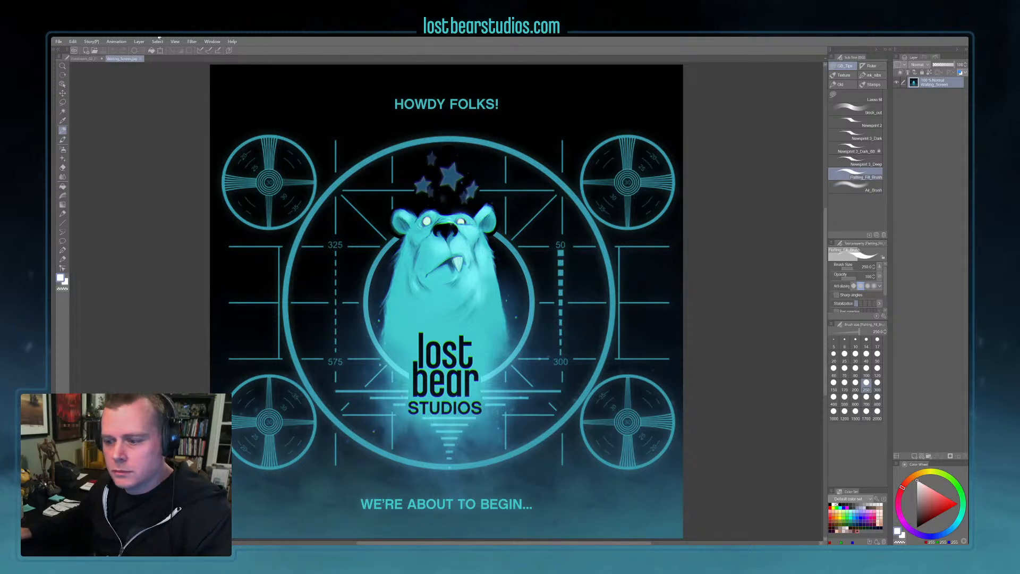
- Close the starting screen image so the canvas with the reference photos is shown
left_click(140, 58)
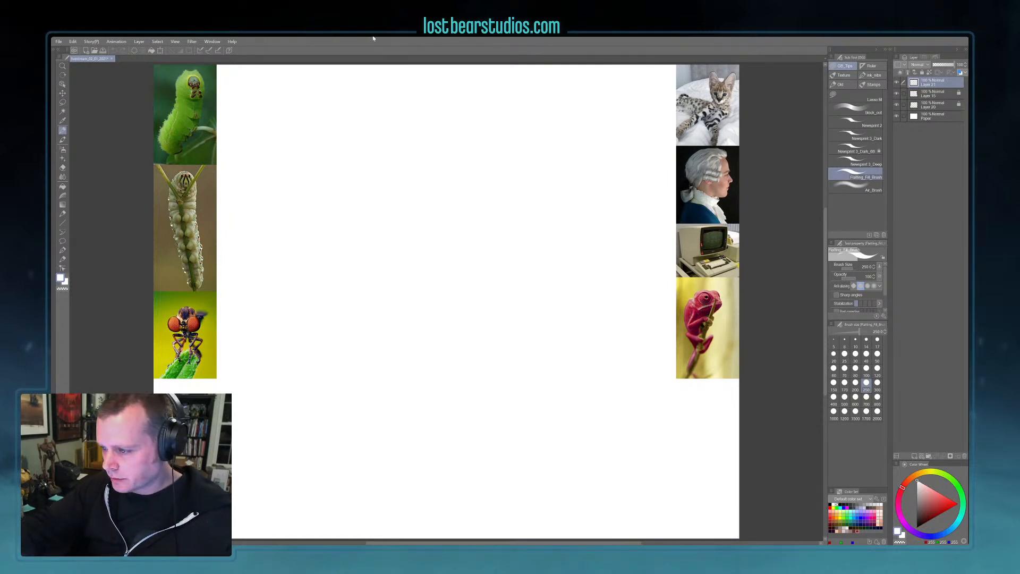
- Examine the caterpillar, fly, serval kitten, wigged man, old computer and chameleon reference photos along both edges of the canvas
scroll(374, 203, "up", 2)
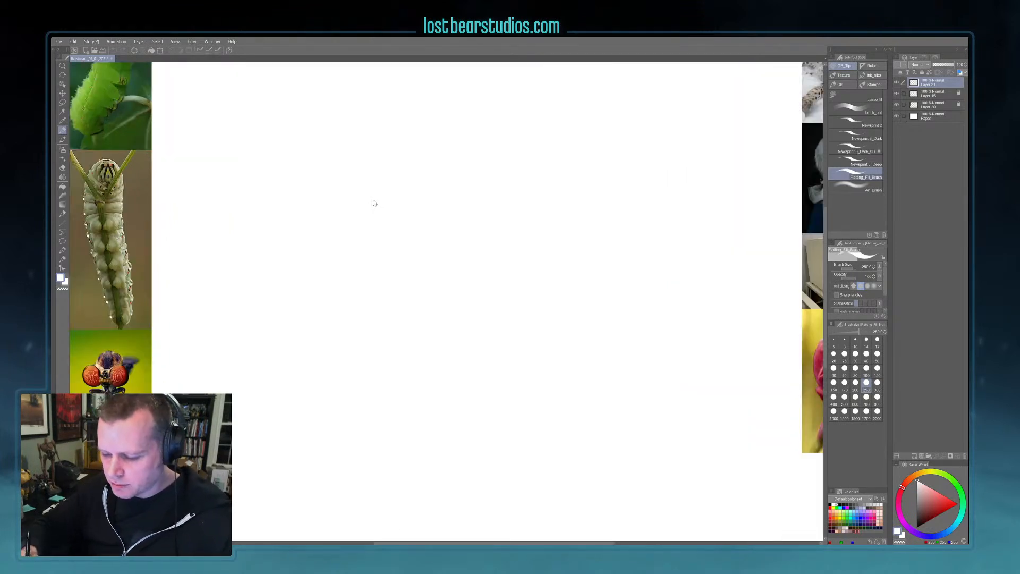
left_click_drag(321, 366, 537, 391)
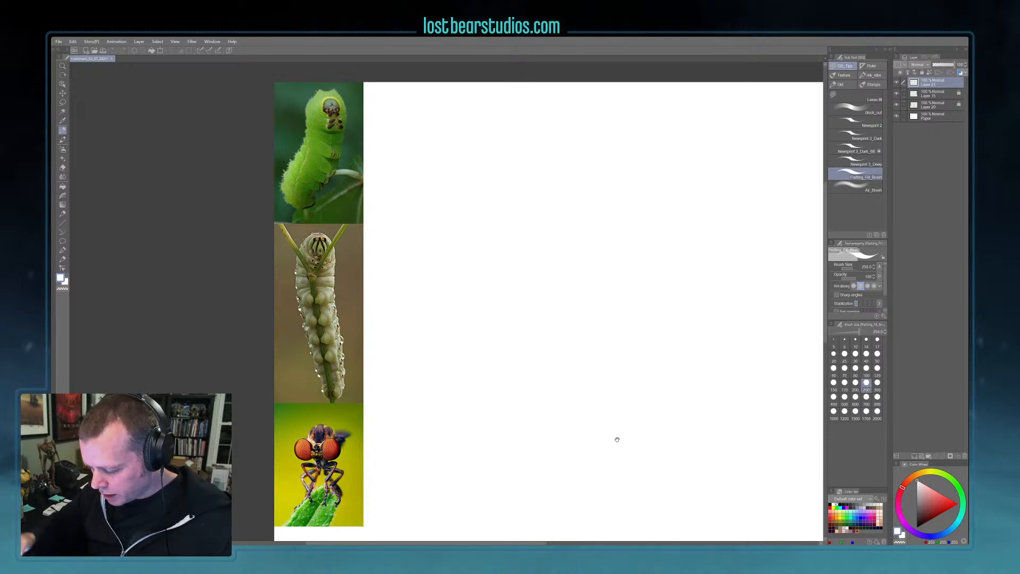
left_click_drag(613, 432, 581, 415)
left_click_drag(651, 406, 588, 407)
left_click_drag(703, 446, 618, 433)
left_click_drag(821, 430, 687, 409)
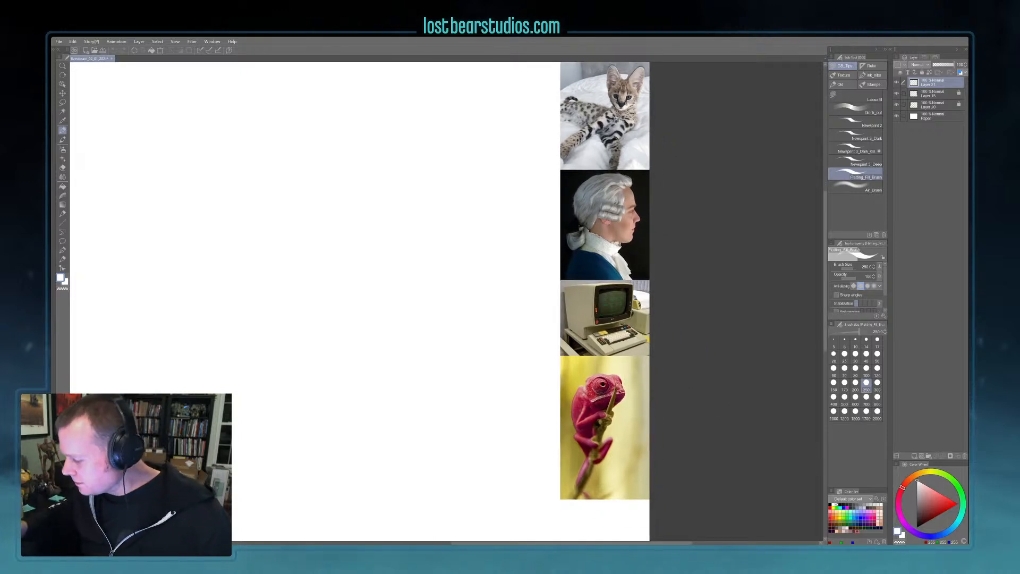
left_click_drag(716, 329, 690, 354)
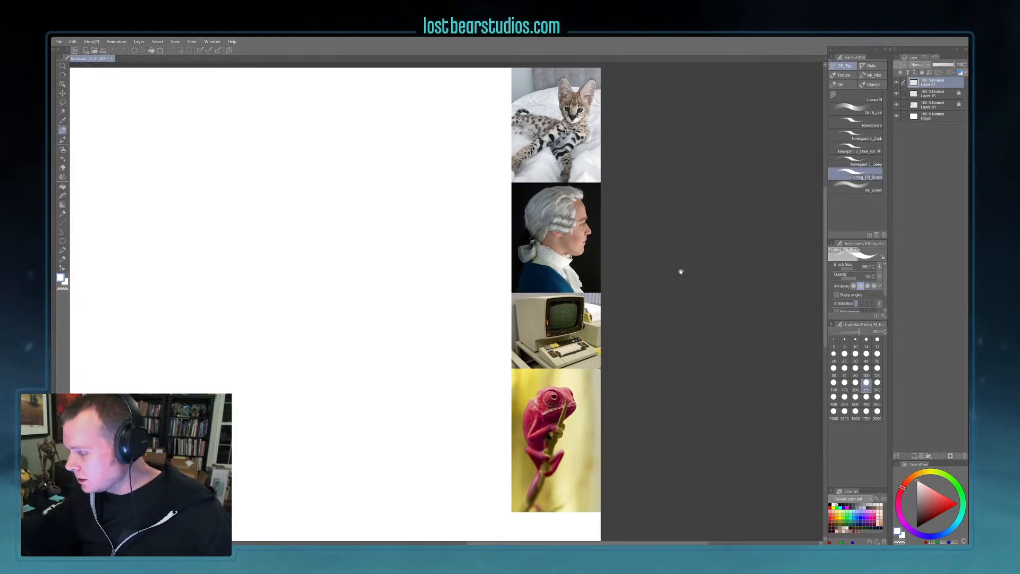
left_click_drag(682, 261, 670, 346)
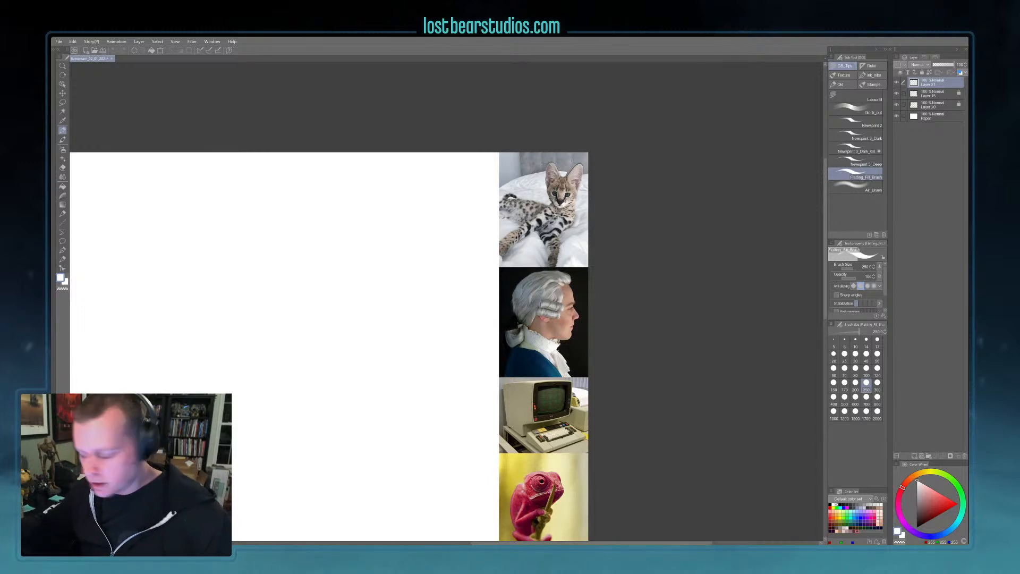
left_click_drag(661, 309, 648, 338)
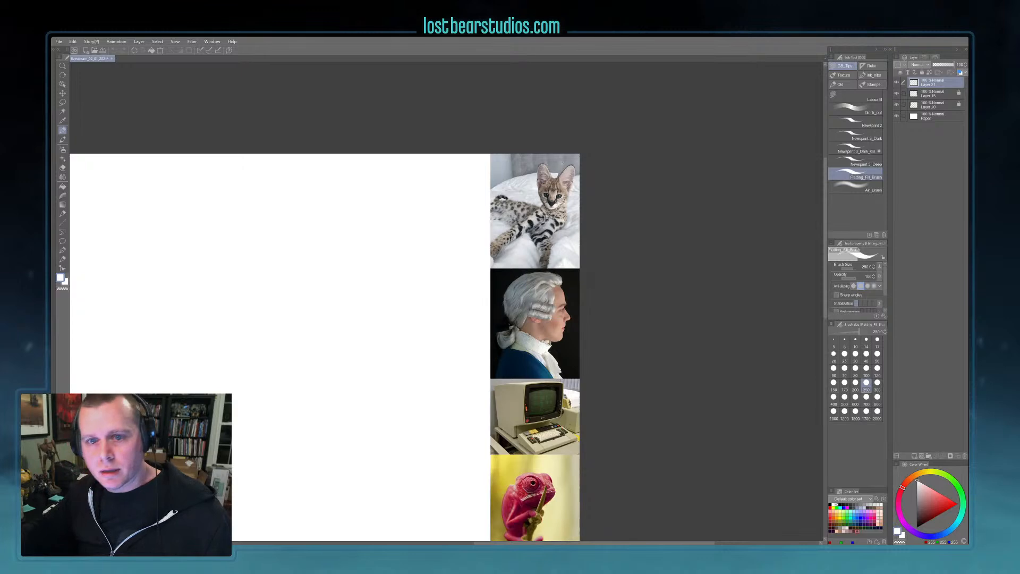
left_click_drag(620, 374, 626, 274)
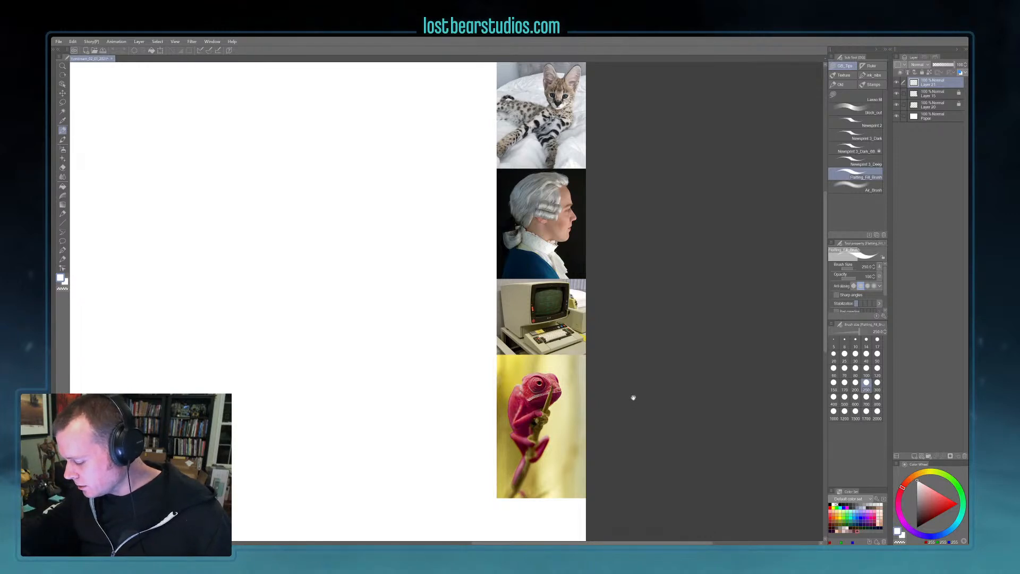
left_click_drag(632, 401, 630, 382)
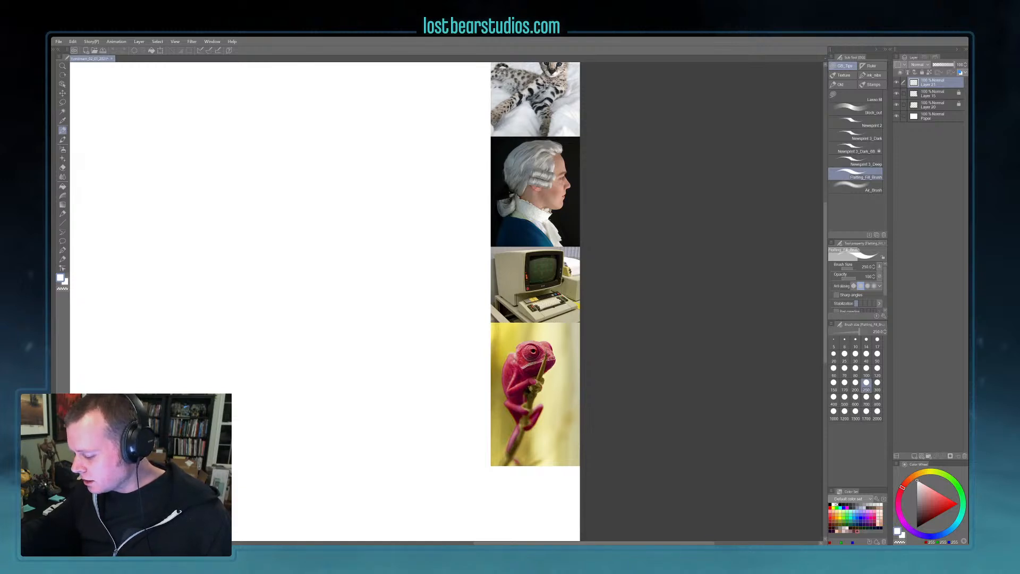
left_click_drag(629, 334, 731, 377)
left_click_drag(589, 357, 647, 402)
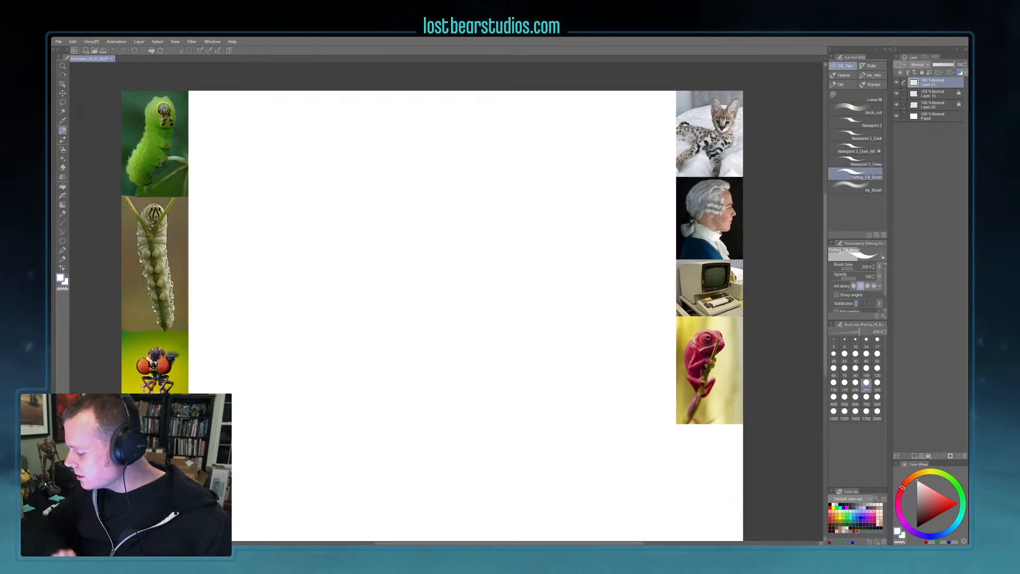
left_click_drag(557, 422, 583, 401)
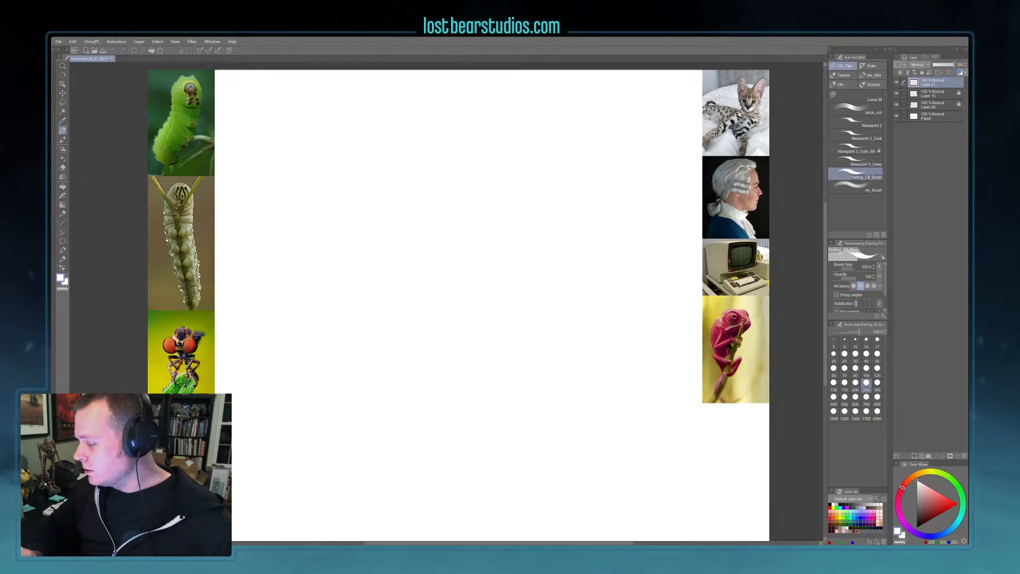
- Choose the dark newsprint brush and a dark maroon drawing colour
left_click(876, 139)
left_click(857, 529)
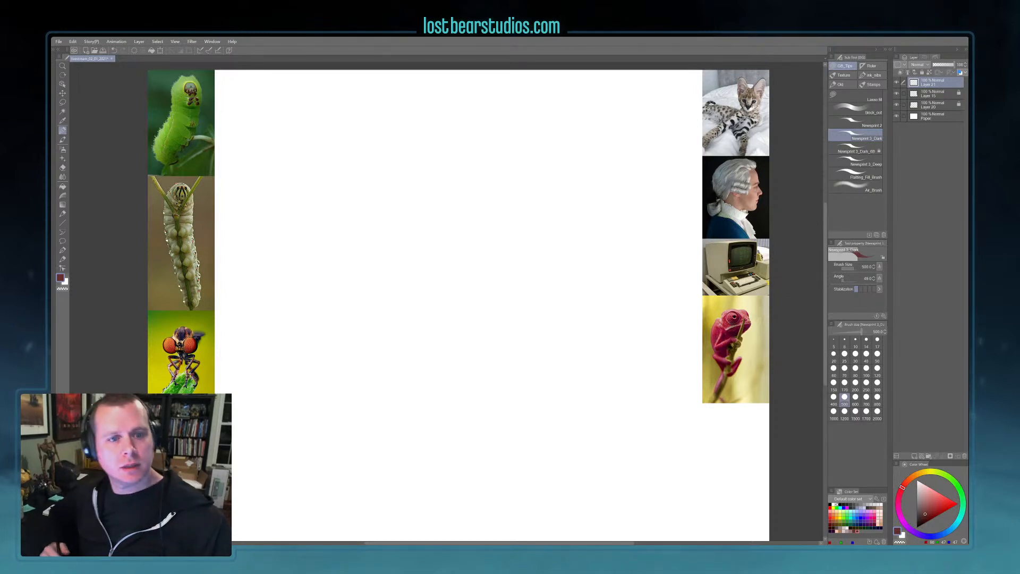
mouse_move(493, 311)
left_mouse_down()
mouse_move(523, 247)
mouse_move(542, 240)
left_mouse_up()
key("]")
left_click_drag(508, 292, 609, 264)
left_click_drag(541, 237, 597, 287)
mouse_move(494, 306)
left_mouse_down()
mouse_move(521, 242)
mouse_move(572, 225)
left_mouse_up()
mouse_move(518, 263)
left_mouse_down()
mouse_move(593, 267)
mouse_move(511, 342)
left_mouse_up()
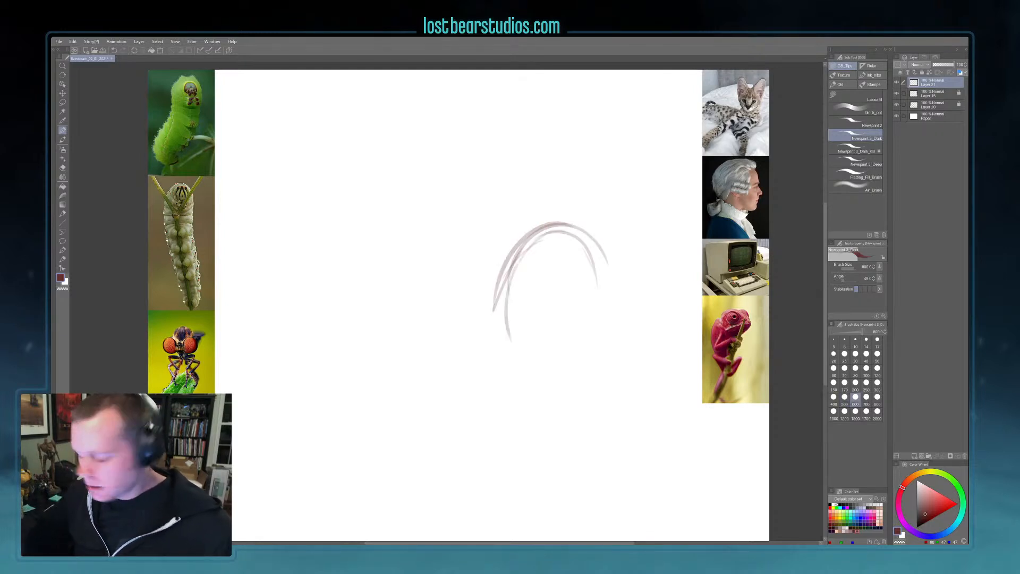
key("Delete")
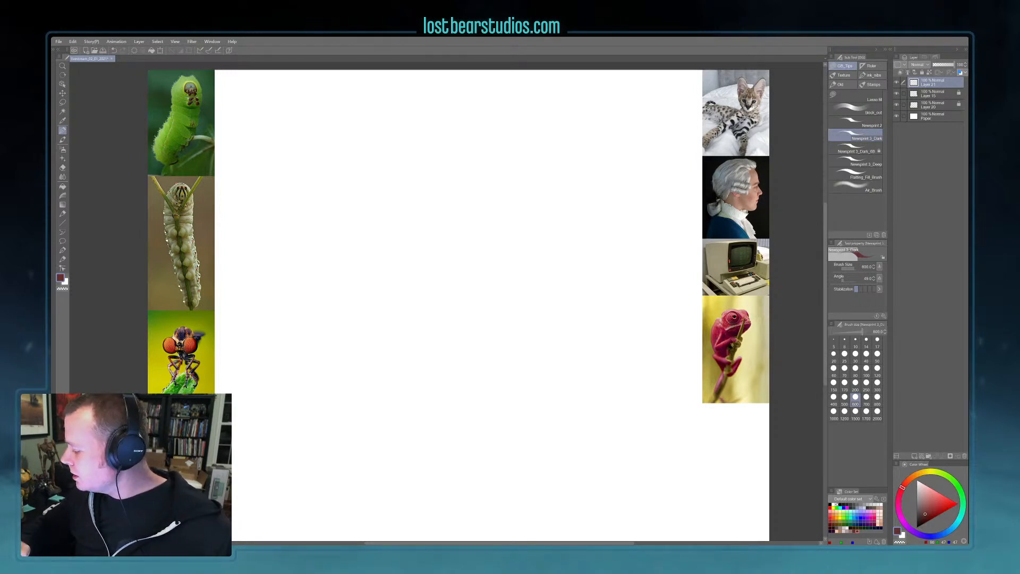
- Block in a domed maroon creature body right of the canvas centre with the block_out brush at size 170
left_click(855, 108)
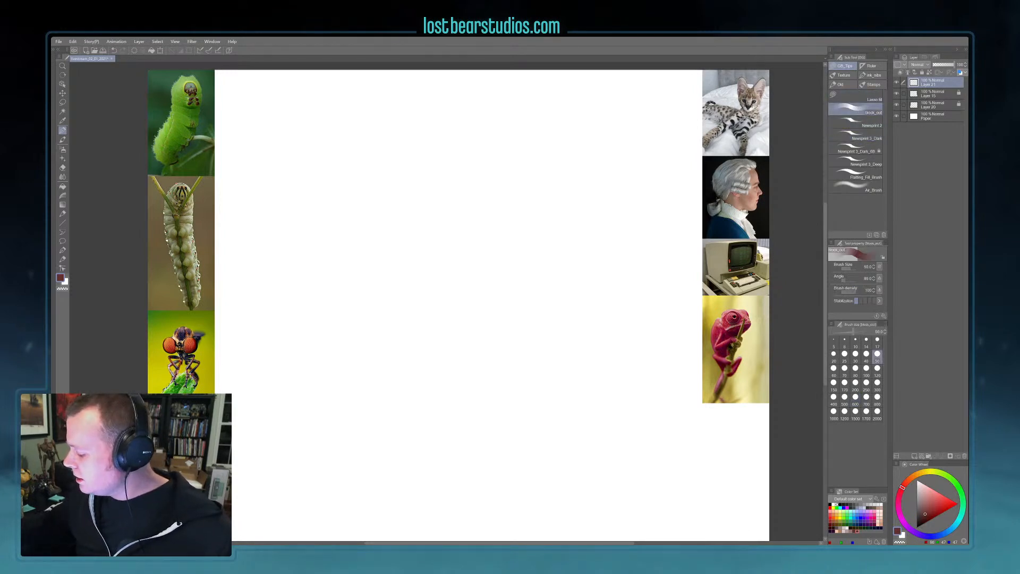
left_click_drag(507, 284, 501, 322)
left_click(844, 368)
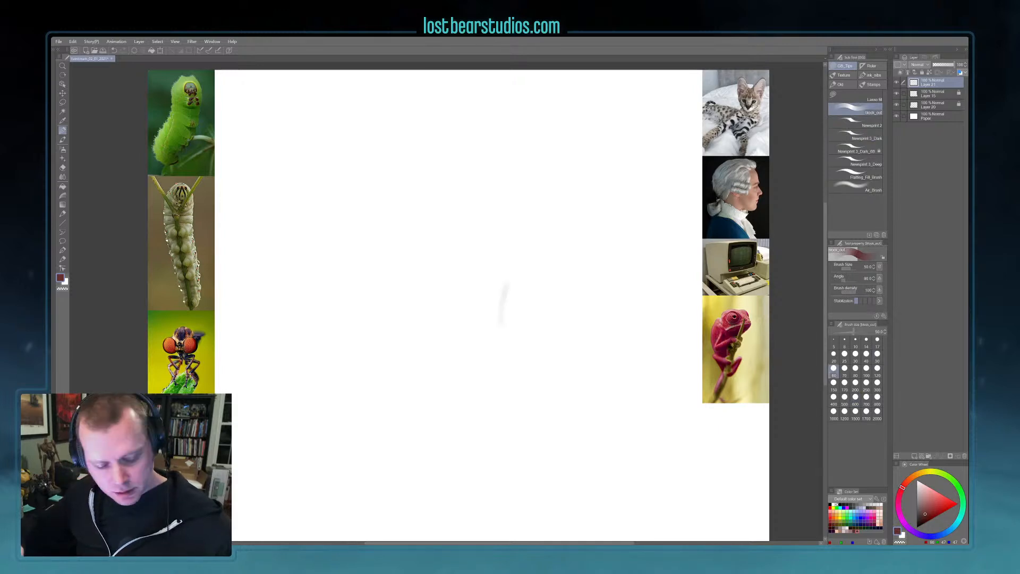
mouse_move(509, 266)
left_mouse_down()
mouse_move(549, 237)
mouse_move(549, 218)
mouse_move(593, 248)
mouse_move(590, 316)
left_mouse_up()
left_click(844, 382)
mouse_move(579, 234)
left_mouse_down()
mouse_move(525, 308)
mouse_move(555, 313)
mouse_move(583, 296)
left_mouse_up()
mouse_move(518, 281)
left_mouse_down()
mouse_move(580, 237)
mouse_move(506, 287)
mouse_move(522, 305)
mouse_move(588, 316)
left_mouse_up()
mouse_move(542, 218)
left_mouse_down()
mouse_move(590, 297)
mouse_move(504, 334)
left_mouse_up()
left_click_drag(520, 273, 528, 381)
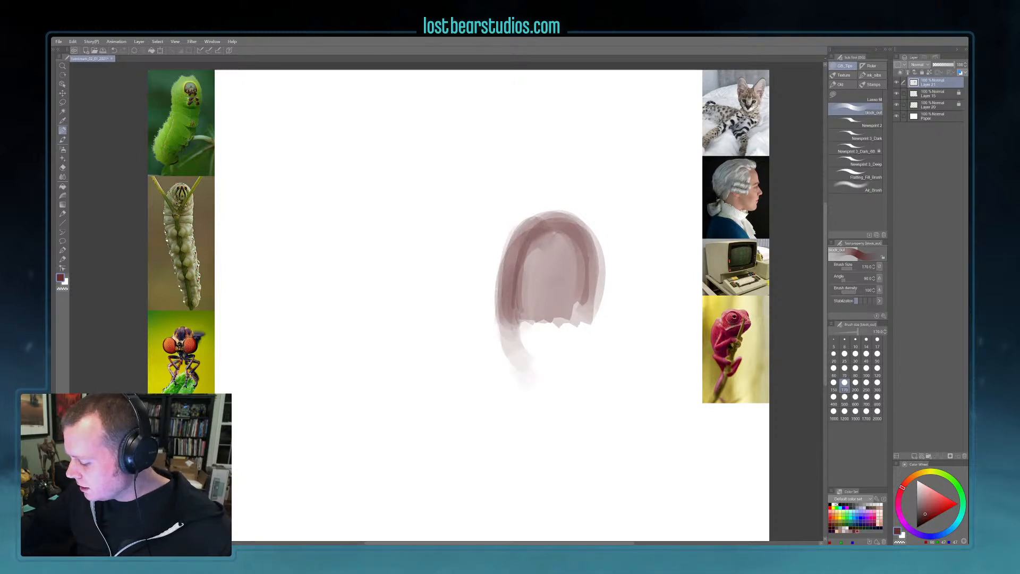
- Extend the creature's body downward into an elongated egg shape with broad overlapping strokes
left_click_drag(503, 329, 540, 377)
left_click_drag(509, 320, 552, 355)
mouse_move(538, 309)
left_mouse_down()
mouse_move(572, 372)
mouse_move(591, 325)
mouse_move(594, 334)
left_mouse_up()
left_click_drag(521, 308, 542, 340)
mouse_move(568, 245)
left_mouse_down()
mouse_move(584, 320)
mouse_move(541, 310)
left_mouse_up()
mouse_move(544, 239)
left_mouse_down()
mouse_move(538, 312)
mouse_move(531, 353)
left_mouse_up()
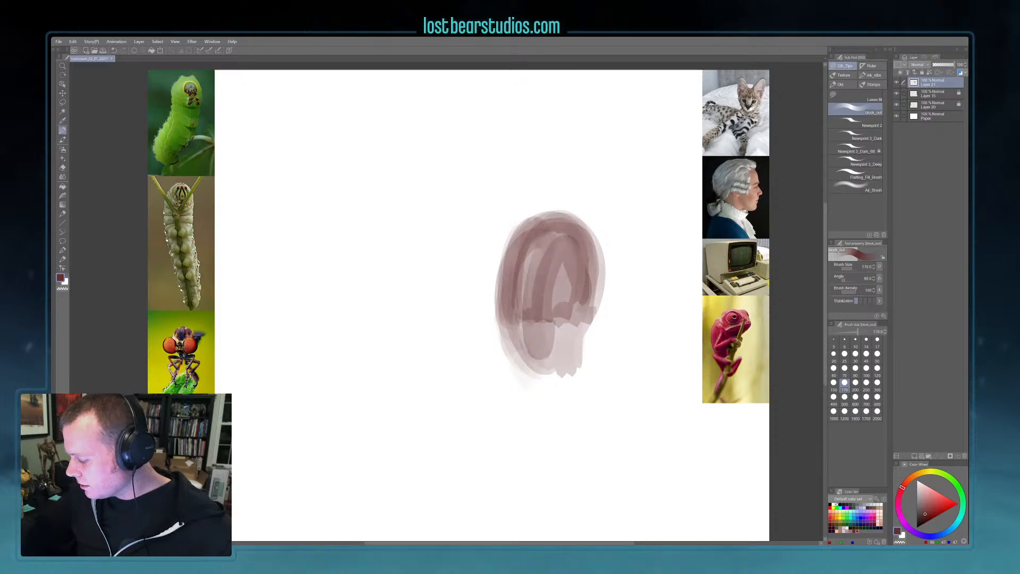
left_click_drag(548, 265, 544, 364)
left_click_drag(559, 289, 561, 369)
left_click_drag(575, 308, 573, 367)
- Fill the body's interior and lower end with denser maroon strokes
left_click_drag(564, 236, 585, 300)
left_click_drag(568, 258, 568, 306)
mouse_move(536, 244)
left_mouse_down()
mouse_move(569, 222)
mouse_move(533, 319)
left_mouse_up()
mouse_move(518, 242)
left_mouse_down()
mouse_move(510, 309)
mouse_move(555, 378)
left_mouse_up()
mouse_move(513, 255)
left_mouse_down()
mouse_move(505, 371)
mouse_move(565, 372)
left_mouse_up()
left_click_drag(580, 329, 580, 355)
left_click_drag(547, 325, 574, 367)
left_click_drag(580, 345, 580, 358)
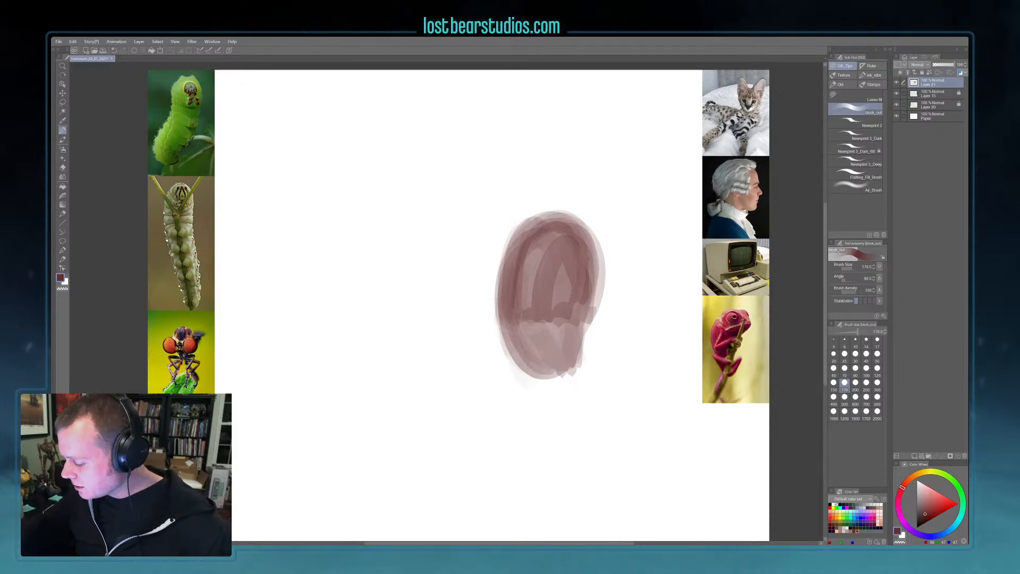
- Darken the body with further long vertical strokes and touch up its upper and lower-right edges
left_click_drag(545, 317, 548, 354)
left_click_drag(531, 242, 535, 351)
left_click_drag(516, 245, 540, 361)
mouse_move(563, 253)
left_mouse_down()
mouse_move(557, 356)
mouse_move(577, 367)
mouse_move(567, 358)
left_mouse_up()
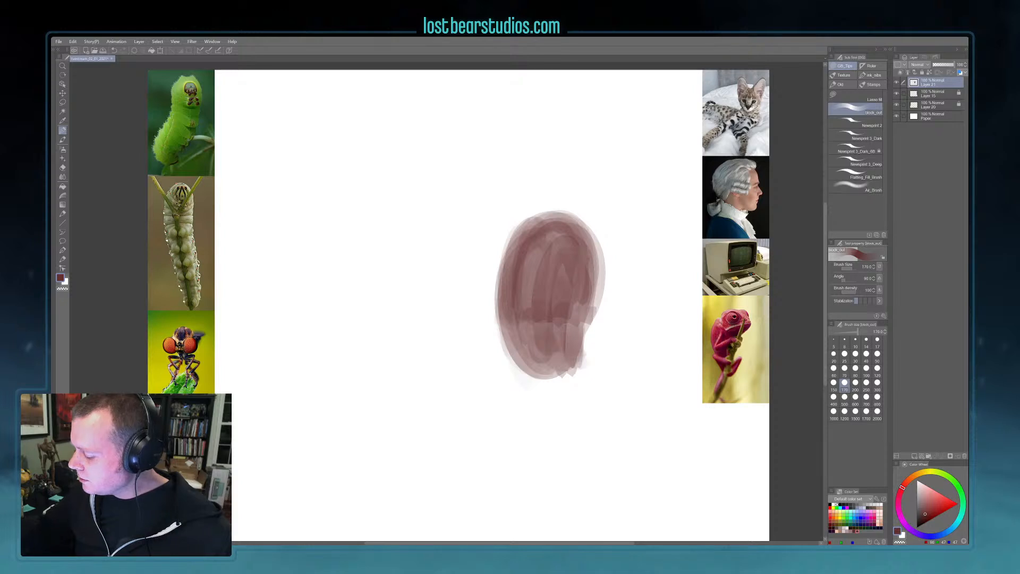
mouse_move(532, 252)
left_mouse_down()
mouse_move(513, 371)
mouse_move(552, 375)
left_mouse_up()
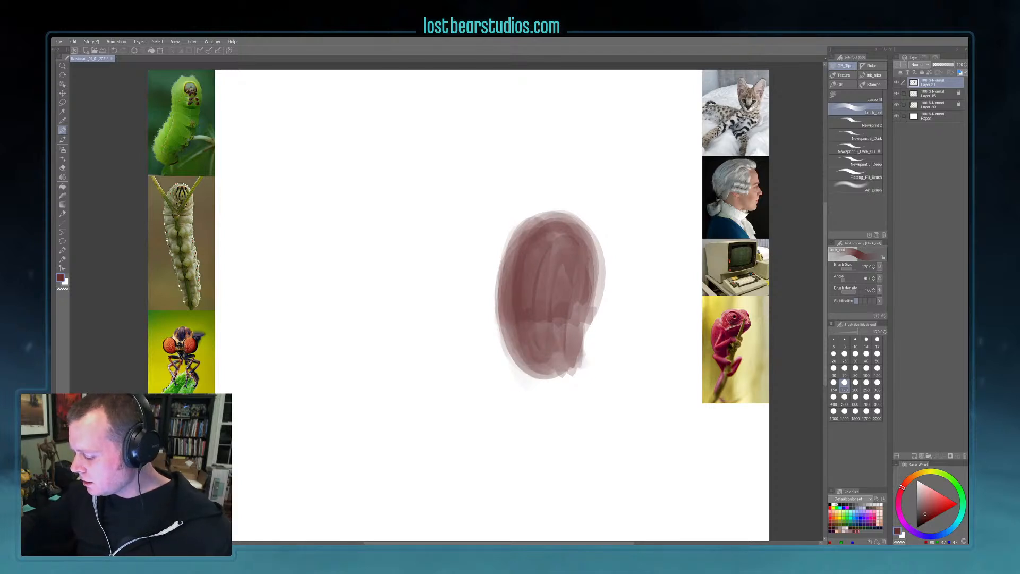
left_click_drag(550, 213, 583, 241)
mouse_move(581, 306)
left_mouse_down()
mouse_move(558, 358)
mouse_move(568, 371)
left_mouse_up()
left_click_drag(588, 342, 580, 356)
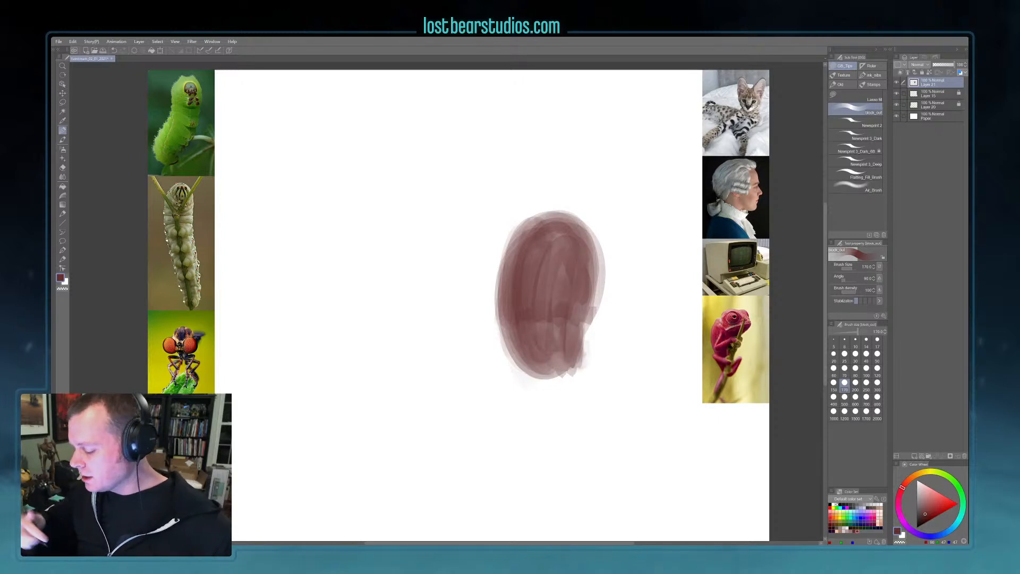
- Round off the body's base and paint a rounded bump sticking out at its lower right
left_click_drag(550, 373, 586, 350)
mouse_move(558, 378)
left_mouse_down()
mouse_move(570, 377)
mouse_move(588, 330)
mouse_move(571, 372)
mouse_move(606, 326)
left_mouse_up()
mouse_move(592, 375)
left_mouse_down()
mouse_move(613, 335)
mouse_move(630, 337)
left_mouse_up()
mouse_move(547, 381)
left_mouse_down()
mouse_move(585, 366)
mouse_move(567, 361)
left_mouse_up()
mouse_move(510, 378)
left_mouse_down()
mouse_move(567, 354)
mouse_move(587, 372)
mouse_move(614, 325)
mouse_move(598, 238)
left_mouse_up()
- Set the brush size to 150 and build up the body's right edge and slightly pointed top
key("[")
left_click_drag(597, 318, 603, 240)
mouse_move(534, 220)
left_mouse_down()
mouse_move(584, 215)
mouse_move(502, 266)
mouse_move(574, 207)
mouse_move(563, 198)
mouse_move(575, 203)
left_mouse_up()
left_click_drag(595, 245, 559, 206)
left_click_drag(595, 299, 593, 318)
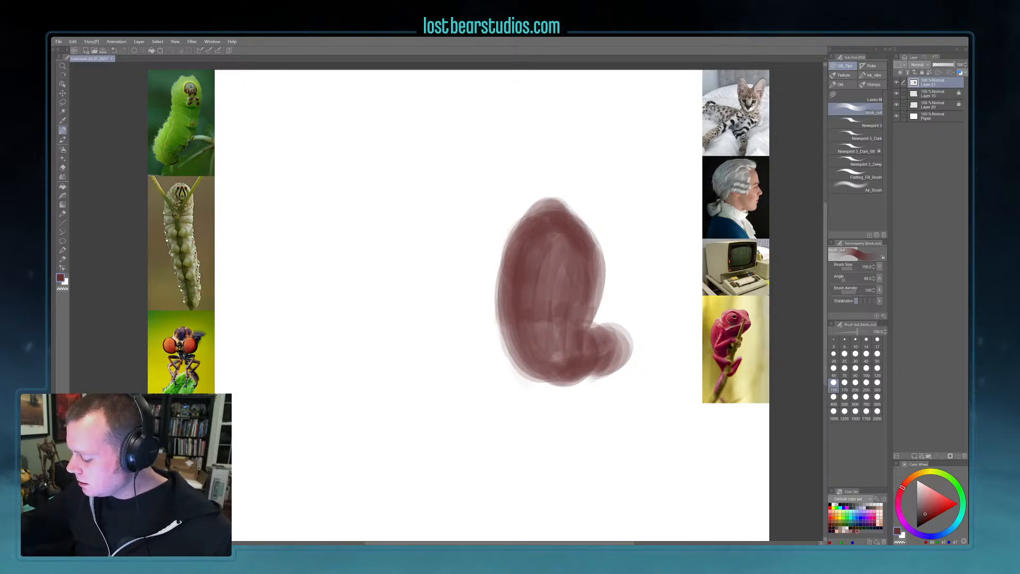
- Paint stubby feet beneath the creature's body
left_click_drag(532, 369, 517, 388)
mouse_move(537, 351)
left_mouse_down()
mouse_move(513, 392)
mouse_move(566, 404)
mouse_move(514, 384)
left_mouse_up()
mouse_move(524, 357)
left_mouse_down()
mouse_move(536, 395)
mouse_move(514, 399)
left_mouse_up()
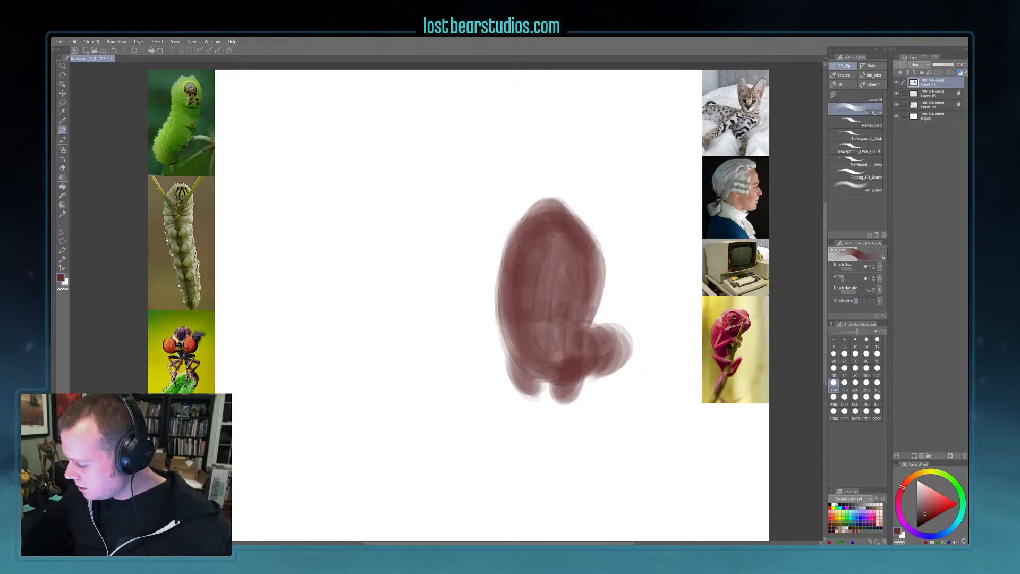
- Reshape the lower-right bump at brush size 170, erasing its outer part, leaving a third foot and adding a higher rounded bulge
key("bracketright")
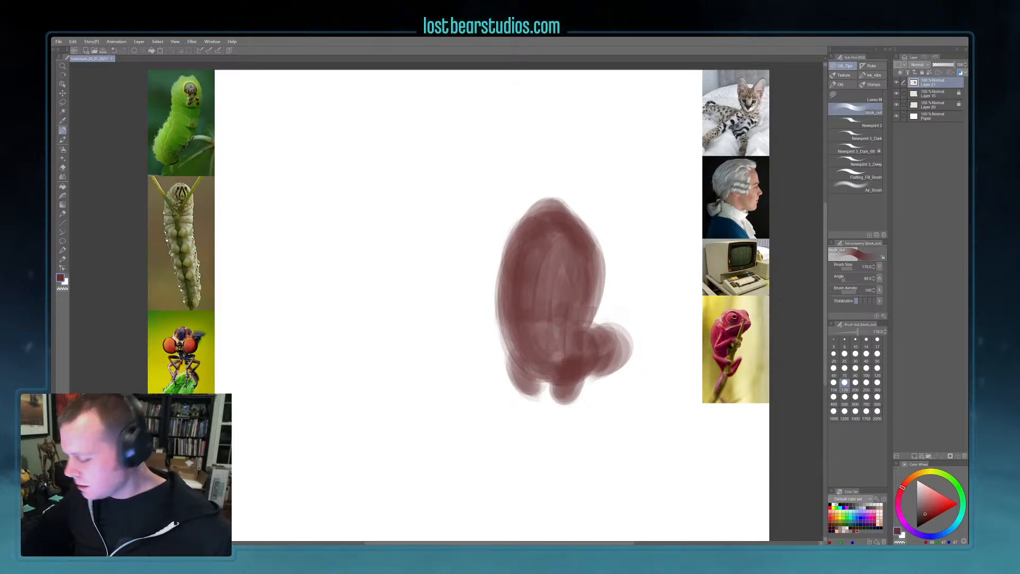
key("c")
mouse_move(608, 324)
left_mouse_down()
mouse_move(628, 343)
mouse_move(625, 366)
mouse_move(600, 369)
mouse_move(595, 394)
mouse_move(599, 384)
left_mouse_up()
key("c")
mouse_move(606, 319)
left_mouse_down()
mouse_move(618, 299)
mouse_move(624, 327)
mouse_move(612, 317)
mouse_move(623, 328)
mouse_move(634, 296)
mouse_move(633, 345)
left_mouse_up()
mouse_move(637, 303)
left_mouse_down()
mouse_move(619, 348)
mouse_move(592, 324)
mouse_move(635, 286)
left_mouse_up()
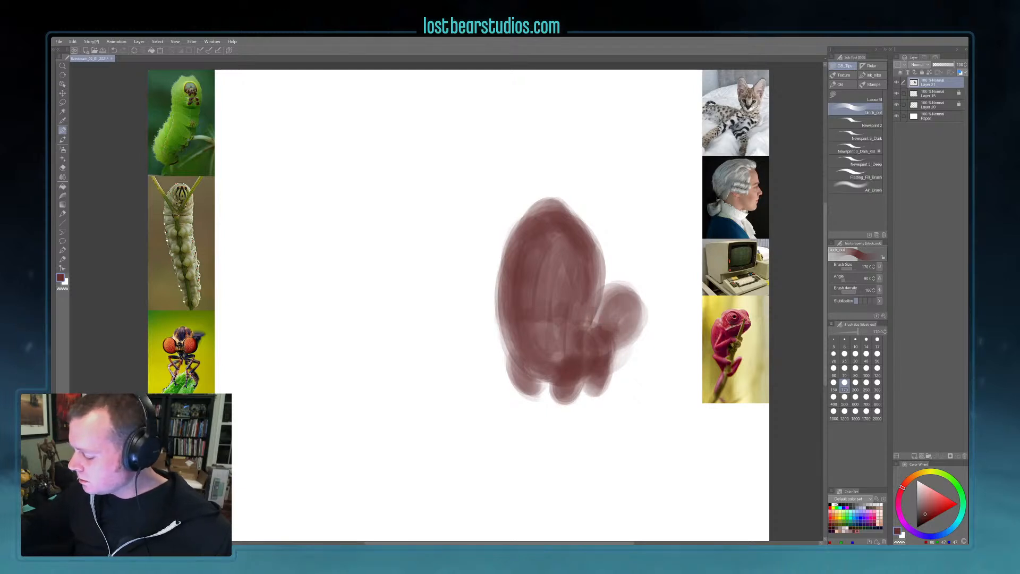
mouse_move(600, 314)
left_mouse_down()
mouse_move(619, 293)
mouse_move(618, 341)
left_mouse_up()
left_click_drag(559, 374, 559, 394)
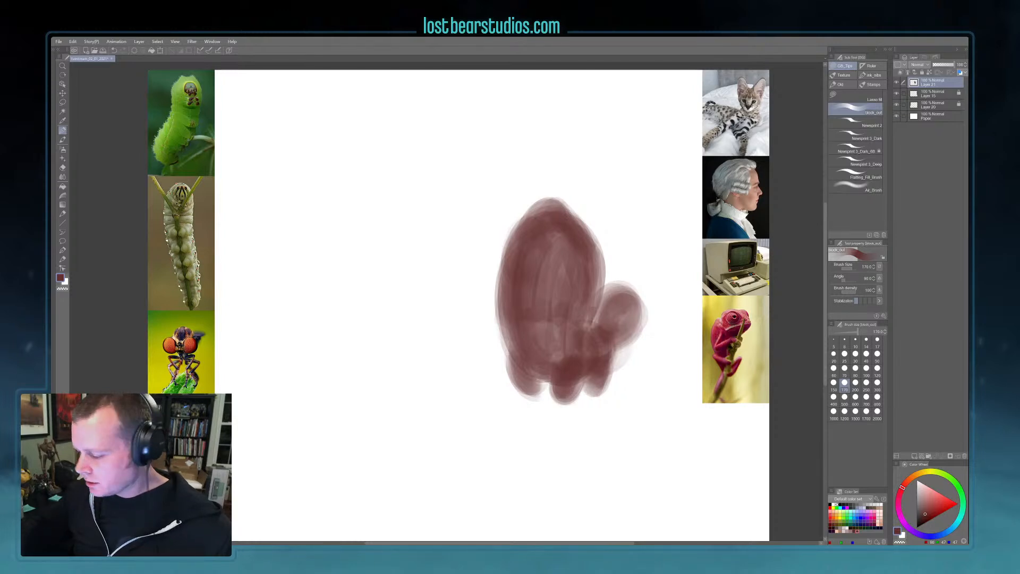
left_click_drag(579, 215, 605, 278)
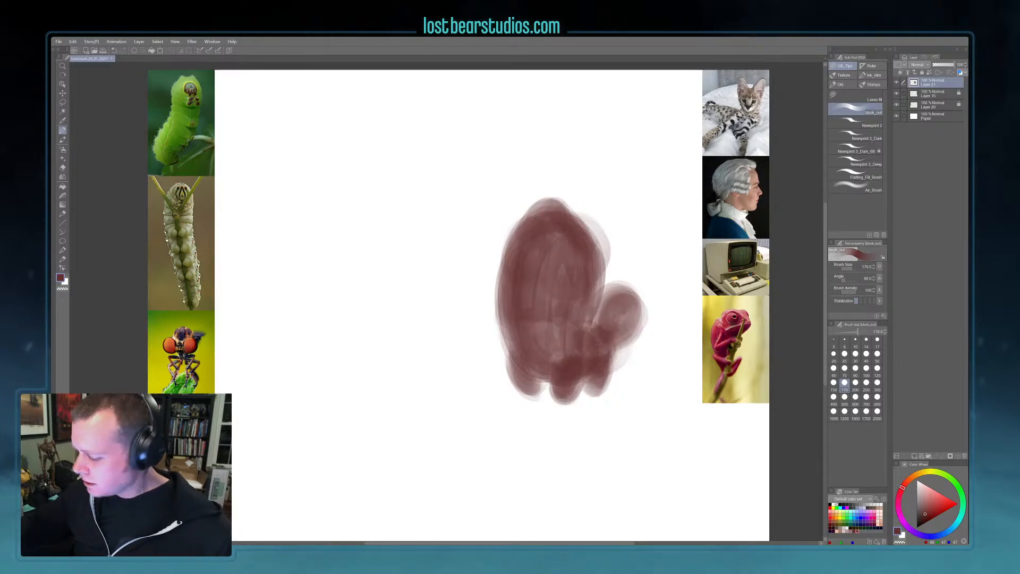
key("ctrl+z")
mouse_move(587, 231)
left_mouse_down()
mouse_move(587, 260)
mouse_move(572, 258)
left_mouse_up()
left_click_drag(508, 223, 496, 247)
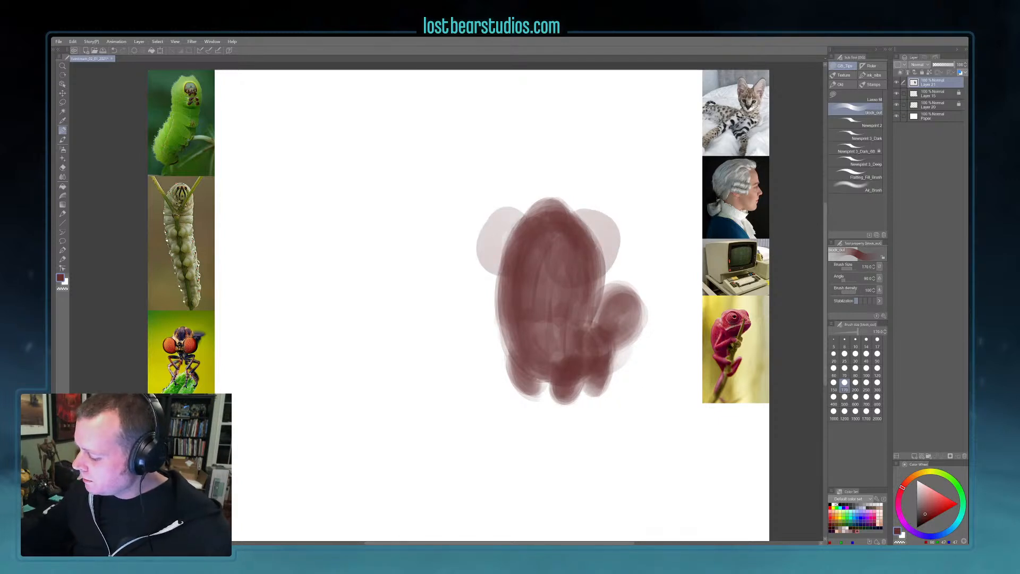
key("ctrl+z")
key("ctrl+z")
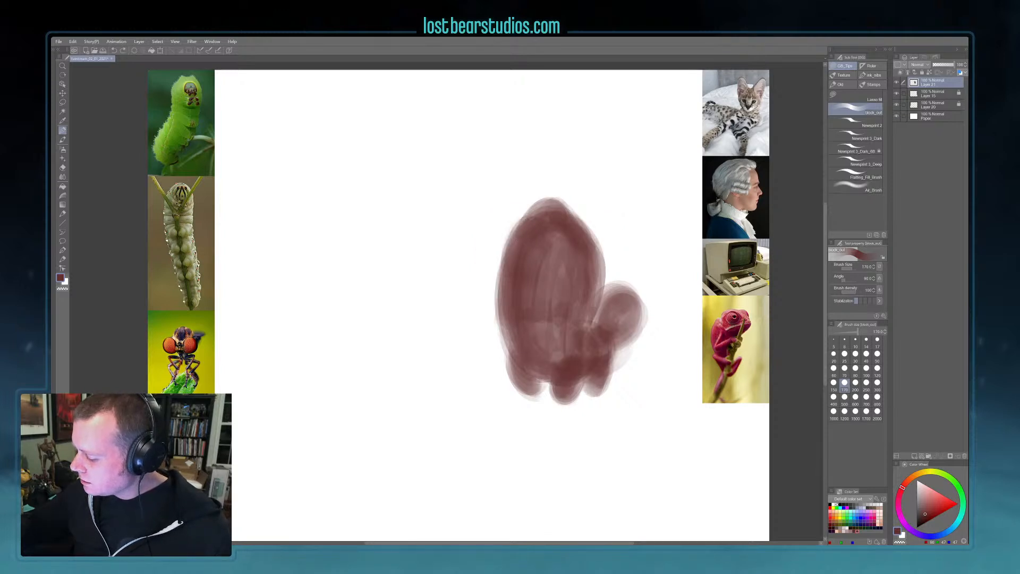
- Erase an oval patch in the upper part of the body and glaze over it lightly with maroon
key("c")
left_click_drag(539, 235, 542, 255)
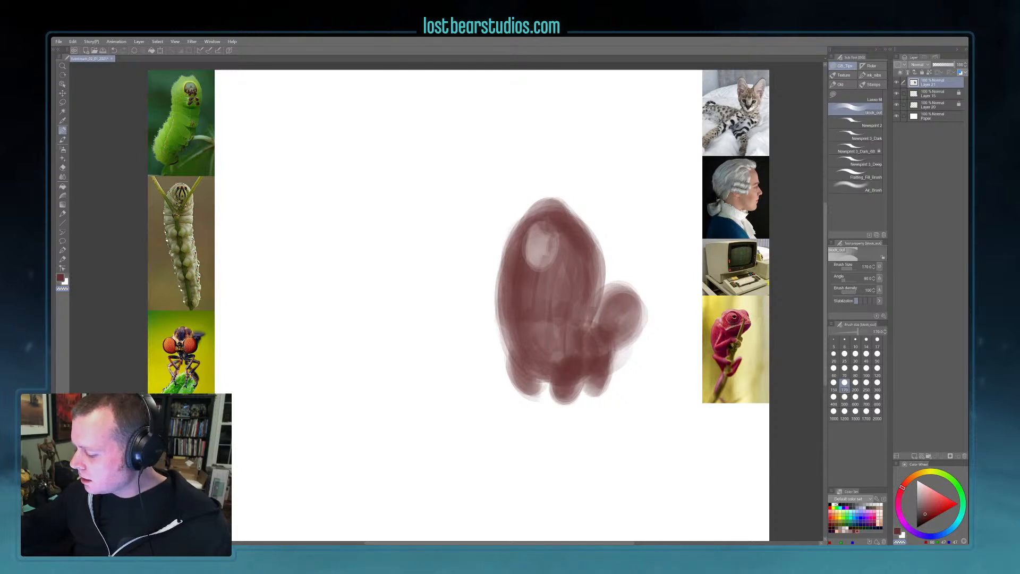
key("c")
left_click_drag(545, 240, 531, 260)
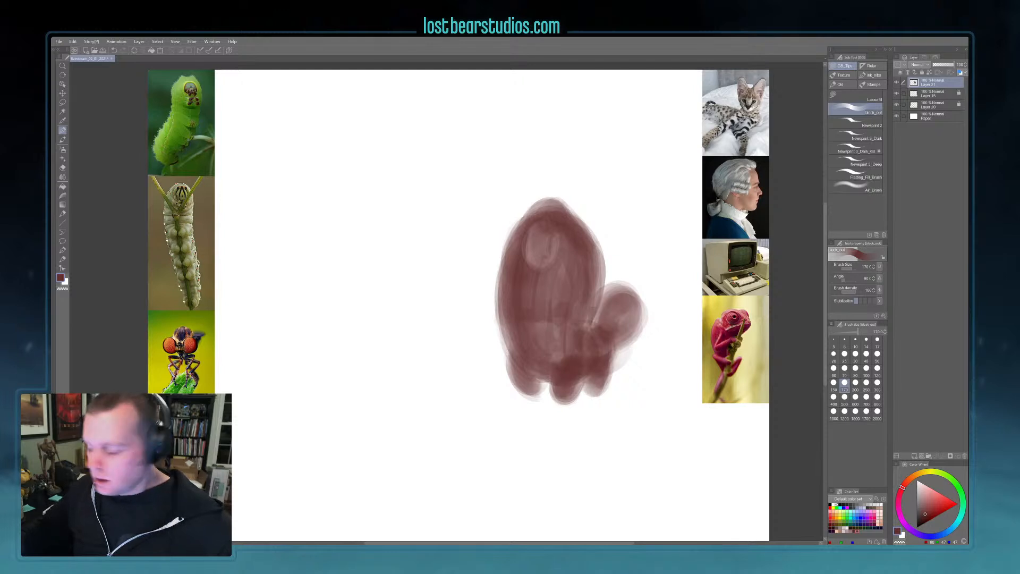
- Sketch a narrow looped antenna rising from the body's upper right with the brush at size 50, replacing the broad stroke there
left_click_drag(586, 208, 593, 201)
key("bracketleft")
key("bracketleft")
key("bracketleft")
key("bracketleft")
key("bracketleft")
key("bracketleft")
key("bracketleft")
key("bracketleft")
key("bracketleft")
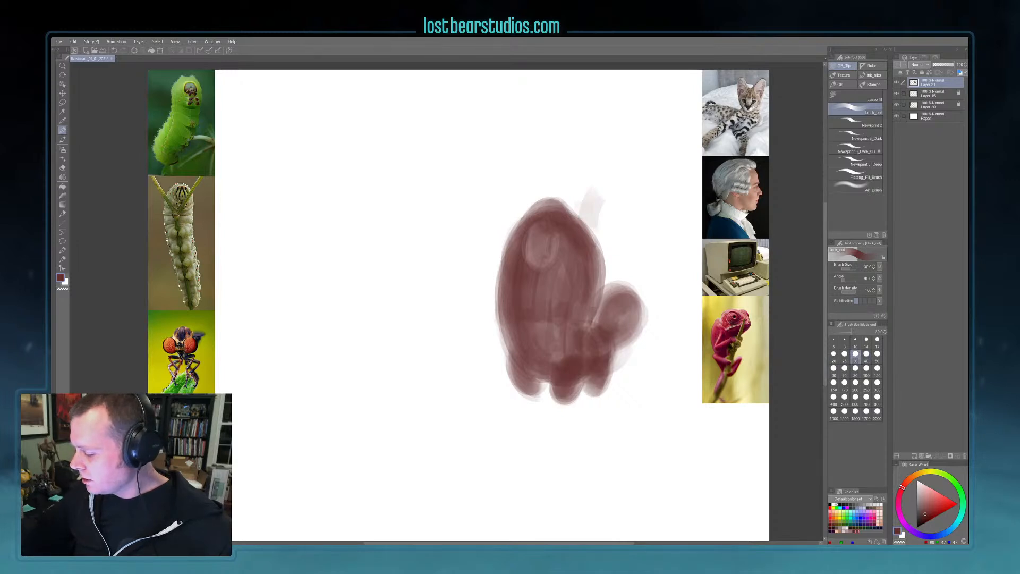
key("bracketright")
key("bracketright")
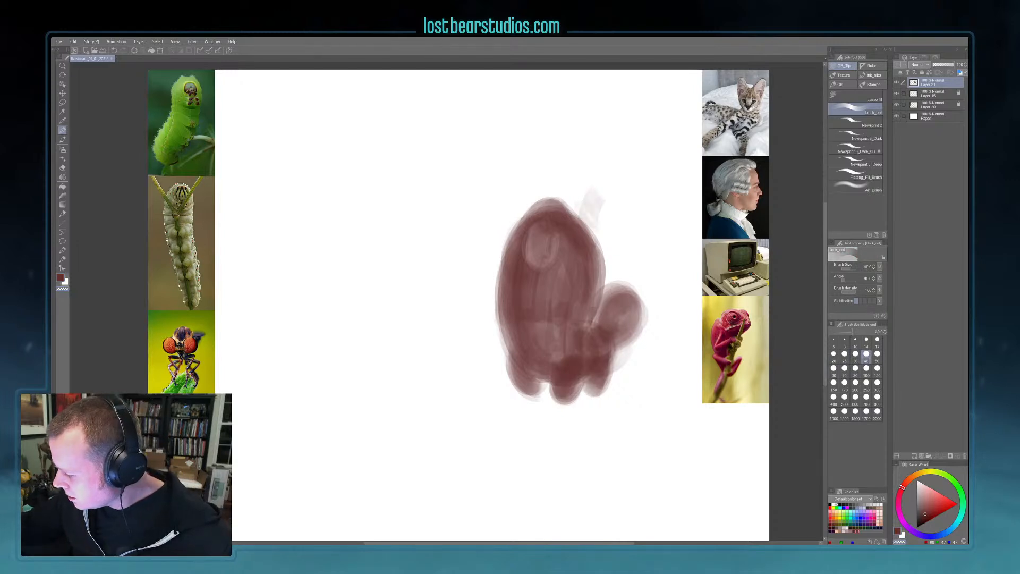
left_click_drag(588, 227, 593, 223)
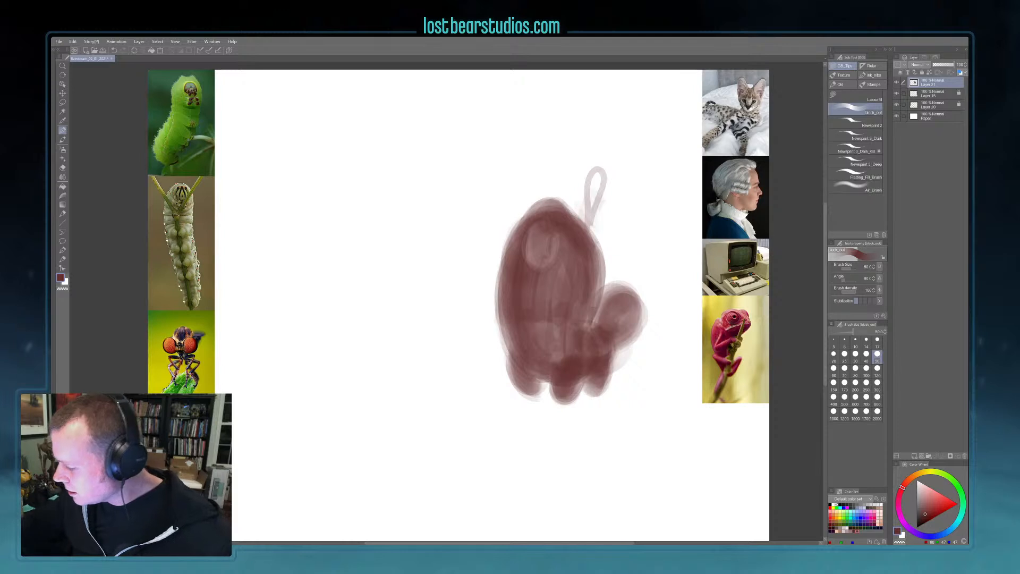
- Undo the looped antenna and paint a thin curved antenna rising from the body's upper right at brush size 40
key("ctrl+z")
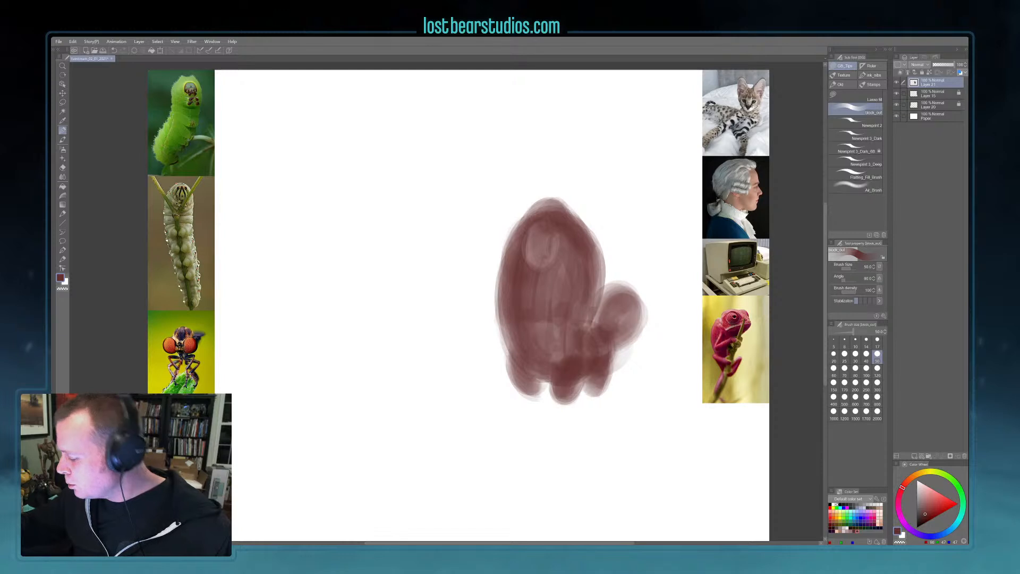
left_click(844, 353)
left_click_drag(592, 208, 590, 224)
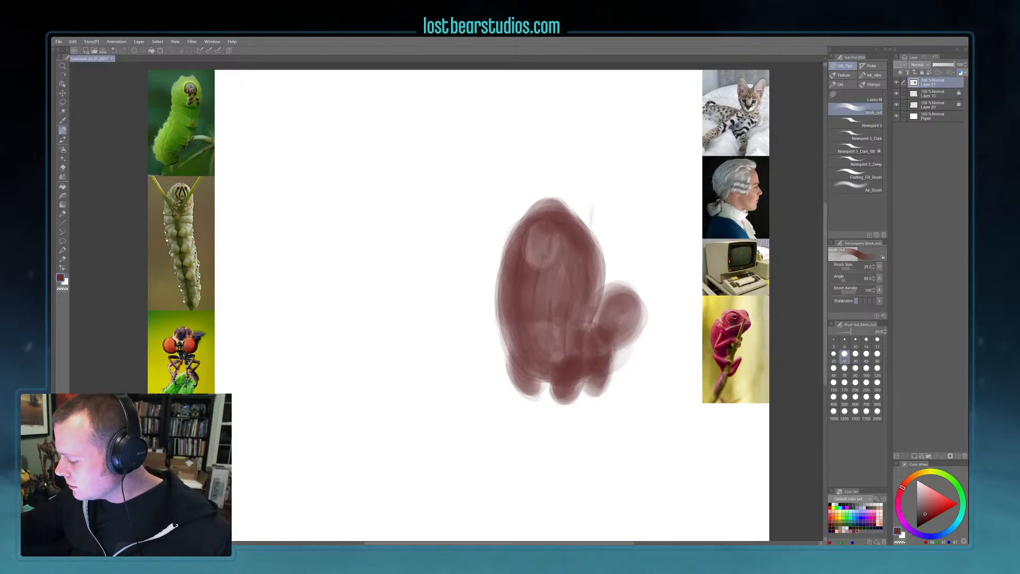
left_click(866, 353)
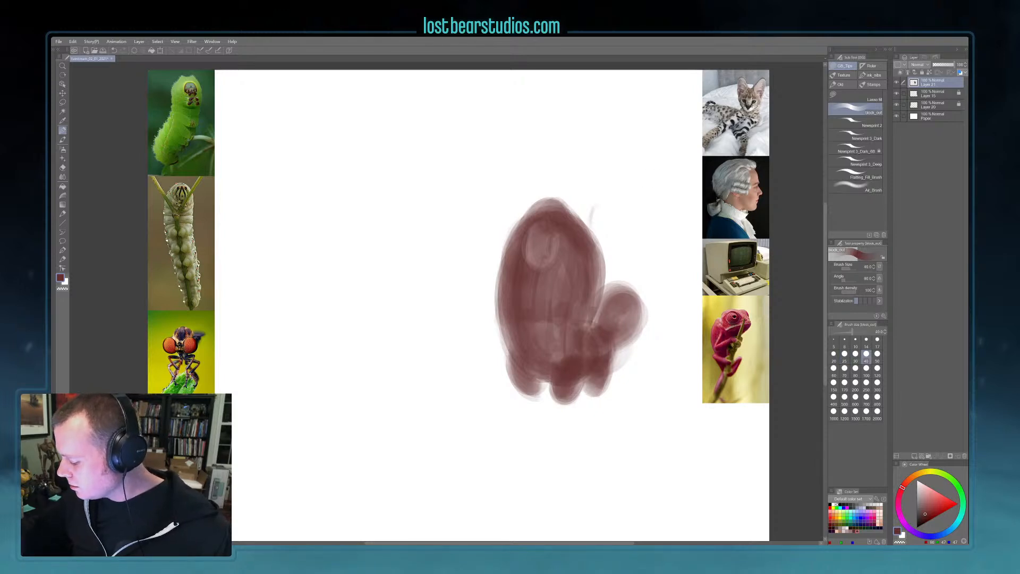
mouse_move(593, 228)
left_mouse_down()
mouse_move(583, 165)
mouse_move(598, 121)
mouse_move(610, 129)
mouse_move(583, 164)
left_mouse_up()
- Thicken the antenna's stem and build up a knobbly joint at its base with the brush at size 60
key("bracketright")
key("bracketright")
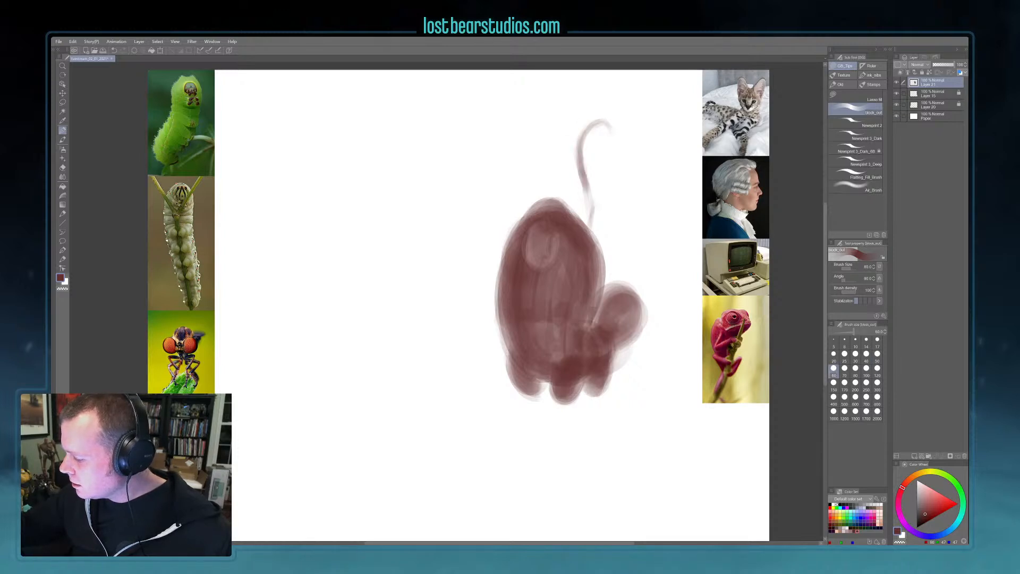
left_click_drag(586, 197, 589, 209)
left_click_drag(584, 154, 580, 185)
left_click_drag(589, 130, 611, 141)
mouse_move(584, 215)
left_mouse_down()
mouse_move(595, 234)
mouse_move(593, 213)
left_mouse_up()
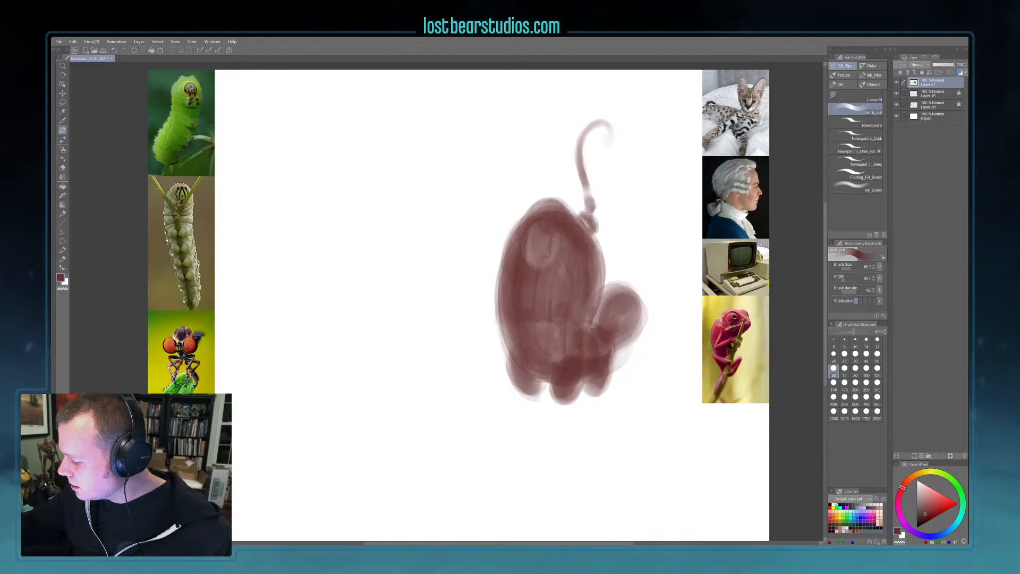
- Paint a taller hooked antenna from the body's upper left, then darken its base and the right antenna's curled tip
mouse_move(533, 204)
left_mouse_down()
mouse_move(529, 87)
mouse_move(539, 79)
mouse_move(533, 163)
left_mouse_up()
key("c")
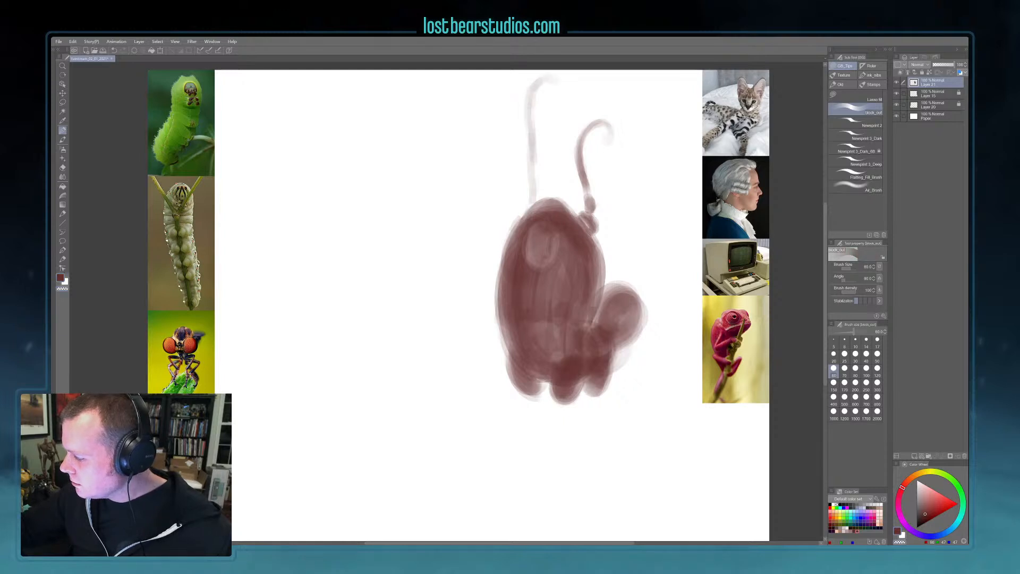
key("c")
mouse_move(611, 129)
left_mouse_down()
mouse_move(605, 146)
mouse_move(610, 134)
left_mouse_up()
mouse_move(533, 196)
left_mouse_down()
mouse_move(529, 212)
mouse_move(532, 195)
mouse_move(588, 200)
mouse_move(596, 234)
left_mouse_up()
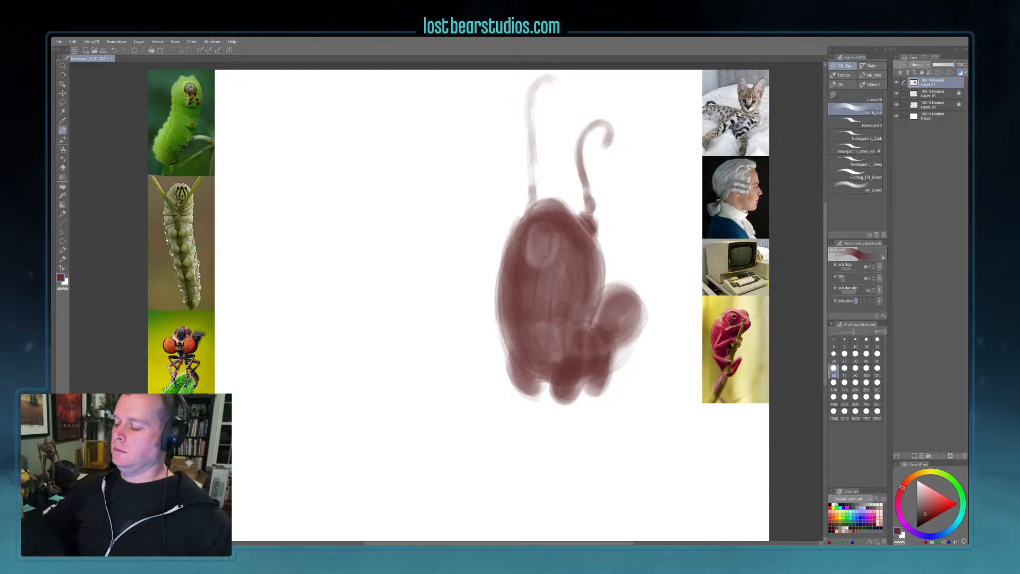
- Move the creature layer down and slightly left so the whole figure sits lower on the canvas
left_click_drag(631, 321, 632, 323)
key("k")
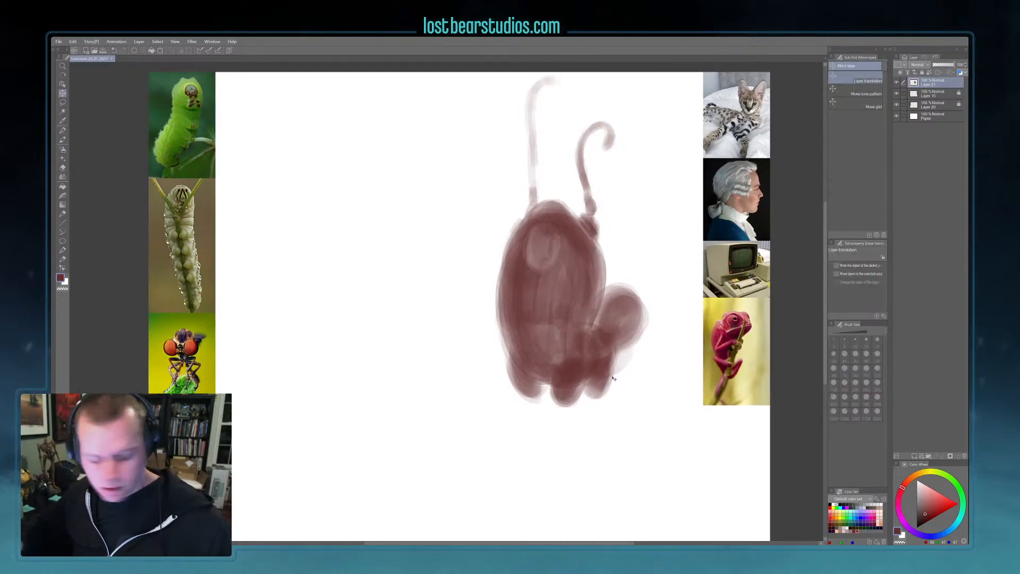
mouse_move(648, 360)
left_mouse_down()
mouse_move(632, 404)
mouse_move(651, 409)
left_mouse_up()
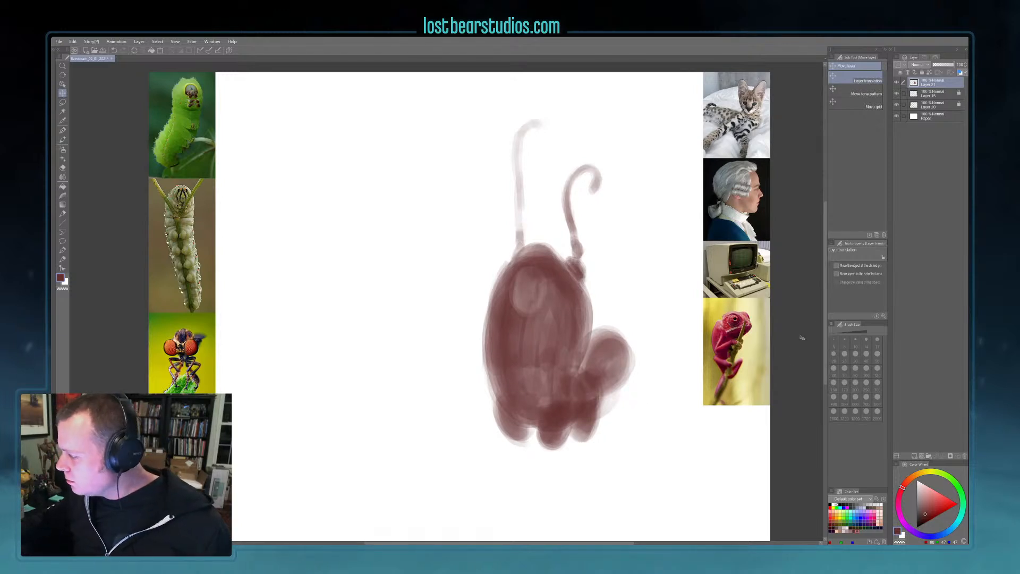
- Fade the creature layer to 27% opacity and group it with a new layer in a folder named Critter
left_click(941, 65)
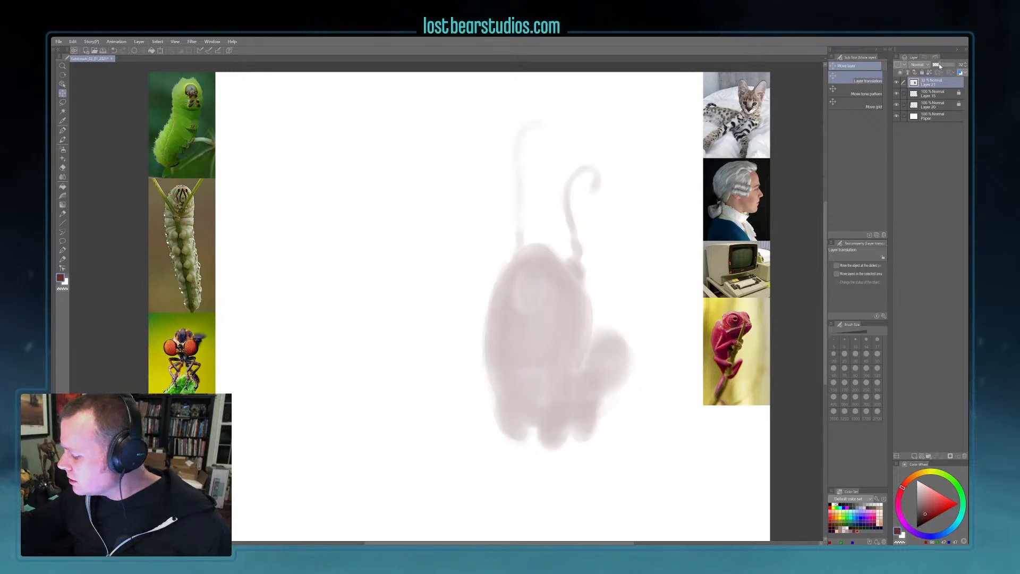
left_click(914, 456)
left_click(930, 95, "ctrl")
key("ctrl+g")
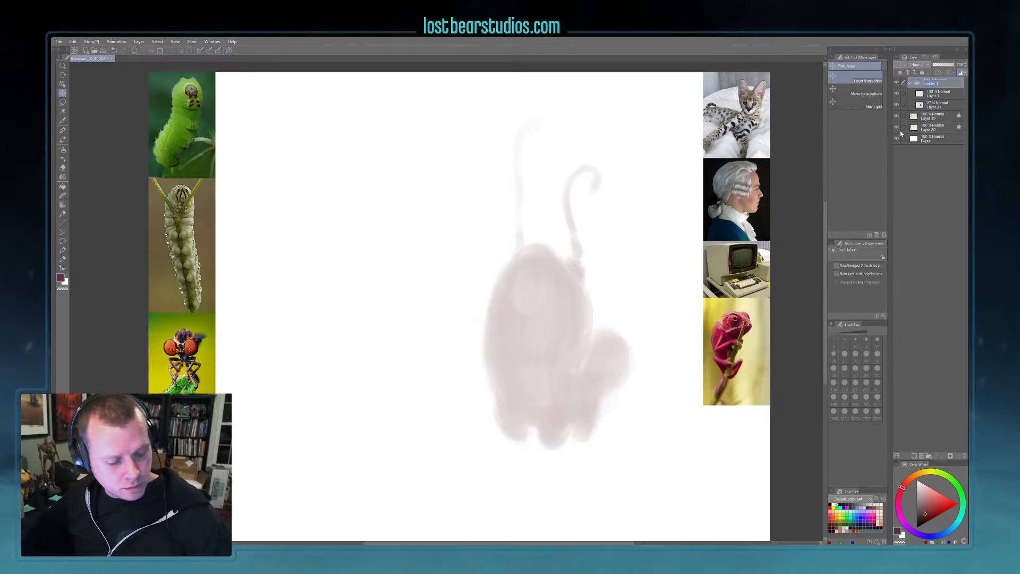
type("D")
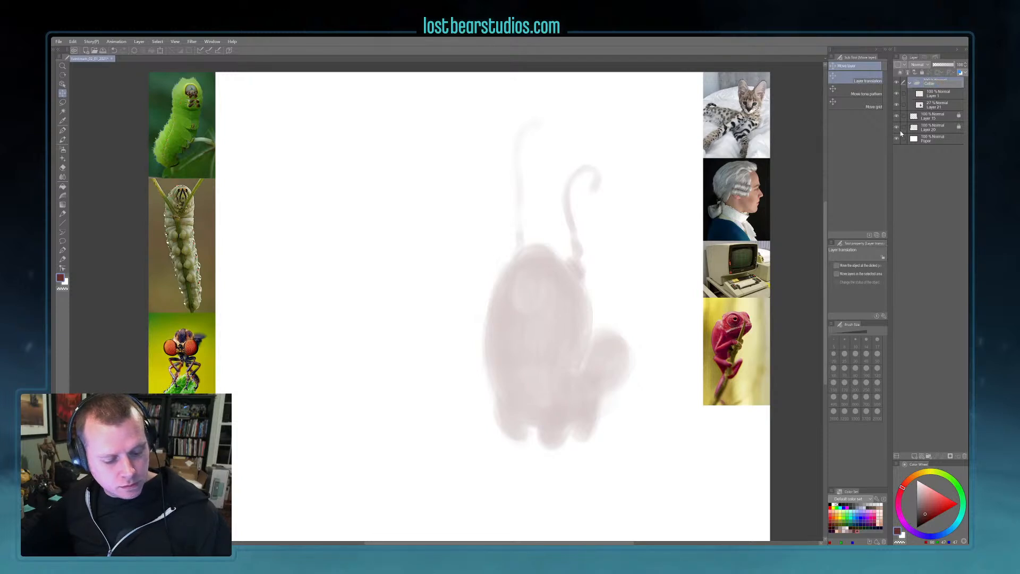
key("Return")
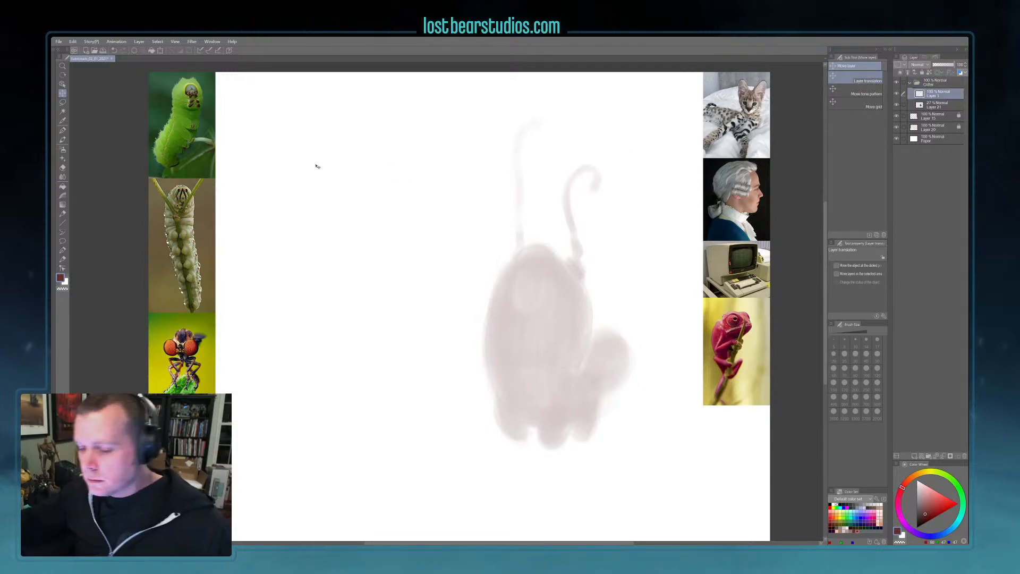
- Sketch the middle foot's rounded outline on the new layer with a fine line brush at size 300
key("b")
left_click(871, 151)
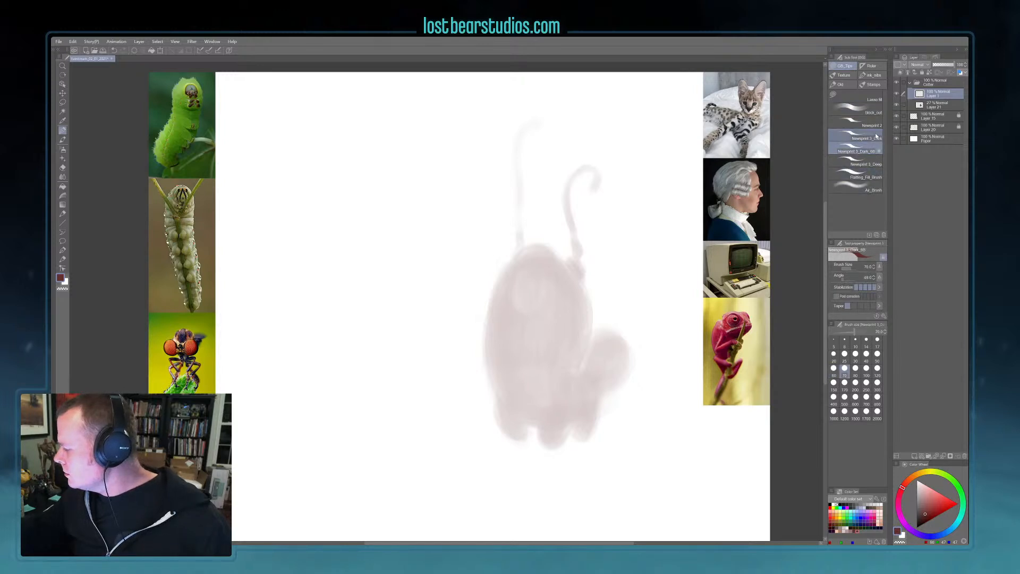
left_click(872, 125)
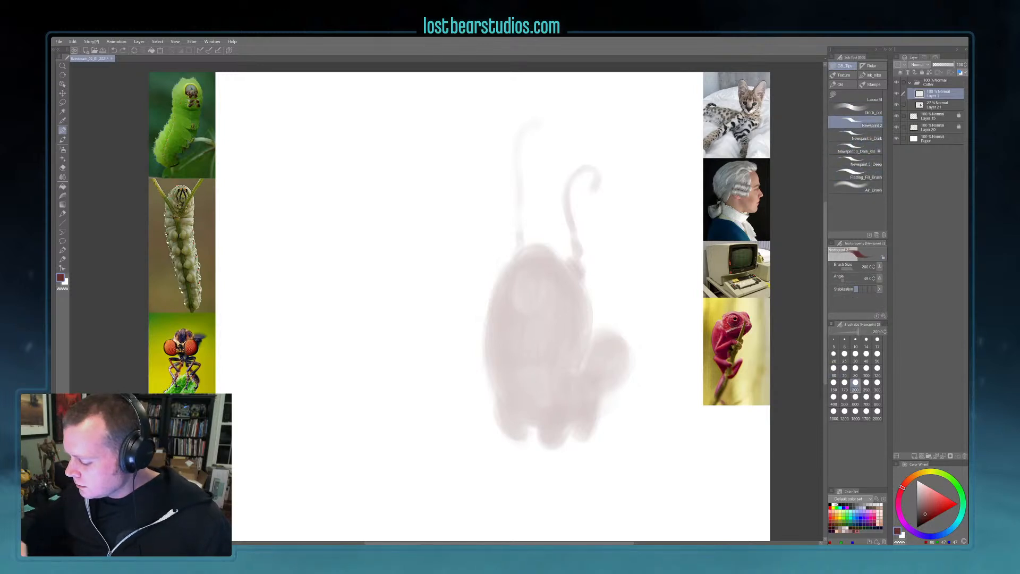
left_click(877, 382)
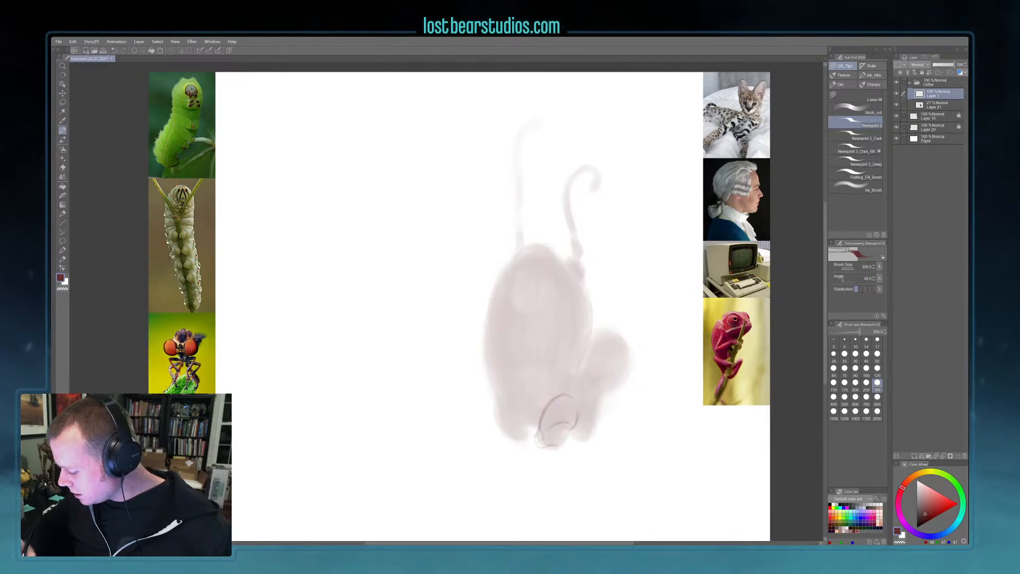
- Check the insect reference photos, then sketch the left foot's curved contours and darken the middle foot's underside
scroll(417, 375, "up", 4)
left_click_drag(295, 286, 677, 363)
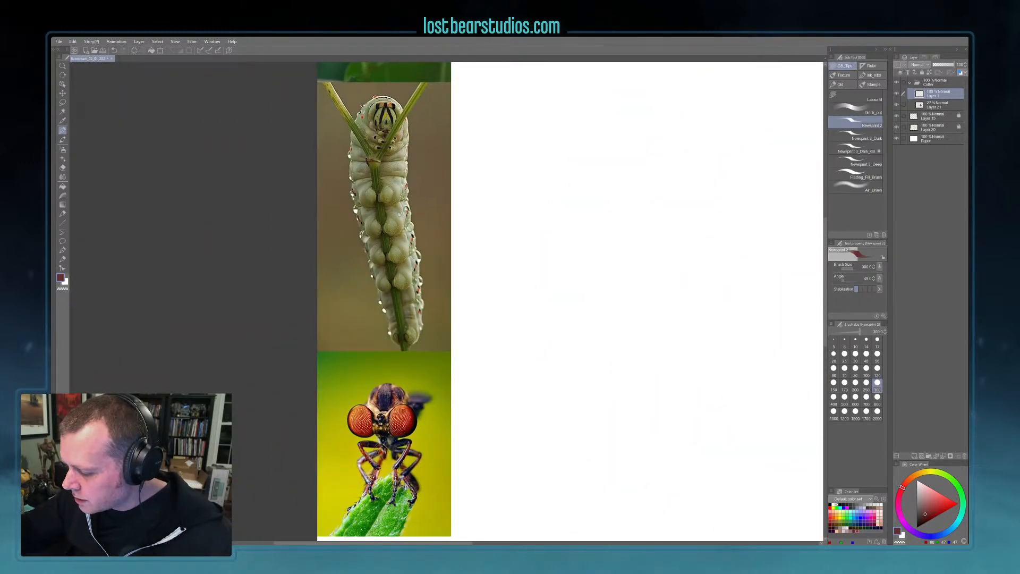
scroll(390, 225, "down", 3)
left_click_drag(664, 401, 358, 407)
mouse_move(530, 420)
left_mouse_down()
mouse_move(571, 409)
mouse_move(535, 419)
mouse_move(555, 421)
mouse_move(561, 415)
mouse_move(503, 415)
mouse_move(521, 410)
mouse_move(492, 408)
mouse_move(470, 350)
mouse_move(518, 395)
left_mouse_up()
key("bracketleft")
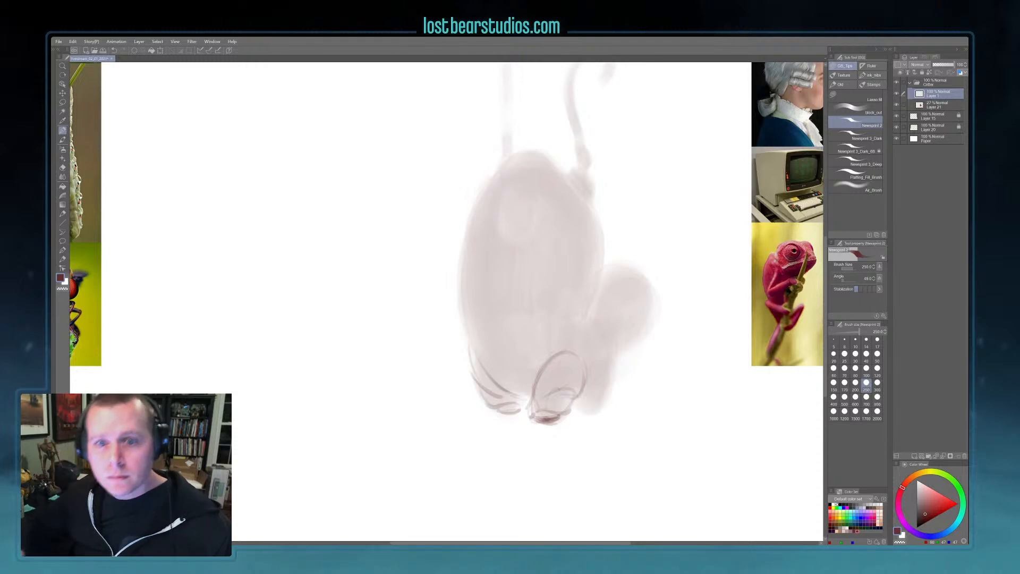
- Draw the body's side and lengthwise contour lines and outline the right foot at brush size 250
scroll(604, 399, "down", 1)
left_click_drag(559, 383, 540, 424)
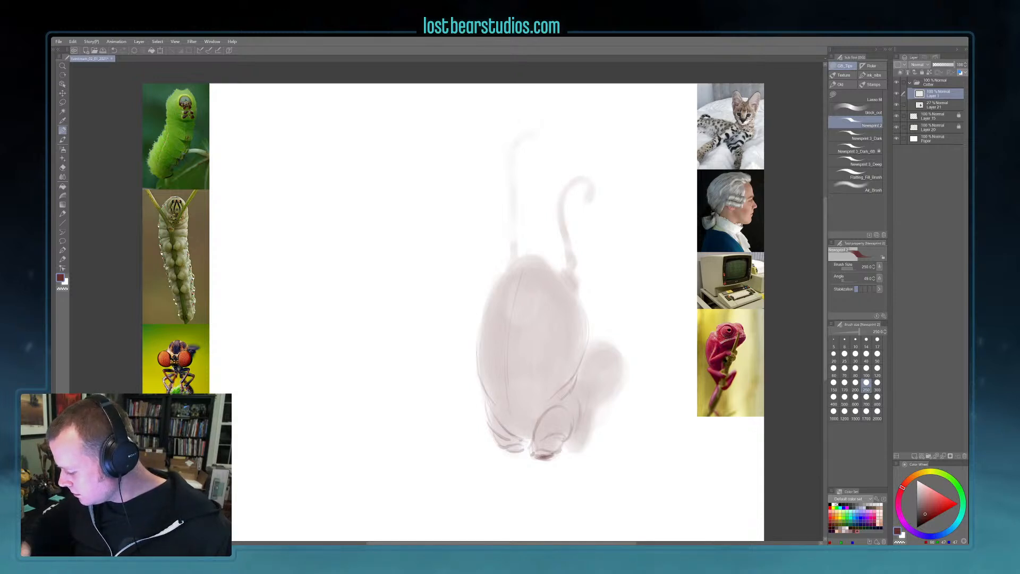
left_click_drag(589, 394, 584, 449)
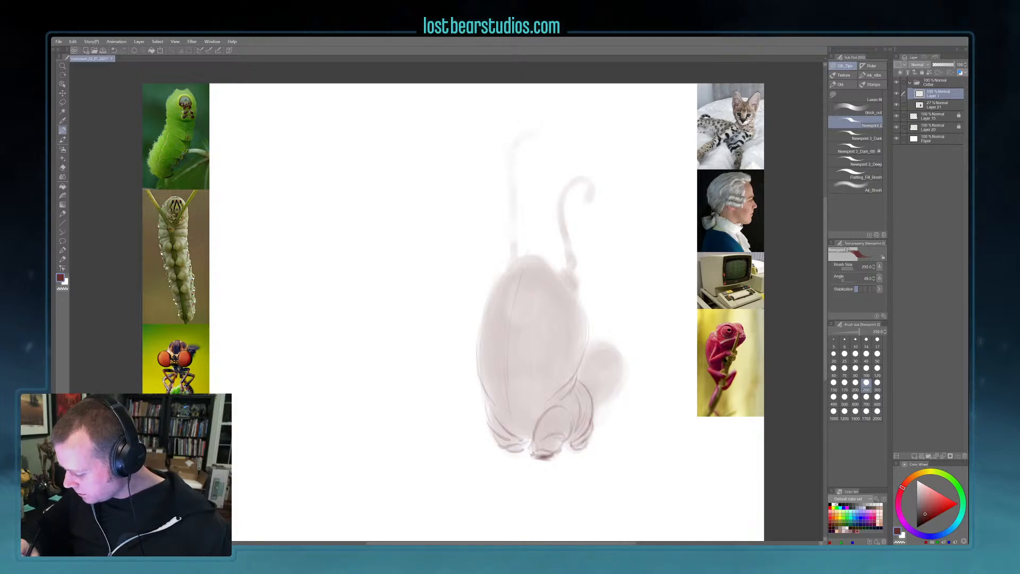
- Shade the left foot's lower edge with the brush at size 400
key("bracketright")
key("bracketright")
left_click_drag(496, 421, 526, 442)
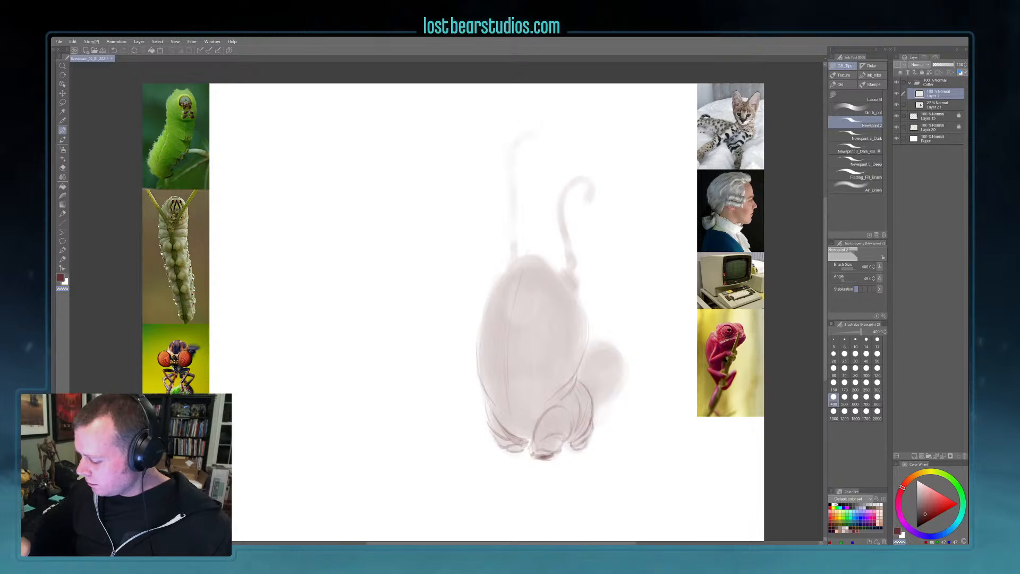
- Outline the round bulge beside the body and sketch a face oval near the top, firming up the body's left edge
key("c")
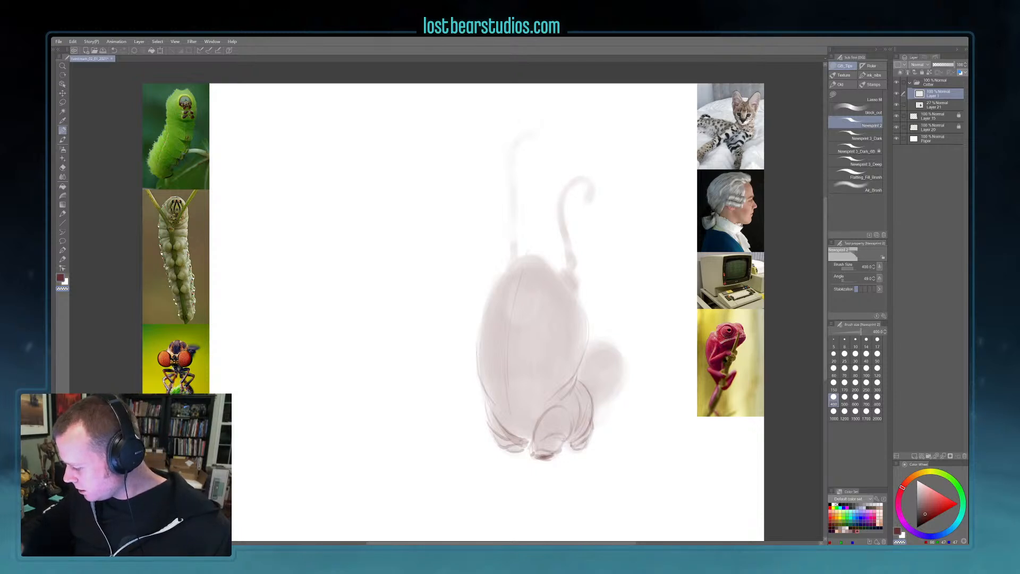
key("c")
mouse_move(588, 343)
left_mouse_down()
mouse_move(615, 342)
mouse_move(624, 381)
mouse_move(594, 403)
left_mouse_up()
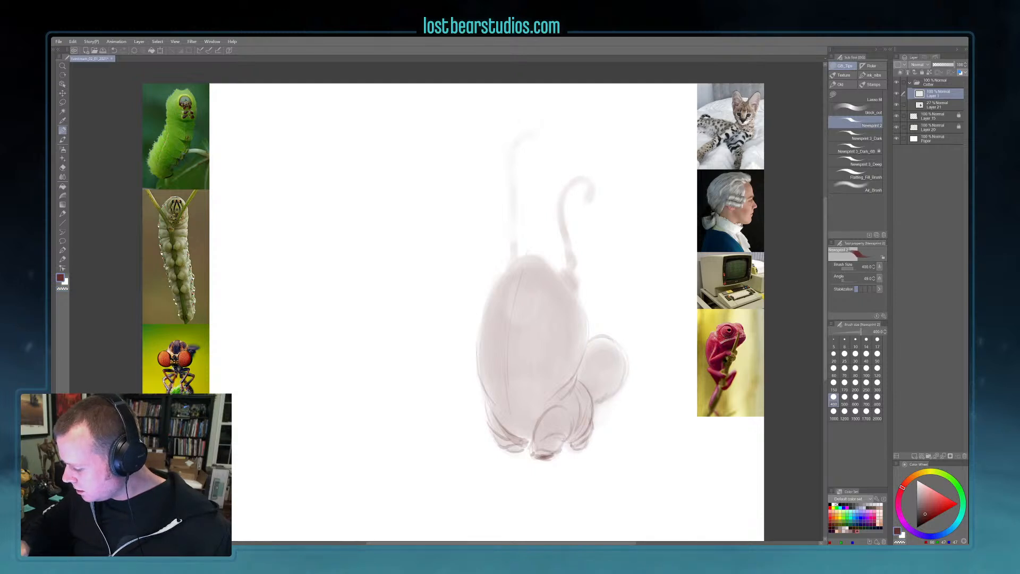
left_click_drag(625, 356, 607, 395)
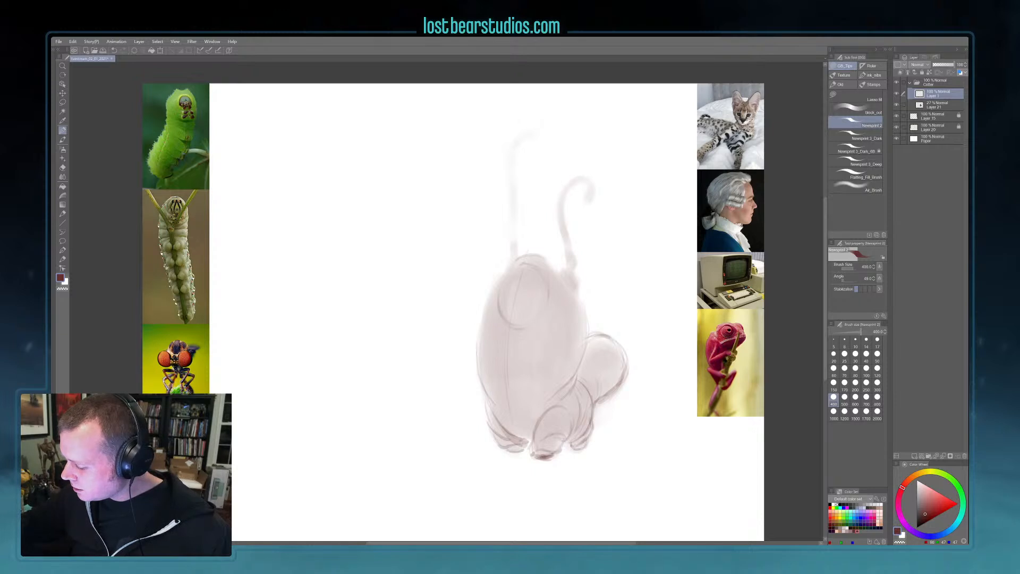
left_click_drag(505, 271, 476, 371)
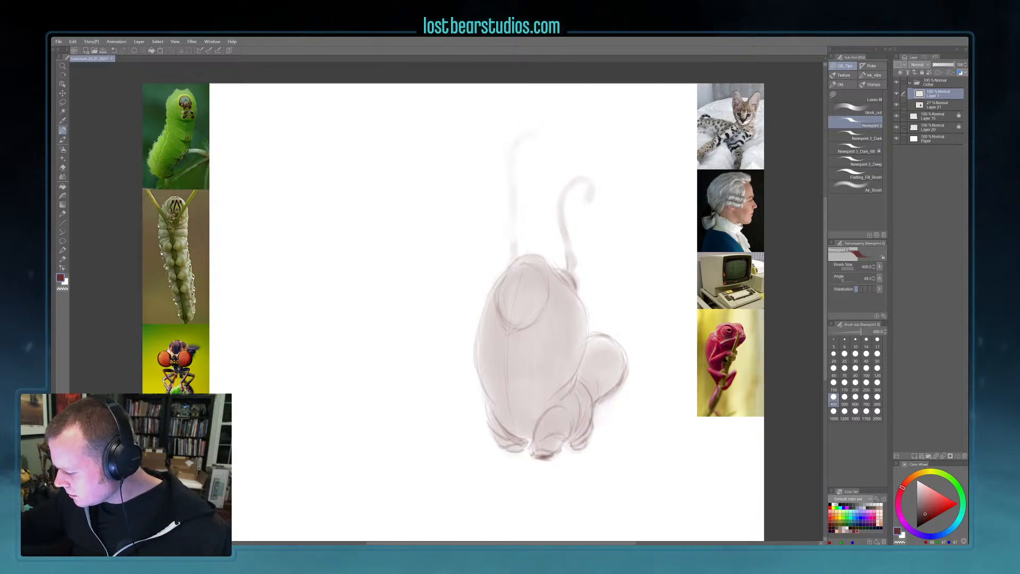
- Sketch both antenna bases at brush size 200 and outline the right antenna up to its curled tip
key("bracketleft")
key("bracketleft")
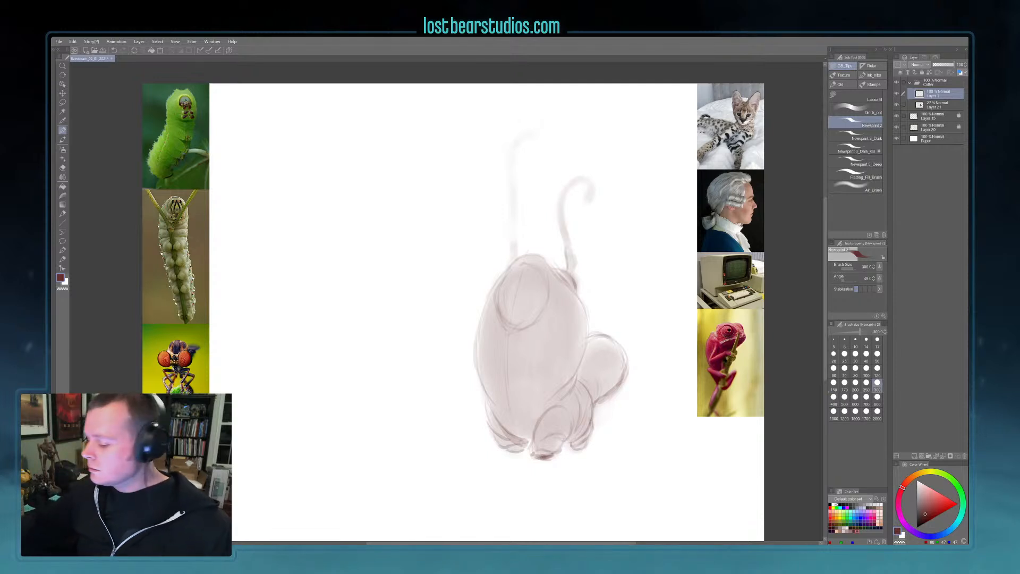
key("bracketleft")
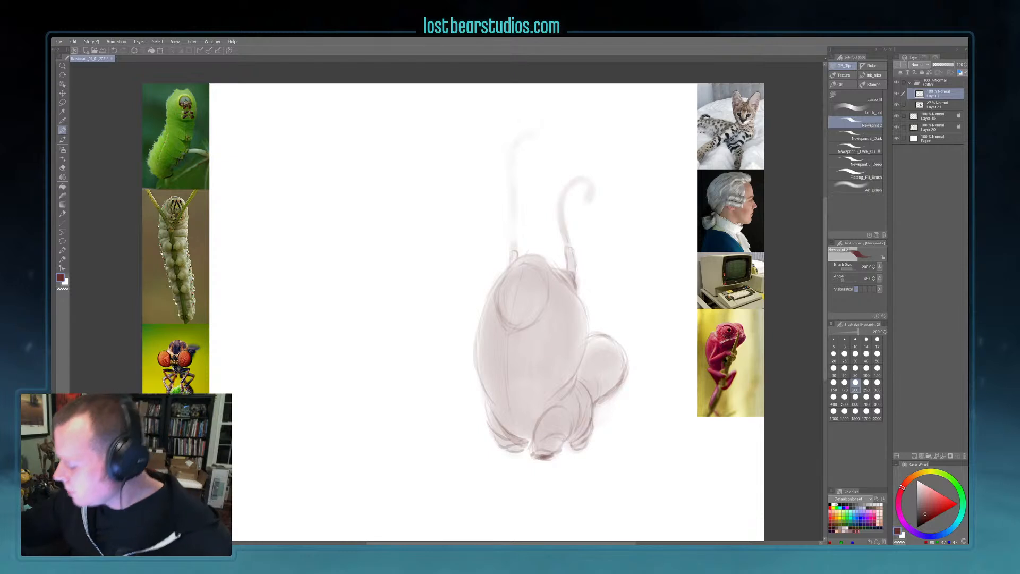
left_click_drag(564, 198, 570, 245)
left_click_drag(565, 190, 577, 178)
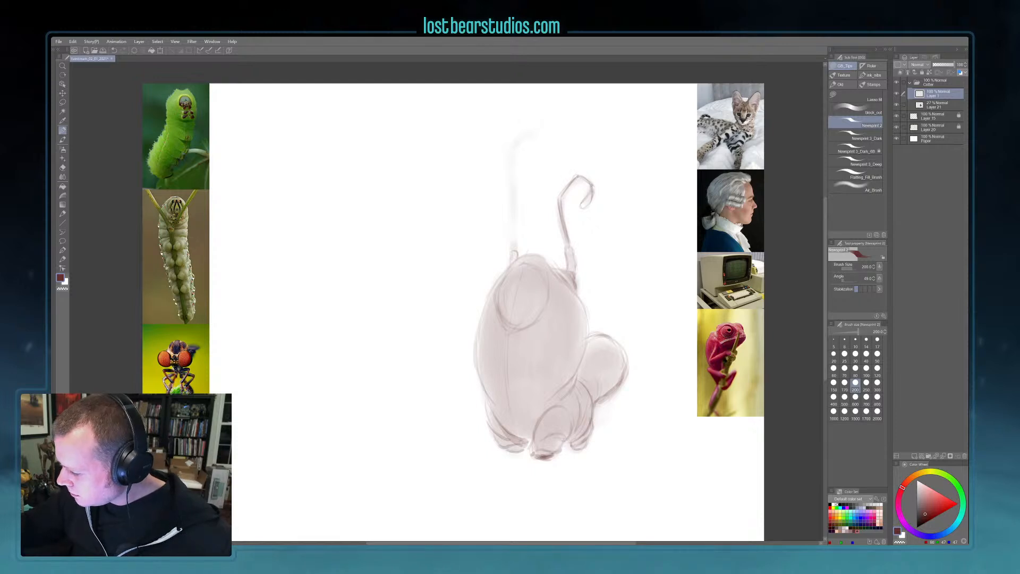
- Outline the left antenna as jointed segments with a bent, teardrop-shaped tip
left_click_drag(514, 215, 516, 244)
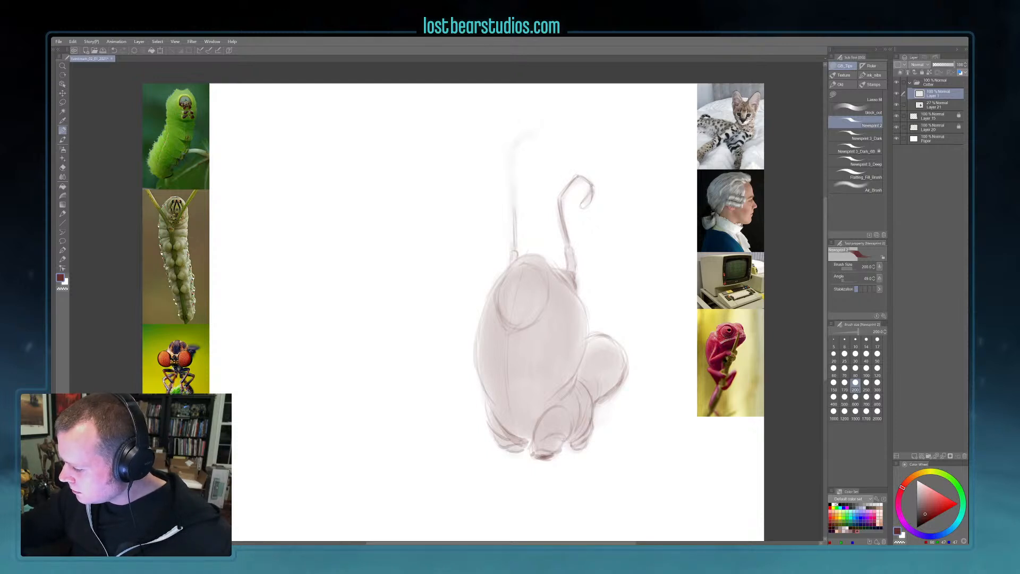
left_click_drag(509, 168, 511, 187)
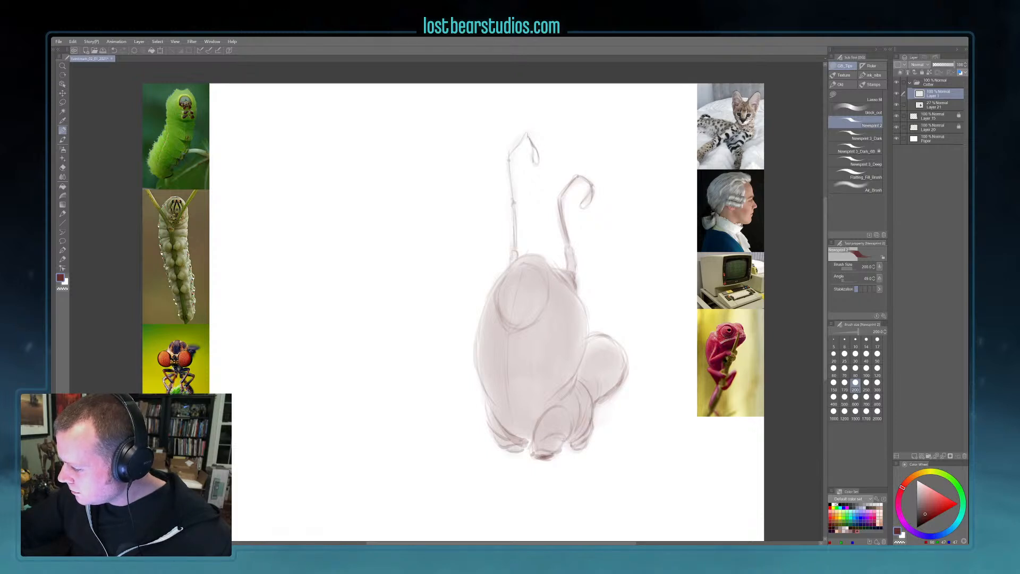
left_click_drag(516, 150, 527, 134)
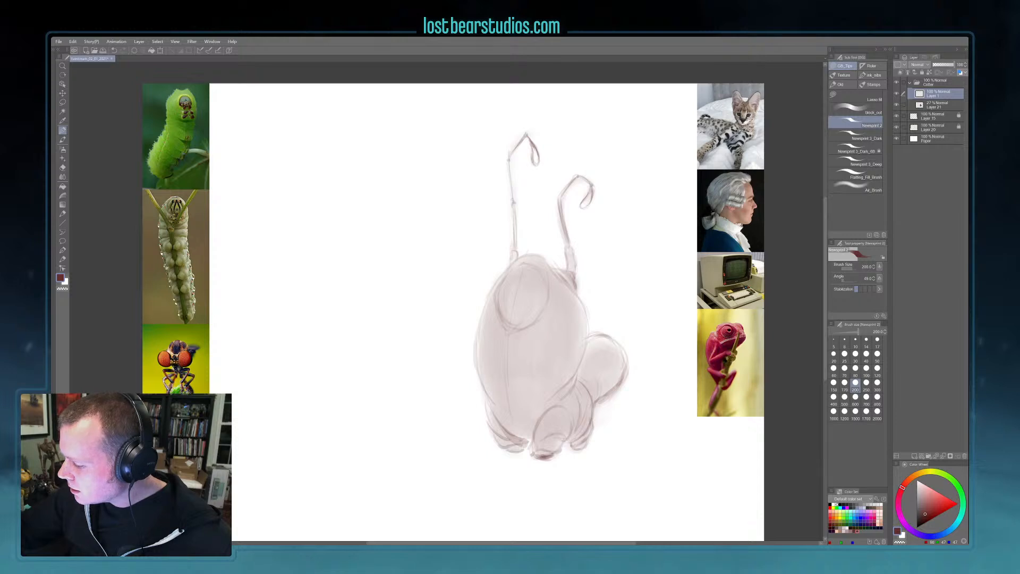
- Define the left antenna's joints and sketch two large eye ovals above a smaller oval inside the face
key("x")
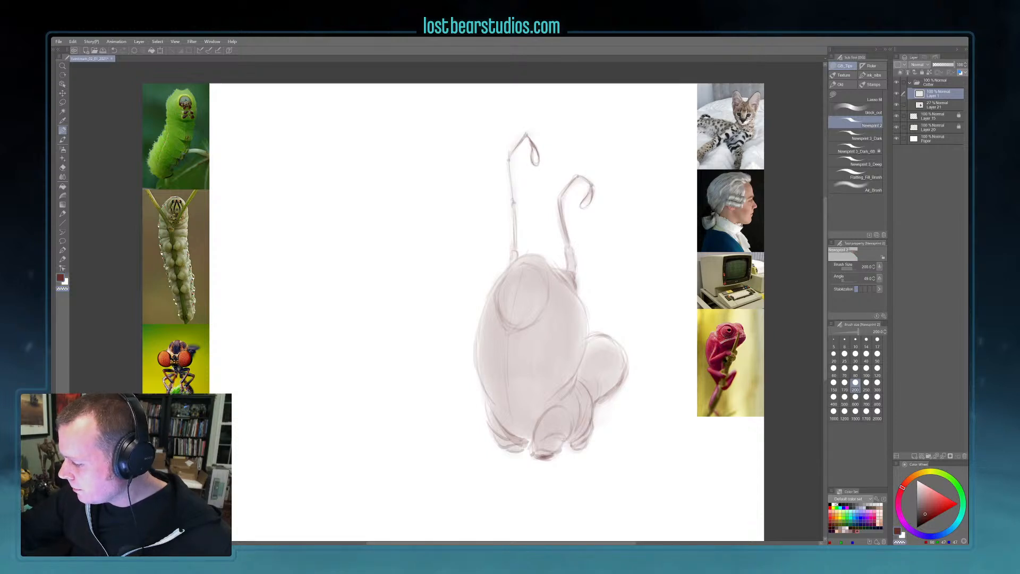
key("x")
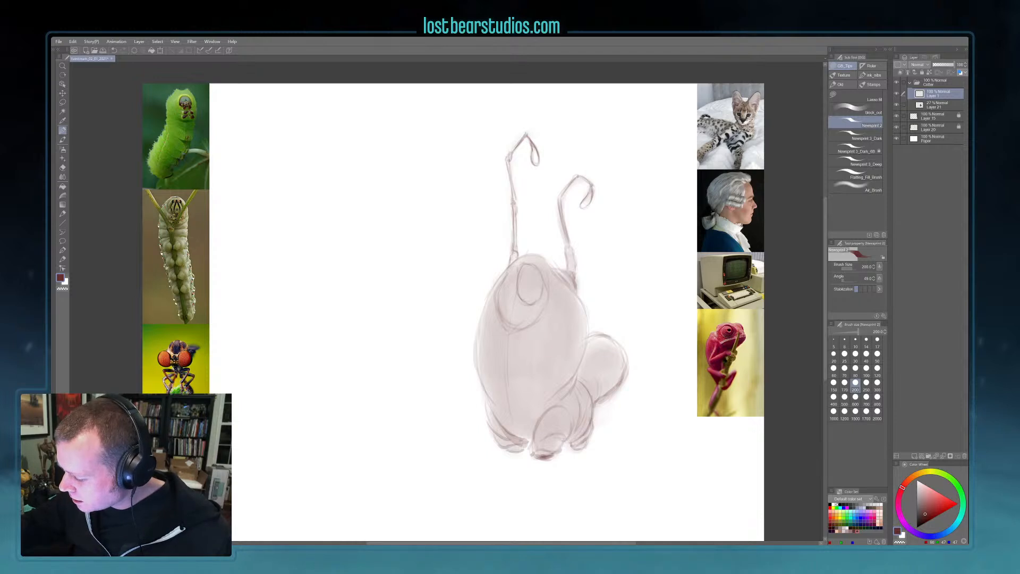
left_click_drag(516, 288, 502, 300)
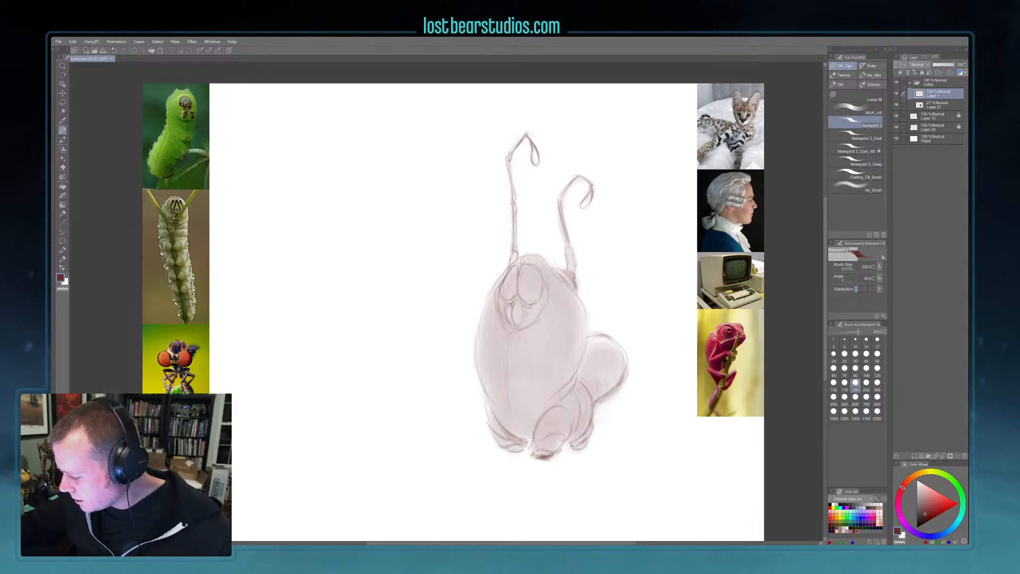
key("c")
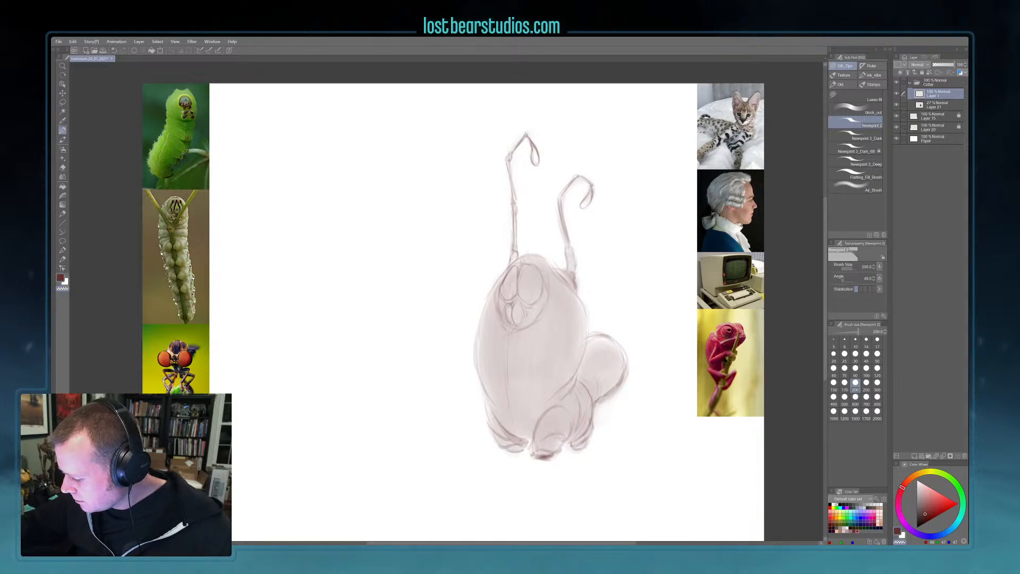
- Refine the two eye ovals, define a small pointed mouth beneath them, and darken the face's lower contour
left_click_drag(515, 304, 519, 312)
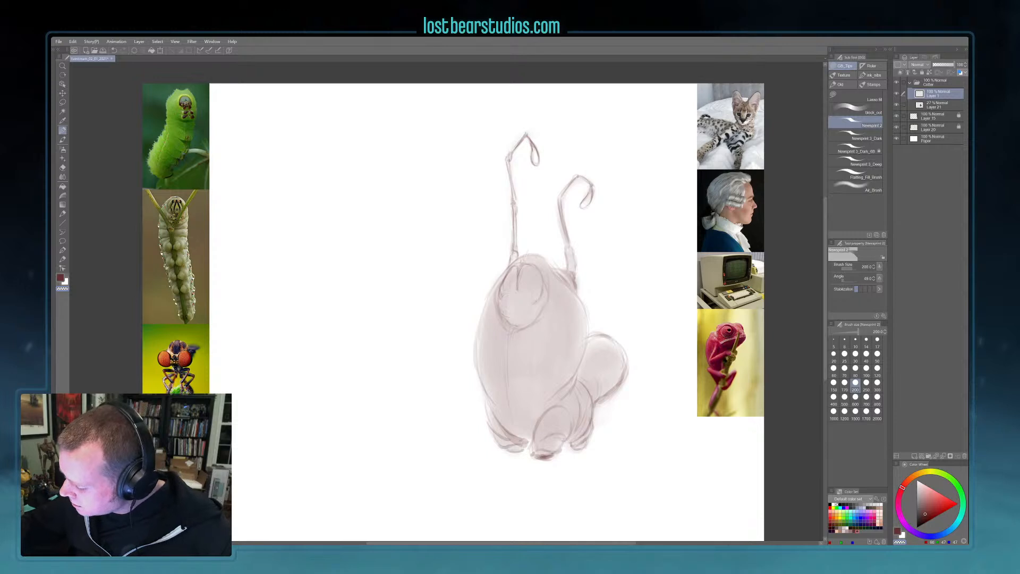
key("c")
mouse_move(518, 290)
left_mouse_down()
mouse_move(533, 310)
mouse_move(548, 287)
mouse_move(544, 300)
mouse_move(513, 303)
left_mouse_up()
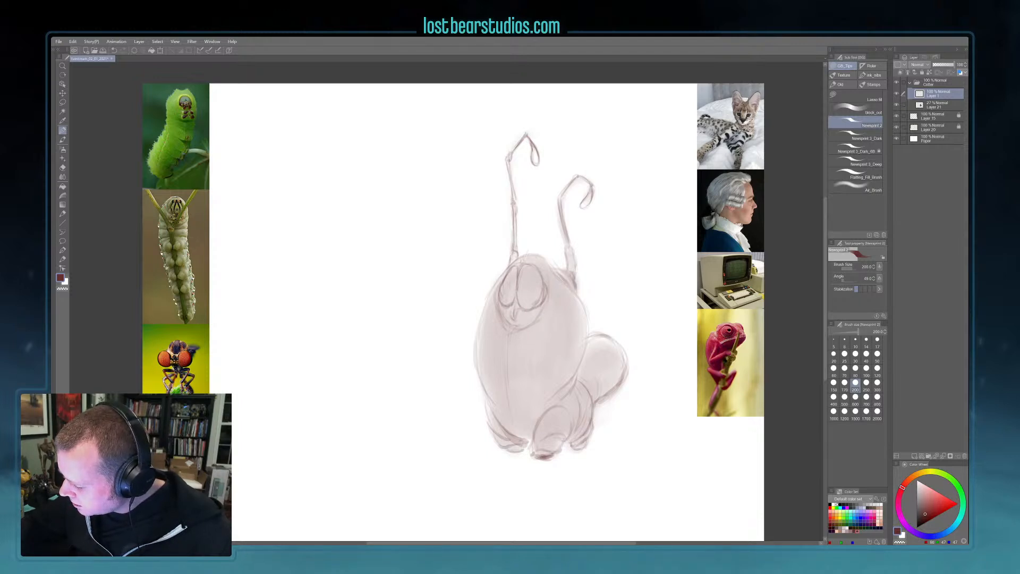
left_click_drag(512, 306, 515, 318)
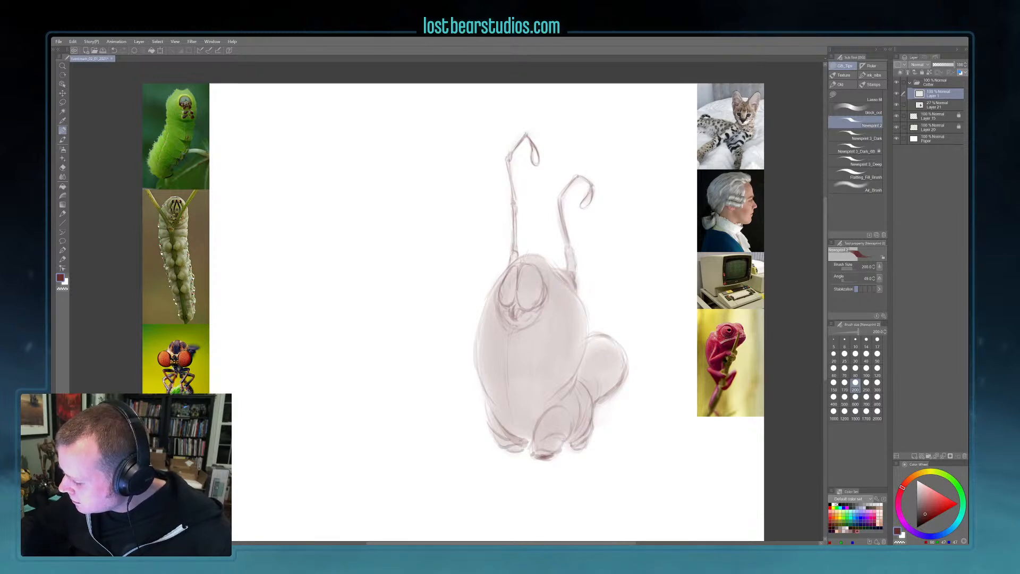
left_click_drag(511, 270, 500, 288)
key("c")
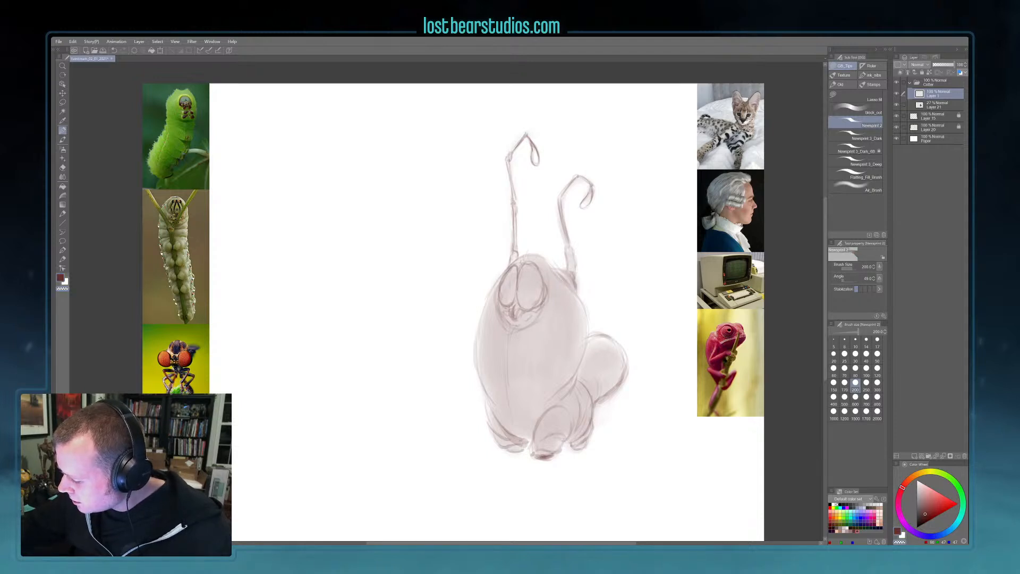
key("c")
mouse_move(499, 321)
left_mouse_down()
mouse_move(516, 334)
mouse_move(525, 323)
left_mouse_up()
key("ctrl+z")
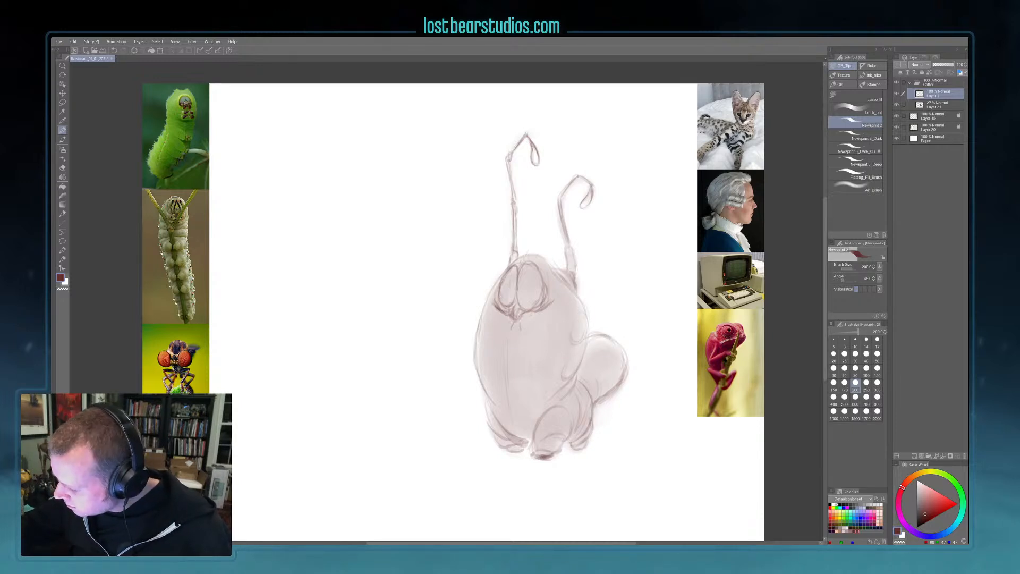
- Sketch bulging segment contours along the body's left edge and light fold lines above the front leg
mouse_move(475, 328)
left_mouse_down()
mouse_move(472, 346)
mouse_move(476, 318)
left_mouse_up()
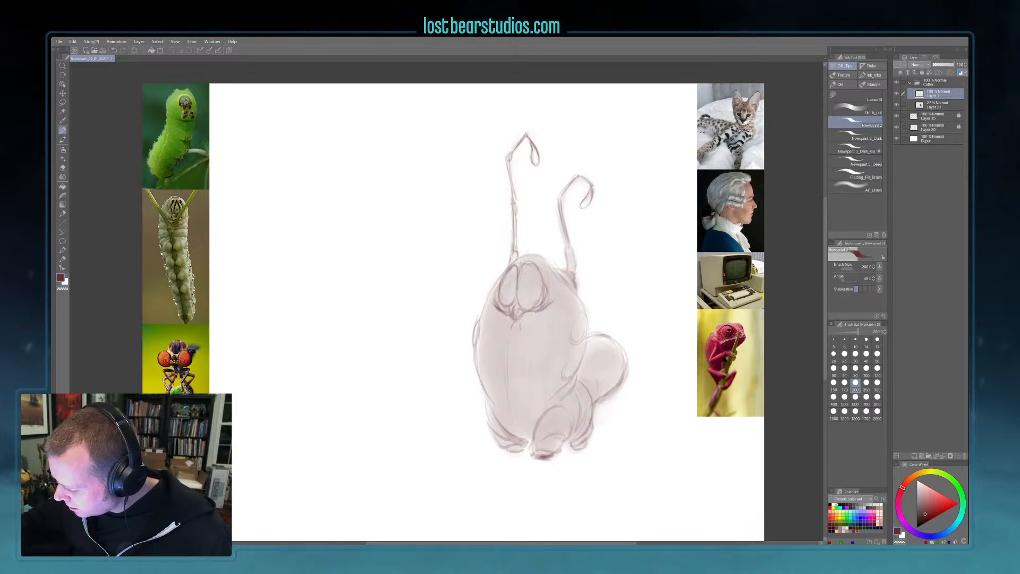
left_click_drag(475, 366, 485, 390)
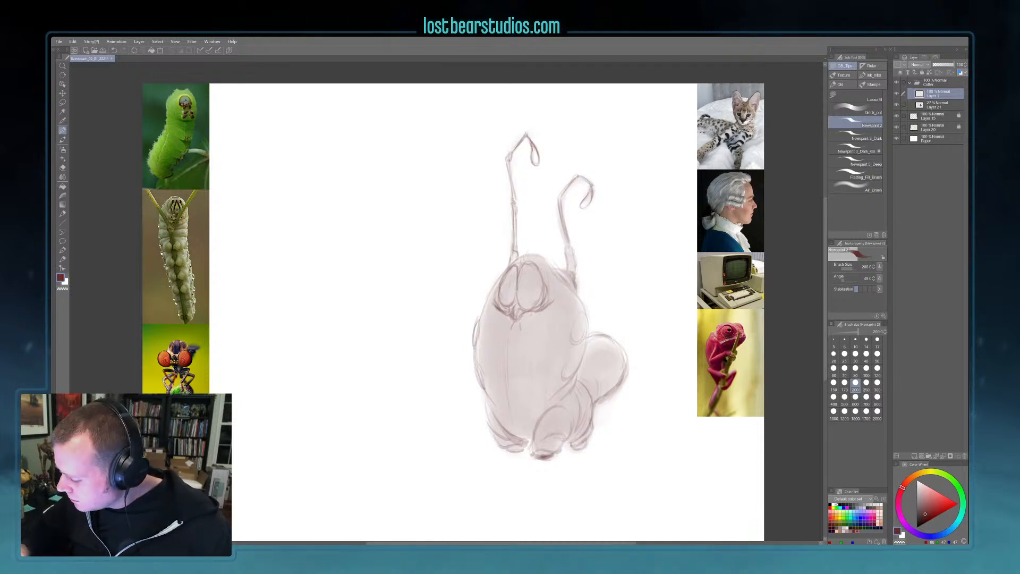
key("ctrl+z")
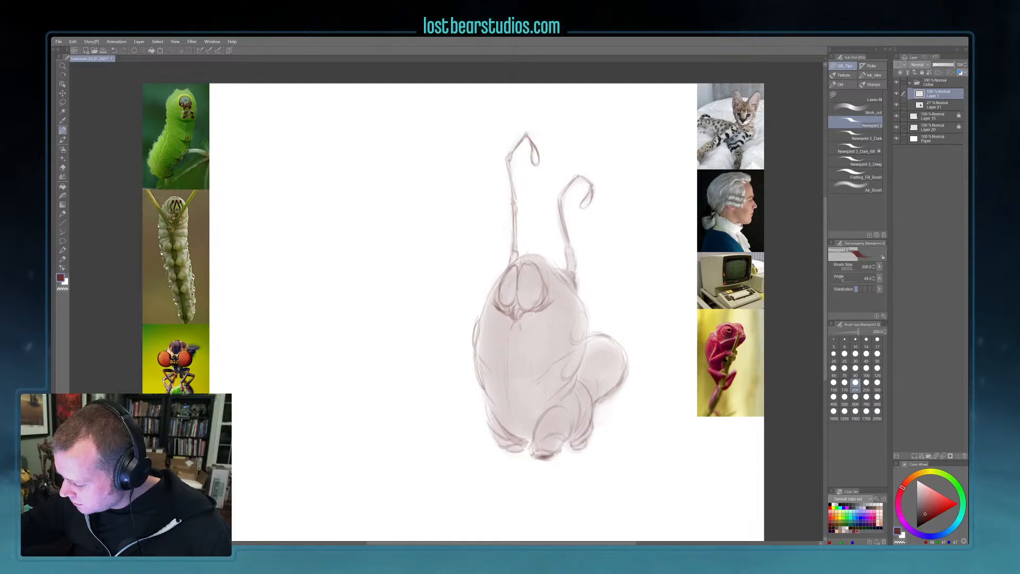
- Curve the belly's lower edge across to the front leg and add folds along the body's lower left side
key("c")
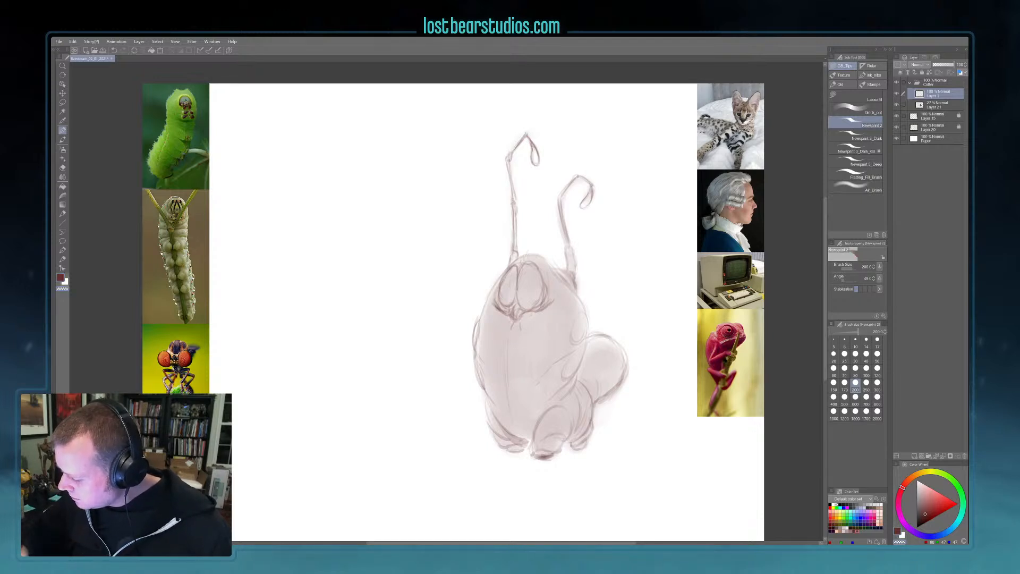
key("c")
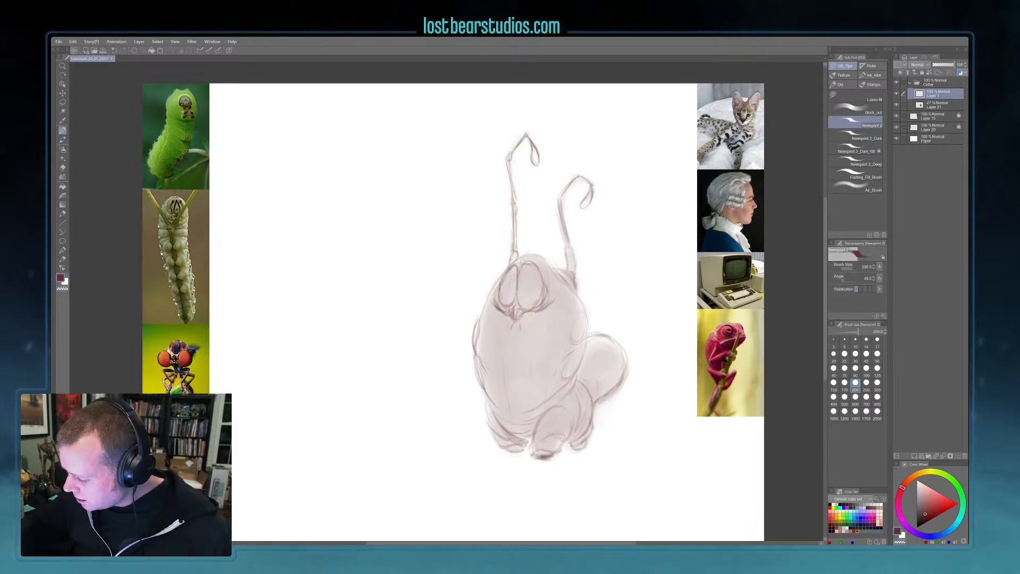
left_click_drag(511, 431, 531, 438)
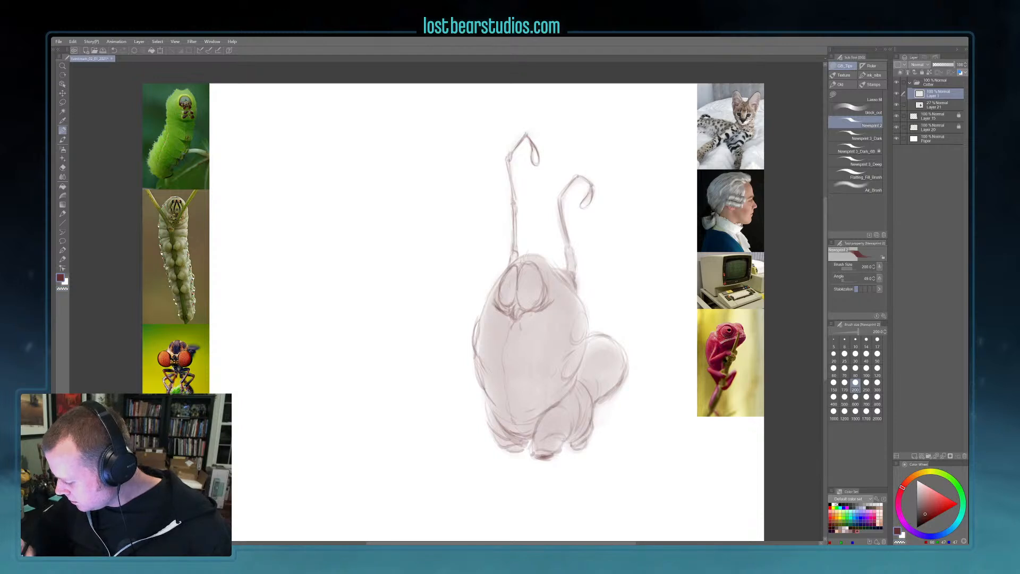
key("c")
left_click_drag(551, 410, 578, 388)
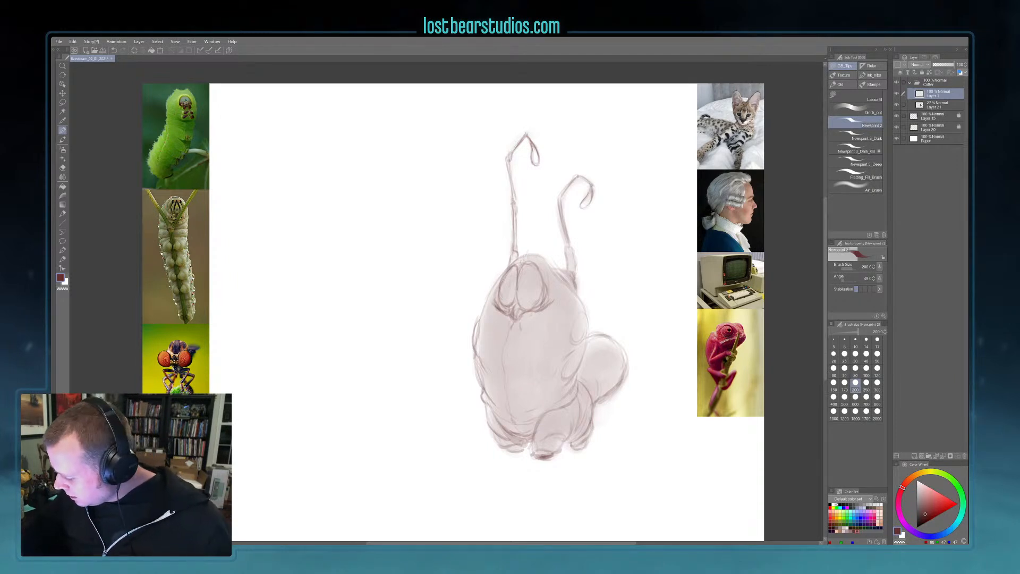
- Sketch overlapping rounded segments inside the round rear bulge and lumps along its upper edge
key("c")
key("c")
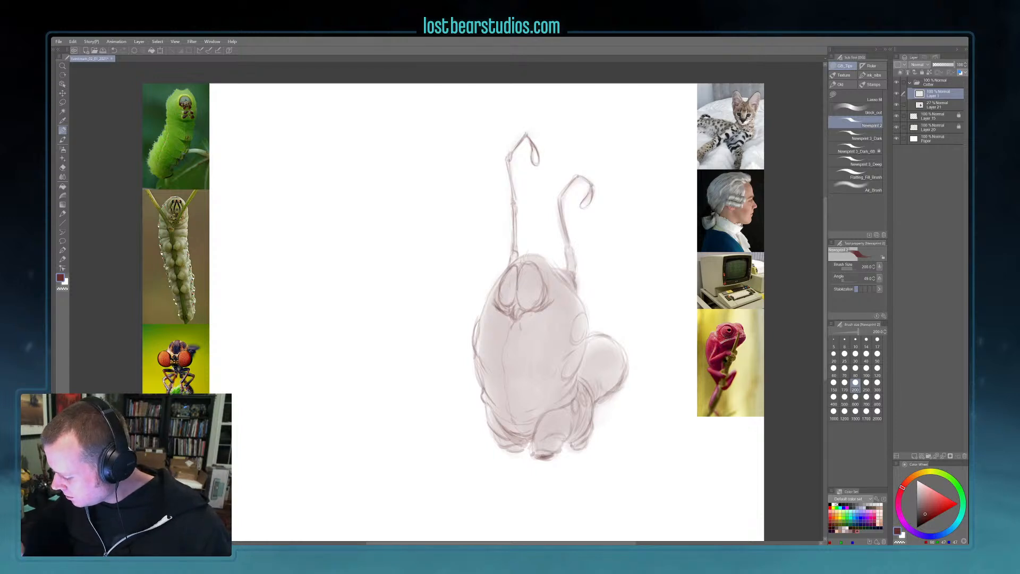
left_click_drag(602, 364, 616, 353)
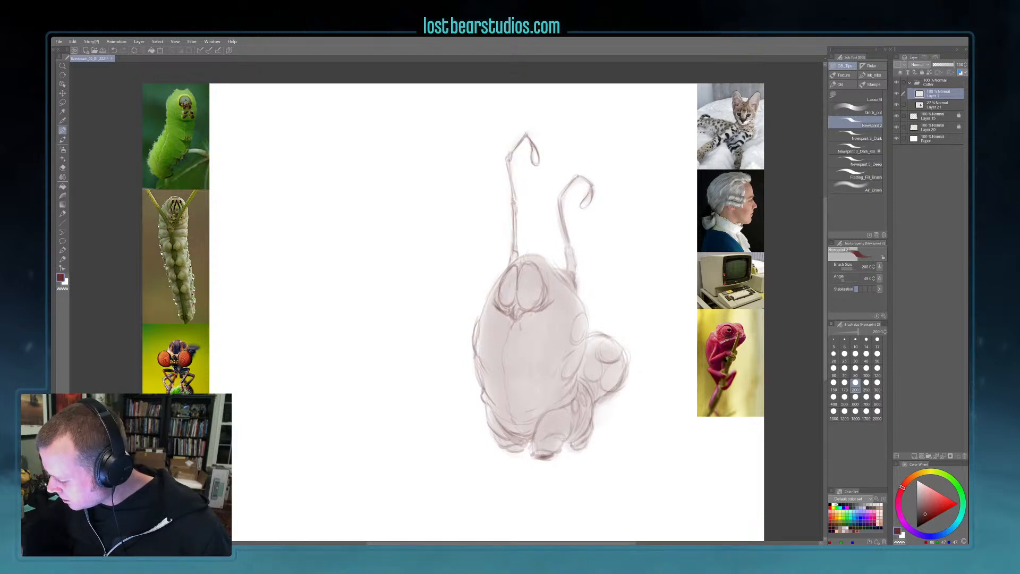
left_click_drag(604, 338, 618, 333)
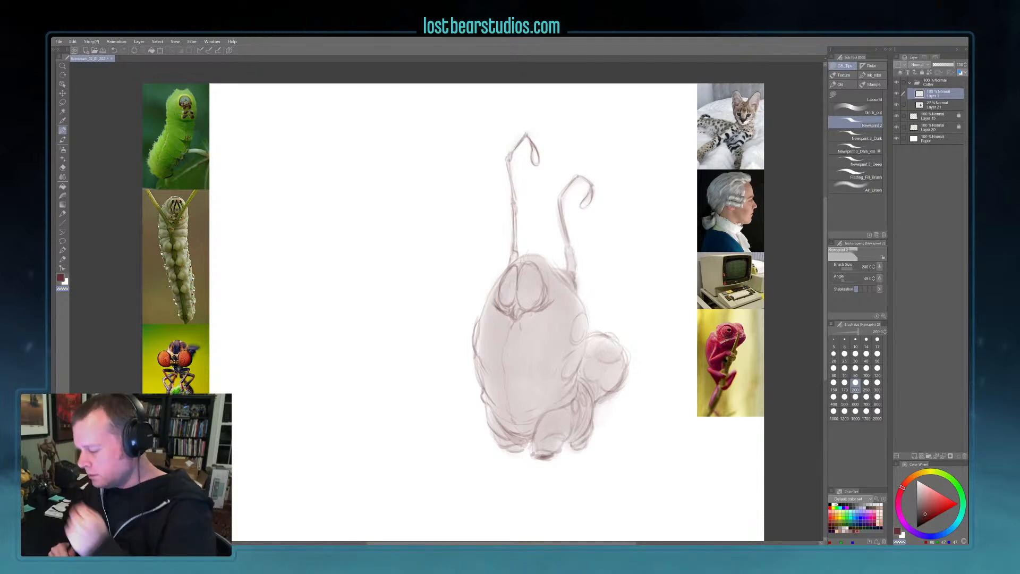
- Fade the silhouette on Layer 21 to 16% opacity and the line sketch on Layer 1 to 47%
left_click(943, 106)
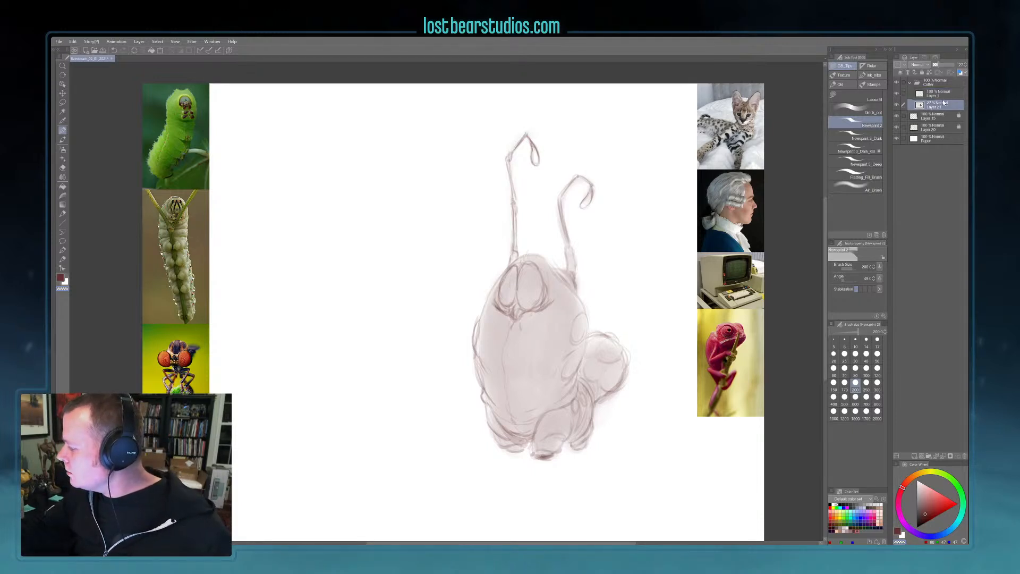
left_click_drag(939, 65, 945, 66)
left_click(938, 98)
- Add a new layer above the sketch and choose the second Newpoint 3_Dark brush for dark line work
left_click(914, 456)
left_click(866, 162)
left_click(875, 154)
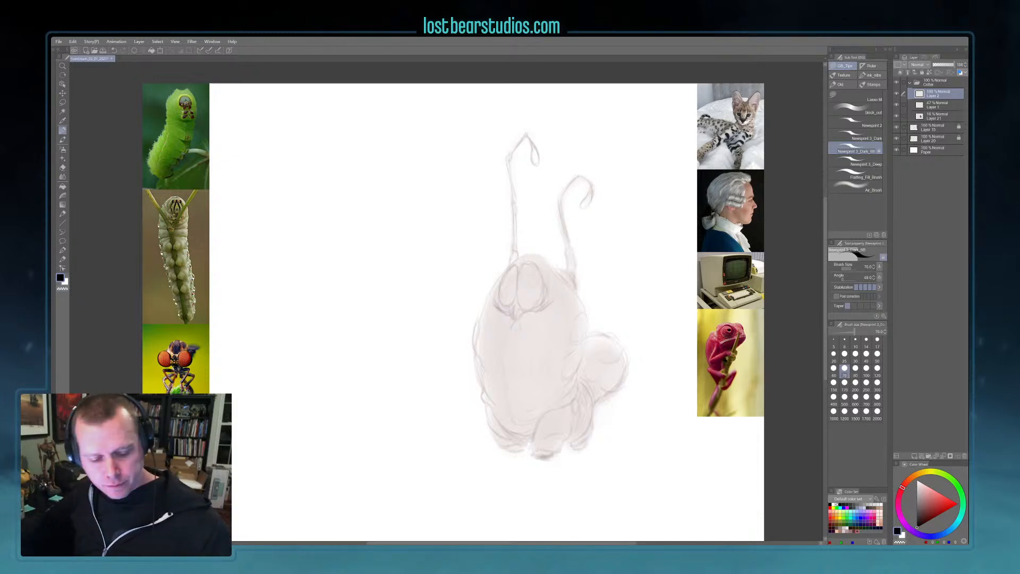
- Set the brush size to 120 and outline the creature's right-hand eye in dark line over the sketch
scroll(771, 348, "up", 1)
mouse_move(674, 390)
left_mouse_down()
mouse_move(698, 381)
mouse_move(694, 391)
left_mouse_up()
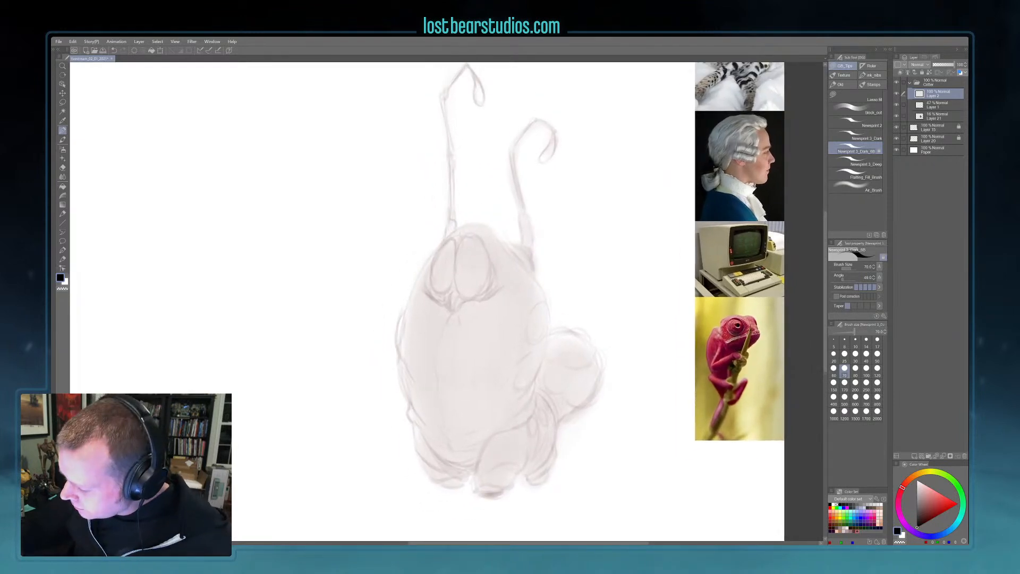
scroll(489, 198, "down", 1)
left_click_drag(489, 199, 485, 233)
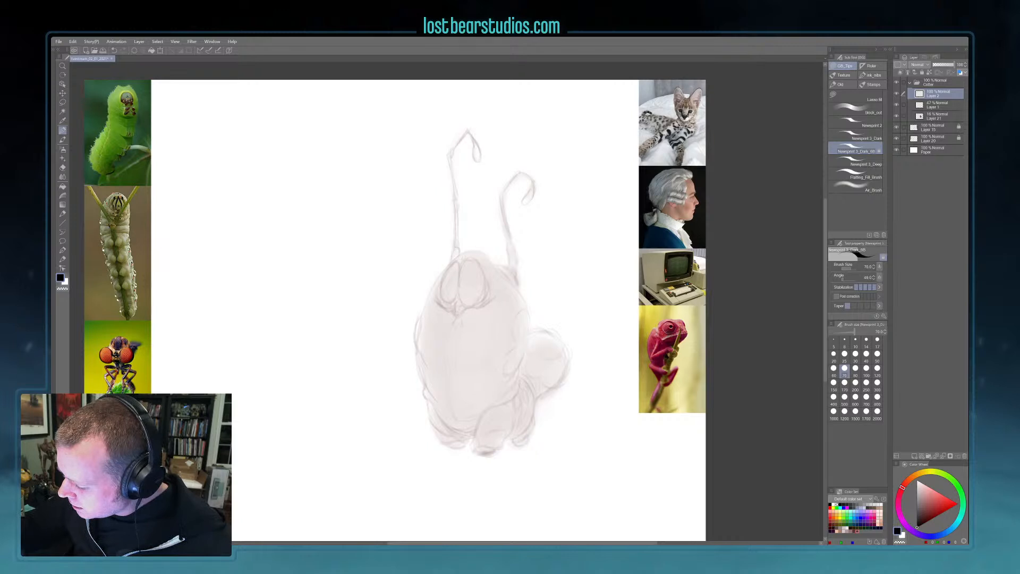
key("bracketright")
key("bracketright")
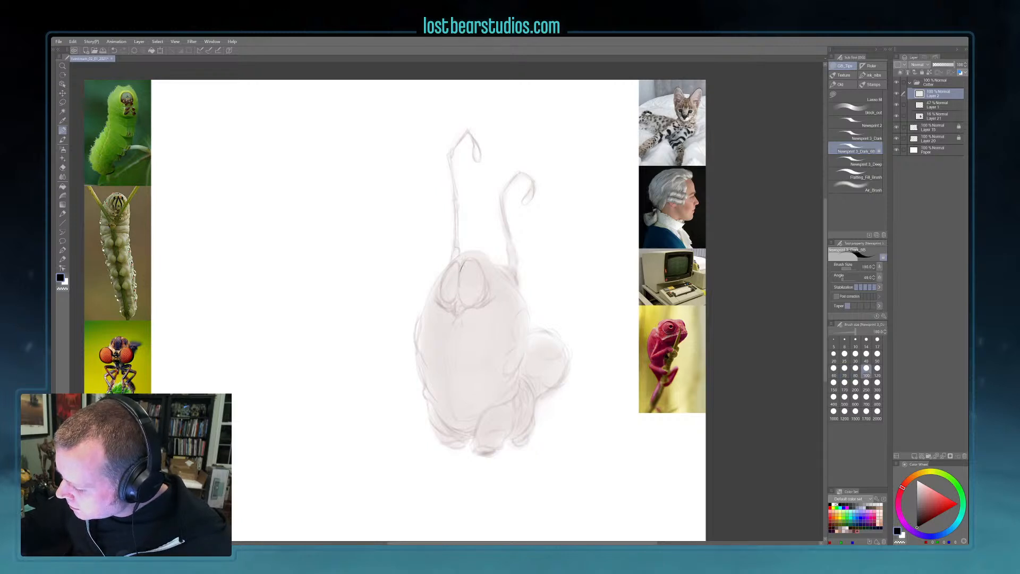
key("bracketright")
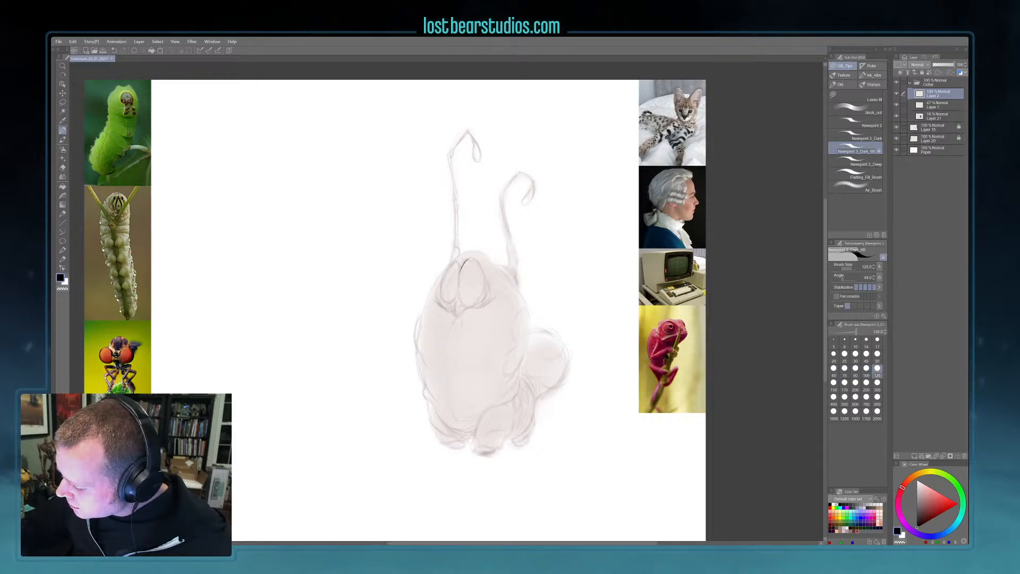
left_click_drag(479, 264, 484, 279)
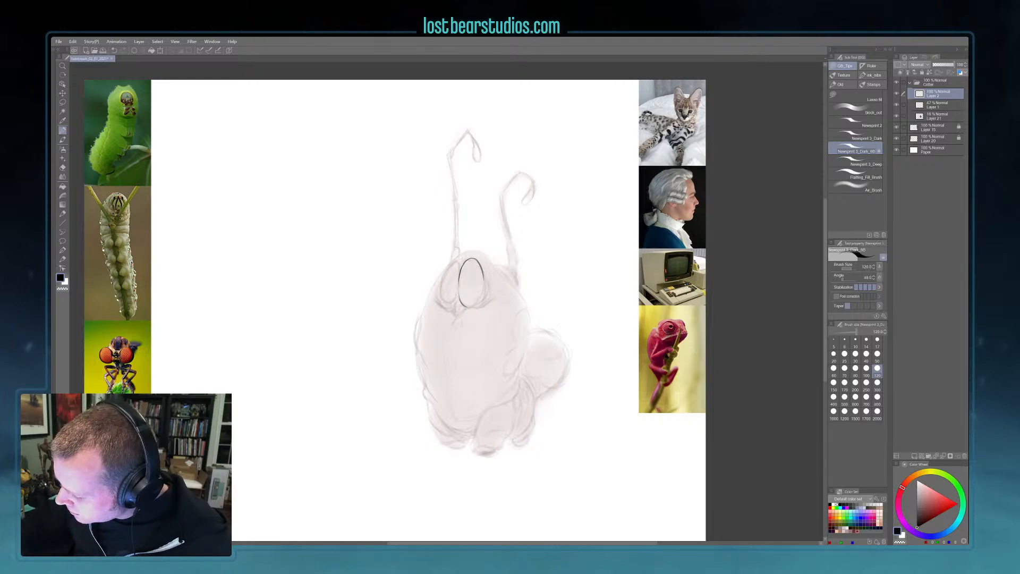
- Outline the left-hand eye and small pointed mouth, raise the brush size to 150, and add creases around the eyes
key("bracketright")
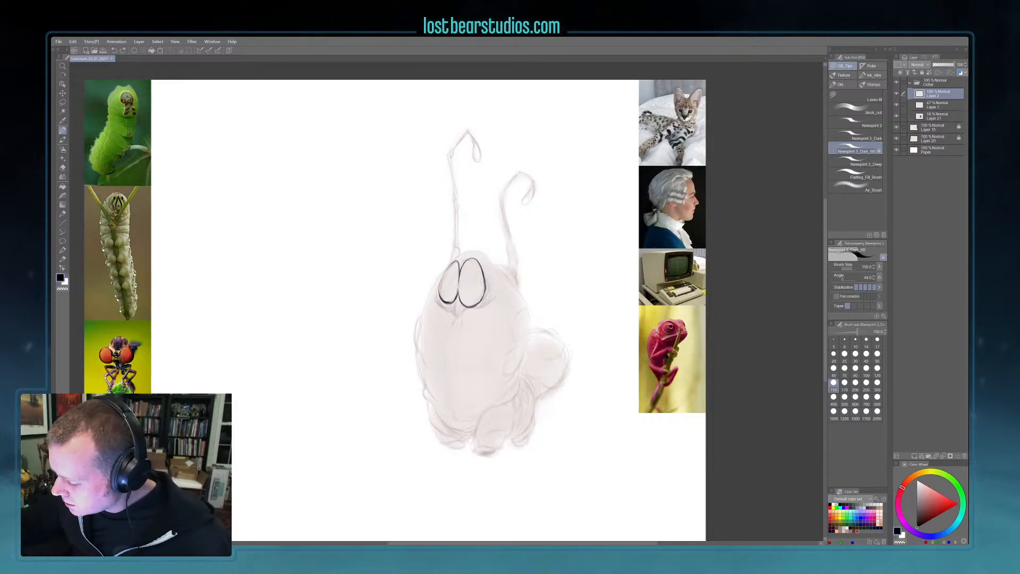
left_click_drag(457, 302, 456, 314)
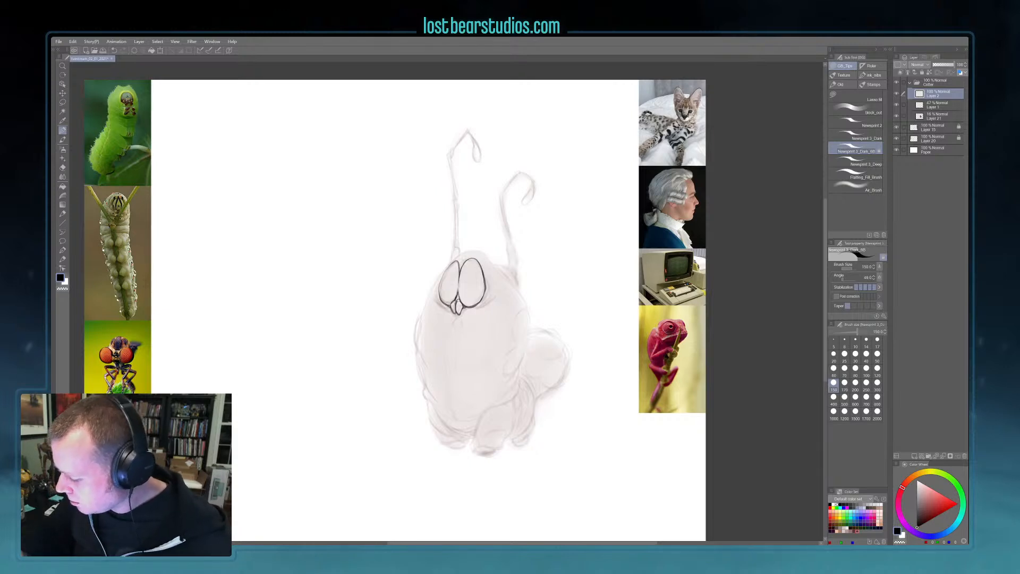
left_click_drag(483, 301, 492, 290)
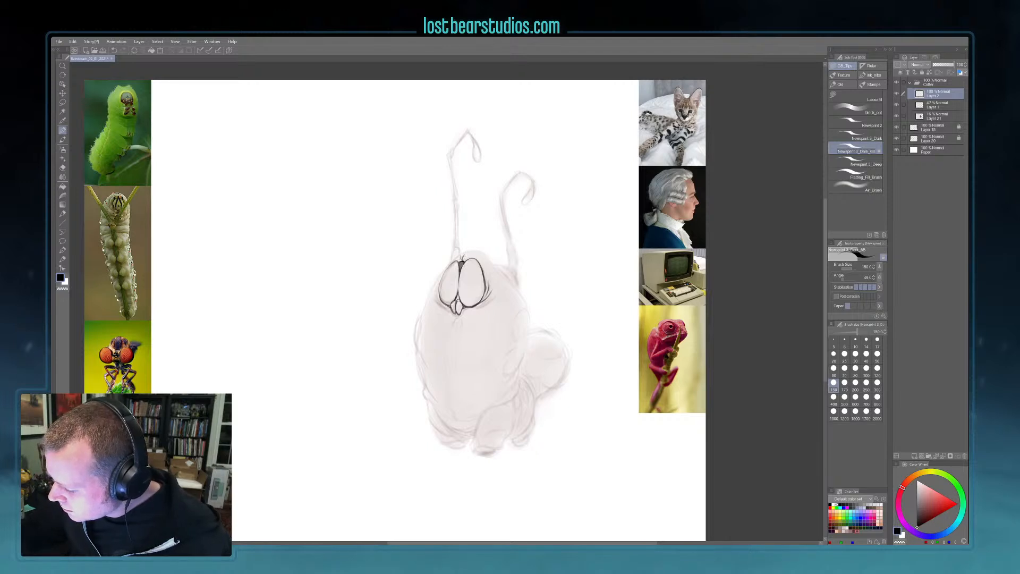
- Ink the head's outline over the top and down both sides, including the right antenna's base and wrinkles by the mouth
left_click_drag(438, 277, 425, 306)
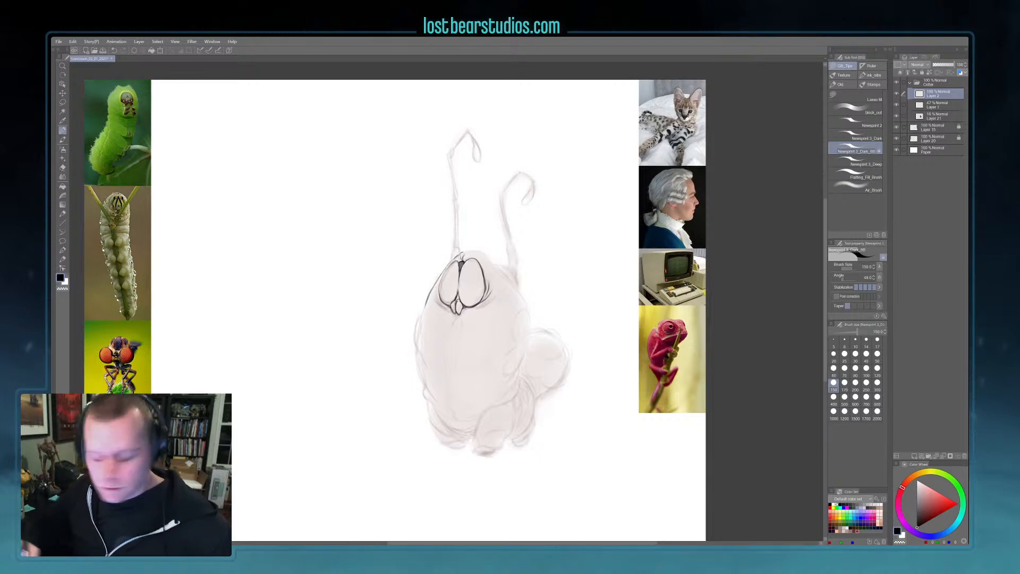
mouse_move(467, 251)
left_mouse_down()
mouse_move(481, 249)
mouse_move(497, 270)
left_mouse_up()
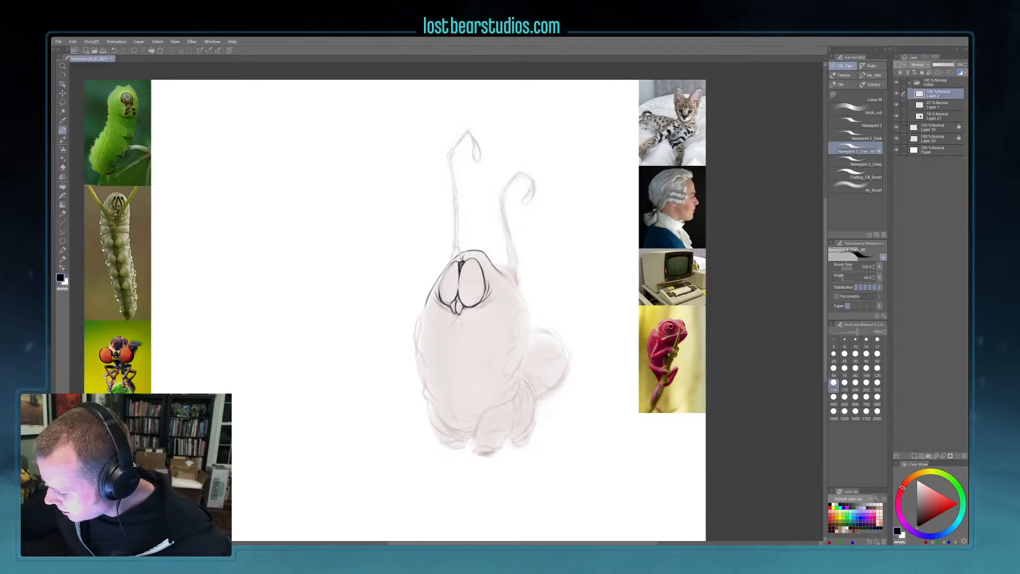
left_click_drag(493, 265, 508, 270)
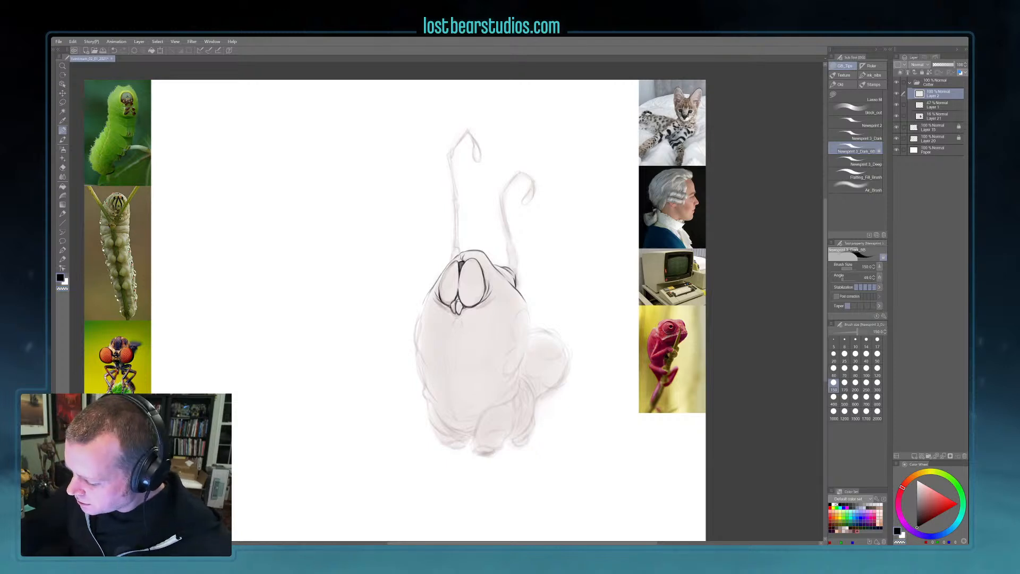
mouse_move(428, 293)
left_mouse_down()
mouse_move(420, 314)
mouse_move(425, 297)
left_mouse_up()
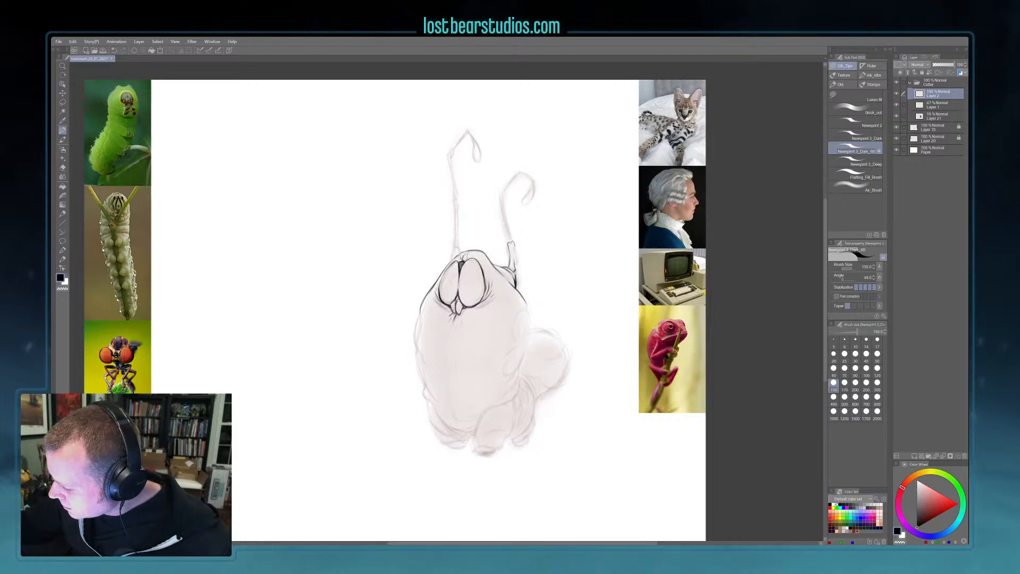
- Ink the front leg and its foot at brush size 120, and the fold rising above it at size 150
key("bracketleft")
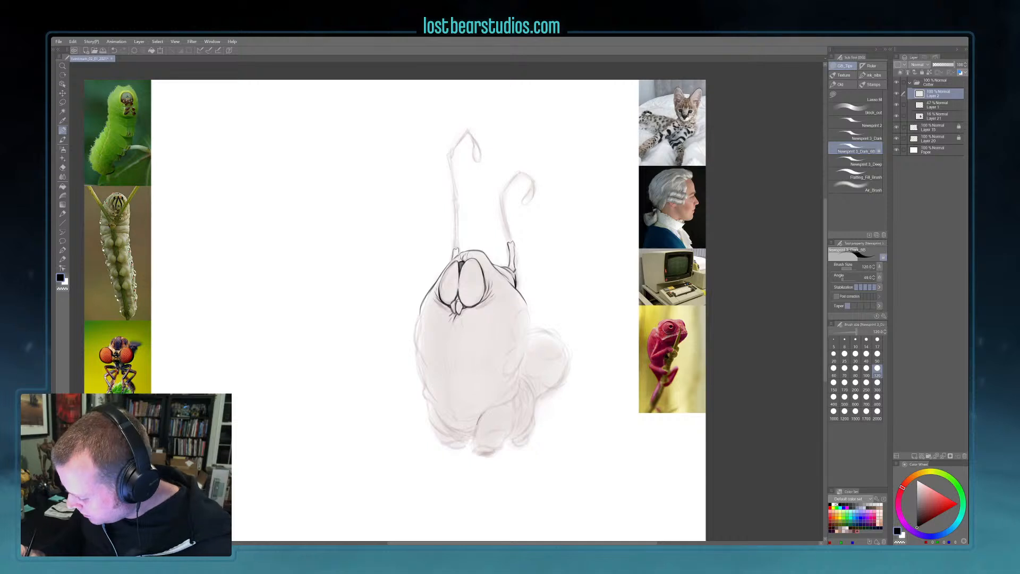
mouse_move(477, 423)
left_mouse_down()
mouse_move(476, 441)
mouse_move(508, 434)
left_mouse_up()
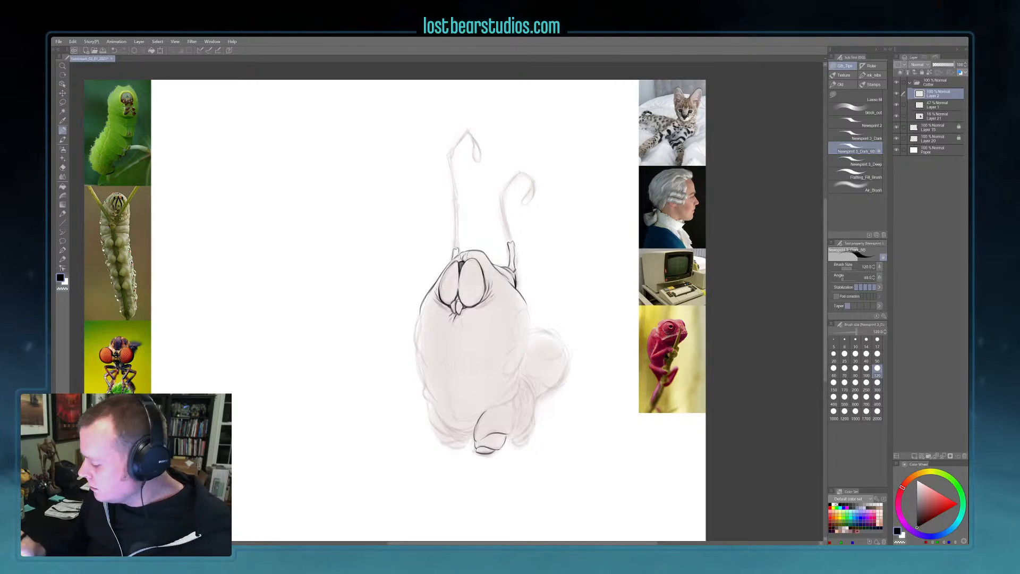
key("bracketright")
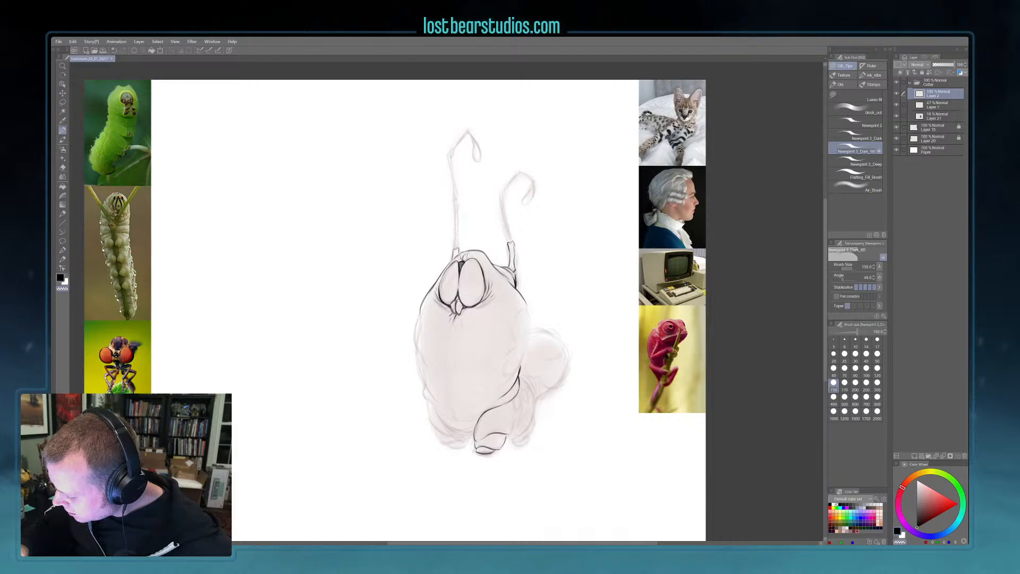
key("c")
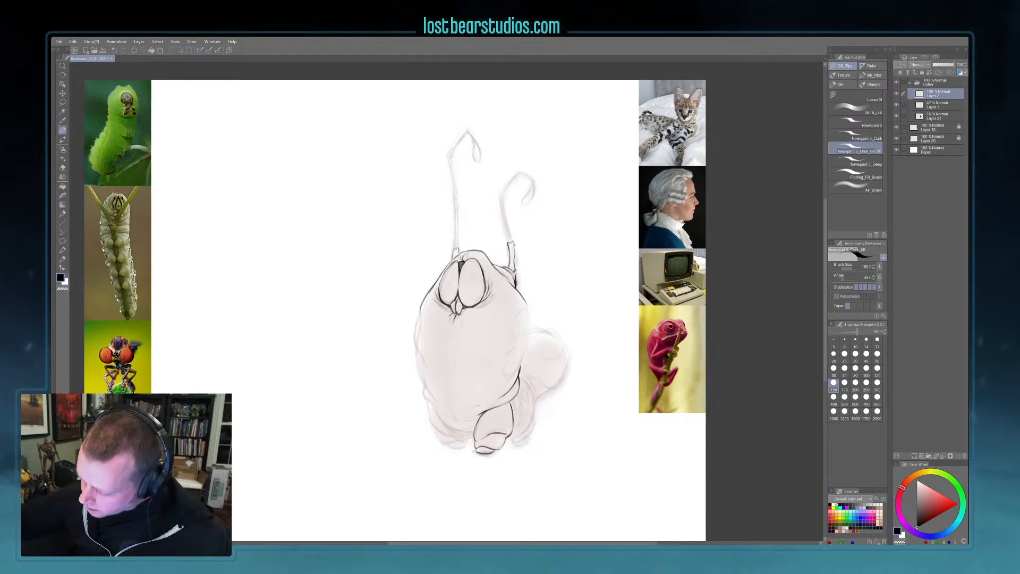
- Ink the body's lower-left folds and the left leg with its foot, darken the gap beside it at brush size 200, and restore size 150
left_click_drag(421, 372, 440, 404)
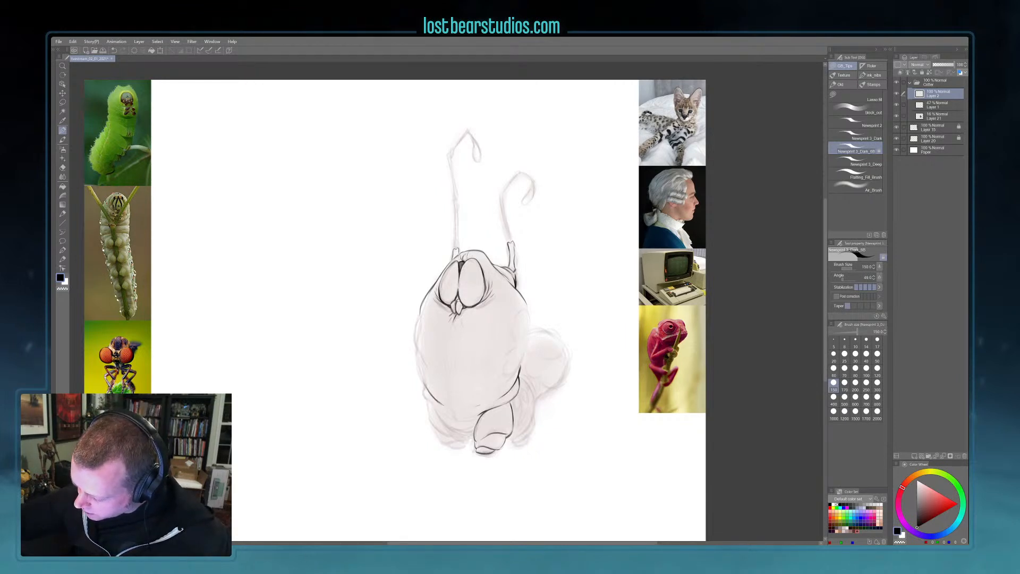
left_click_drag(429, 402, 431, 414)
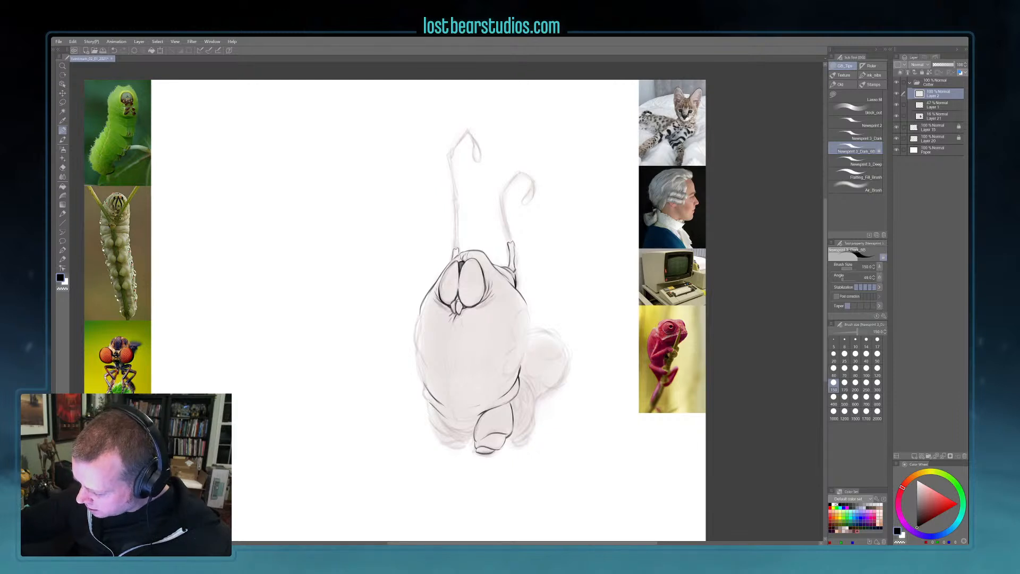
left_click_drag(427, 401, 456, 430)
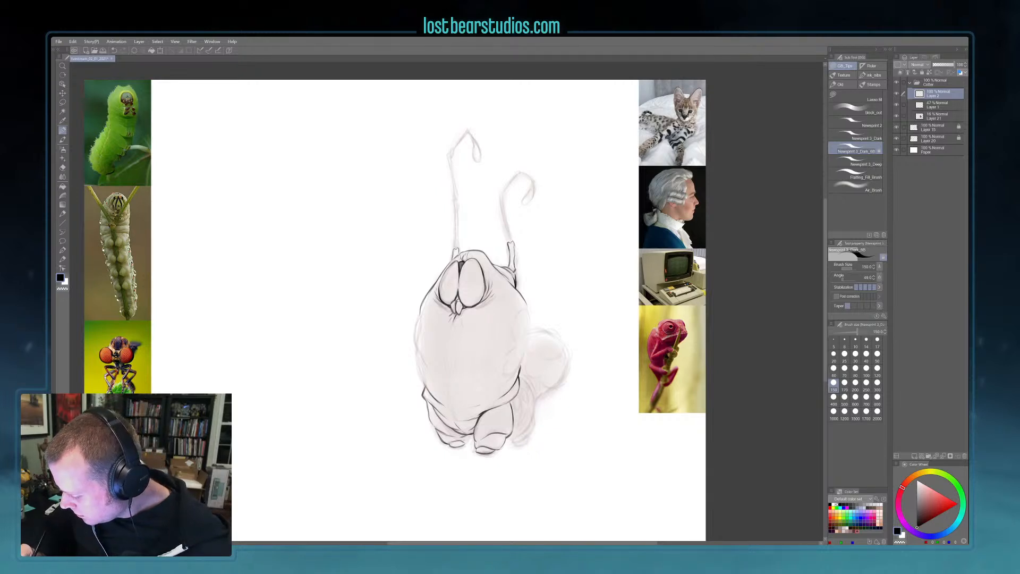
mouse_move(470, 434)
left_mouse_down()
mouse_move(466, 443)
mouse_move(450, 428)
mouse_move(468, 441)
left_mouse_up()
key("bracketright")
key("bracketright")
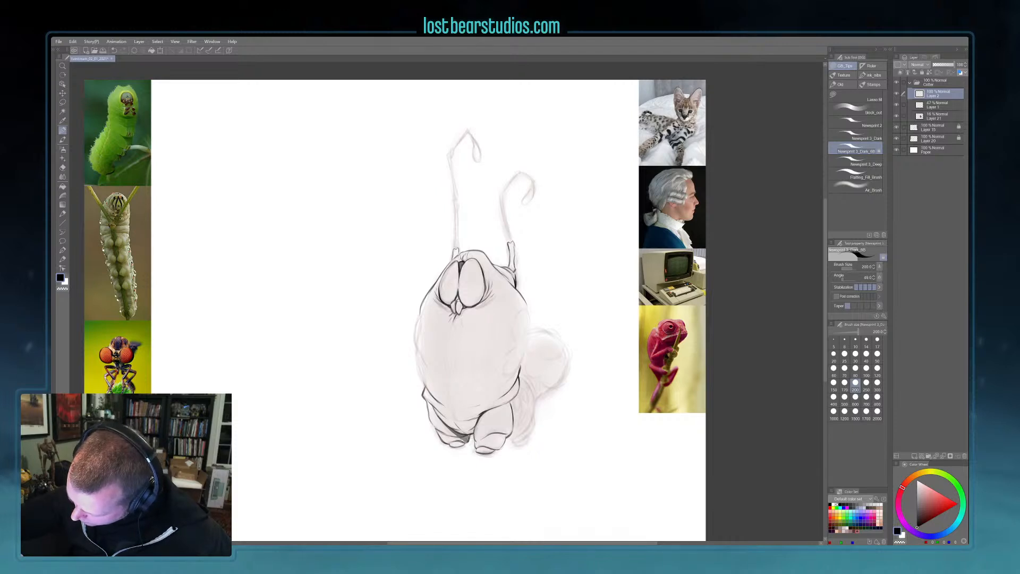
key("bracketleft")
key("bracketleft")
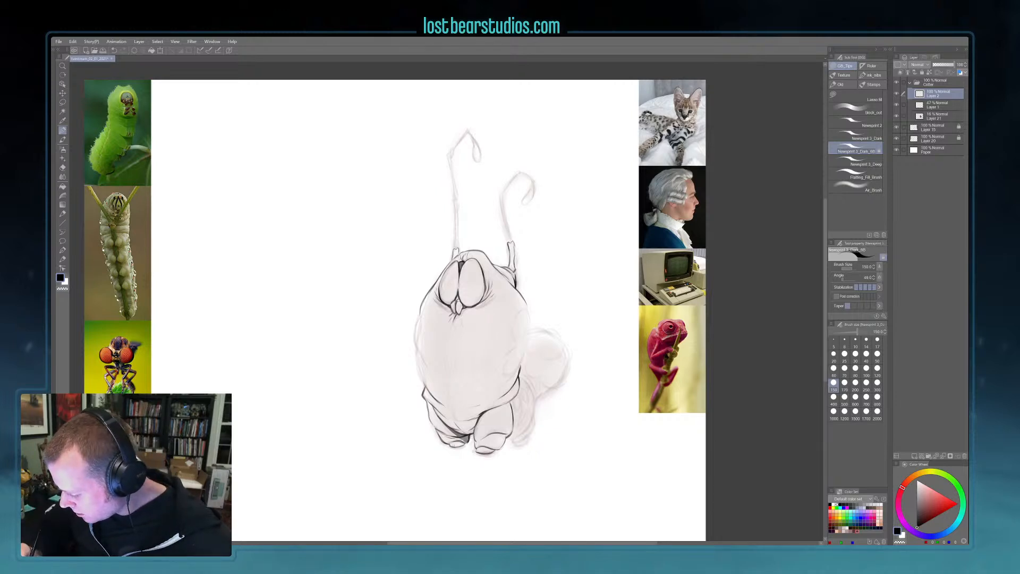
- Set the brush size to 170 and ink the fold behind the front leg and the bulging segments along both sides of the lower body
left_click(845, 382)
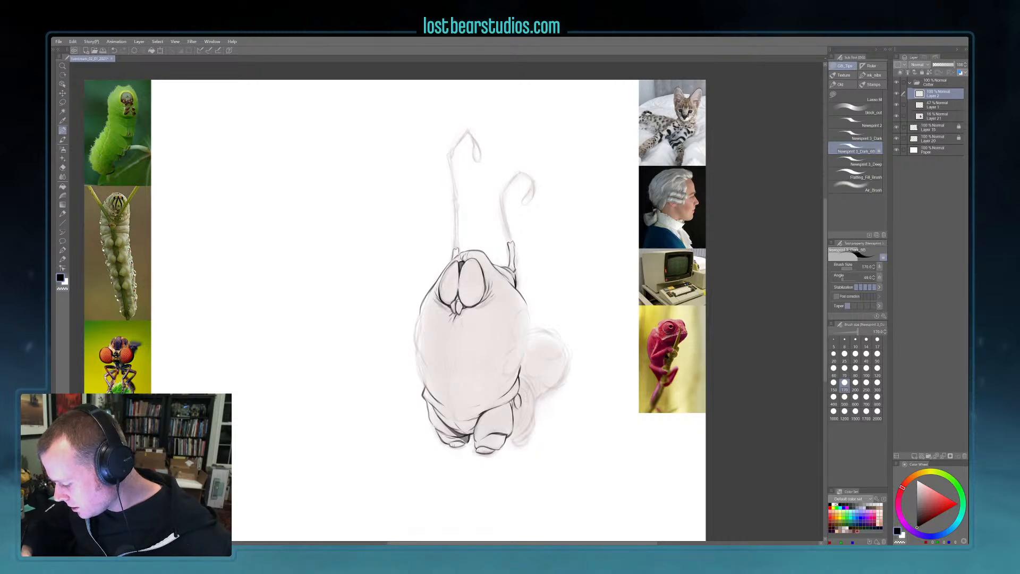
key("x")
key("x")
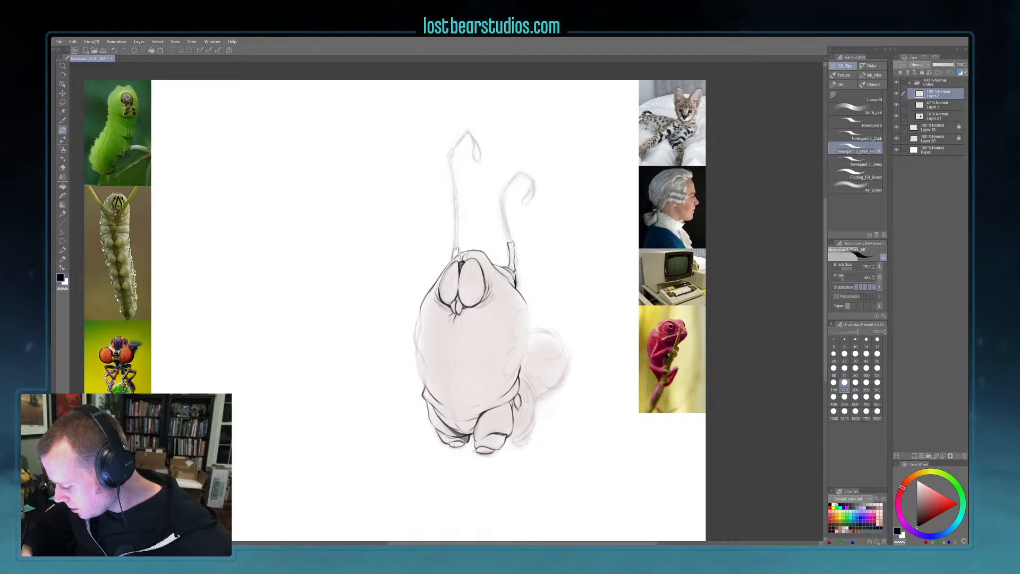
left_click_drag(520, 410, 517, 423)
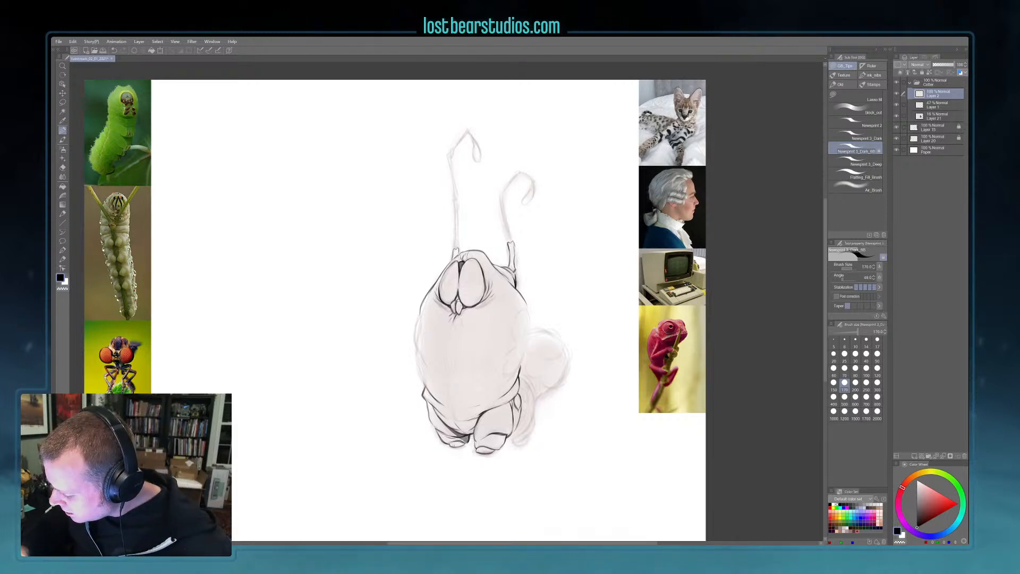
mouse_move(517, 349)
left_mouse_down()
mouse_move(506, 367)
mouse_move(522, 363)
left_mouse_up()
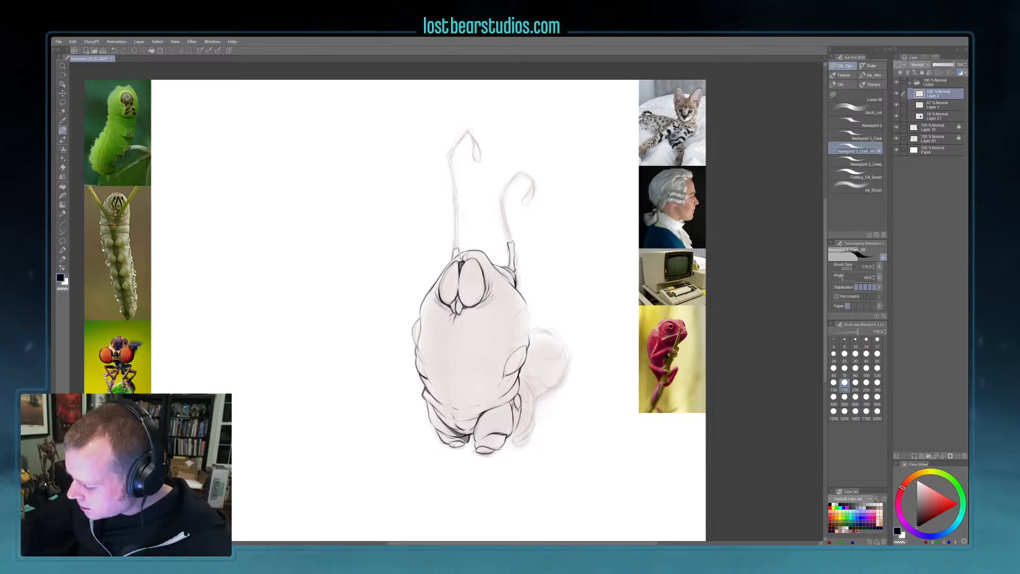
- Clean up the line work on the body's left-hand bulges with the transparent colour and refine it at brush size 120
key("c")
key("c")
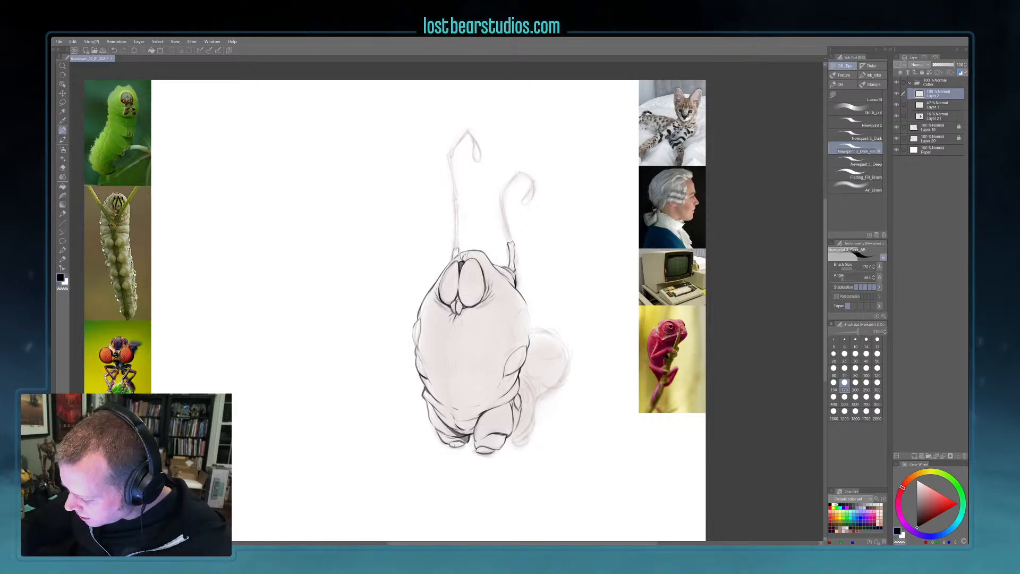
key("bracketleft")
key("bracketleft")
key("c")
key("c")
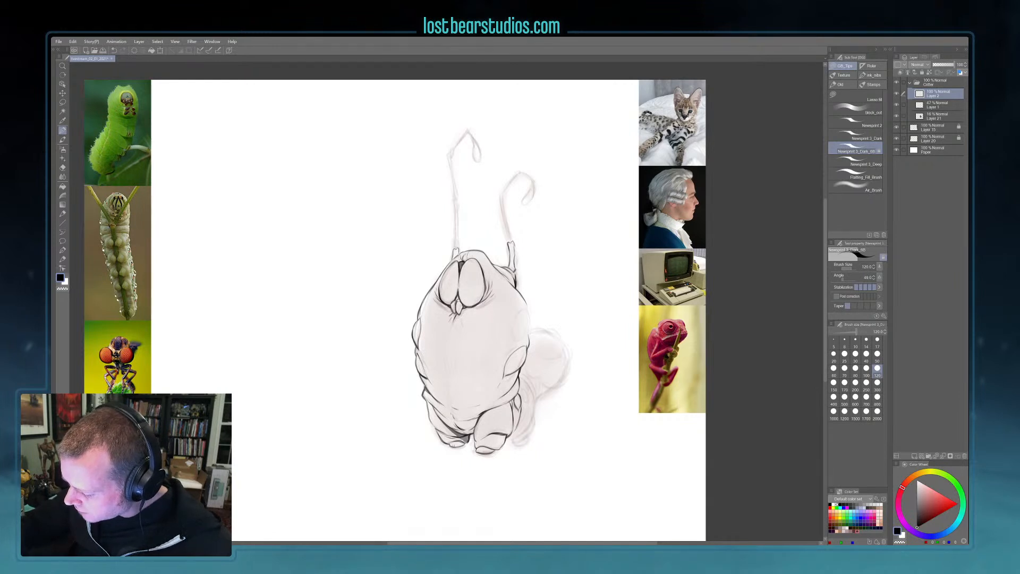
- Raise the brush size to 150, ink the upper bulge on the body's right side, and draw the belly's vertical centre crease
key("c")
key("]")
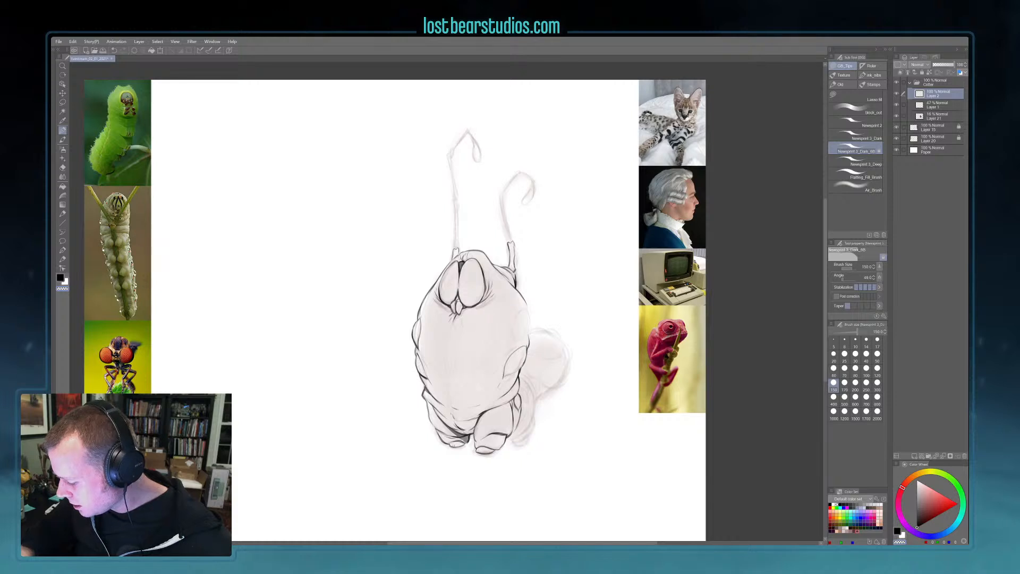
key("c")
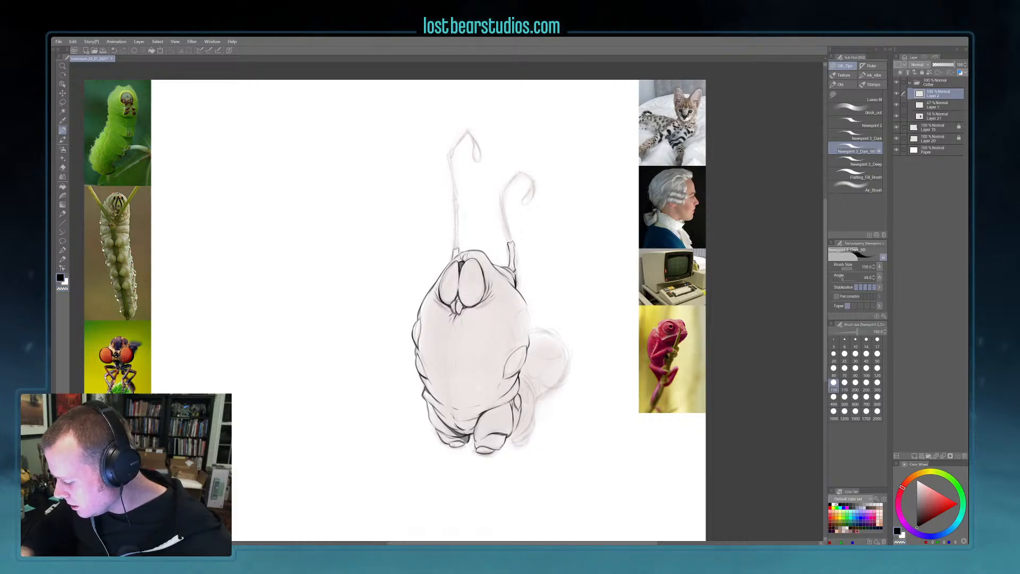
key("c")
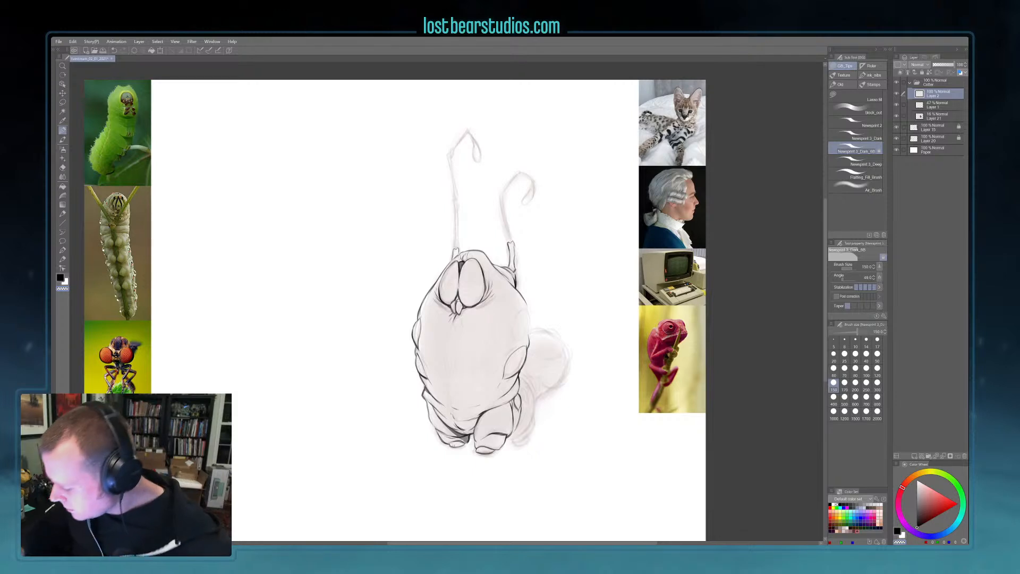
key("c")
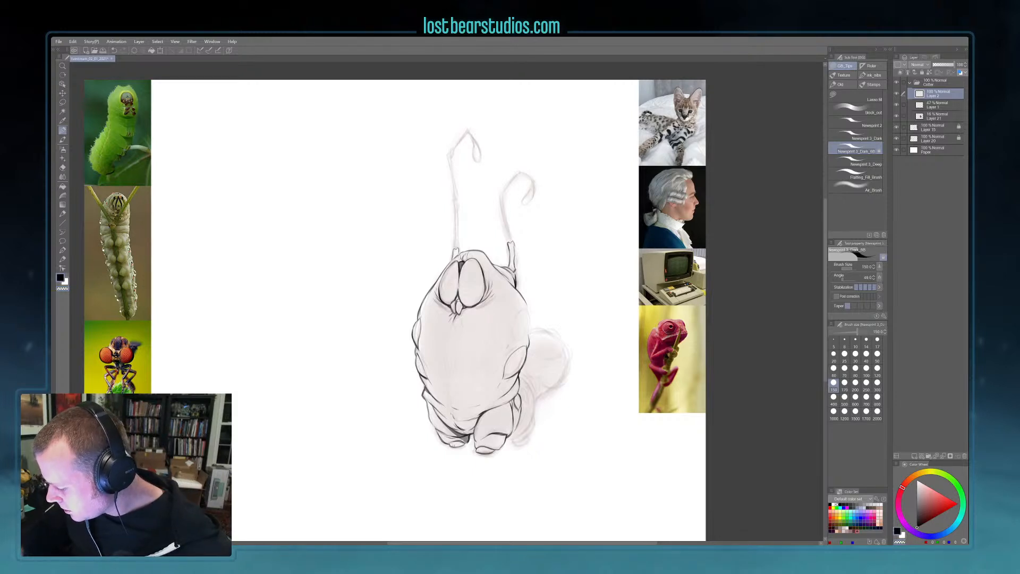
left_click_drag(512, 334, 523, 311)
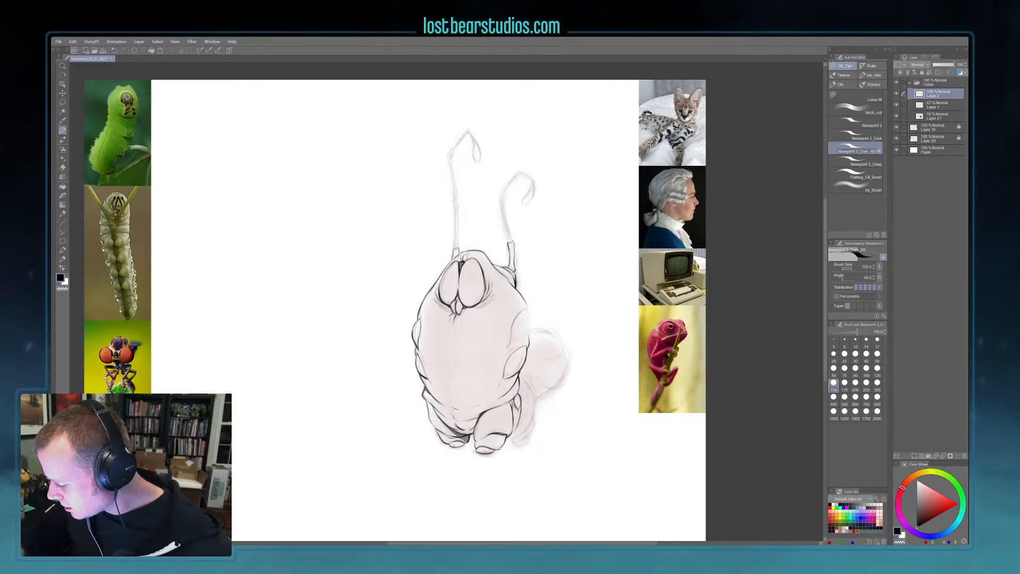
left_click_drag(512, 343, 522, 339)
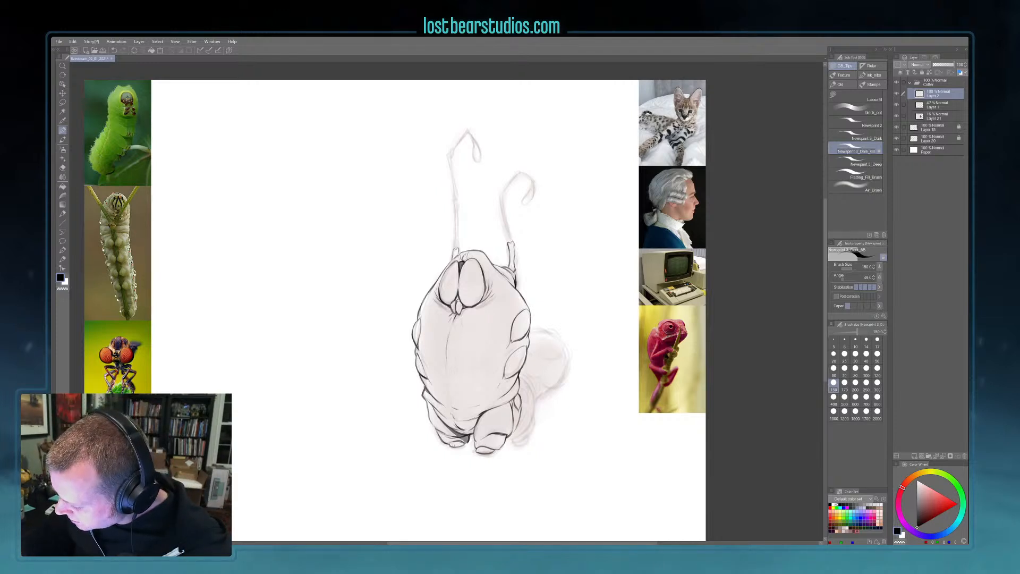
left_click_drag(447, 380, 451, 400)
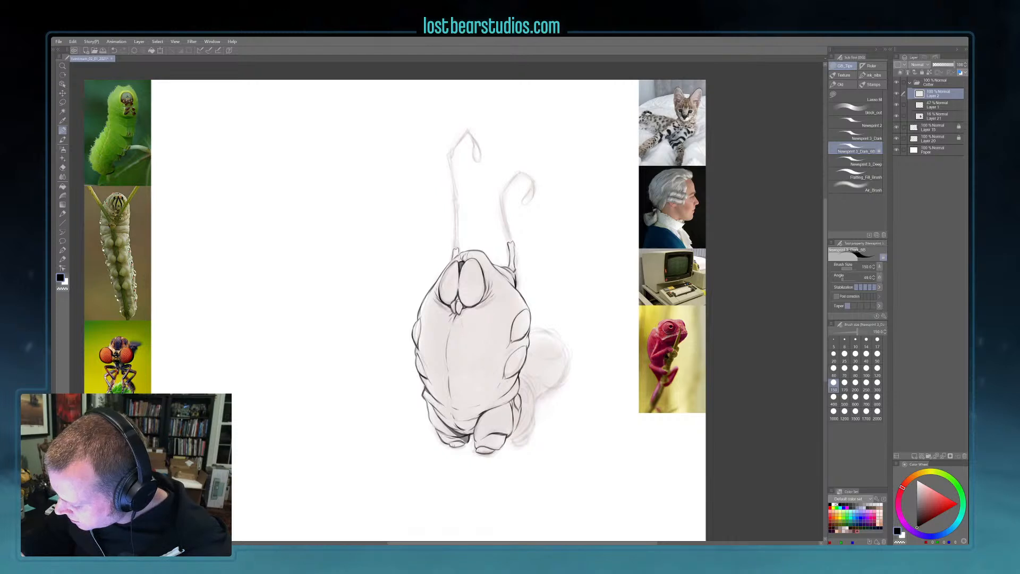
left_click_drag(444, 341, 446, 357)
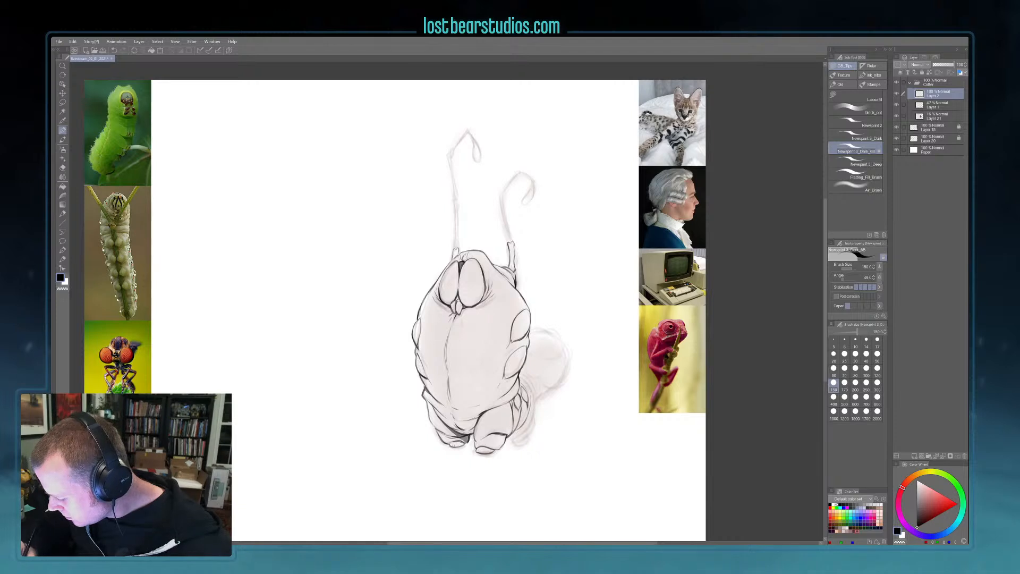
- Ink the rear leg with its folds, foot and dark inner shadow, and outline the rounded tail segments behind it
left_click_drag(519, 420, 517, 429)
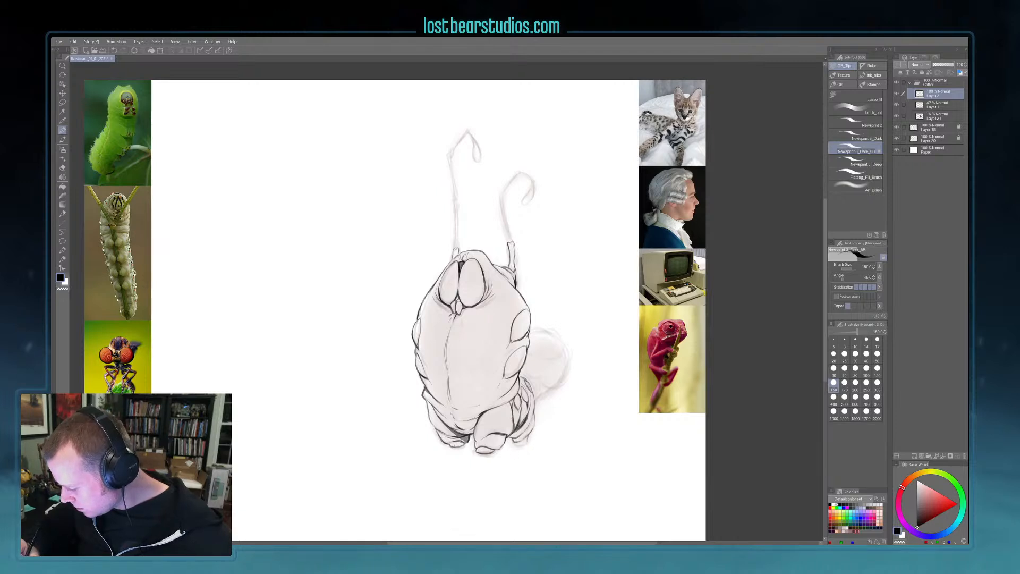
left_click_drag(513, 444, 526, 437)
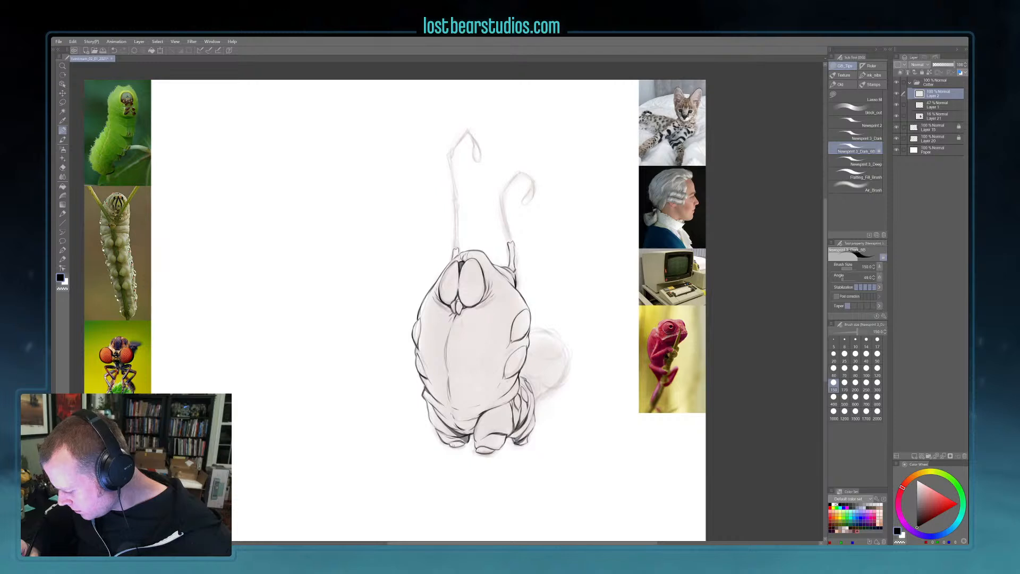
left_click_drag(524, 423, 510, 438)
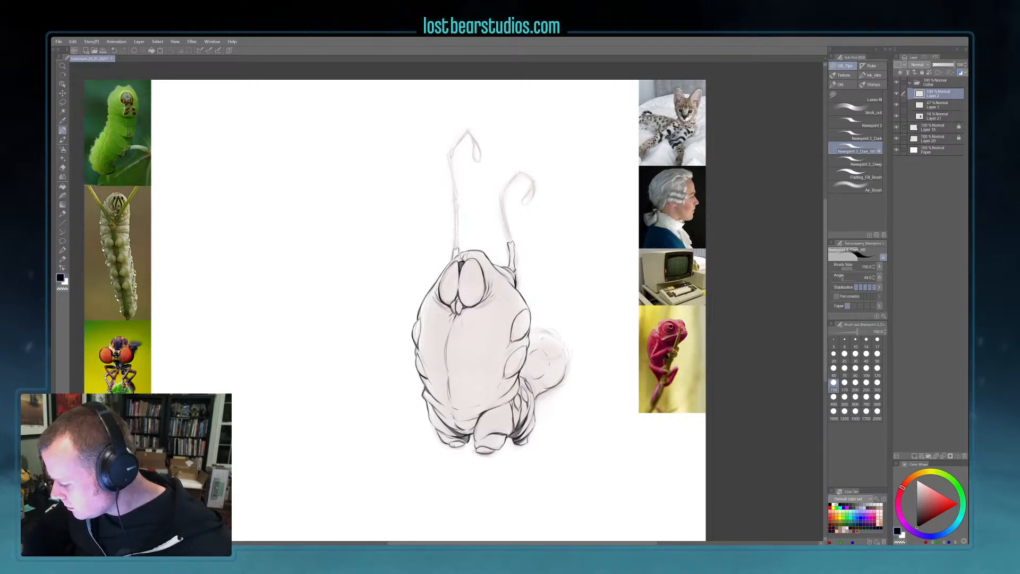
left_click_drag(564, 341, 560, 349)
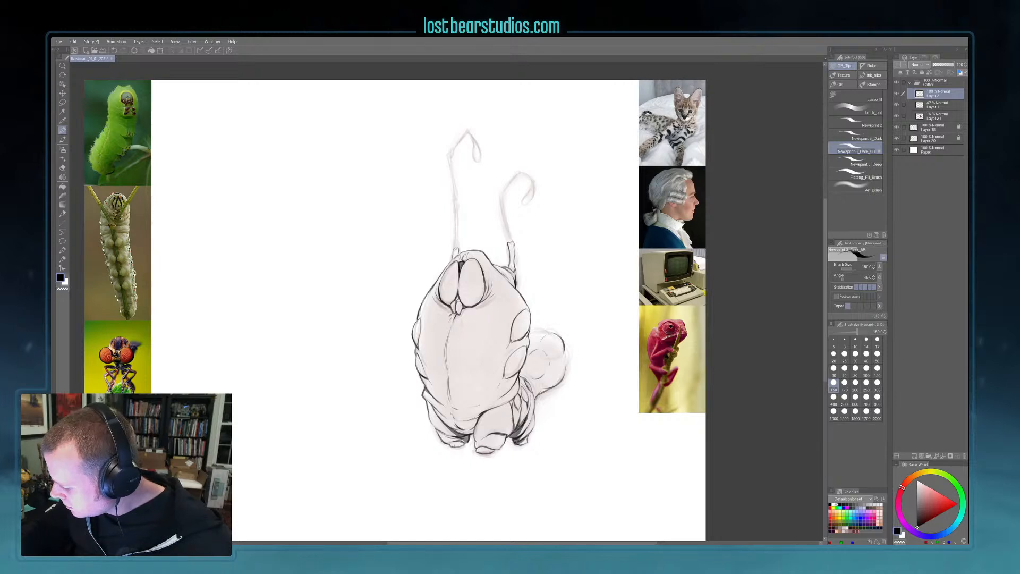
left_click_drag(570, 353, 568, 368)
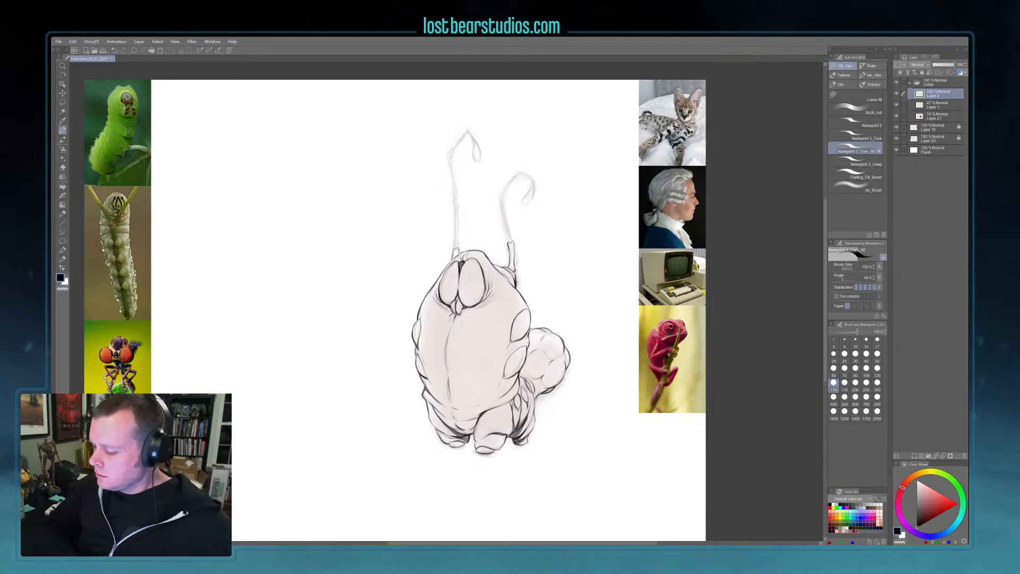
- Ink the right antenna over the sketch, with its straight stem, joints, angled upper section and curled tip
left_click_drag(758, 220, 761, 209)
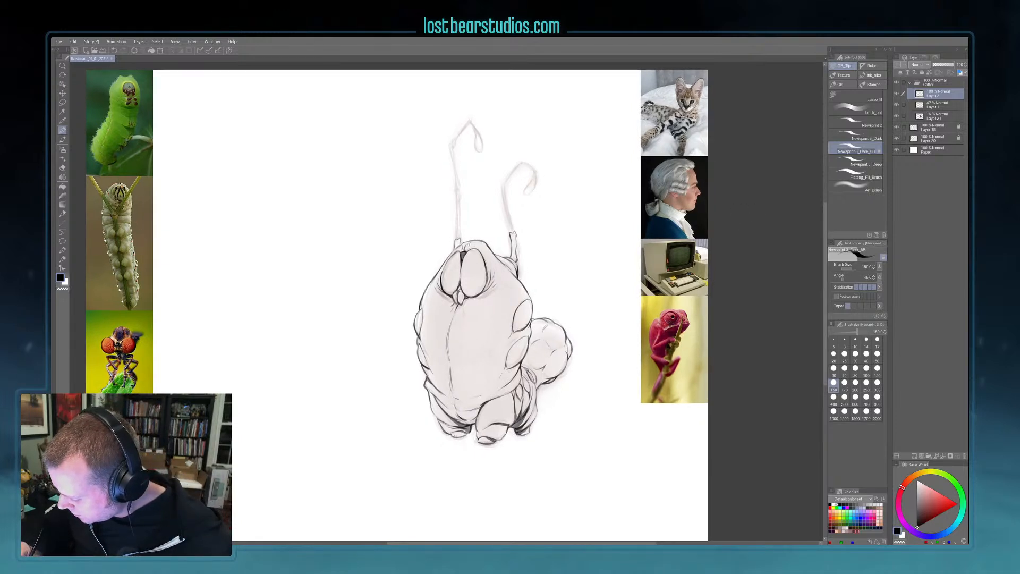
left_click_drag(619, 282, 619, 315)
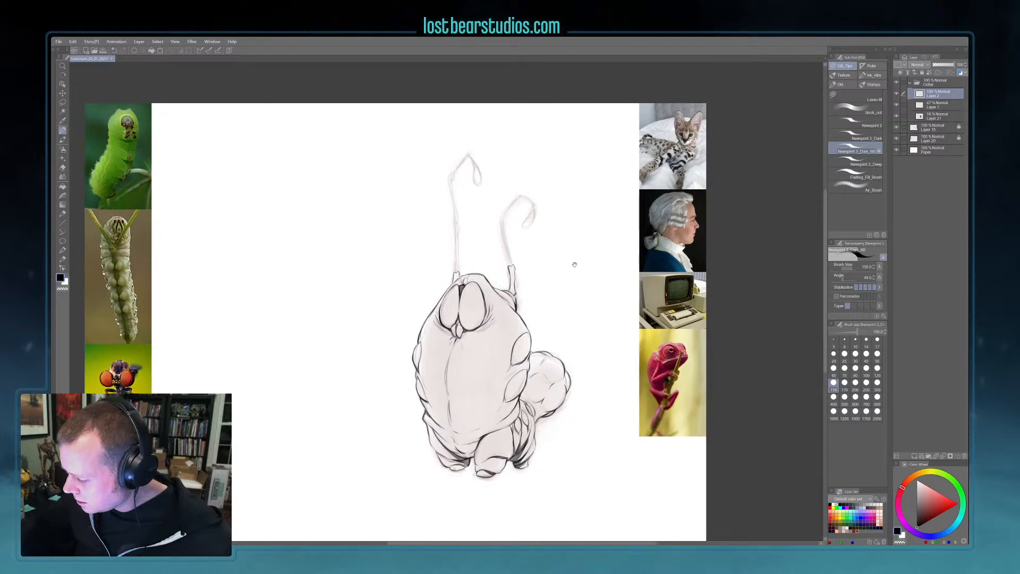
left_click_drag(581, 264, 578, 291)
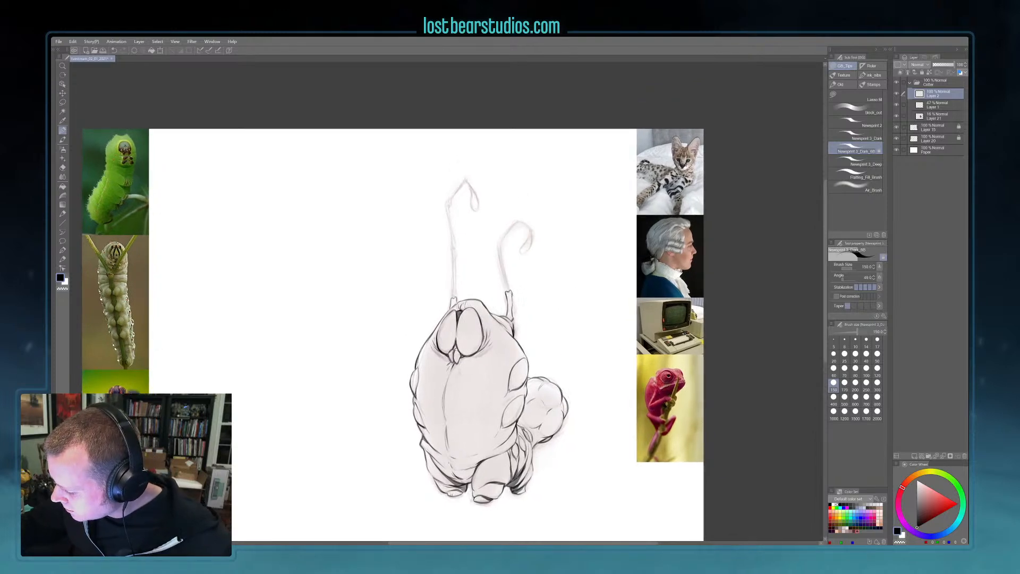
mouse_move(506, 291)
left_mouse_down()
mouse_move(496, 246)
mouse_move(508, 283)
left_mouse_up()
key("c")
key("c")
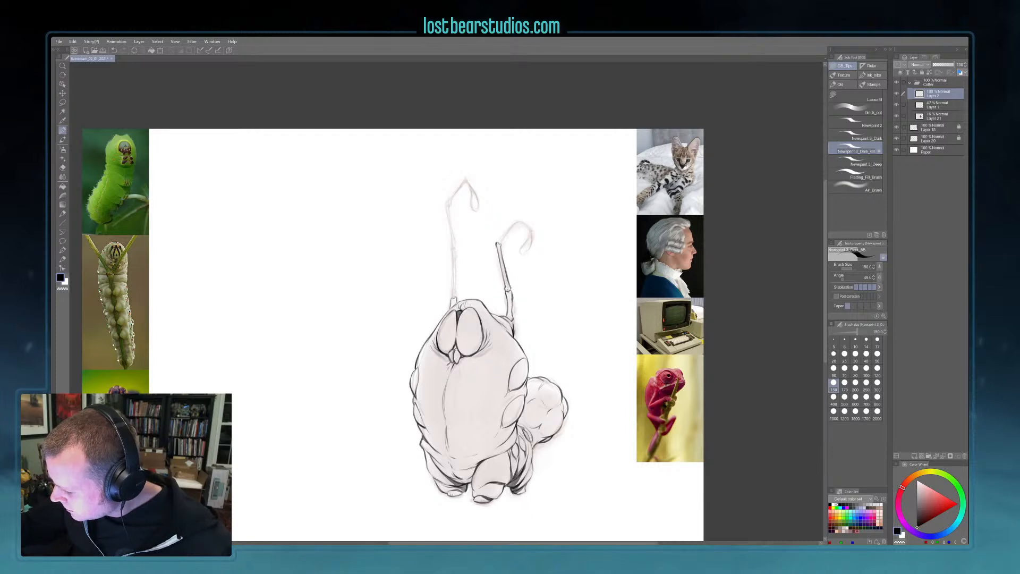
scroll(571, 276, "up", 2)
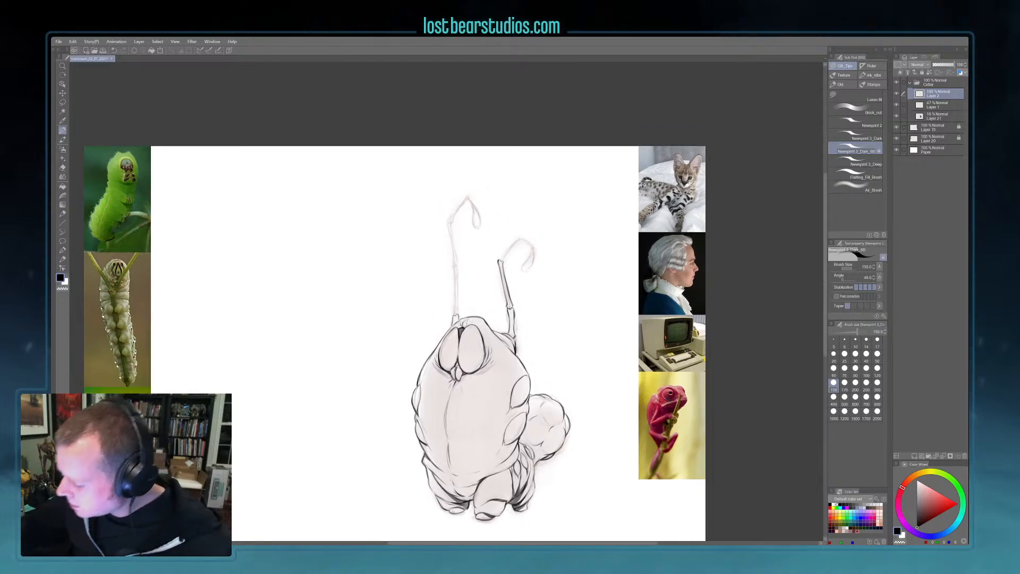
left_click_drag(501, 260, 518, 238)
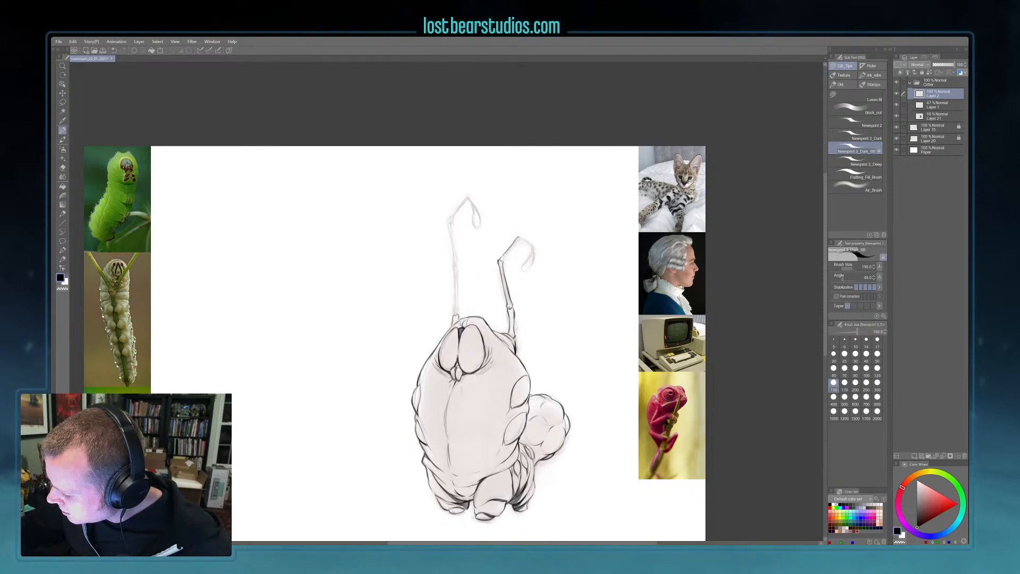
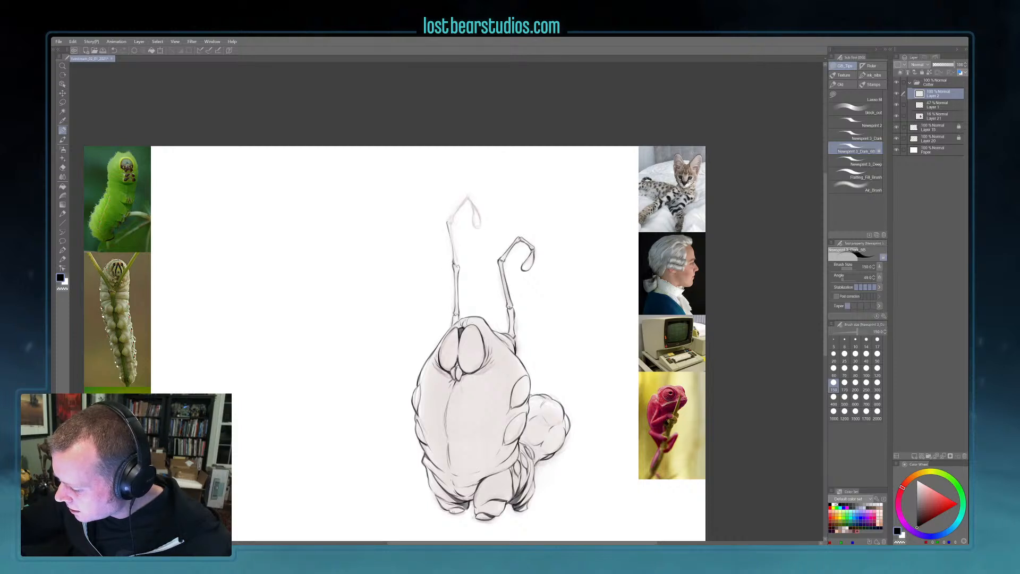
- Ink the left antenna's jointed stem, bent top and teardrop tip, and darken the shadow between the front legs
left_click_drag(453, 239, 457, 263)
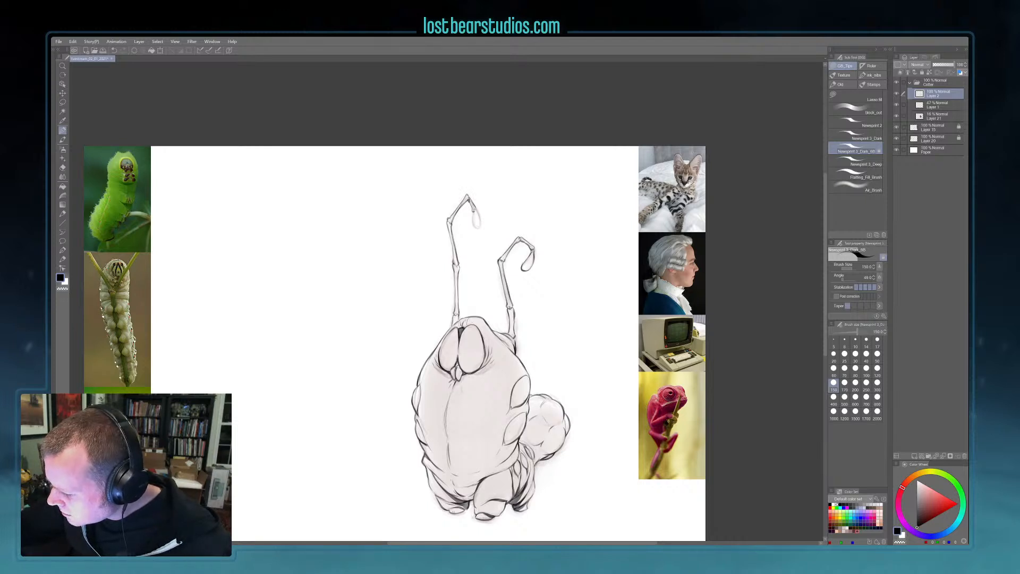
left_click_drag(478, 216, 480, 231)
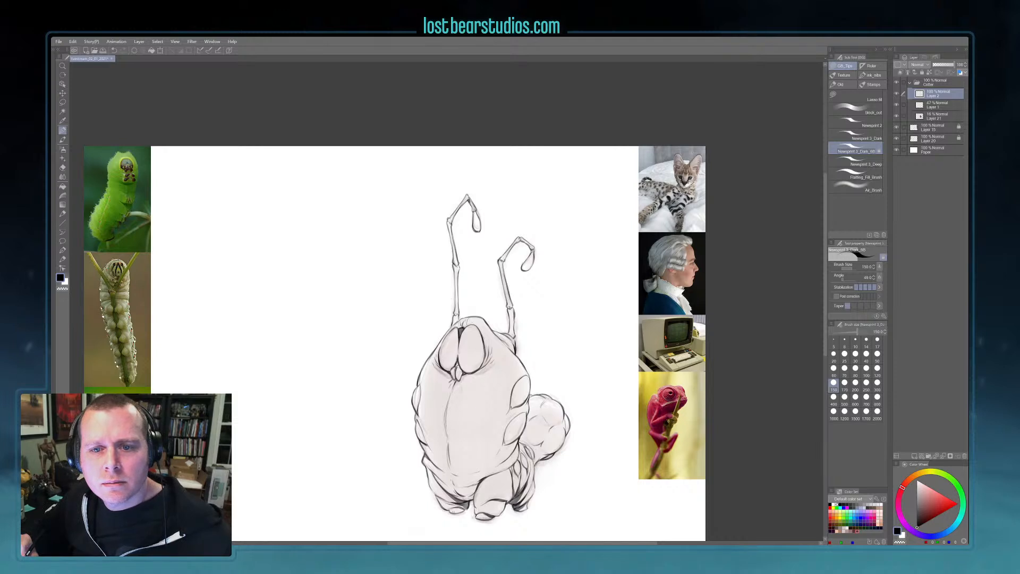
scroll(745, 412, "down", 1)
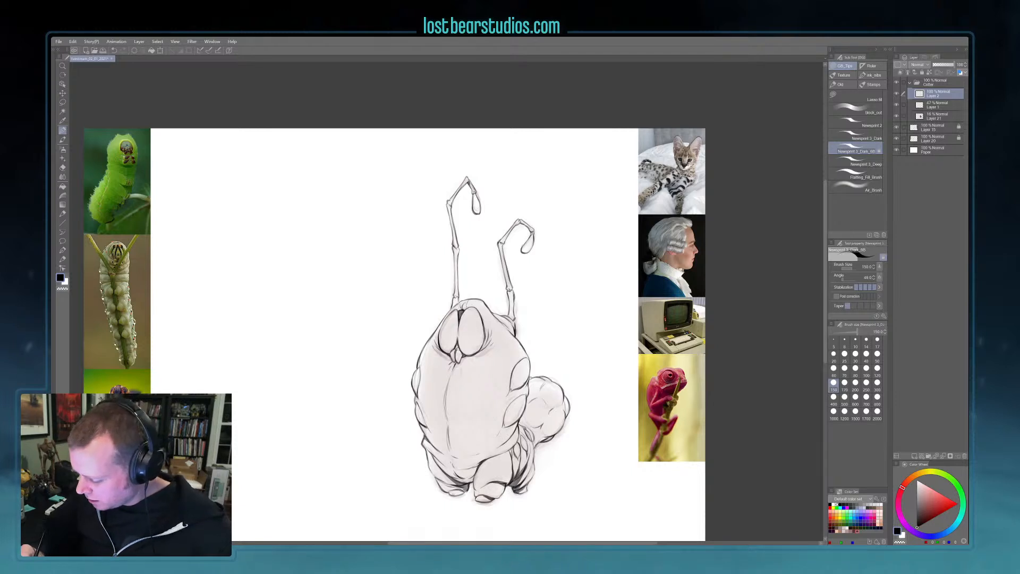
left_click_drag(474, 474, 468, 482)
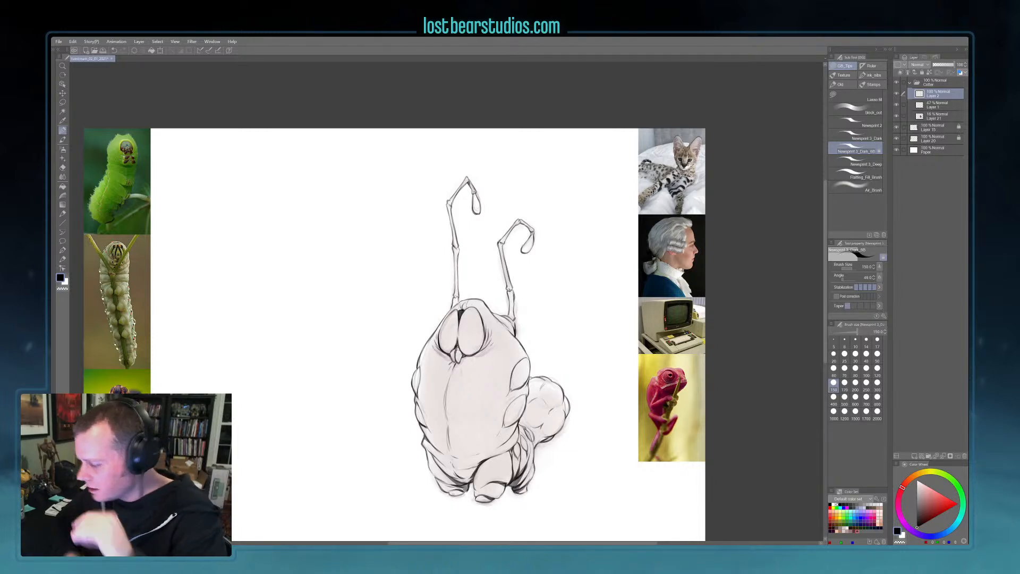
- Hide the sketch and silhouette layers, add a layer beneath the line art, and choose the flatting fill brush with dark grey
left_click_drag(896, 105, 897, 116)
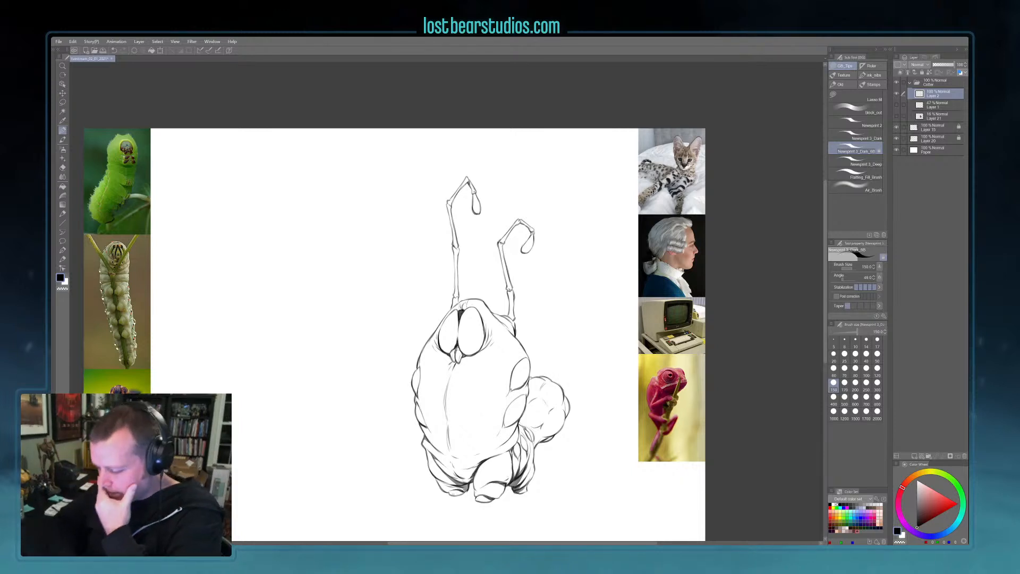
left_click(936, 103)
left_click(911, 456)
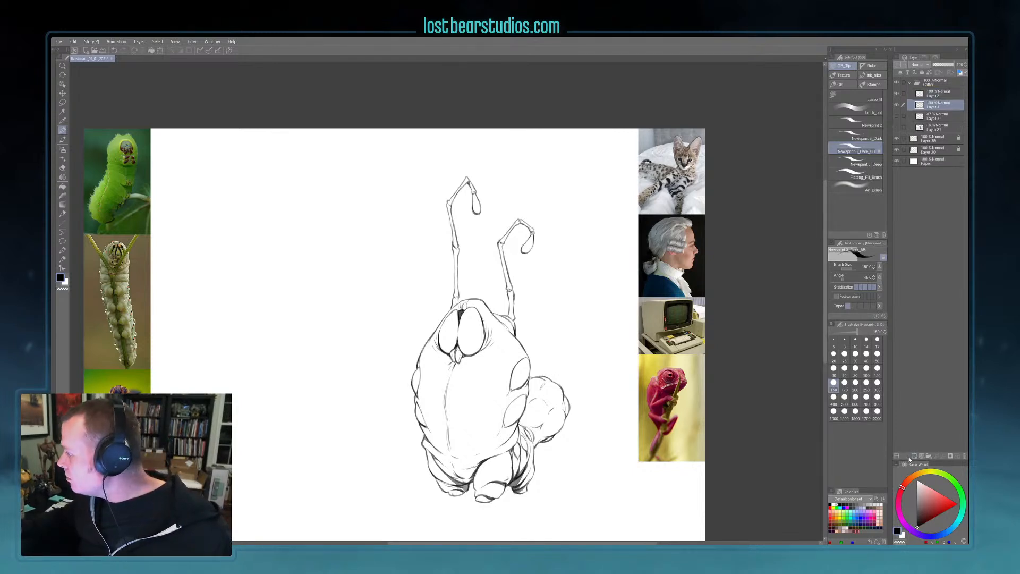
key("period")
key("period")
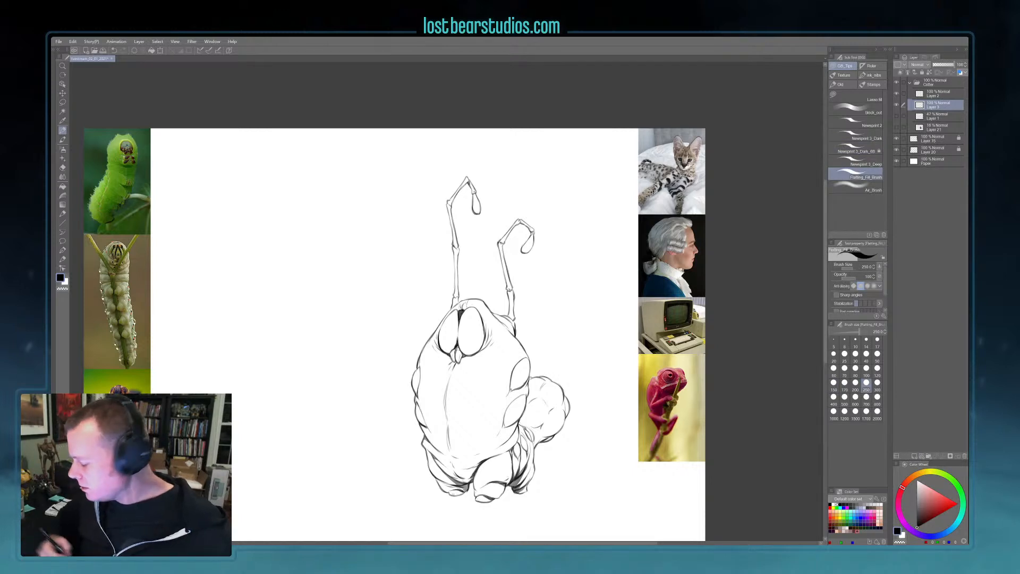
left_click(919, 508)
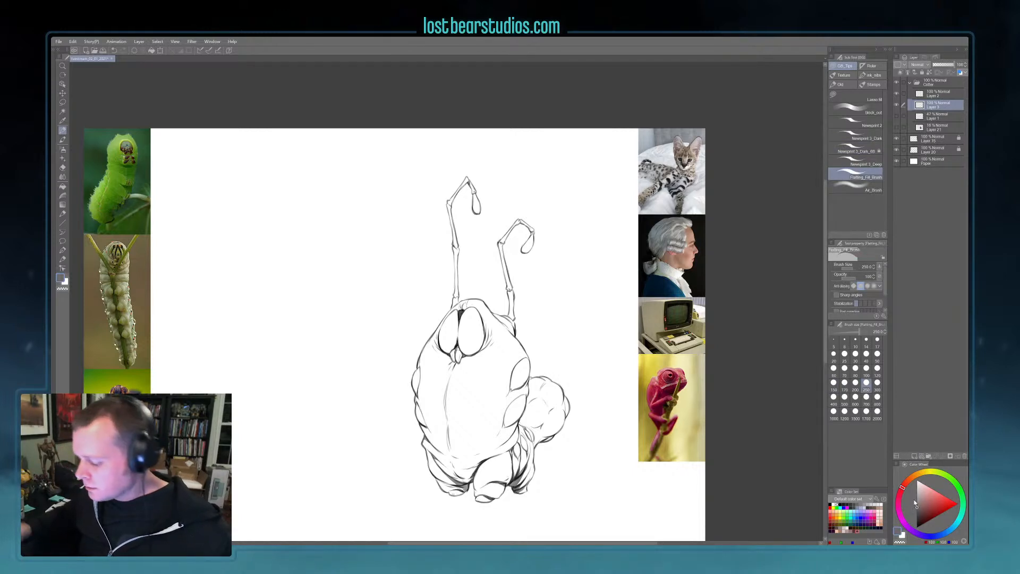
- Reduce the brush size to 200 and block in the edges of the body, legs and tail with dark grey
left_click_drag(446, 391, 449, 433)
key("bracketright")
key("bracketleft")
key("bracketleft")
left_click_drag(455, 315, 420, 373)
mouse_move(432, 335)
left_mouse_down()
mouse_move(415, 388)
mouse_move(434, 473)
mouse_move(458, 495)
mouse_move(452, 486)
mouse_move(466, 473)
mouse_move(487, 499)
mouse_move(503, 478)
mouse_move(487, 474)
mouse_move(511, 467)
mouse_move(523, 492)
mouse_move(521, 465)
mouse_move(531, 478)
mouse_move(533, 458)
mouse_move(523, 436)
mouse_move(548, 437)
mouse_move(562, 414)
mouse_move(561, 383)
mouse_move(568, 396)
mouse_move(551, 379)
mouse_move(526, 379)
mouse_move(526, 388)
mouse_move(528, 362)
mouse_move(488, 313)
mouse_move(513, 334)
mouse_move(512, 311)
left_mouse_up()
key("c")
key("c")
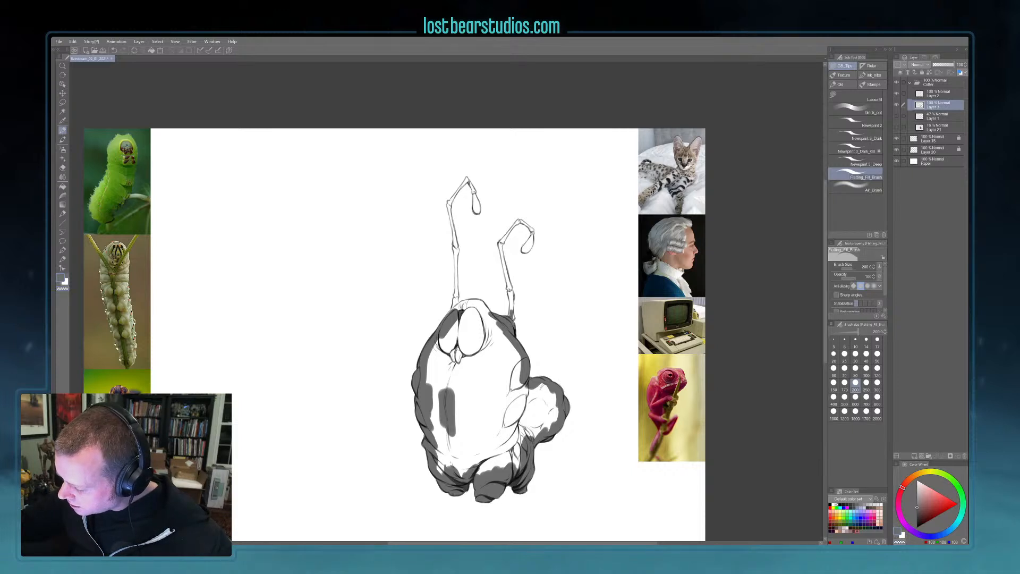
- Lower the brush size to 170 and fill the right antenna, including its teardrop tip, with dark grey
key("bracketleft")
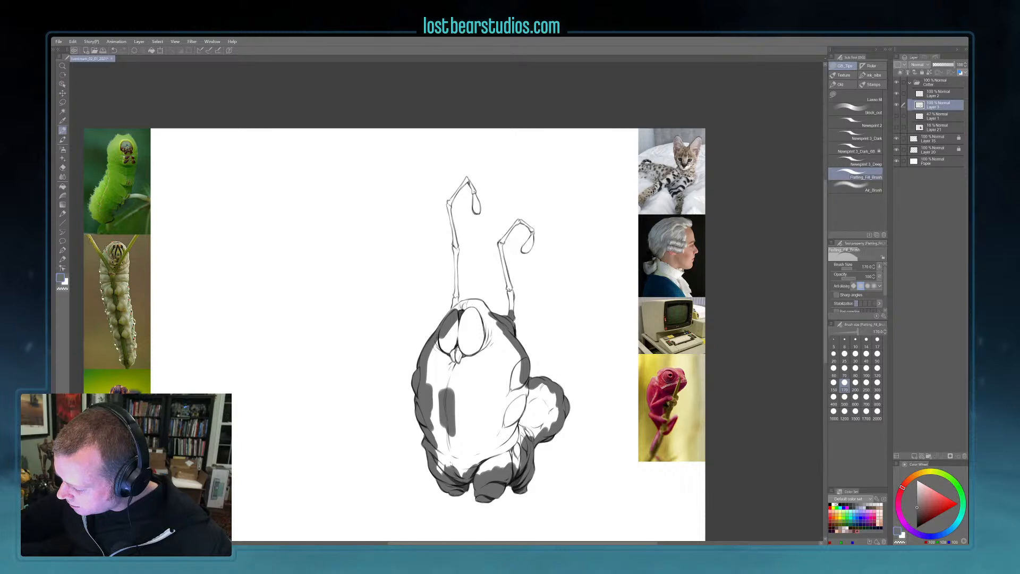
mouse_move(511, 307)
left_mouse_down()
mouse_move(501, 241)
mouse_move(507, 273)
left_mouse_up()
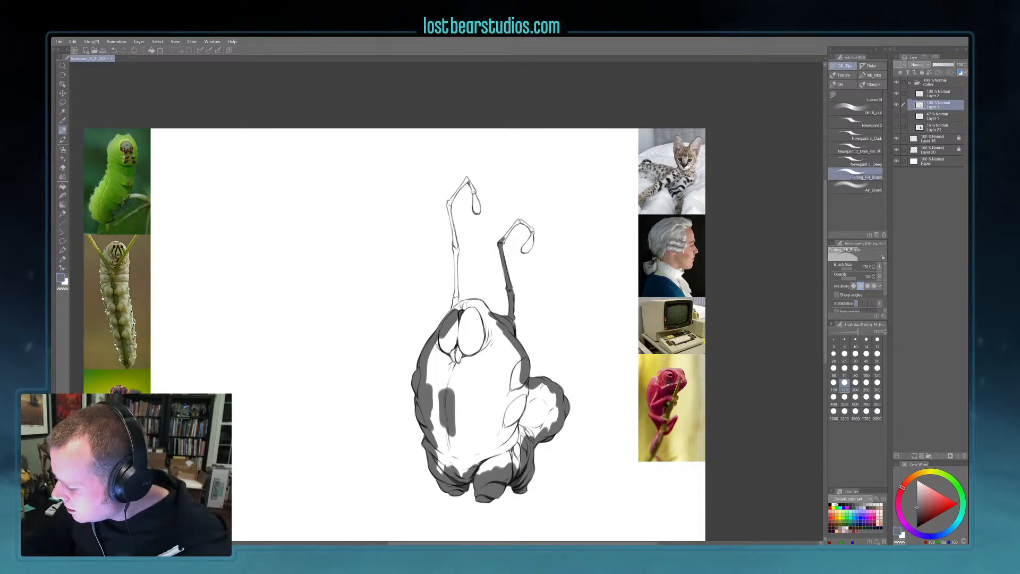
left_click_drag(504, 239, 518, 219)
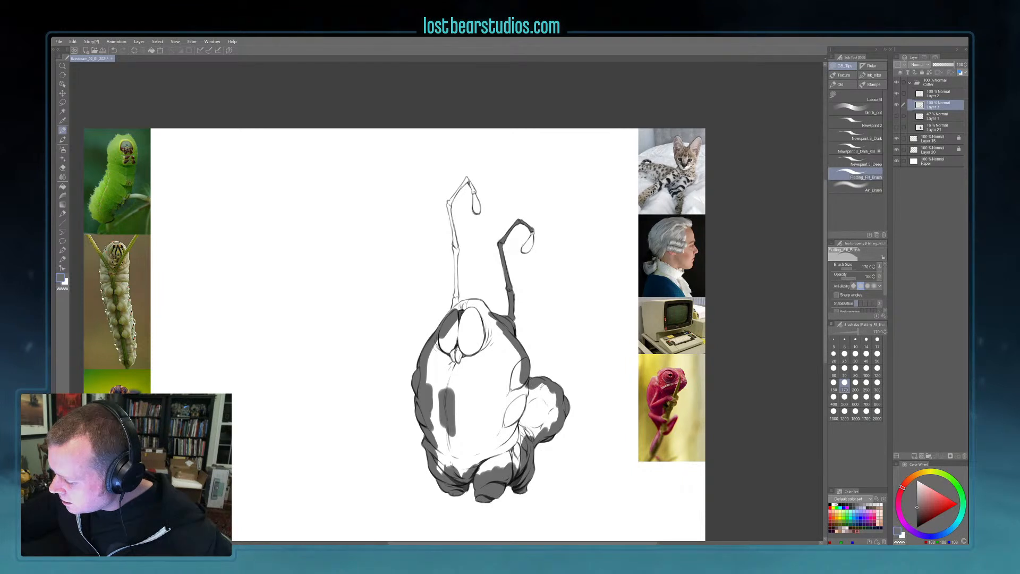
left_click_drag(531, 237, 526, 253)
- Fill the left antenna with dark grey from its base up to the bend and down to the teardrop tip
mouse_move(458, 308)
left_mouse_down()
mouse_move(454, 246)
mouse_move(455, 265)
left_mouse_up()
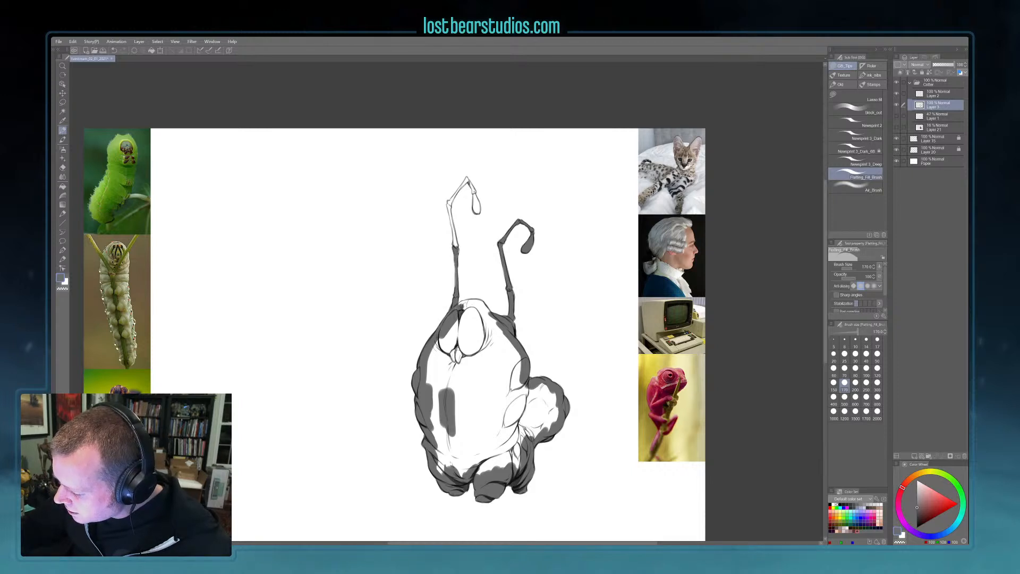
key("c")
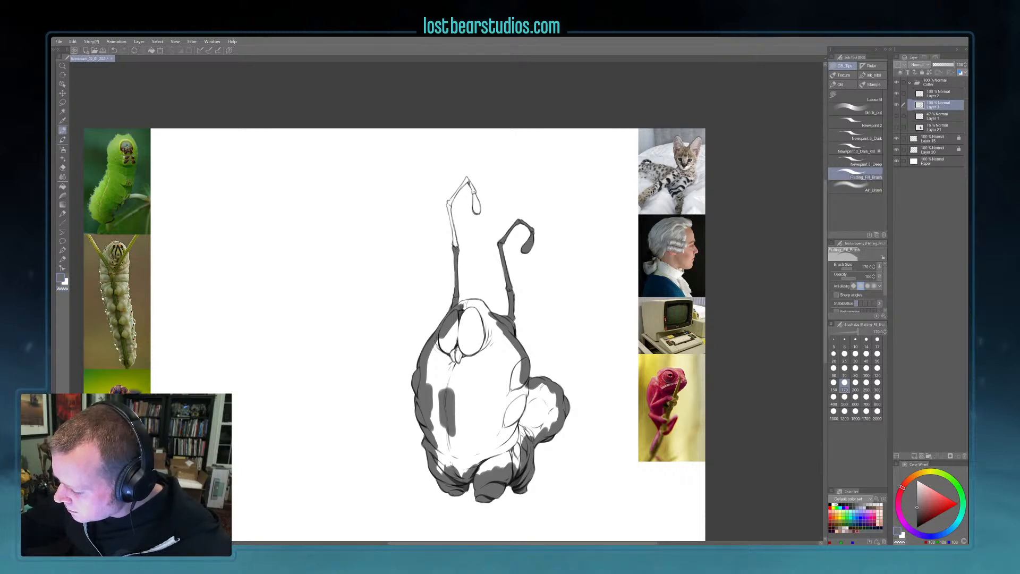
left_click_drag(455, 246, 455, 196)
key("c")
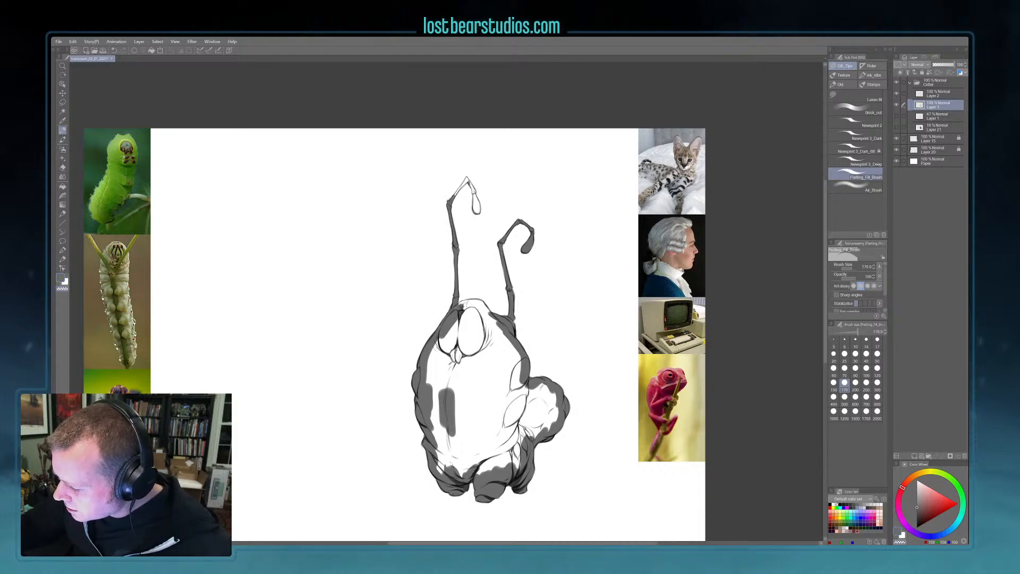
key("c")
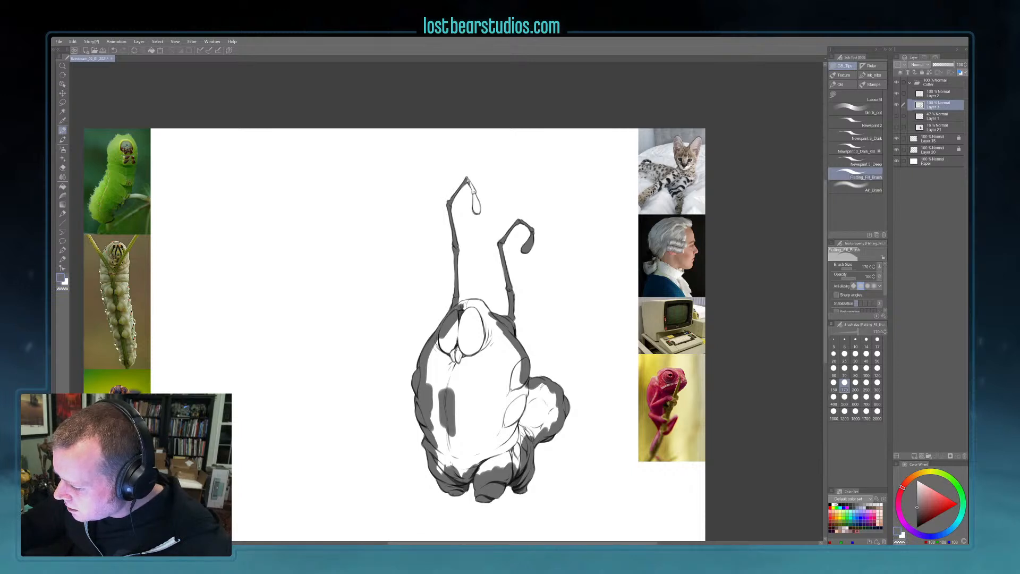
mouse_move(468, 182)
left_mouse_down()
mouse_move(475, 211)
mouse_move(478, 200)
left_mouse_up()
- Fill the top of the head, then use the lasso fill to cover the body's remaining white interior with dark grey
mouse_move(461, 307)
left_mouse_down()
mouse_move(479, 303)
mouse_move(489, 315)
mouse_move(464, 319)
mouse_move(478, 324)
mouse_move(474, 304)
left_mouse_up()
key("]")
key("]")
left_click(855, 97)
mouse_move(487, 308)
left_mouse_down()
mouse_move(508, 330)
mouse_move(495, 323)
left_mouse_up()
mouse_move(526, 357)
left_mouse_down()
mouse_move(540, 384)
mouse_move(477, 363)
mouse_move(556, 384)
mouse_move(509, 474)
mouse_move(471, 476)
mouse_move(440, 433)
mouse_move(449, 366)
left_mouse_up()
mouse_move(458, 317)
left_mouse_down()
mouse_move(428, 366)
mouse_move(451, 396)
mouse_move(436, 455)
mouse_move(444, 396)
left_mouse_up()
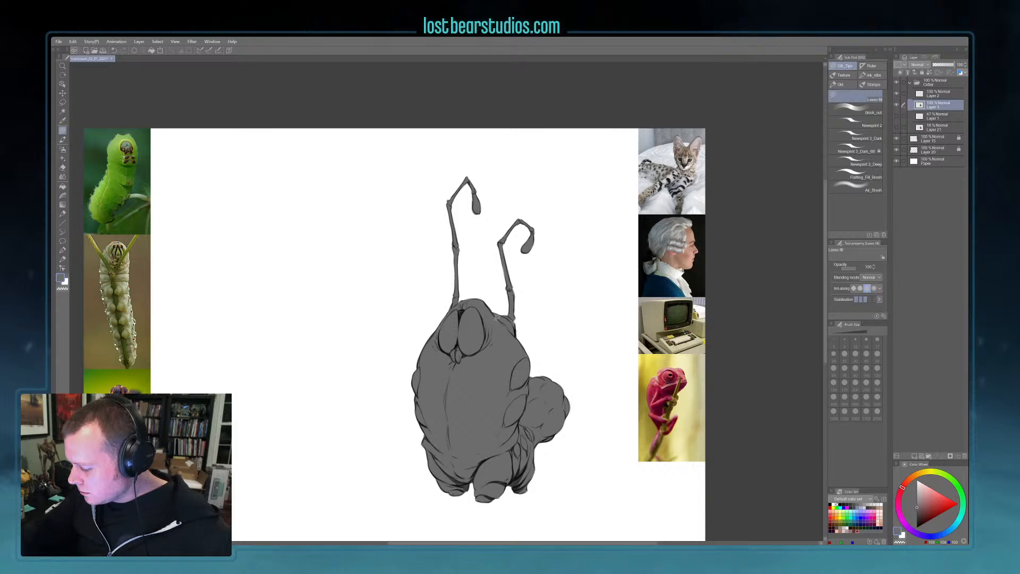
- Add a layer above the dark base fill, clip it to that fill, and pick a very light grey
left_click(856, 163)
left_click(914, 456)
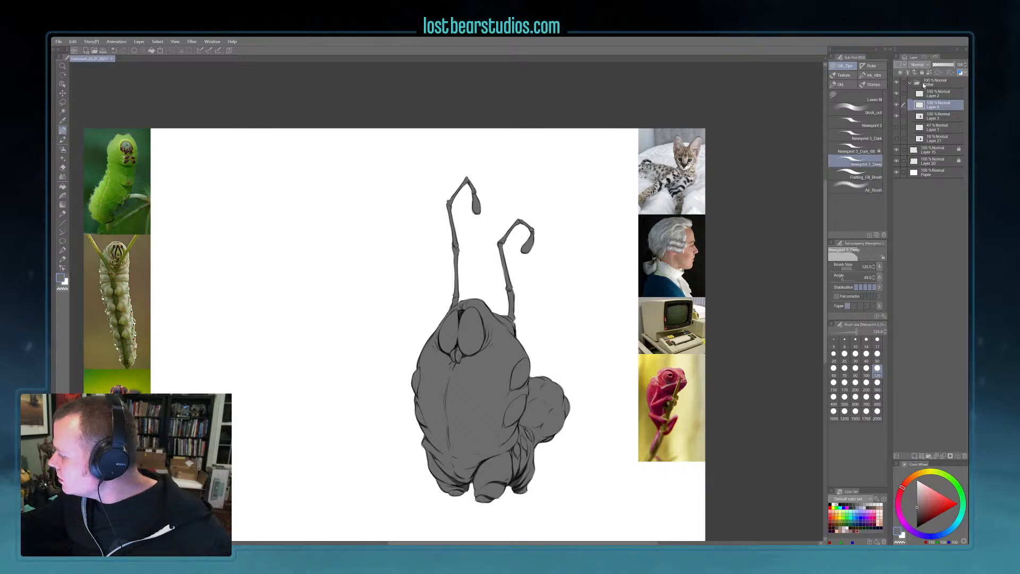
left_click(902, 73)
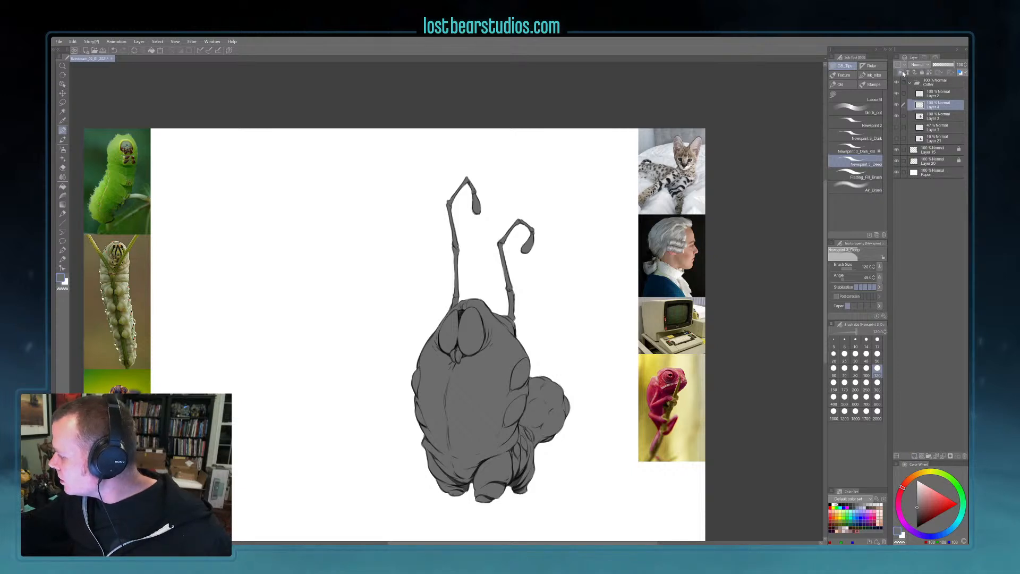
left_click(918, 485)
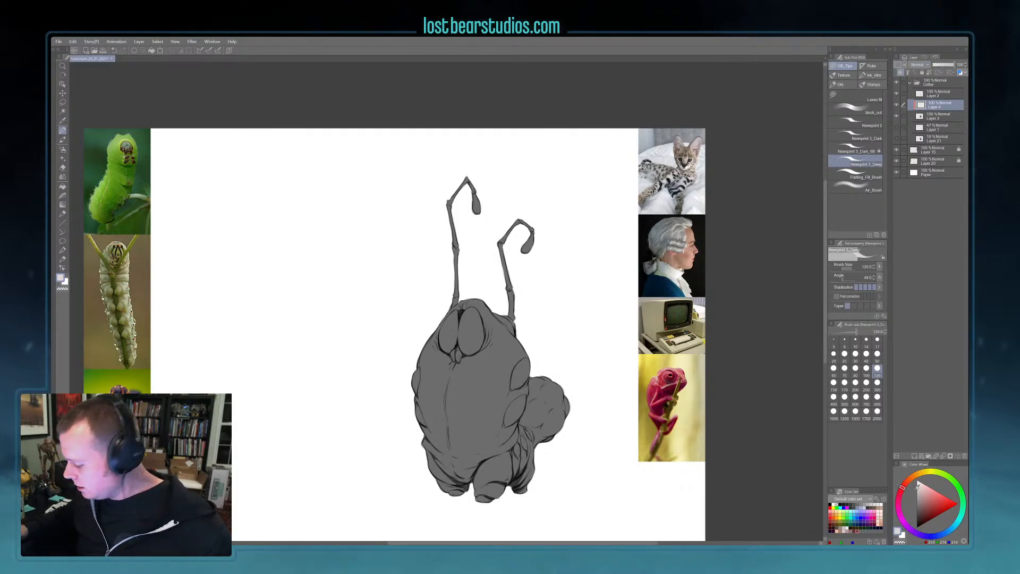
- Enlarge the brush and paint the tail segments nearest the body light grey
left_click_drag(536, 414, 540, 421)
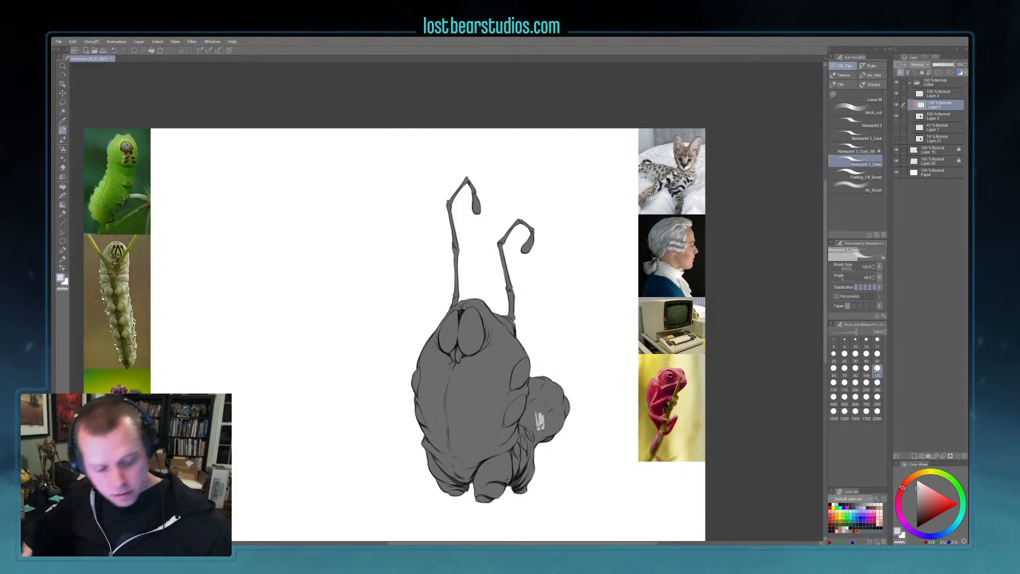
key("bracketright")
key("bracketright")
key("bracketright")
key("bracketright")
key("bracketright")
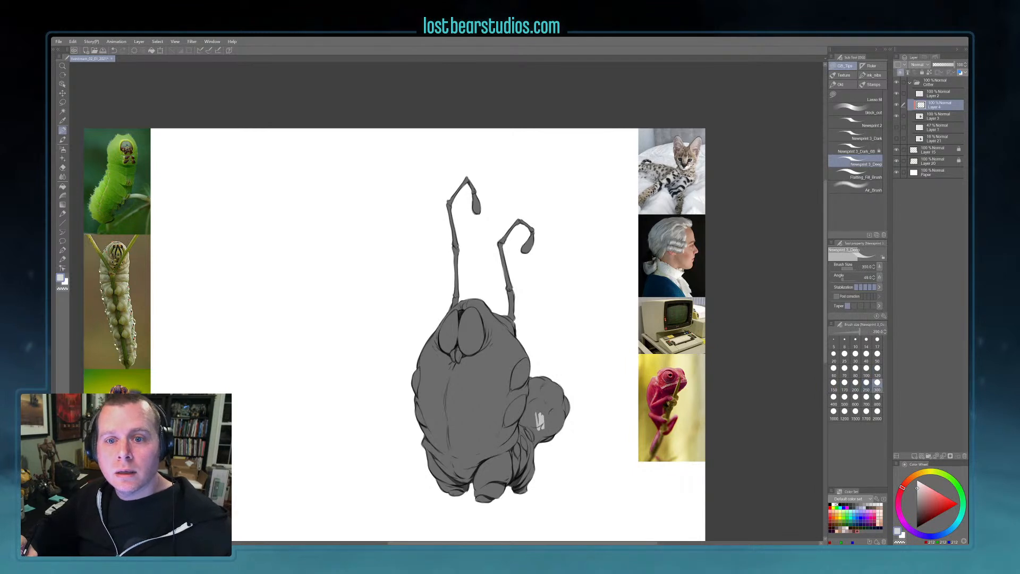
key("bracketright")
key("bracketright")
key("bracketright")
mouse_move(540, 407)
left_mouse_down()
mouse_move(537, 378)
mouse_move(550, 388)
mouse_move(525, 429)
mouse_move(542, 441)
mouse_move(529, 432)
left_mouse_up()
- Cover the rest of the rounded tail out to its far edge with light grey using the flatting fill brush
left_click(866, 176)
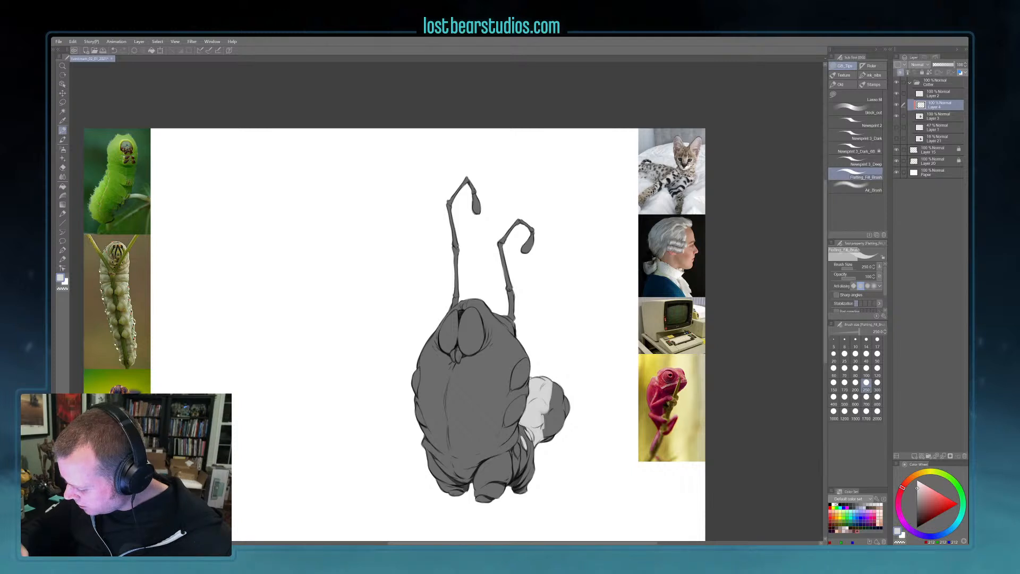
key("c")
key("c")
mouse_move(533, 450)
left_mouse_down()
mouse_move(558, 387)
mouse_move(566, 420)
left_mouse_up()
key("c")
key("c")
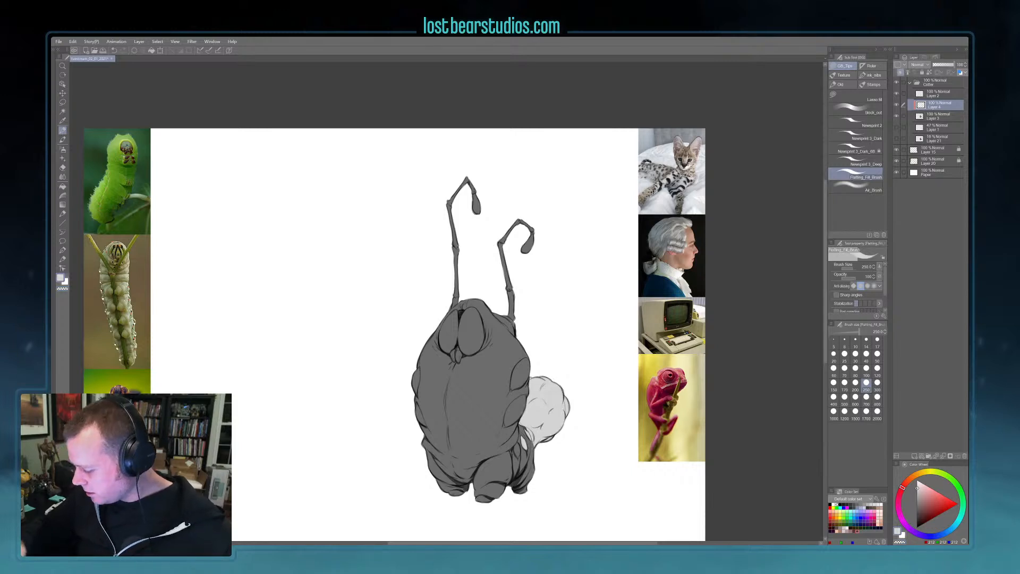
- Paint the small spots on the rear leg and the bulges along both sides of the body light grey
left_click(517, 448)
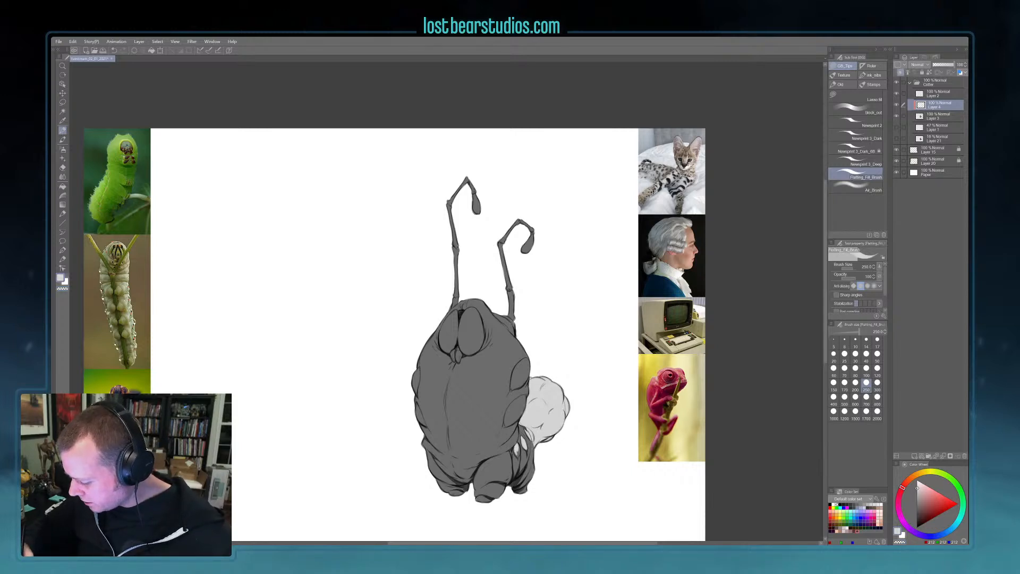
left_click_drag(518, 448, 519, 456)
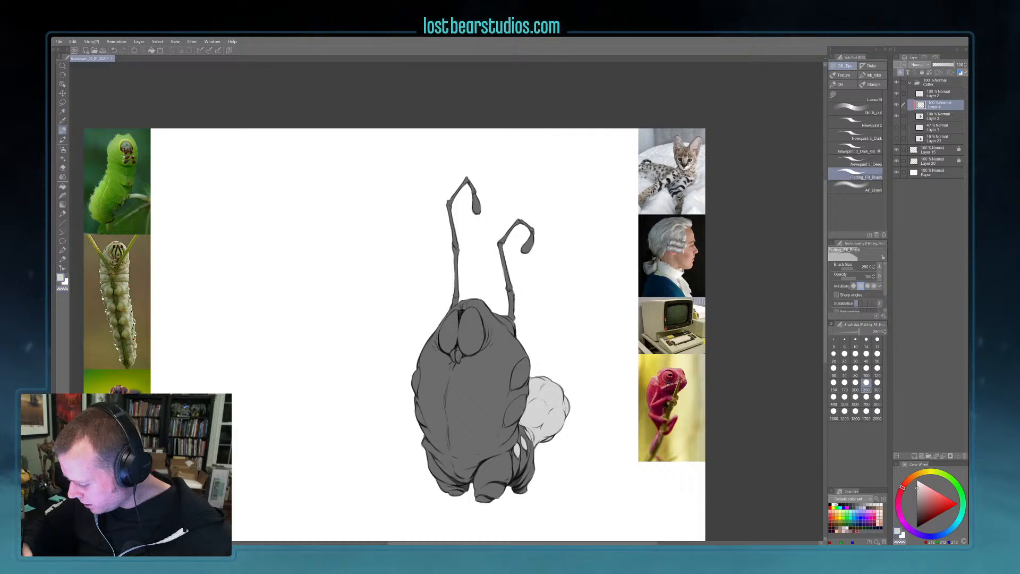
mouse_move(509, 413)
left_mouse_down()
mouse_move(508, 425)
mouse_move(522, 398)
left_mouse_up()
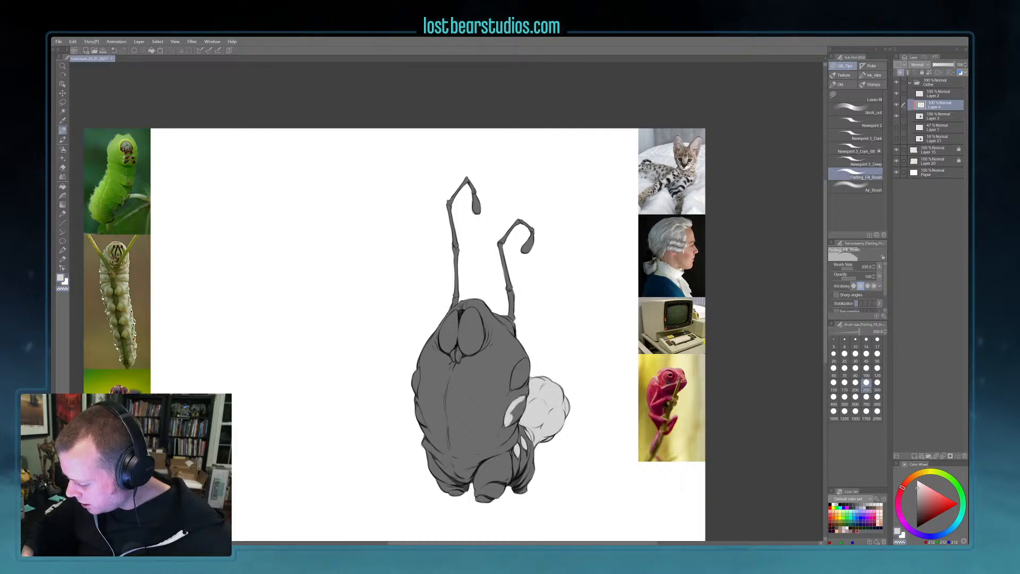
mouse_move(516, 407)
left_mouse_down()
mouse_move(512, 423)
mouse_move(529, 364)
left_mouse_up()
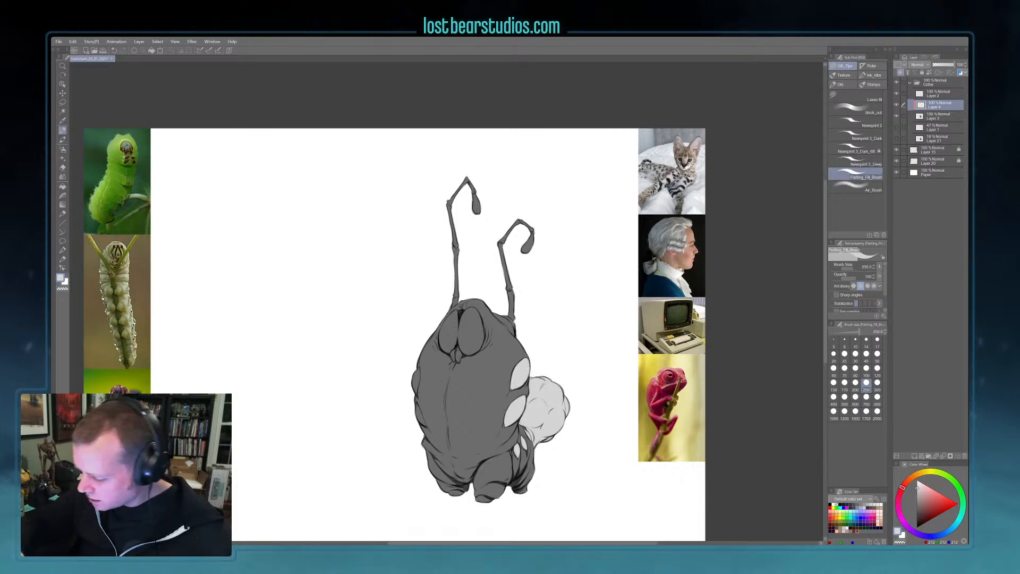
left_click_drag(415, 393, 414, 371)
left_click_drag(418, 409, 423, 424)
- Paint the teardrop tips of both antennae and the two large eyes light grey
key("c")
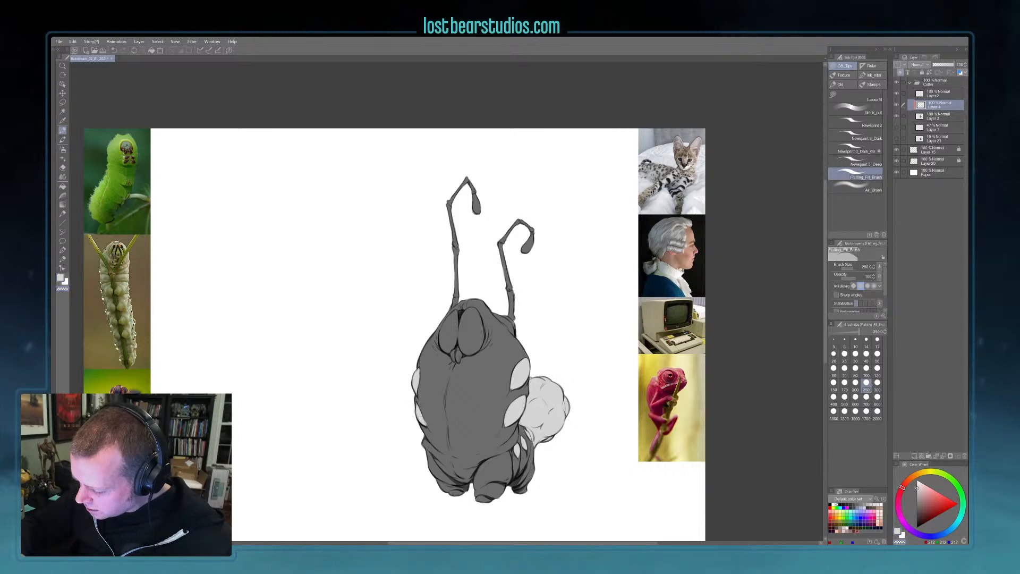
left_click_drag(529, 242, 526, 241)
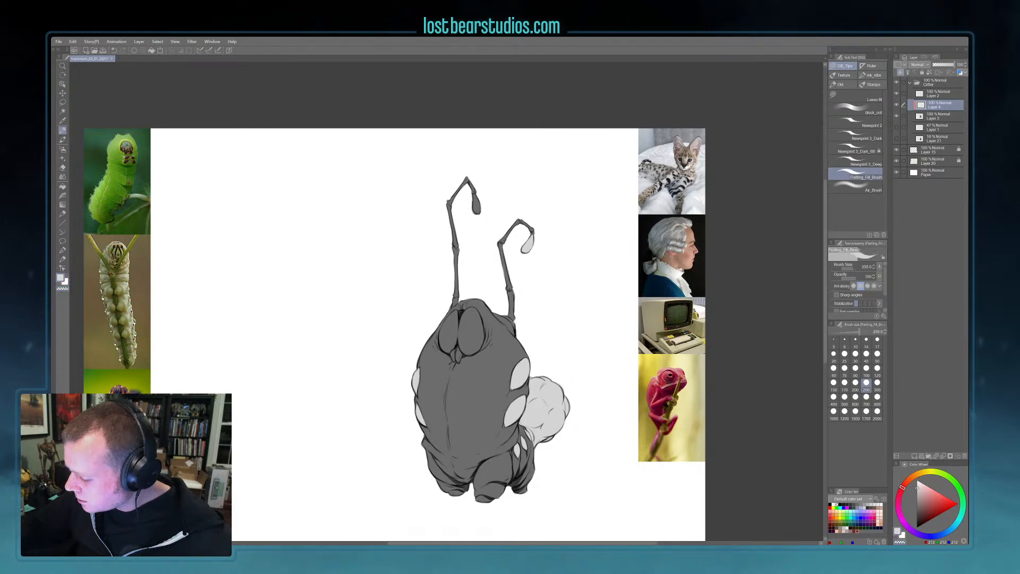
left_click_drag(475, 211, 479, 208)
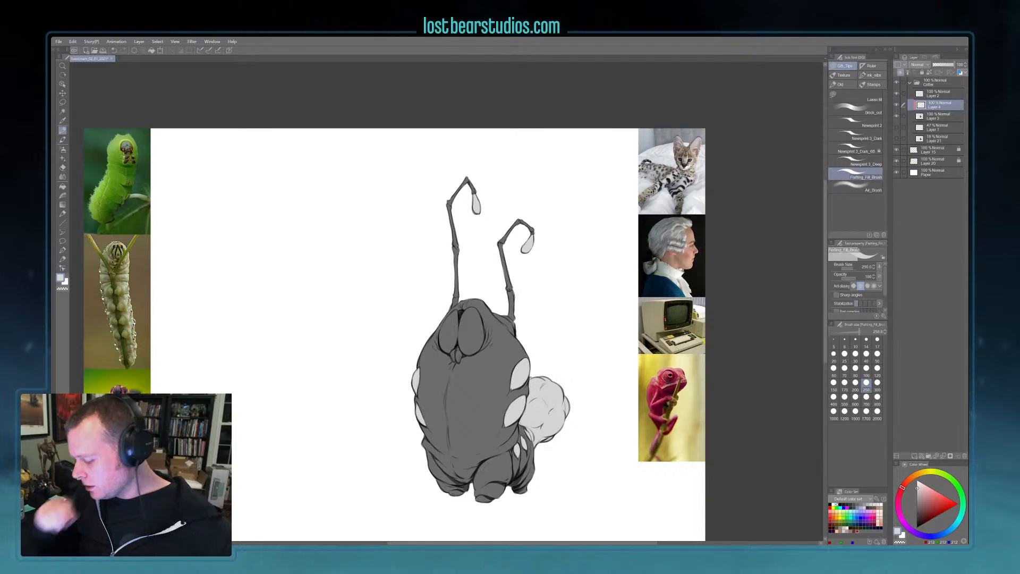
mouse_move(468, 345)
left_mouse_down()
mouse_move(468, 329)
mouse_move(446, 318)
mouse_move(446, 351)
mouse_move(479, 340)
mouse_move(478, 352)
mouse_move(475, 312)
mouse_move(464, 317)
mouse_move(476, 309)
mouse_move(471, 329)
left_mouse_up()
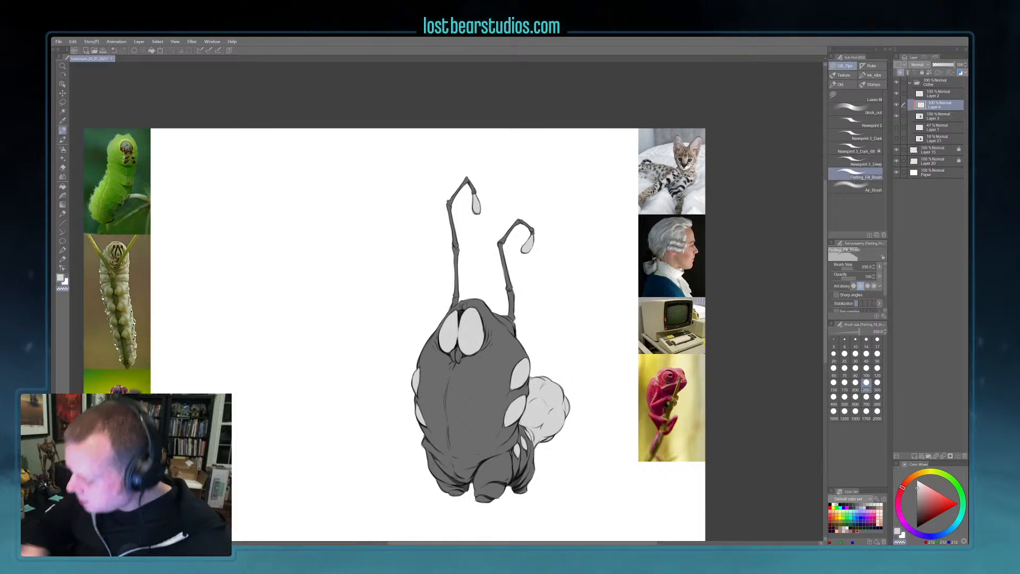
- Add a clipped layer directly above the base fill and paint both antenna stems a near-black grey
left_click_drag(924, 489, 917, 512)
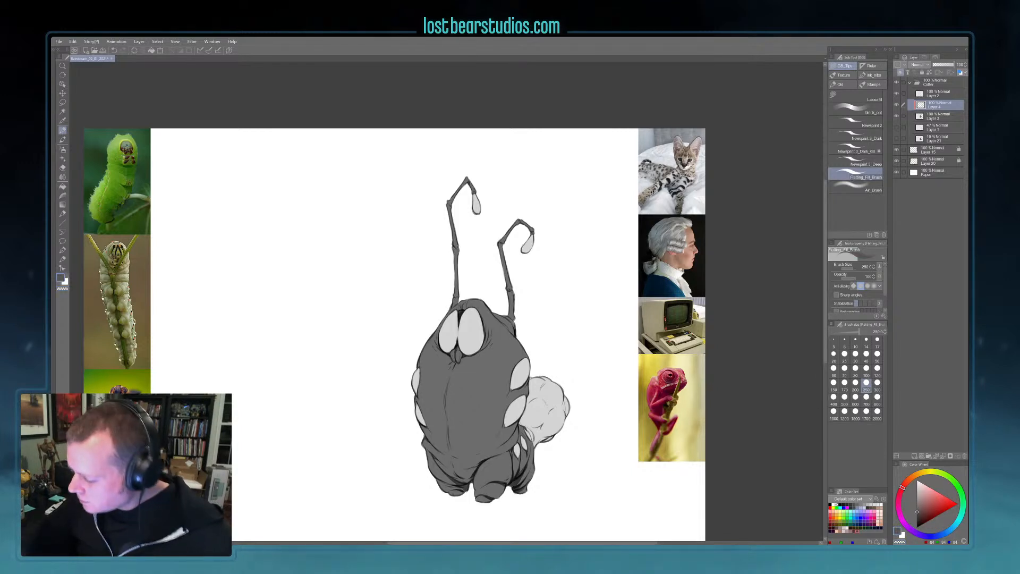
left_click_drag(511, 304, 512, 318)
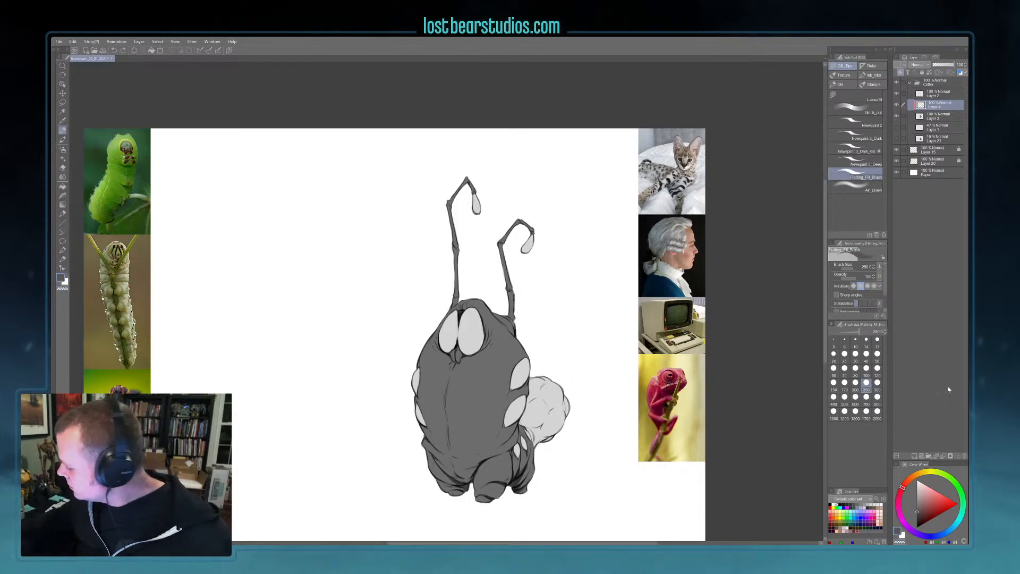
left_click(938, 116)
left_click(913, 455)
left_click(917, 517)
mouse_move(511, 301)
left_mouse_down()
mouse_move(501, 235)
mouse_move(526, 222)
mouse_move(532, 234)
left_mouse_up()
mouse_move(467, 180)
left_mouse_down()
mouse_move(474, 189)
mouse_move(451, 230)
mouse_move(455, 304)
left_mouse_up()
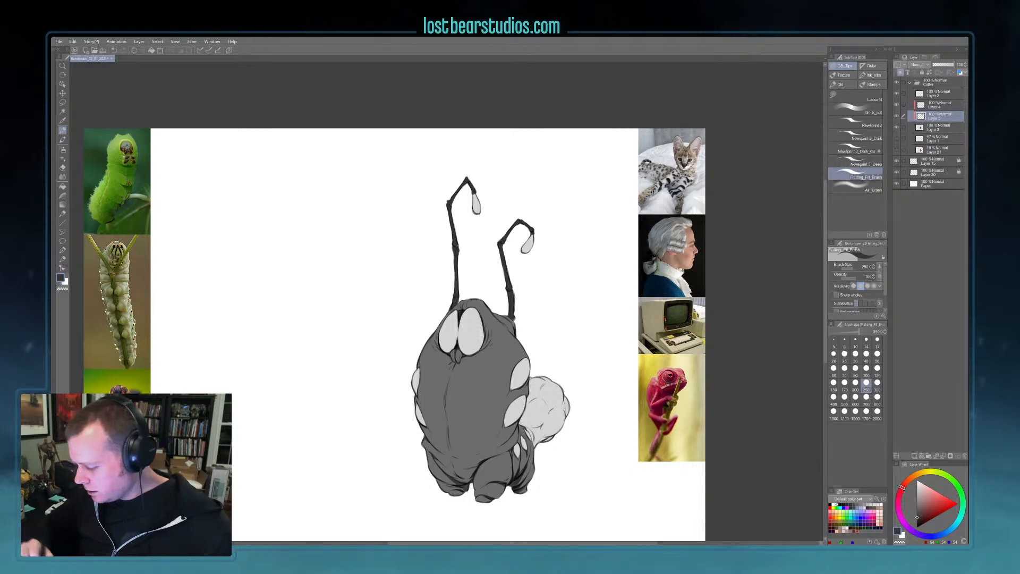
- Add another clipped layer directly above the base fill and airbrush a soft light grey glow over the belly
key("ctrl+shift+n")
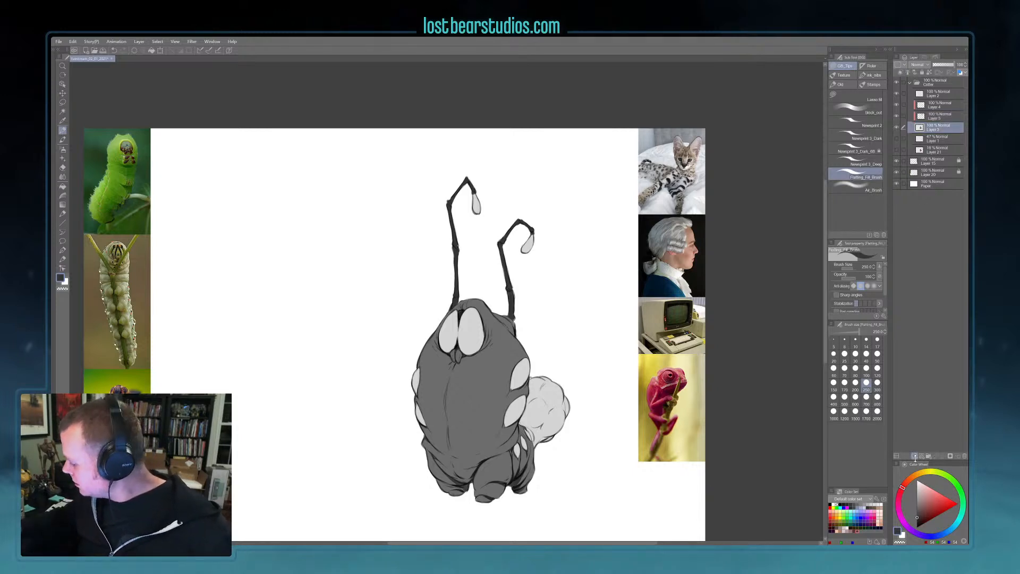
left_click(861, 186)
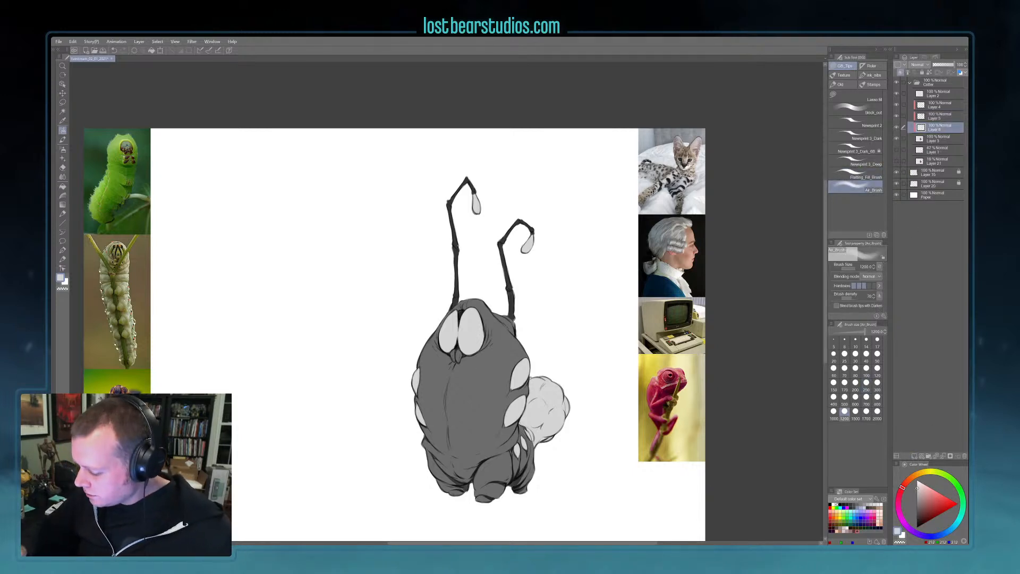
left_click_drag(460, 399, 456, 433)
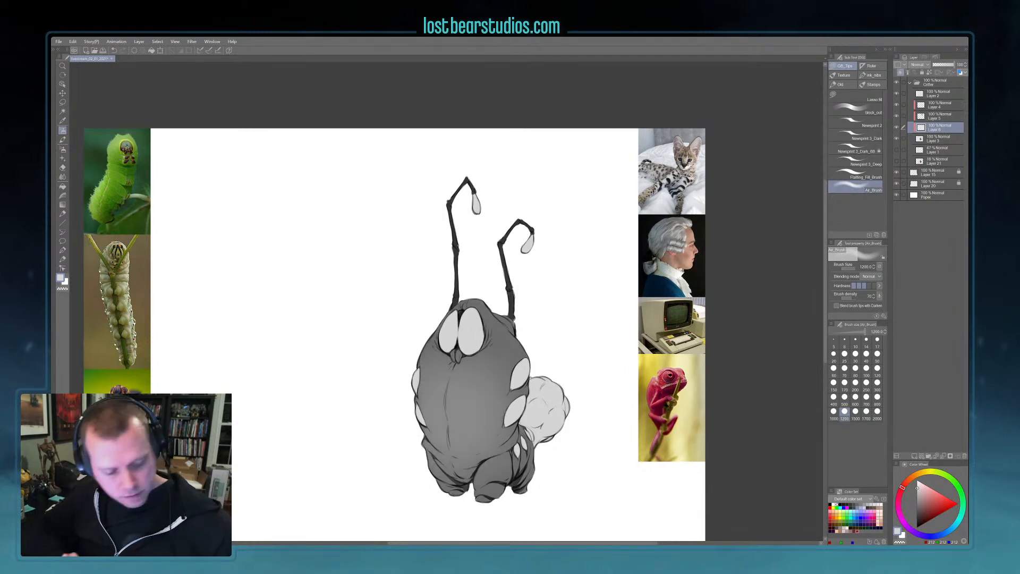
- Reduce the airbrush size to 500 and brighten the upper middle of the belly
key("bracketleft")
key("bracketleft")
key("bracketleft")
key("bracketleft")
key("bracketleft")
left_click_drag(460, 389, 450, 371)
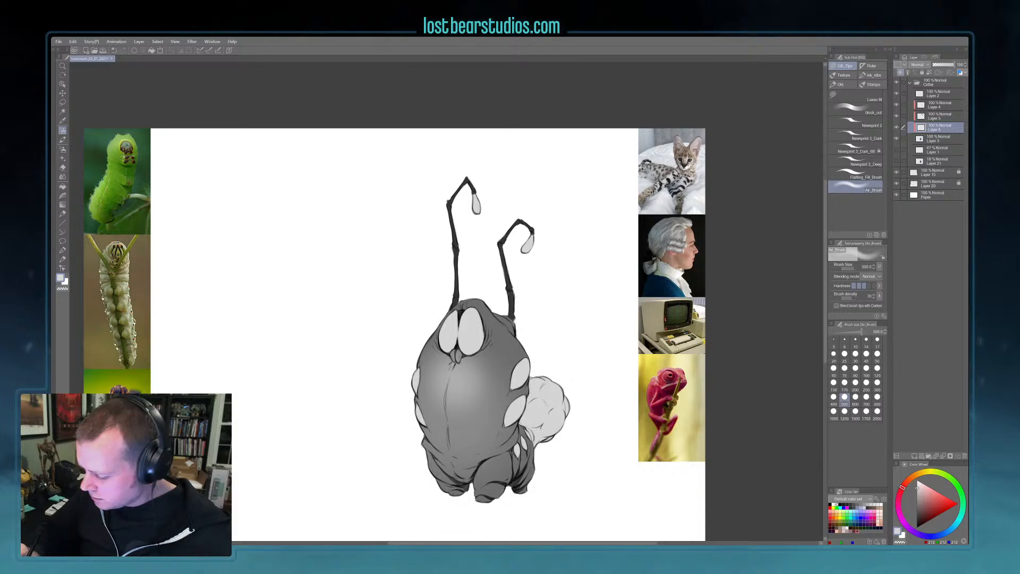
- Reduce the airbrush size and extend the light grey glow down over the lower belly folds
key("bracketleft")
key("bracketleft")
left_click_drag(460, 425, 473, 362)
mouse_move(450, 399)
left_mouse_down()
mouse_move(467, 474)
mouse_move(473, 444)
mouse_move(468, 425)
mouse_move(438, 425)
mouse_move(446, 473)
mouse_move(480, 497)
mouse_move(440, 464)
mouse_move(459, 494)
left_mouse_up()
- Shrink the airbrush to 20 and lighten the toes of the front feet
key("bracketleft")
key("bracketleft")
key("bracketleft")
key("bracketleft")
key("bracketleft")
key("bracketleft")
key("bracketleft")
key("bracketleft")
key("bracketleft")
key("bracketleft")
key("bracketleft")
key("bracketleft")
key("bracketleft")
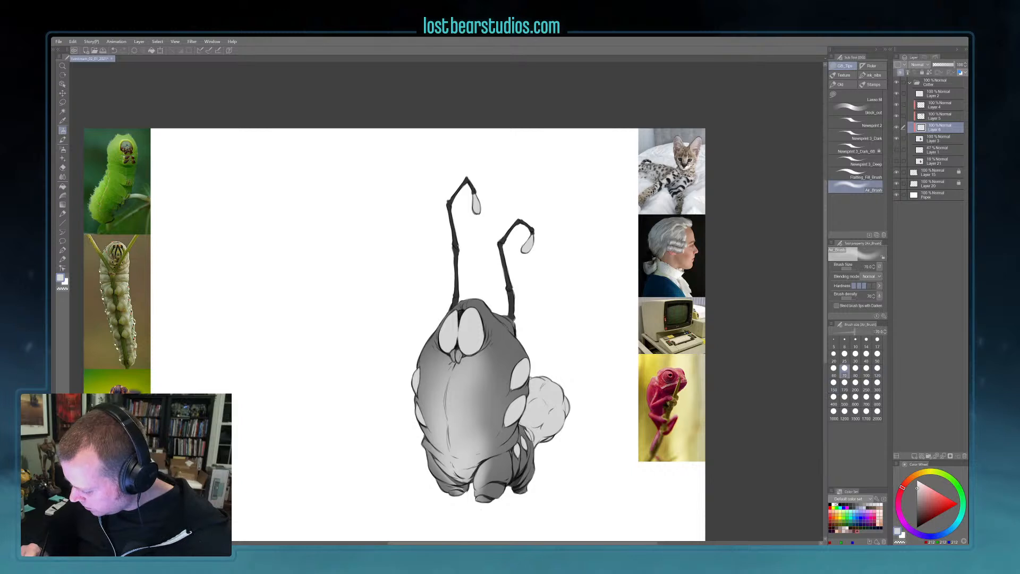
key("bracketleft")
mouse_move(478, 498)
left_mouse_down()
mouse_move(488, 500)
mouse_move(461, 493)
left_mouse_up()
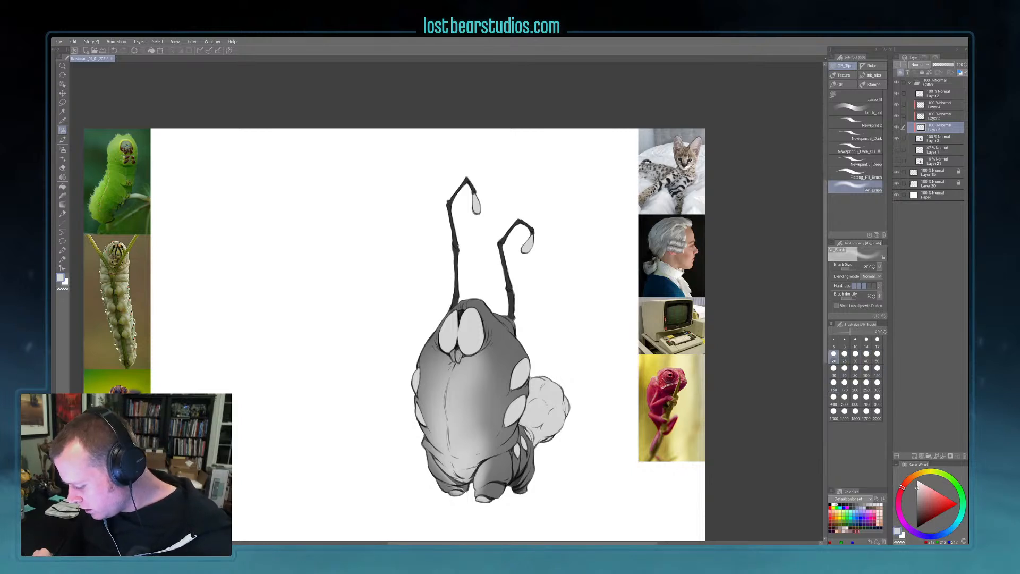
- Enlarge the airbrush to 80 and add a soft highlight to the creature's rear leg
key("bracketright")
key("bracketright")
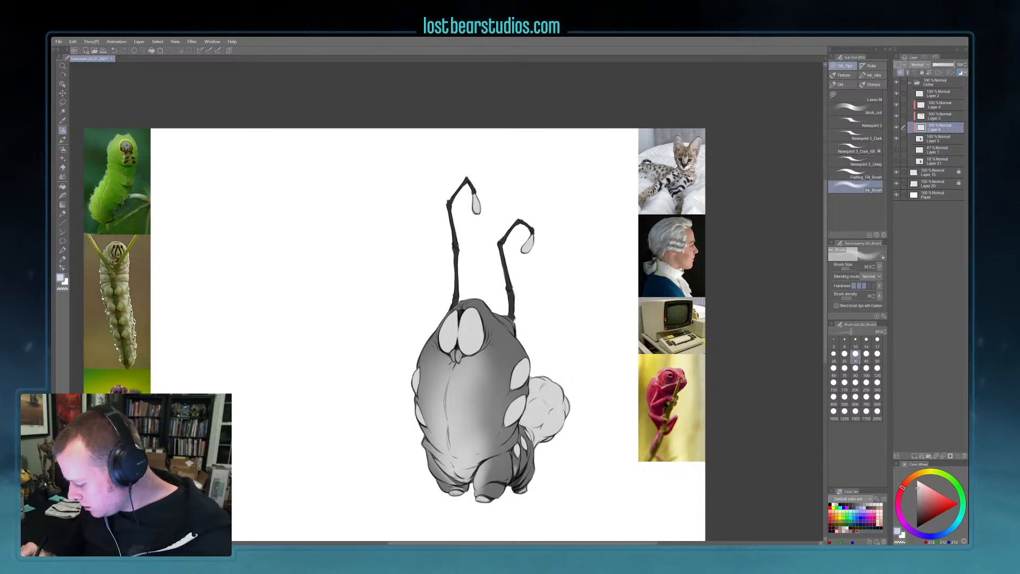
key("bracketright")
key("bracketright")
key("bracketright")
key("bracketright")
key("bracketright")
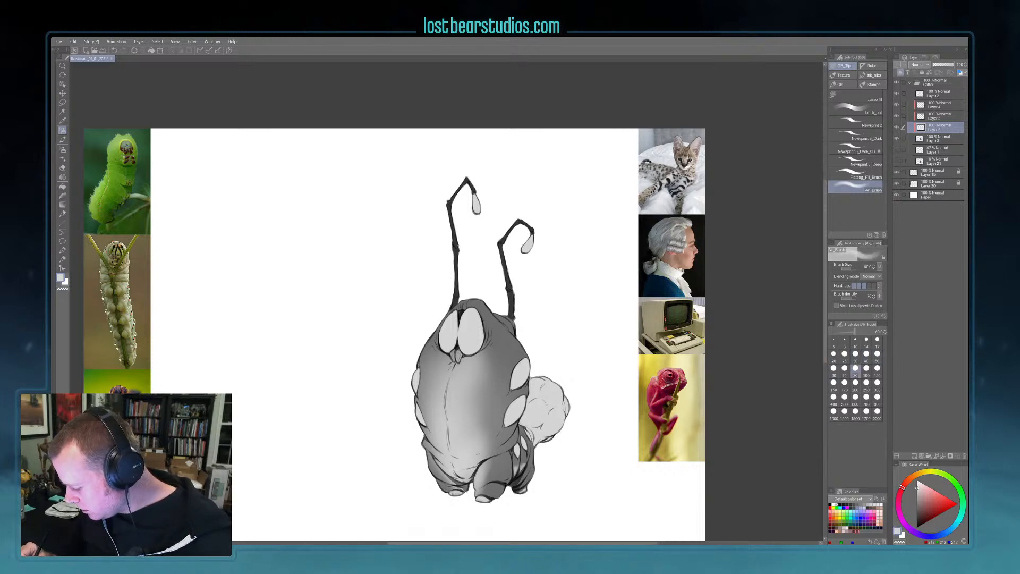
left_click_drag(522, 461, 518, 490)
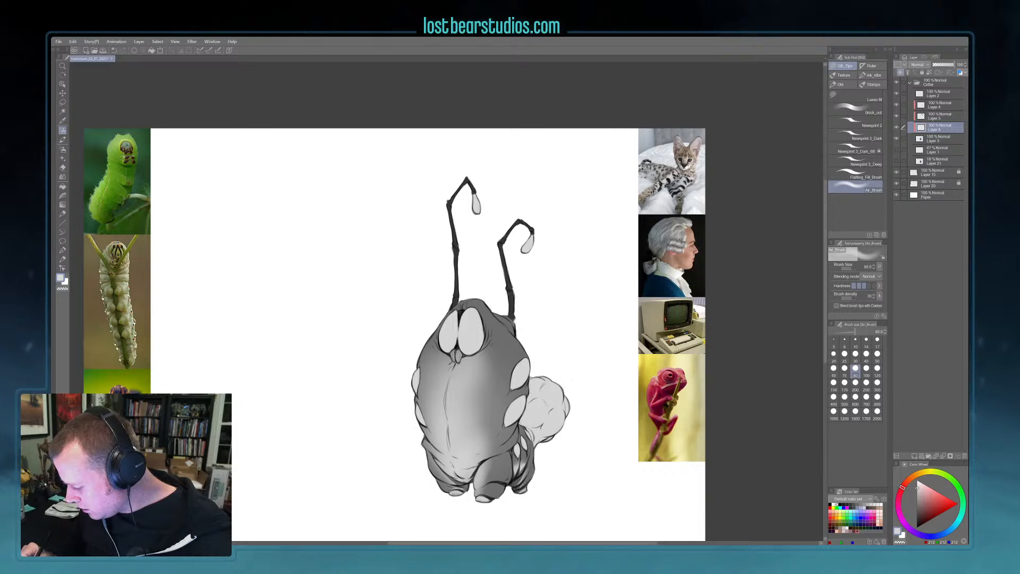
- Enlarge the airbrush to 400 and brighten the middle of the belly further
key("bracketright")
key("bracketright")
key("bracketright")
key("bracketright")
key("bracketright")
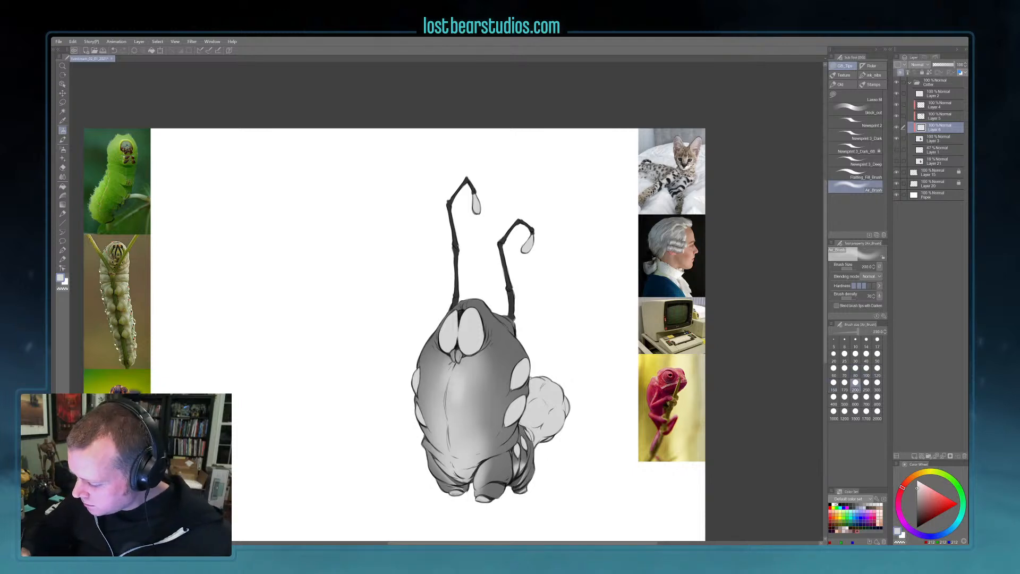
key("bracketright")
key("bracketright")
key("bracketright")
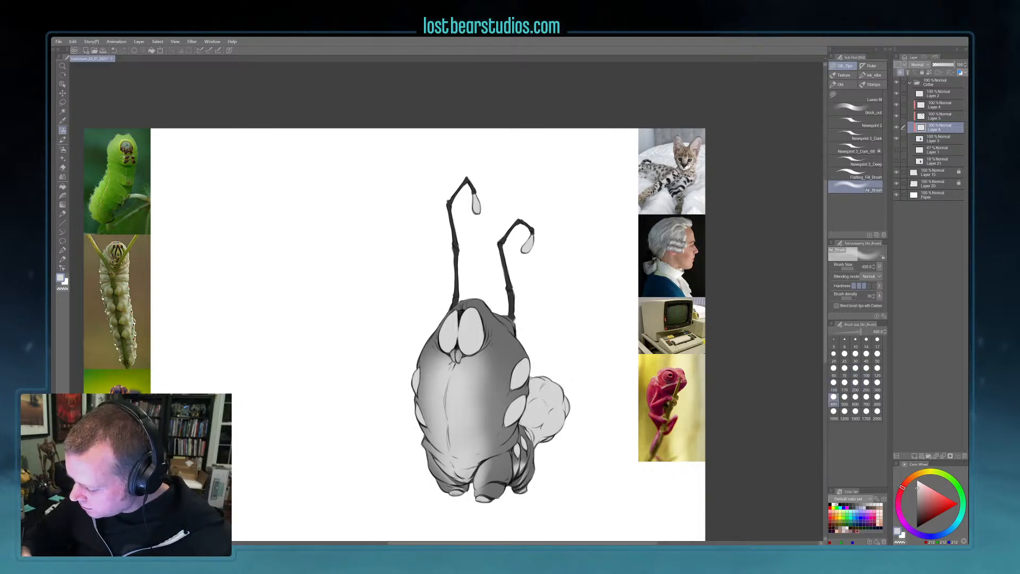
- Reduce the airbrush to 50 in stages and brighten the upper belly just below the right eye
key("bracketleft")
key("bracketleft")
key("bracketleft")
key("bracketleft")
key("bracketleft")
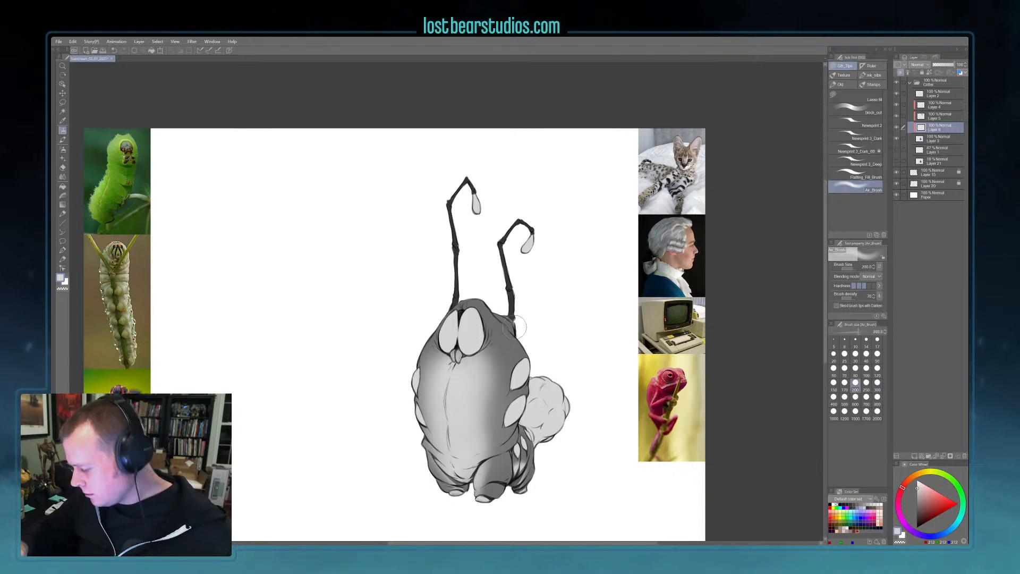
key("bracketleft")
key("bracketleft")
key("bracketleft")
key("bracketleft")
key("bracketleft")
key("bracketleft")
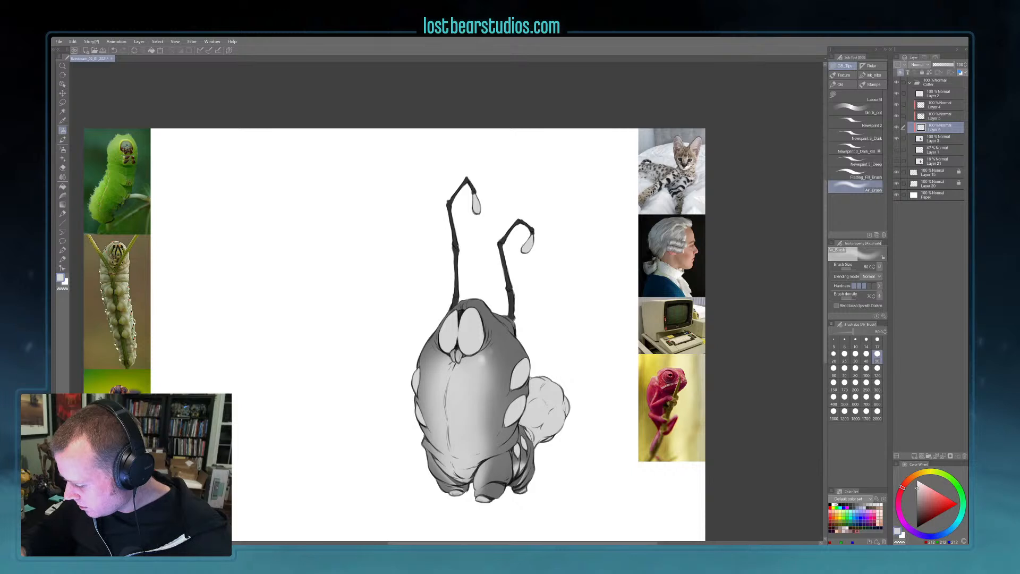
- Dot a cluster of soft light spots on the cheek beside the right eye with airbrush sizes up to 100
key("bracketright")
key("bracketright")
key("bracketright")
key("bracketright")
key("bracketright")
key("bracketright")
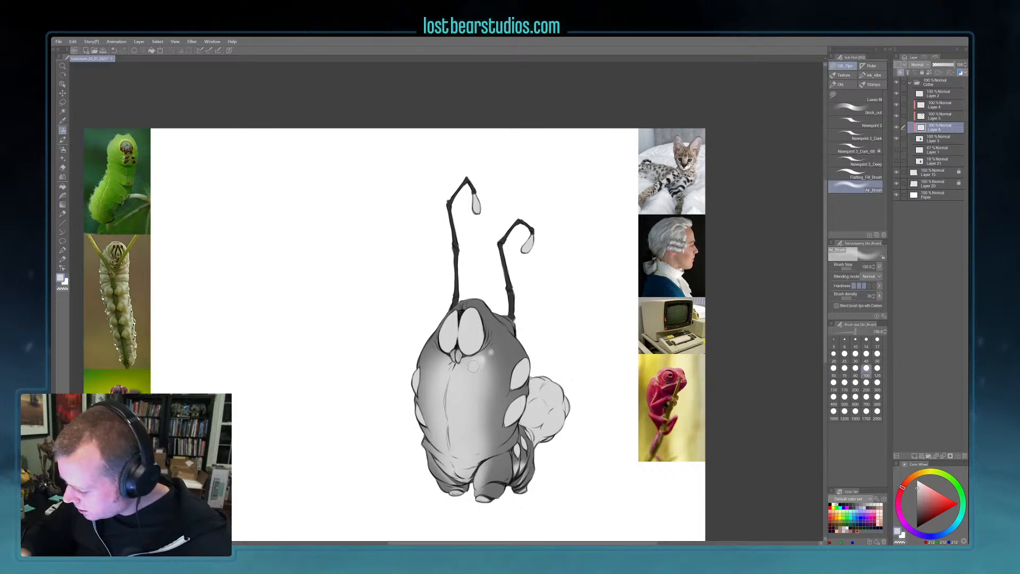
key("bracketleft")
key("bracketleft")
key("bracketleft")
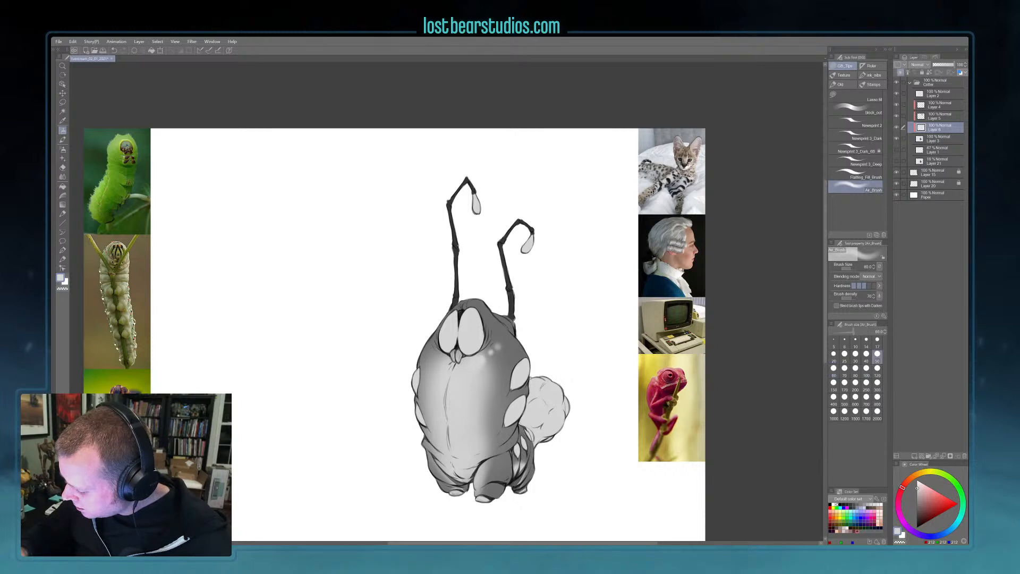
key("bracketleft")
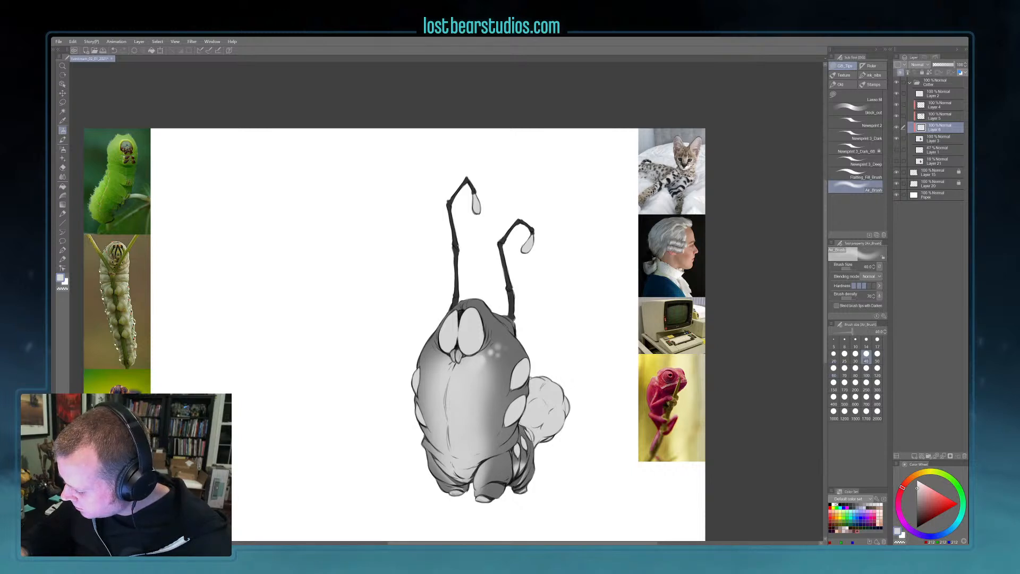
key("bracketright")
key("bracketright")
key("bracketright")
key("bracketright")
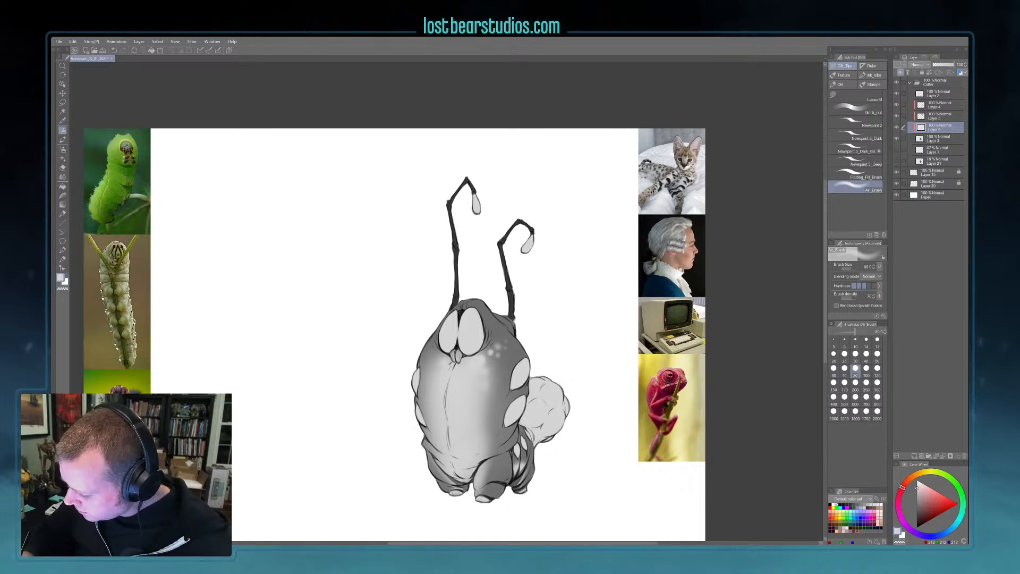
- Add smaller light speckles to both cheeks with the airbrush at sizes between 17 and 30
key("bracketleft")
key("bracketleft")
key("bracketleft")
key("bracketleft")
key("bracketleft")
key("bracketleft")
key("bracketleft")
key("bracketleft")
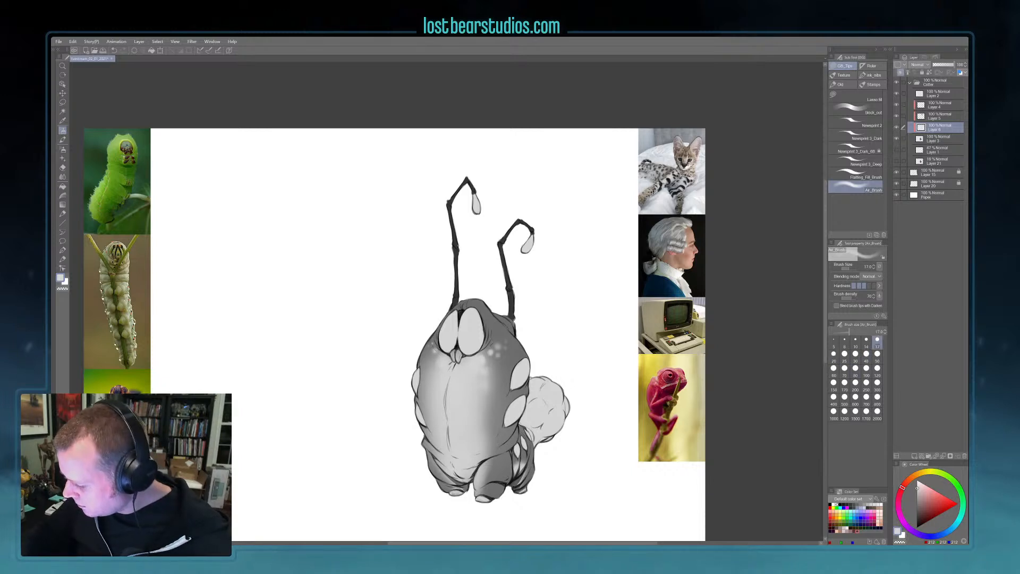
key("bracketright")
key("bracketright")
key("bracketright")
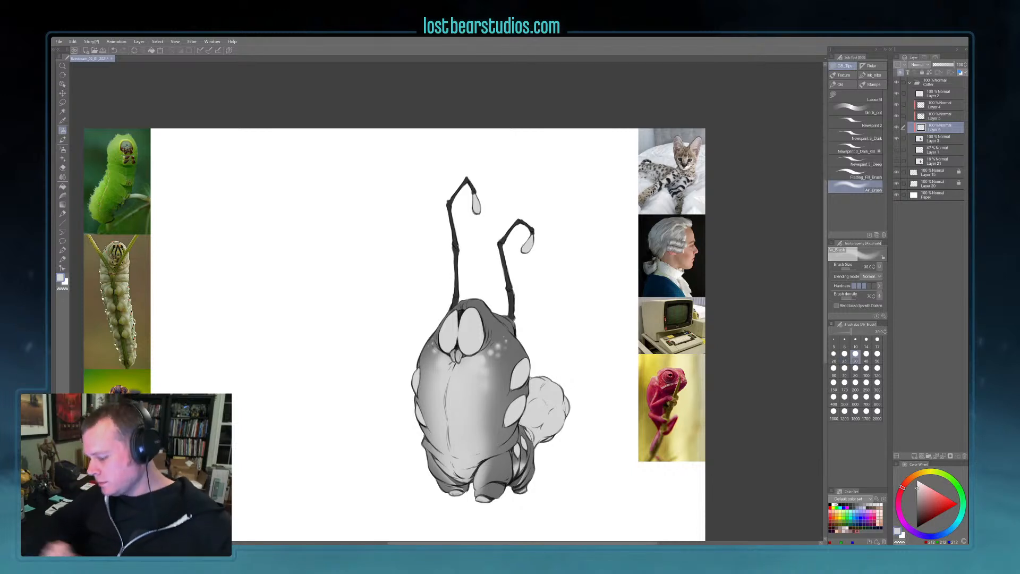
- Sample the dark antenna colour, enlarge the airbrush to 200 and darken the head around the eyes
left_click(508, 277, "alt")
key("bracketright")
key("bracketright")
key("bracketright")
key("bracketright")
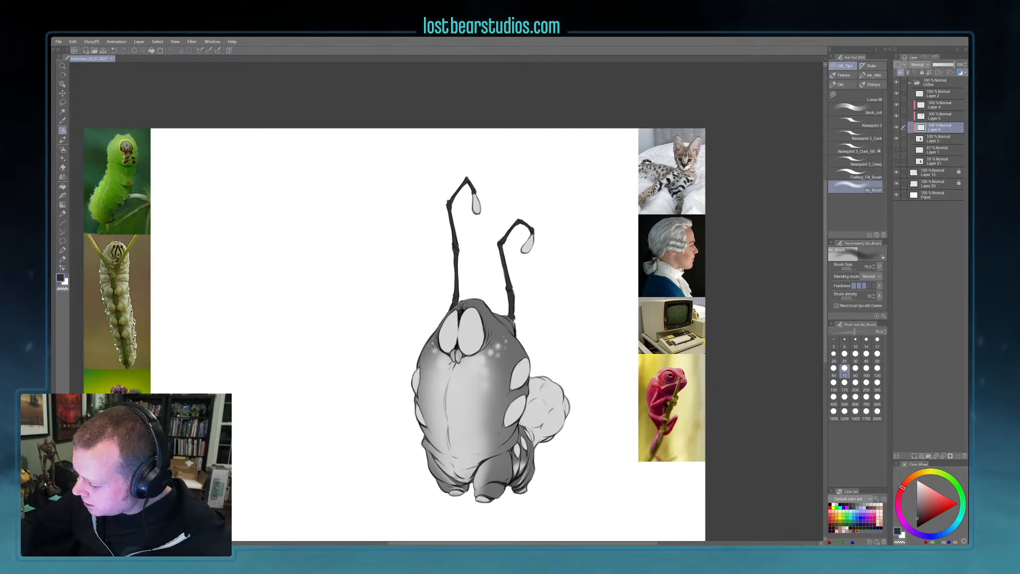
key("bracketright")
key("bracketright")
key("bracketright")
key("bracketright")
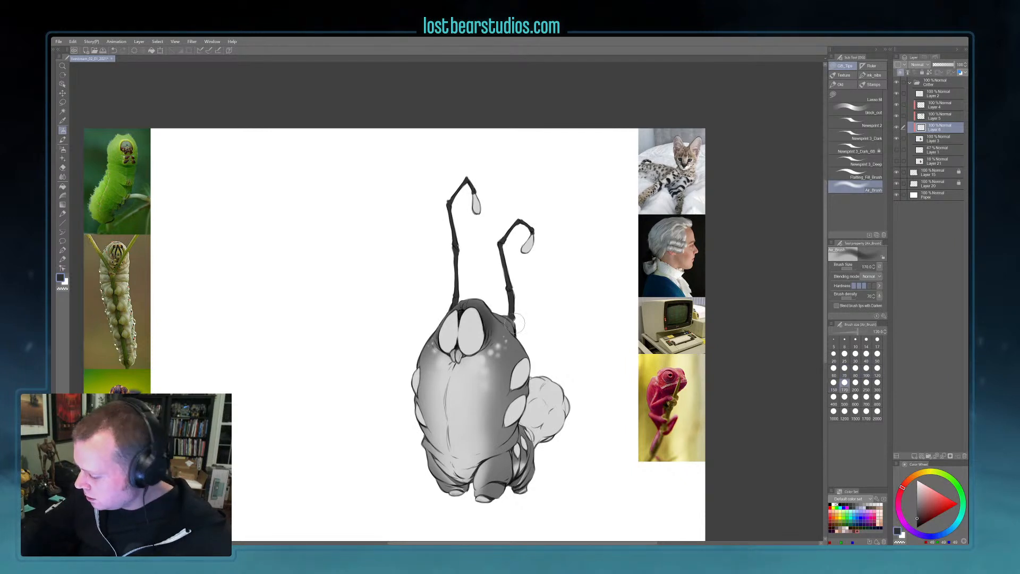
key("bracketright")
key("bracketright")
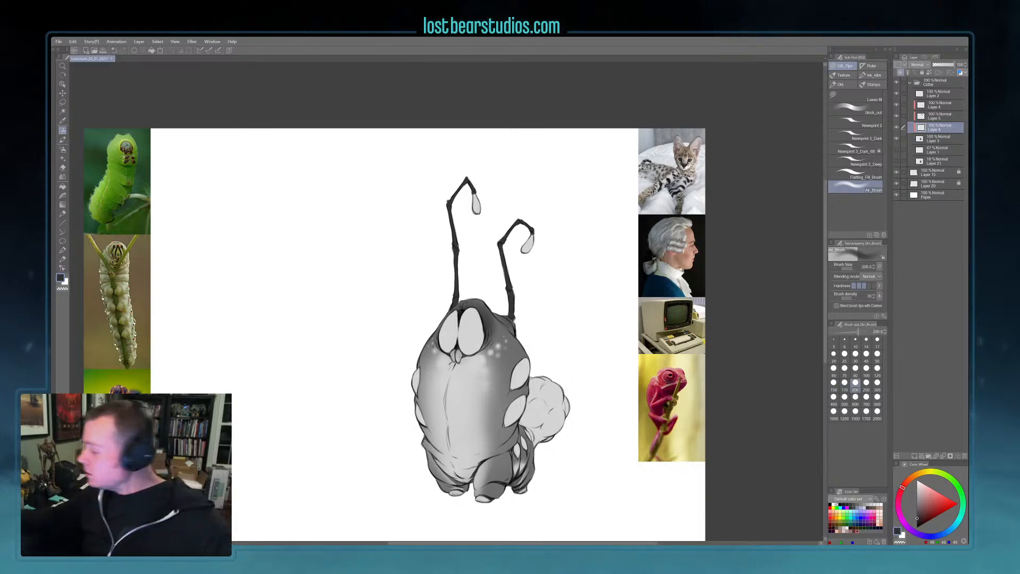
- Identify the layer with the light eyes, side spots, tail and antenna tips, and lower its luminosity to a dark grey
left_click(898, 115)
left_click(898, 115)
left_click(898, 104)
left_click(898, 104)
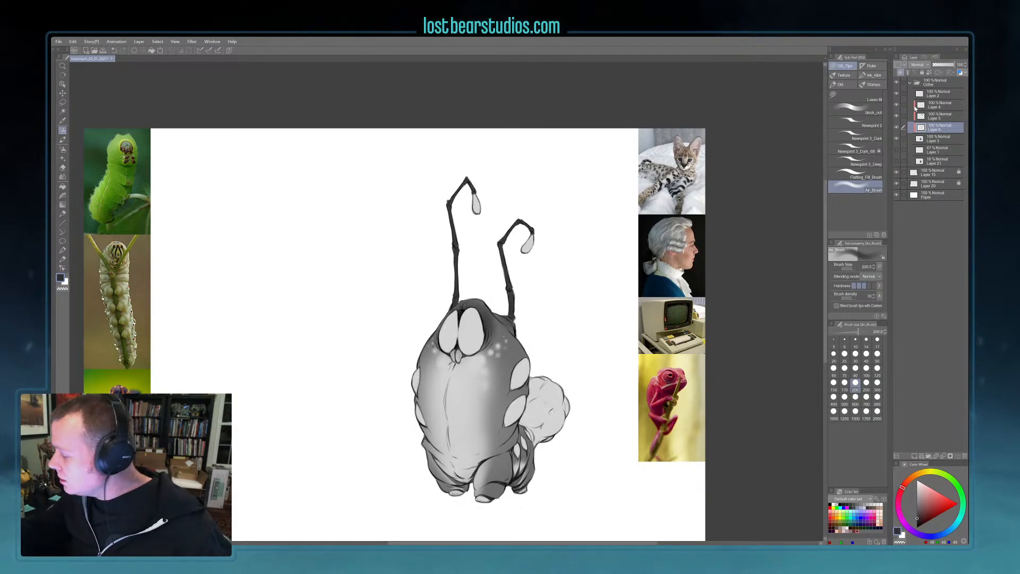
left_click(925, 105)
key("ctrl+u")
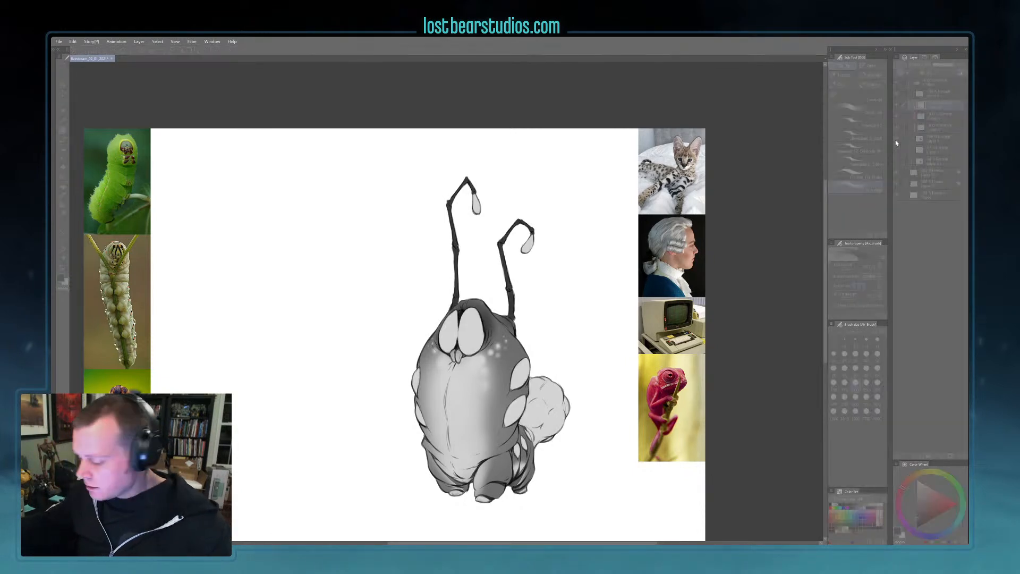
left_click(574, 526)
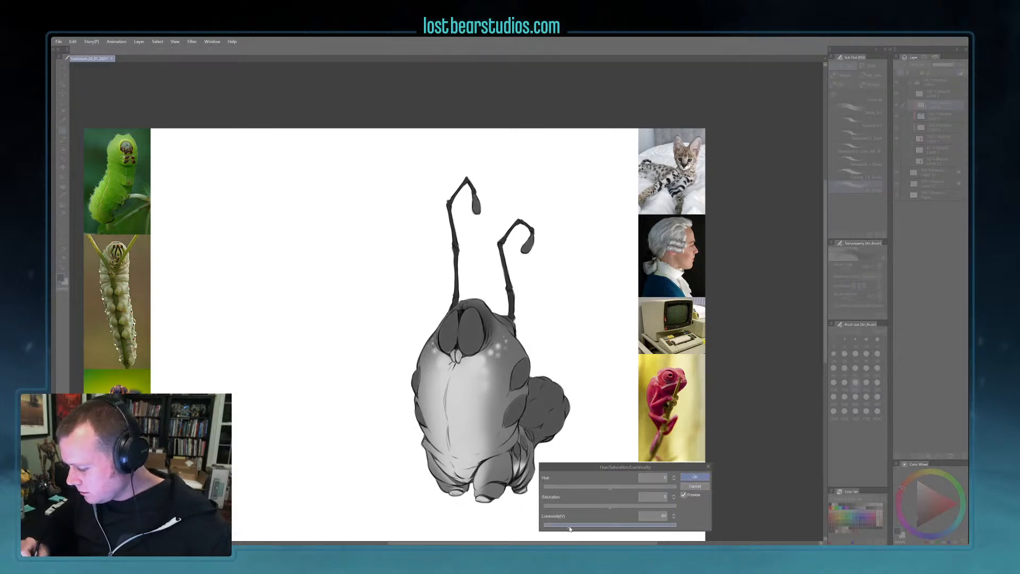
key("Return")
left_click(847, 161)
left_click(916, 512)
key("c")
left_click(868, 175)
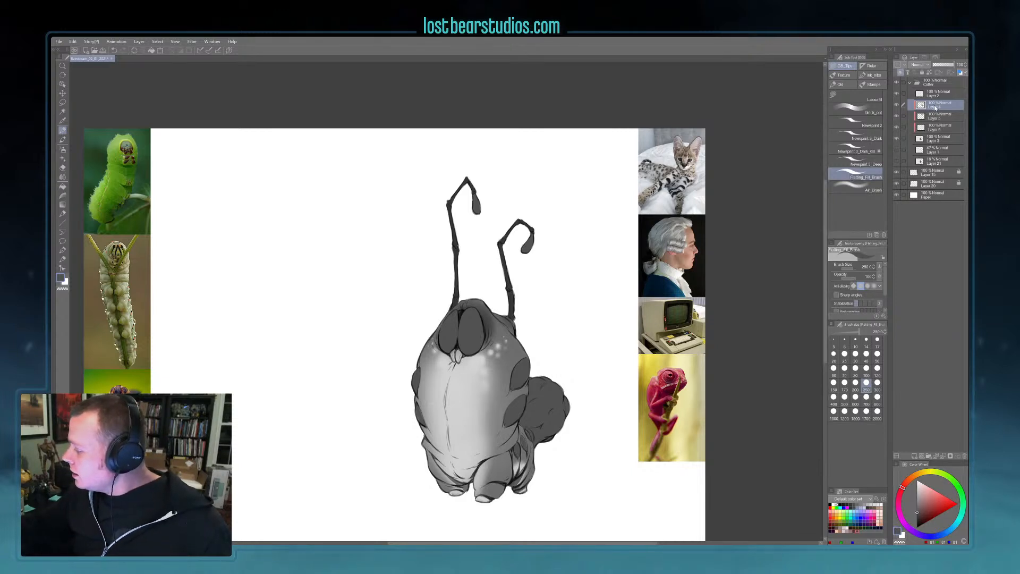
- Lock the transparent pixels of the darkened detail layer and switch to the airbrush with white
left_click(897, 106)
left_click(897, 106)
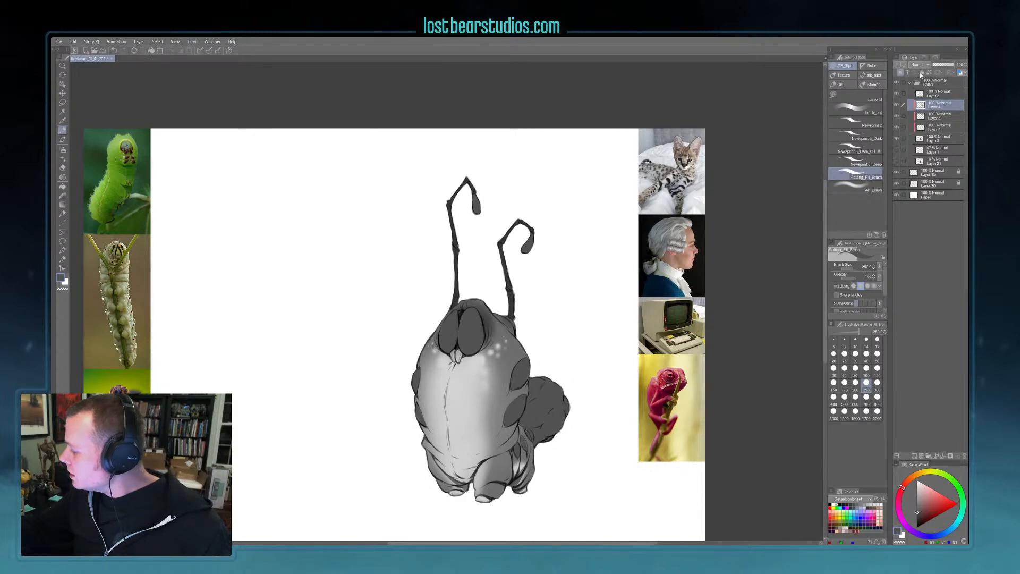
left_click(856, 182)
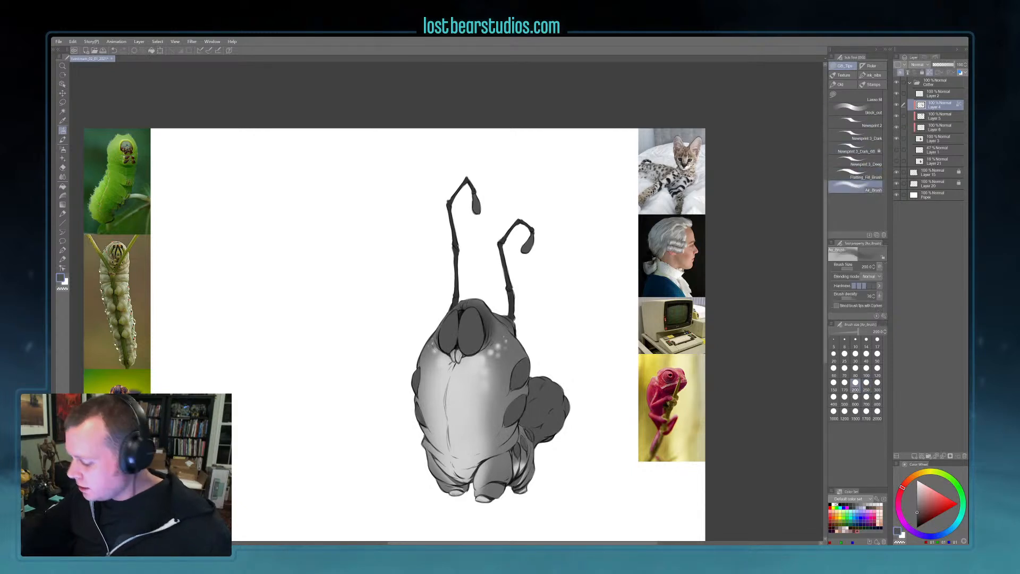
key("x")
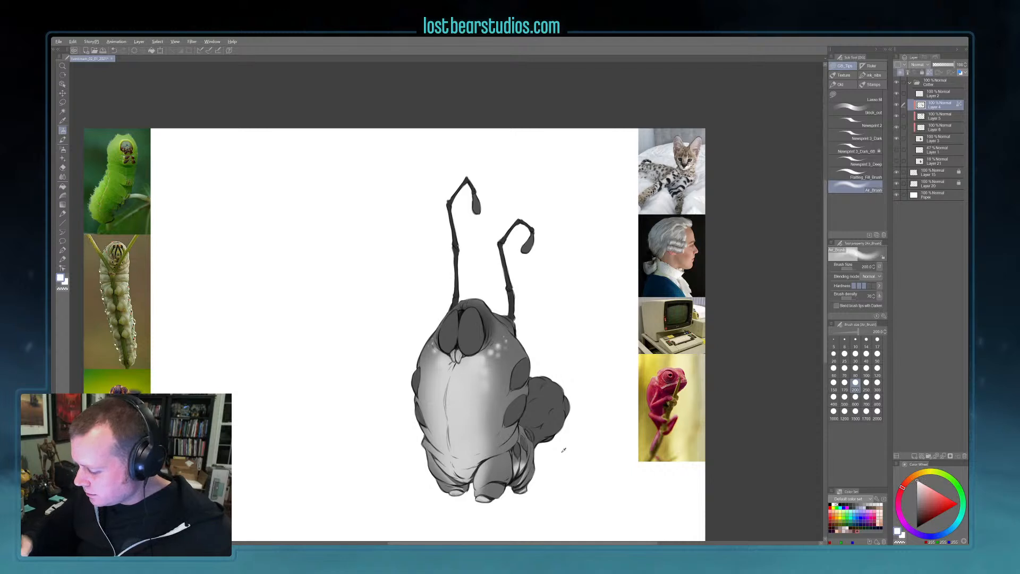
- Airbrush a soft white glow into the centre of both large eyes, varying the size up to 250
mouse_move(470, 342)
left_mouse_down()
mouse_move(446, 336)
mouse_move(468, 330)
left_mouse_up()
key("bracketleft")
key("bracketleft")
key("bracketleft")
key("bracketleft")
left_click(470, 338)
key("bracketright")
key("bracketright")
key("bracketright")
key("bracketright")
key("bracketright")
key("bracketleft")
key("bracketleft")
key("bracketright")
key("bracketright")
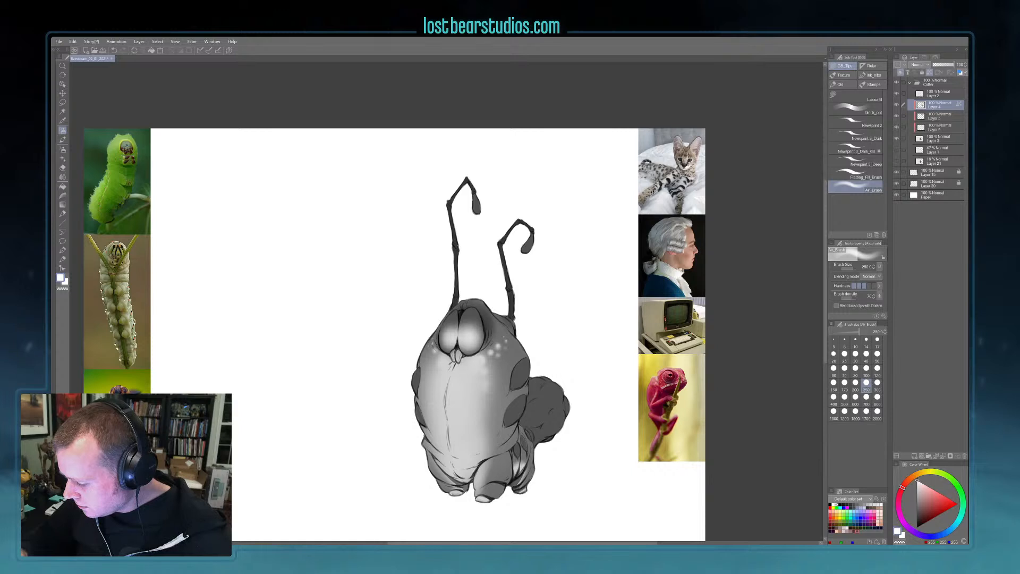
- Airbrush white highlights onto the large oval spots along both sides of the body at size 200
key("bracketleft")
left_click_drag(417, 375, 422, 421)
key("bracketleft")
key("bracketleft")
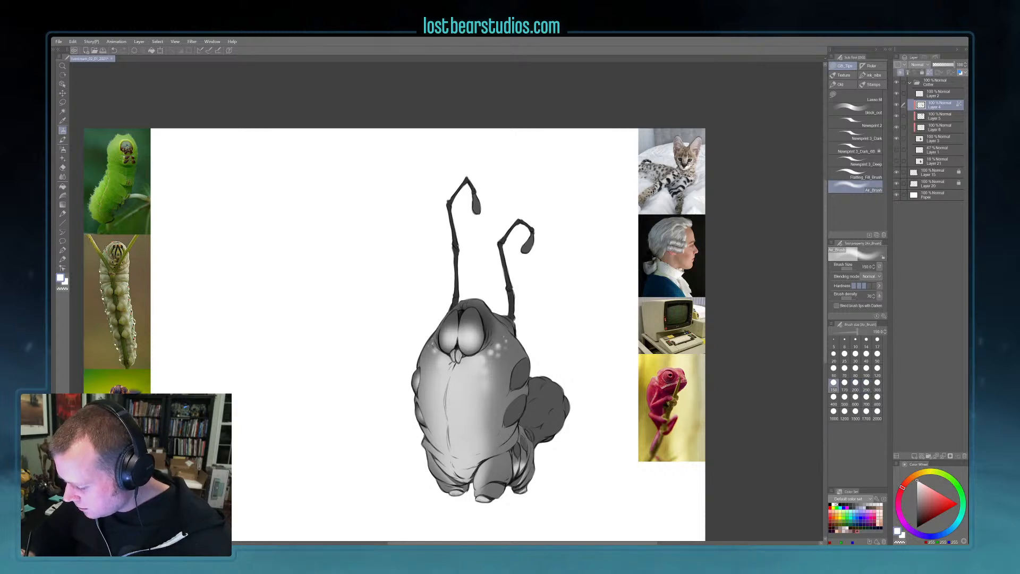
key("bracketright")
key("bracketright")
left_click_drag(520, 368, 511, 420)
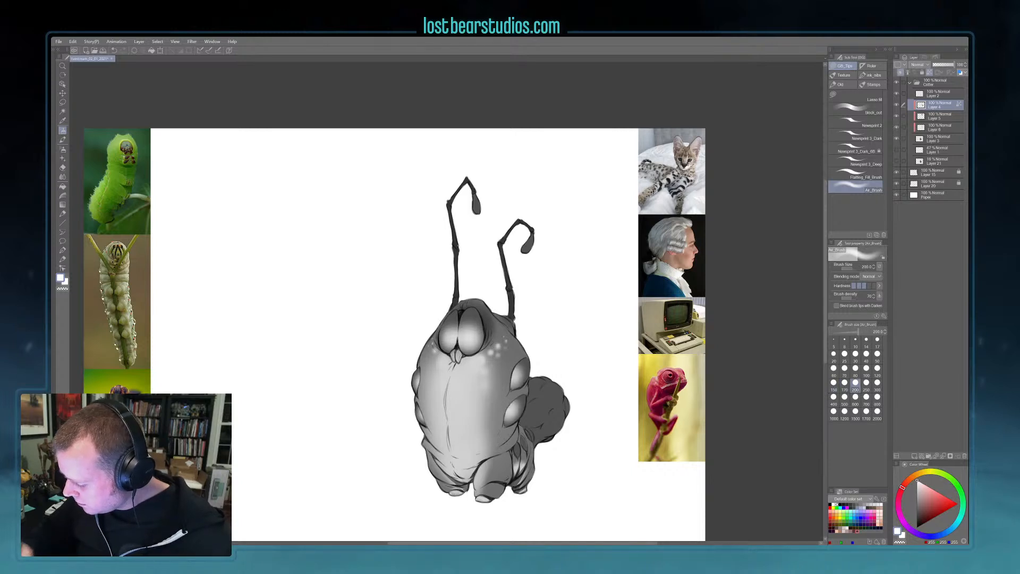
- Reduce the airbrush to 60 and lighten the small spots above the rear leg
key("bracketleft")
key("bracketleft")
key("bracketleft")
key("bracketleft")
key("bracketleft")
key("bracketleft")
key("bracketleft")
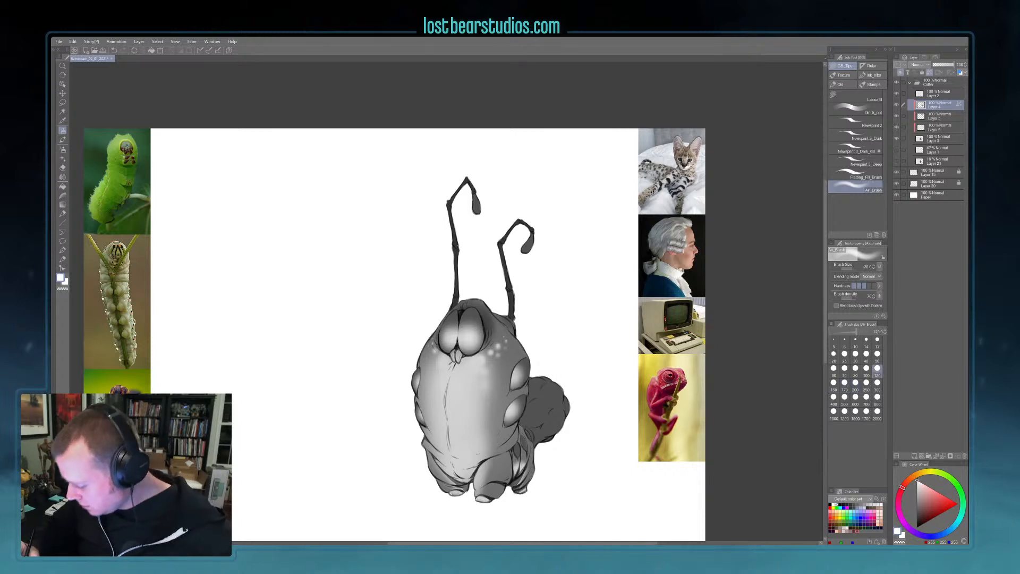
left_click_drag(515, 448, 515, 454)
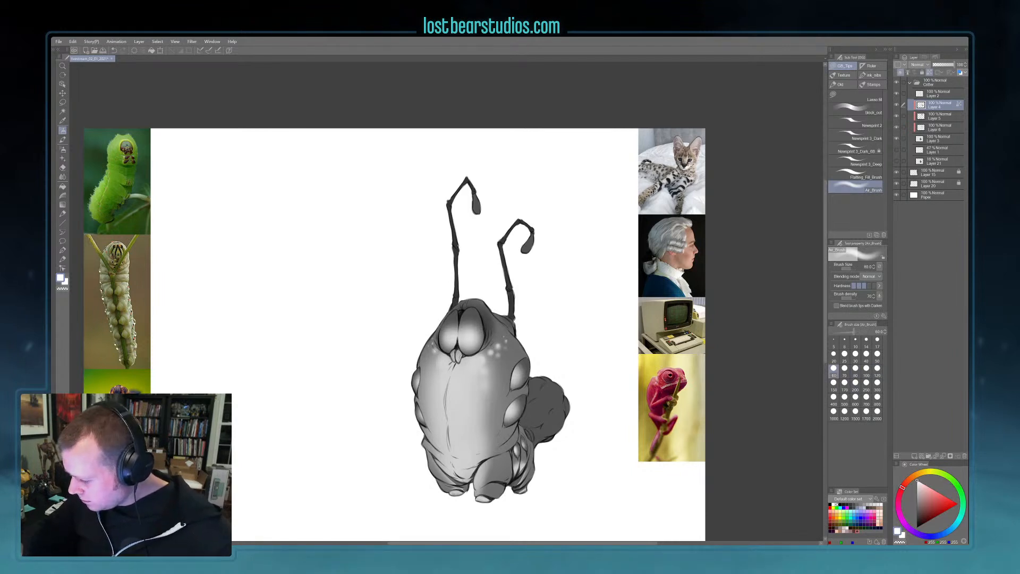
- Enlarge the airbrush to 400 and draw a lasso selection around the rounded tail
key("bracketright")
key("bracketright")
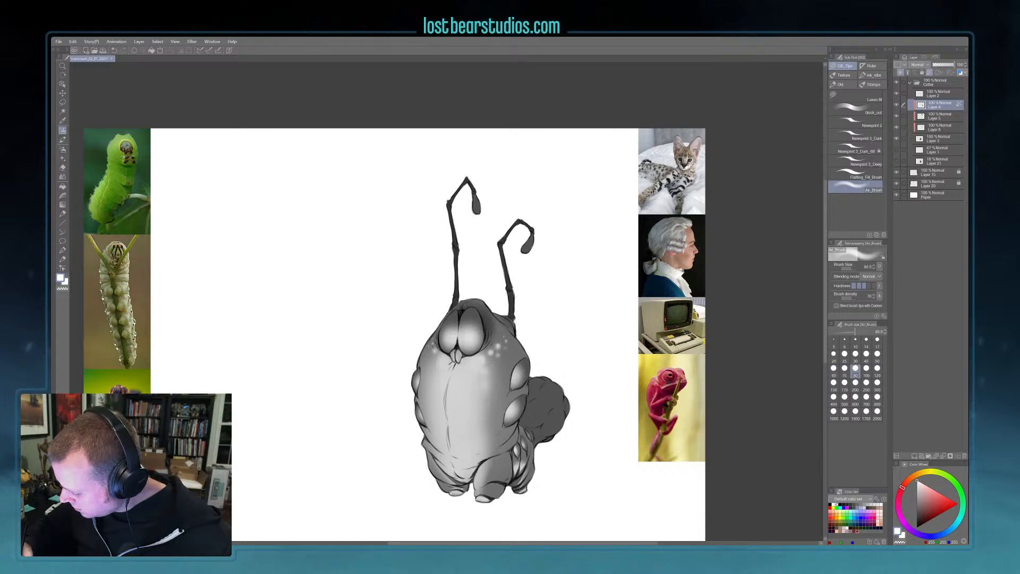
key("bracketright")
key("bracketright")
key("bracketright")
key("bracketright")
key("bracketright")
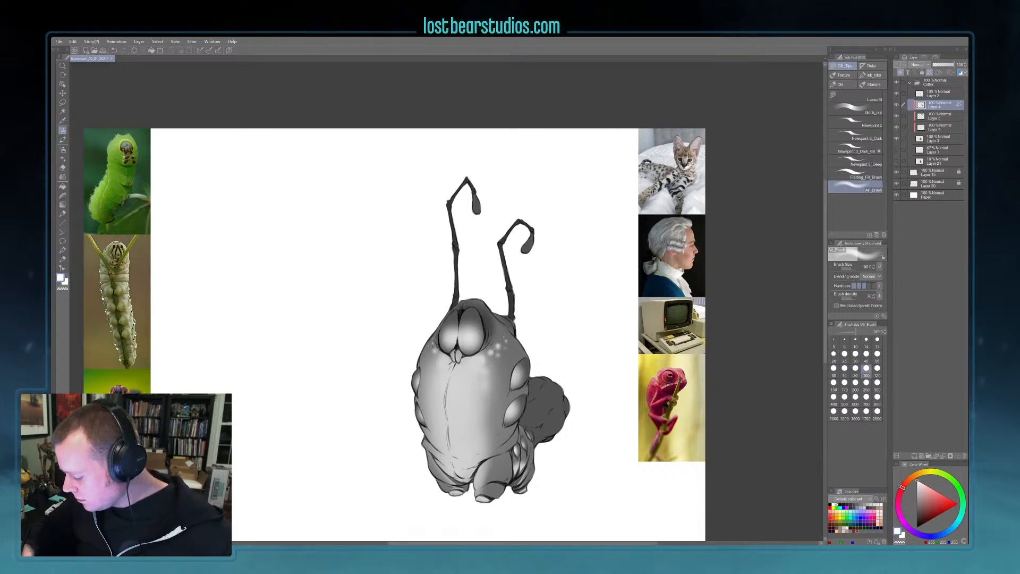
key("bracketright")
key("bracketright")
key("bracketright")
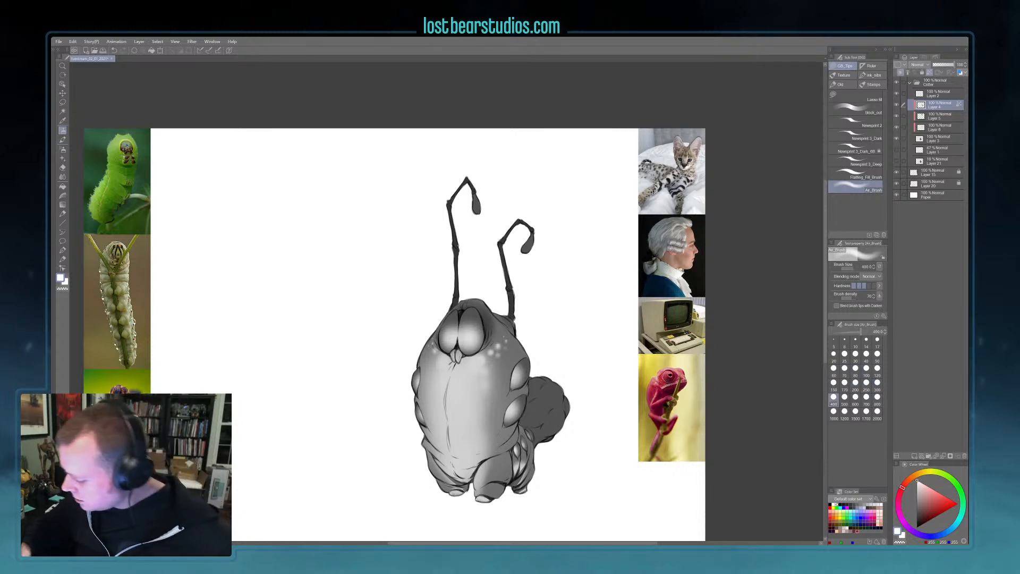
left_click(63, 102)
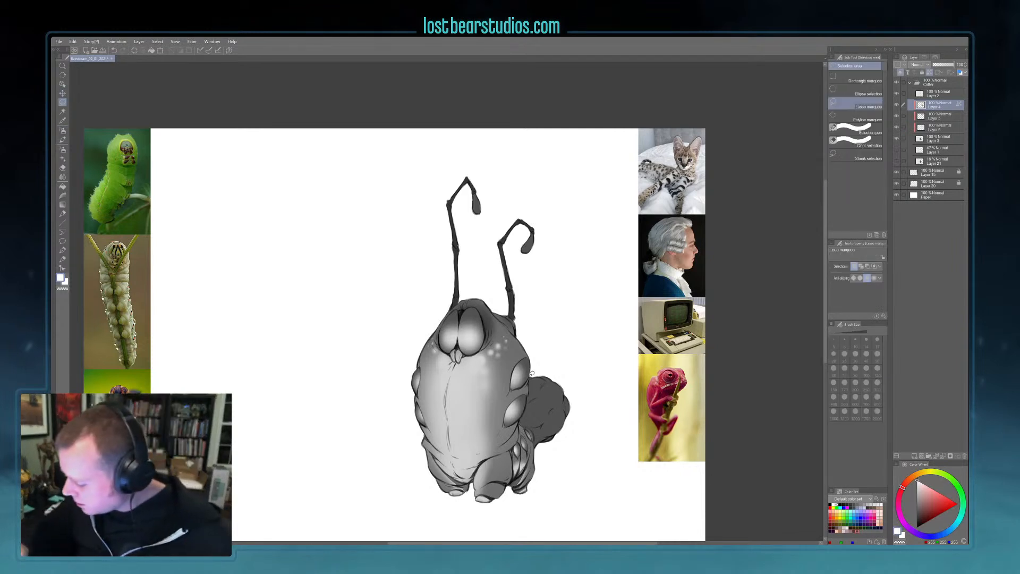
mouse_move(528, 397)
left_mouse_down()
mouse_move(524, 424)
mouse_move(537, 446)
mouse_move(567, 357)
left_mouse_up()
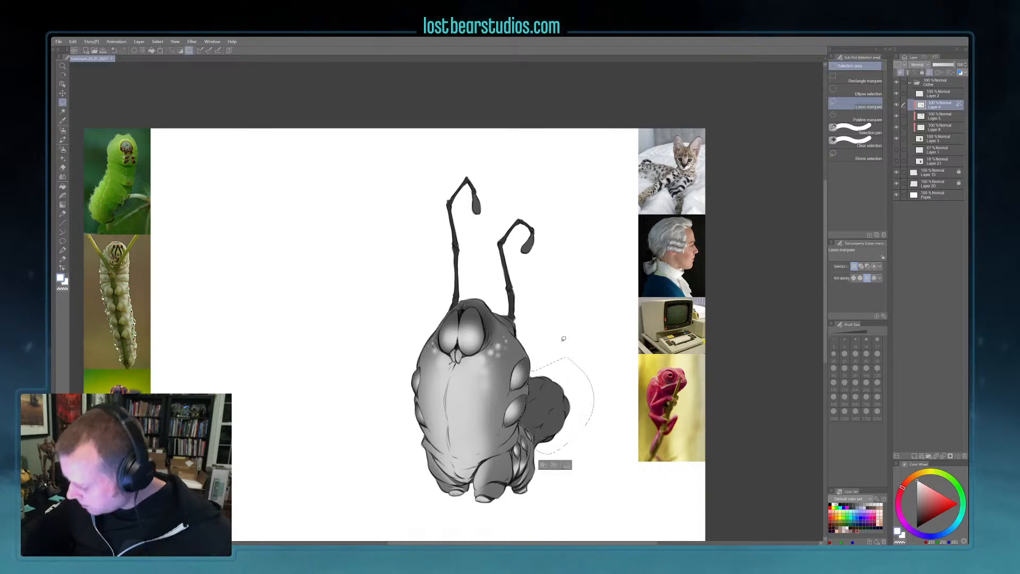
- Airbrush soft white over the rounded tail inside the lasso selection, using sizes 400 and 500
left_click(62, 131)
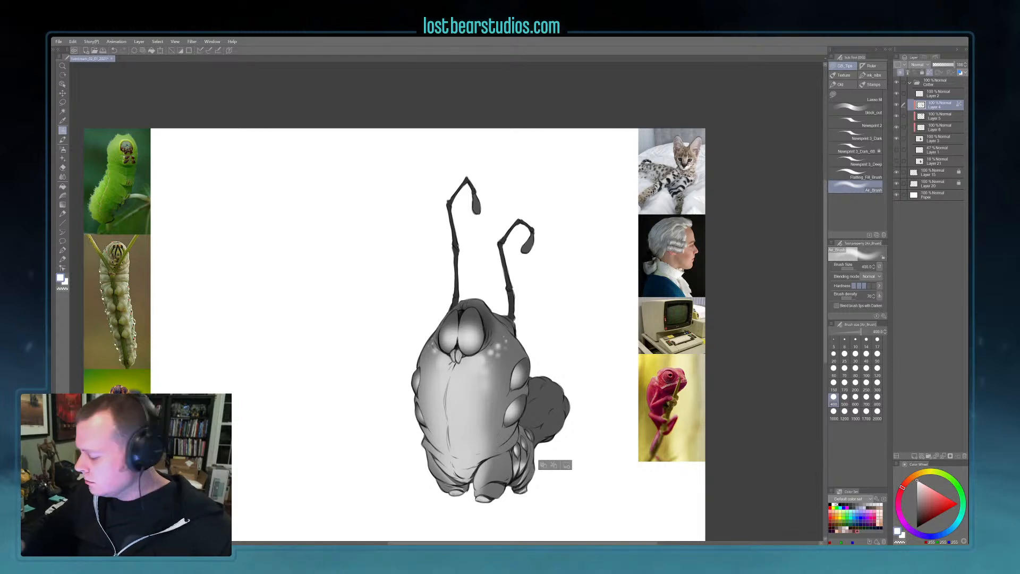
left_click(845, 398)
left_click(833, 398)
left_click_drag(528, 404, 545, 422)
key("]")
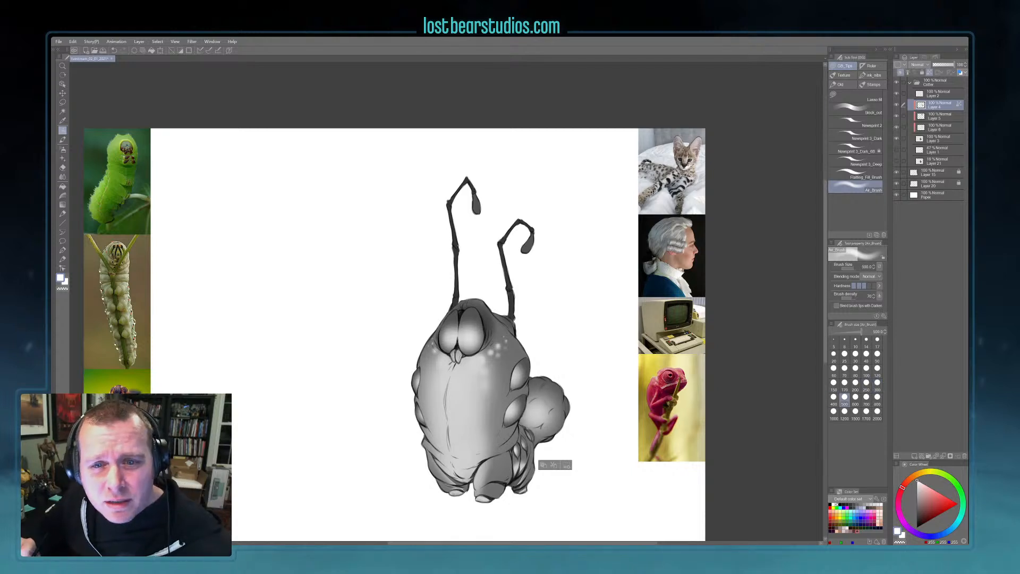
- Reduce the airbrush to 200 and brighten the part of the tail nearest the body
key("bracketleft")
key("bracketleft")
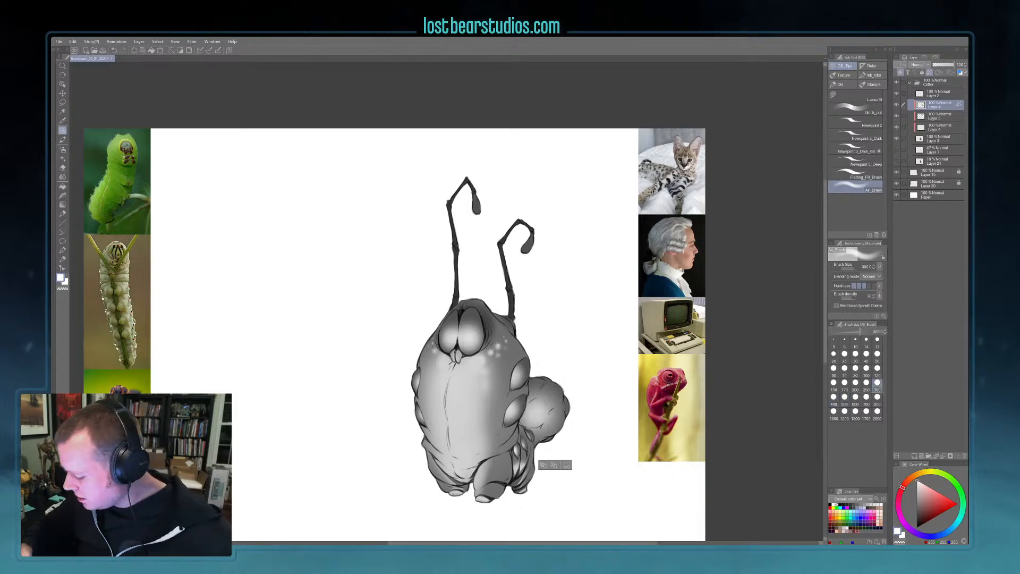
key("bracketleft")
key("bracketleft")
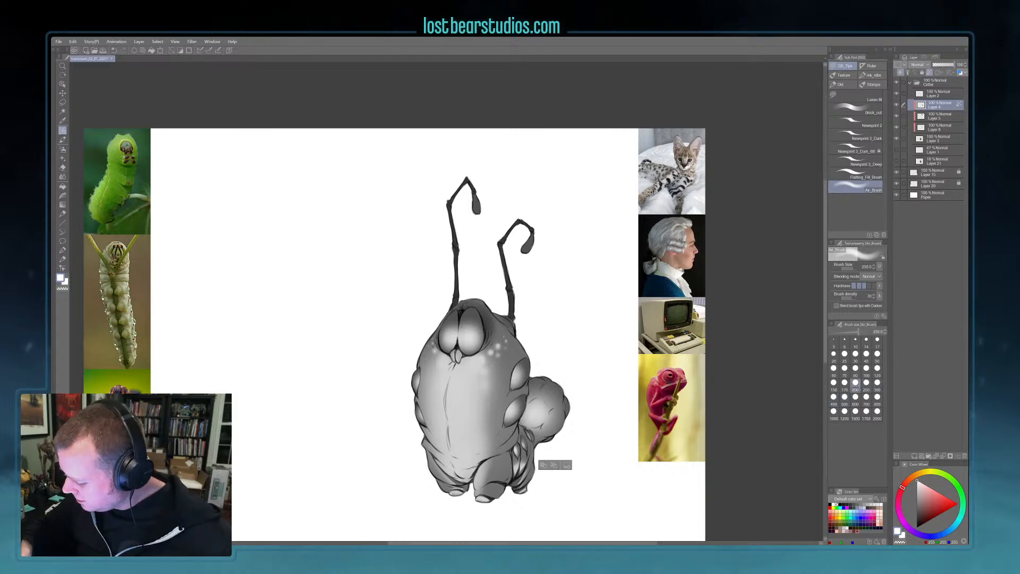
left_click_drag(528, 403, 539, 420)
key("bracketleft")
key("bracketleft")
key("bracketleft")
key("bracketright")
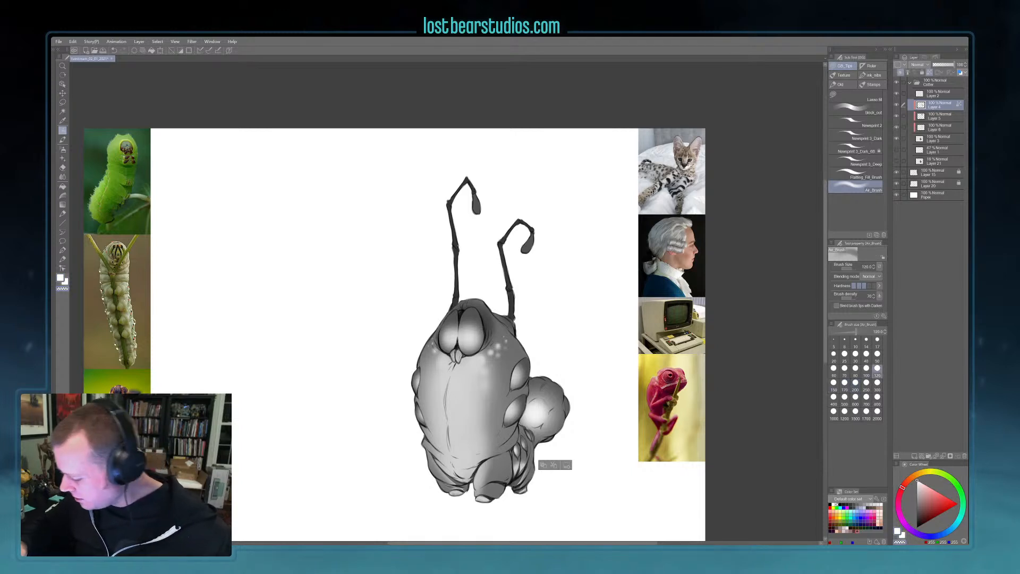
- Airbrush white highlights onto the tail's upper bumps, varying the size between 80 and 150
key("bracketright")
key("bracketleft")
key("bracketleft")
key("bracketleft")
key("bracketright")
key("bracketright")
key("bracketright")
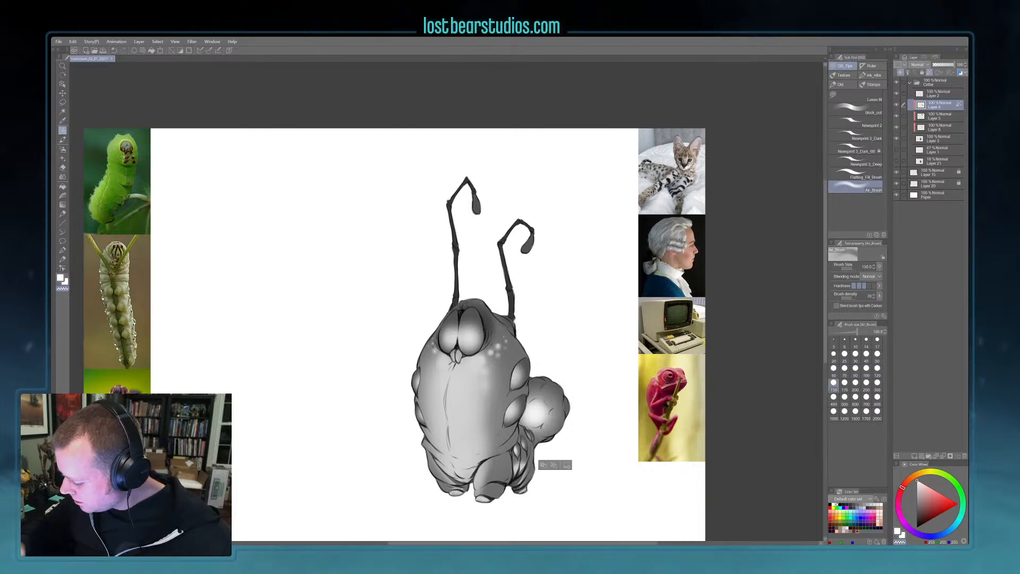
key("bracketleft")
key("bracketleft")
key("bracketleft")
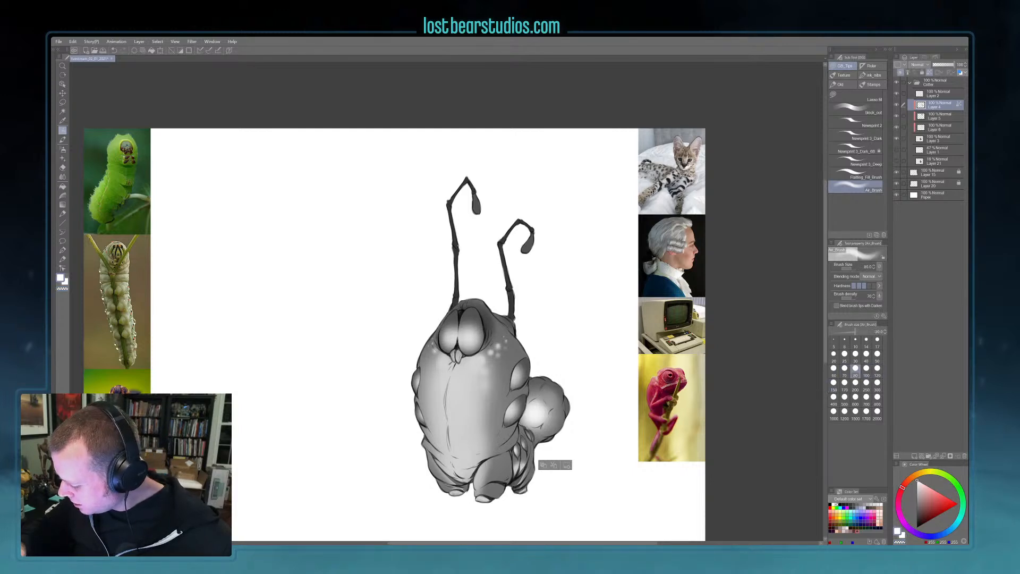
key("bracketright")
key("bracketright")
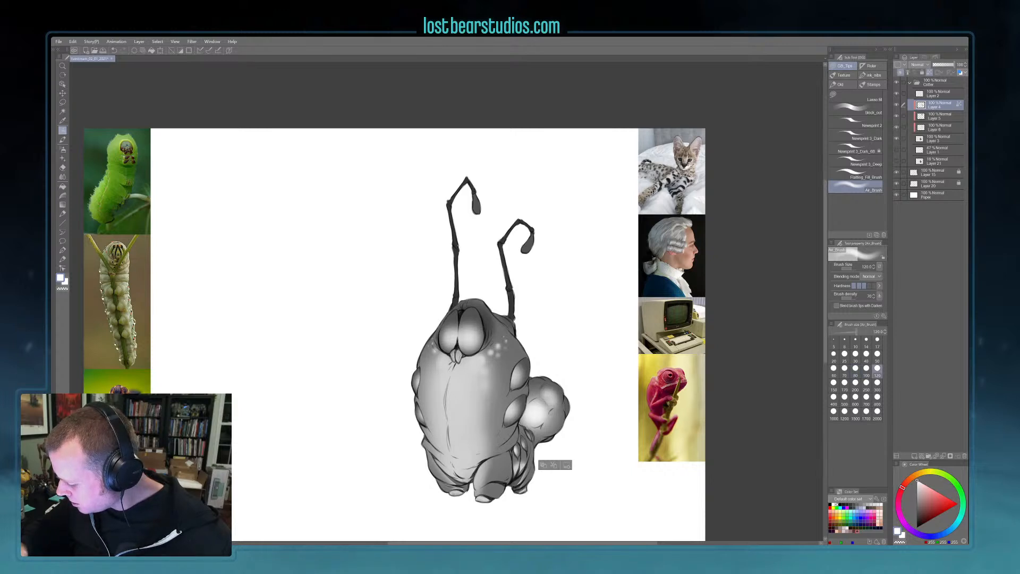
- Lighten the tail's lower bumps with the airbrush at sizes from 80 to 120
key("bracketright")
key("bracketright")
key("bracketleft")
key("bracketleft")
key("bracketleft")
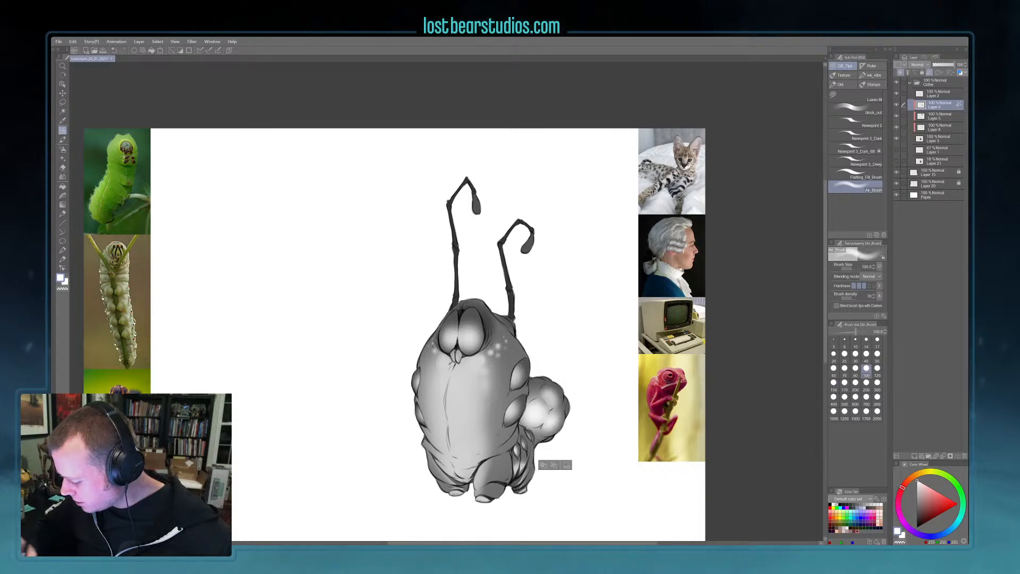
key("bracketleft")
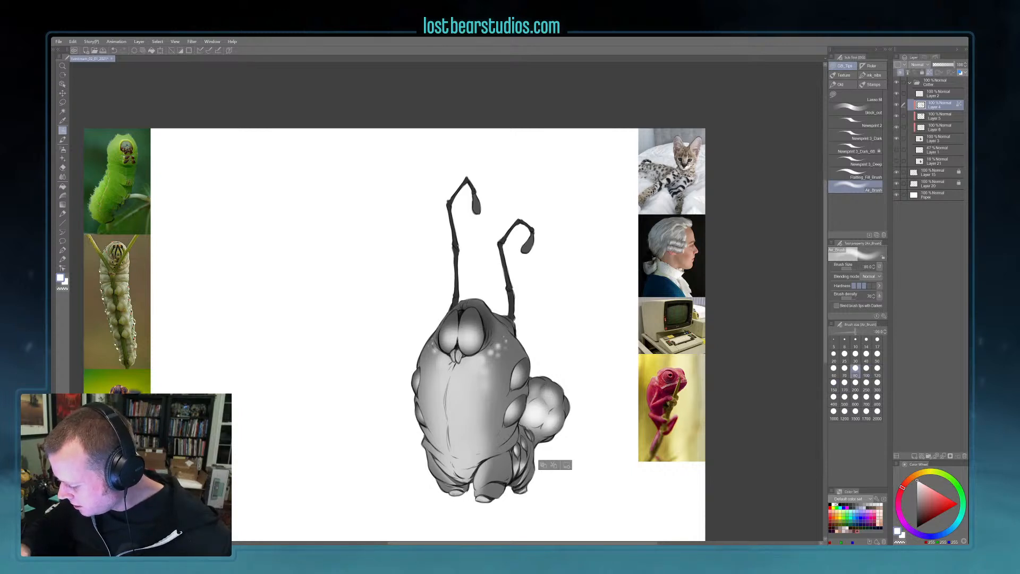
key("bracketright")
key("bracketright")
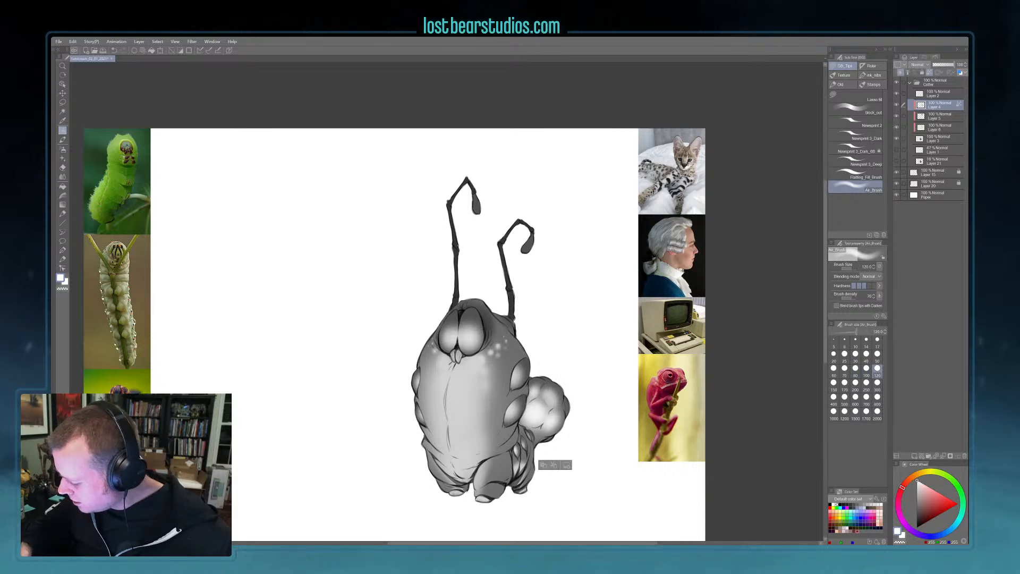
- Refine the highlights on the tail's small outer bumps with the airbrush at sizes from 40 to 80
key("bracketleft")
key("bracketleft")
key("bracketleft")
key("bracketleft")
key("bracketleft")
key("bracketleft")
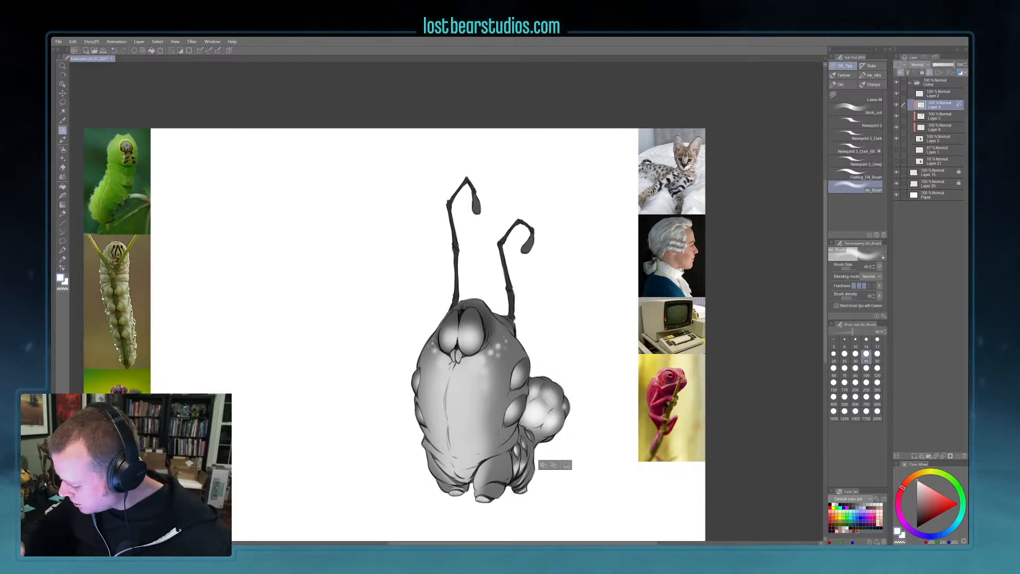
key("bracketright")
key("bracketright")
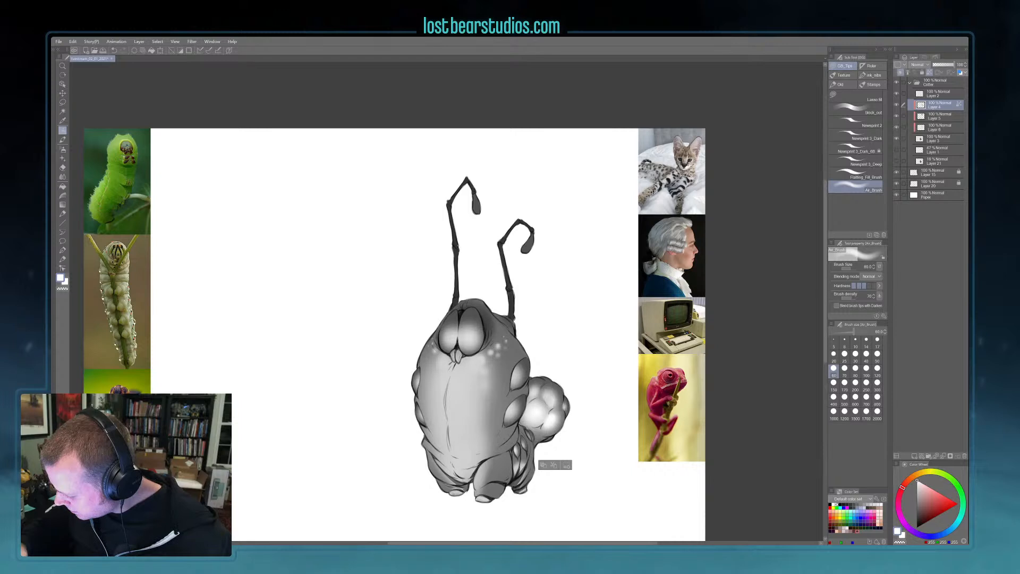
key("bracketright")
key("bracketright")
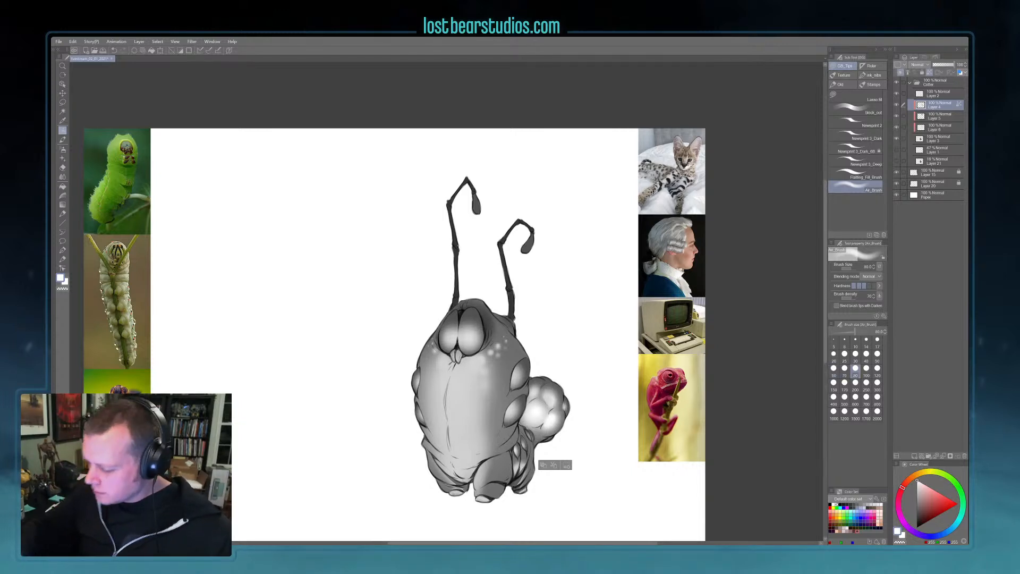
- Clear the selection and brighten the white glow in both large eyes, using airbrush sizes up to 150
key("ctrl+d")
key("bracketright")
key("bracketright")
key("bracketright")
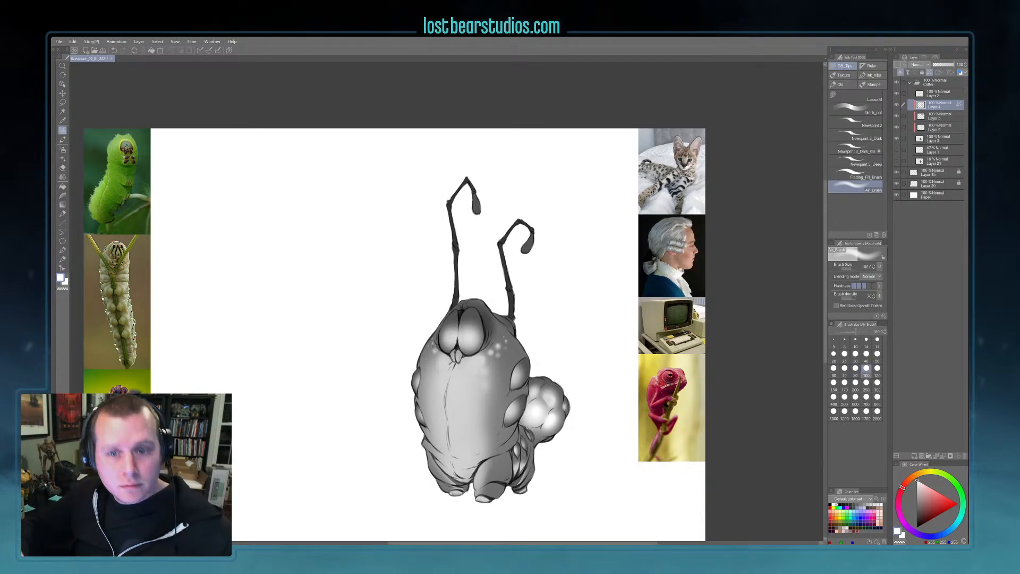
key("bracketleft")
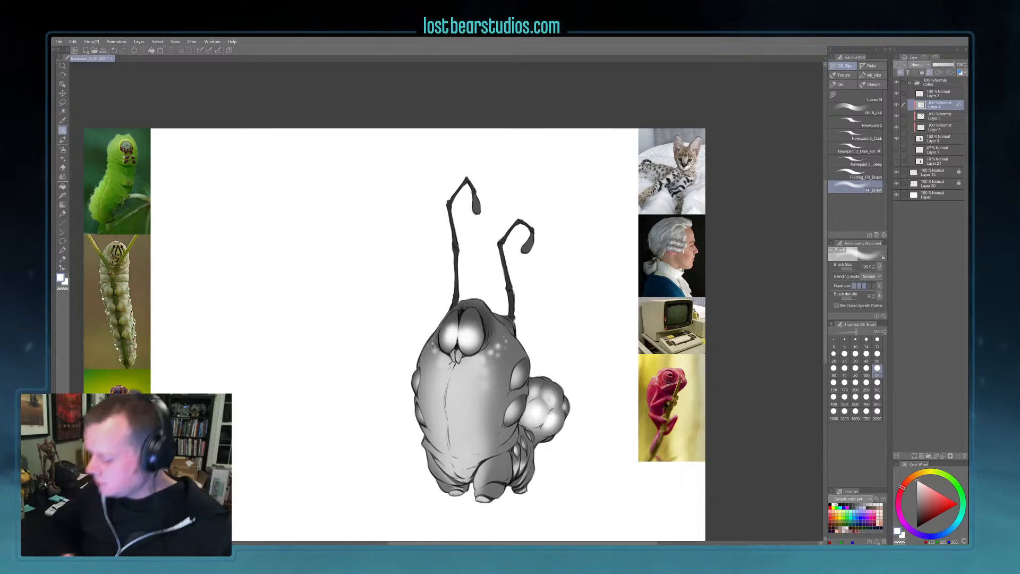
key("bracketright")
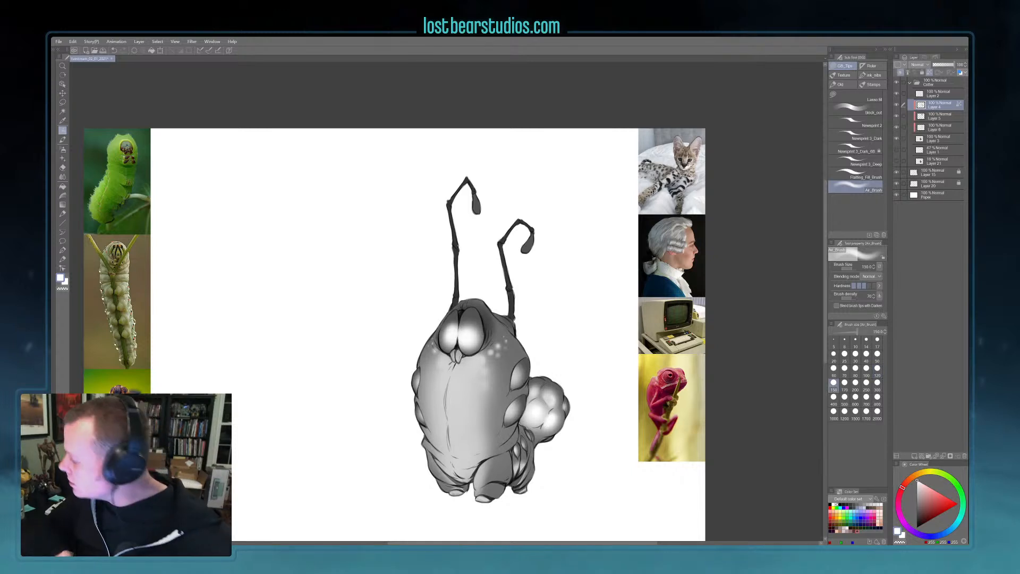
key("bracketleft")
key("bracketleft")
key("bracketleft")
key("bracketleft")
key("bracketleft")
key("bracketleft")
key("bracketleft")
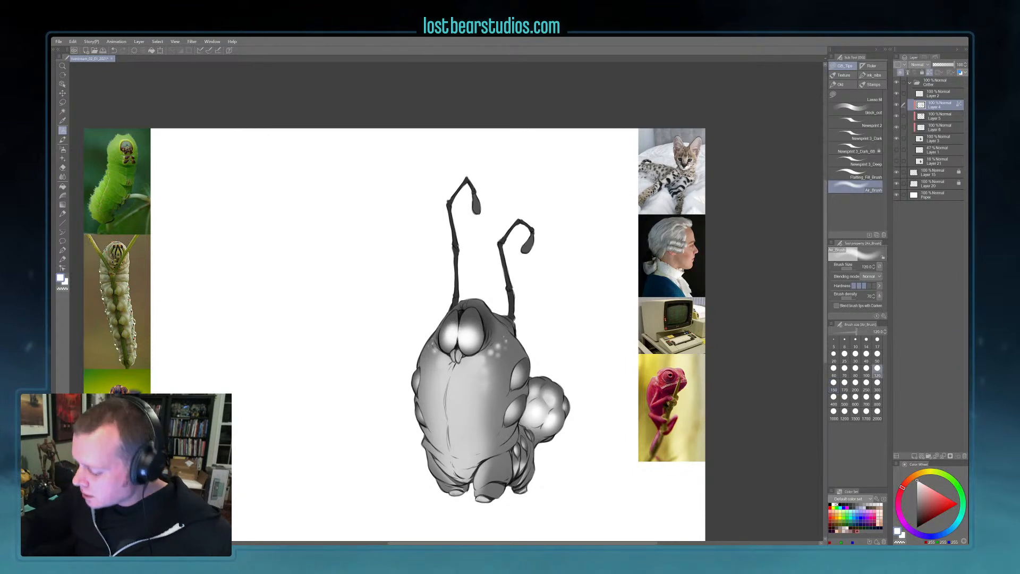
key("bracketright")
key("bracketright")
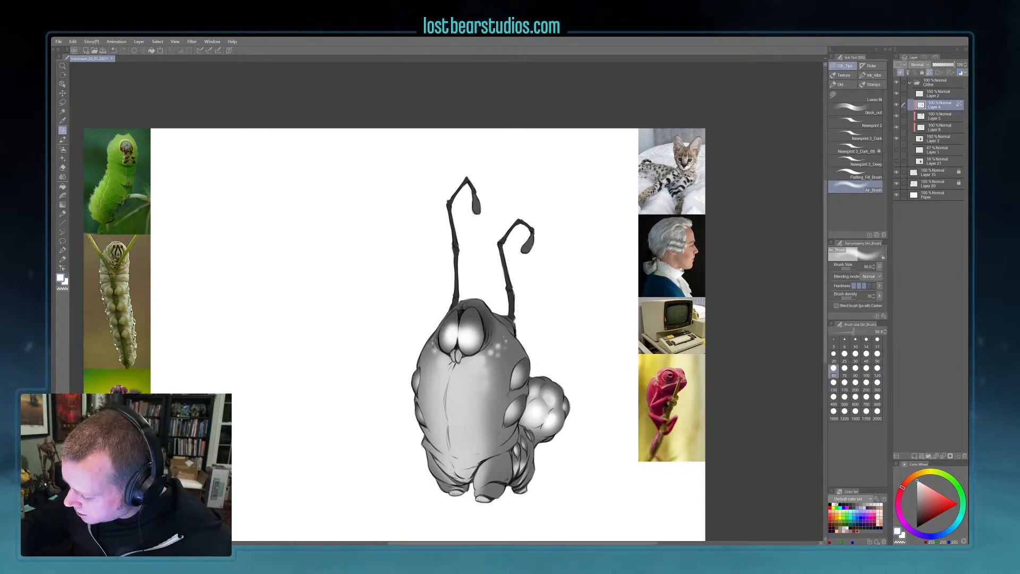
- Paint thin white highlights along the rims of the large eyes with the airbrush at sizes from 17 to 60
key("bracketleft")
key("bracketleft")
key("bracketleft")
key("bracketleft")
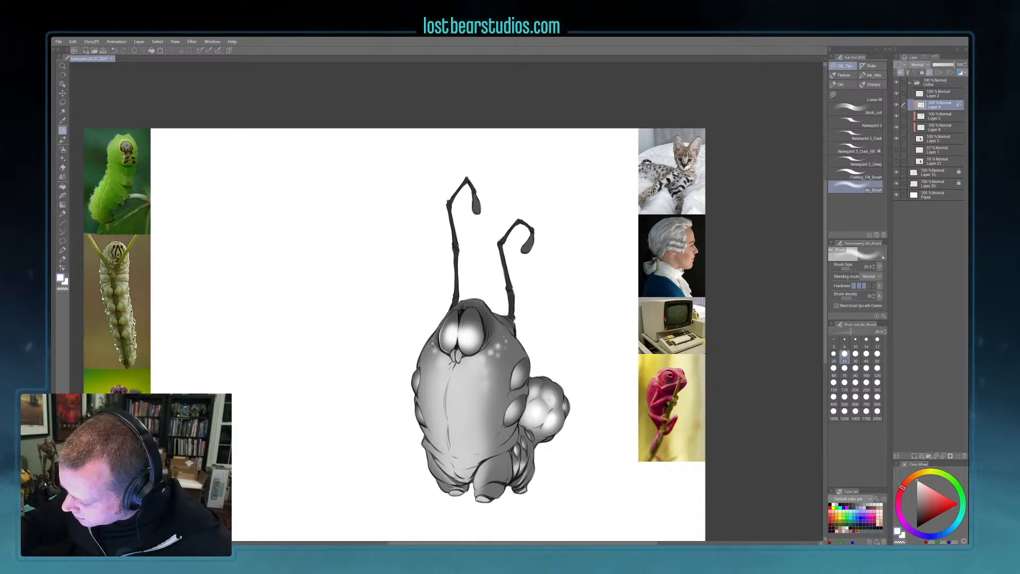
key("bracketleft")
key("bracketleft")
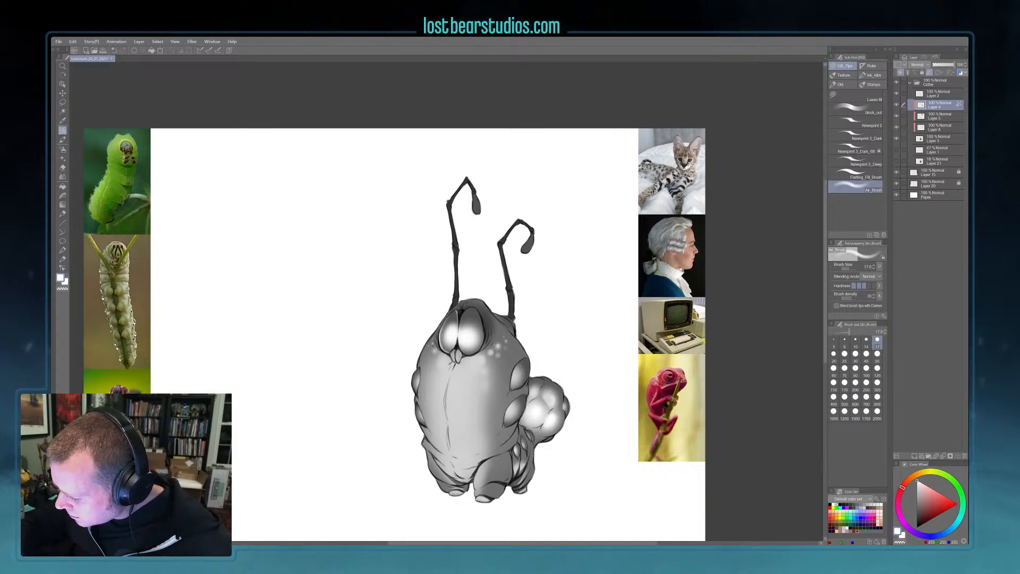
key("bracketright")
key("bracketright")
key("bracketright")
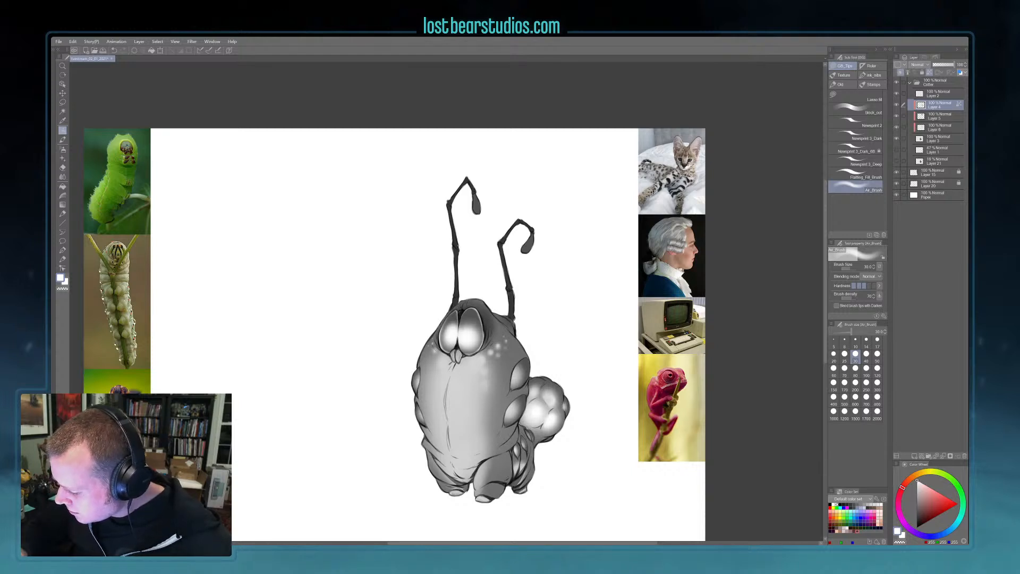
key("]")
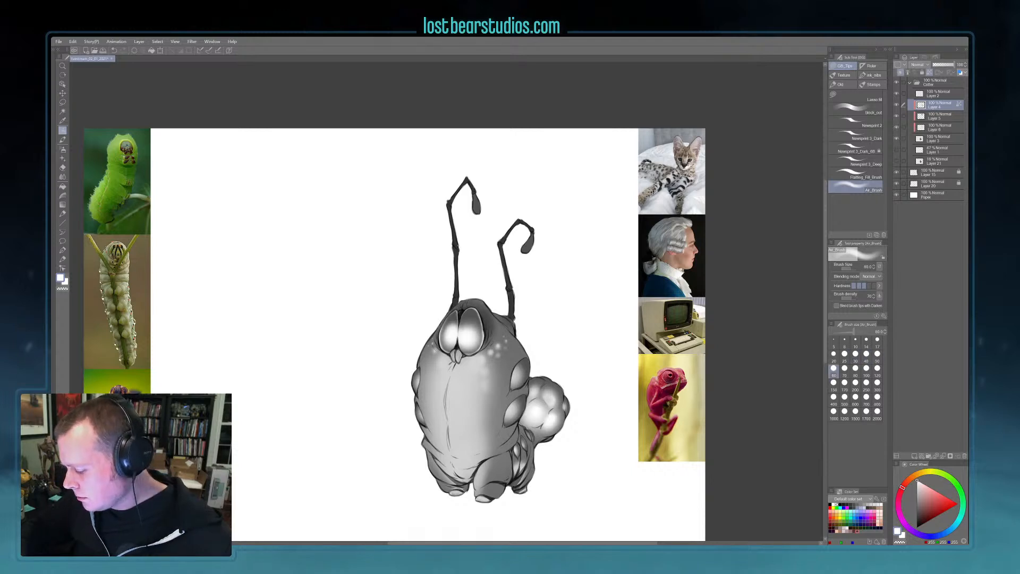
key("bracketleft")
key("bracketleft")
key("bracketleft")
key("bracketleft")
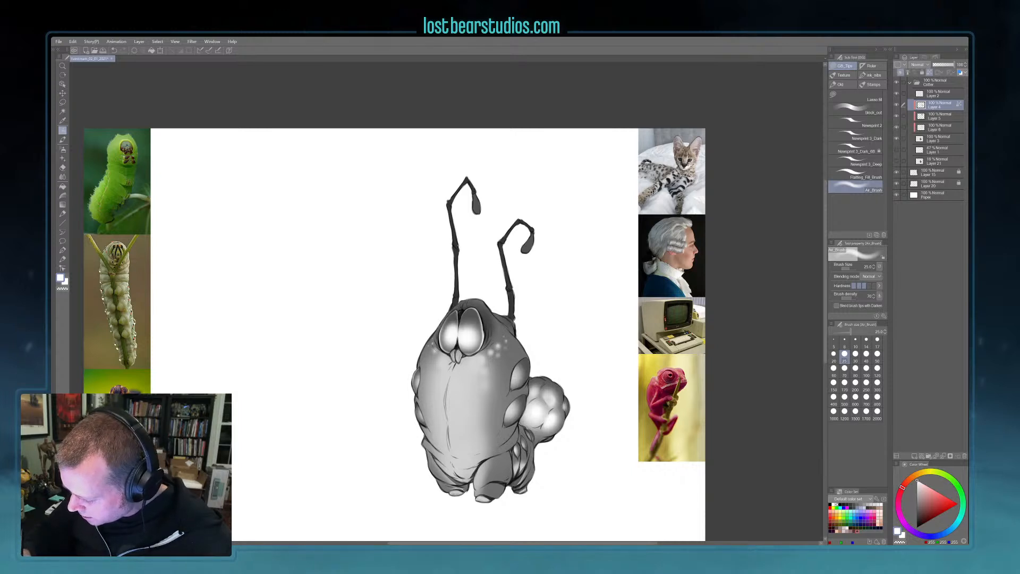
- Enlarge the airbrush to 100 and lighten the drooping tips of both antennae, reducing the size to 40
key("bracketright")
key("bracketright")
key("bracketright")
key("bracketright")
key("bracketright")
key("bracketright")
key("bracketright")
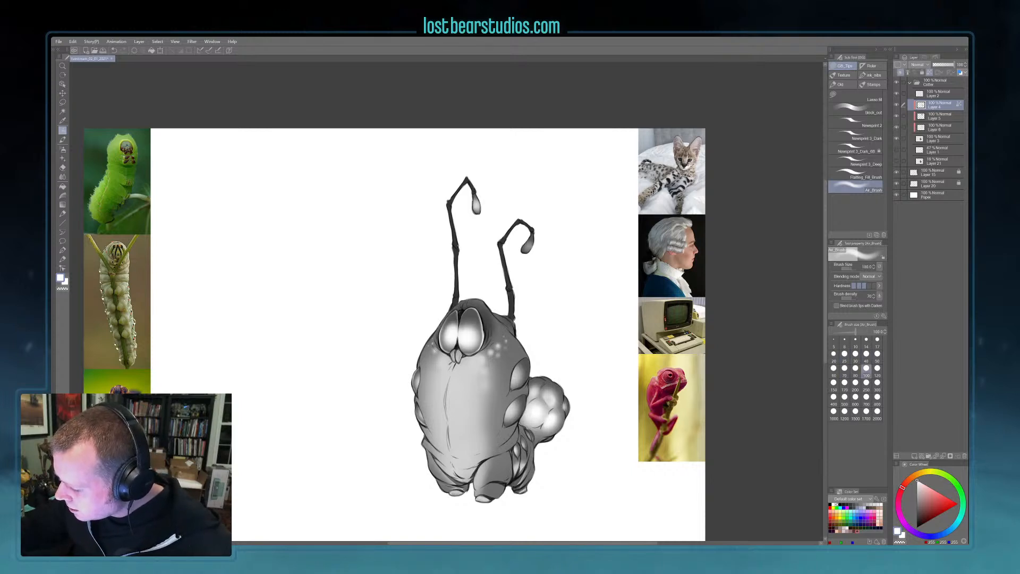
key("bracketleft")
key("bracketleft")
key("bracketleft")
key("bracketleft")
key("bracketleft")
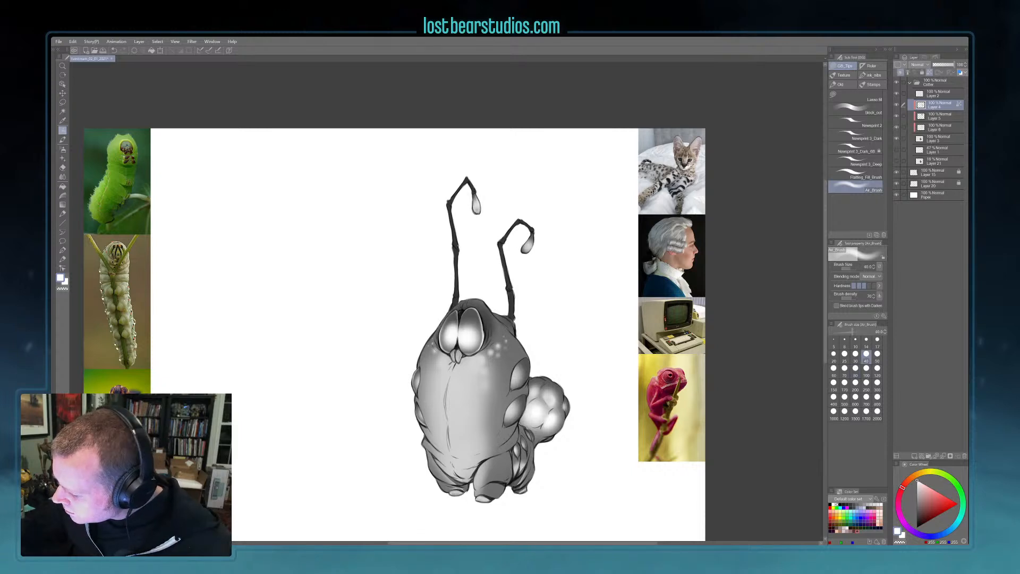
- Refine the light shading on the antenna tips, reducing the airbrush to 25
key("bracketright")
key("bracketright")
key("bracketright")
key("bracketleft")
key("bracketleft")
key("bracketleft")
key("bracketleft")
key("bracketleft")
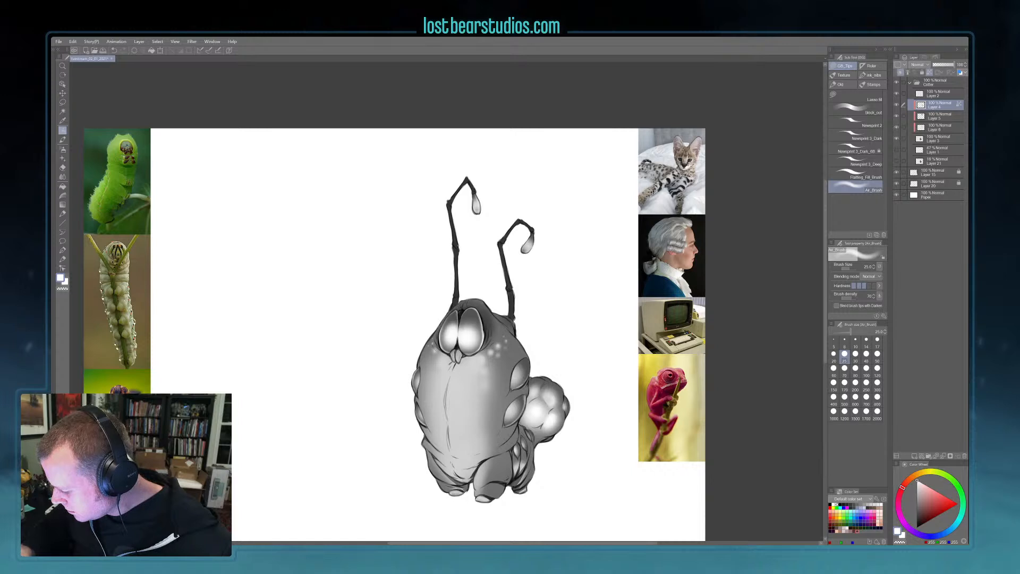
- Set the airbrush to 17 and paint a thin white rim highlight along the tail's outer lower edge
key("bracketright")
key("bracketright")
key("bracketright")
key("bracketright")
key("bracketright")
key("bracketright")
key("bracketright")
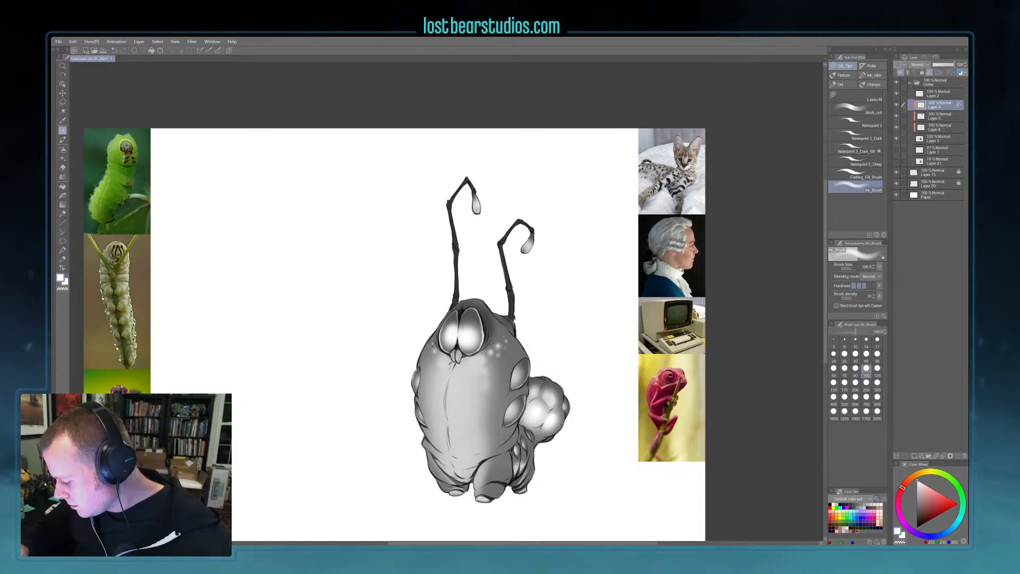
key("bracketleft")
key("bracketleft")
key("bracketleft")
key("bracketleft")
key("bracketleft")
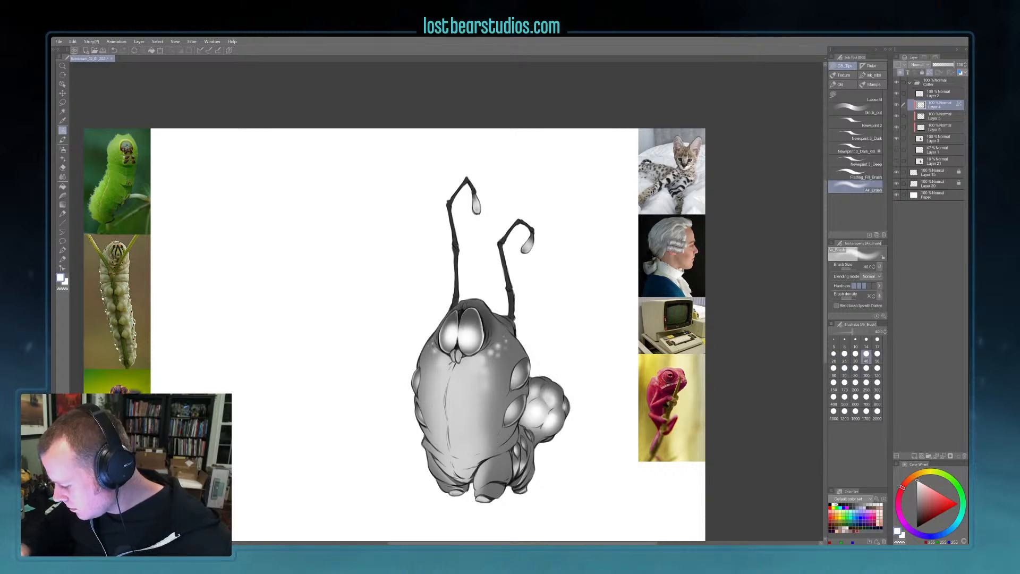
key("bracketleft")
key("bracketleft")
key("bracketleft")
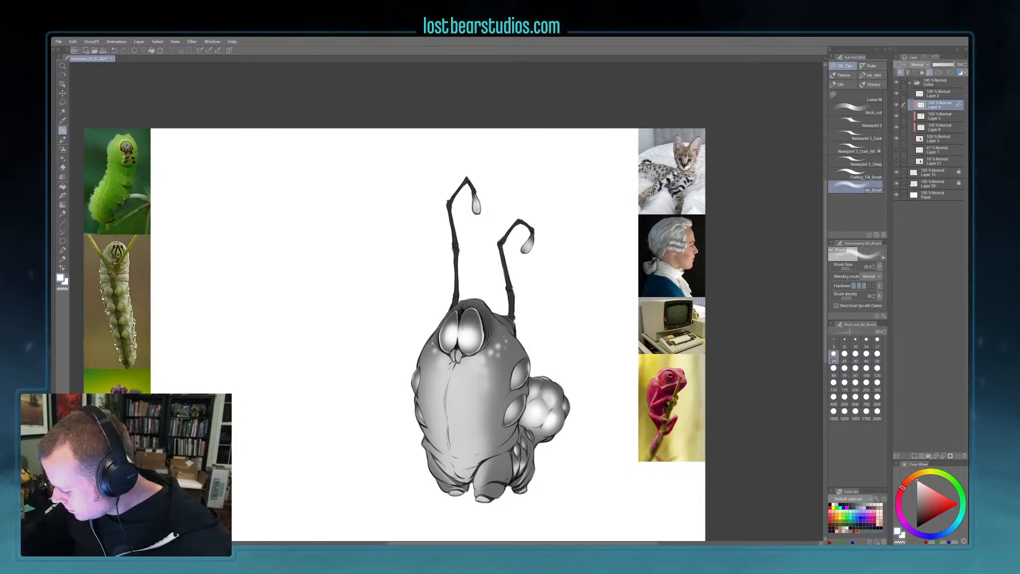
key("bracketleft")
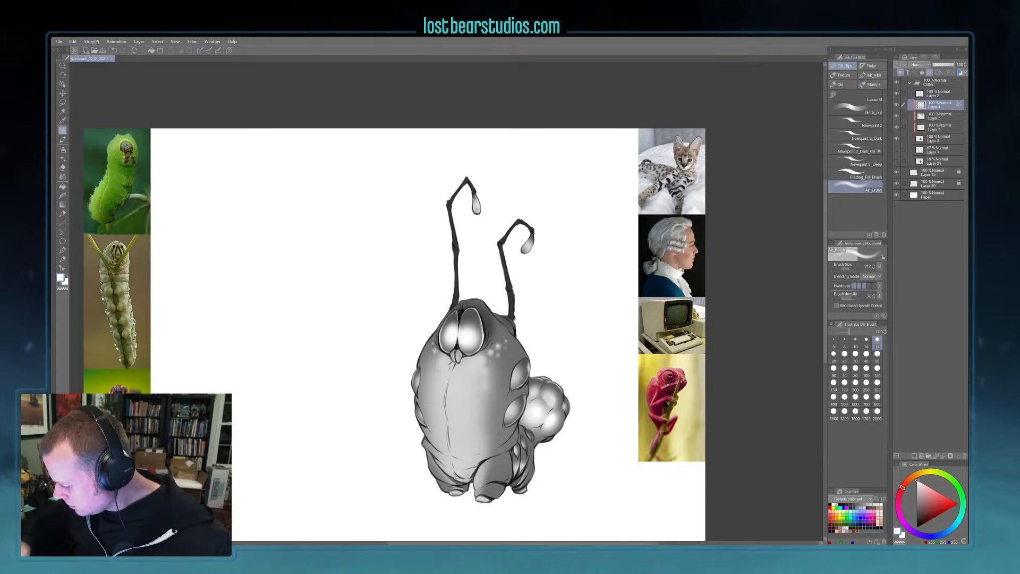
left_click_drag(565, 412, 549, 434)
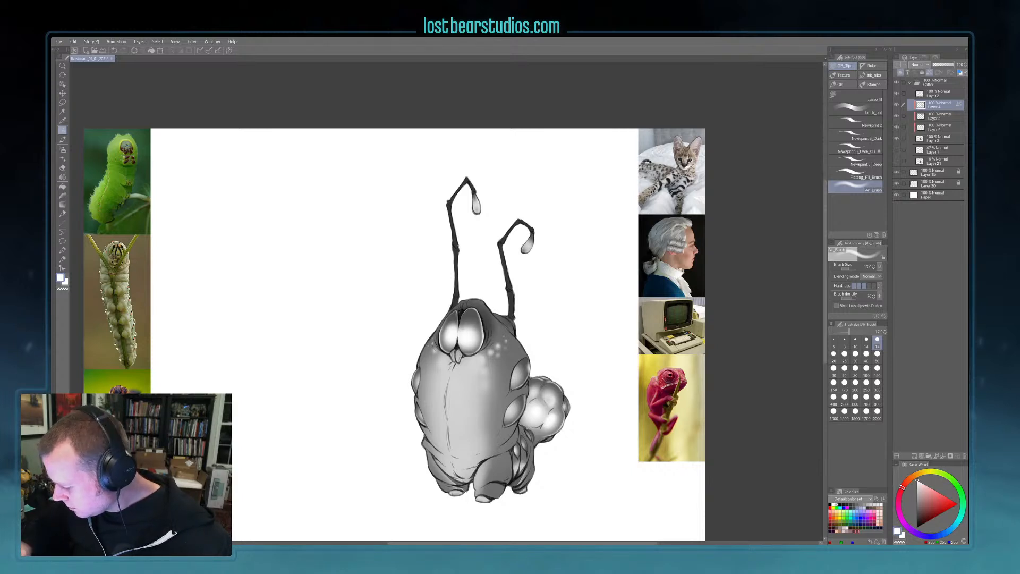
- Reduce the airbrush to 14 and add a small white glint to the upper part of the right-hand eye
key("bracketright")
key("bracketright")
key("bracketright")
key("bracketright")
key("bracketright")
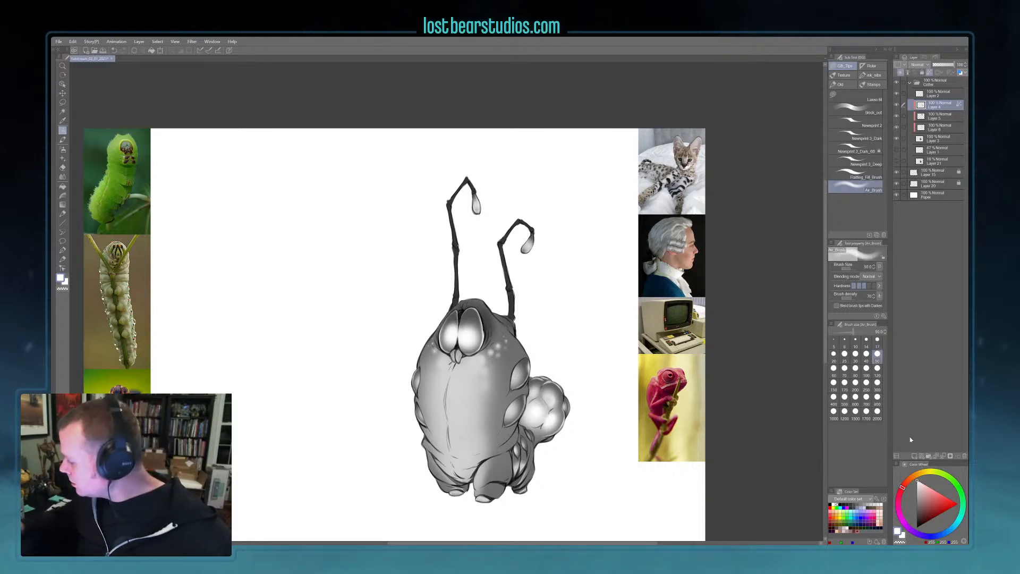
key("bracketleft")
key("bracketleft")
key("bracketleft")
key("bracketleft")
key("bracketleft")
key("bracketleft")
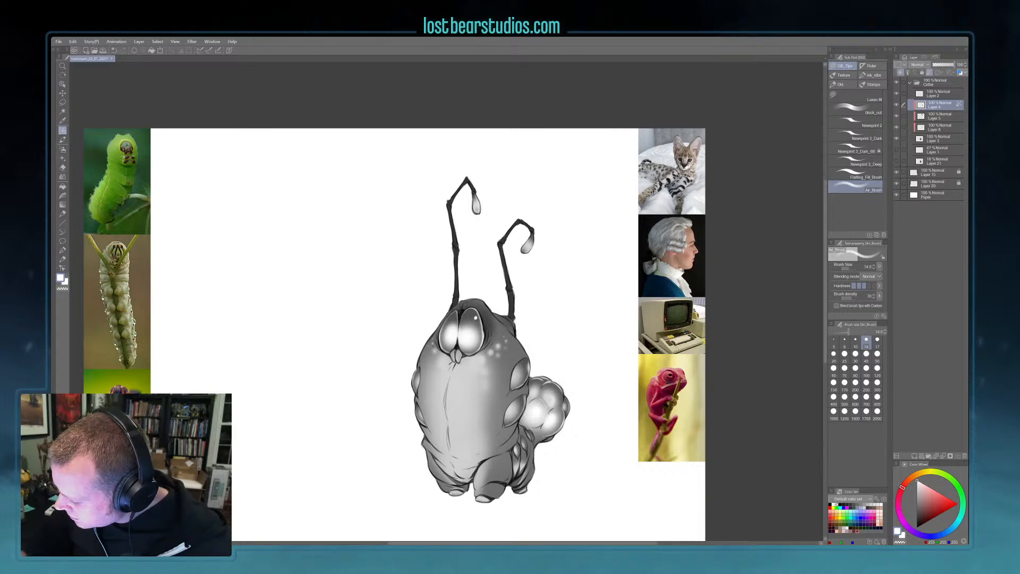
- Add small white glints to the upper part of the eyes, varying the airbrush size between 50 and 10
key("bracketright")
key("bracketright")
key("bracketright")
key("bracketright")
key("bracketright")
key("bracketright")
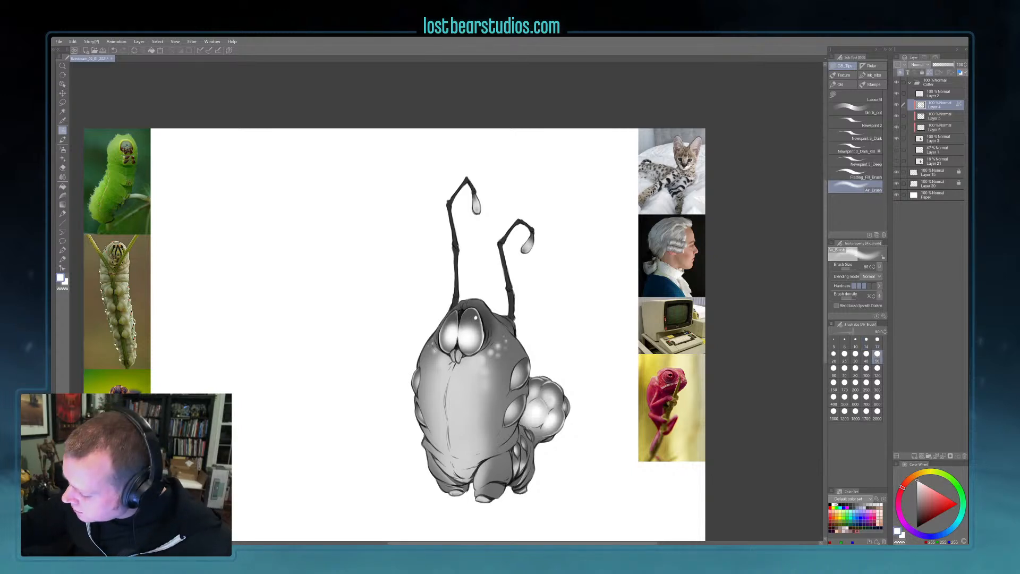
key("bracketleft")
key("bracketleft")
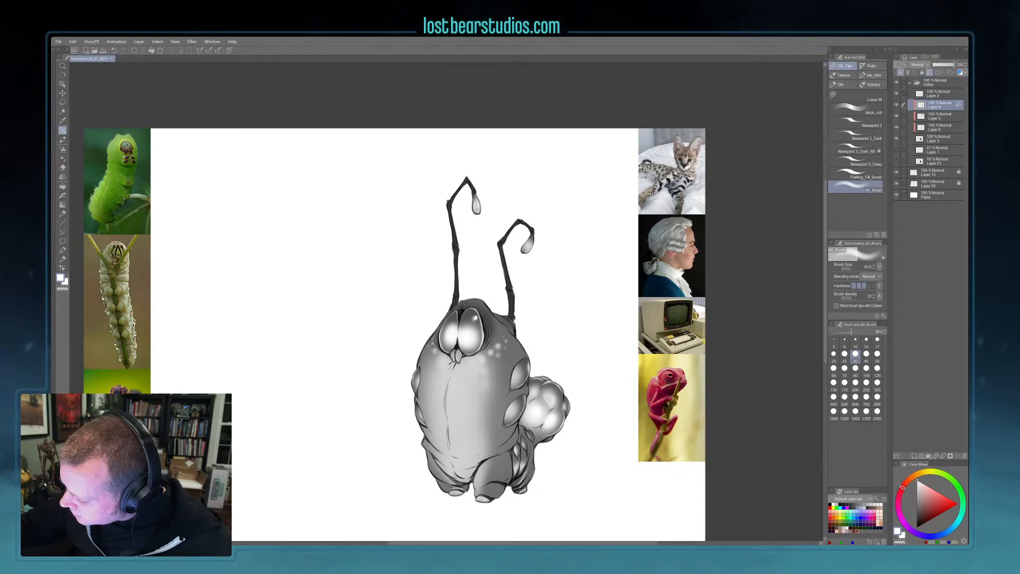
key("bracketleft")
key("bracketleft")
key("bracketleft")
key("bracketleft")
key("bracketleft")
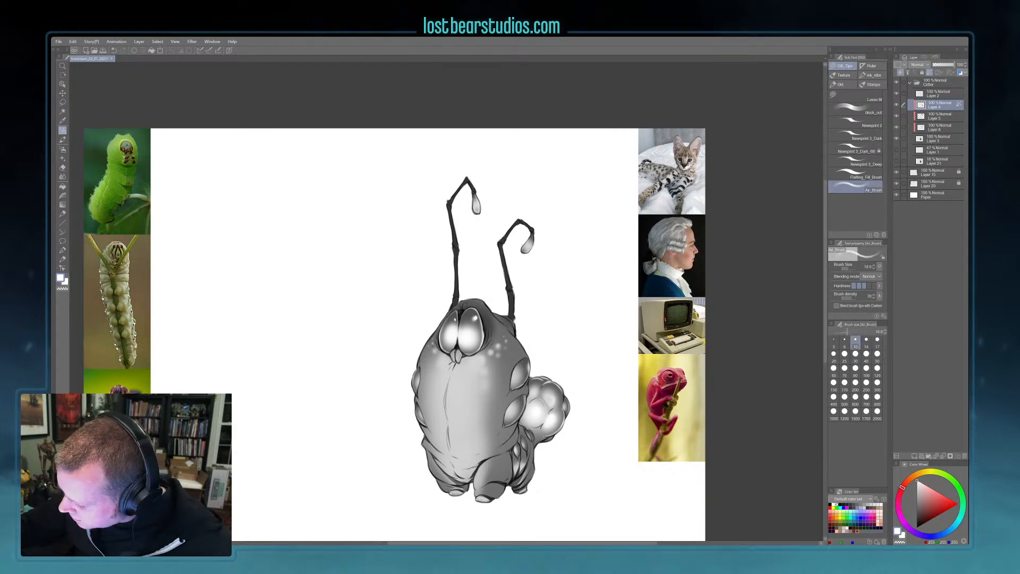
- Refine the white eye glints with the airbrush at sizes 20 to 25
key("bracketright")
key("bracketright")
key("bracketright")
key("bracketright")
key("bracketright")
key("bracketright")
key("bracketright")
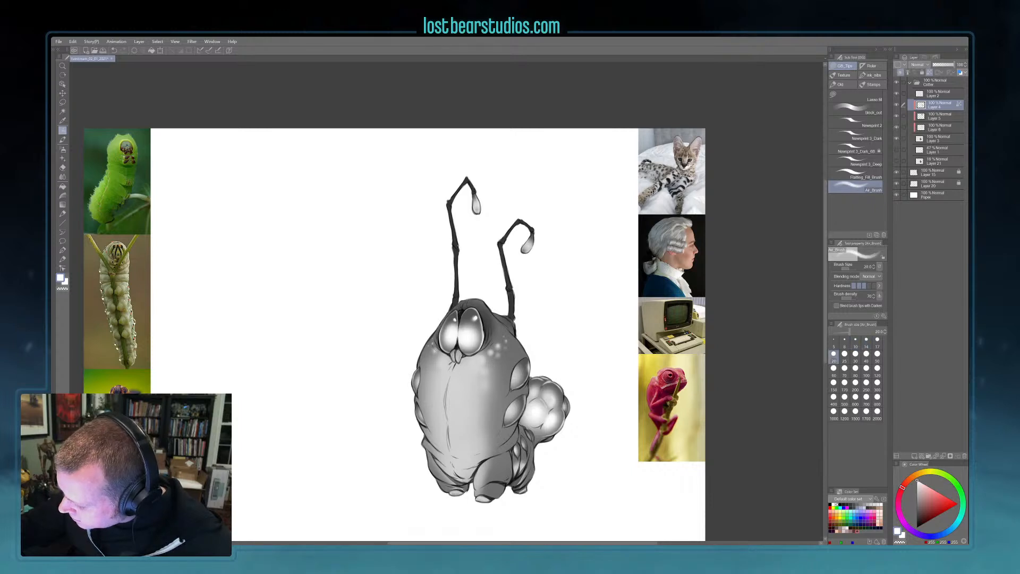
key("bracketleft")
key("bracketleft")
key("bracketleft")
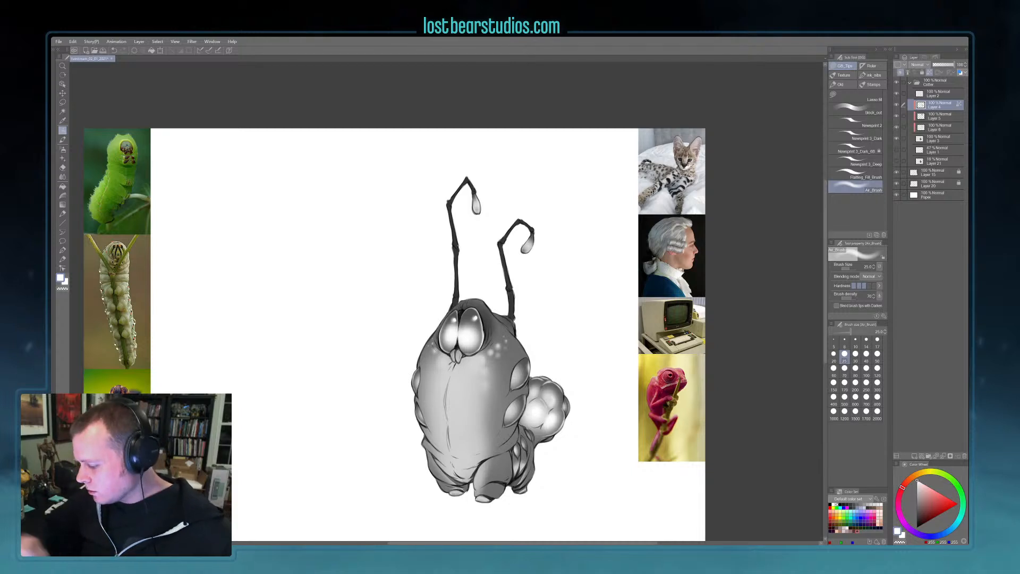
- Reduce the airbrush to 10 to 17 and dot small white glints onto the large spots on the creature's right-hand flank
key("bracketleft")
key("bracketleft")
key("bracketleft")
key("bracketleft")
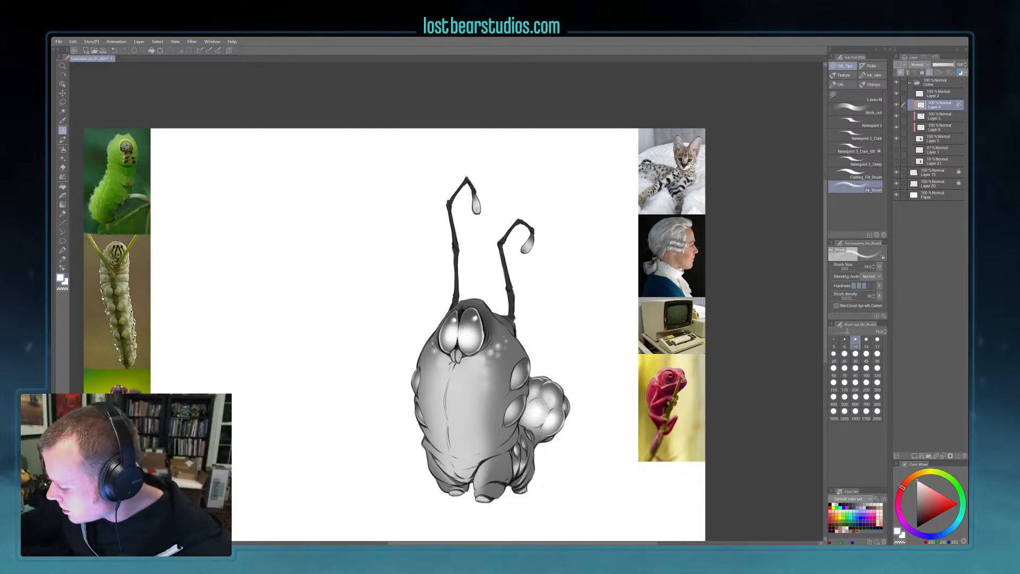
key("bracketright")
key("bracketright")
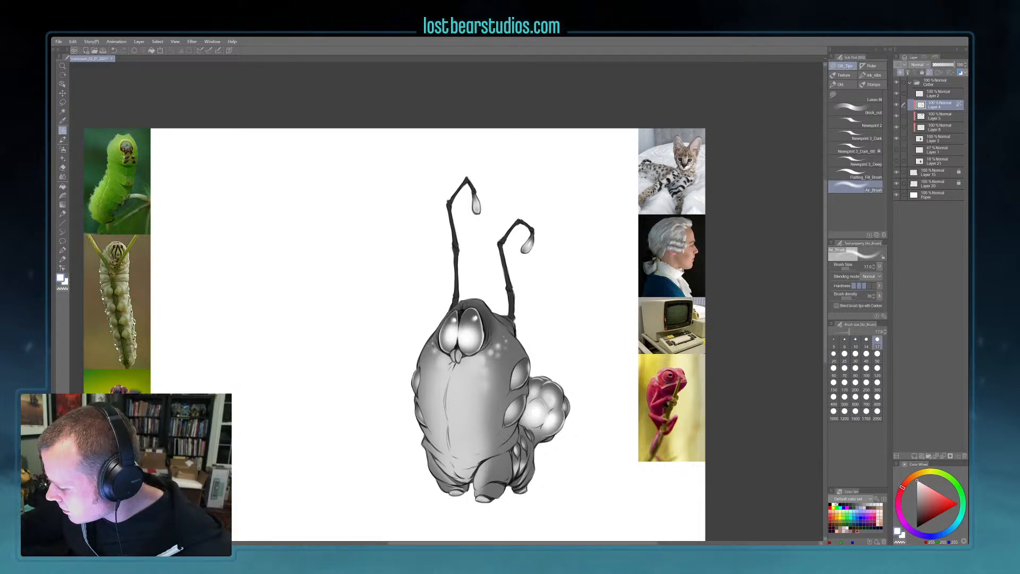
key("bracketleft")
- Strengthen the glints on the flank spots, varying the airbrush between 20 and 40
key("bracketright")
key("bracketright")
key("bracketright")
key("bracketright")
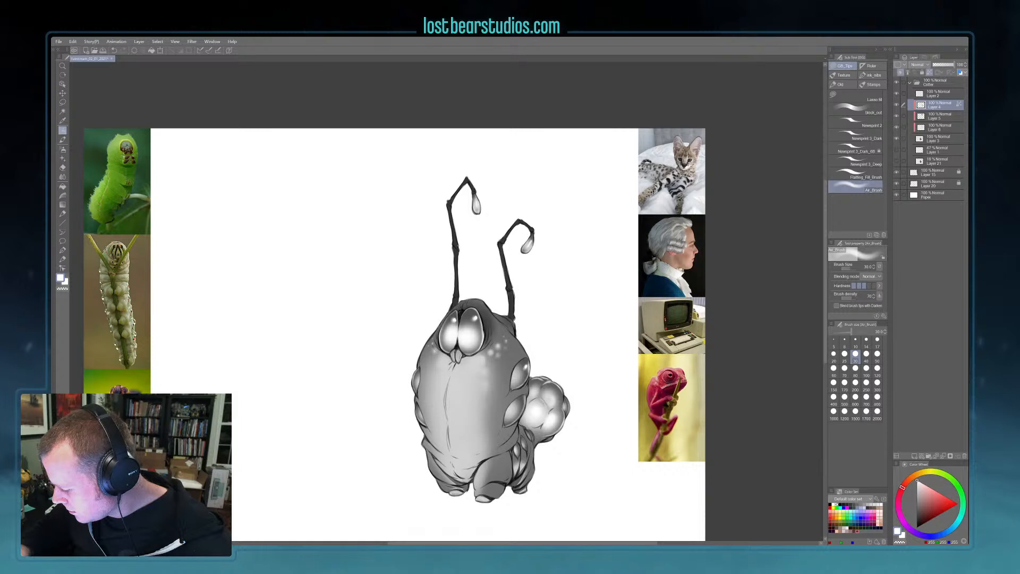
key("bracketleft")
key("bracketleft")
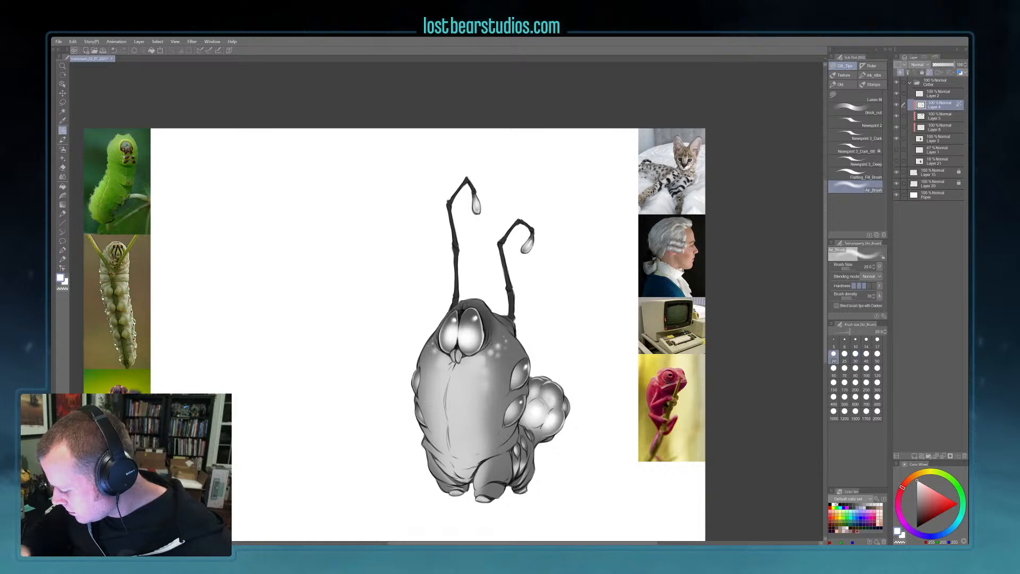
key("bracketright")
key("bracketright")
key("bracketright")
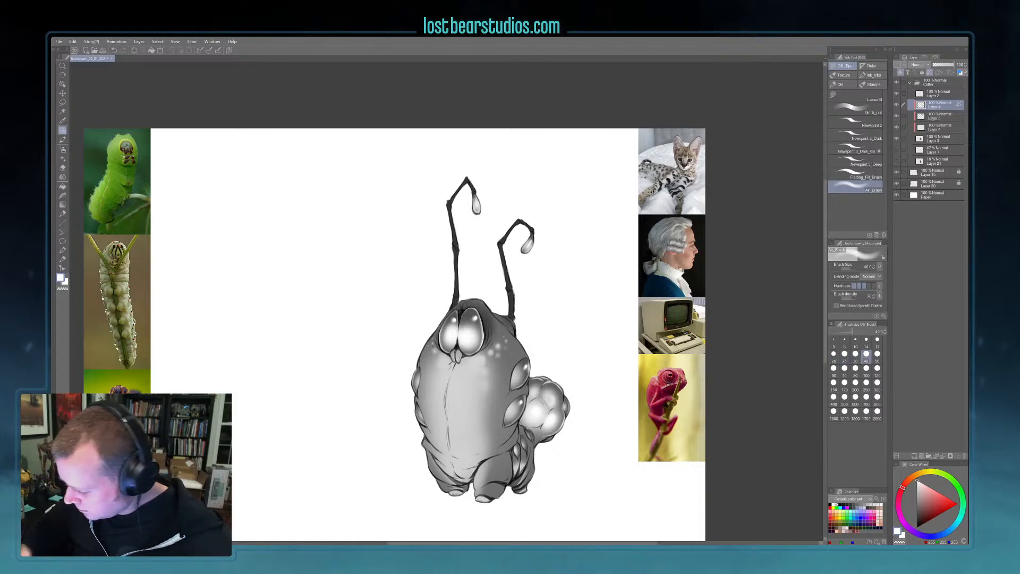
key("bracketleft")
key("bracketleft")
key("bracketleft")
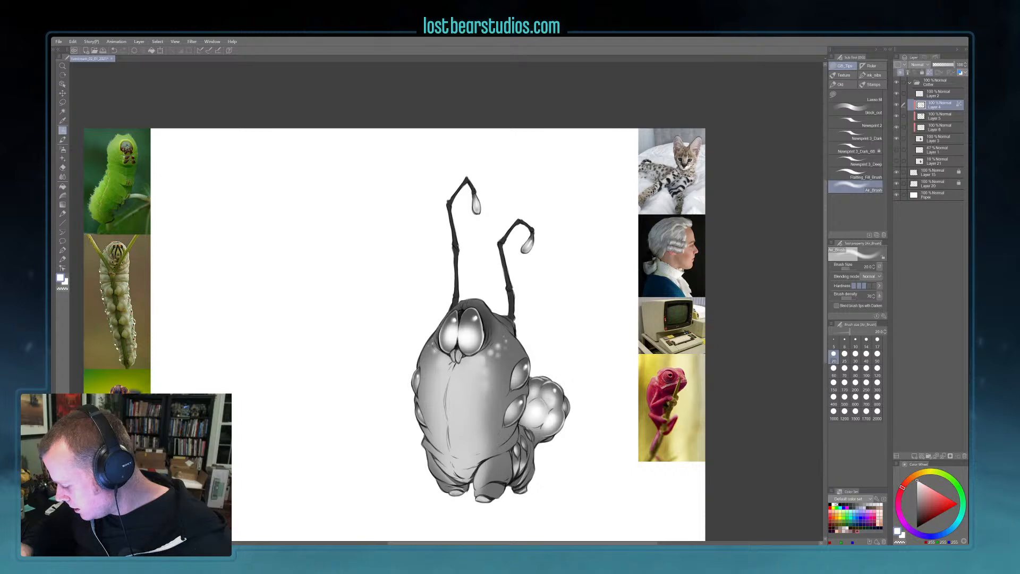
- Soften the highlights around the side spots, varying the airbrush between 70 and 30
key("bracketright")
key("bracketright")
key("bracketright")
key("bracketright")
key("bracketright")
key("bracketright")
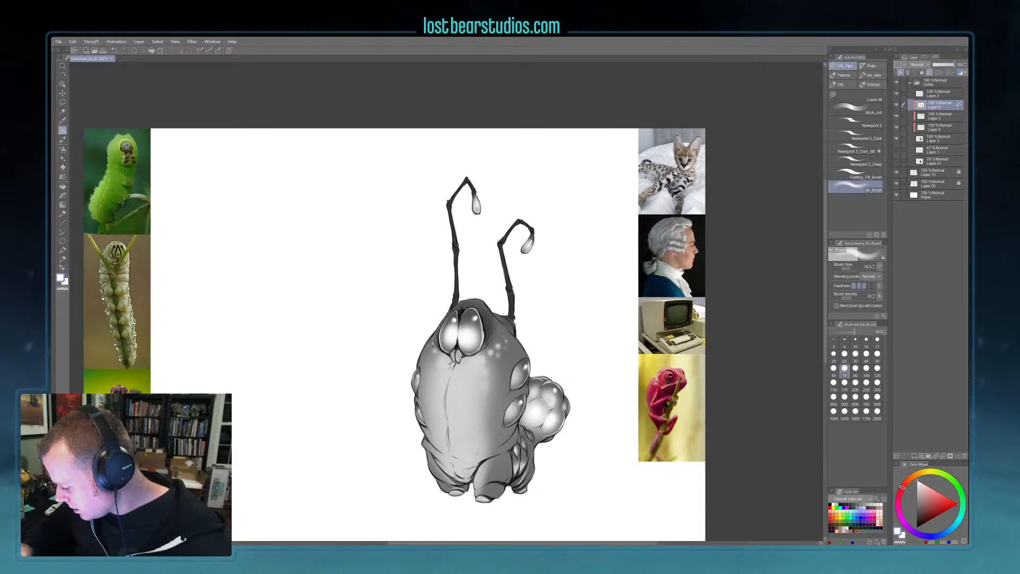
key("bracketleft")
key("bracketleft")
key("bracketleft")
key("bracketleft")
key("bracketleft")
key("bracketleft")
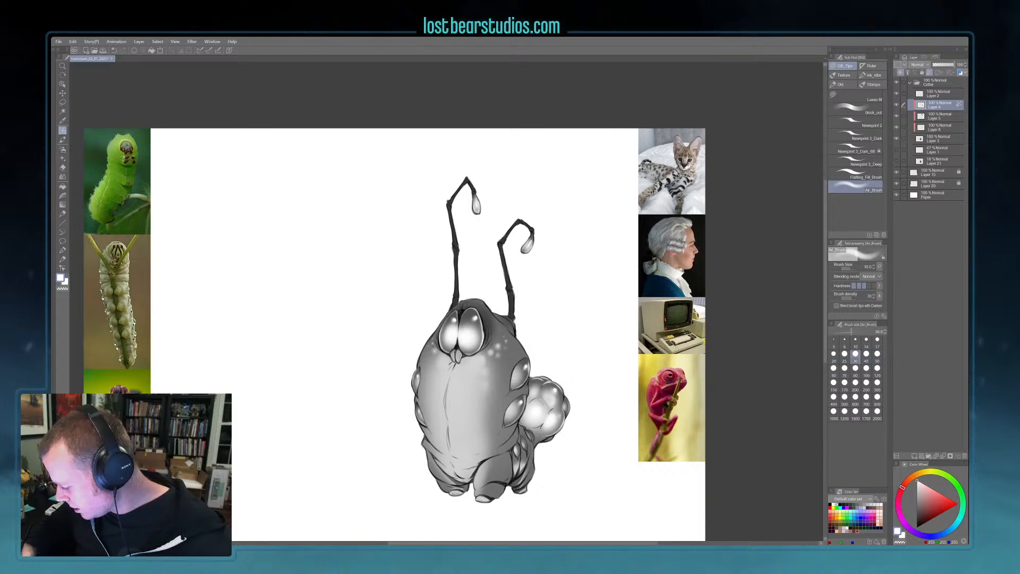
- Reduce the airbrush from 25 to 10 and add fine white glints to the tail lobes and the small lower back spots
key("bracketright")
key("bracketright")
key("bracketright")
key("bracketleft")
key("bracketleft")
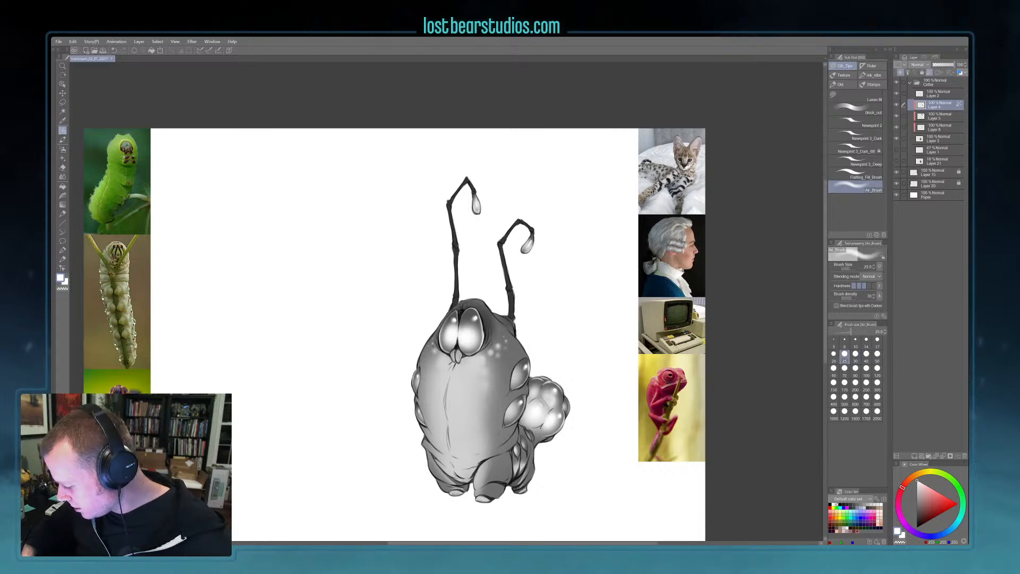
key("bracketleft")
key("bracketleft")
key("bracketleft")
key("bracketleft")
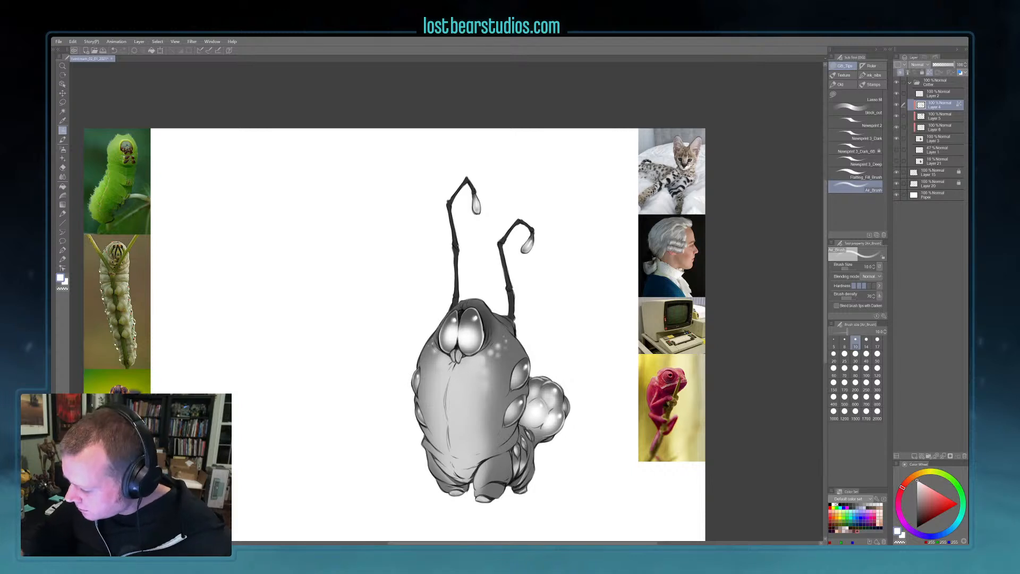
key("bracketright")
key("bracketright")
key("bracketright")
key("bracketright")
key("bracketright")
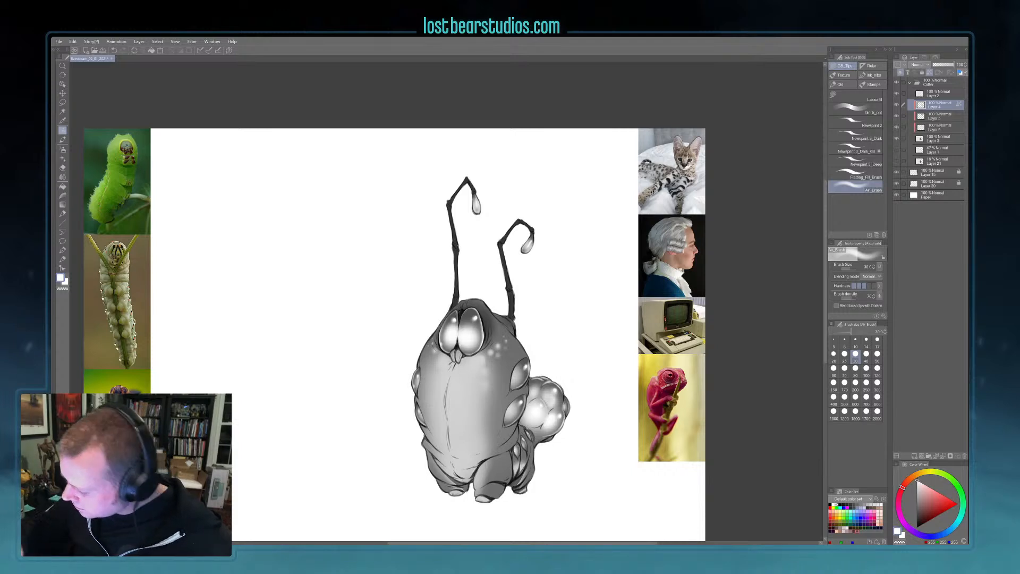
- Enlarge the airbrush to 150 and settle on a size of 120
key("bracketright")
key("bracketright")
key("bracketright")
key("bracketright")
key("bracketright")
key("bracketright")
key("bracketright")
key("bracketright")
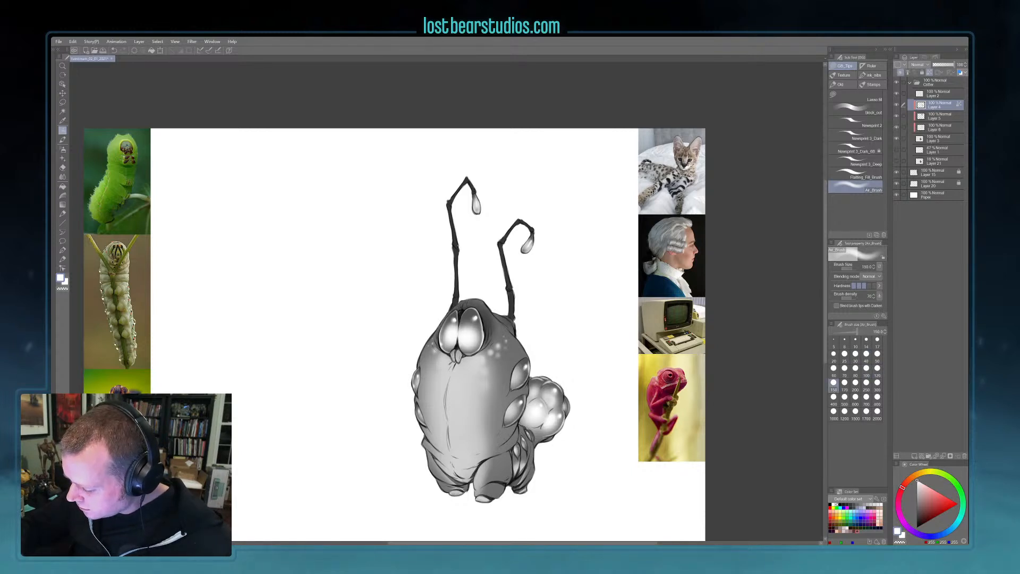
key("bracketleft")
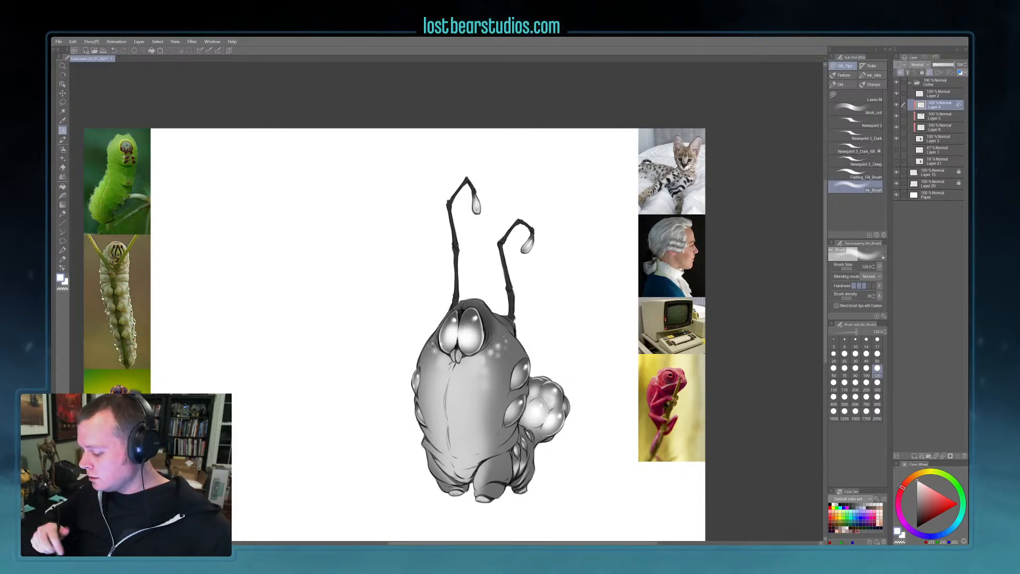
- Compare Layer 5 and Layer 6 by toggling their visibility, and lower Layer 6's opacity to soften the body's light shading
left_click(896, 115)
left_click(896, 116)
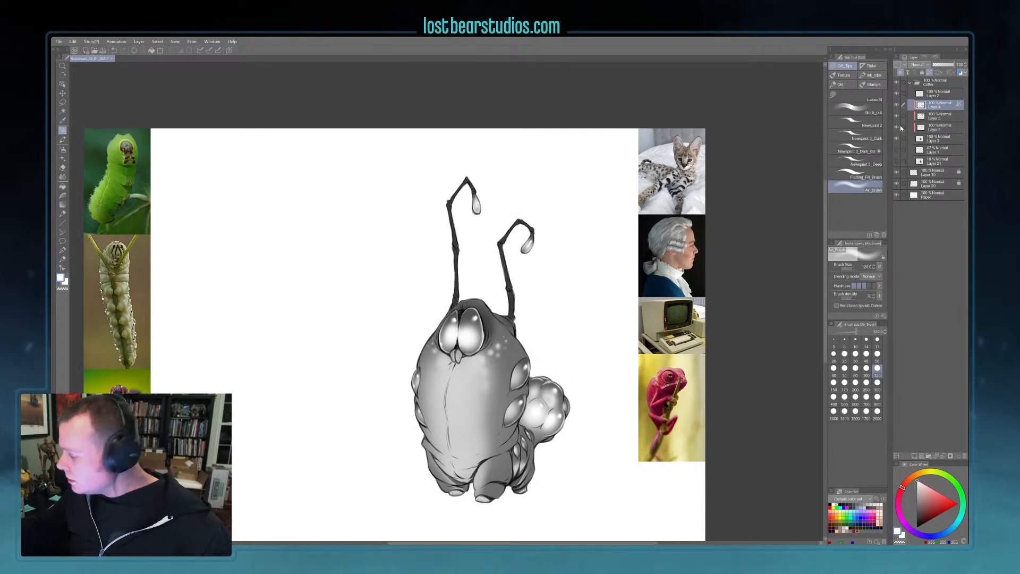
left_click(897, 126)
left_click(897, 126)
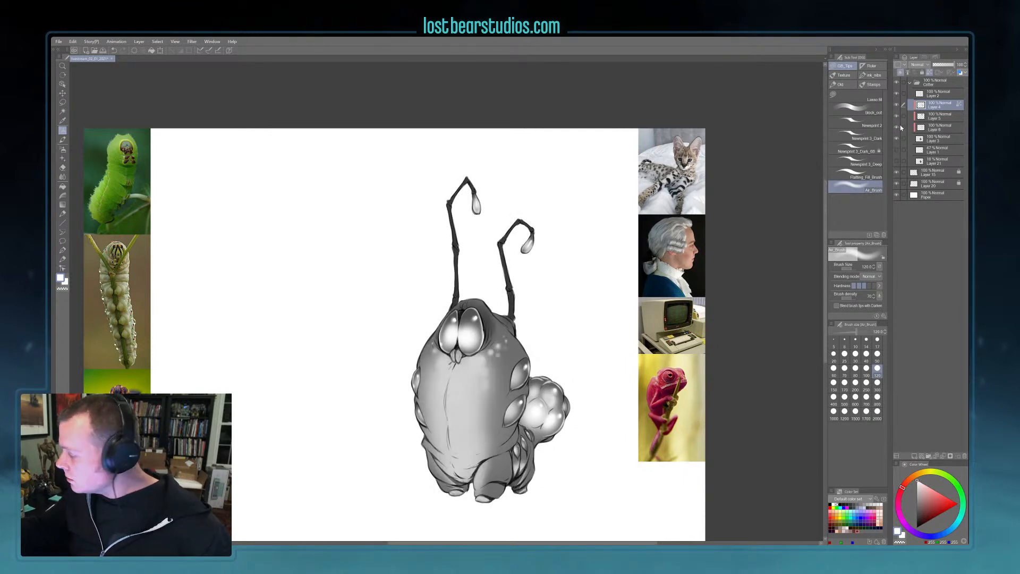
left_click(941, 127)
left_click_drag(951, 66, 947, 68)
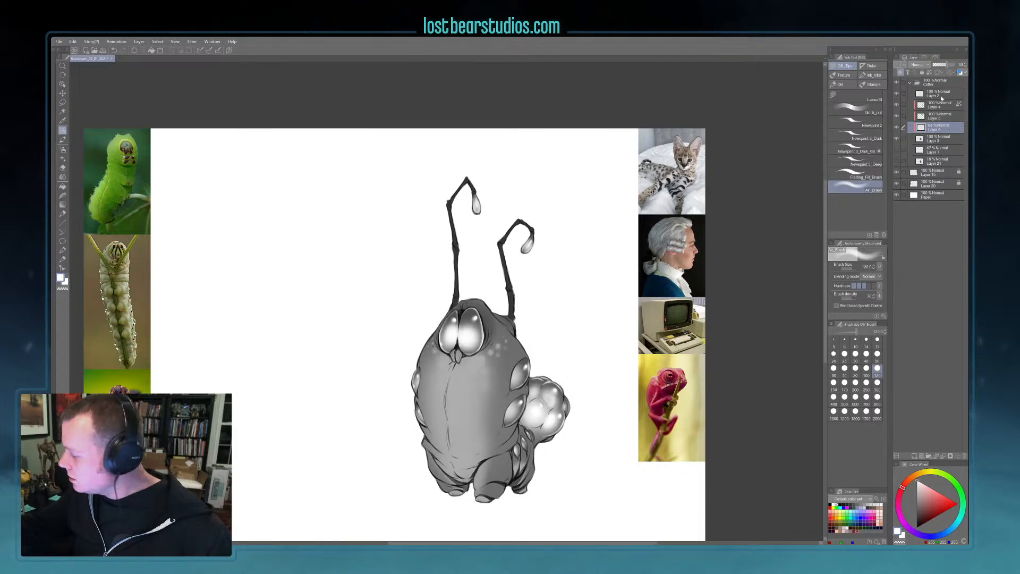
- Adjust the luminosity of Layer 3 with the Hue/Saturation/Luminosity correction
left_click(922, 140)
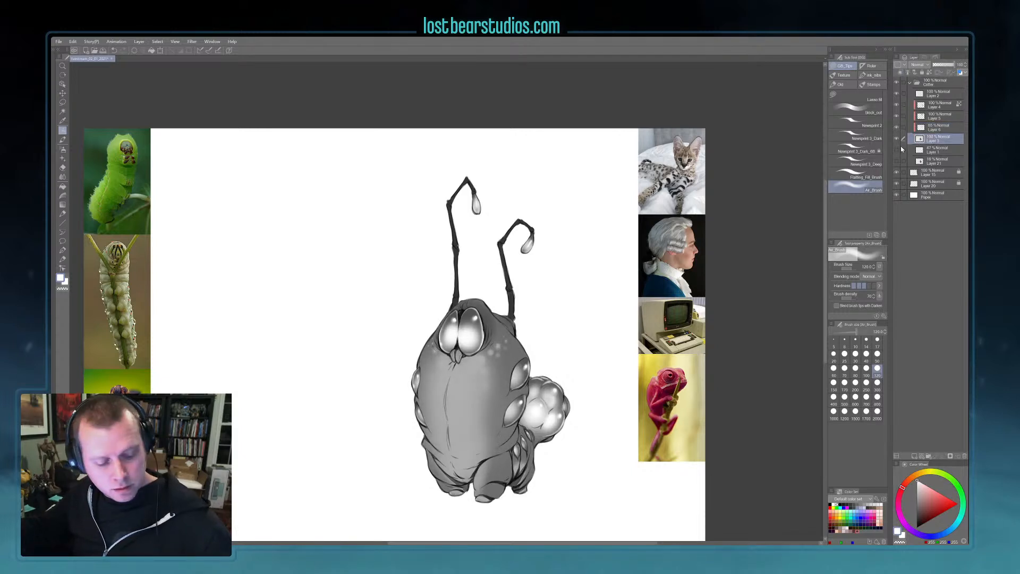
key("ctrl+u")
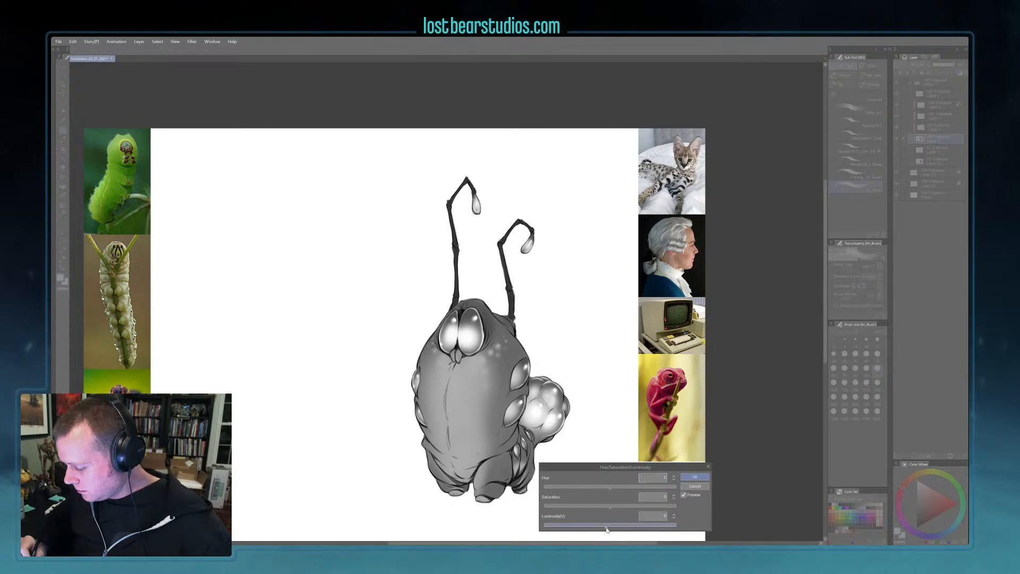
left_click(695, 476)
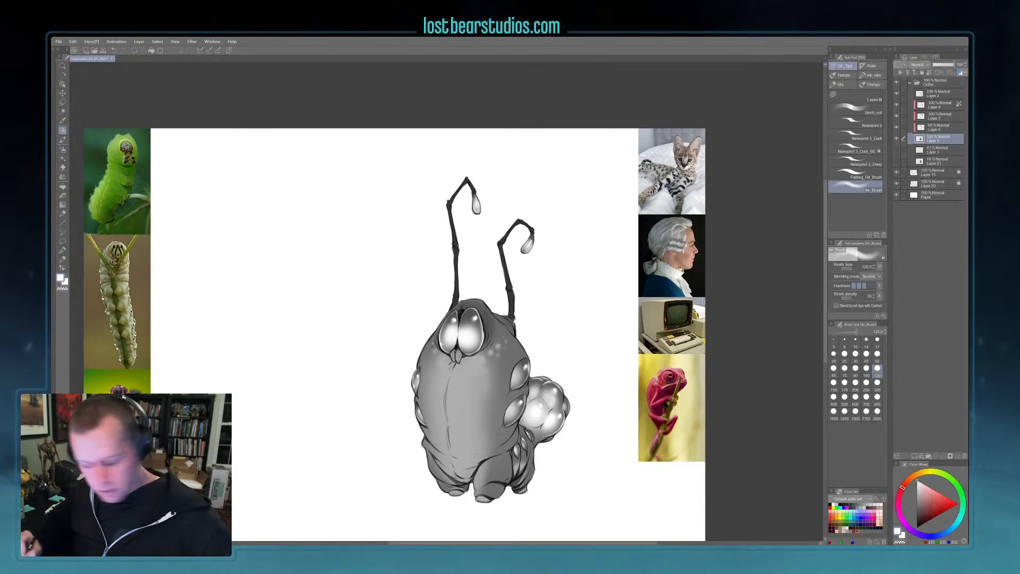
- Create a new raster layer above Layer 2 and set its blending mode to Add
left_click(938, 93)
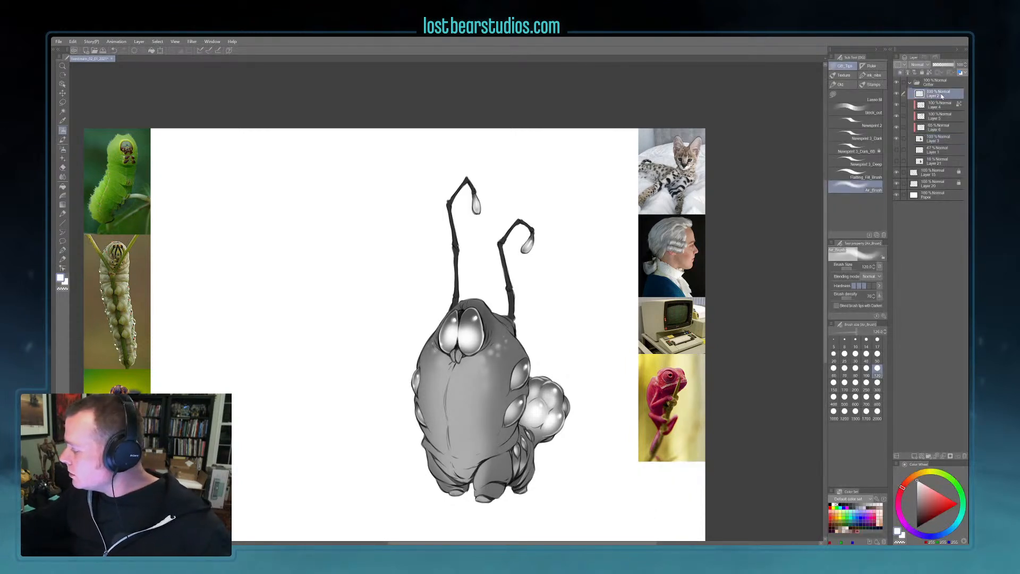
left_click(913, 456)
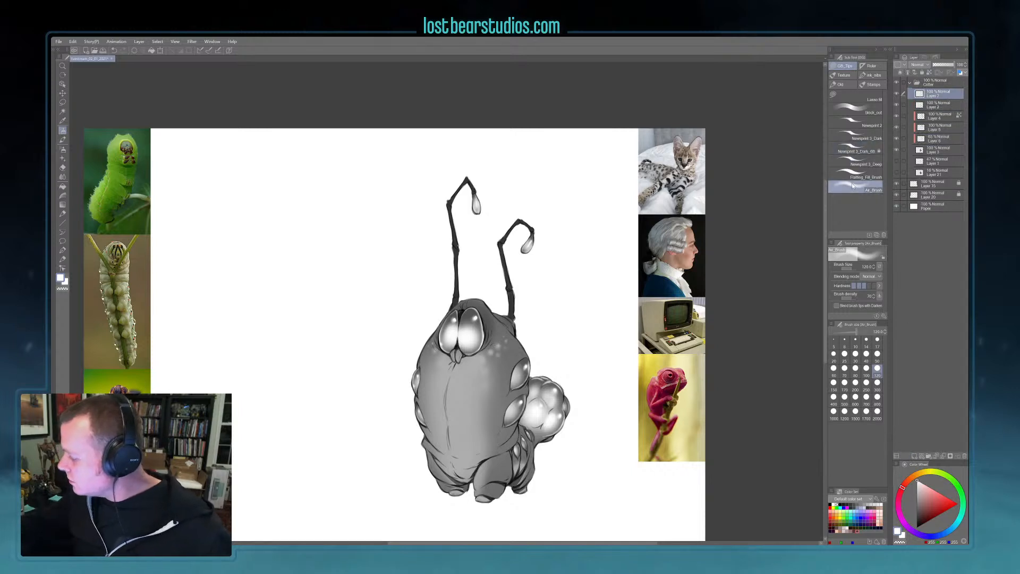
left_click(918, 64)
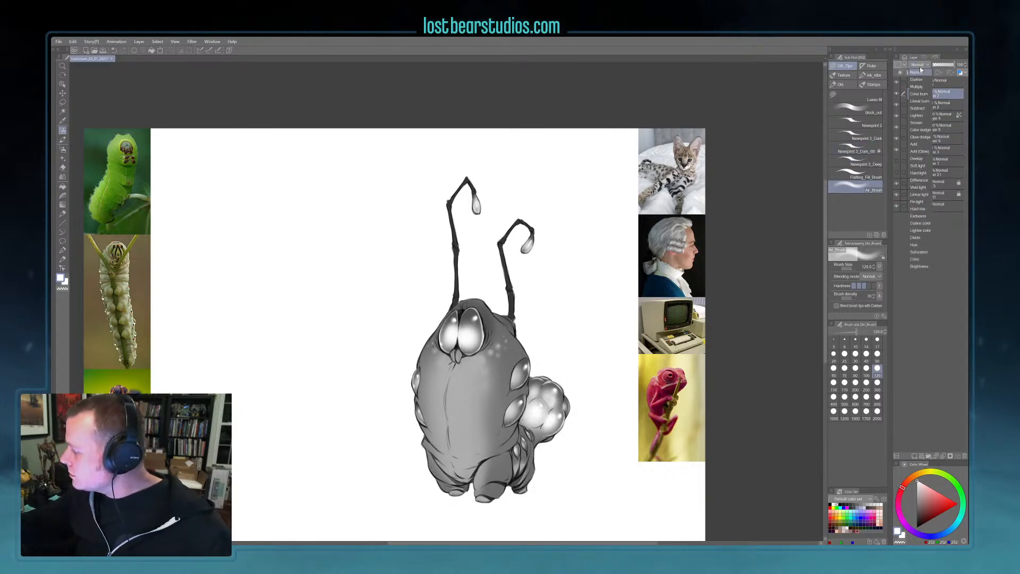
left_click(914, 144)
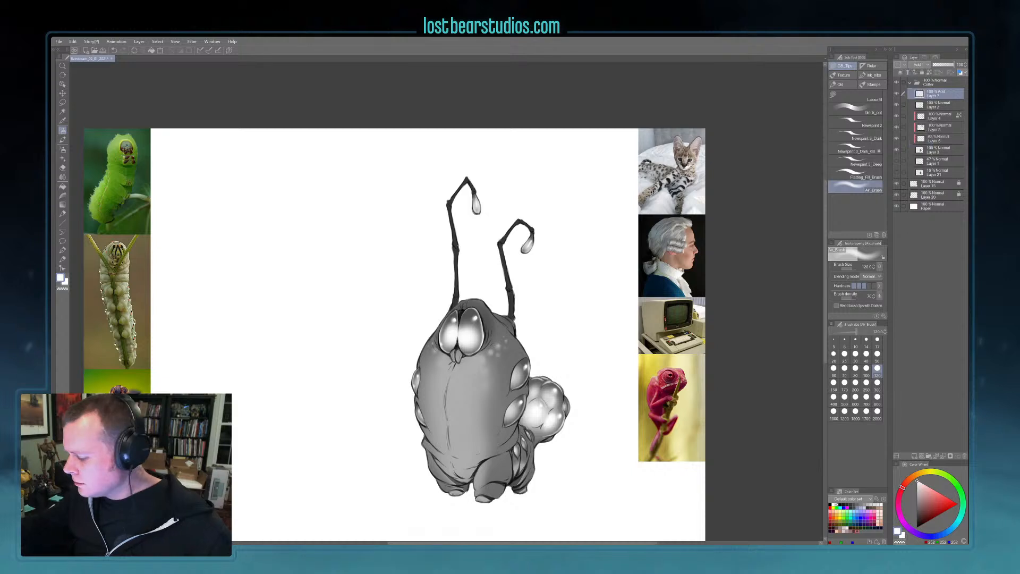
- Set the airbrush to 200 and paint a soft white glow over the eyes, flank spots and tail on the Add layer
key("bracketright")
key("bracketright")
key("bracketright")
key("bracketright")
key("bracketright")
key("bracketright")
key("bracketright")
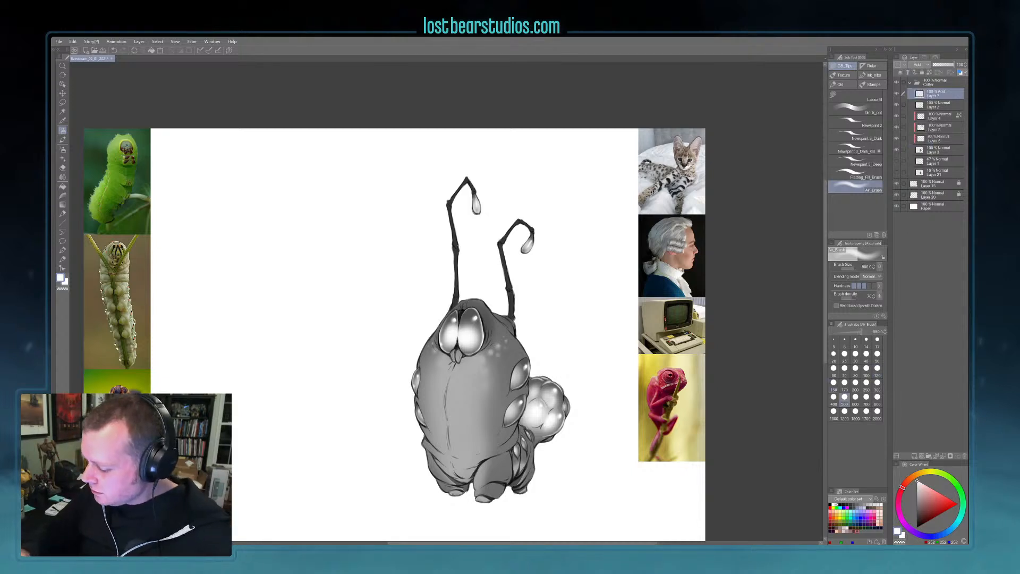
key("bracketleft")
key("bracketleft")
key("bracketleft")
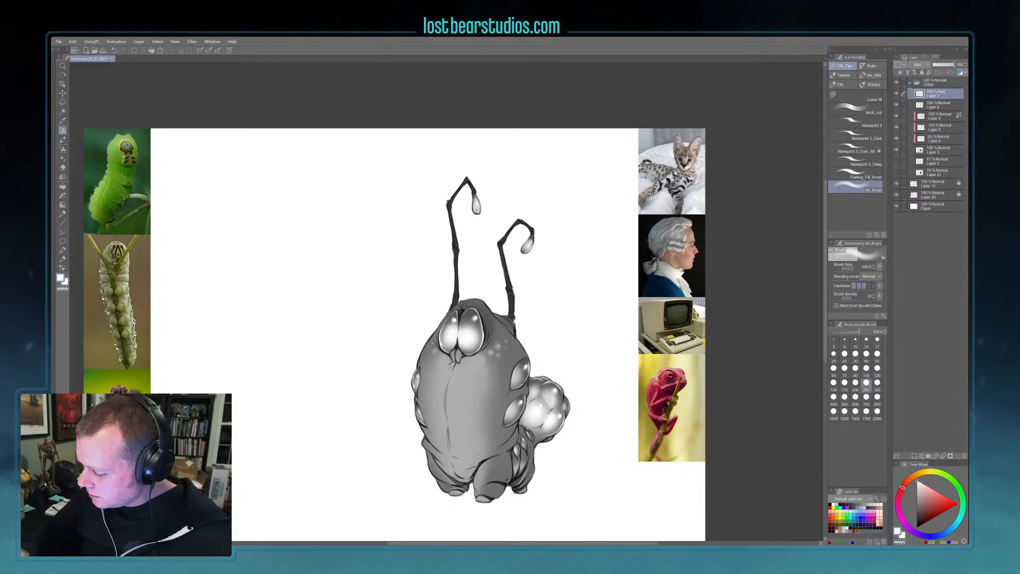
key("bracketleft")
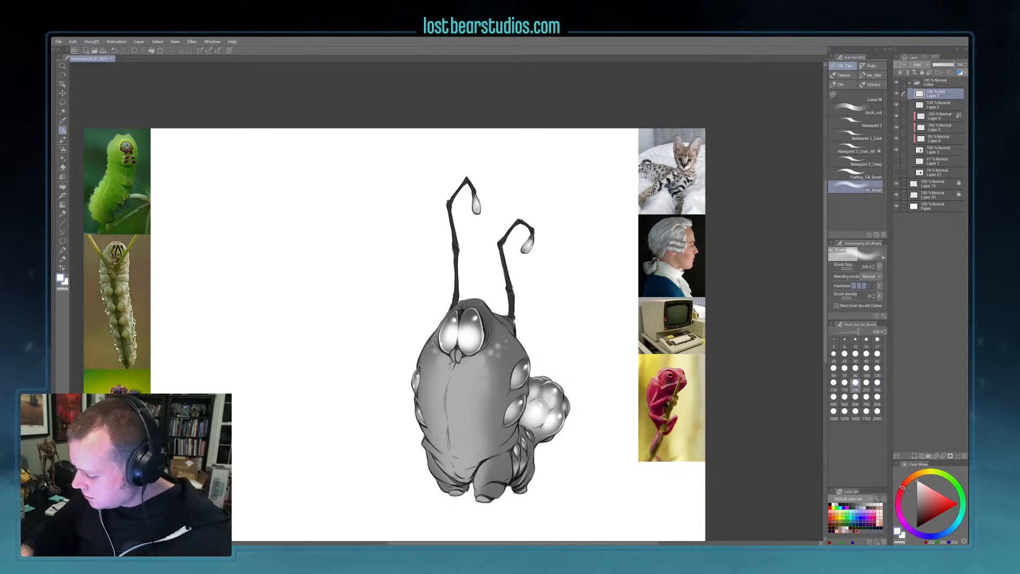
left_click_drag(516, 381, 528, 375)
left_click_drag(473, 320, 440, 337)
mouse_move(511, 413)
left_mouse_down()
mouse_move(519, 402)
mouse_move(553, 427)
left_mouse_up()
left_click_drag(419, 417, 422, 423)
- Reduce the airbrush and add glow around the lower back spots beside the tail, finishing with a brush size of 100
key("bracketleft")
key("bracketleft")
mouse_move(518, 444)
left_mouse_down()
mouse_move(519, 453)
mouse_move(531, 431)
mouse_move(524, 412)
left_mouse_up()
key("bracketleft")
key("bracketleft")
key("bracketleft")
key("bracketleft")
key("bracketright")
key("bracketright")
key("bracketright")
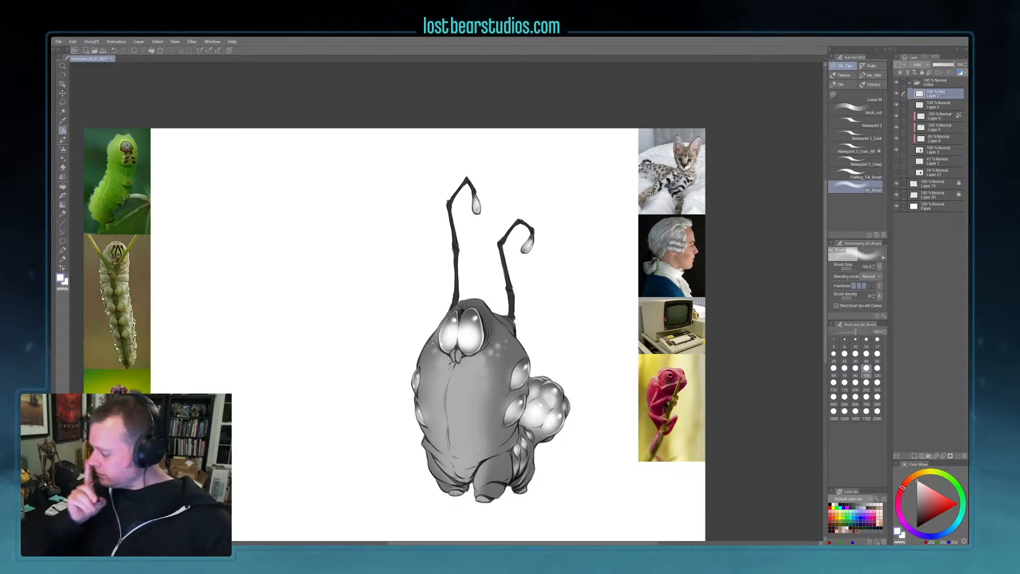
- Try darkening the mouth on Layer 2 with the Newprint 3_Deep brush in black, and undo the stroke
left_click(918, 106)
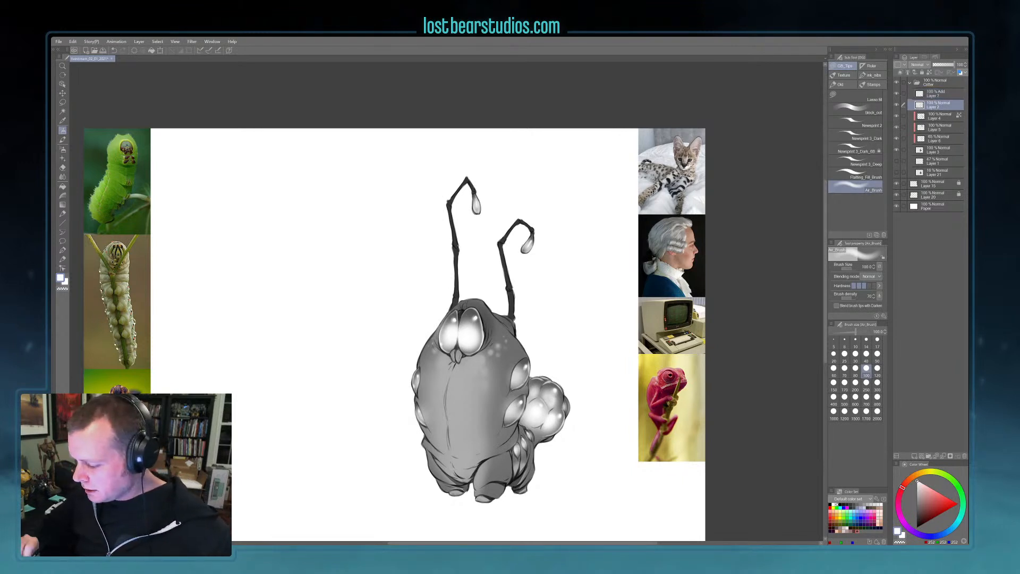
left_click(877, 158)
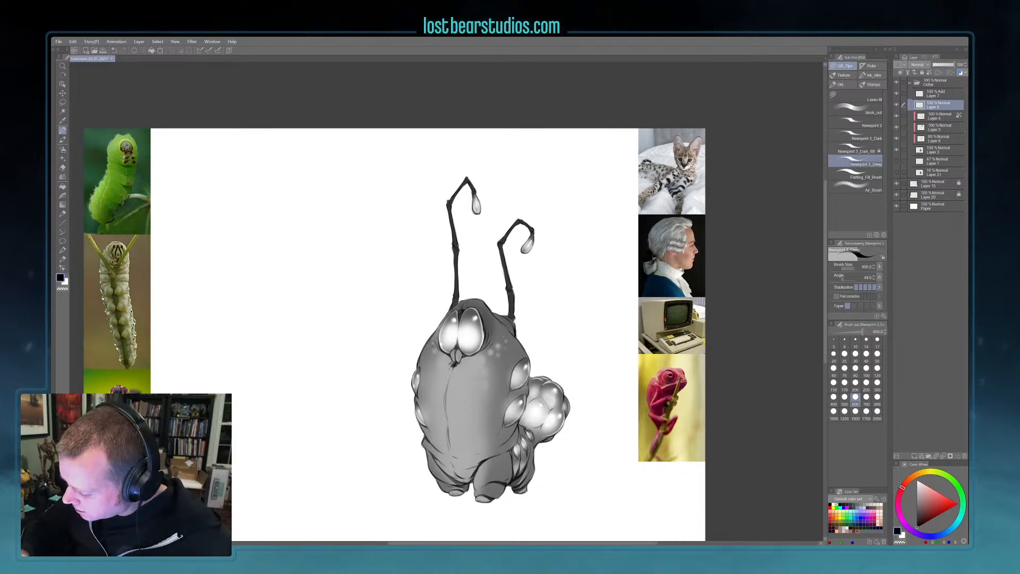
key("ctrl+z")
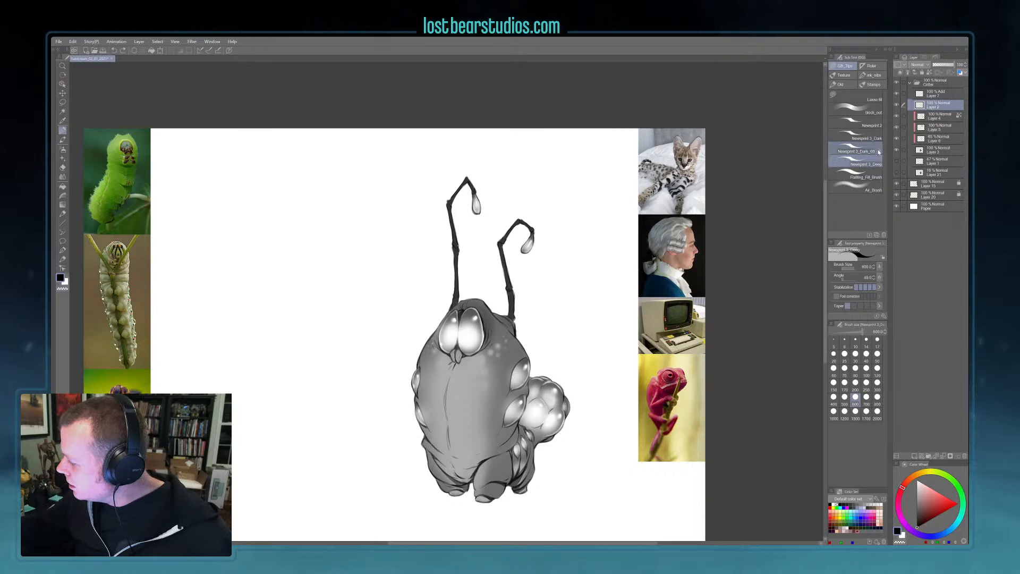
- Darken the creature's mouth on Layer 2 with the Newprint 3_Dark brush in black, finishing with a brush size of 120
left_click(877, 152)
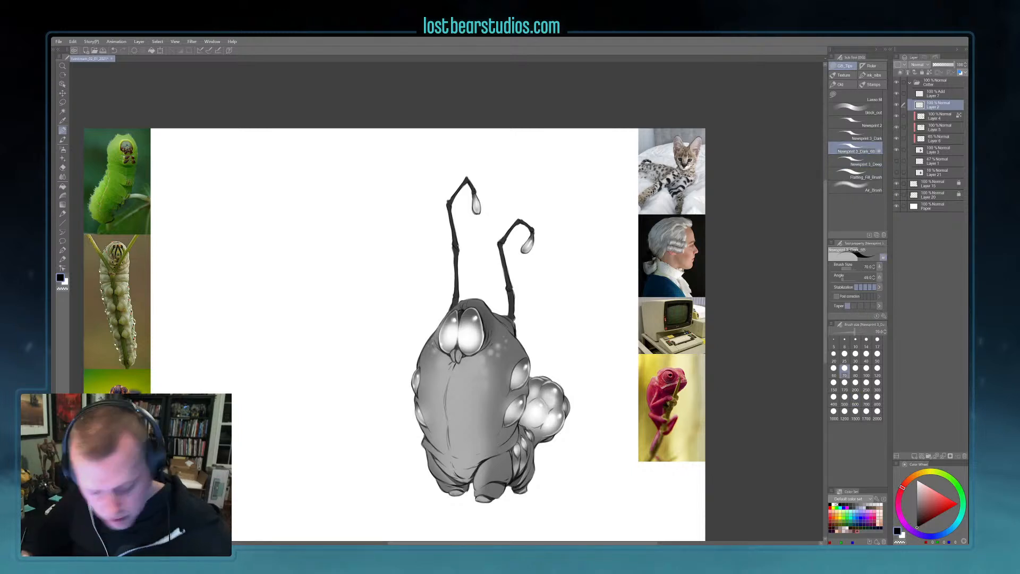
left_click(857, 136)
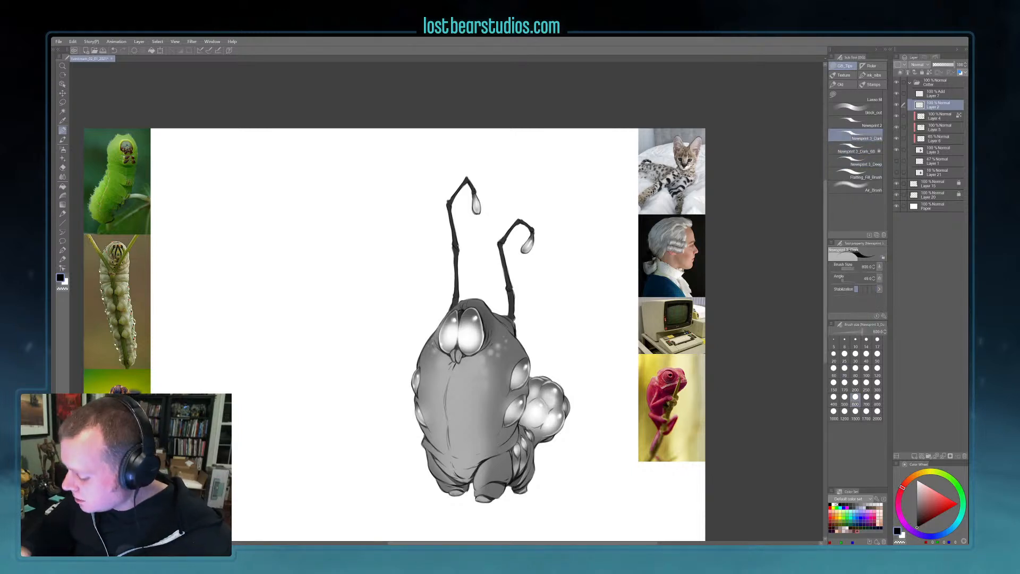
left_click_drag(457, 362, 452, 368)
key("[")
key("[")
key("[")
key("[")
key("[")
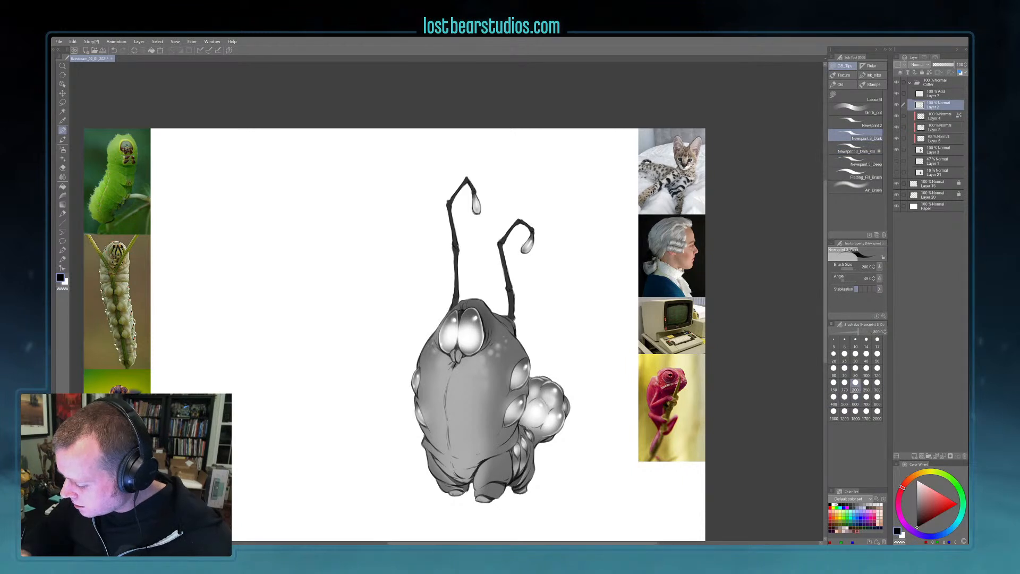
key("[")
key("[")
key("[")
key("[")
key("[")
key("[")
key("[")
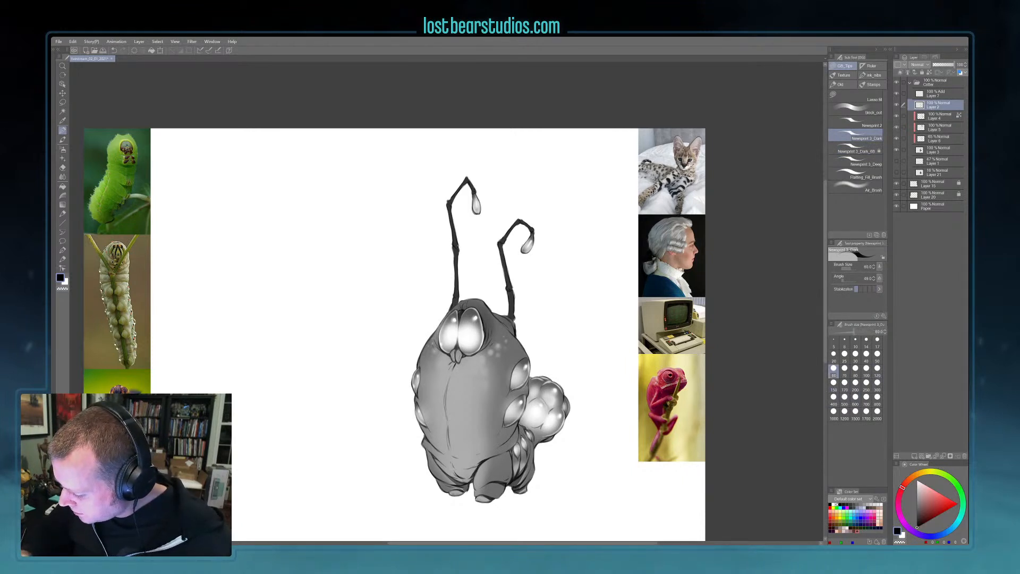
key("]")
key("]")
key("]")
key("]")
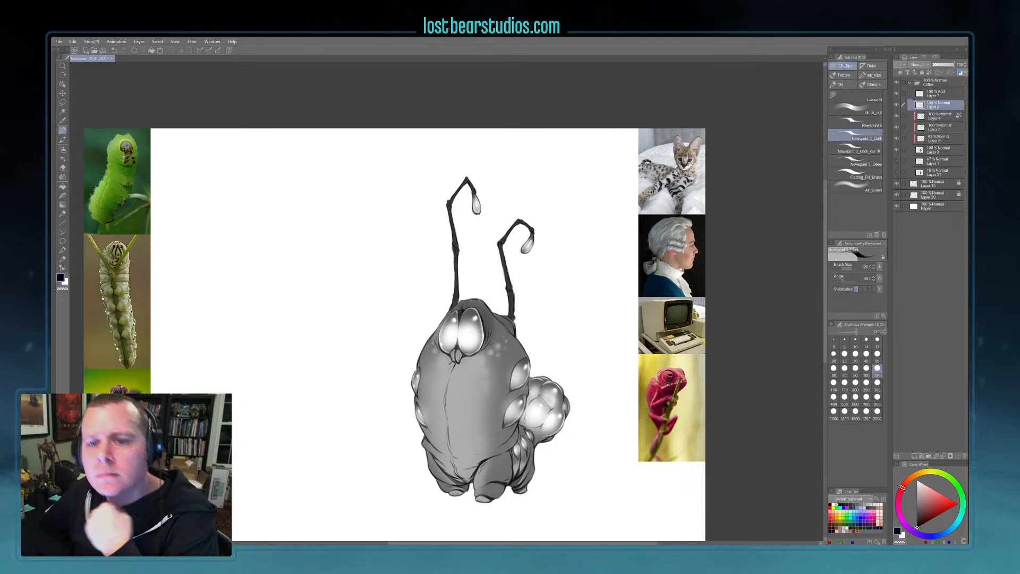
- Collapse the creature's layer folder and move the whole creature beside the caterpillar reference photos
left_click(920, 81)
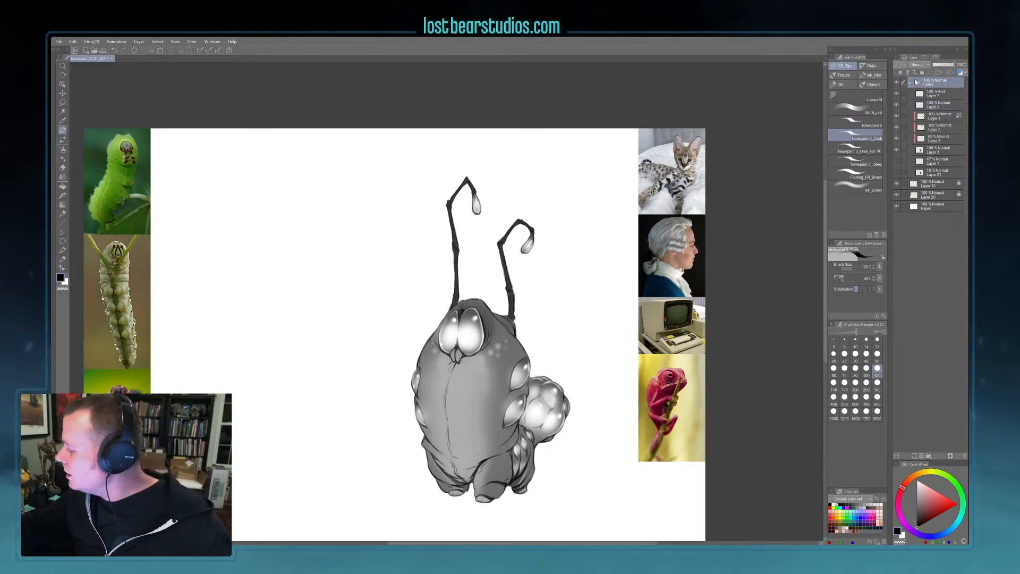
left_click(912, 83)
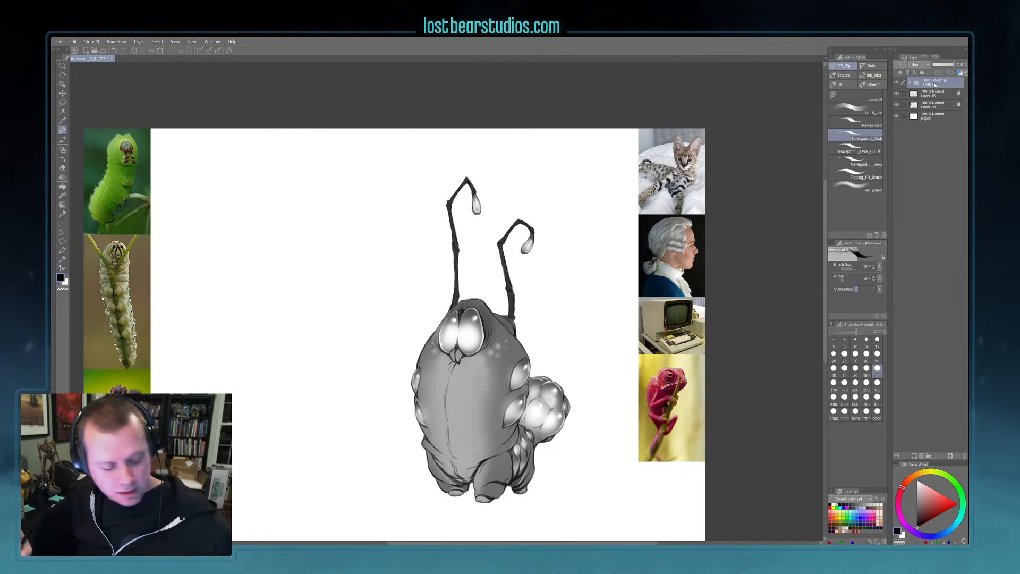
key("ctrl+t")
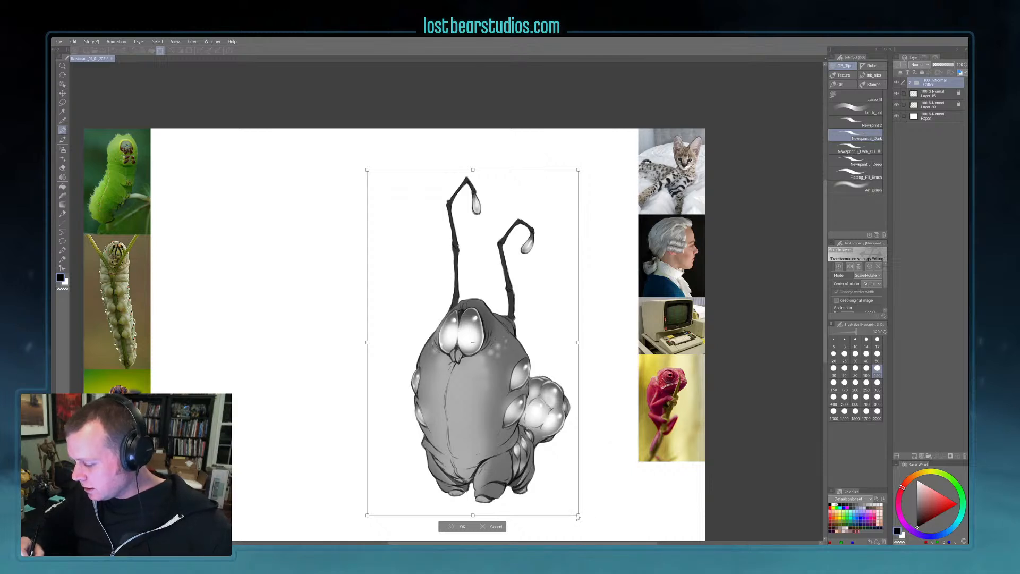
key("Return")
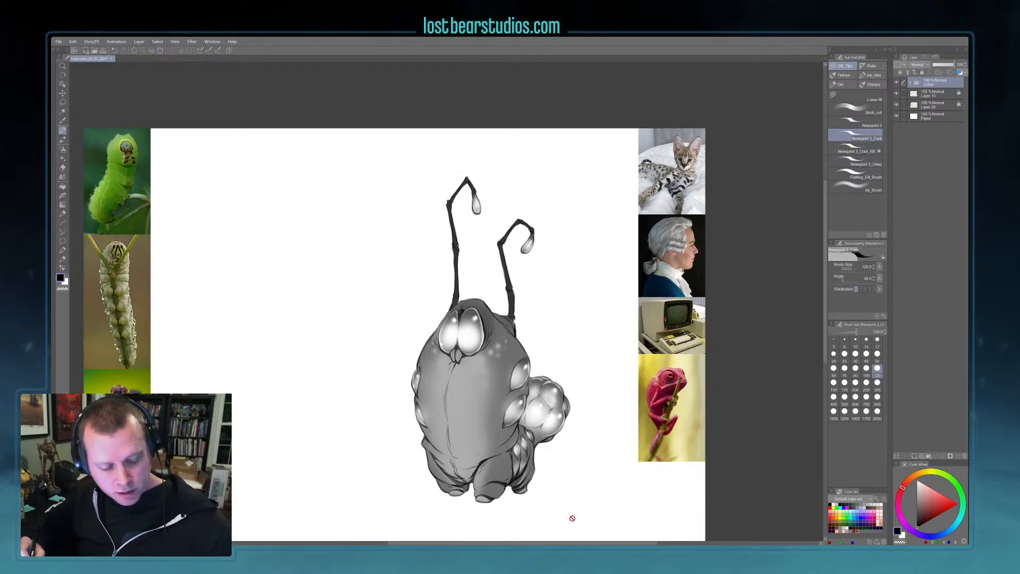
key("k")
left_click_drag(559, 422, 320, 386)
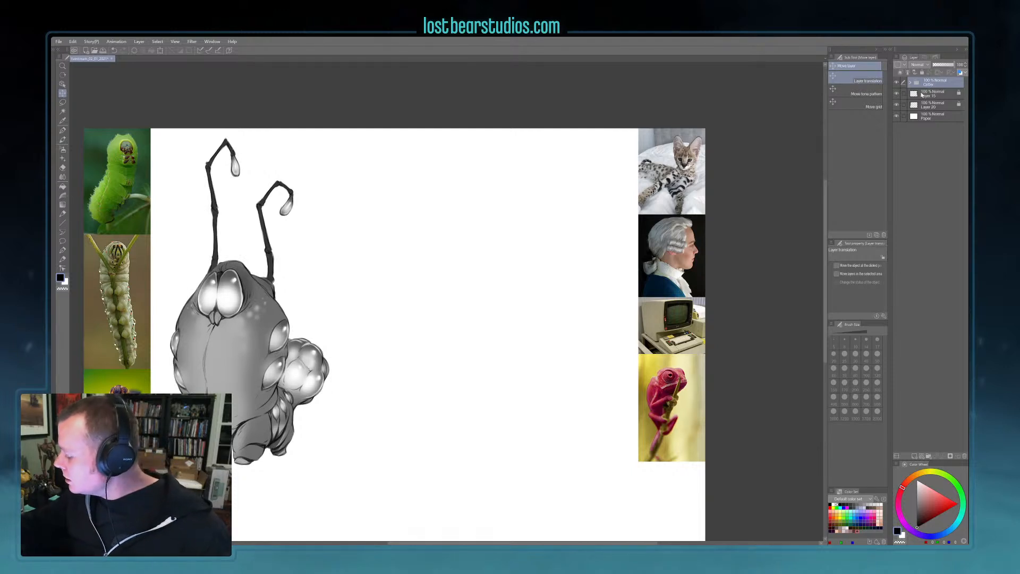
- Add a new raster layer above the creature, put it in a folder named Mech, and select the new layer
left_click(914, 455)
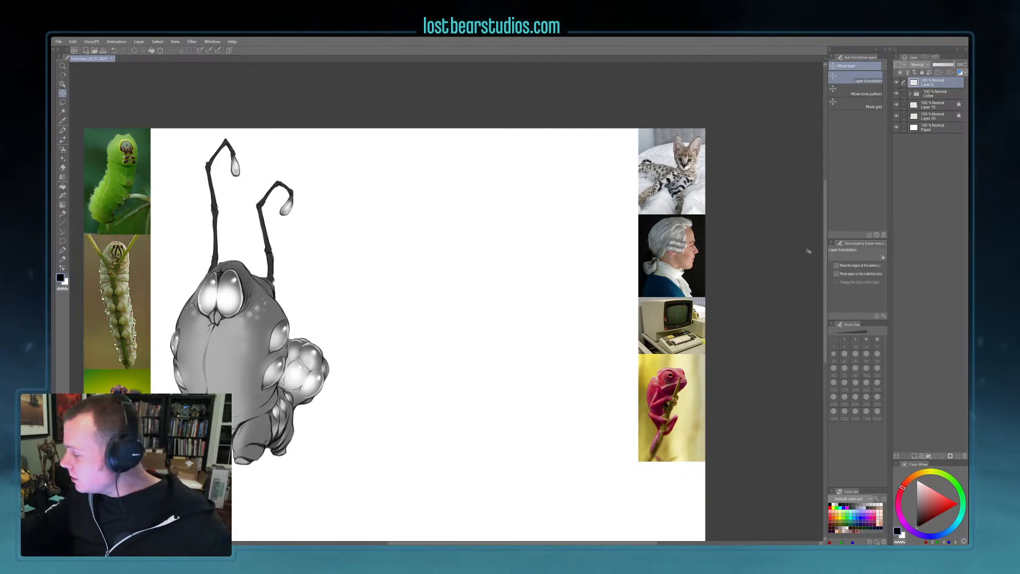
key("ctrl+g")
double_click(928, 83)
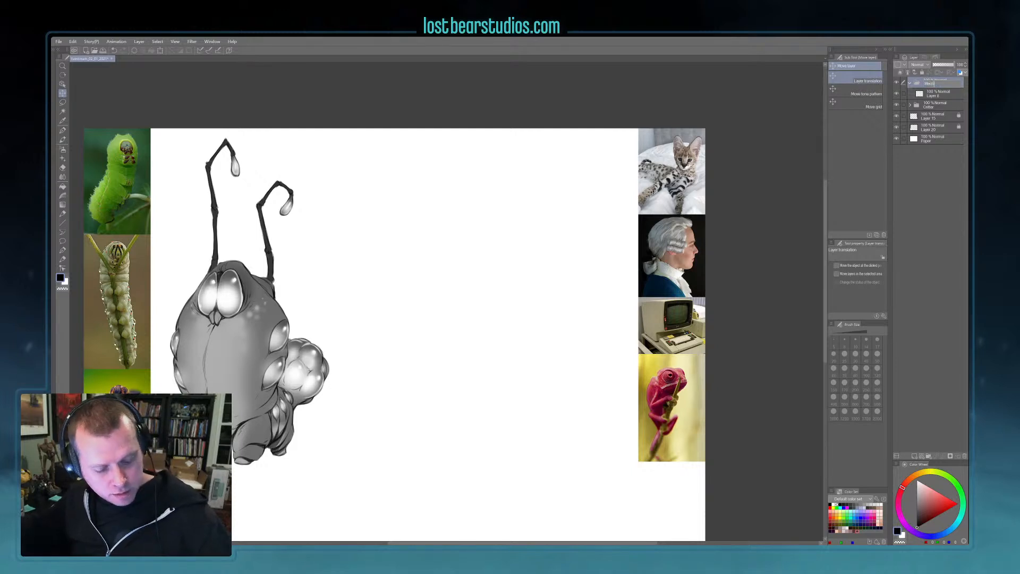
type("Mech")
key("Return")
left_click(927, 94)
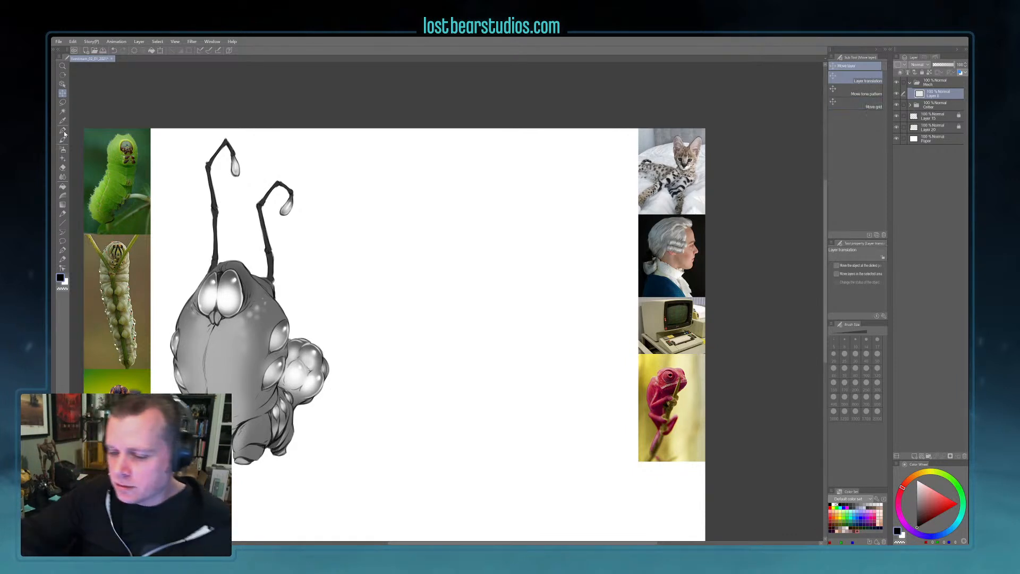
- Choose the block_out brush and a dark maroon colour
key("p")
left_click(849, 178)
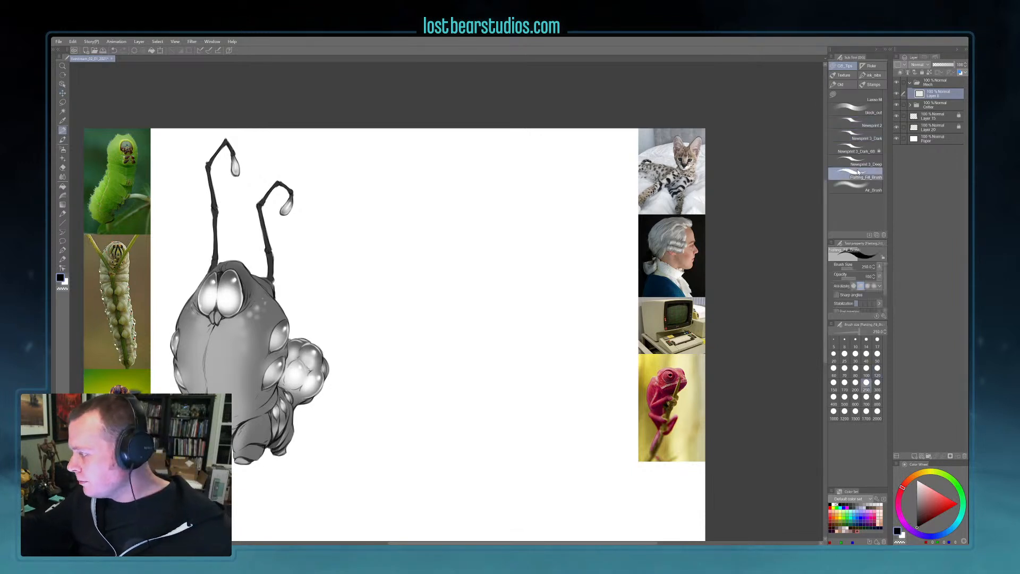
left_click(856, 530)
left_click(850, 108)
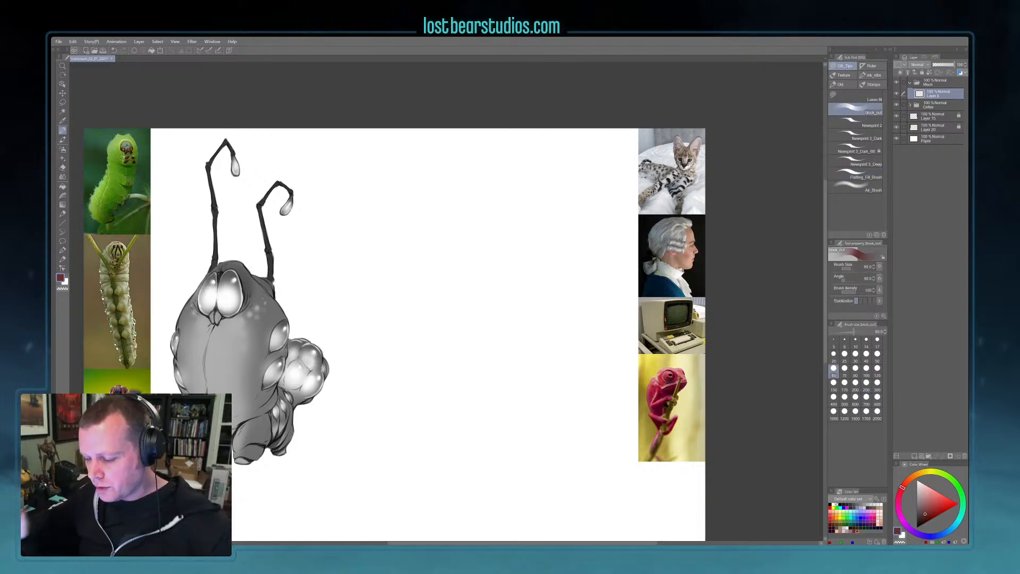
- Try blocking in a wide, low dome on the empty canvas area with a brush size of 150
key("bracketright")
key("bracketright")
left_click_drag(430, 312, 460, 291)
key("bracketright")
key("bracketright")
key("bracketright")
mouse_move(413, 314)
left_mouse_down()
mouse_move(545, 297)
mouse_move(578, 323)
left_mouse_up()
mouse_move(500, 284)
left_mouse_down()
mouse_move(419, 317)
mouse_move(421, 328)
mouse_move(483, 324)
mouse_move(507, 302)
mouse_move(499, 305)
mouse_move(564, 325)
left_mouse_up()
mouse_move(553, 290)
left_mouse_down()
mouse_move(425, 310)
mouse_move(526, 326)
mouse_move(440, 303)
mouse_move(523, 319)
mouse_move(446, 291)
left_mouse_up()
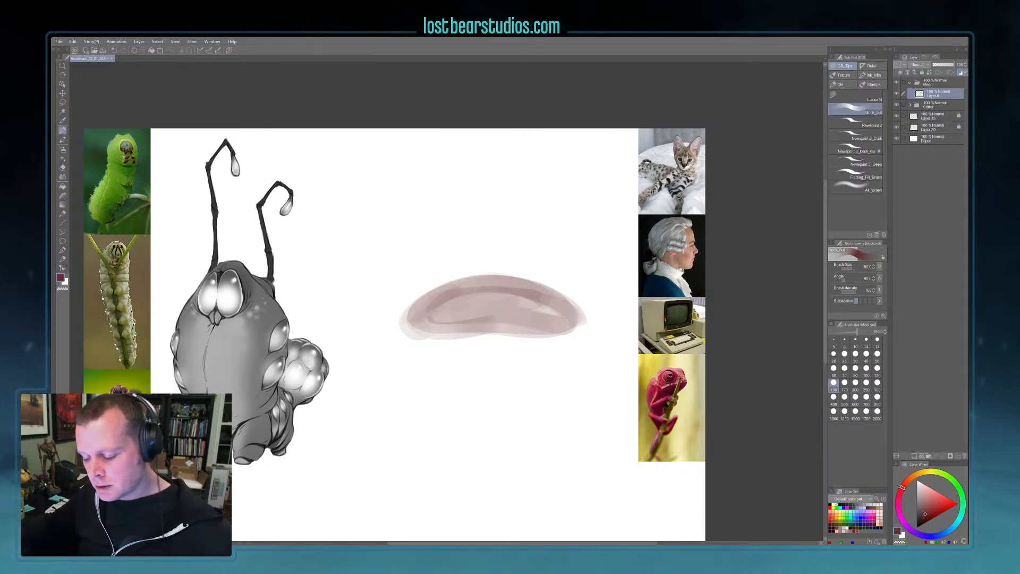
- Try adding a small square opening to the dome with a 70 brush and darkening both its ends, and clear the sketch
mouse_move(476, 316)
left_mouse_down()
mouse_move(463, 329)
mouse_move(478, 340)
mouse_move(494, 332)
mouse_move(499, 345)
mouse_move(467, 340)
mouse_move(494, 340)
mouse_move(494, 319)
mouse_move(508, 329)
mouse_move(475, 322)
mouse_move(485, 313)
mouse_move(457, 324)
mouse_move(460, 344)
mouse_move(451, 319)
mouse_move(505, 340)
left_mouse_up()
mouse_move(457, 300)
left_mouse_down()
mouse_move(505, 332)
mouse_move(497, 348)
mouse_move(459, 319)
mouse_move(465, 338)
mouse_move(494, 313)
mouse_move(489, 334)
mouse_move(465, 330)
mouse_move(465, 340)
mouse_move(494, 335)
mouse_move(488, 327)
left_mouse_up()
key("bracketleft")
key("bracketleft")
key("bracketleft")
key("bracketleft")
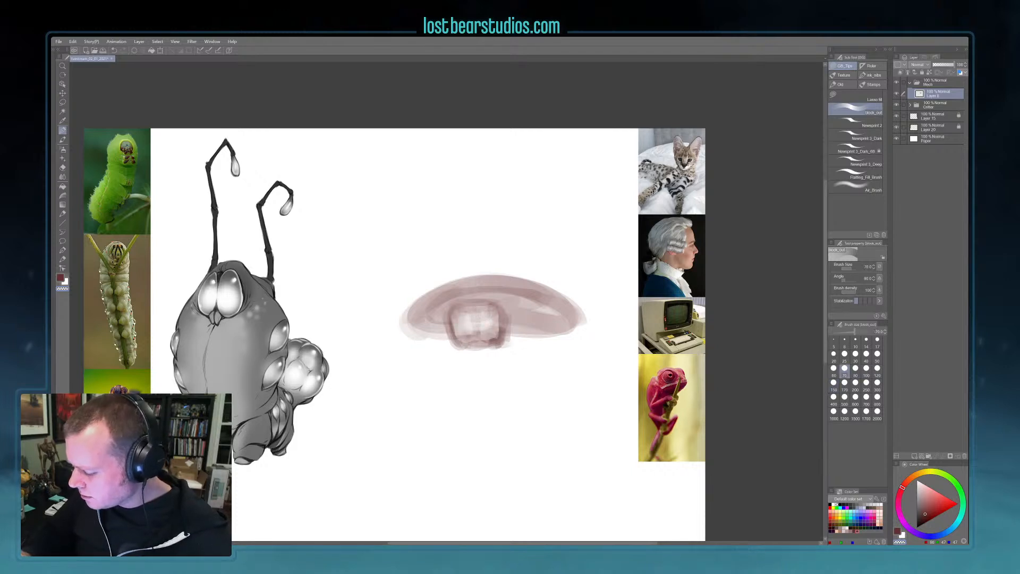
left_click_drag(497, 307, 496, 344)
mouse_move(447, 311)
left_mouse_down()
mouse_move(446, 350)
mouse_move(496, 343)
mouse_move(457, 344)
left_mouse_up()
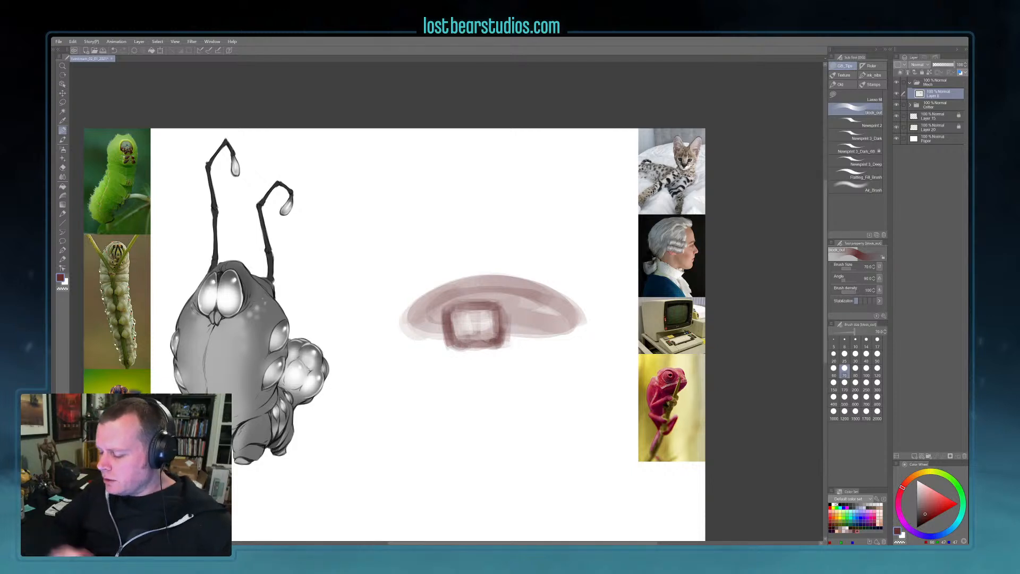
mouse_move(466, 292)
left_mouse_down()
mouse_move(501, 295)
mouse_move(466, 300)
mouse_move(505, 317)
mouse_move(508, 340)
left_mouse_up()
mouse_move(441, 331)
left_mouse_down()
mouse_move(412, 331)
mouse_move(402, 312)
left_mouse_up()
left_click_drag(567, 328, 573, 310)
left_click_drag(573, 311, 575, 325)
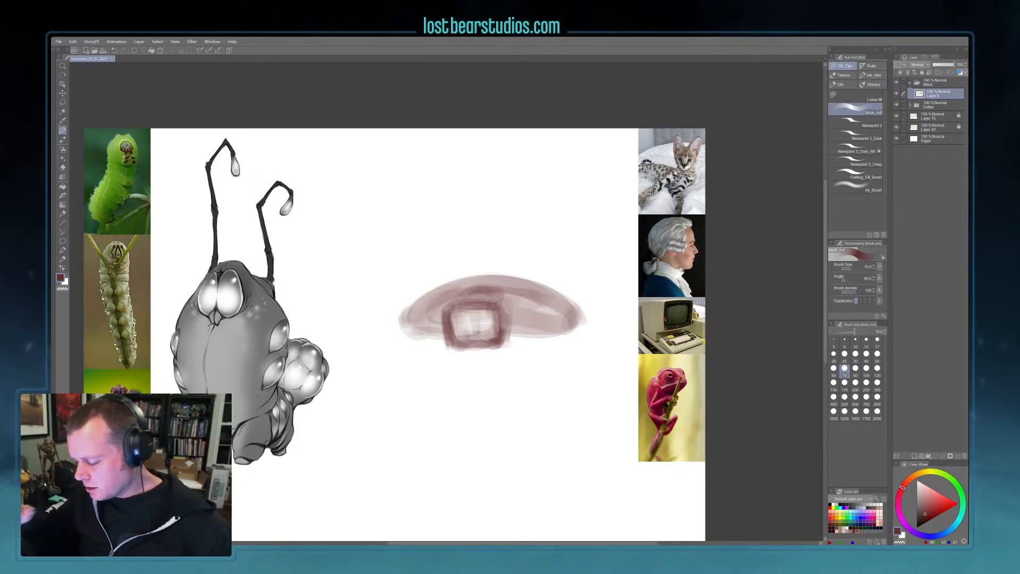
mouse_move(398, 300)
left_mouse_down()
mouse_move(418, 290)
mouse_move(436, 350)
mouse_move(470, 273)
mouse_move(505, 344)
mouse_move(523, 308)
mouse_move(566, 280)
mouse_move(582, 318)
mouse_move(543, 280)
mouse_move(537, 341)
left_mouse_up()
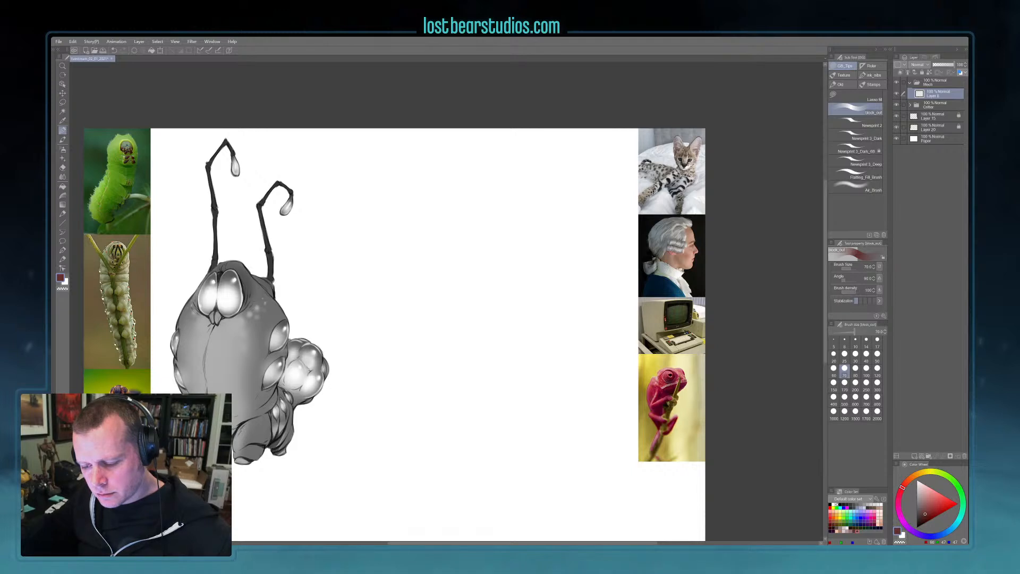
- Block in a long boxy tread for the mech's lower body with the brush at 120, and begin the second tread beside it
mouse_move(455, 379)
left_mouse_down()
mouse_move(446, 396)
mouse_move(459, 412)
left_mouse_up()
key("bracketright")
key("bracketright")
key("bracketright")
mouse_move(478, 365)
left_mouse_down()
mouse_move(479, 415)
mouse_move(533, 365)
mouse_move(545, 408)
mouse_move(499, 418)
left_mouse_up()
mouse_move(551, 367)
left_mouse_down()
mouse_move(585, 361)
mouse_move(581, 394)
mouse_move(546, 417)
mouse_move(586, 398)
left_mouse_up()
mouse_move(495, 355)
left_mouse_down()
mouse_move(579, 354)
mouse_move(558, 348)
left_mouse_up()
mouse_move(470, 372)
left_mouse_down()
mouse_move(479, 360)
mouse_move(539, 351)
left_mouse_up()
left_click_drag(442, 359, 437, 406)
left_click_drag(437, 362, 430, 396)
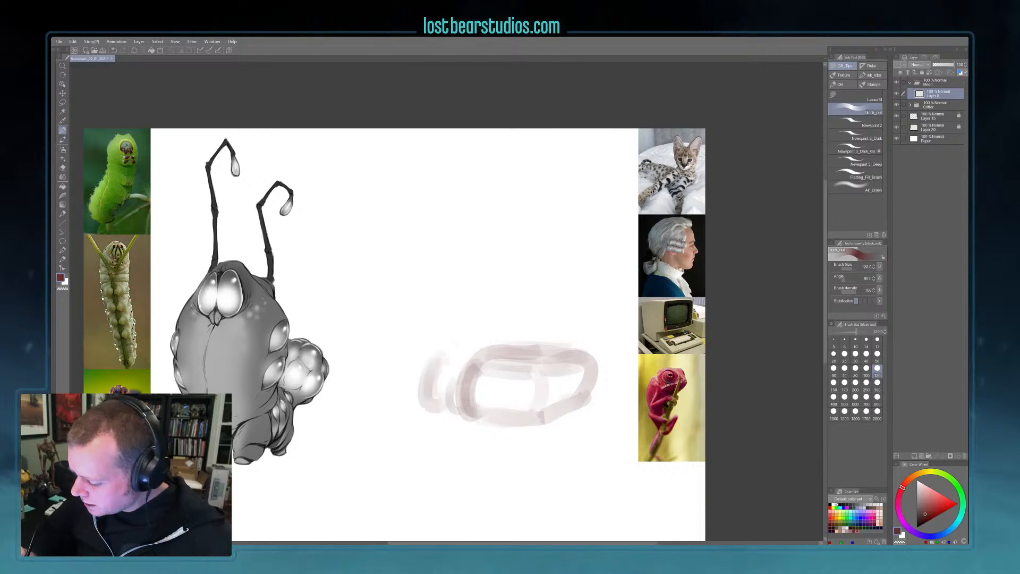
- Complete the smaller second tread, rough in a clustered neck column between the treads, and mark the larger tread's end face
mouse_move(400, 348)
left_mouse_down()
mouse_move(383, 397)
mouse_move(375, 392)
mouse_move(431, 404)
mouse_move(435, 367)
left_mouse_up()
mouse_move(401, 347)
left_mouse_down()
mouse_move(439, 353)
mouse_move(451, 366)
left_mouse_up()
left_click_drag(461, 330, 452, 370)
mouse_move(474, 308)
left_mouse_down()
mouse_move(493, 322)
mouse_move(499, 301)
mouse_move(465, 289)
left_mouse_up()
mouse_move(465, 289)
left_mouse_down()
mouse_move(445, 297)
mouse_move(438, 281)
mouse_move(428, 321)
left_mouse_up()
left_click_drag(434, 299, 428, 313)
left_click_drag(442, 273, 429, 288)
left_click_drag(486, 304, 475, 320)
mouse_move(488, 280)
left_mouse_down()
mouse_move(478, 296)
mouse_move(458, 287)
left_mouse_up()
left_click_drag(481, 258, 470, 269)
mouse_move(539, 372)
left_mouse_down()
mouse_move(542, 413)
mouse_move(535, 406)
left_mouse_up()
left_click_drag(534, 367, 533, 395)
mouse_move(571, 364)
left_mouse_down()
mouse_move(564, 399)
mouse_move(583, 388)
mouse_move(582, 366)
left_mouse_up()
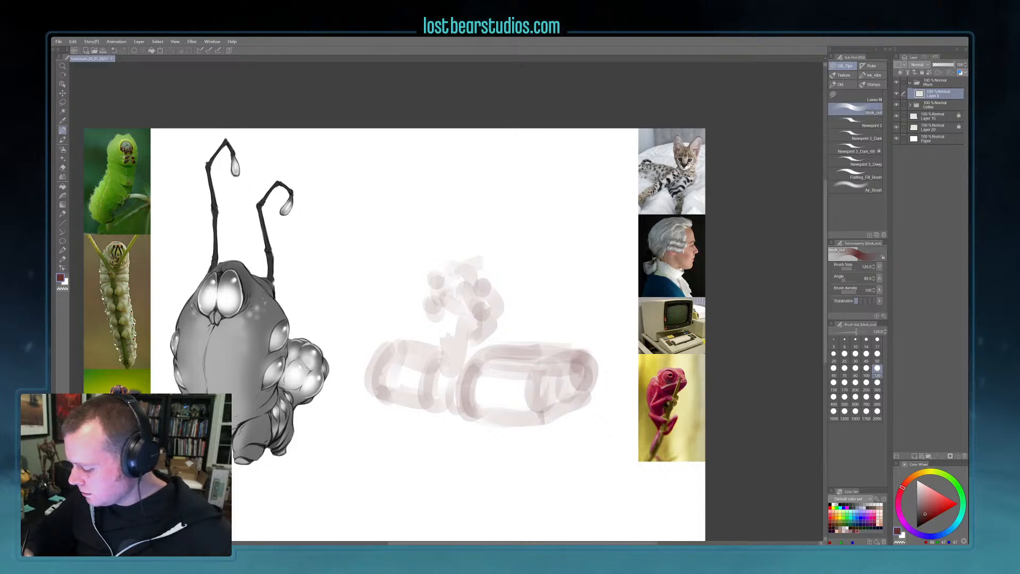
- Block in a broad domed head above the neck column with the brush at 170, and undo the last strokes
left_click_drag(437, 386, 440, 372)
key("bracketright")
key("bracketright")
left_click_drag(406, 266, 513, 263)
mouse_move(527, 269)
left_mouse_down()
mouse_move(449, 264)
mouse_move(445, 240)
mouse_move(552, 275)
mouse_move(420, 253)
left_mouse_up()
left_click_drag(482, 243, 533, 249)
left_click_drag(432, 255, 460, 221)
mouse_move(435, 260)
left_mouse_down()
mouse_move(536, 262)
mouse_move(510, 206)
mouse_move(532, 246)
left_mouse_up()
mouse_move(439, 234)
left_mouse_down()
mouse_move(415, 256)
mouse_move(491, 221)
left_mouse_up()
left_click_drag(425, 255, 484, 260)
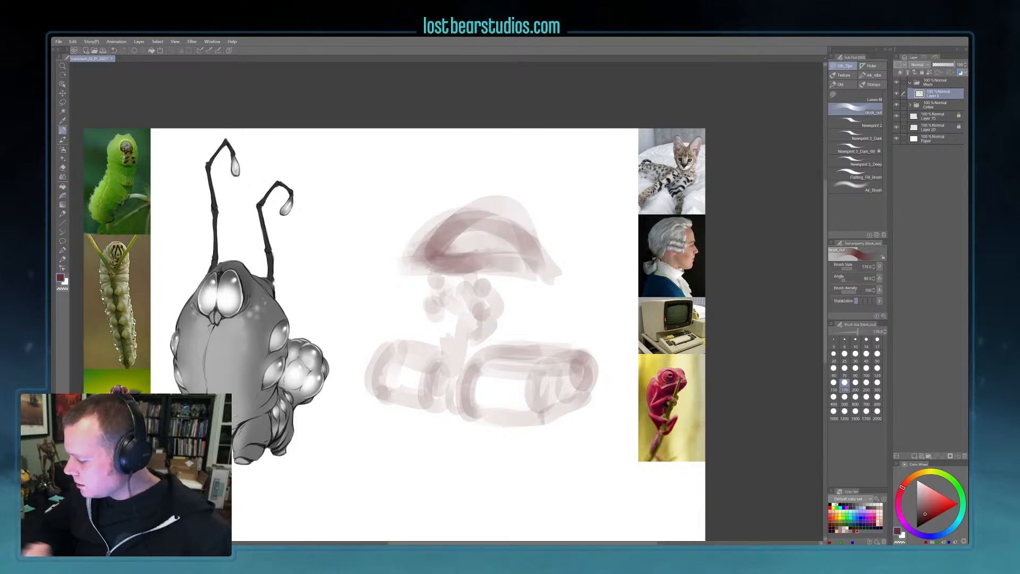
key("ctrl+z")
key("ctrl+z")
key("ctrl+z")
key("ctrl+z")
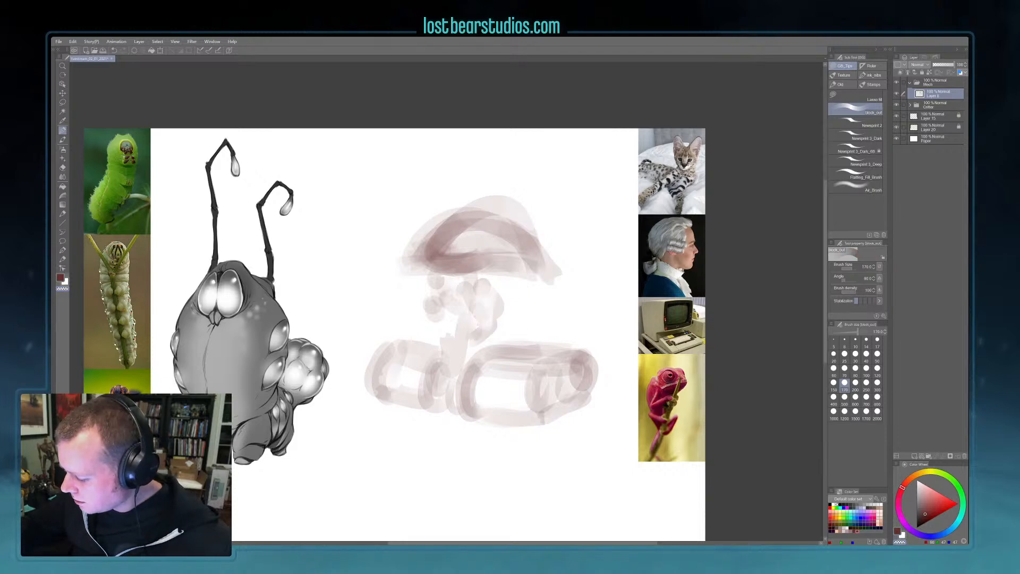
- Add rounded lumps at both ends of the dome and lighten a round area under it with transparent colour
left_click_drag(540, 246, 536, 289)
left_click_drag(414, 240, 416, 270)
left_click_drag(446, 221, 511, 217)
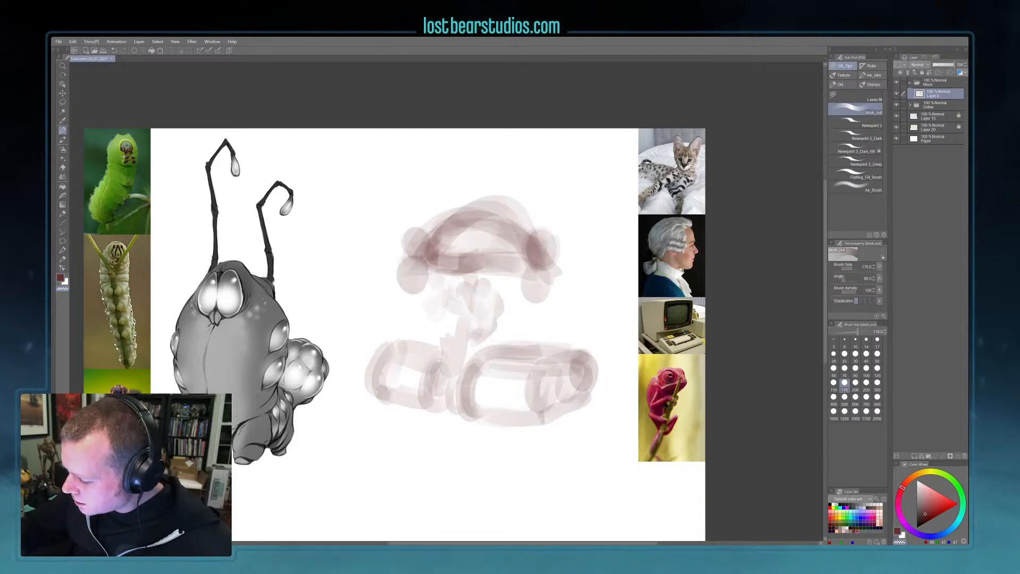
key("c")
mouse_move(453, 247)
left_mouse_down()
mouse_move(455, 264)
mouse_move(474, 259)
mouse_move(473, 248)
mouse_move(466, 261)
mouse_move(447, 256)
mouse_move(478, 265)
left_mouse_up()
key("c")
key("c")
mouse_move(550, 241)
left_mouse_down()
mouse_move(569, 245)
mouse_move(551, 281)
left_mouse_up()
- Darken the ends of both treads and build up the neck joints down to the base, reducing the brush to 100
left_click_drag(467, 358, 474, 392)
left_click_drag(382, 353, 379, 391)
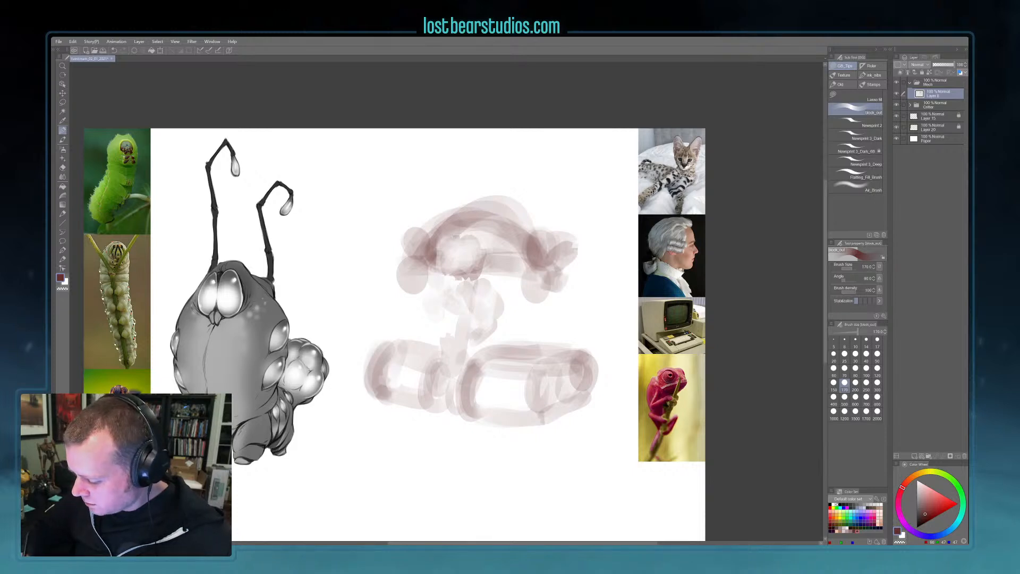
left_click_drag(481, 371, 478, 401)
mouse_move(440, 369)
left_mouse_down()
mouse_move(441, 399)
mouse_move(467, 327)
mouse_move(463, 281)
mouse_move(483, 291)
mouse_move(461, 293)
mouse_move(465, 300)
mouse_move(495, 303)
left_mouse_up()
key("bracketleft")
key("bracketleft")
key("bracketleft")
left_click_drag(462, 342, 481, 341)
left_click_drag(503, 333, 501, 345)
left_click_drag(412, 340, 487, 339)
left_click_drag(443, 412, 446, 415)
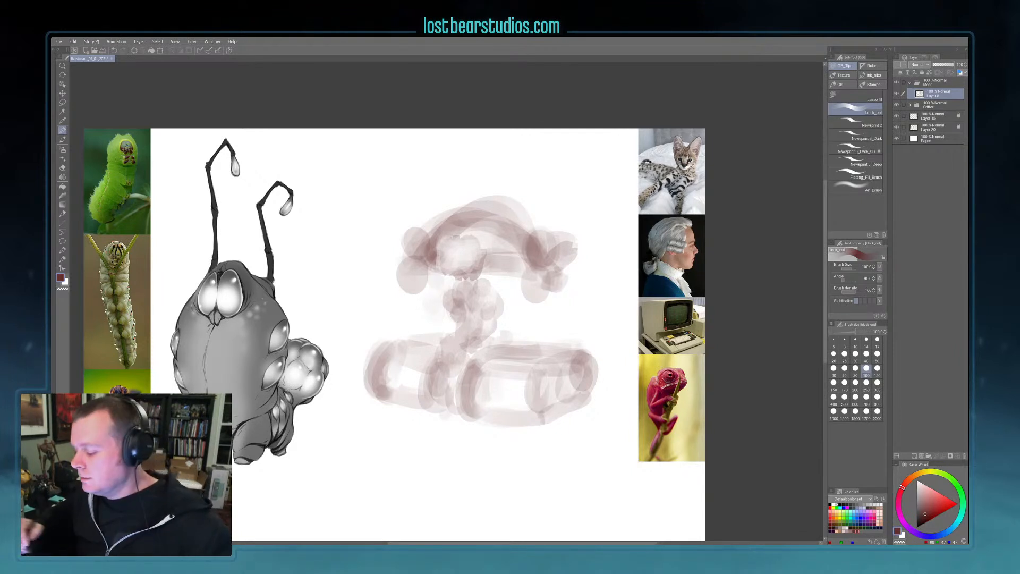
- Define the base's lower edge and shape the larger tread's end face with vertical bands
mouse_move(398, 394)
left_mouse_down()
mouse_move(546, 431)
mouse_move(594, 405)
left_mouse_up()
left_click_drag(543, 424, 588, 404)
mouse_move(590, 406)
left_mouse_down()
mouse_move(591, 364)
mouse_move(598, 380)
left_mouse_up()
mouse_move(557, 355)
left_mouse_down()
mouse_move(568, 373)
mouse_move(531, 423)
left_mouse_up()
mouse_move(563, 370)
left_mouse_down()
mouse_move(539, 428)
mouse_move(585, 401)
left_mouse_up()
mouse_move(583, 358)
left_mouse_down()
mouse_move(590, 394)
mouse_move(536, 416)
mouse_move(582, 401)
left_mouse_up()
key("c")
left_click_drag(573, 367, 570, 399)
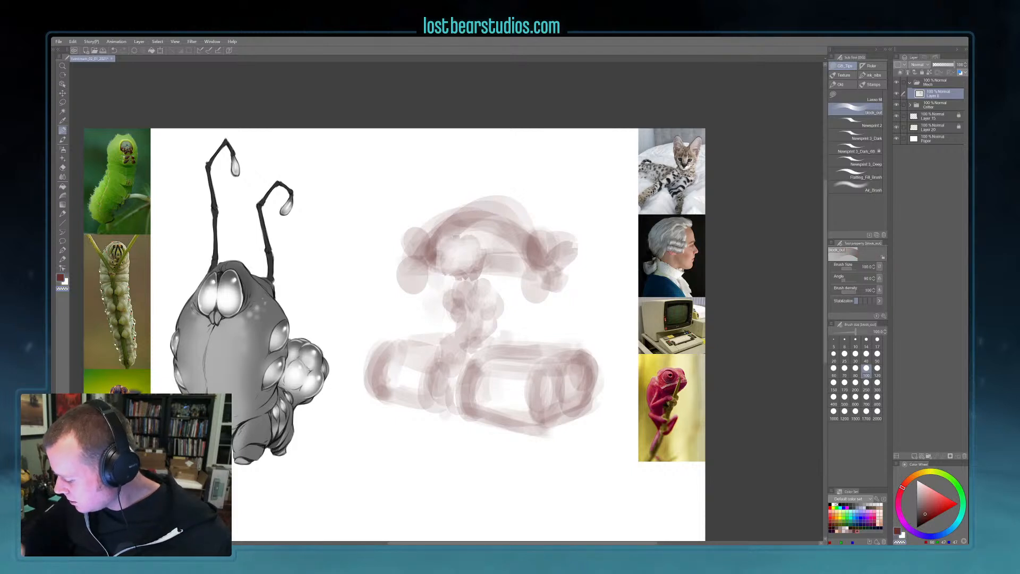
- Undo the last tread strokes, reinforce the larger tread's upper edge, and darken its outer end
key("c")
mouse_move(597, 364)
left_mouse_down()
mouse_move(595, 394)
mouse_move(605, 366)
left_mouse_up()
key("ctrl+z")
key("ctrl+z")
key("ctrl+z")
left_click_drag(531, 362, 531, 377)
mouse_move(470, 353)
left_mouse_down()
mouse_move(468, 366)
mouse_move(368, 352)
mouse_move(370, 373)
mouse_move(414, 340)
mouse_move(559, 352)
mouse_move(517, 353)
left_mouse_up()
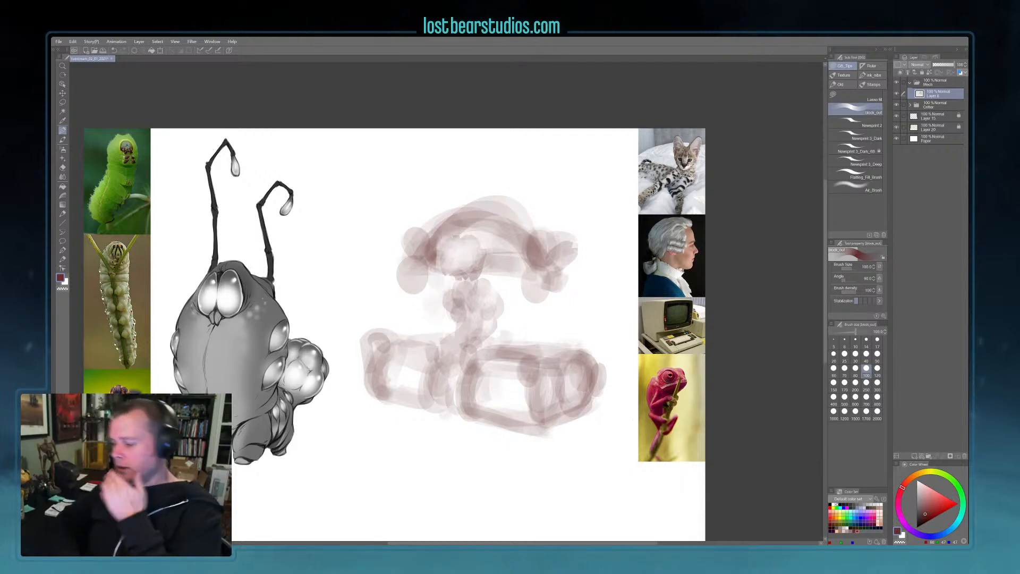
key("c")
mouse_move(606, 392)
left_mouse_down()
mouse_move(604, 367)
mouse_move(607, 403)
mouse_move(602, 379)
left_mouse_up()
key("c")
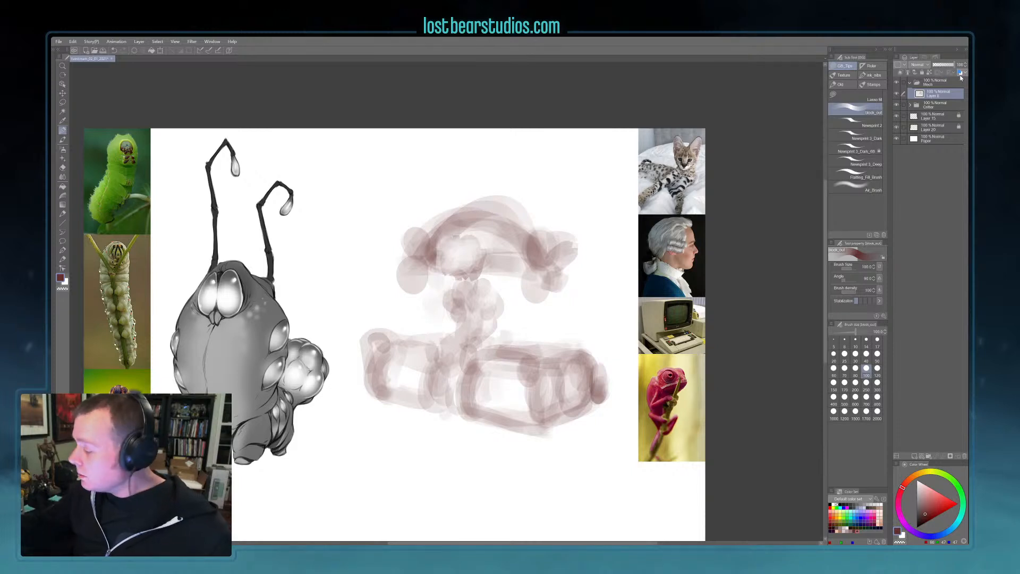
- Lower the rough mech sketch layer's opacity to 47% and add a new raster layer above it
left_click(944, 65)
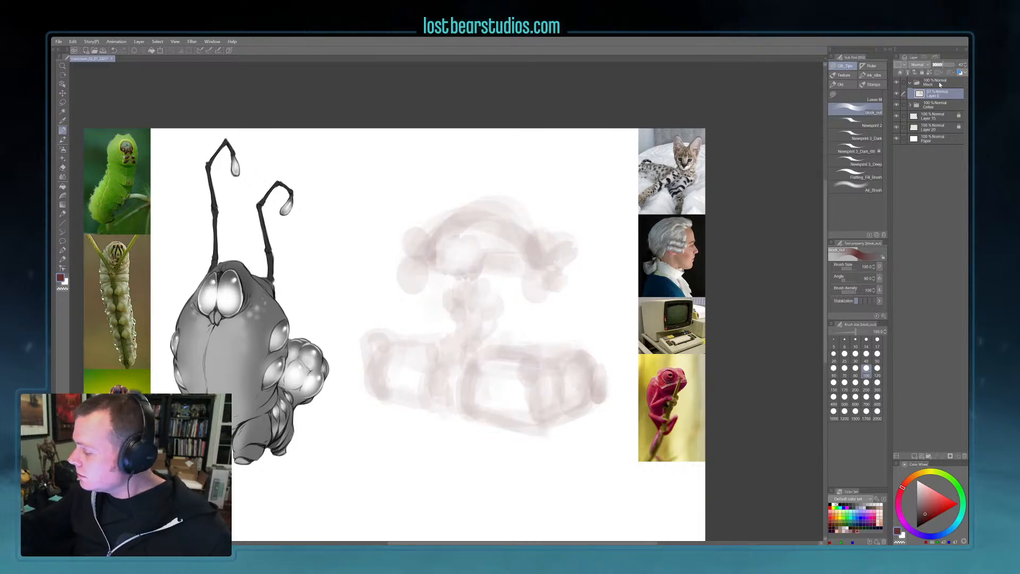
left_click(916, 455)
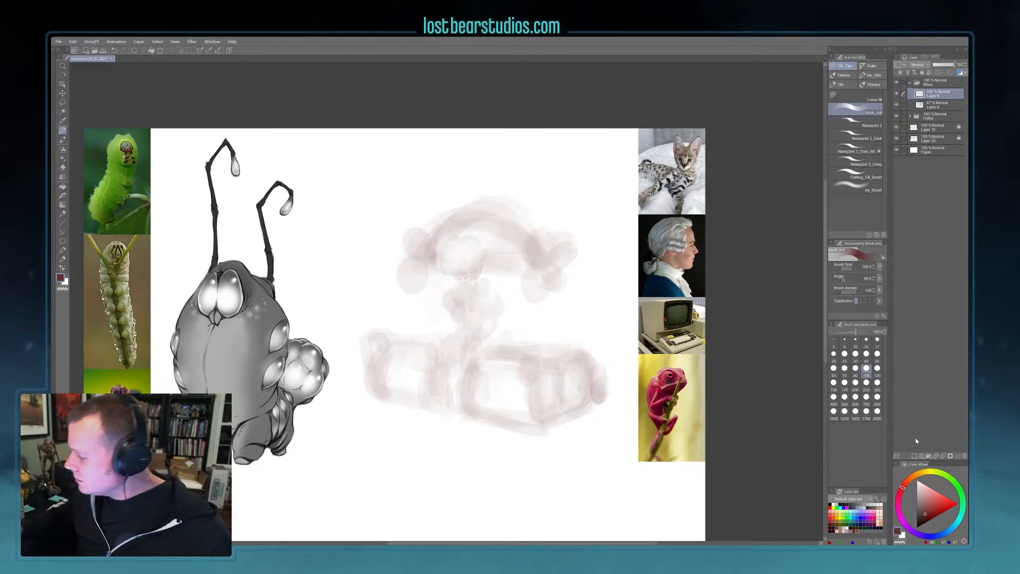
- Switch to the Newsprint 3_Dark brush, enlarge it, and draw straight lines along the lower and upper edges of the tread base
left_click(861, 161)
left_click(857, 135)
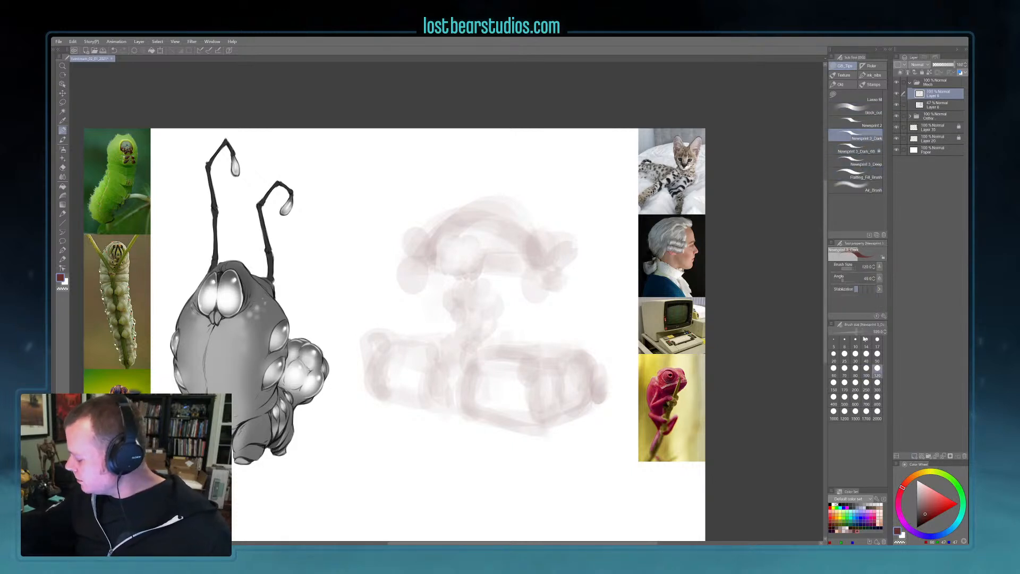
key("bracketright")
key("bracketright")
key("bracketright")
key("bracketright")
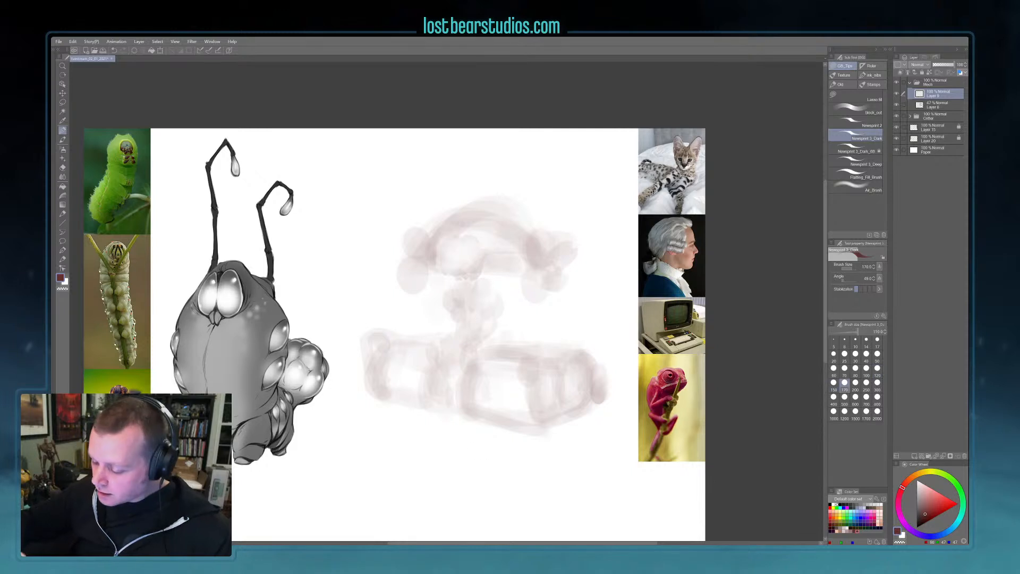
left_click_drag(386, 396, 527, 426)
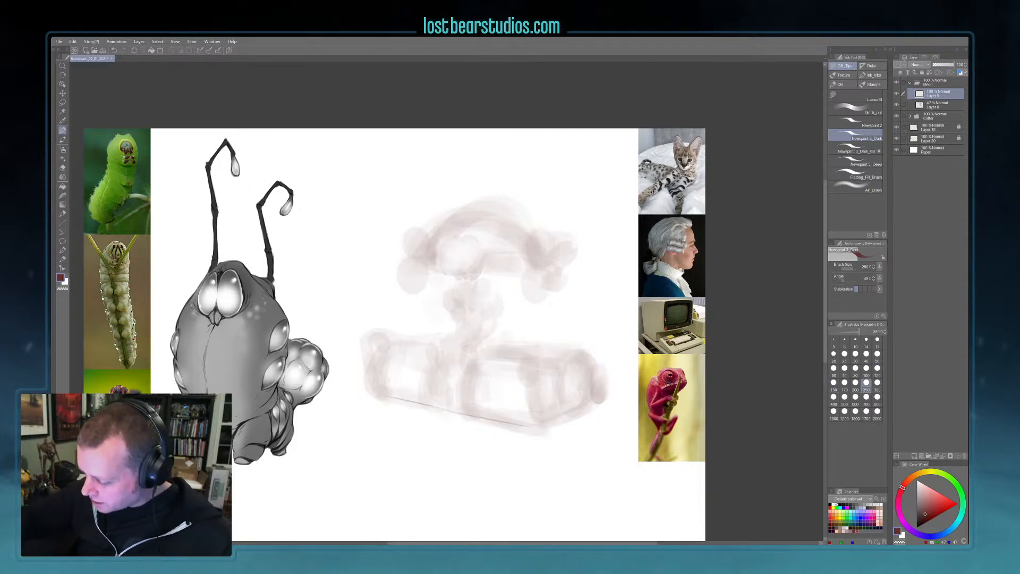
left_click_drag(372, 334, 531, 351)
left_click_drag(387, 336, 557, 357)
- Enlarge the brush to 400 and draw perspective guide lines across the neck, the head and above the dome
key("bracketright")
key("bracketright")
left_click_drag(393, 305, 542, 312)
left_click_drag(486, 279, 536, 274)
left_click_drag(425, 272, 569, 265)
left_click_drag(396, 232, 566, 218)
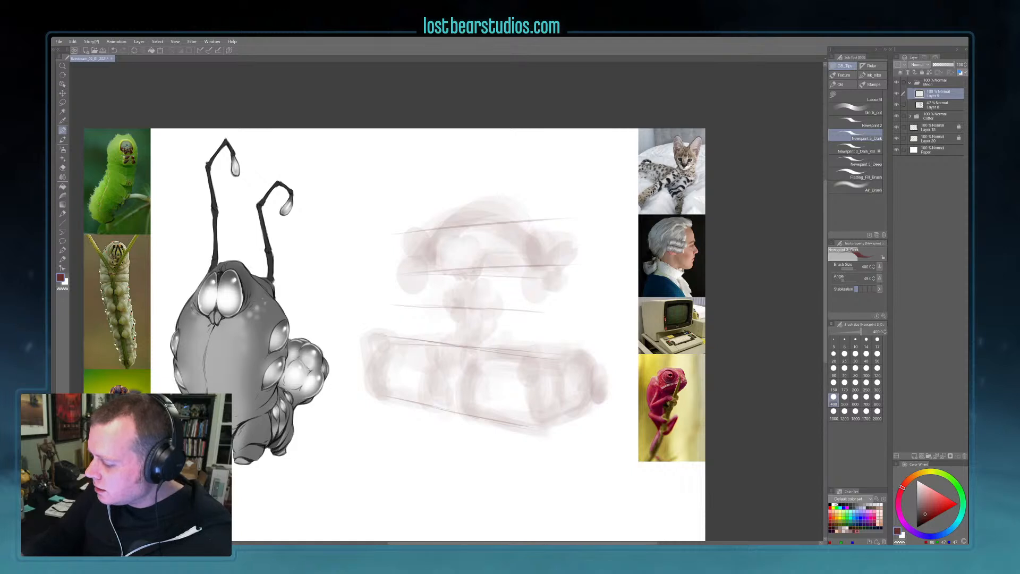
left_click_drag(459, 199, 542, 188)
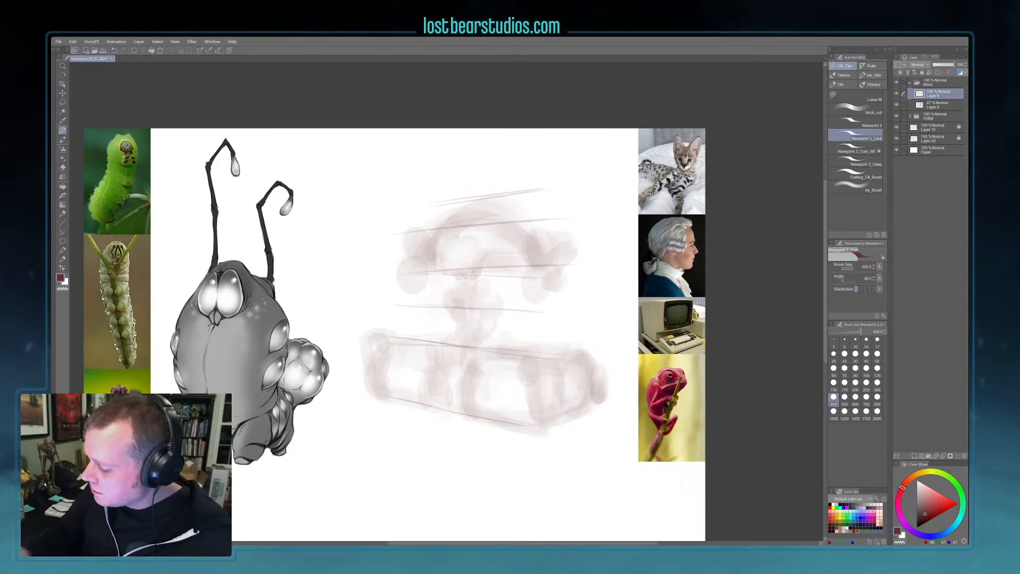
- Erase part of the head's lower guide line, redraw it, and strengthen the base's upper edge
key("c")
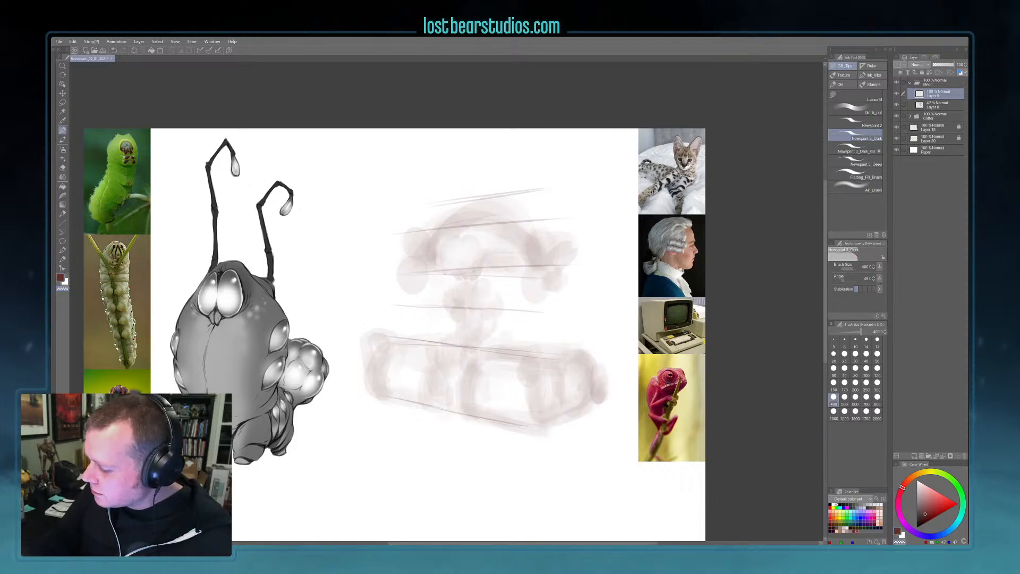
left_click_drag(486, 267, 568, 265)
key("c")
left_click_drag(476, 272, 526, 271)
left_click_drag(406, 271, 515, 267)
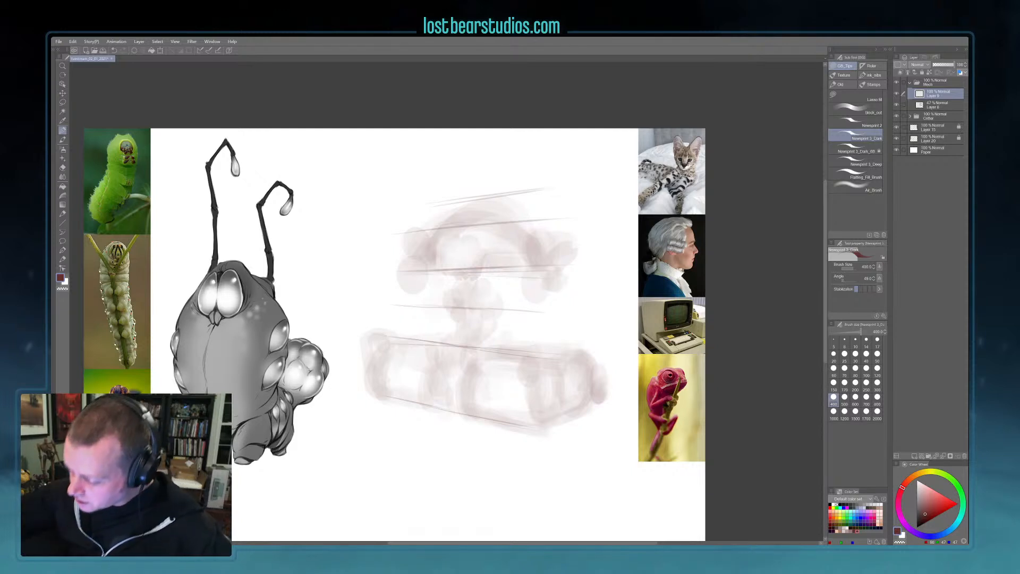
left_click_drag(400, 340, 458, 346)
key("c")
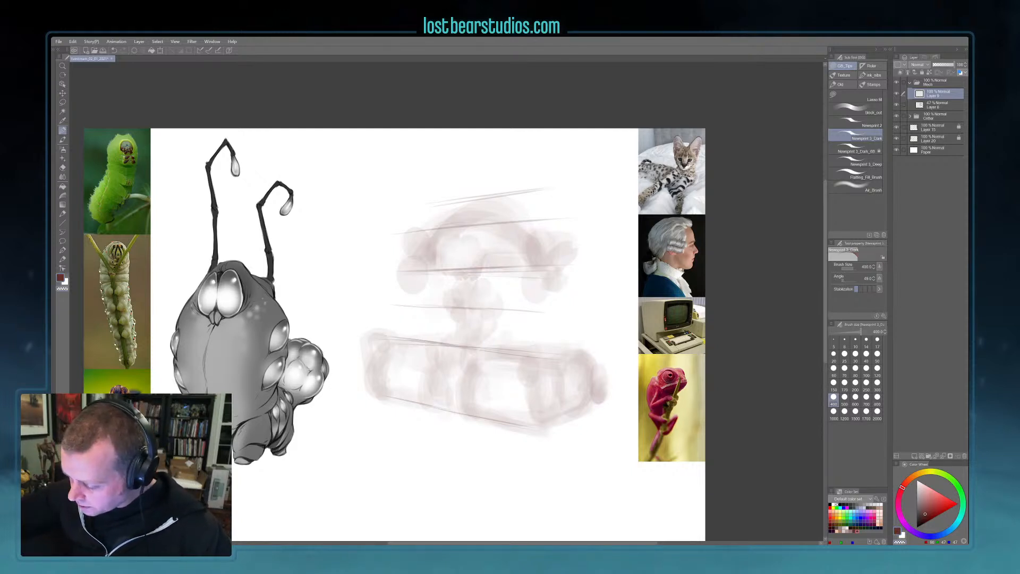
key("c")
- Outline the smaller tread's ends, the larger tread's inner edge, and the lower edge of the smaller tread
left_click_drag(369, 334, 378, 389)
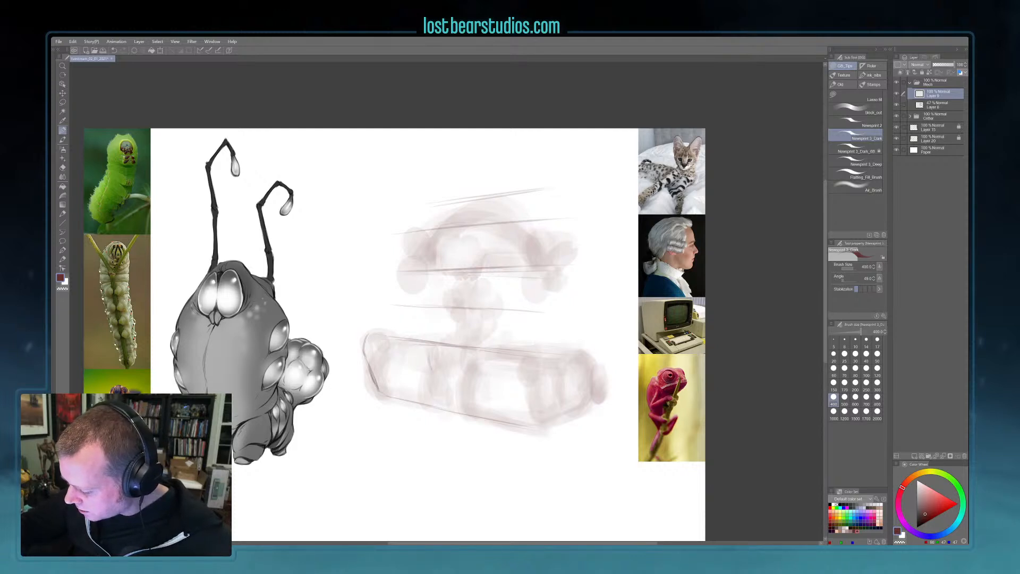
left_click_drag(429, 376, 435, 392)
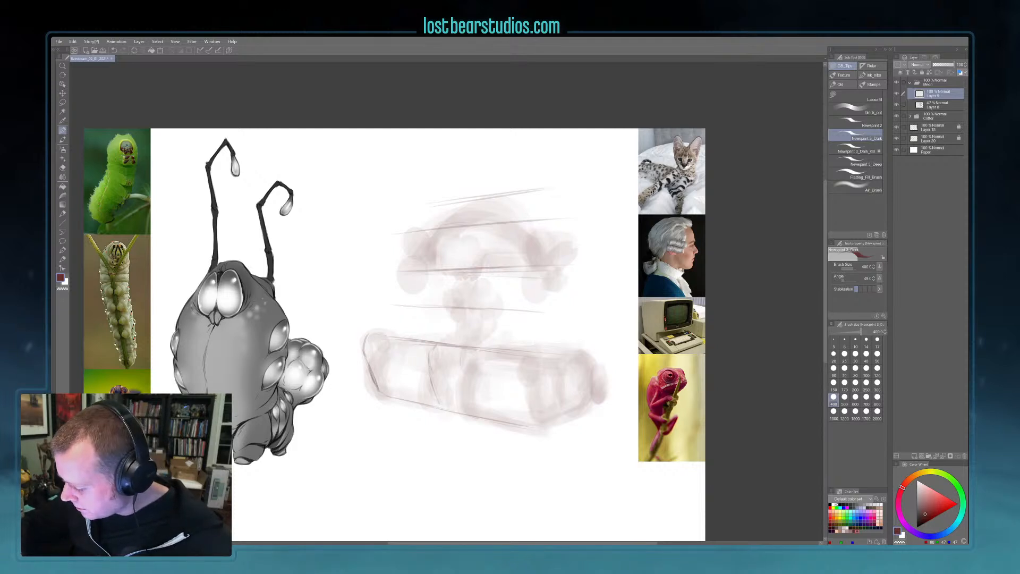
left_click_drag(467, 346, 463, 408)
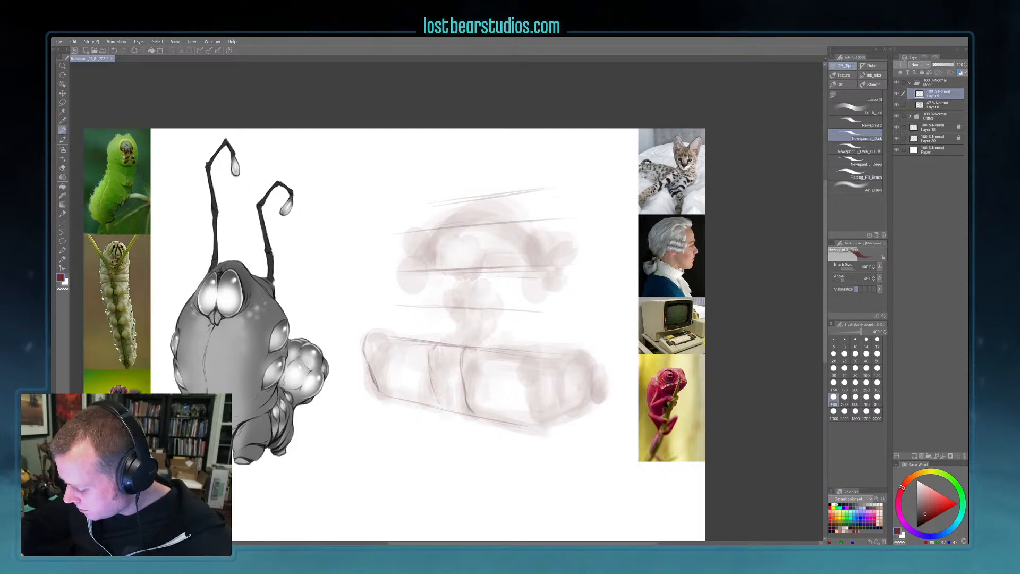
left_click_drag(372, 392, 402, 399)
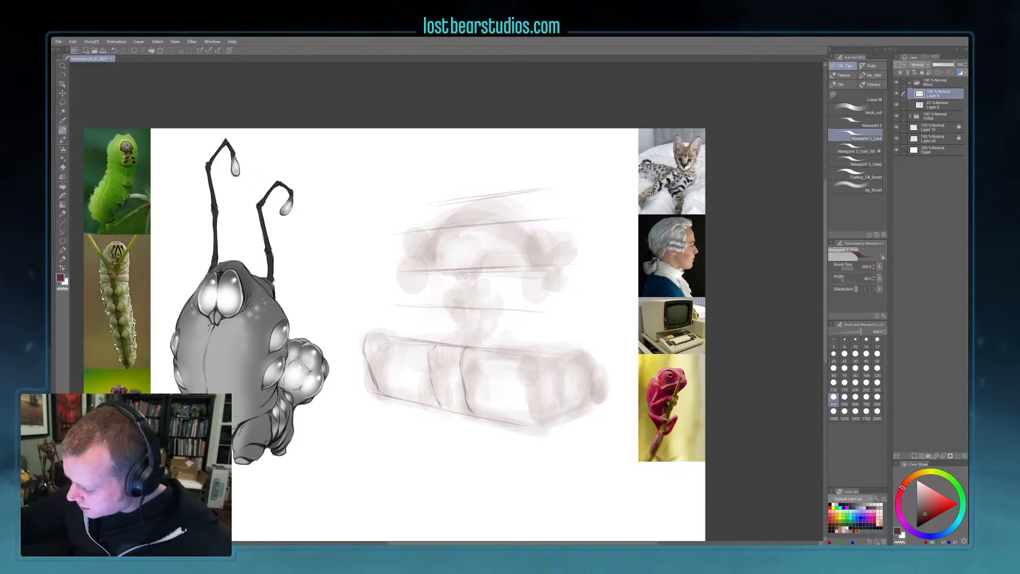
- Draw the larger tread's end face with a row of oval wheels enclosed by the outer track contour
mouse_move(528, 364)
left_mouse_down()
mouse_move(538, 360)
mouse_move(563, 376)
mouse_move(549, 413)
mouse_move(536, 396)
mouse_move(541, 422)
mouse_move(568, 412)
mouse_move(581, 359)
mouse_move(584, 404)
left_mouse_up()
mouse_move(552, 372)
left_mouse_down()
mouse_move(554, 399)
mouse_move(571, 394)
mouse_move(574, 372)
mouse_move(593, 403)
mouse_move(601, 391)
left_mouse_up()
left_click_drag(556, 355, 598, 361)
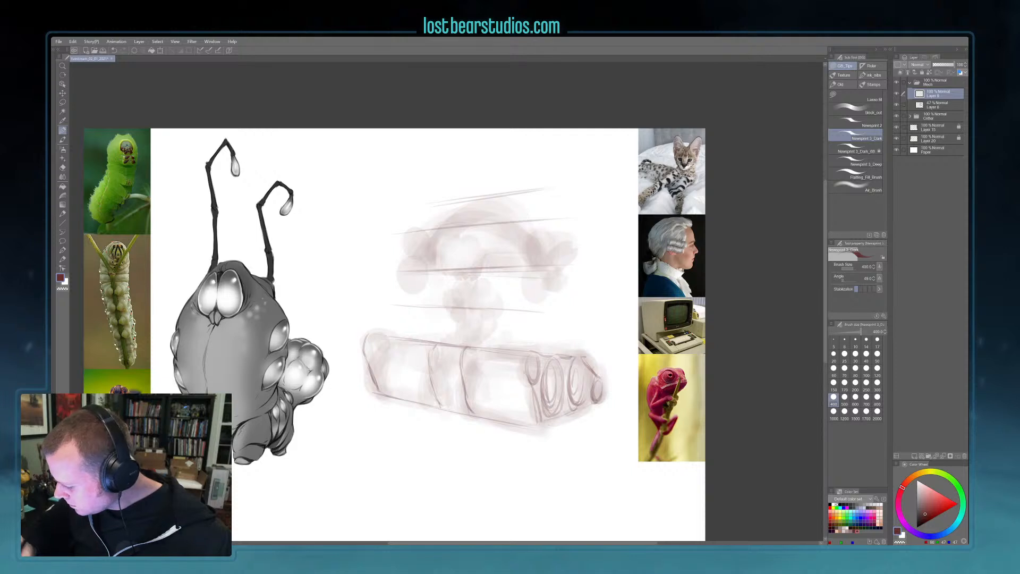
- Add lengthwise lines along both treads and sketch the linkage rising between them to the neck
left_click_drag(478, 412, 537, 414)
left_click_drag(477, 381, 531, 393)
left_click_drag(464, 364, 514, 371)
mouse_move(389, 351)
left_mouse_down()
mouse_move(426, 355)
mouse_move(422, 382)
mouse_move(440, 364)
mouse_move(461, 387)
left_mouse_up()
mouse_move(442, 353)
left_mouse_down()
mouse_move(470, 327)
mouse_move(473, 336)
mouse_move(493, 328)
left_mouse_up()
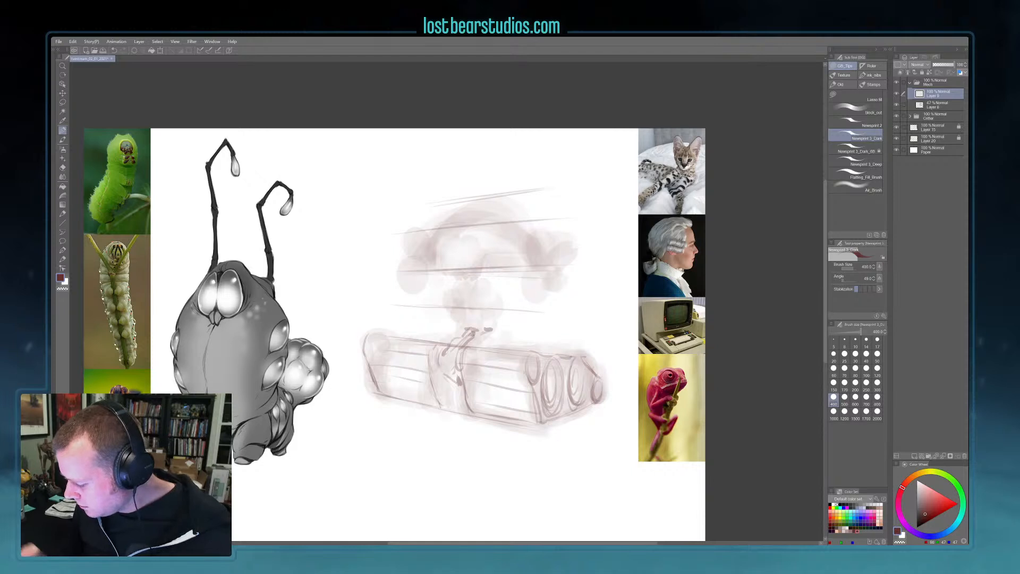
left_click_drag(450, 401, 464, 398)
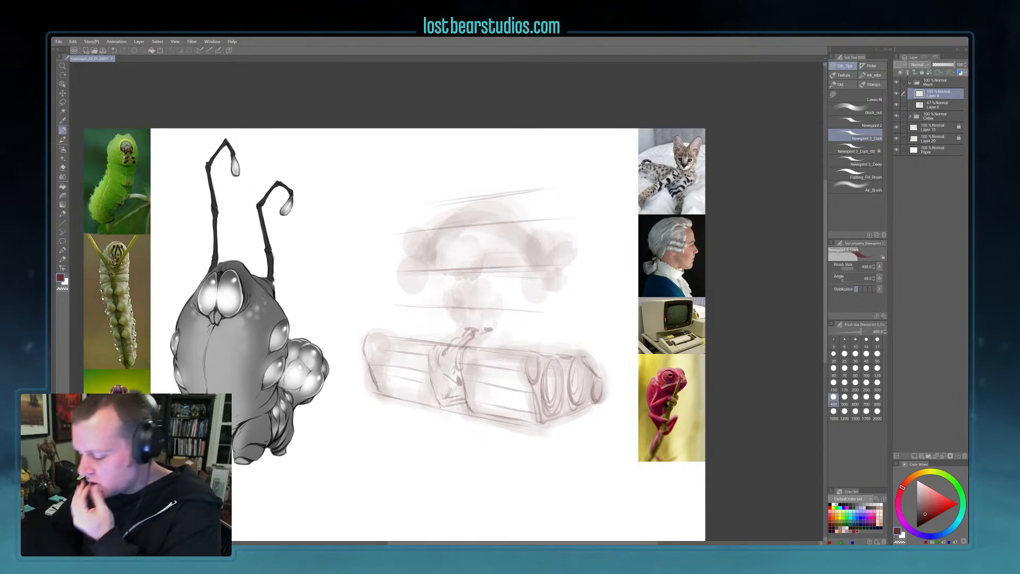
- Darken the rounded upper corners at the ends of both treads
left_click_drag(373, 334, 364, 344)
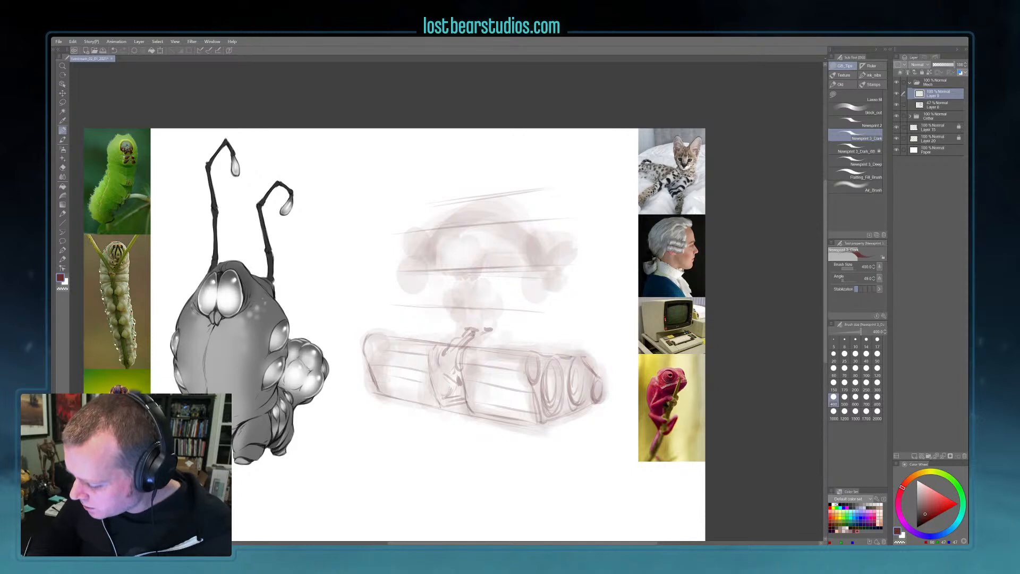
left_click_drag(435, 346, 427, 356)
left_click_drag(364, 349, 366, 364)
left_click_drag(466, 347, 458, 359)
left_click_drag(533, 351, 527, 361)
left_click_drag(528, 356, 522, 368)
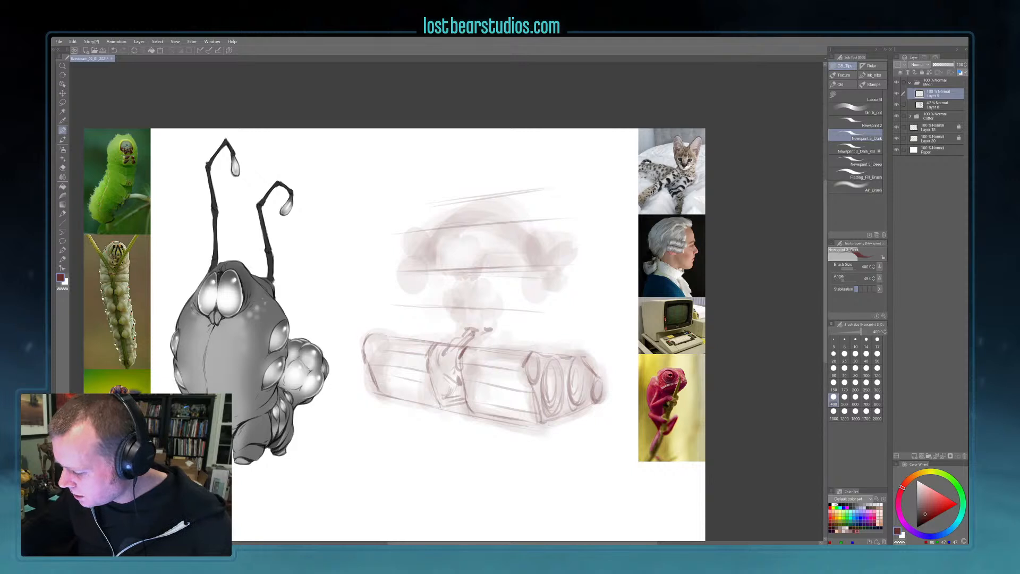
- Draw a rectangular screen frame on the front of the head within the perspective guides
left_click_drag(444, 273, 494, 271)
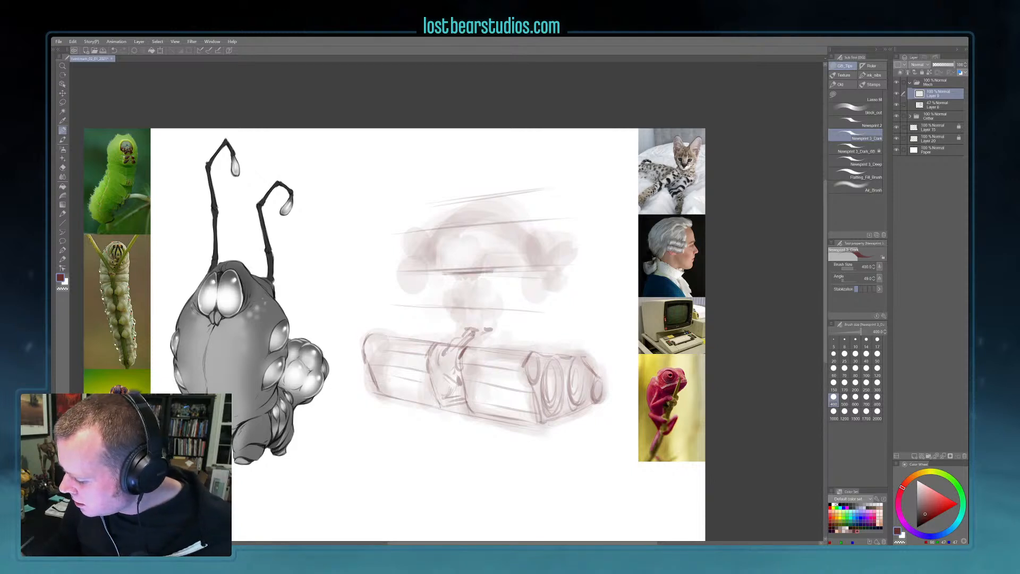
mouse_move(434, 232)
left_mouse_down()
mouse_move(434, 269)
mouse_move(493, 239)
mouse_move(494, 228)
mouse_move(472, 229)
mouse_move(499, 227)
left_mouse_up()
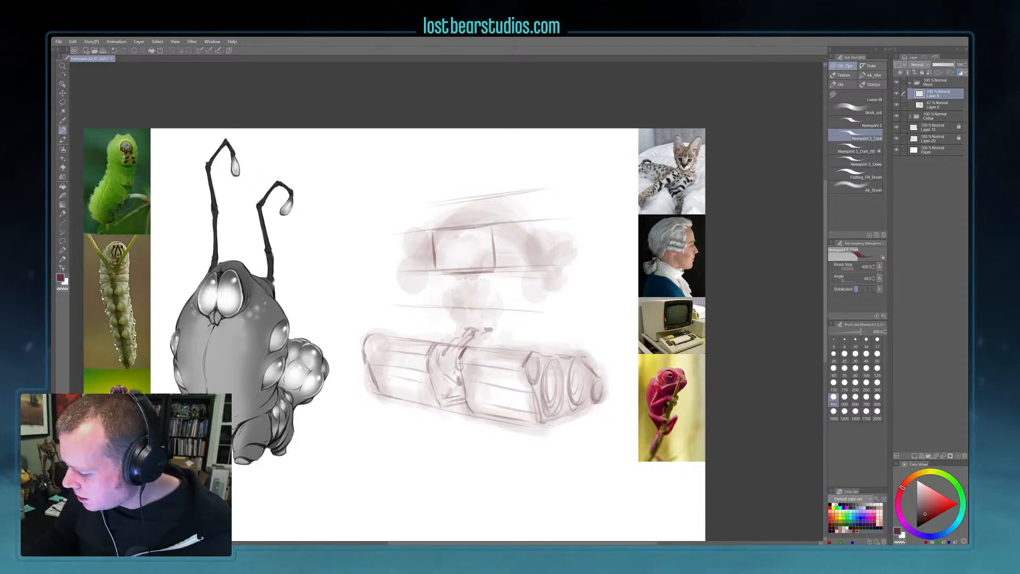
left_click_drag(435, 237, 437, 265)
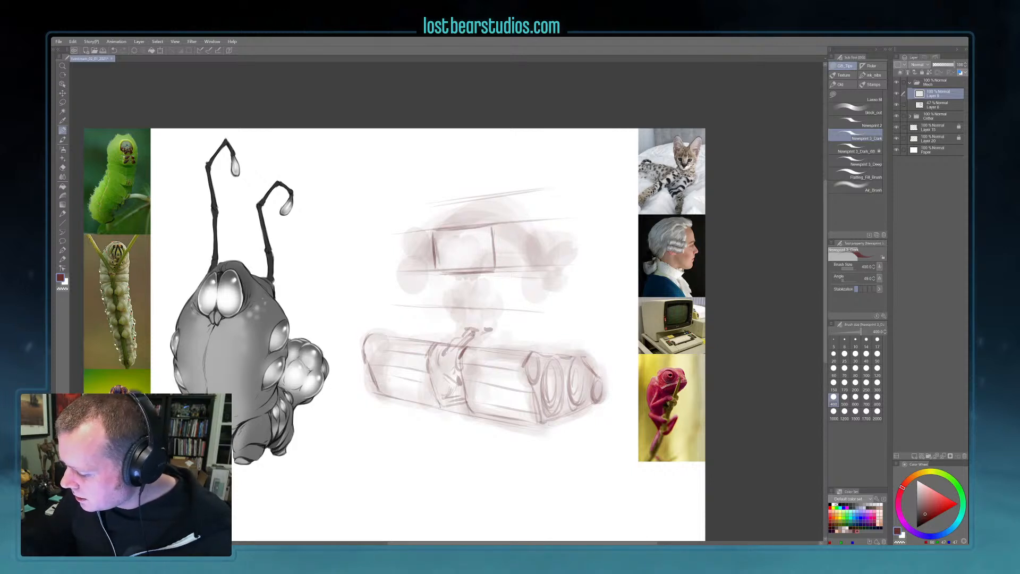
left_click_drag(491, 234, 492, 265)
- Curve the dome's outline over the head and sketch two stacked cylinders on the side farther from the creature
mouse_move(426, 227)
left_mouse_down()
mouse_move(474, 205)
mouse_move(590, 250)
left_mouse_up()
left_click_drag(528, 195, 593, 229)
mouse_move(530, 228)
left_mouse_down()
mouse_move(537, 269)
mouse_move(545, 236)
mouse_move(527, 230)
left_mouse_up()
mouse_move(534, 275)
left_mouse_down()
mouse_move(531, 300)
mouse_move(545, 282)
left_mouse_up()
left_click_drag(556, 225, 578, 226)
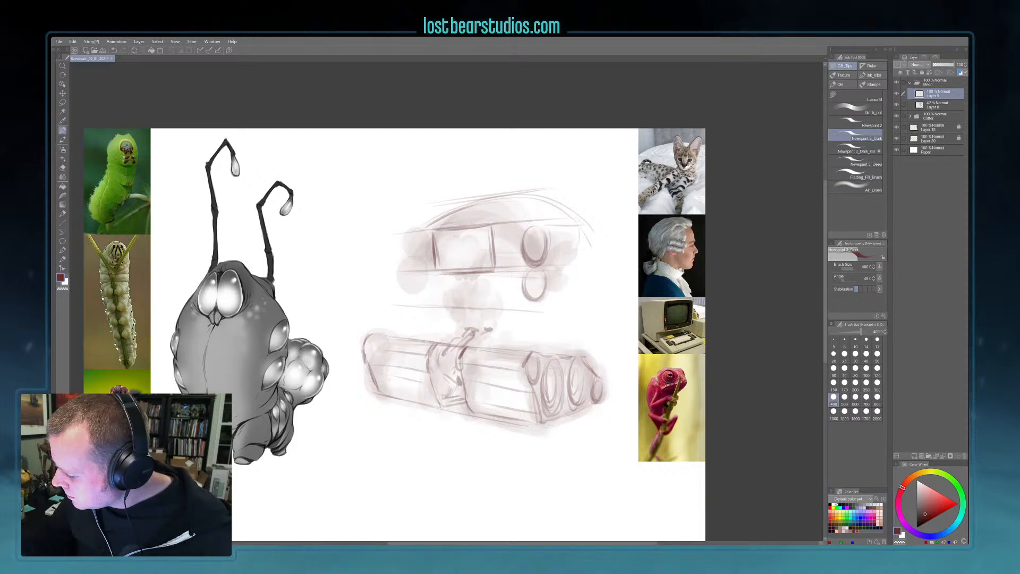
mouse_move(542, 261)
left_mouse_down()
mouse_move(586, 254)
mouse_move(581, 289)
left_mouse_up()
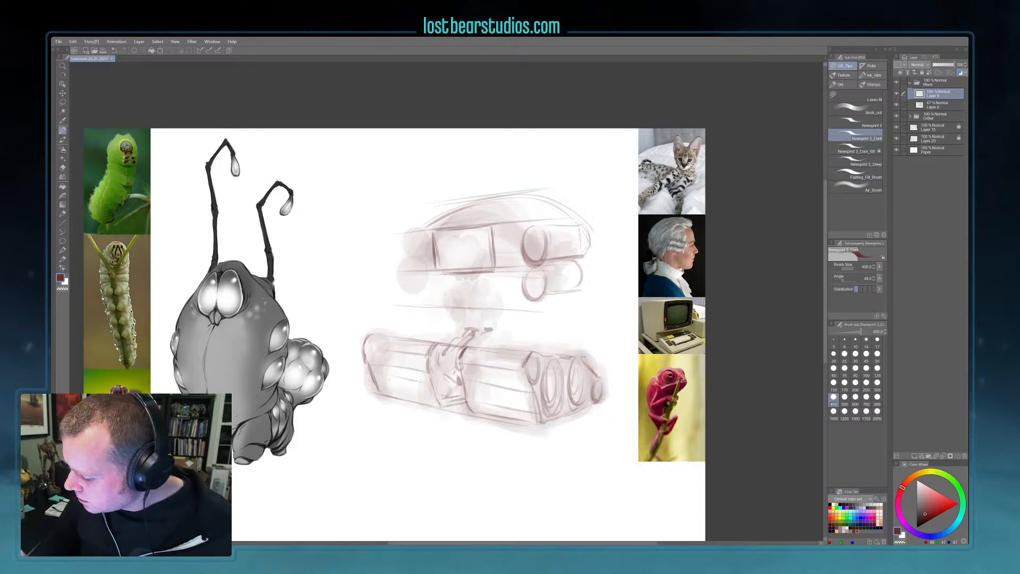
- Sketch two stacked round pods on the side of the head nearer the creature, undoing and redrawing stray strokes
mouse_move(413, 270)
left_mouse_down()
mouse_move(407, 282)
mouse_move(425, 267)
mouse_move(427, 287)
left_mouse_up()
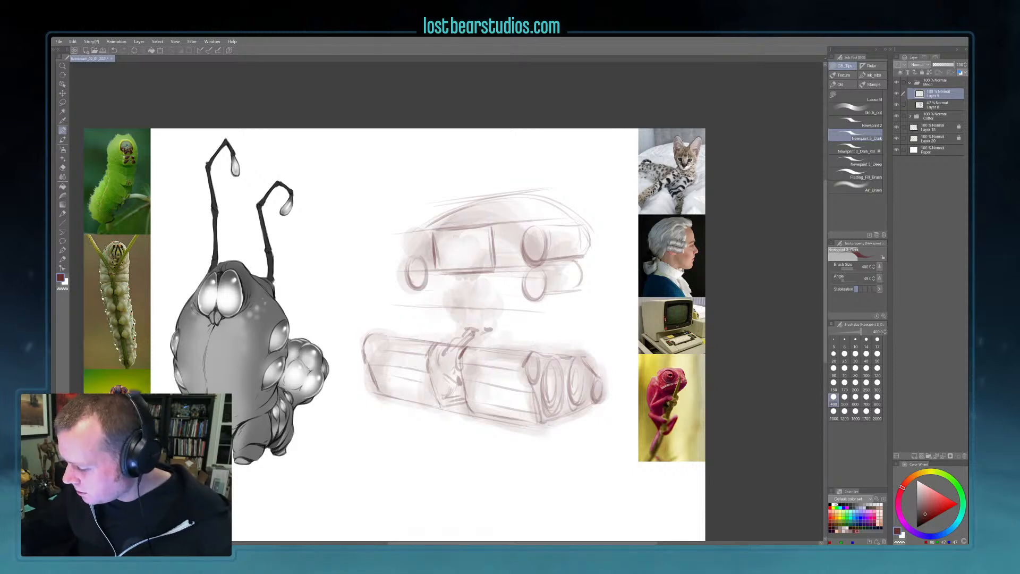
key("ctrl+z")
mouse_move(419, 268)
left_mouse_down()
mouse_move(416, 289)
mouse_move(426, 276)
left_mouse_up()
mouse_move(405, 234)
left_mouse_down()
mouse_move(418, 260)
mouse_move(410, 262)
mouse_move(441, 268)
left_mouse_up()
key("ctrl+z")
- Outline the screen's inner border and extend the dome's brim to a pointed corner above the stacked cylinders
left_click_drag(446, 232, 494, 229)
mouse_move(442, 264)
left_mouse_down()
mouse_move(526, 258)
mouse_move(607, 225)
mouse_move(572, 208)
left_mouse_up()
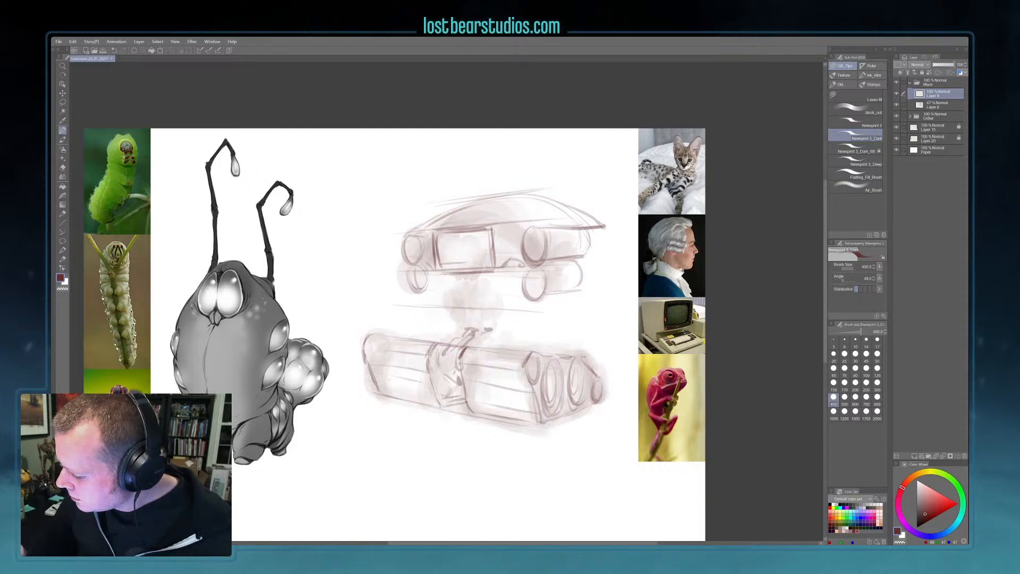
left_click_drag(497, 269, 532, 227)
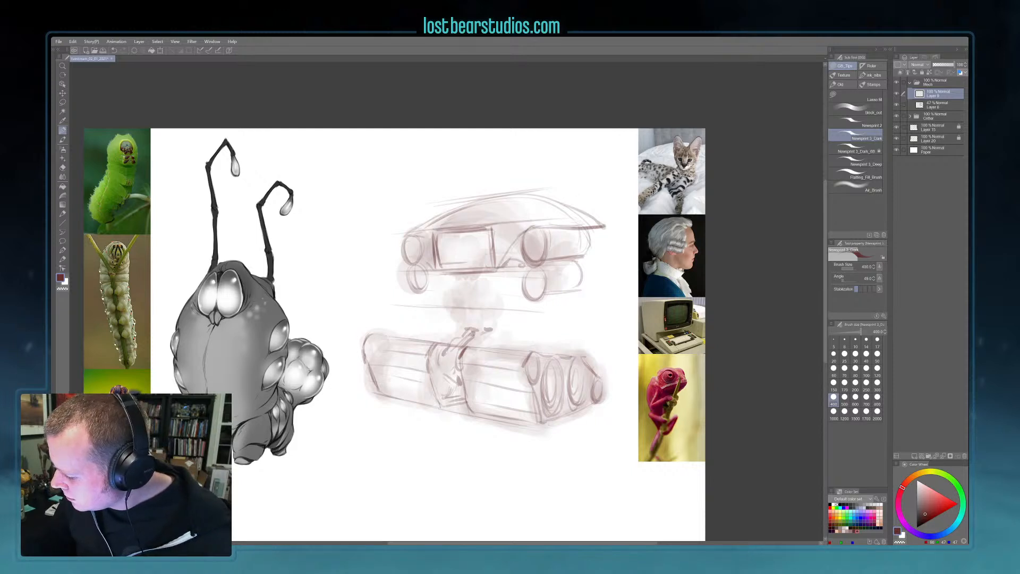
- Add a taller rounded cap on top of the head and darken the screen's side edge
mouse_move(429, 240)
left_mouse_down()
mouse_move(431, 255)
mouse_move(473, 206)
mouse_move(529, 191)
mouse_move(505, 220)
left_mouse_up()
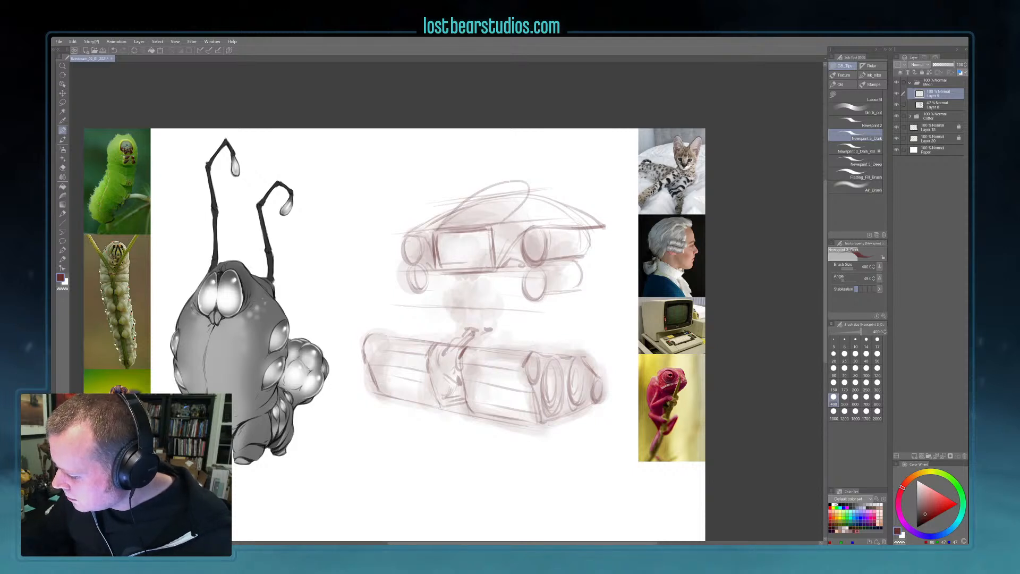
mouse_move(508, 184)
left_mouse_down()
mouse_move(494, 228)
mouse_move(544, 197)
left_mouse_up()
mouse_move(440, 234)
left_mouse_down()
mouse_move(444, 264)
mouse_move(477, 264)
mouse_move(454, 288)
mouse_move(461, 280)
left_mouse_up()
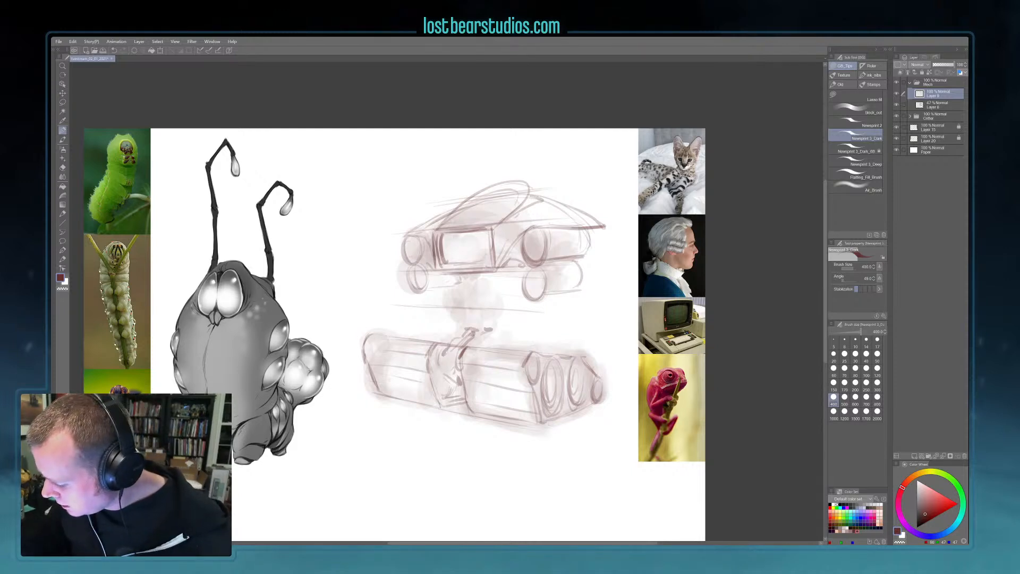
- Sketch the neck joints down to the base and add curved supports beneath the head between the round pods
mouse_move(485, 279)
left_mouse_down()
mouse_move(509, 274)
mouse_move(491, 295)
mouse_move(498, 283)
mouse_move(493, 321)
mouse_move(493, 300)
mouse_move(482, 301)
mouse_move(463, 330)
mouse_move(494, 335)
left_mouse_up()
left_click_drag(476, 341, 537, 352)
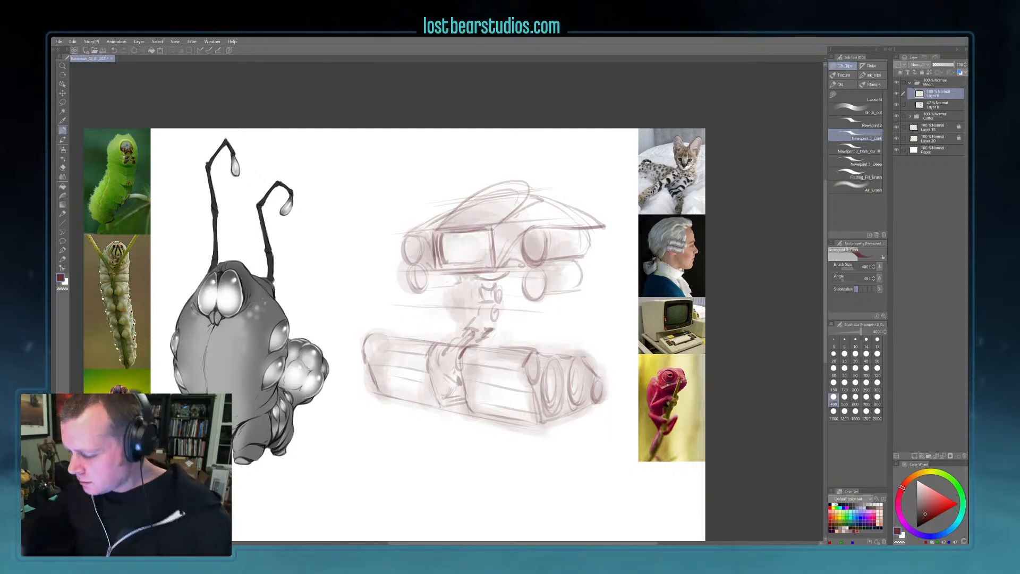
left_click_drag(408, 273, 420, 294)
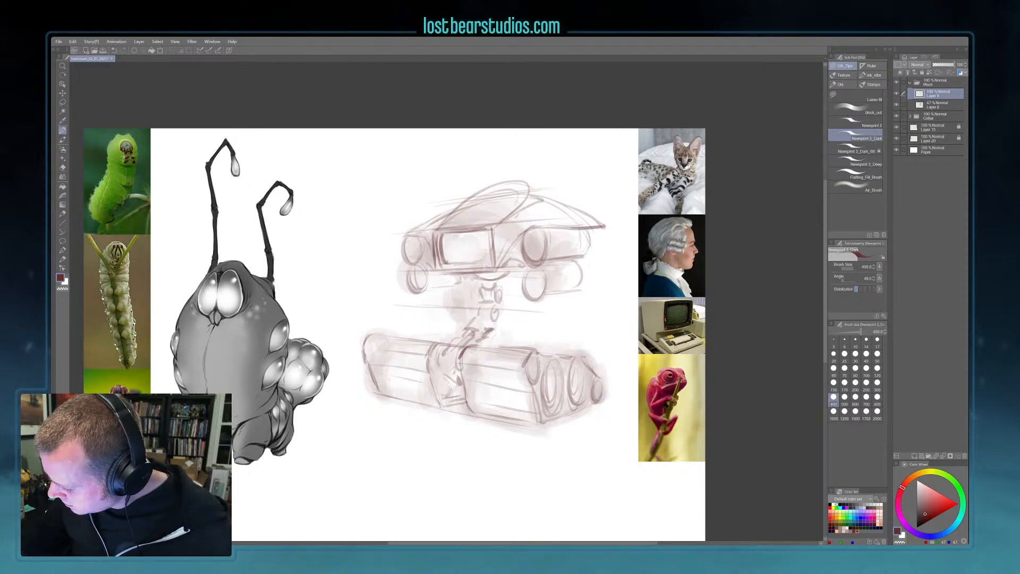
mouse_move(455, 272)
left_mouse_down()
mouse_move(434, 279)
mouse_move(471, 302)
mouse_move(465, 292)
mouse_move(507, 269)
mouse_move(502, 298)
mouse_move(518, 294)
left_mouse_up()
mouse_move(510, 274)
left_mouse_down()
mouse_move(519, 294)
mouse_move(527, 284)
left_mouse_up()
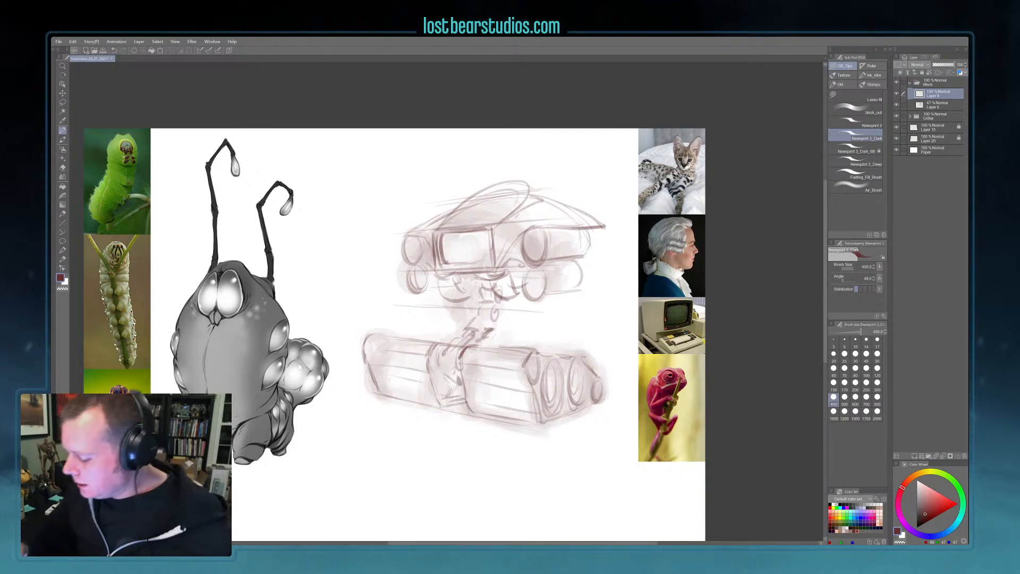
- Sketch a curved housing at the neck's foot above the larger tread, and undo the extra outer curve
left_click_drag(498, 331, 500, 339)
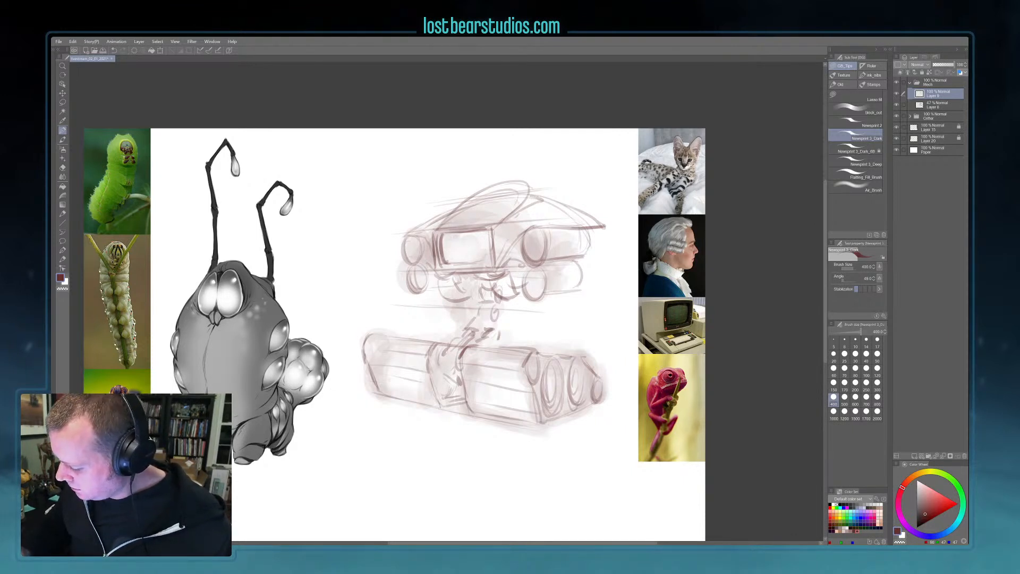
left_click_drag(500, 343, 520, 332)
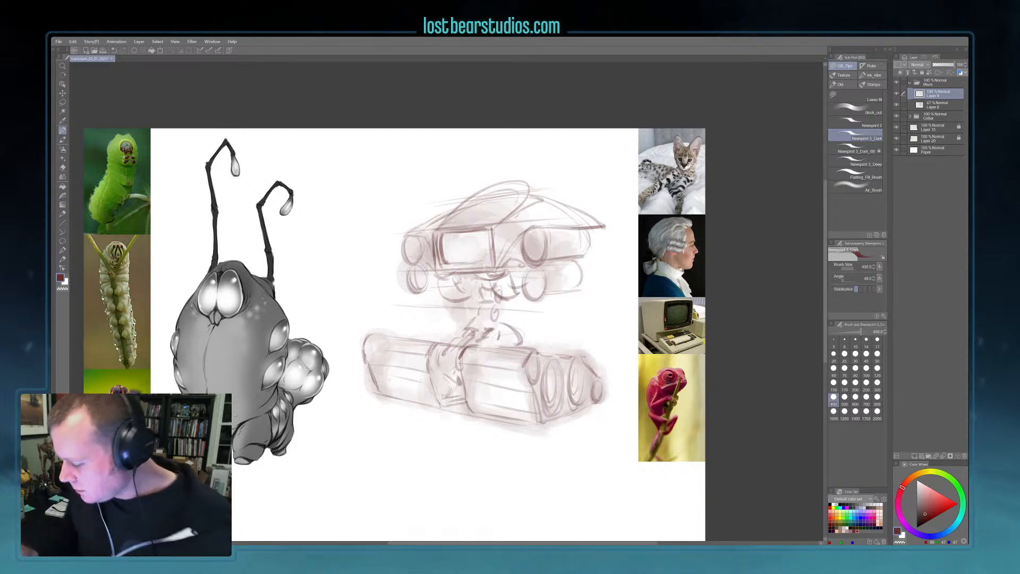
mouse_move(511, 317)
left_mouse_down()
mouse_move(539, 315)
mouse_move(532, 342)
left_mouse_up()
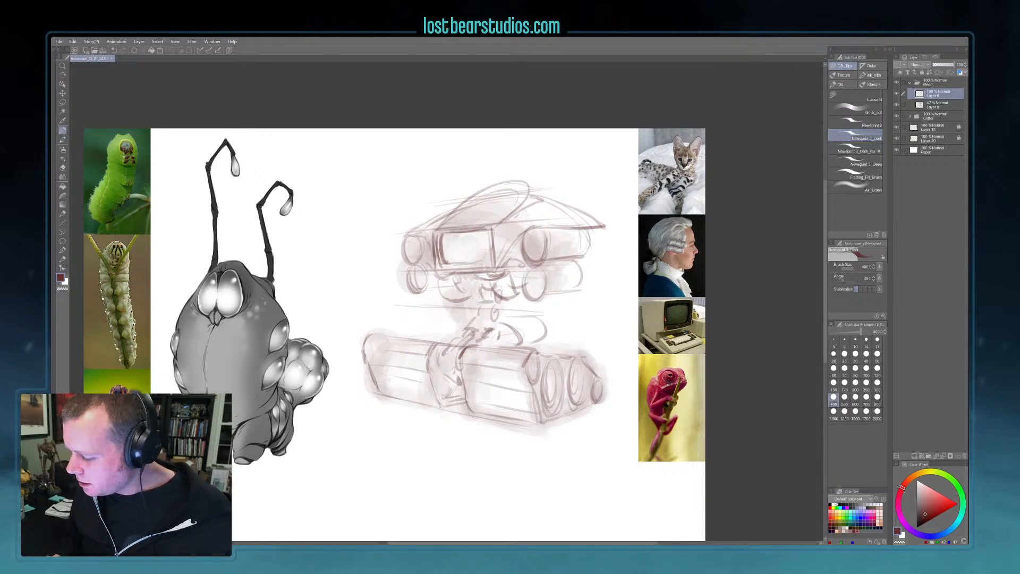
key("ctrl+z")
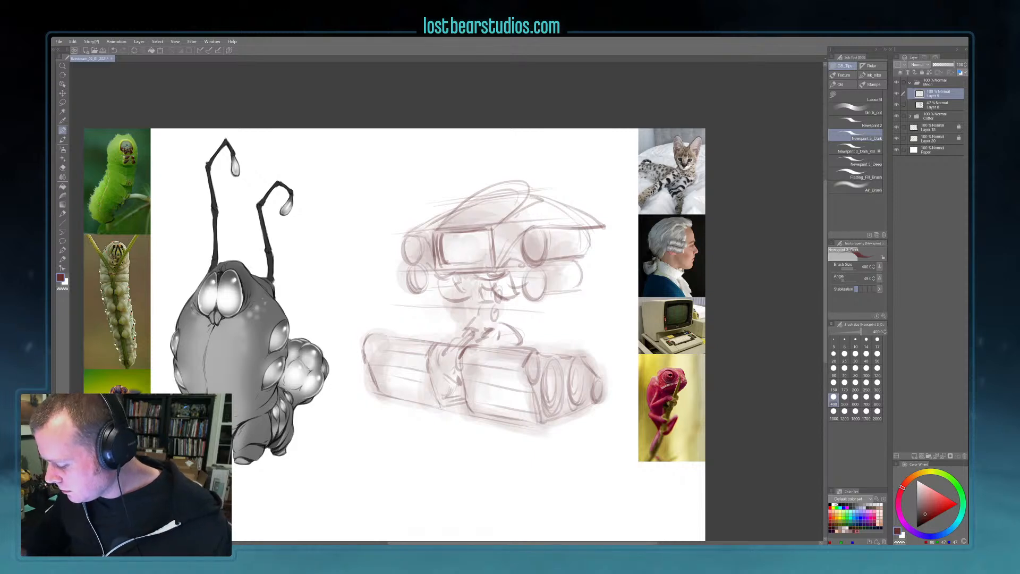
- Add a dark shoulder bracket midway down the neck and a thin arm reaching out toward the creature
left_click_drag(502, 294, 517, 320)
mouse_move(465, 299)
left_mouse_down()
mouse_move(471, 310)
mouse_move(460, 316)
left_mouse_up()
mouse_move(465, 299)
left_mouse_down()
mouse_move(475, 317)
mouse_move(458, 318)
mouse_move(452, 313)
mouse_move(514, 312)
mouse_move(497, 308)
left_mouse_up()
left_click_drag(416, 314, 425, 310)
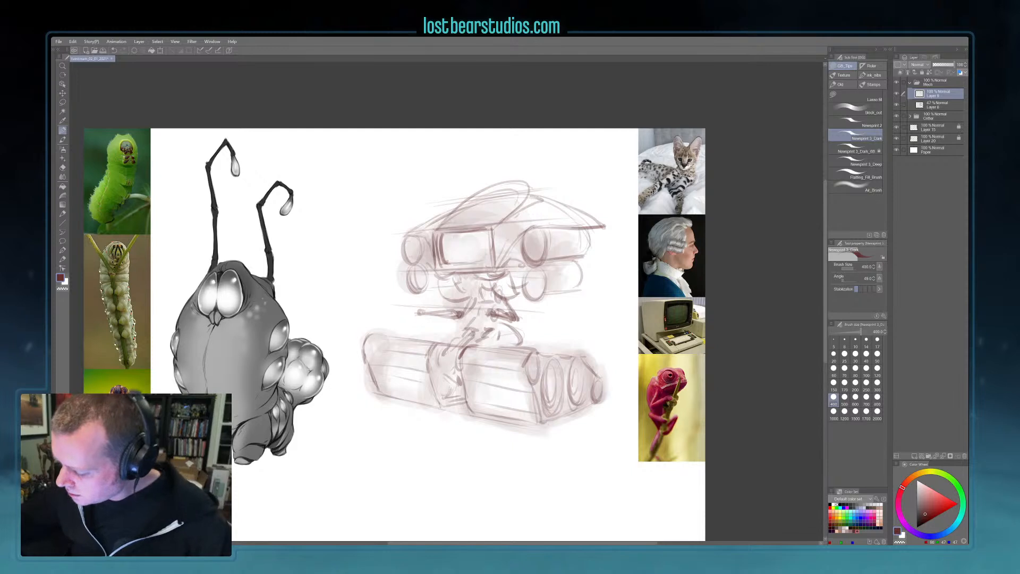
- Sketch splayed fingers at the end of the thin arm and a tall tipped antenna rising from the head's rear
mouse_move(404, 299)
left_mouse_down()
mouse_move(417, 310)
mouse_move(381, 308)
left_mouse_up()
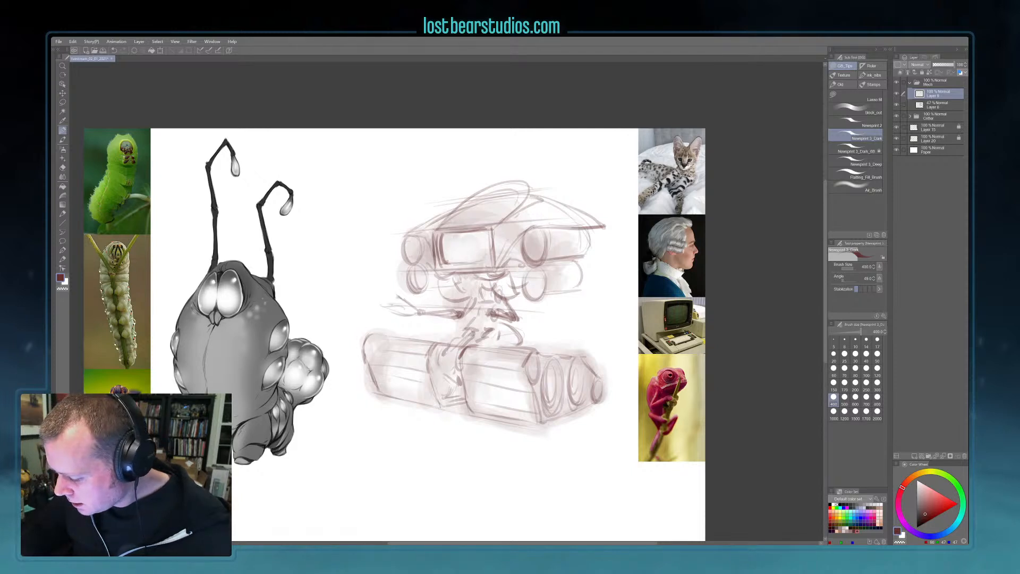
mouse_move(502, 309)
left_mouse_down()
mouse_move(481, 324)
mouse_move(510, 309)
left_mouse_up()
key("ctrl+z")
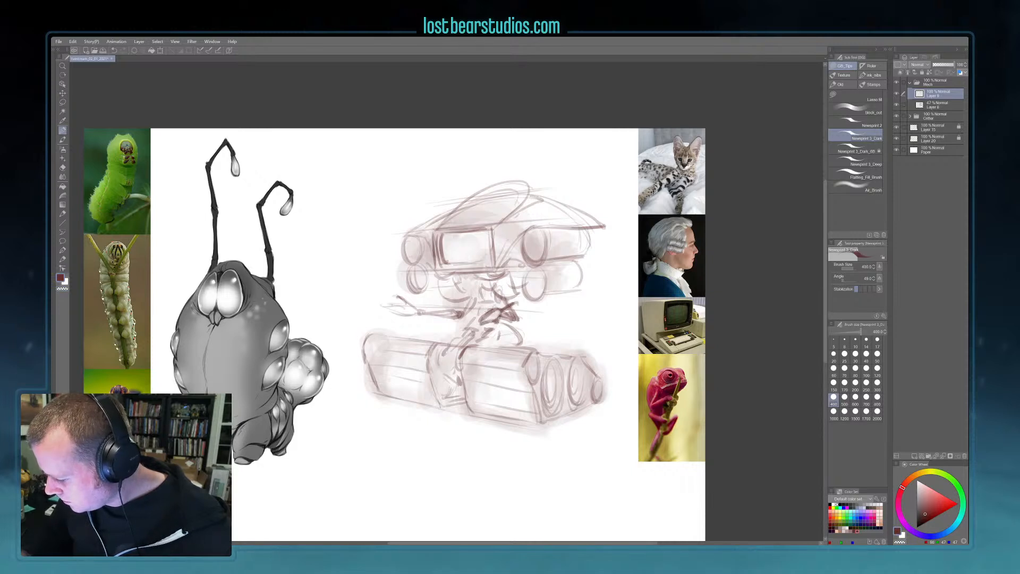
mouse_move(564, 204)
left_mouse_down()
mouse_move(568, 141)
mouse_move(570, 154)
left_mouse_up()
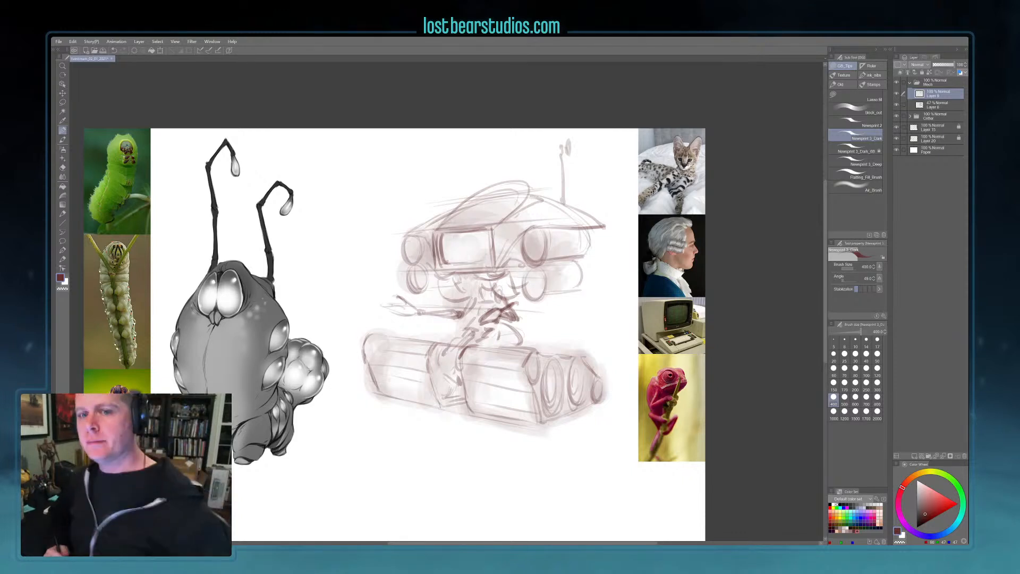
- Darken the end edges of both treads and erase stray sketch lines along the far tread's outer end
left_click_drag(461, 358, 466, 403)
left_click_drag(533, 358, 539, 411)
mouse_move(372, 338)
left_mouse_down()
mouse_move(366, 353)
mouse_move(383, 389)
left_mouse_up()
key("c")
left_click_drag(364, 350, 376, 390)
key("c")
scroll(378, 385, "down", 1)
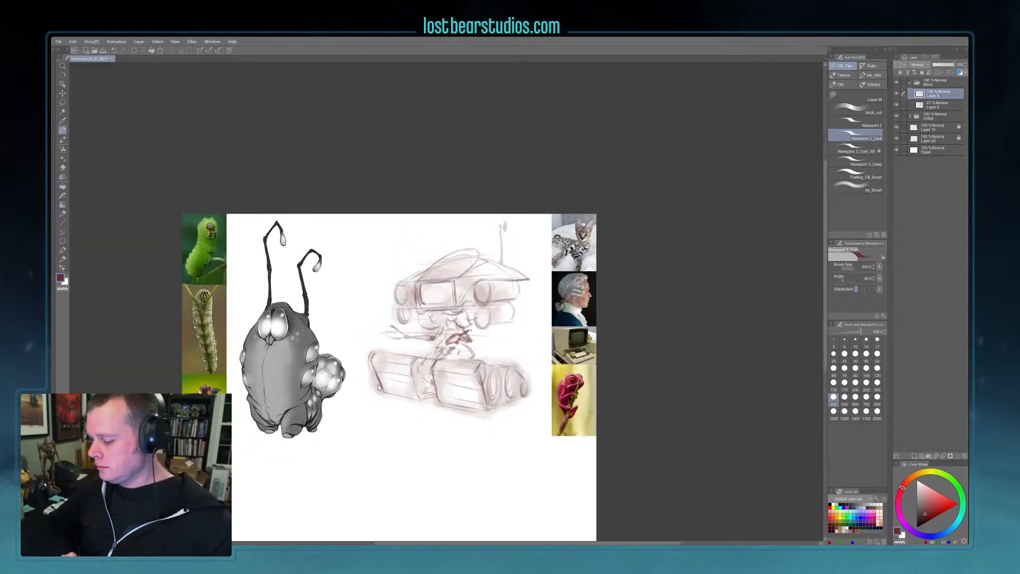
scroll(378, 384, "up", 1)
left_click_drag(736, 284, 754, 301)
- Fade both mech sketch layers together to about a third opacity
left_click(935, 119)
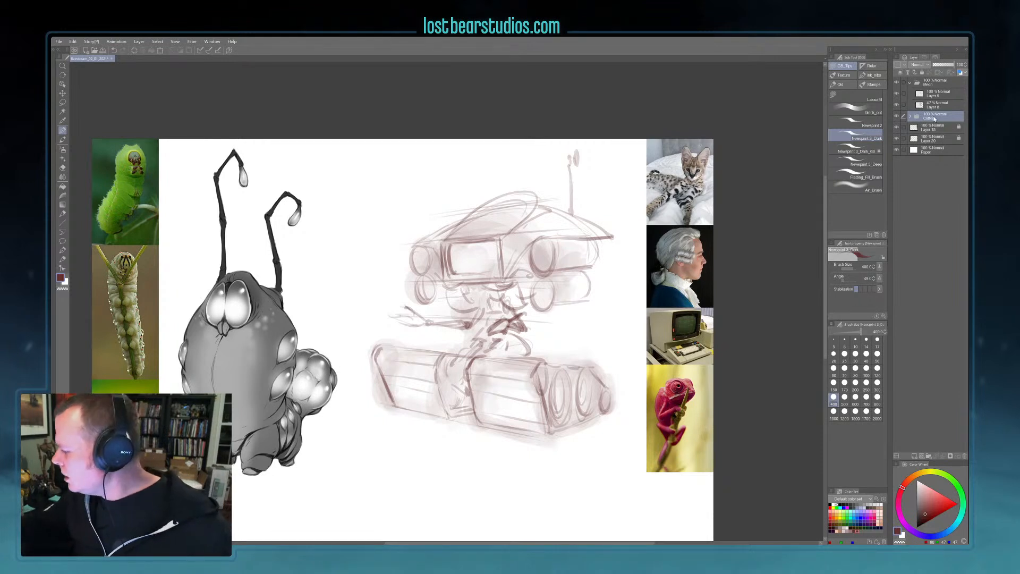
left_click(935, 94)
left_click(898, 94)
left_click(897, 94)
left_click(936, 104)
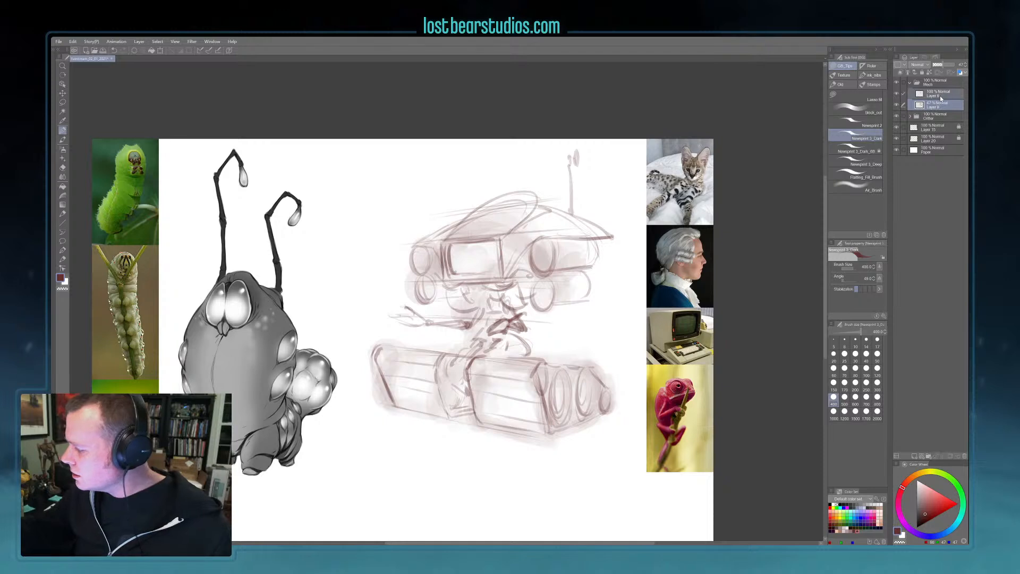
left_click_drag(944, 67, 939, 67)
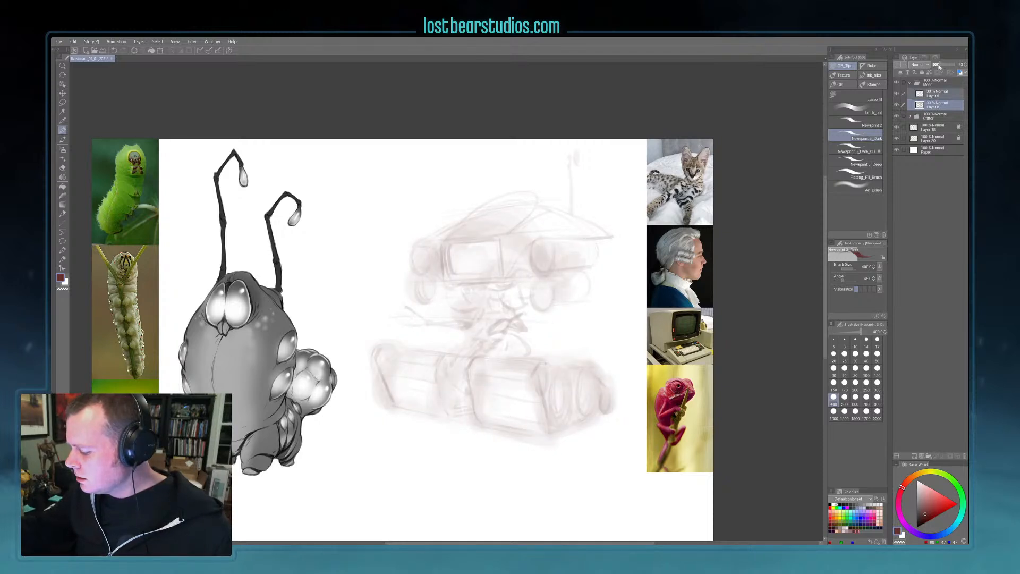
- Add a new layer above the faded sketches and choose the stabilised dark line brush in black
left_click(936, 97)
left_click(913, 456)
left_click(855, 149)
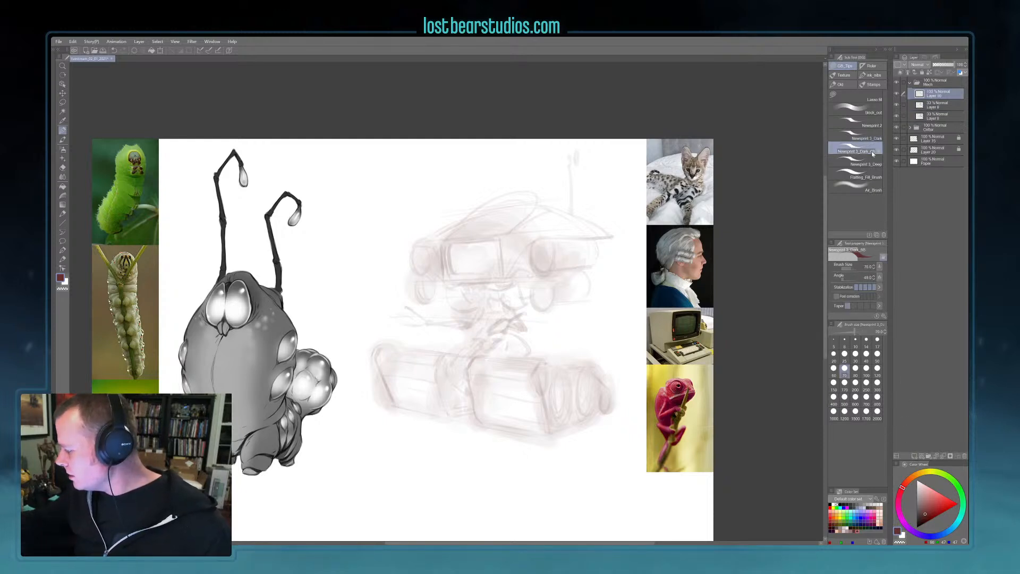
left_click(916, 528)
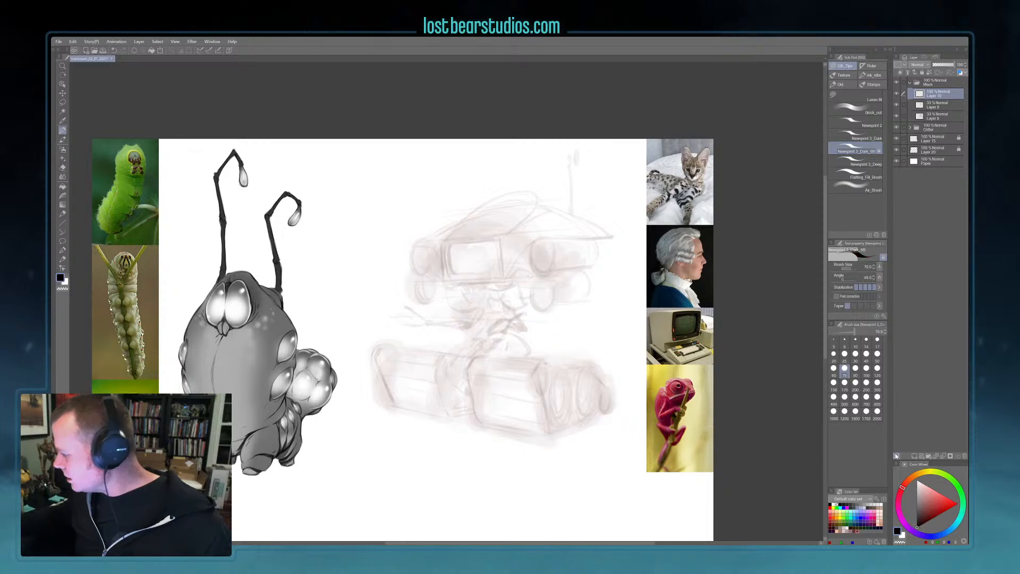
- Test the line brush beside the mech, undo the test stroke, and enlarge the brush to 120
left_click_drag(582, 335, 587, 349)
key("ctrl+z")
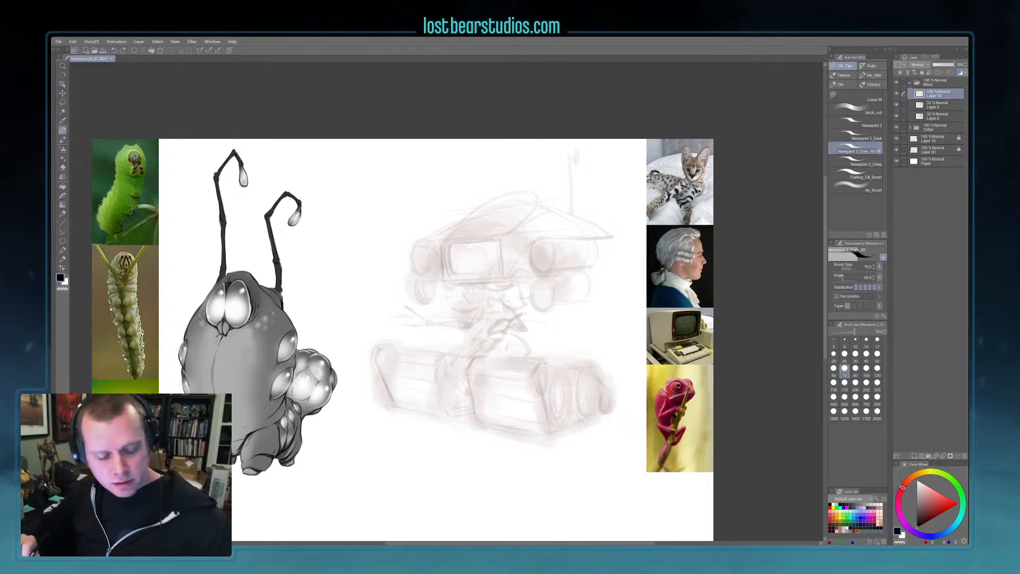
key("bracketright")
key("bracketright")
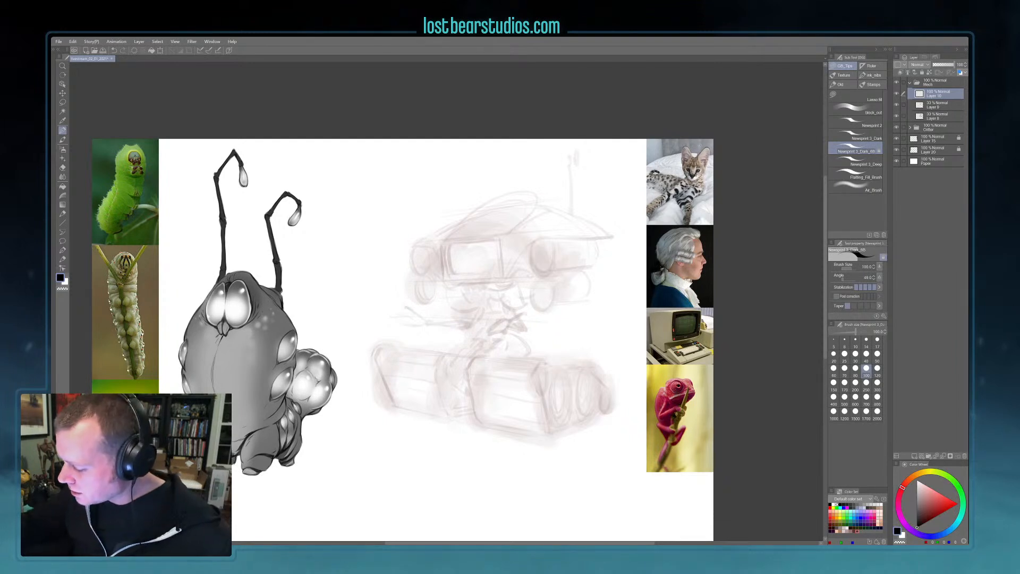
key("bracketright")
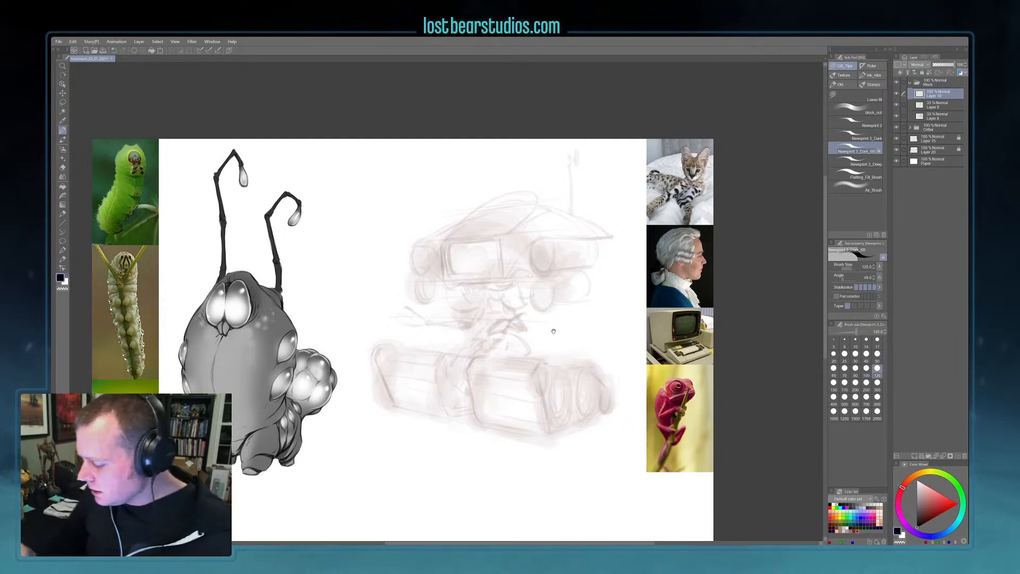
- Line the mech's rectangular screen frame with a clean double outline over the faded sketch and save the drawing
left_click_drag(553, 323, 551, 384)
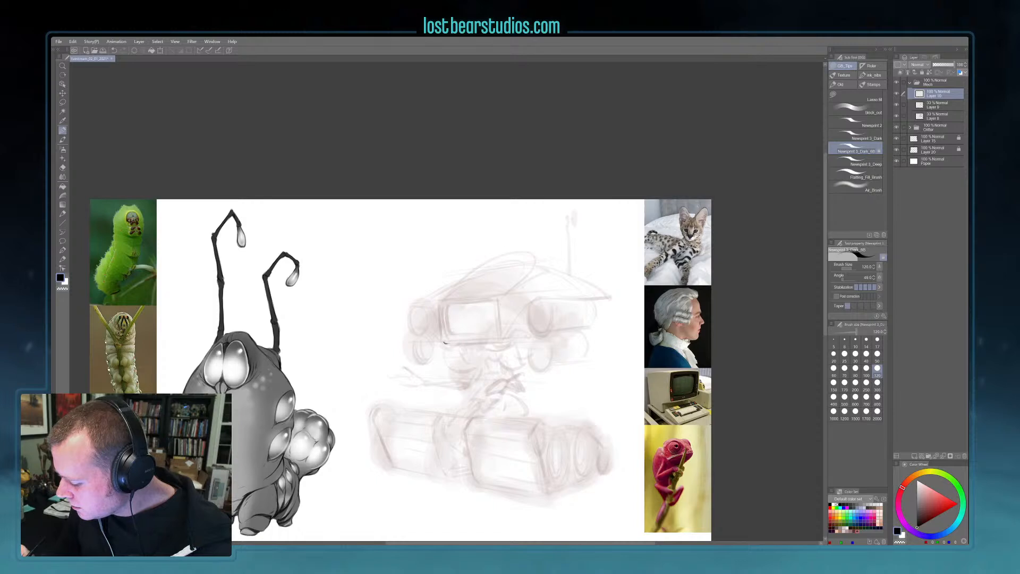
left_click_drag(446, 343, 494, 342)
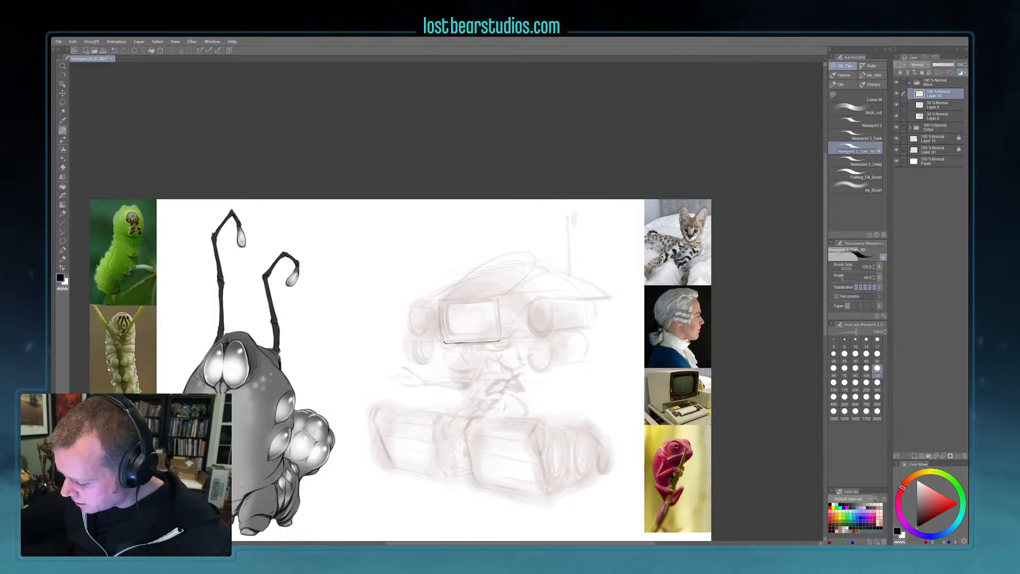
left_click_drag(441, 307, 442, 327)
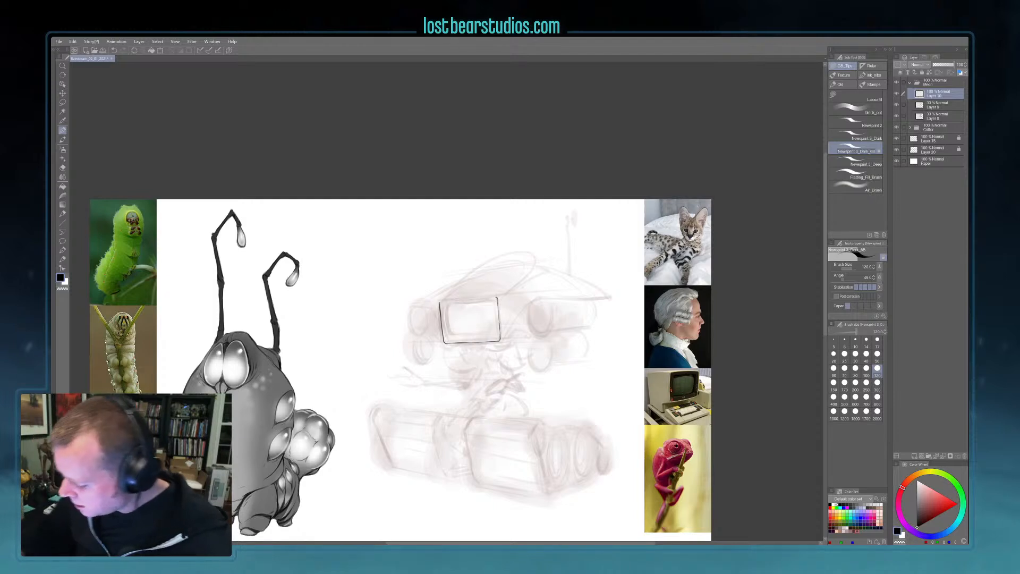
left_click_drag(512, 339, 543, 363)
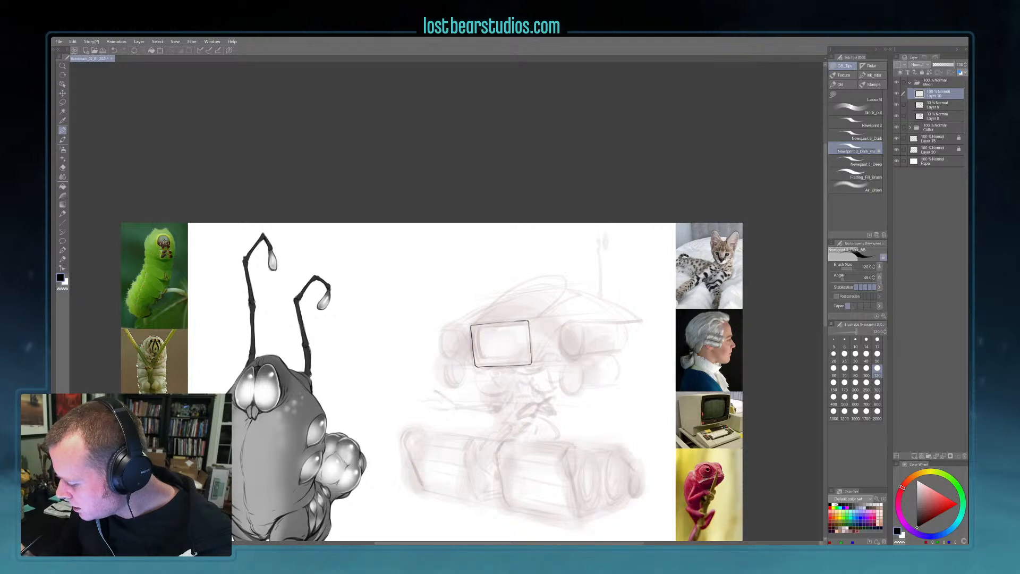
left_click_drag(473, 322, 404, 282)
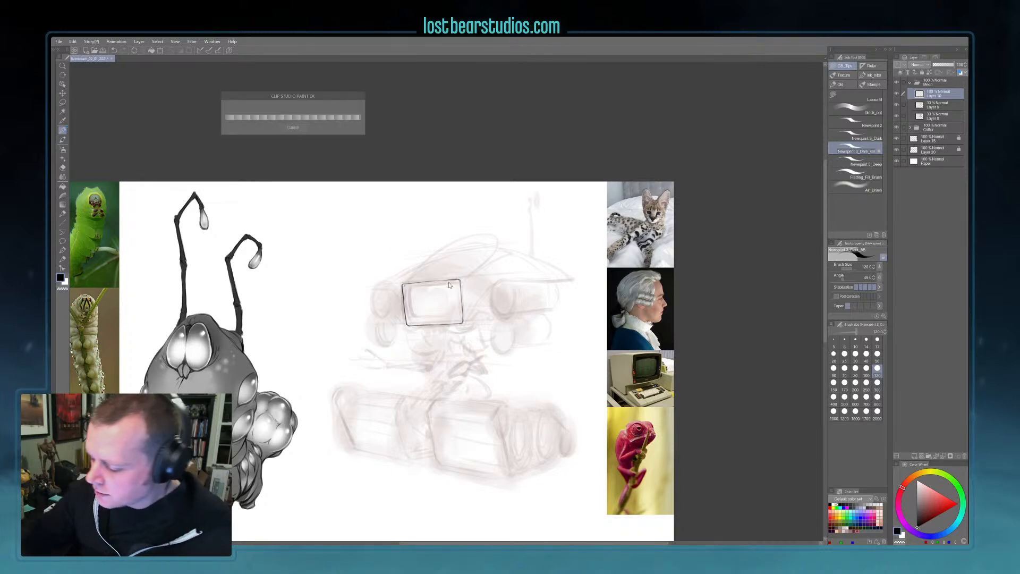
left_click(59, 42)
left_click(82, 94)
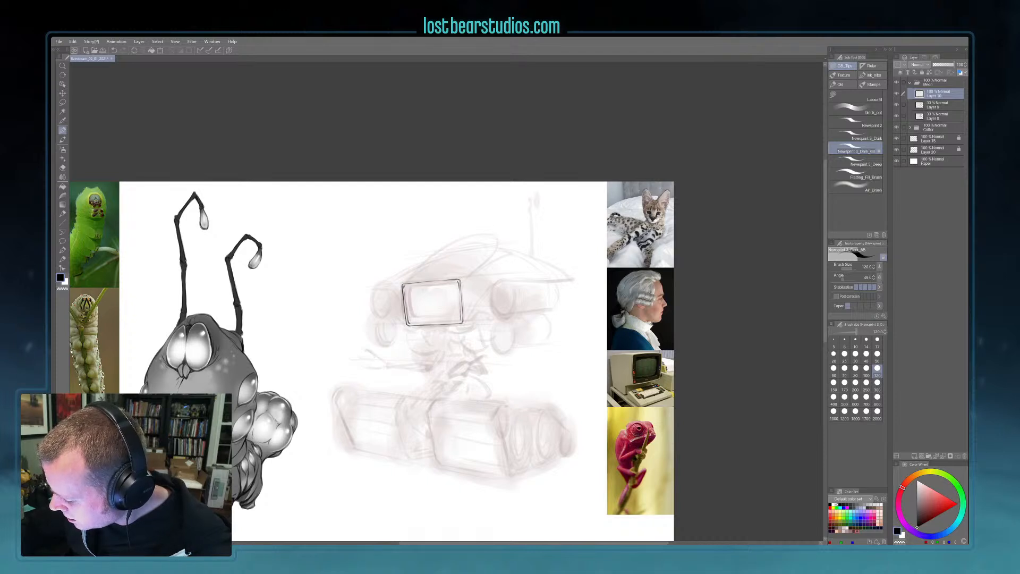
- Line the hood's curved side edge sweeping up from the screen frame, and outline the inset screen inside it
left_click_drag(452, 345, 503, 370)
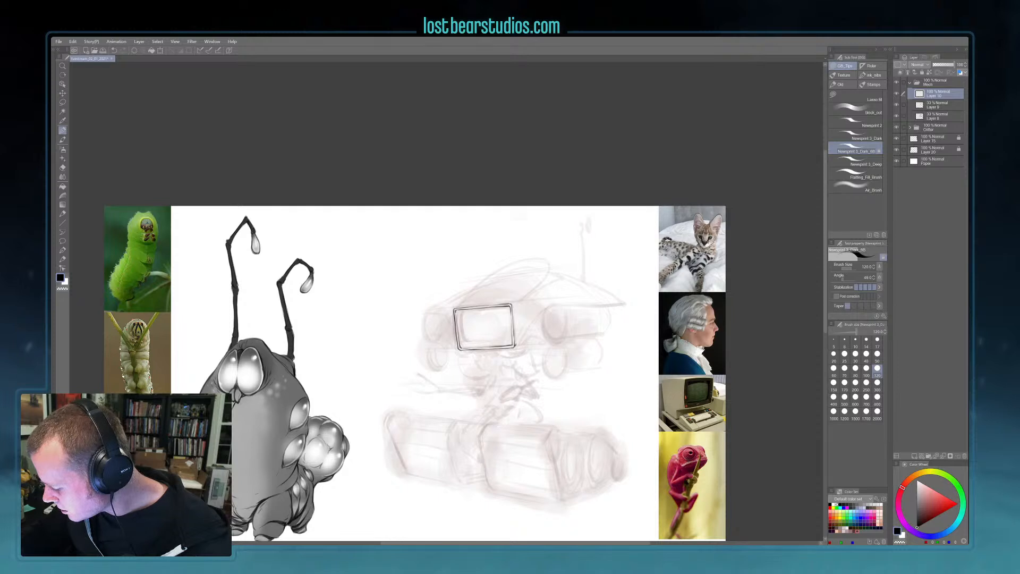
left_click_drag(515, 331, 521, 302)
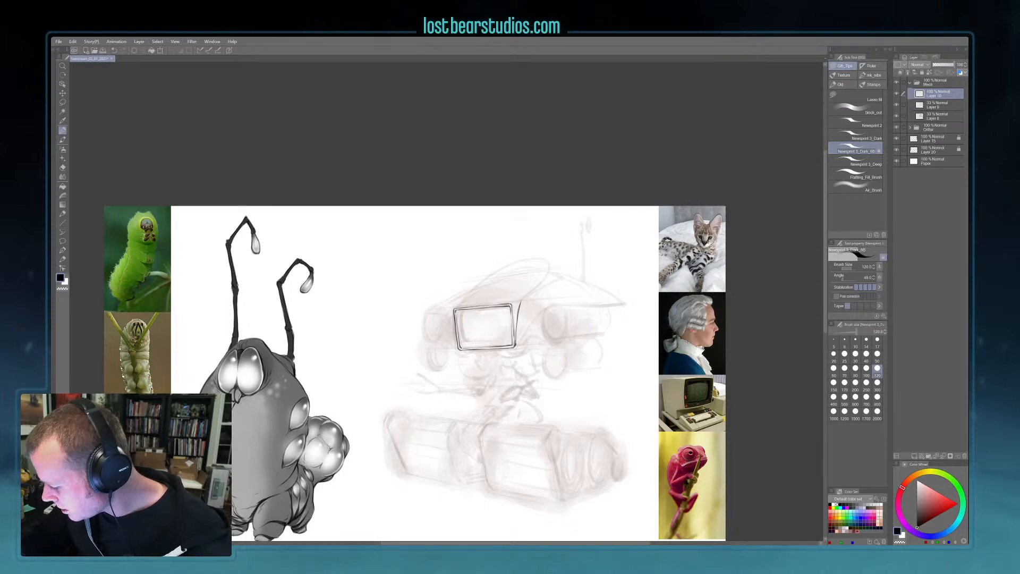
left_click_drag(520, 304, 530, 290)
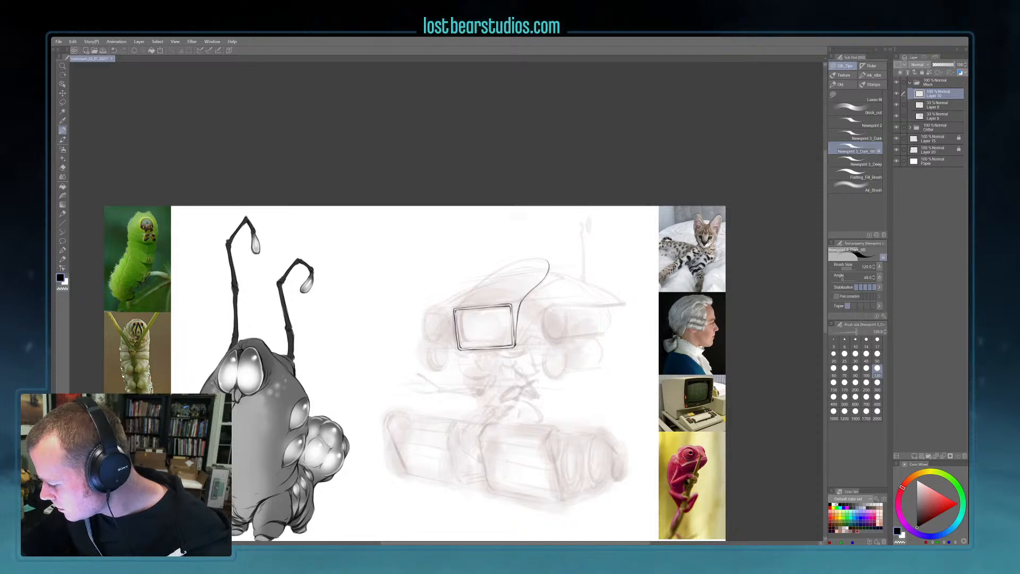
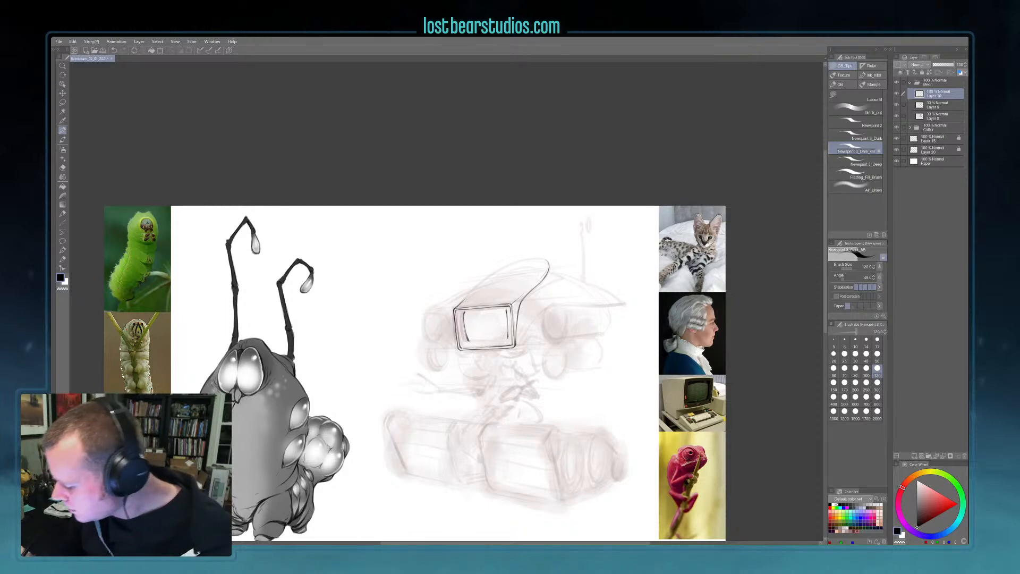
mouse_move(473, 342)
left_mouse_down()
mouse_move(495, 339)
mouse_move(484, 340)
left_mouse_up()
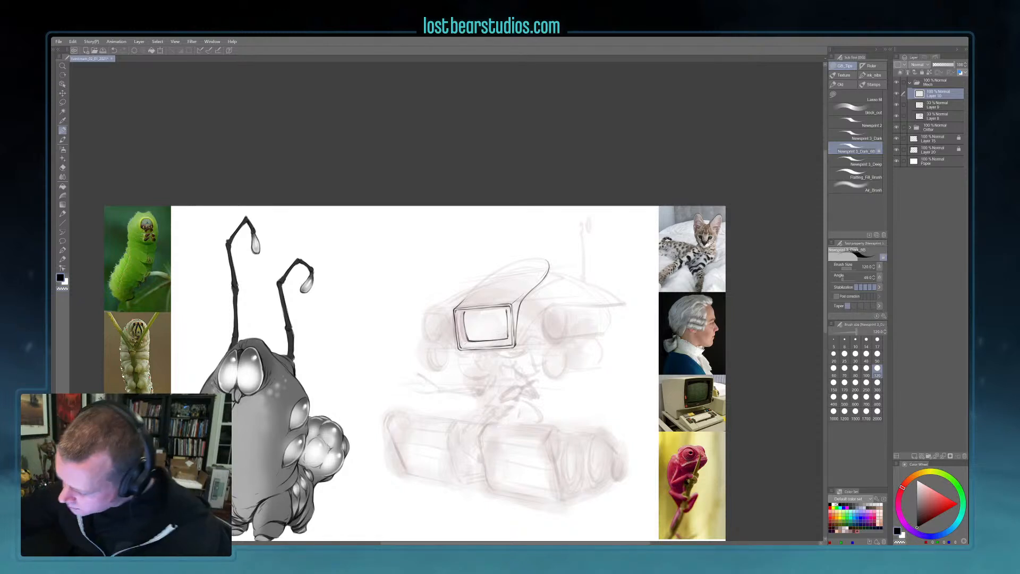
left_click_drag(560, 301, 488, 295)
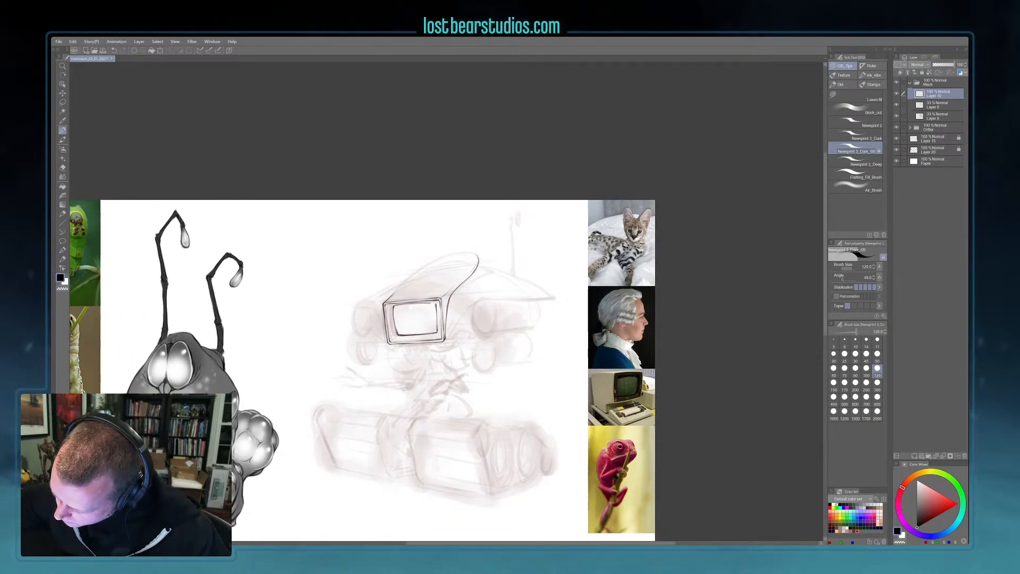
key("ctrl+z")
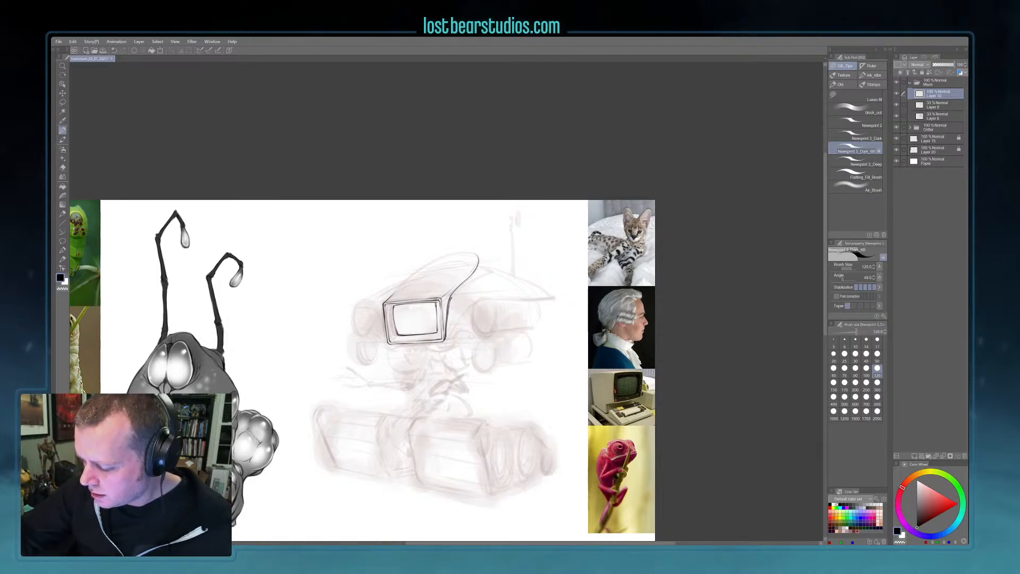
- Try to reposition the inset screen outline using a lasso selection
key("m")
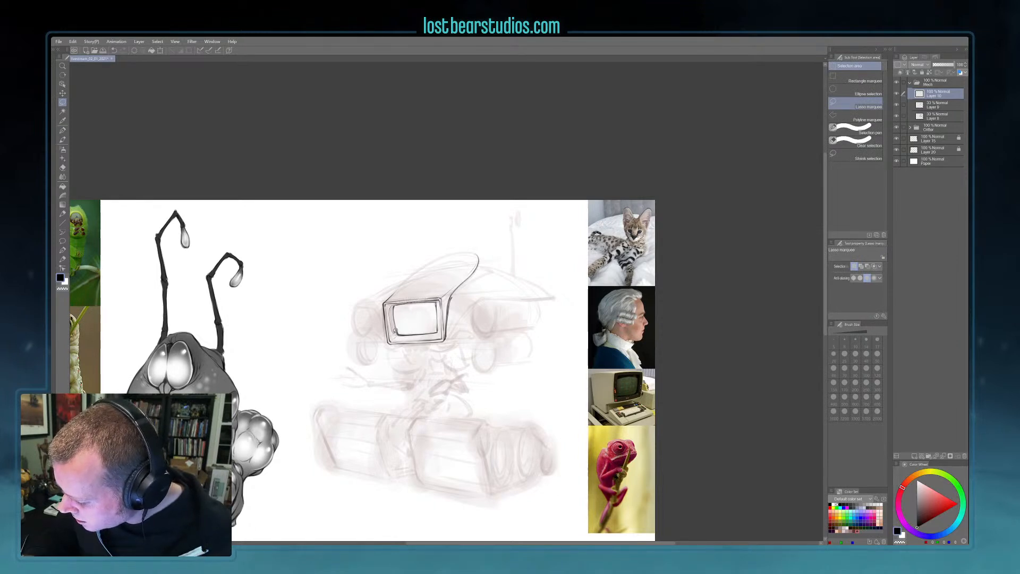
mouse_move(416, 335)
left_mouse_down()
mouse_move(442, 332)
mouse_move(439, 315)
left_mouse_up()
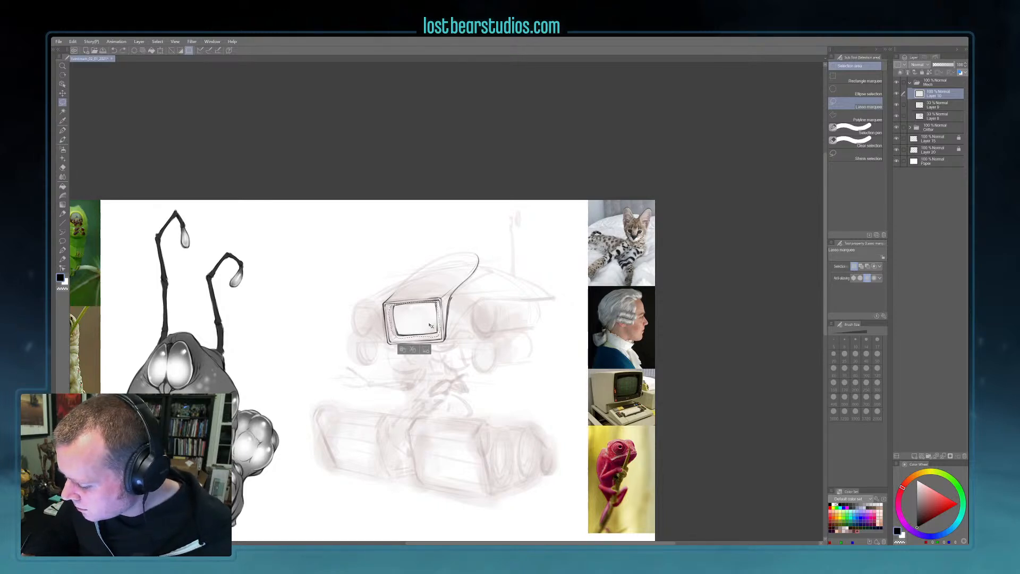
key("k")
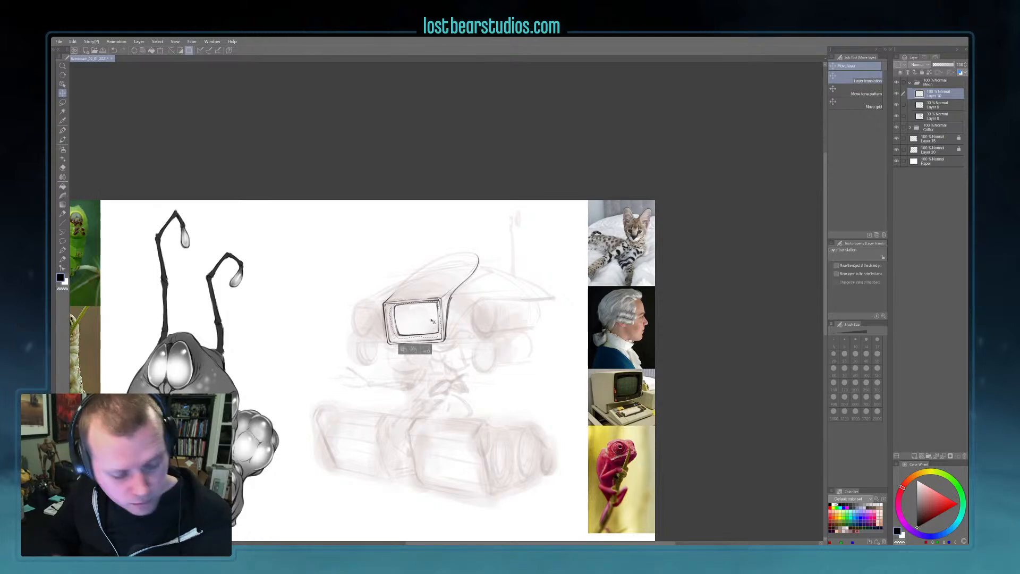
key("ctrl+d")
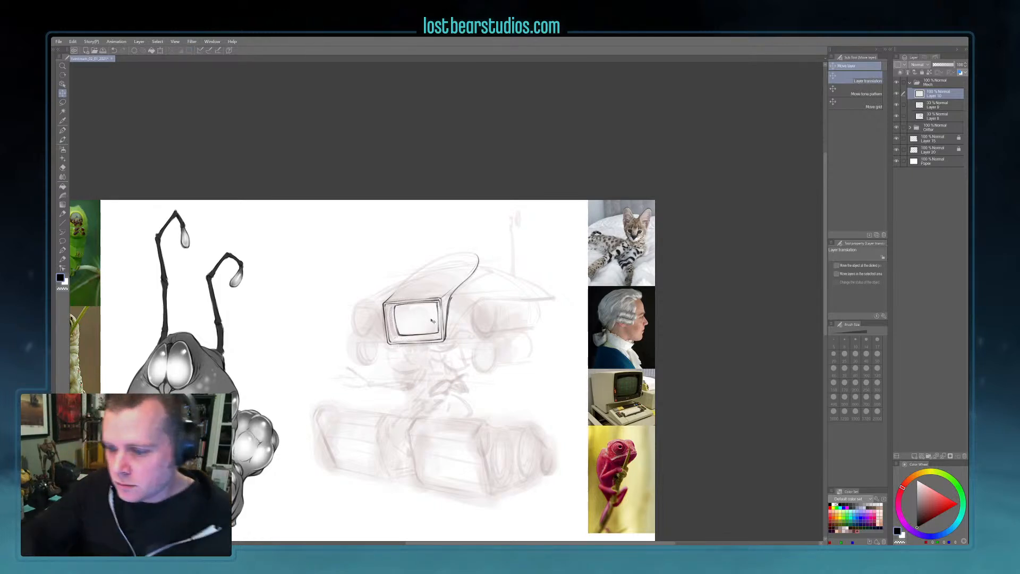
- Return to the line brush at size 80 and draw the hood's upper contour from the screen frame to its rounded peak
left_click(64, 131)
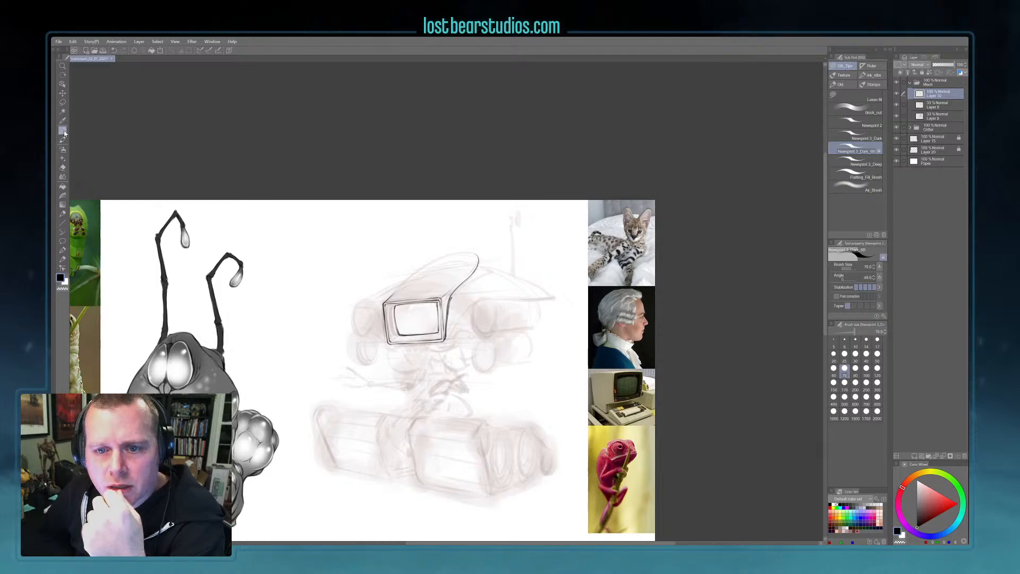
left_click(63, 131)
left_click_drag(437, 307, 432, 336)
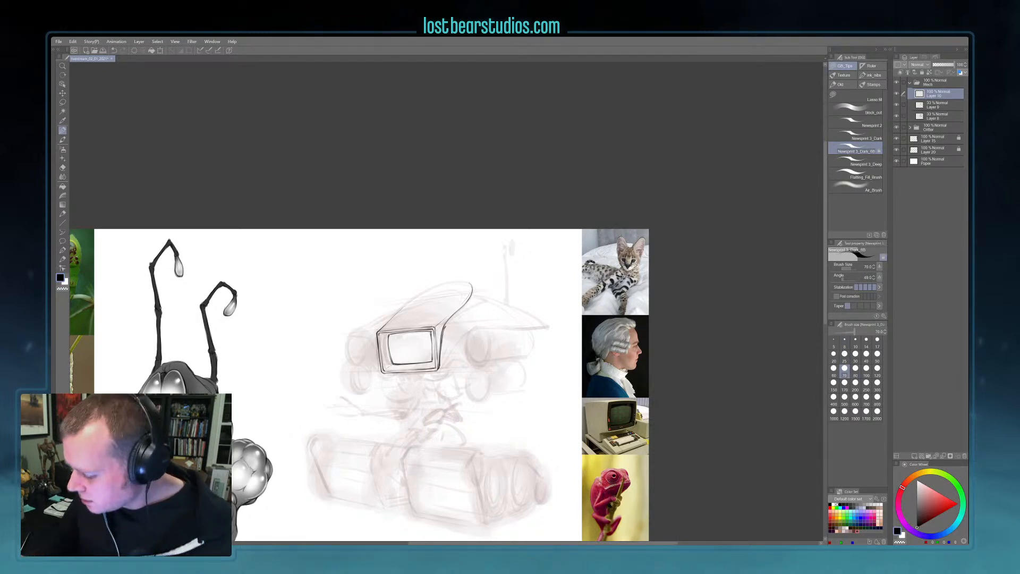
key("bracketright")
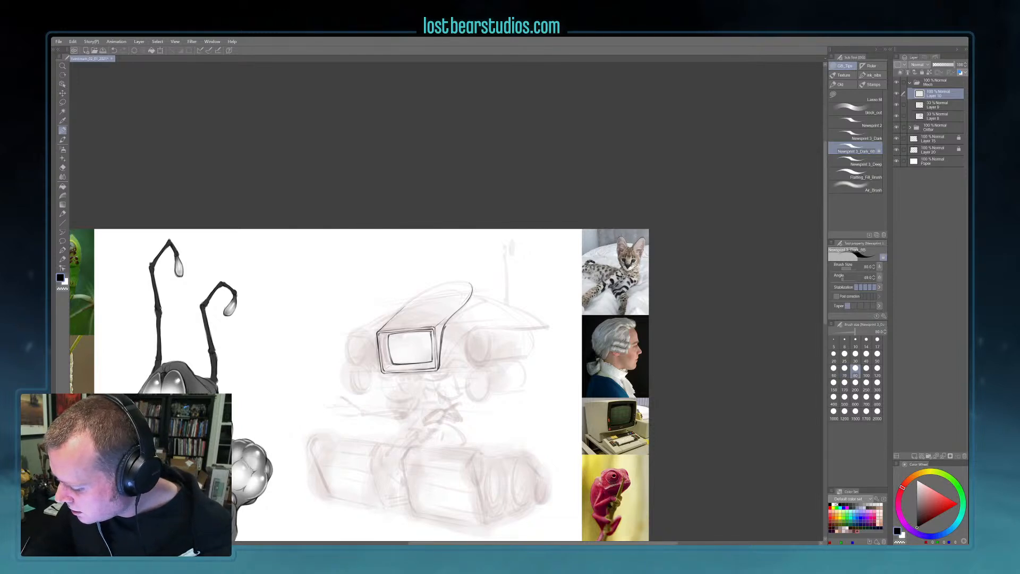
left_click_drag(440, 283, 407, 304)
left_click_drag(470, 282, 446, 279)
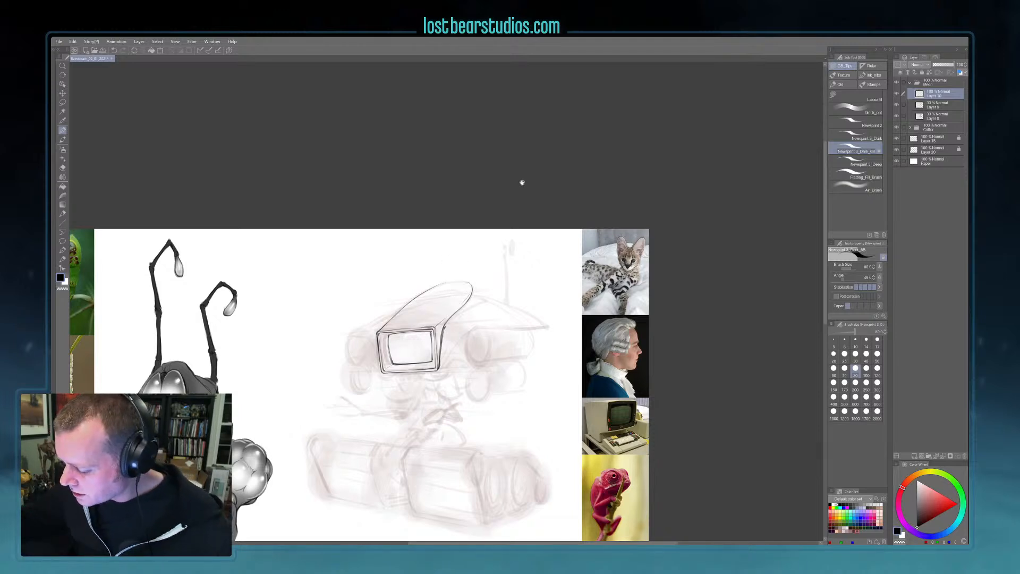
- Draw a small raised block on the hood above the screen and a fine inner contour line, erasing overlaps
left_click_drag(525, 174, 512, 158)
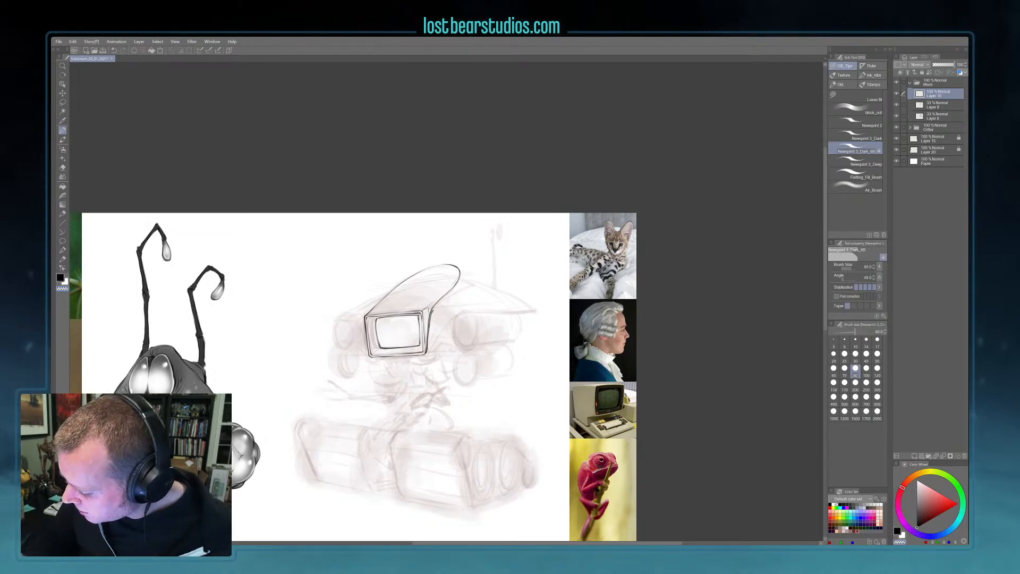
key("c")
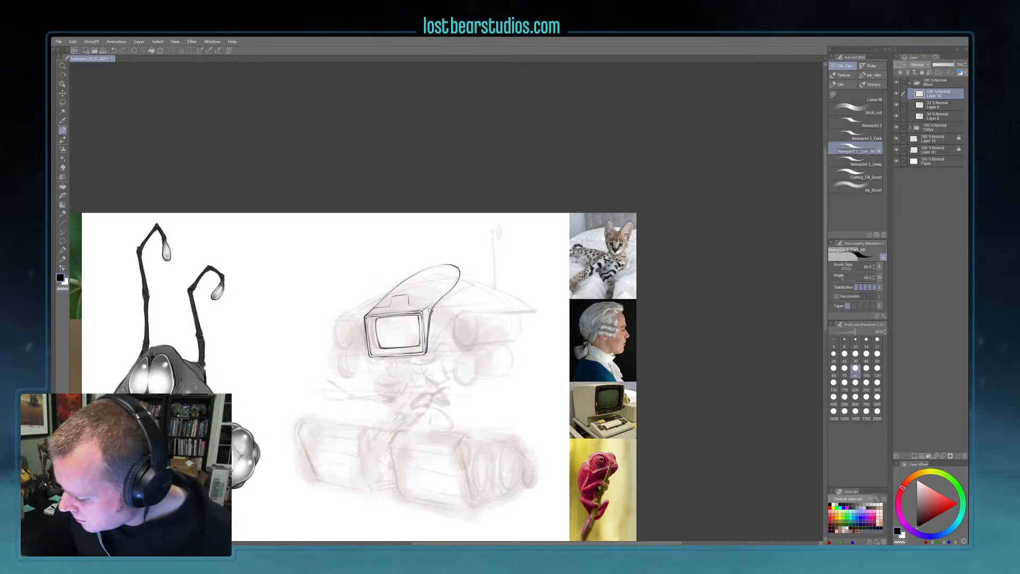
key("c")
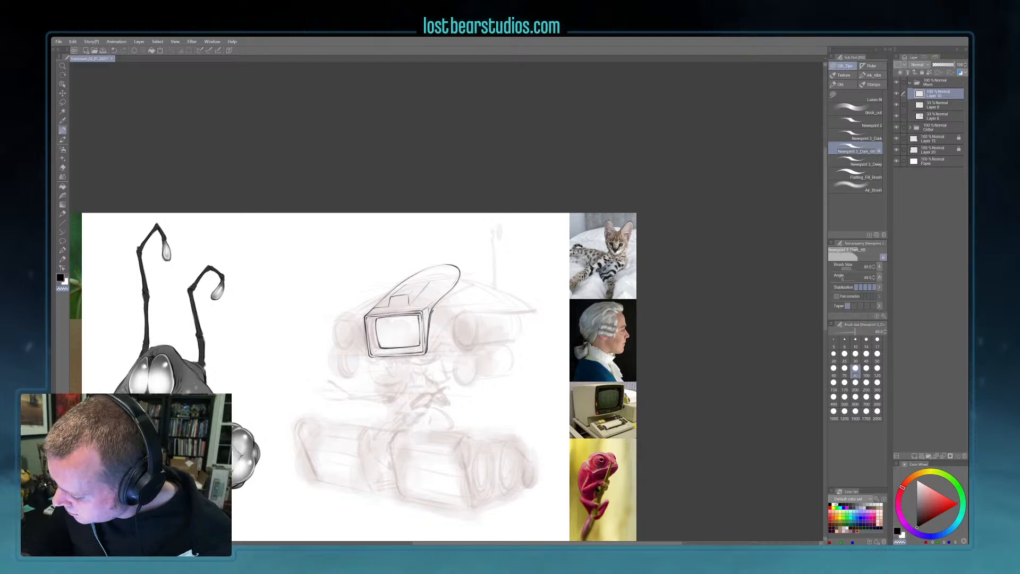
key("c")
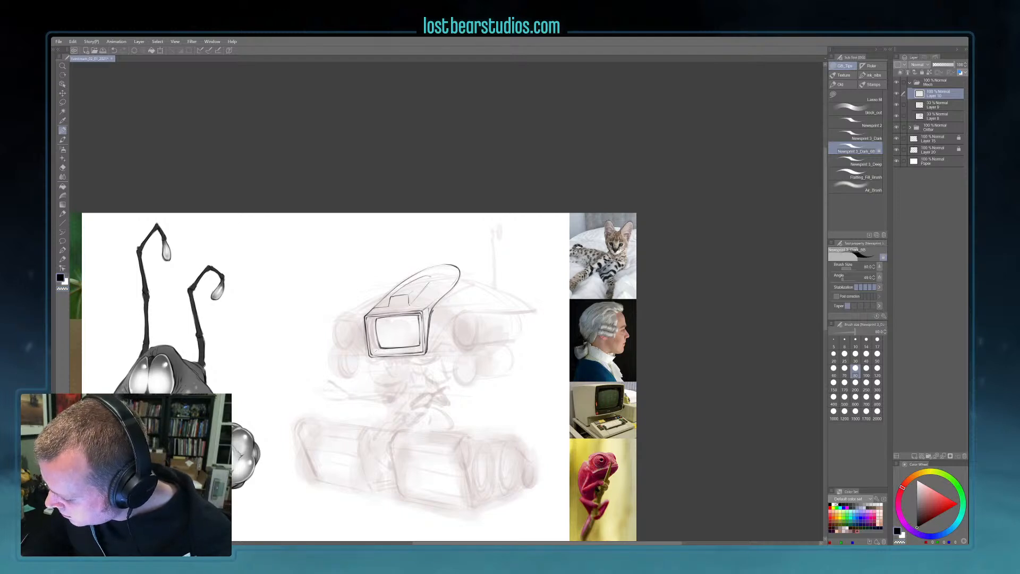
- Set the brush size to 100 and refine the ink outline of the curved canopy behind the robot's monitor face
key("c")
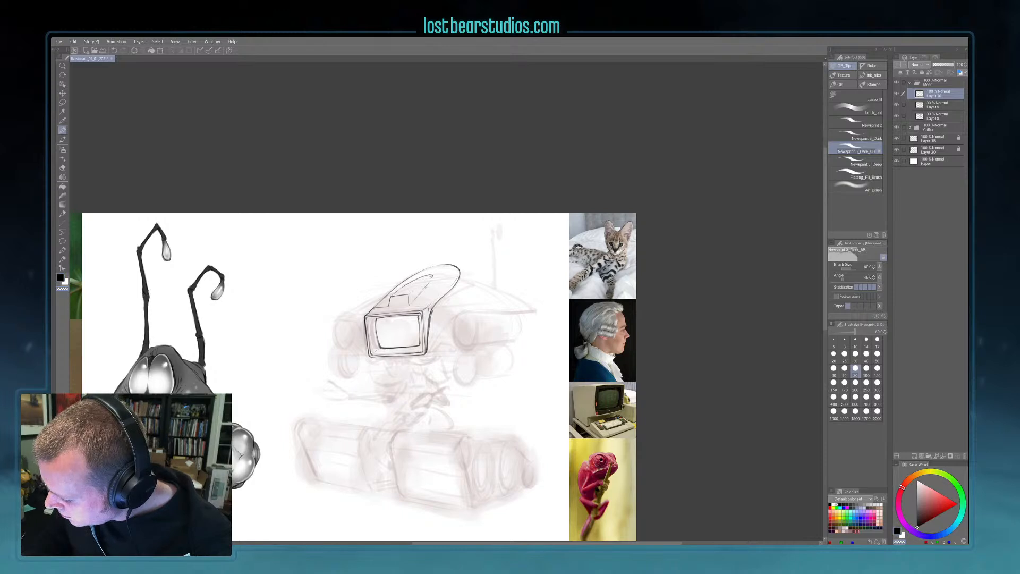
key("c")
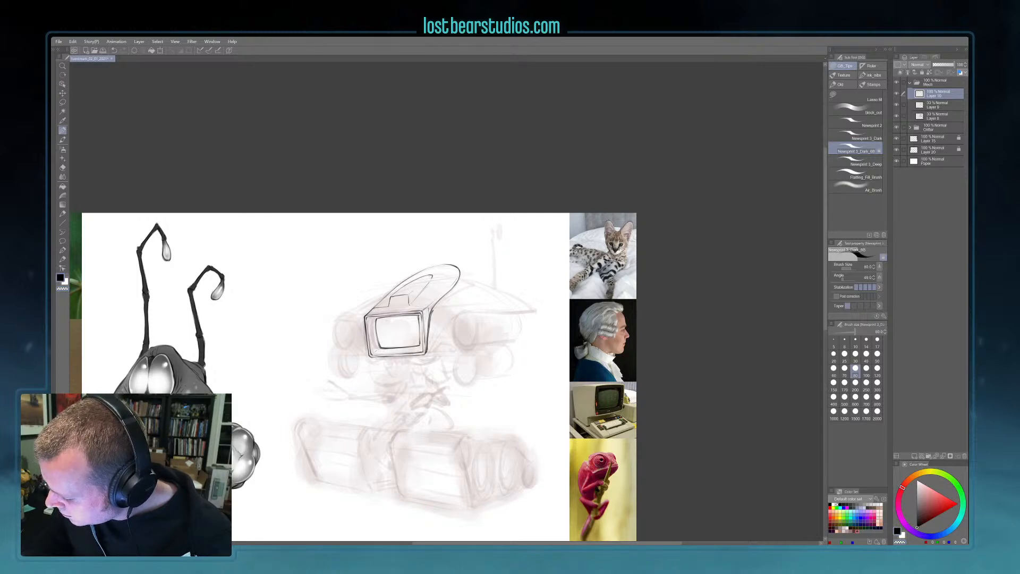
key("bracketright")
key("ctrl+plus")
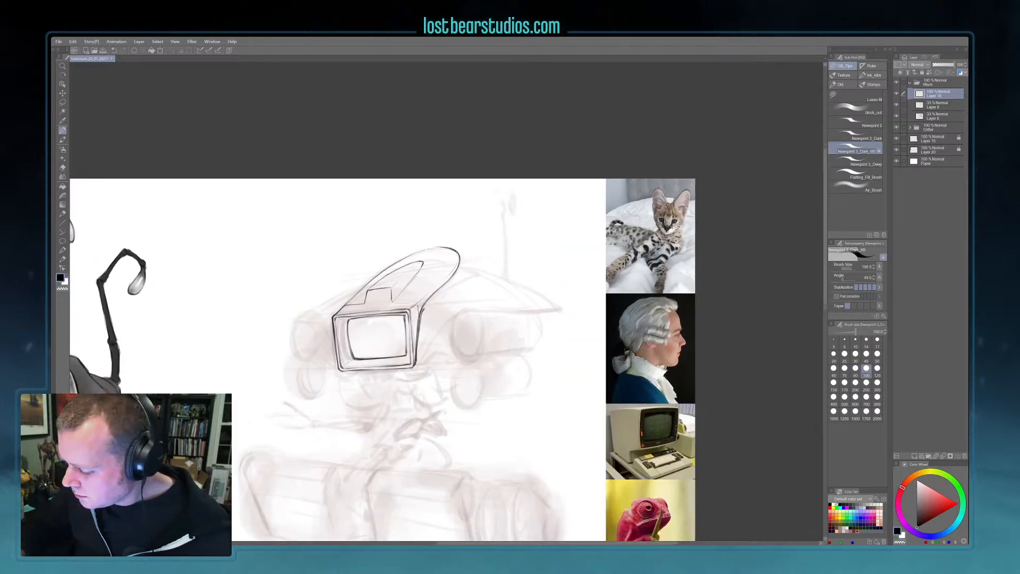
left_click_drag(419, 270, 411, 282)
key("c")
key("c")
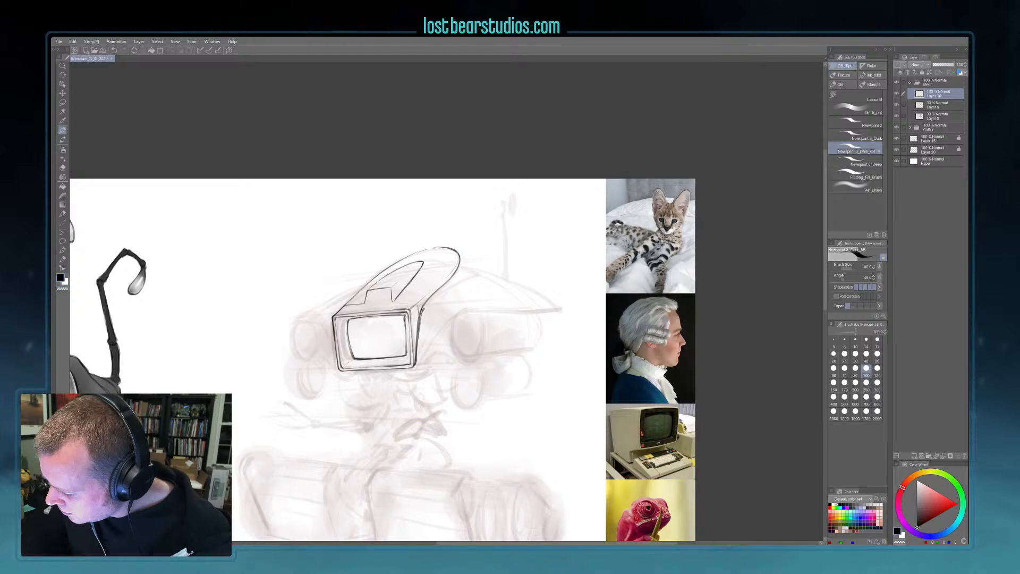
left_click_drag(435, 247, 418, 252)
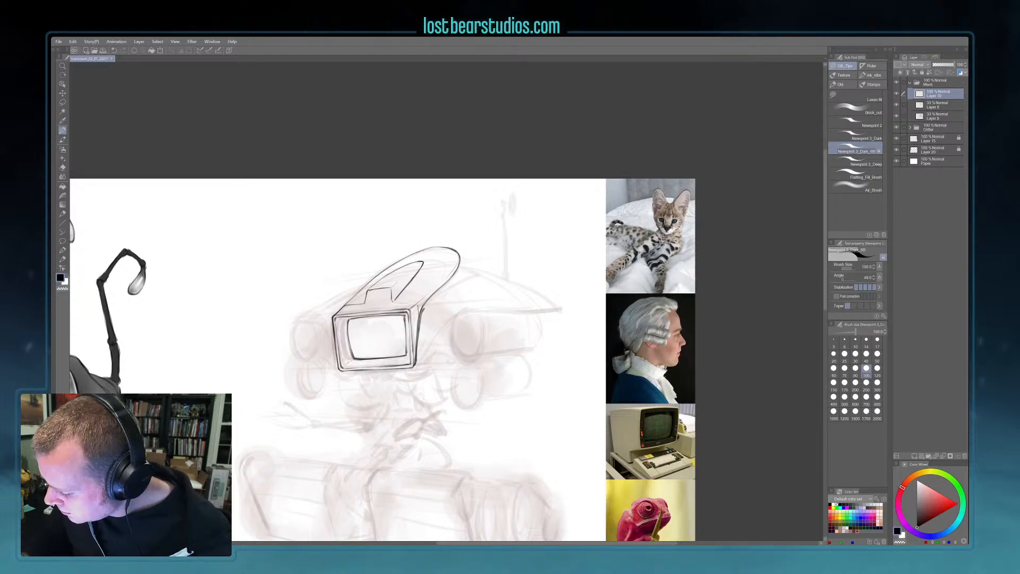
- Ink the robot's rear shell, drawing its upper edge back to the pointed tip and its lower edge from the monitor's bottom corner
left_click_drag(472, 274, 433, 298)
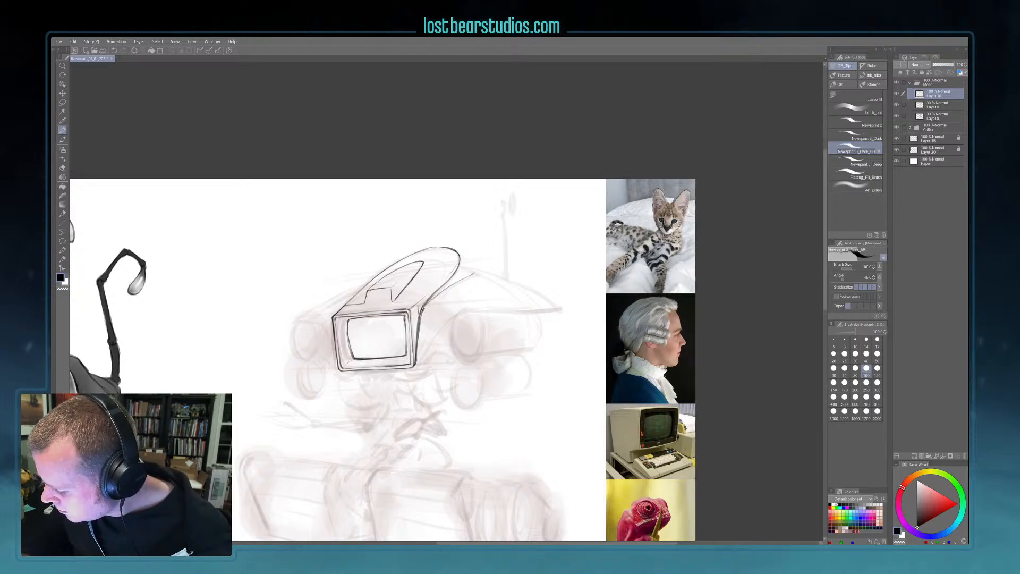
left_click_drag(459, 267, 474, 273)
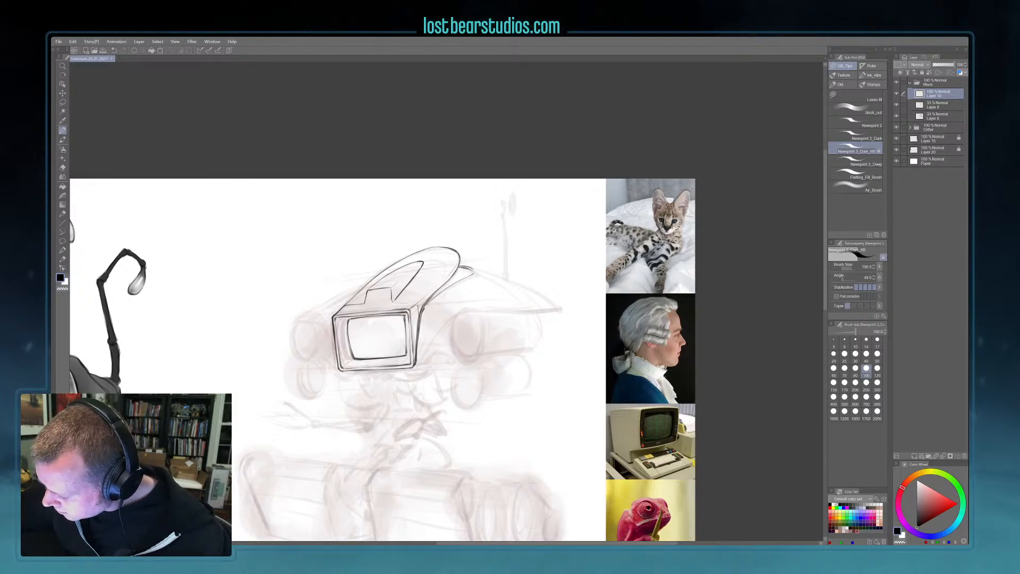
left_click_drag(457, 308, 417, 301)
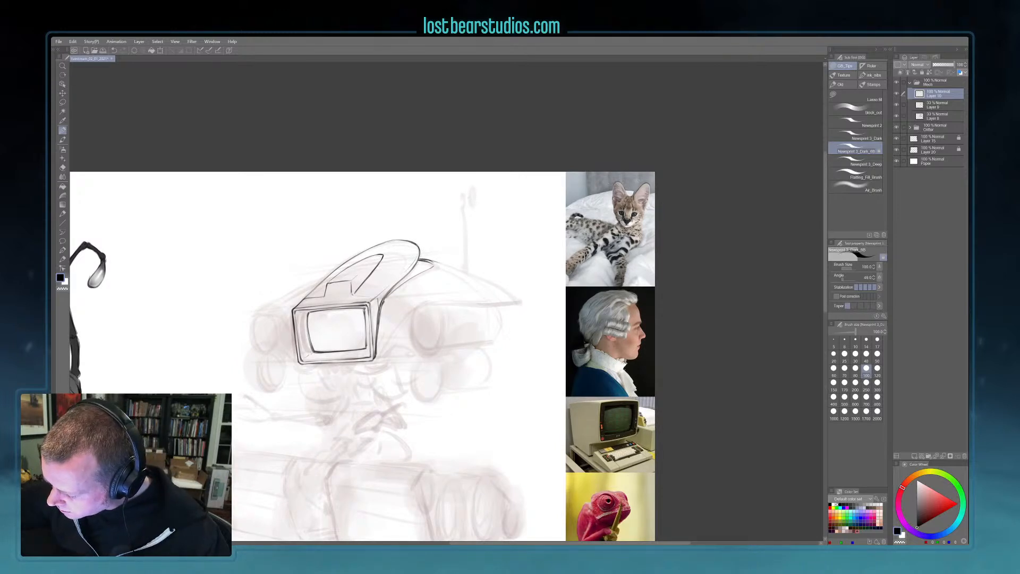
left_click_drag(475, 274, 516, 299)
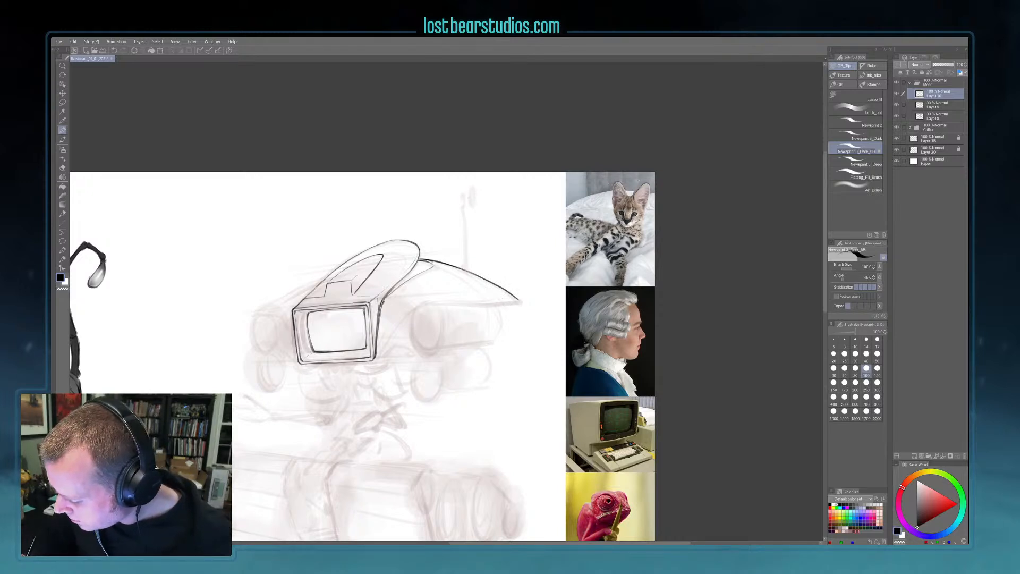
left_click_drag(383, 344, 424, 305)
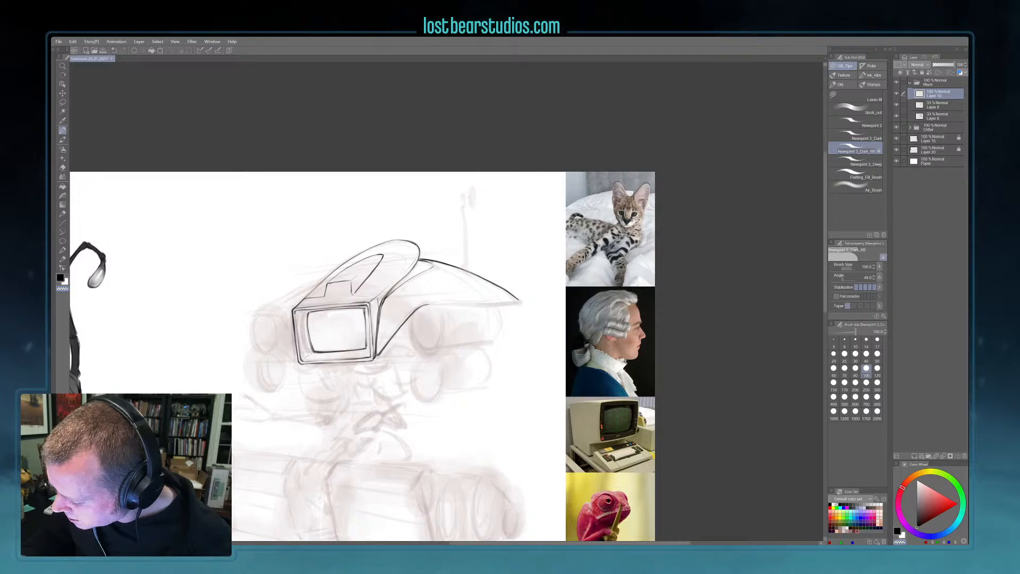
key("c")
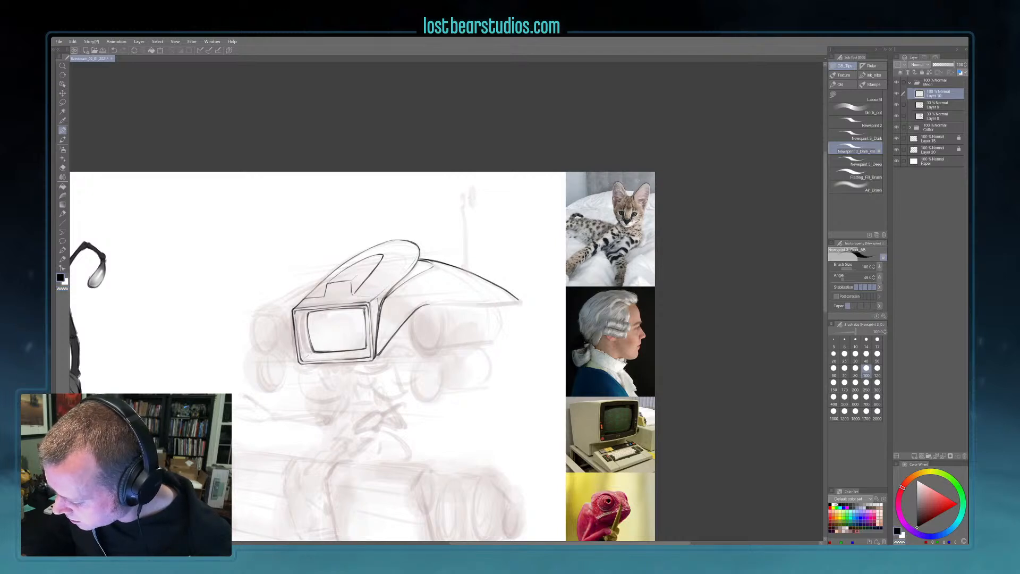
left_click_drag(394, 286, 383, 300)
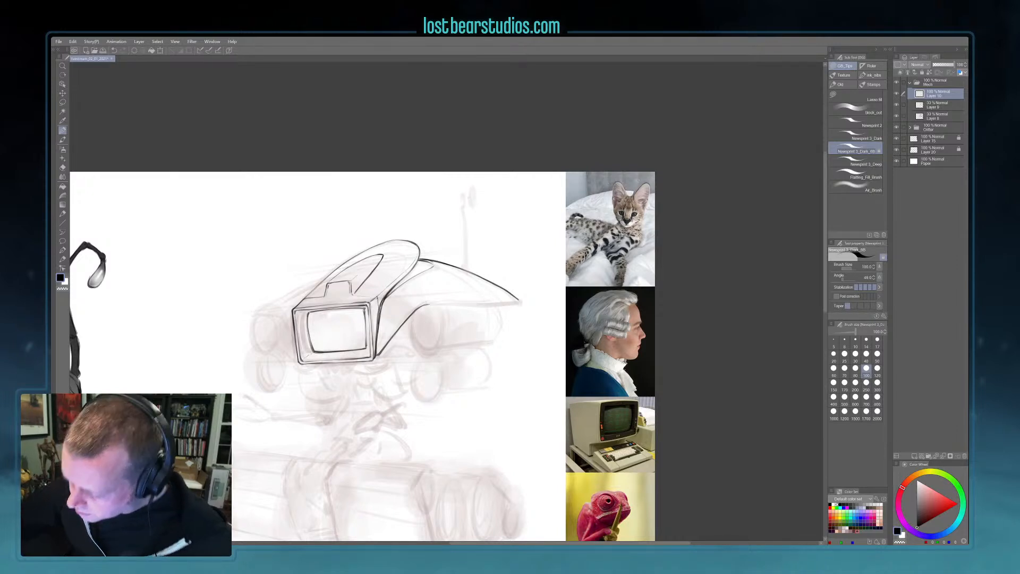
- Draw the small vent box with horizontal slats on top of the monitor head
left_click_drag(330, 285, 347, 283)
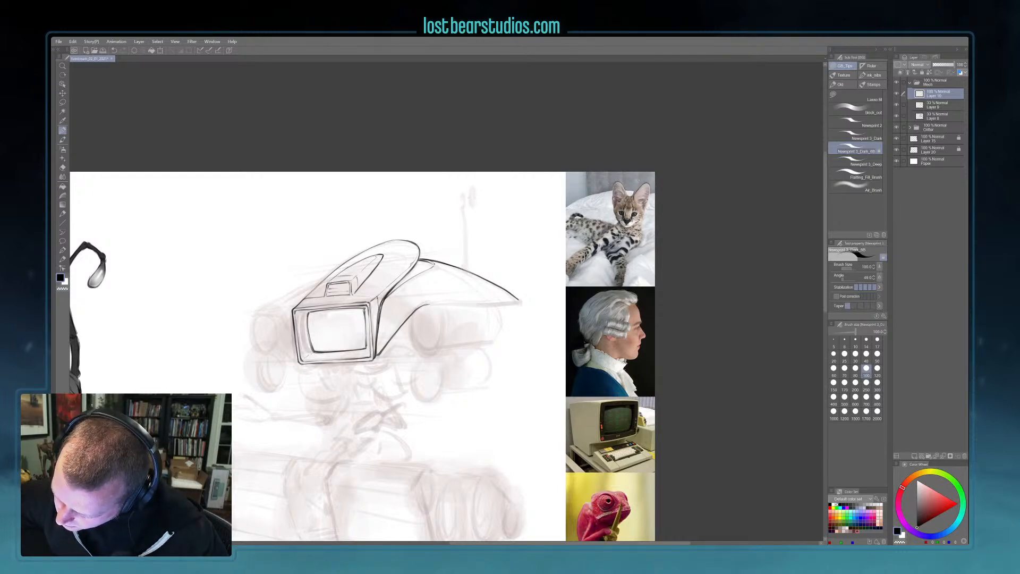
left_click_drag(372, 318, 399, 353)
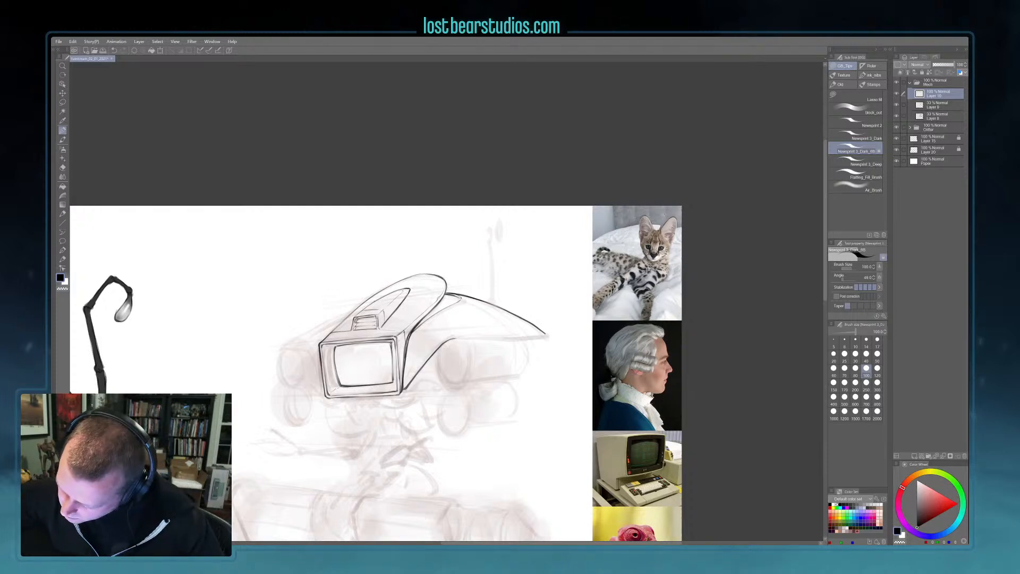
left_click_drag(359, 319, 373, 325)
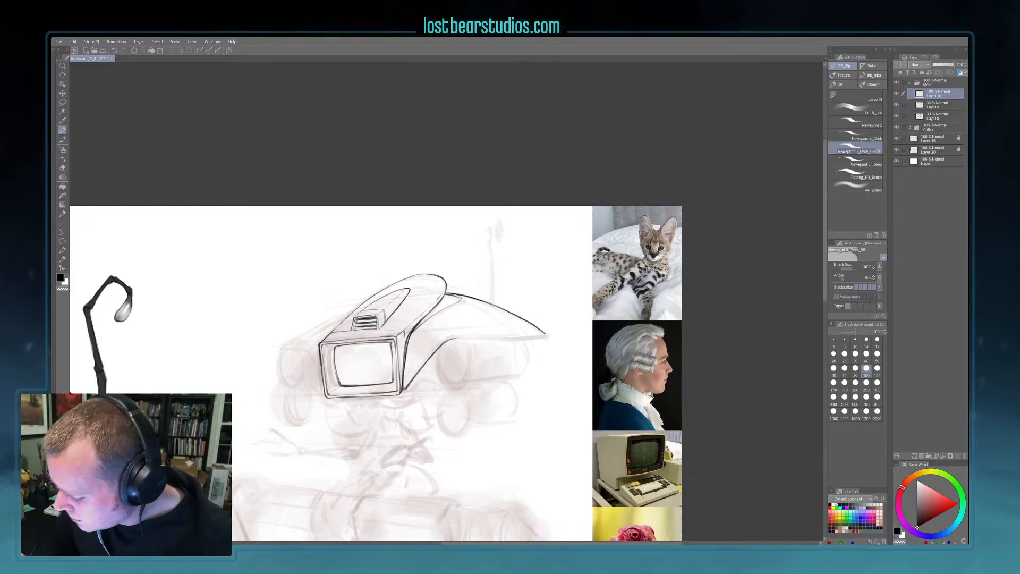
- Extend the canopy's inner seam up to its top edge, alternating between inking and erasing to clean the line
key("c")
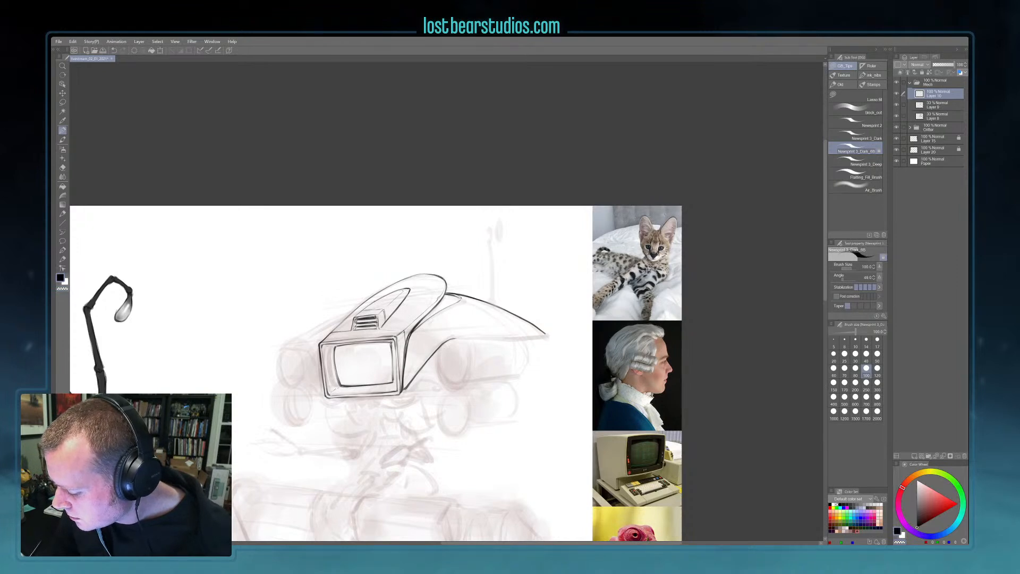
key("c")
key("c")
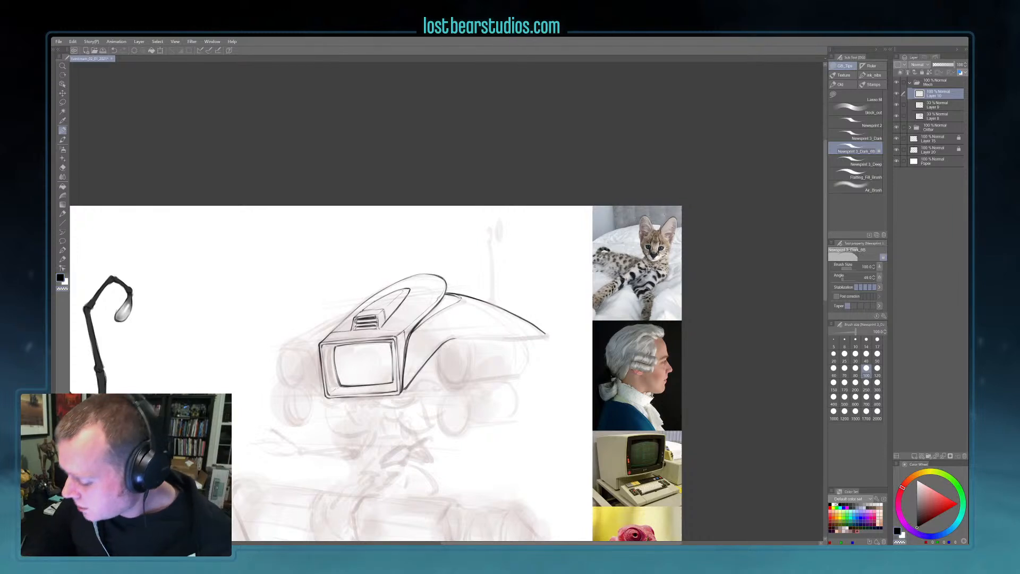
key("c")
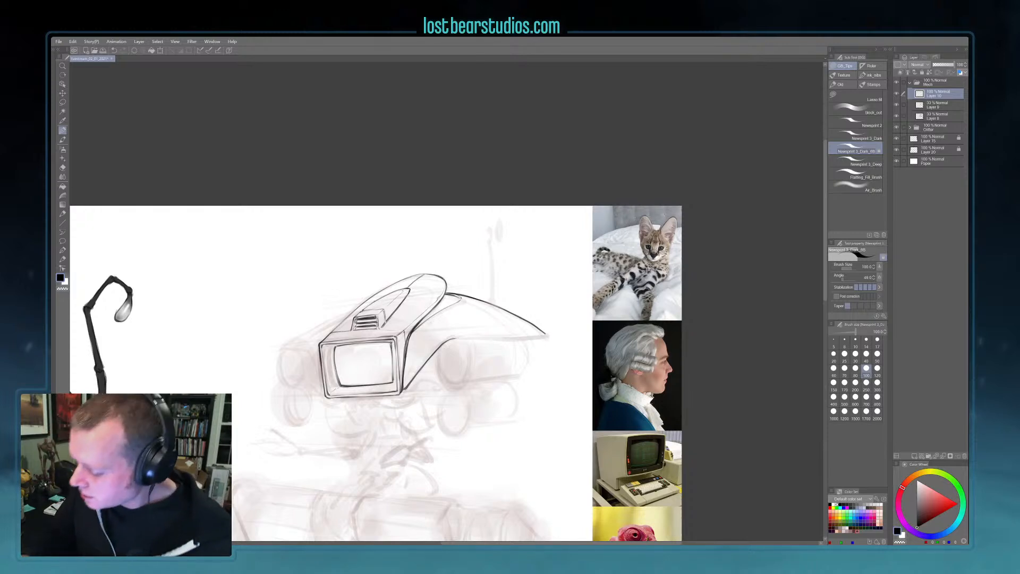
key("c")
key("c")
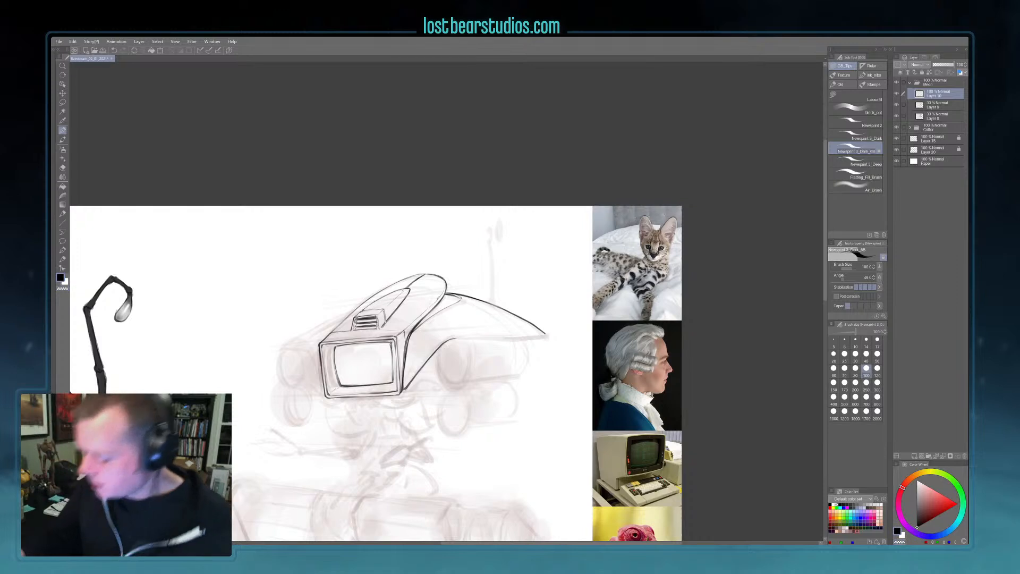
scroll(433, 245, "down", 1)
scroll(441, 245, "up", 1)
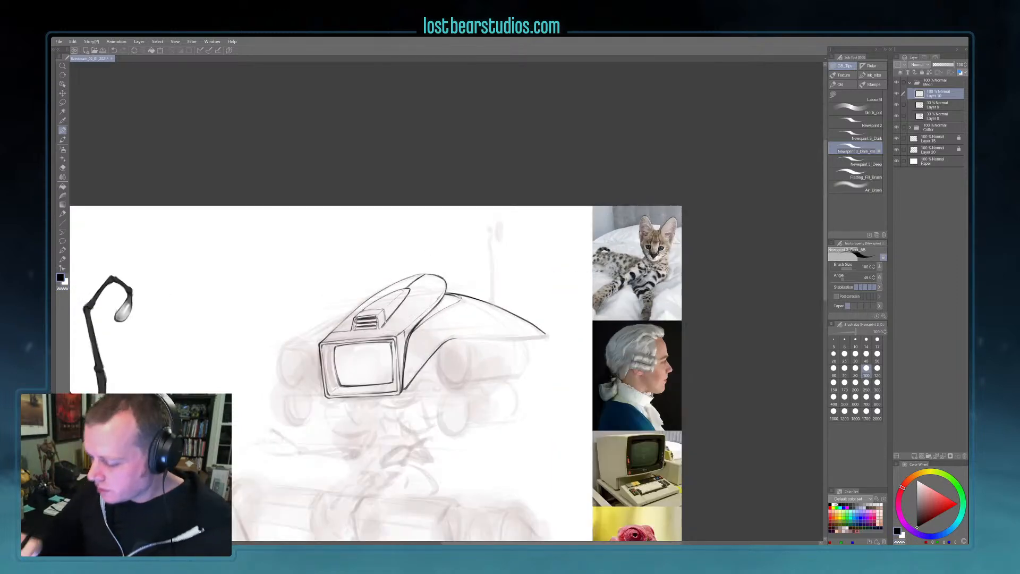
- Darken the vent's slats and add a short seam across the hood beside the vent
key("c")
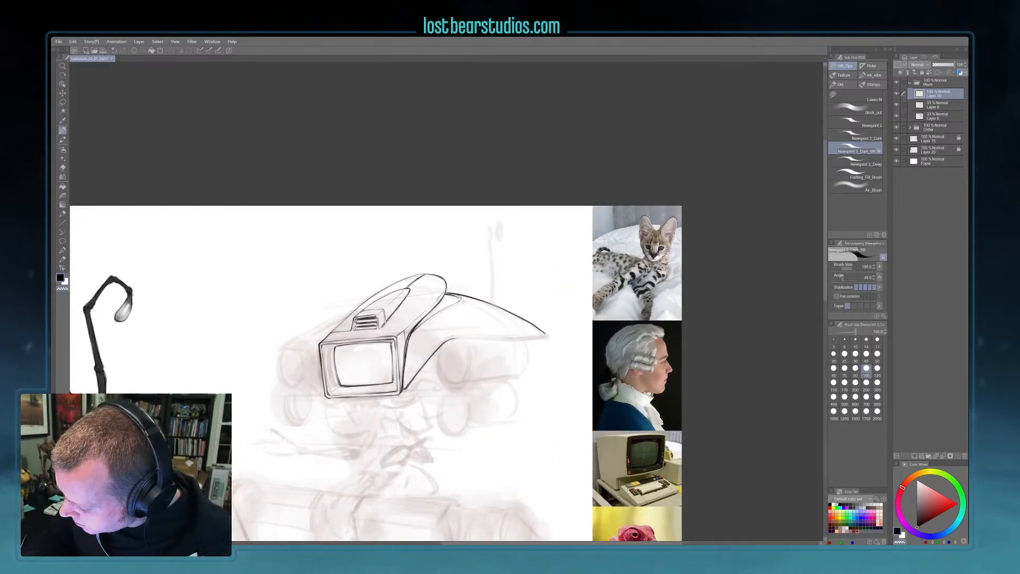
key("c")
key("c")
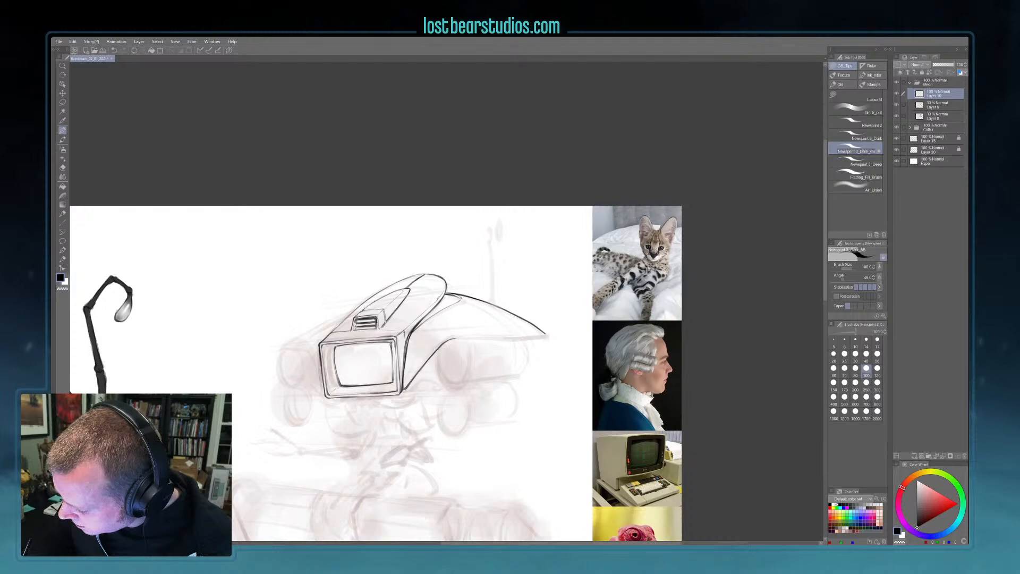
key("c")
key("c")
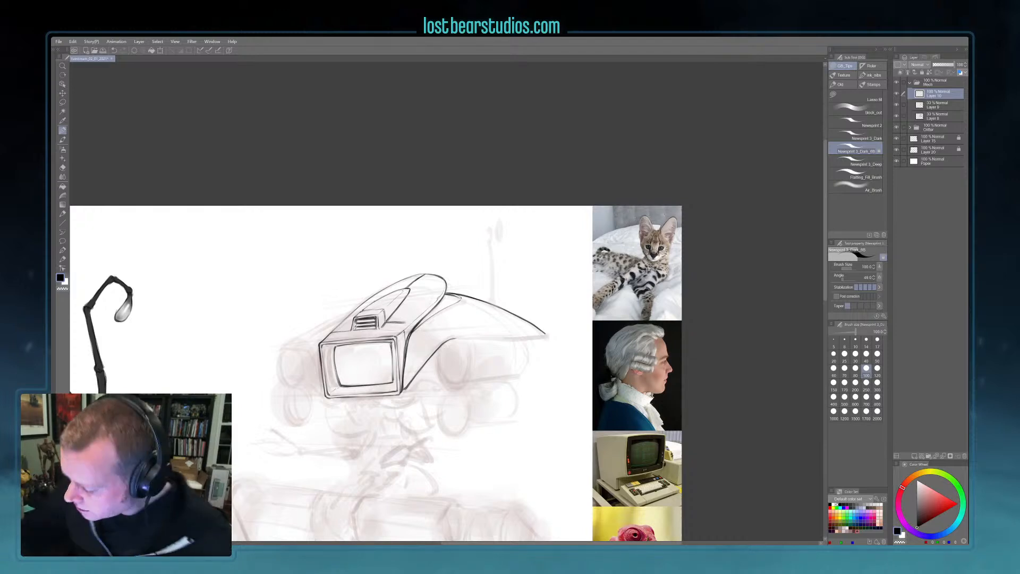
- Ink the panel line along the canopy's near side and strengthen the far edge leading down to the monitor
left_click_drag(408, 320, 428, 304)
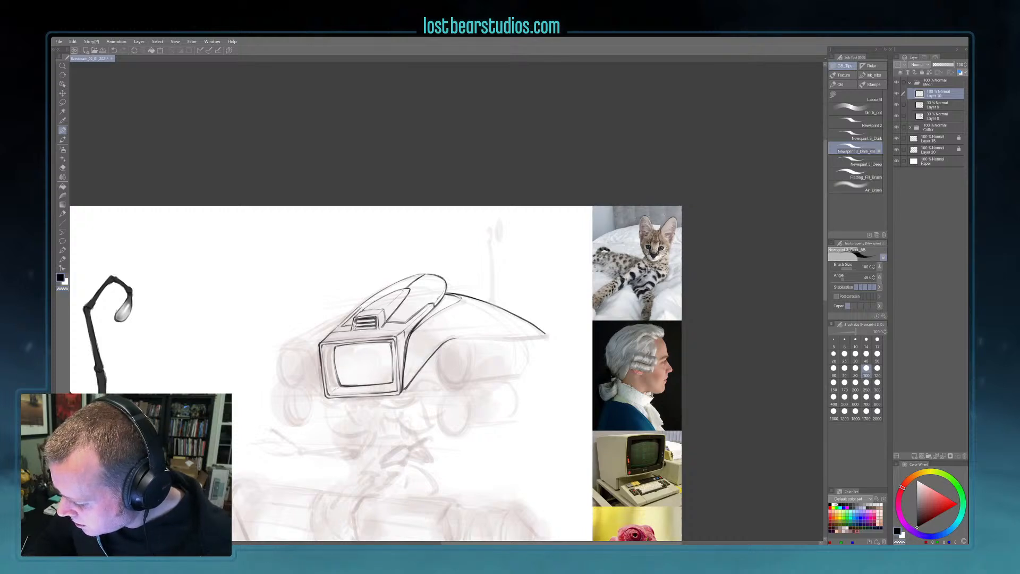
left_click_drag(362, 307, 335, 328)
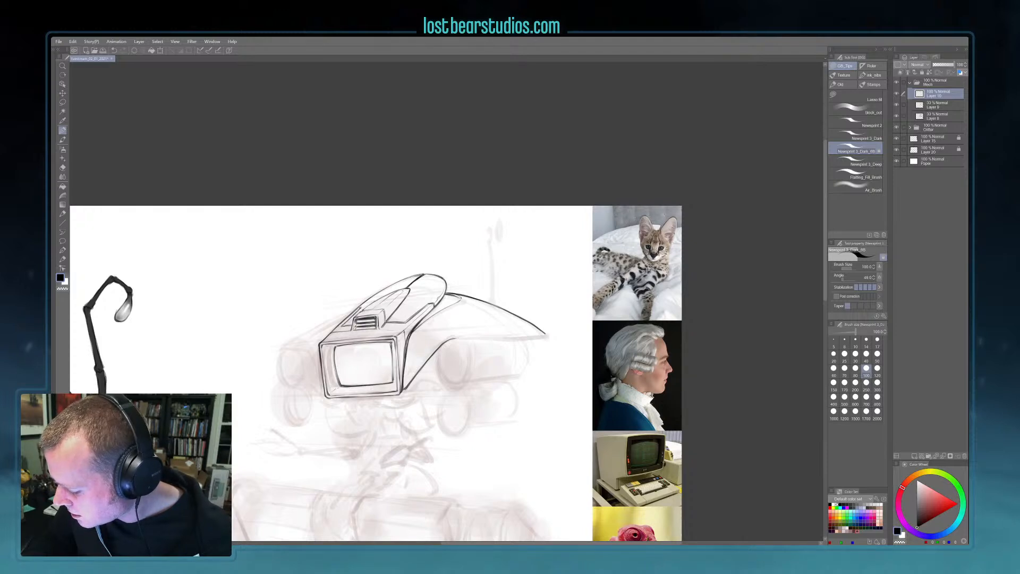
scroll(414, 273, "down", 2)
scroll(413, 274, "up", 2)
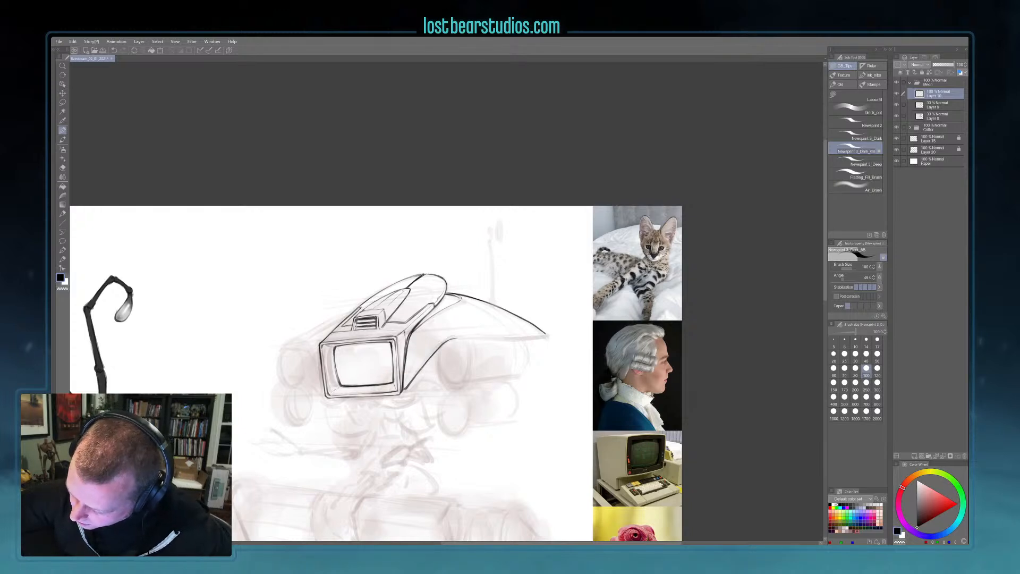
- Set the brush size to 150 and thicken the top edge of the monitor's screen frame
left_click(834, 382)
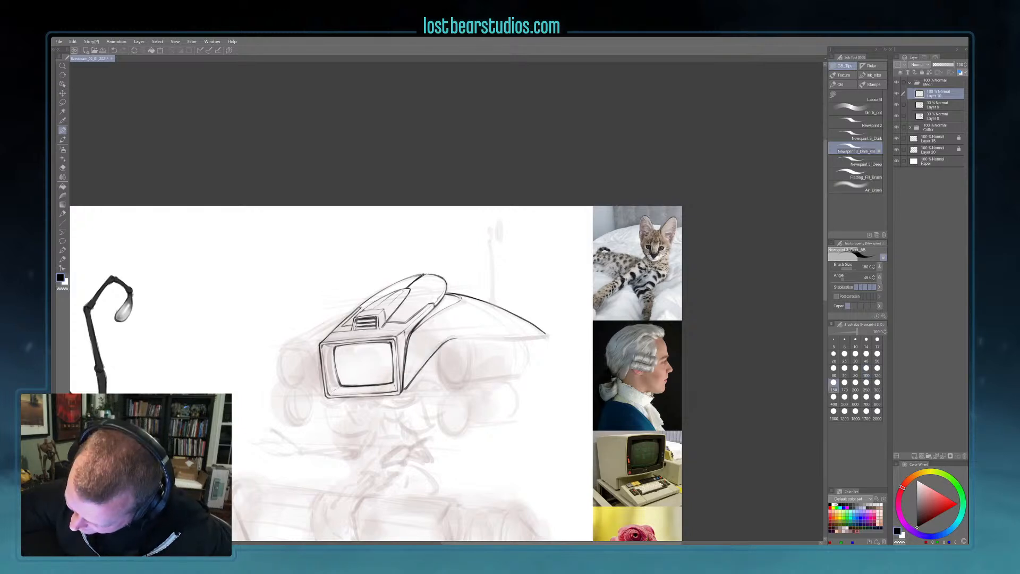
left_click_drag(333, 346, 387, 340)
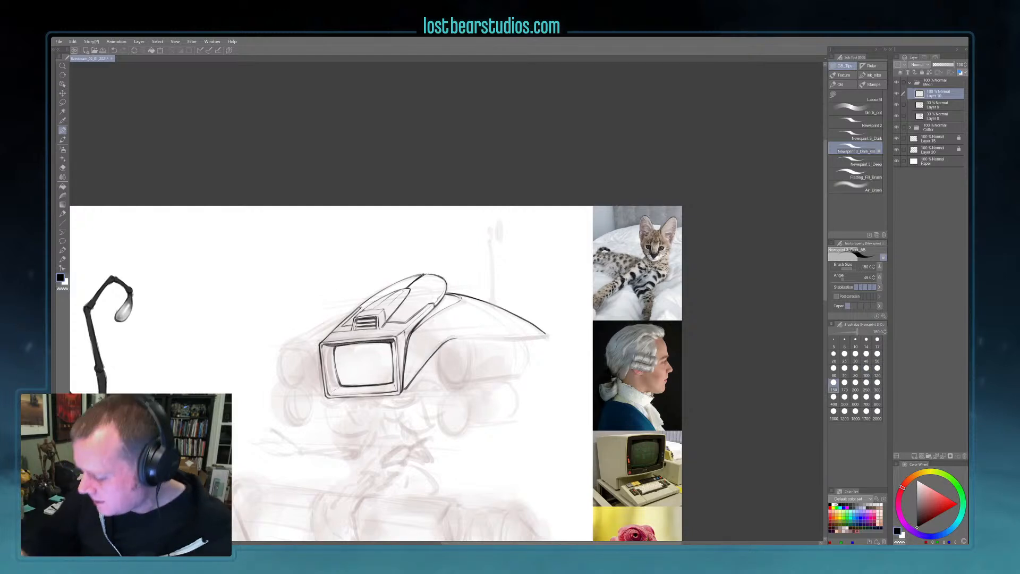
scroll(407, 353, "down", 1)
scroll(406, 350, "up", 1)
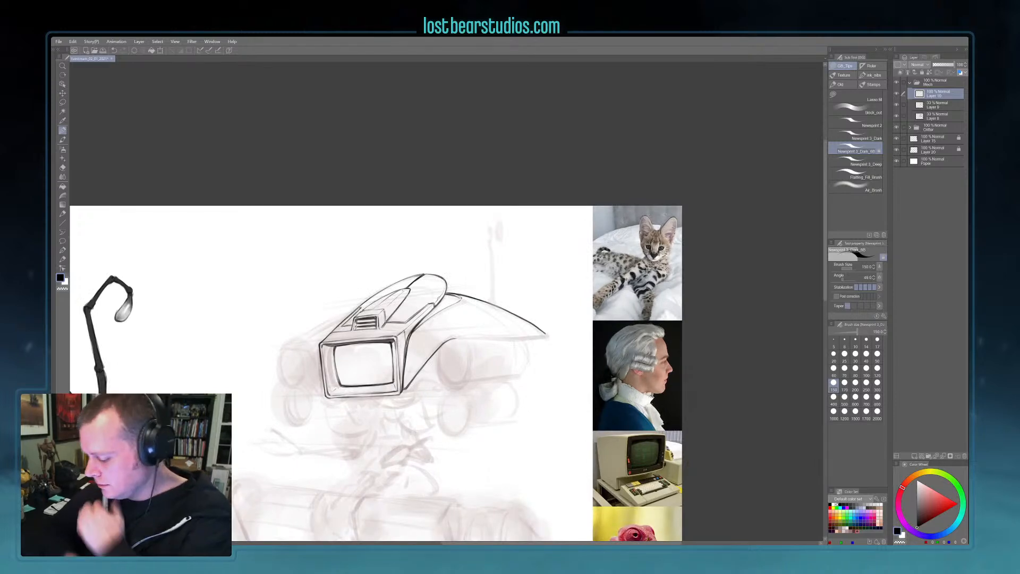
- Ink the straight underside of the rear shell out to its pointed tip
left_click_drag(715, 400, 715, 387)
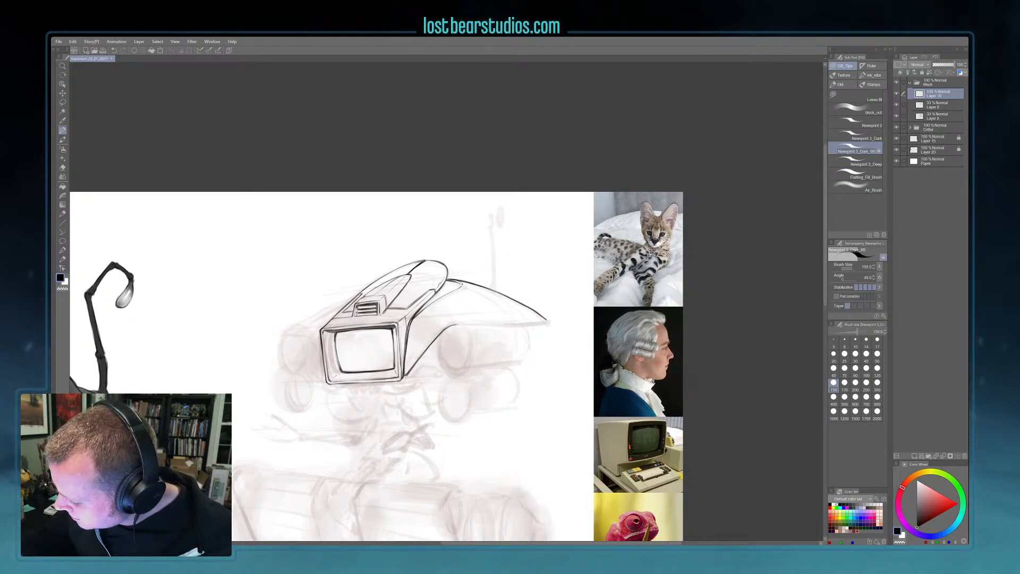
left_click_drag(458, 325, 546, 322)
key("ctrl+z")
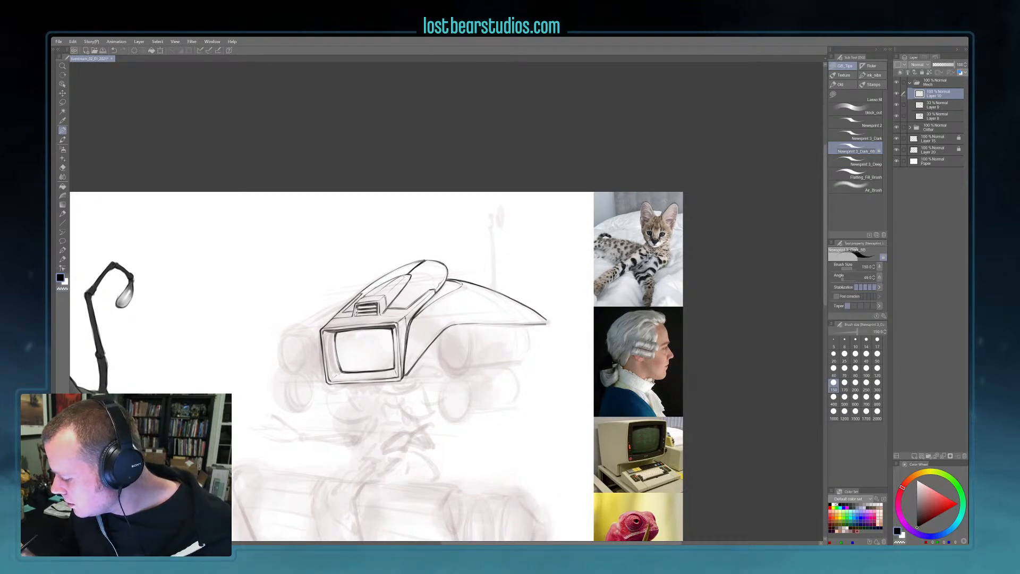
key("ctrl+z")
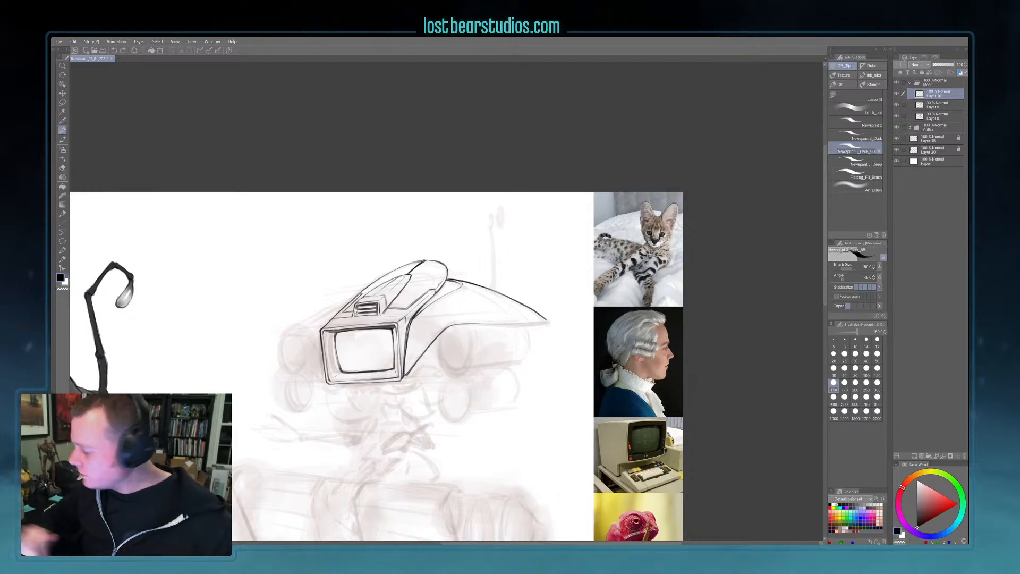
- Create a new layer and place a concentric circle special ruler over the front of the sketched upper cylinder under the shell
key("ctrl+shift+n")
key("u")
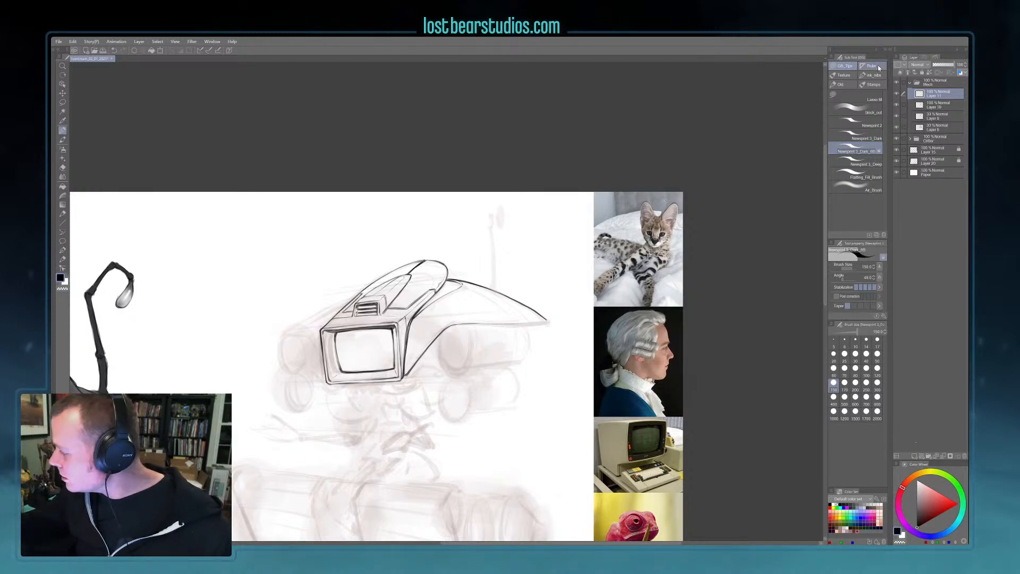
left_click_drag(455, 342, 474, 366)
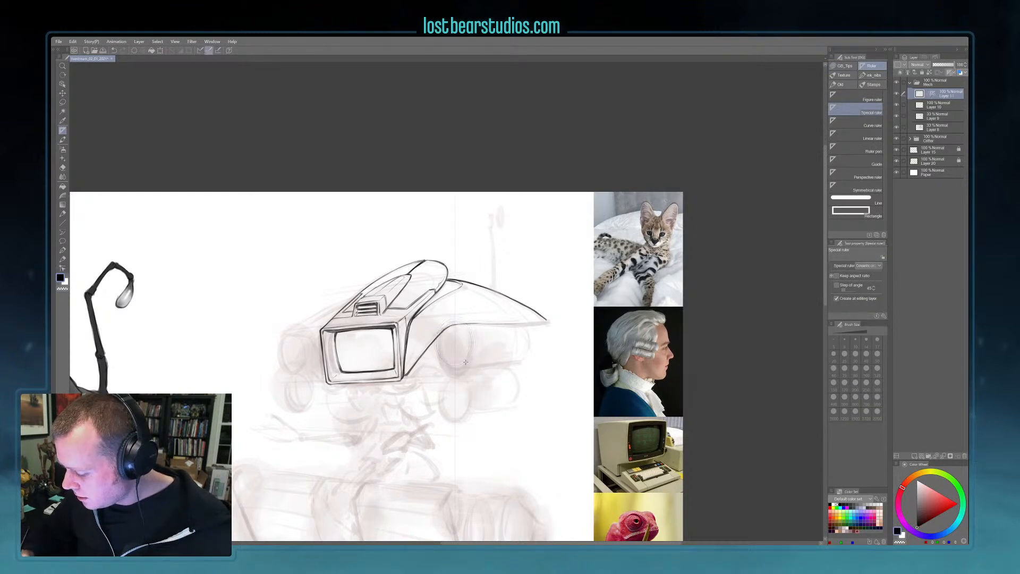
left_click(461, 368, "ctrl")
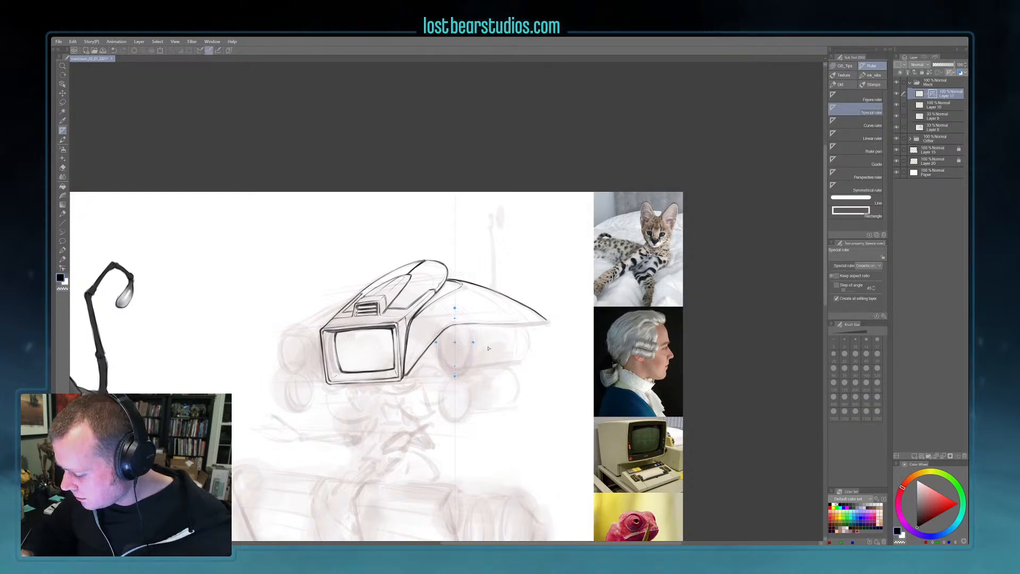
- Rotate and resize the concentric circle ruler until it matches the ellipse of the sketched upper cylinder's front face
left_click_drag(478, 369, 523, 346)
left_click_drag(593, 343, 594, 339)
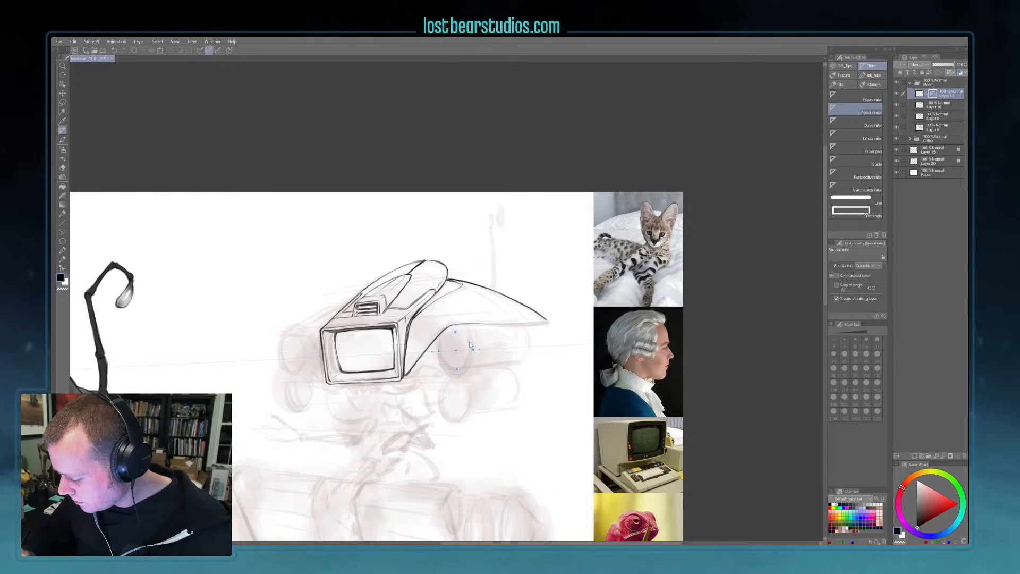
left_click_drag(455, 332, 482, 351)
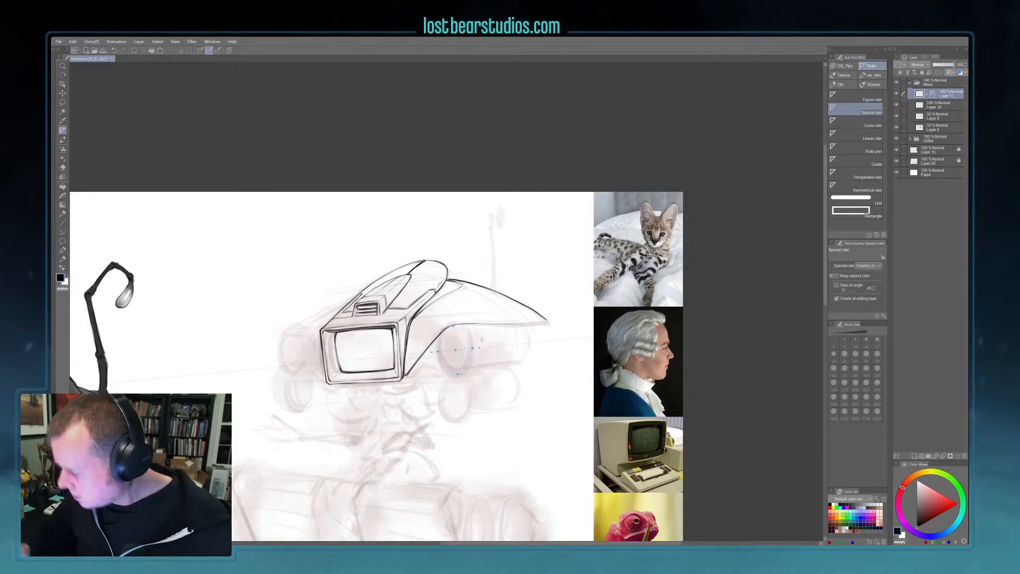
- Ink the upper cylinder's front ellipse along the ruler with a size 70 brush and add a rim arc just behind it
left_click(852, 66)
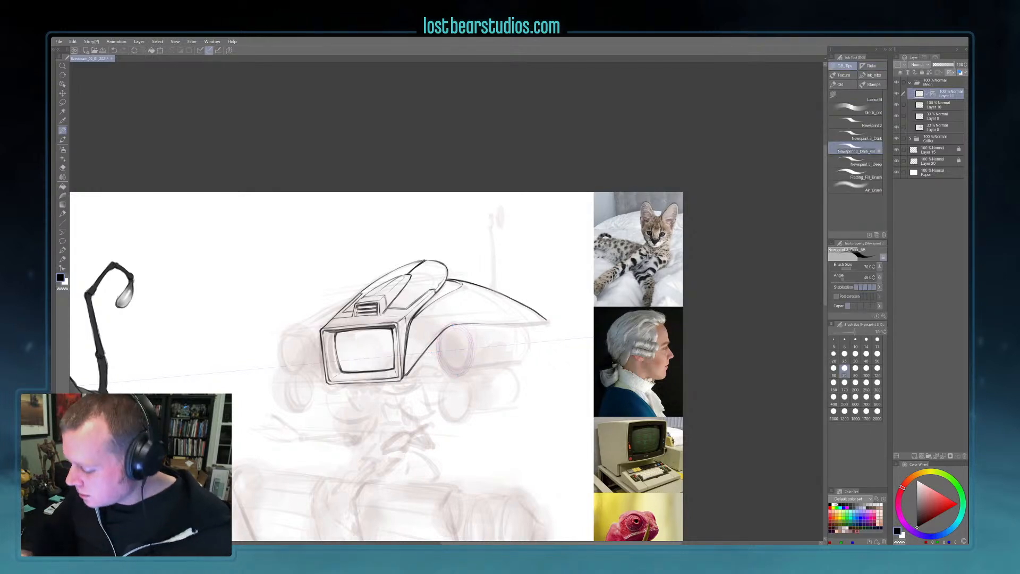
mouse_move(465, 327)
left_mouse_down()
mouse_move(441, 332)
mouse_move(440, 362)
mouse_move(451, 326)
left_mouse_up()
key("ctrl+z")
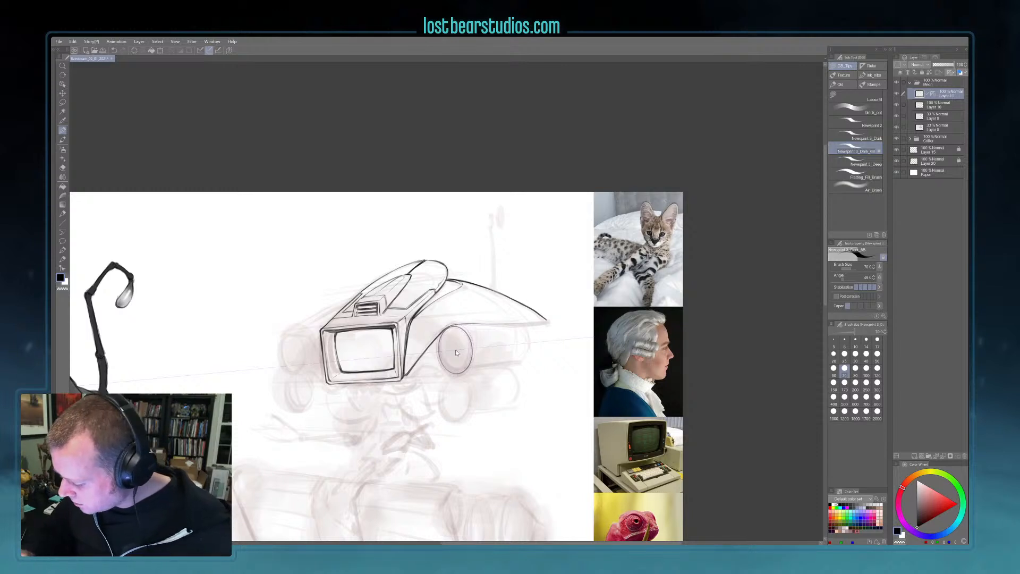
mouse_move(449, 327)
left_mouse_down()
mouse_move(467, 339)
mouse_move(439, 340)
mouse_move(480, 346)
left_mouse_up()
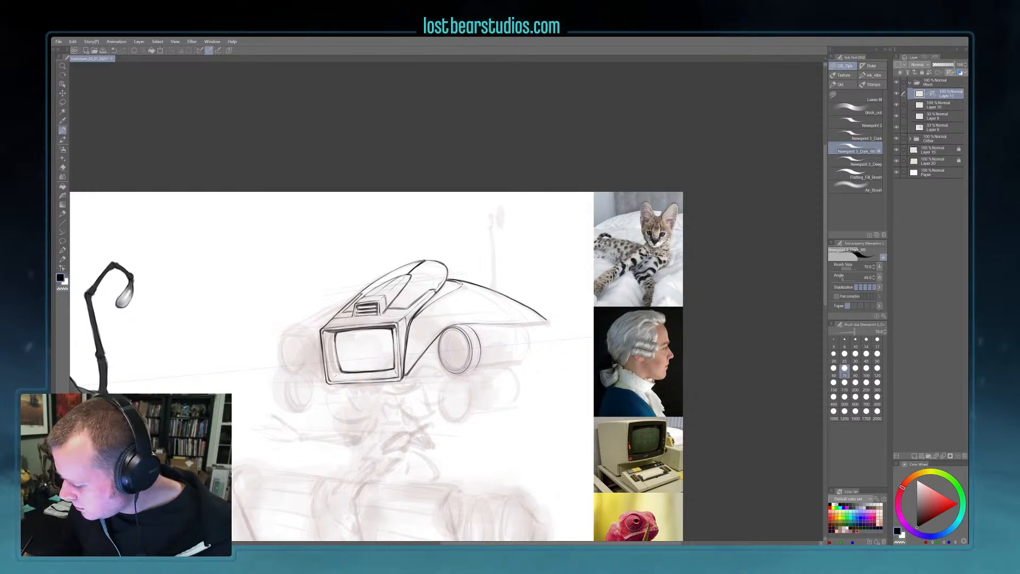
- Shift the circle ruler back onto the cylinder's front face and ink a smaller double ring inside it
left_click(479, 347, "ctrl")
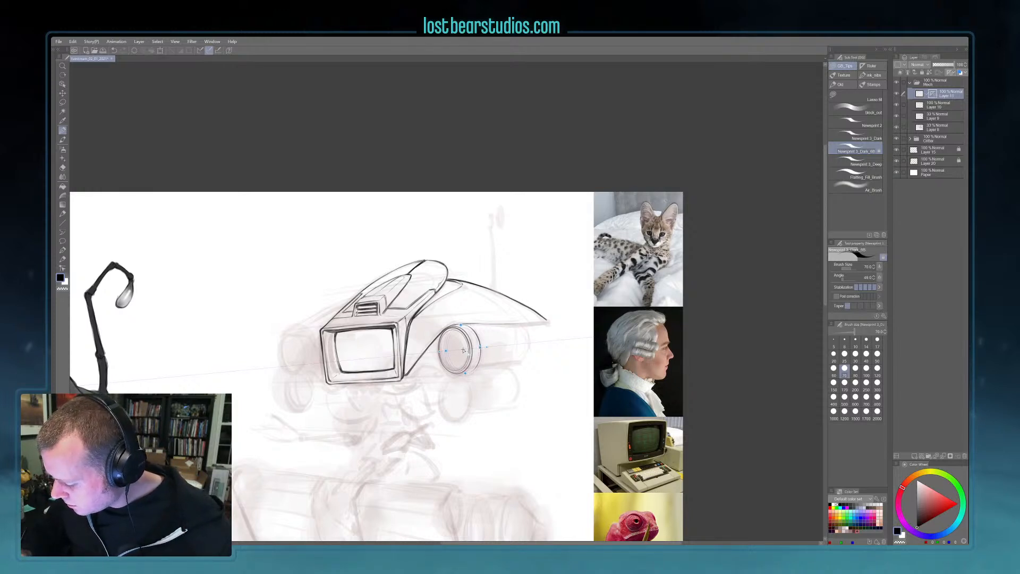
left_click_drag(464, 351, 451, 352)
key("ctrl+z")
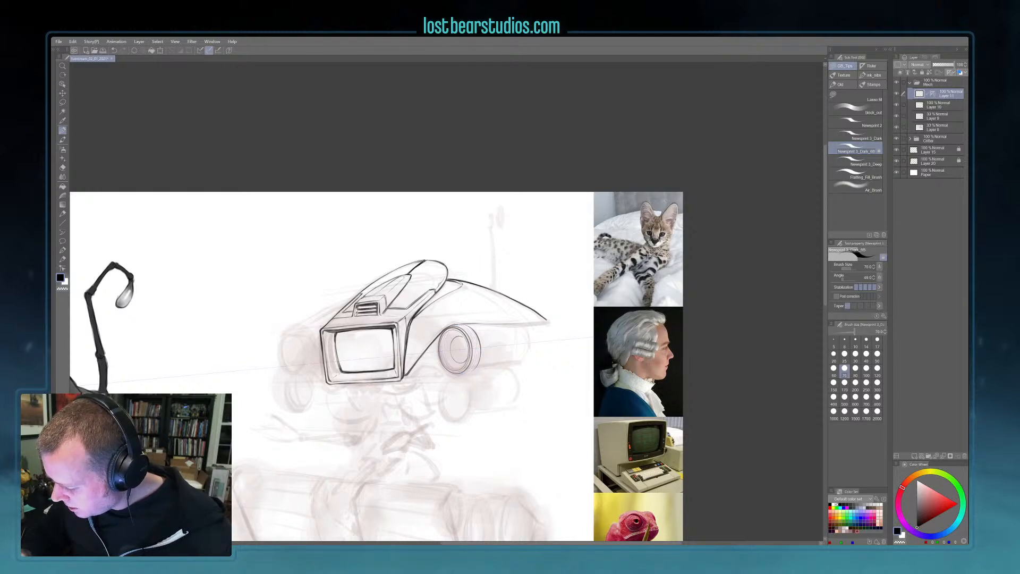
left_click_drag(452, 342, 449, 360)
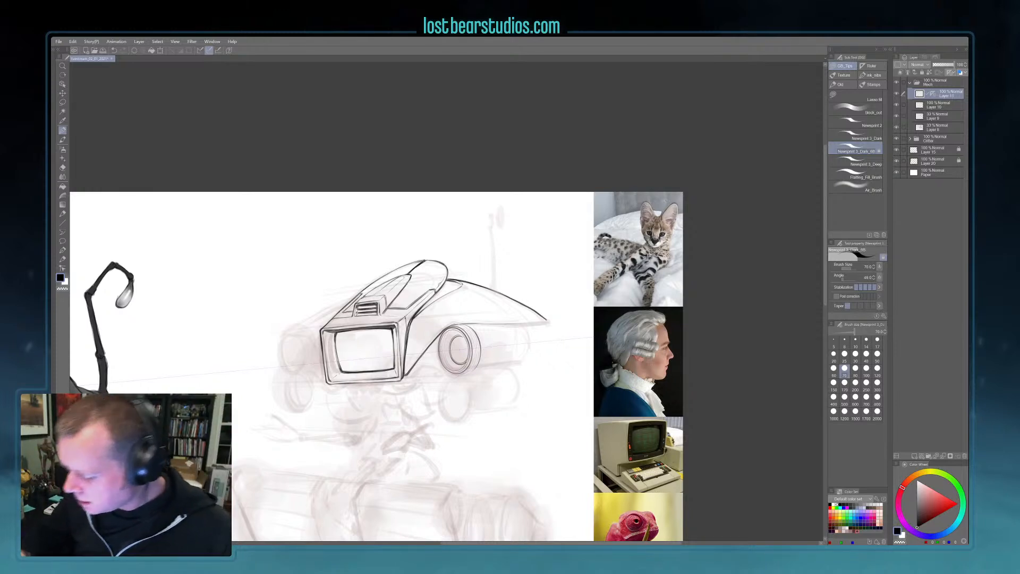
left_click(460, 352)
left_click(461, 350)
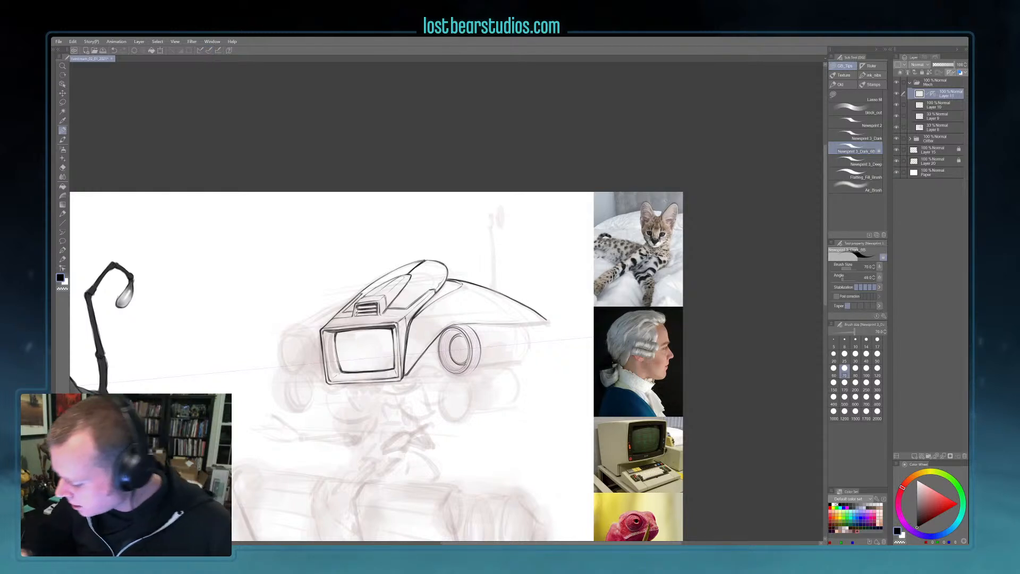
- Set the brush size to 80 and draw small detail marks around the cylinder's front rim without ruler snapping
key("c")
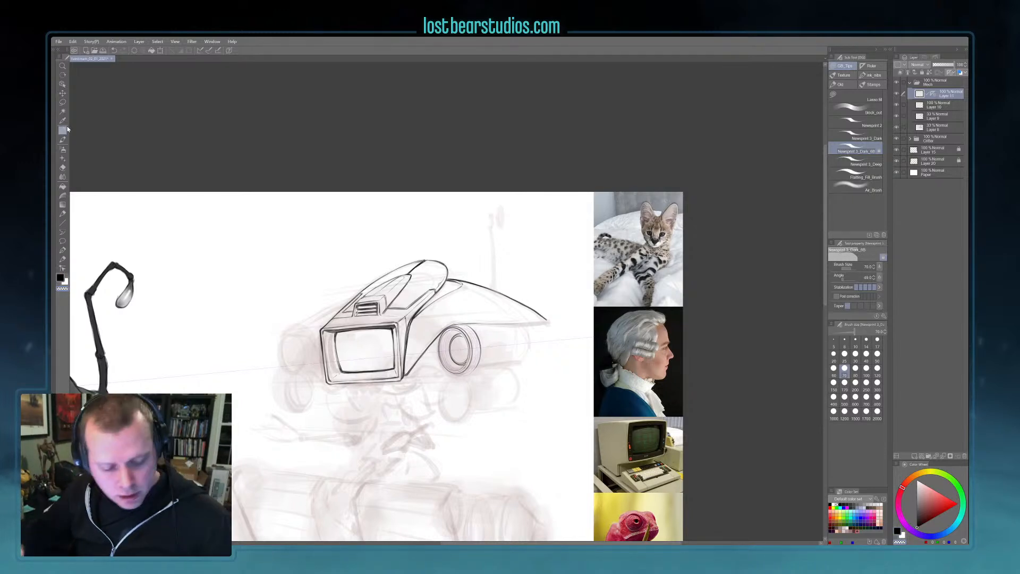
key("bracketright")
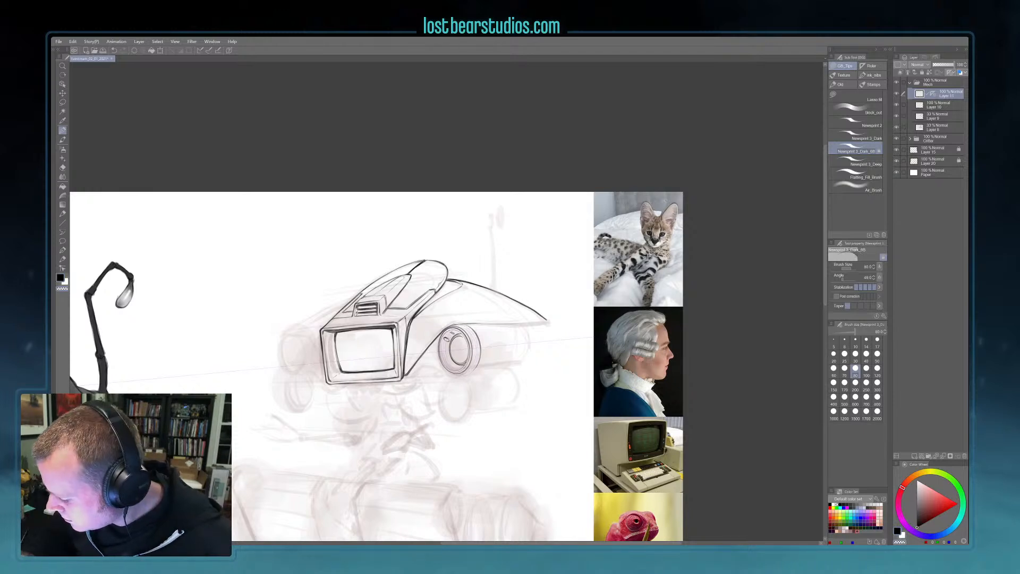
key("c")
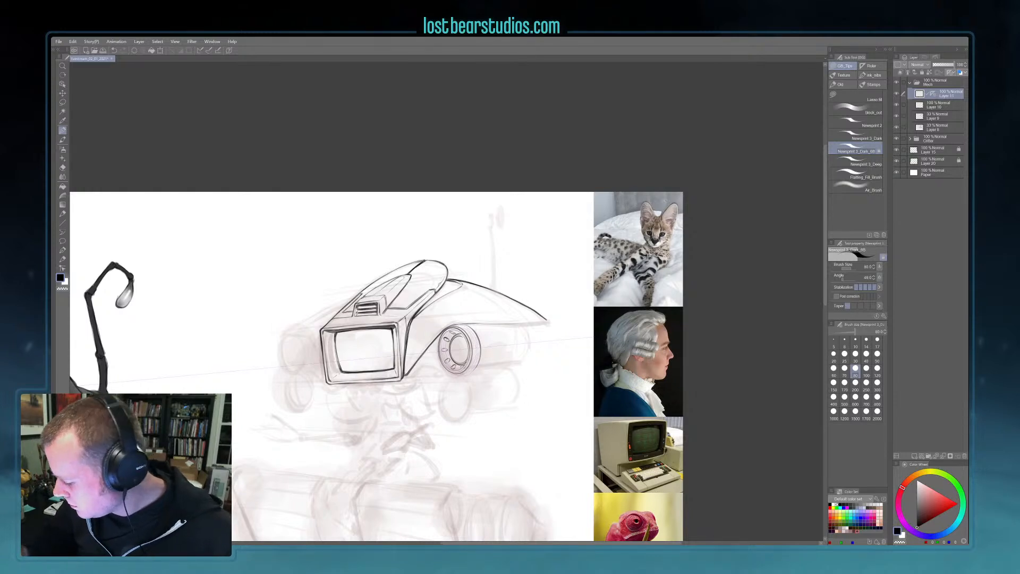
- Move the circle ruler to the cylinder's rear end, turn snapping back on, and ink the curved rear edge with parallel rim arcs
left_click(932, 94)
left_click_drag(500, 346, 513, 345)
left_click(209, 51)
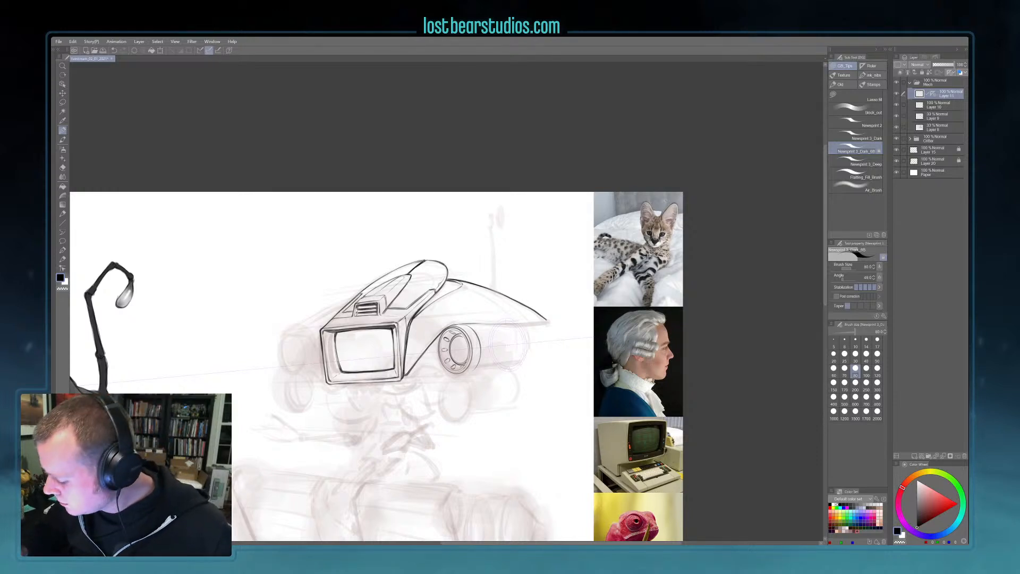
mouse_move(509, 323)
left_mouse_down()
mouse_move(524, 344)
mouse_move(515, 365)
left_mouse_up()
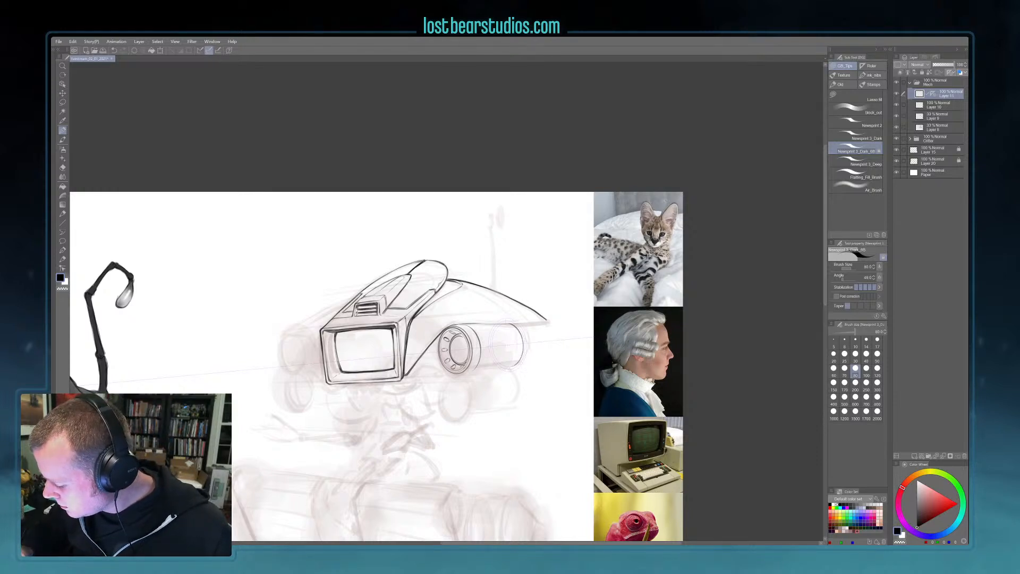
left_click(508, 346, "ctrl")
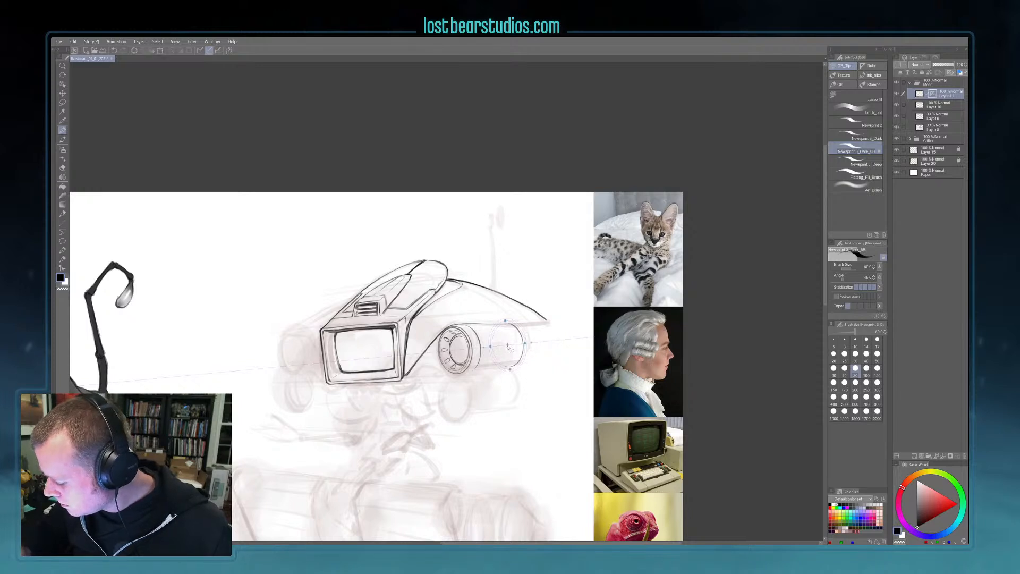
left_click_drag(513, 324, 525, 352)
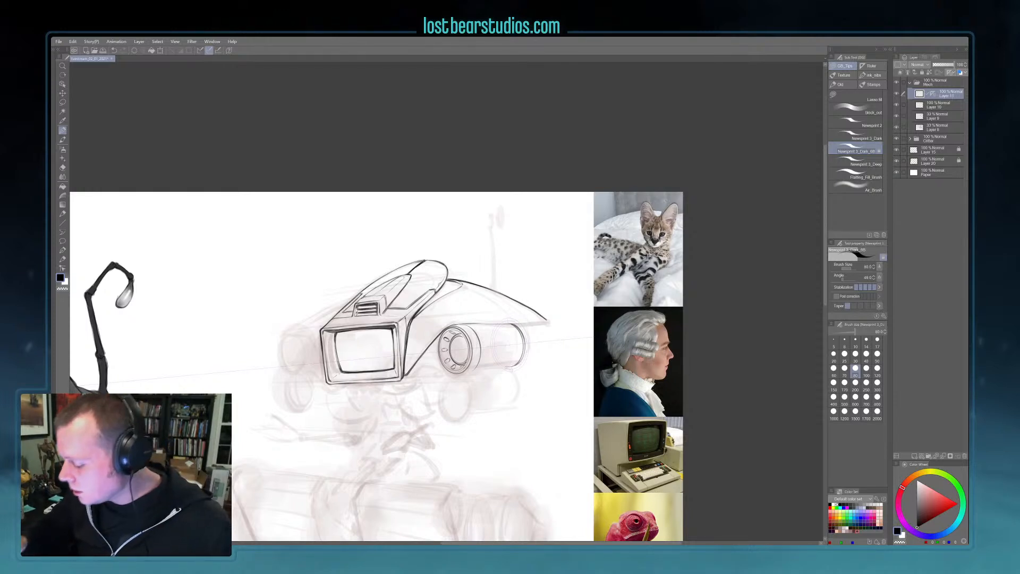
left_click_drag(514, 347, 528, 342)
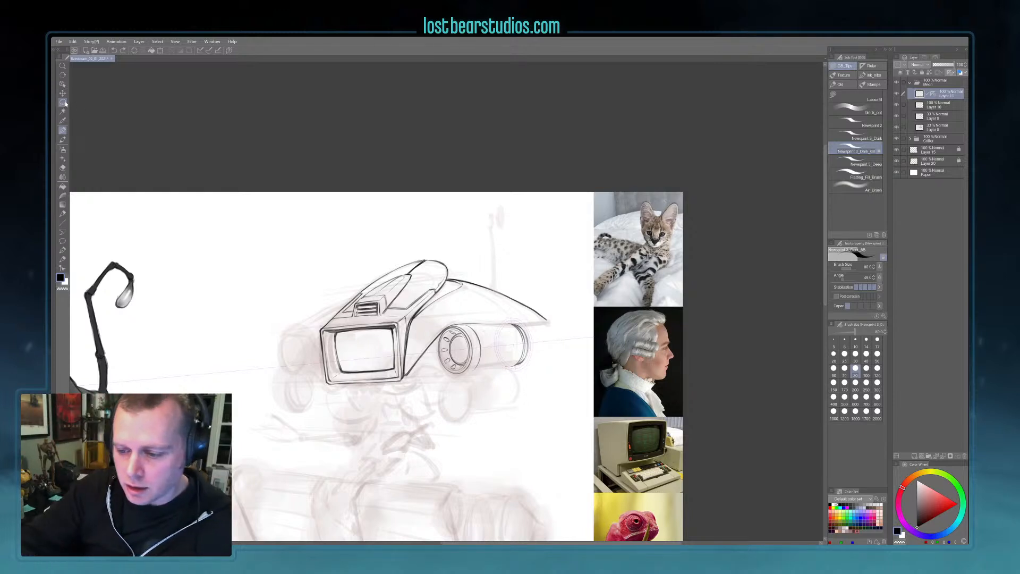
- Duplicate the cylinder line art layer and transform the copy into position over the sketched lower cylinder
key("k")
key("ctrl+c")
key("ctrl+v")
left_click_drag(505, 378, 508, 422)
key("ctrl+t")
left_click_drag(539, 376, 539, 377)
key("Return")
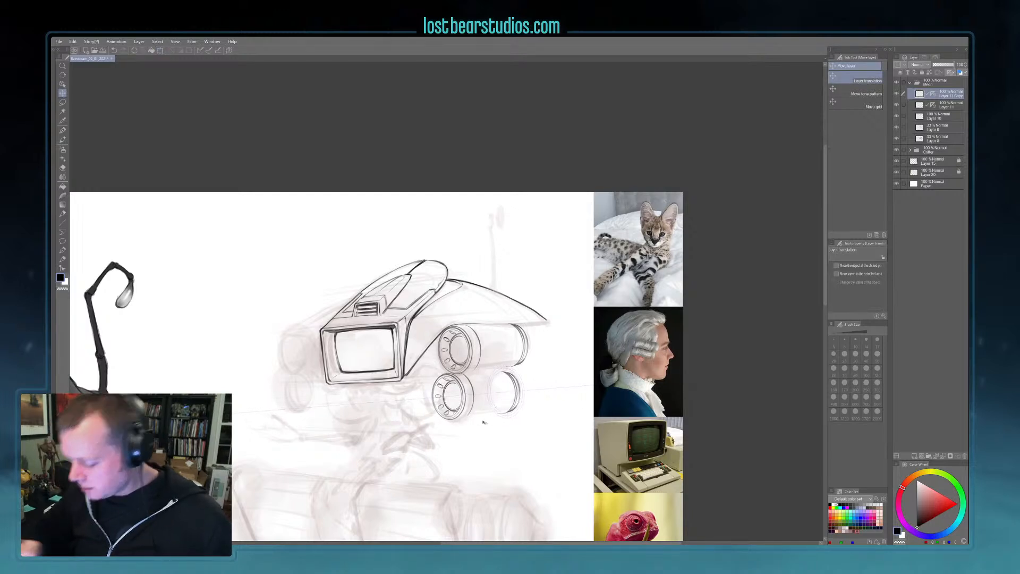
- Rotate the lower cylinder copy slightly to follow the sketch's perspective
left_click_drag(638, 388, 698, 307)
left_click_drag(666, 362, 661, 372)
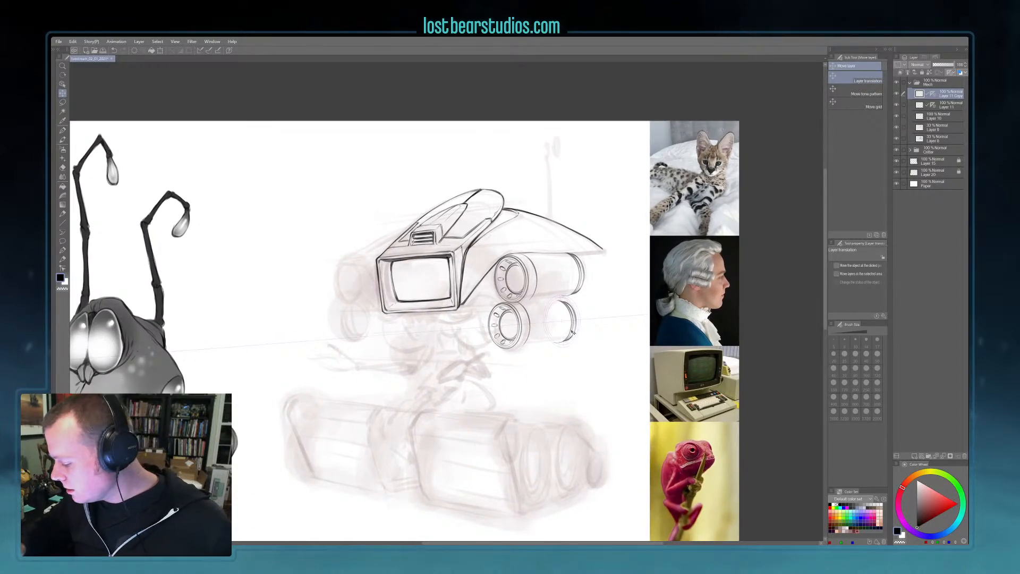
key("ctrl+t")
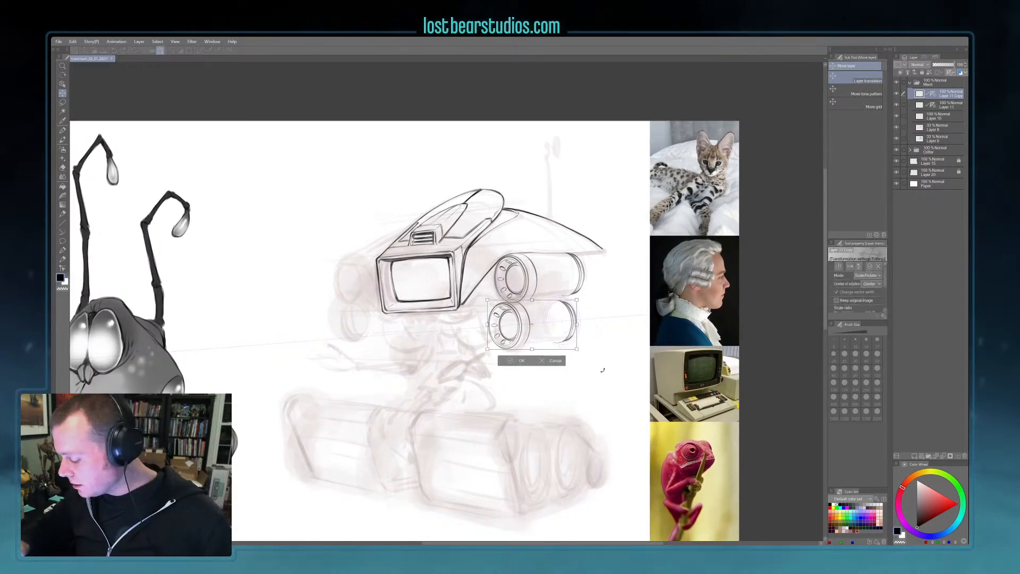
left_click_drag(604, 370, 602, 365)
key("Return")
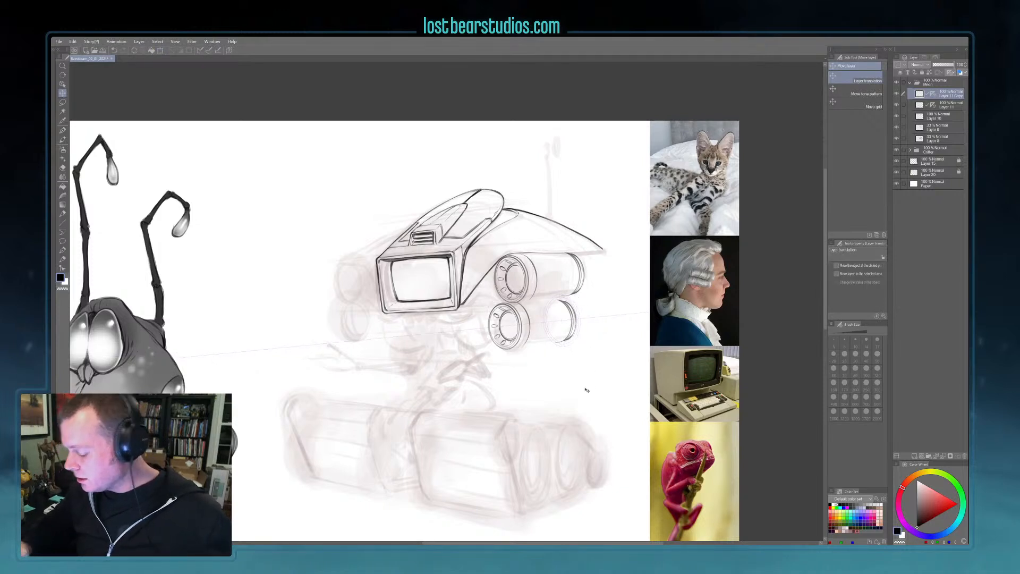
- Duplicate the cylinder again and position the copy as the upper cylinder on the monitor's far side
key("ctrl+c")
key("ctrl+v")
left_click_drag(590, 391, 445, 350)
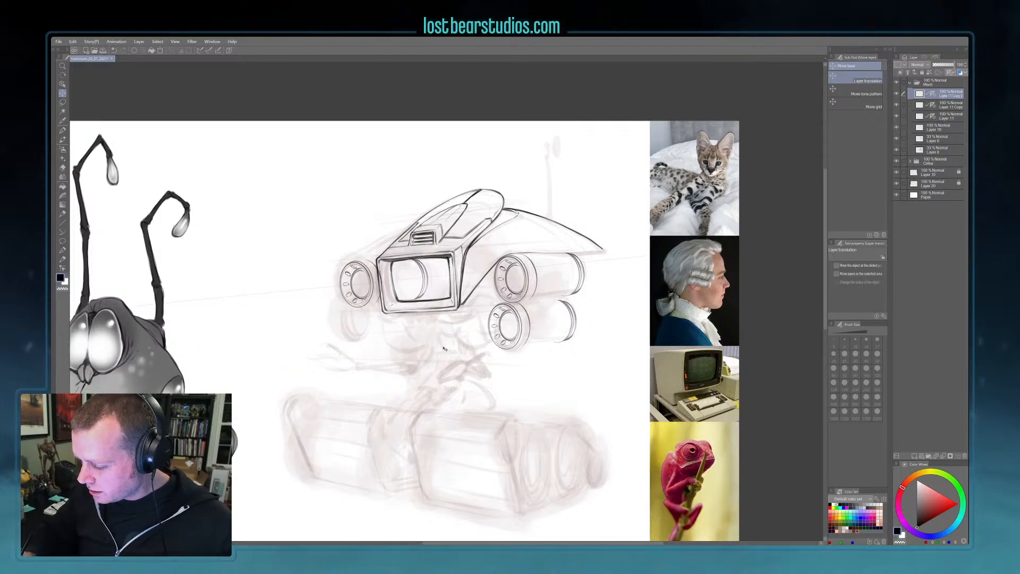
key("ctrl+t")
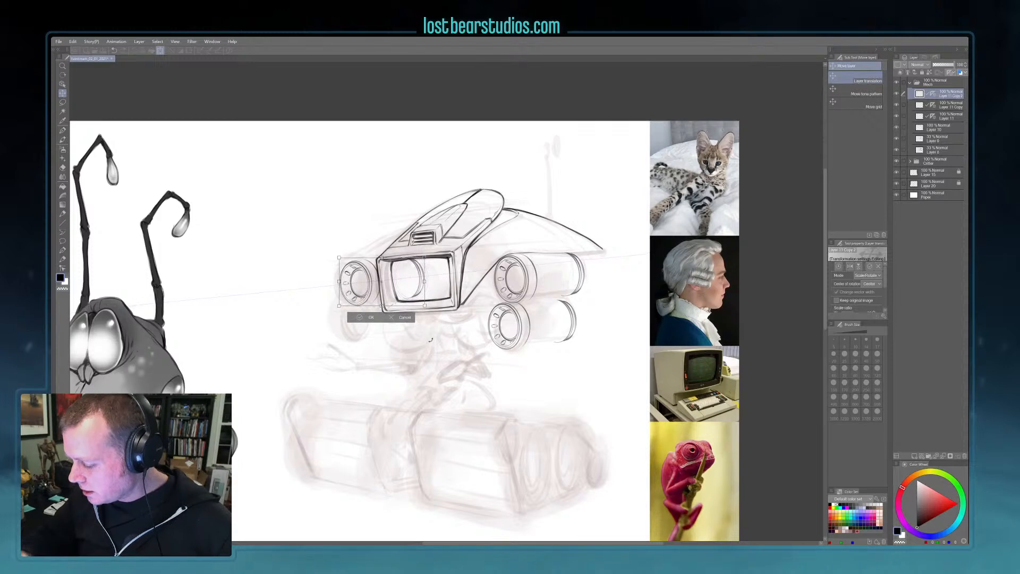
key("Return")
left_click_drag(518, 405, 528, 409)
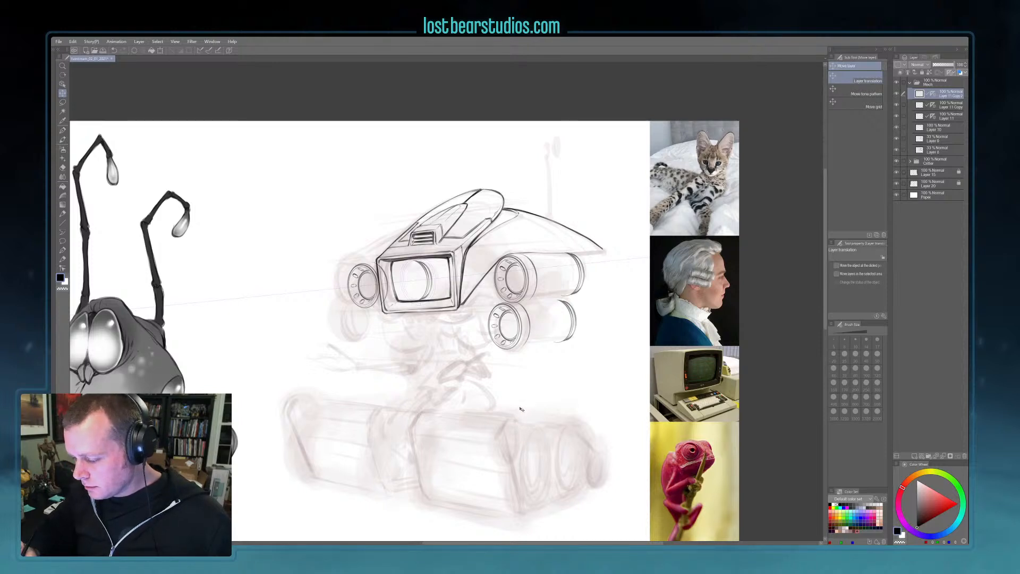
- Paste another cylinder copy beneath the far-side upper one and rotate it slightly to fit
key("ctrl+v")
left_click_drag(518, 388, 531, 431)
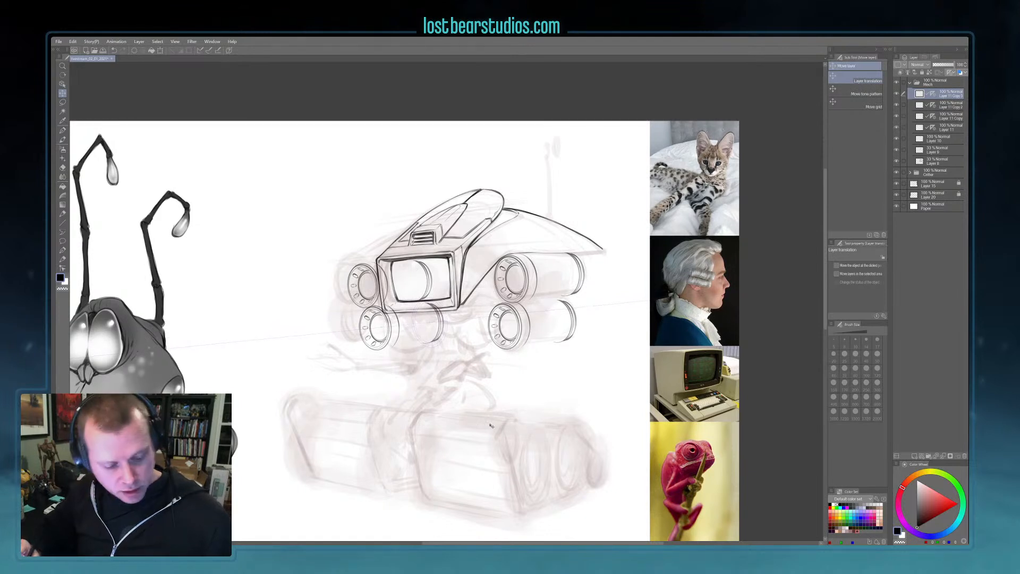
key("ctrl+t")
left_click_drag(444, 350, 436, 348)
key("Return")
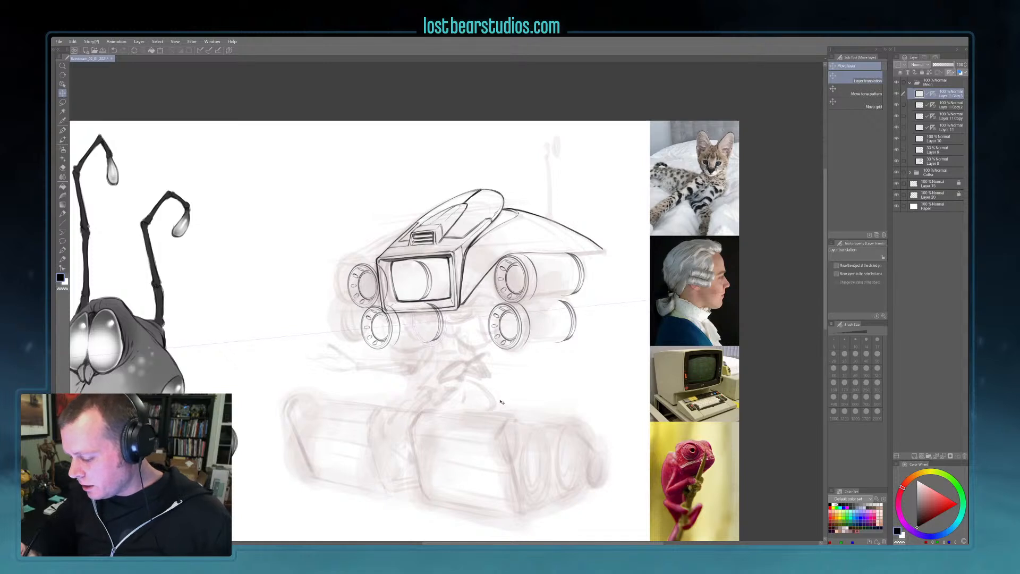
- Nudge the far-side lower and upper cylinders into final alignment beside the monitor
left_click_drag(501, 401, 503, 399)
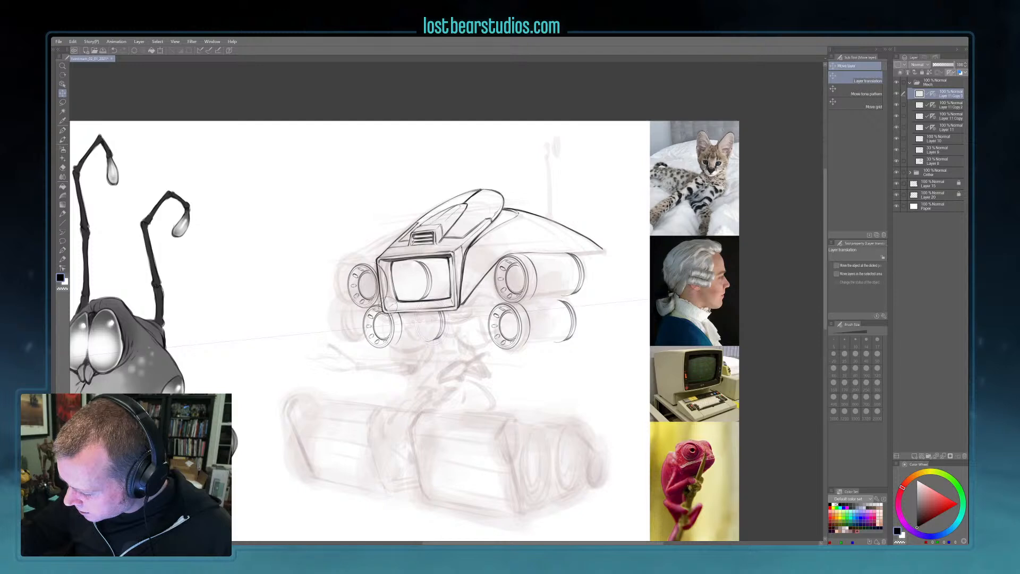
left_click(940, 105)
mouse_move(373, 259)
left_mouse_down()
mouse_move(391, 271)
mouse_move(385, 297)
mouse_move(397, 305)
left_mouse_up()
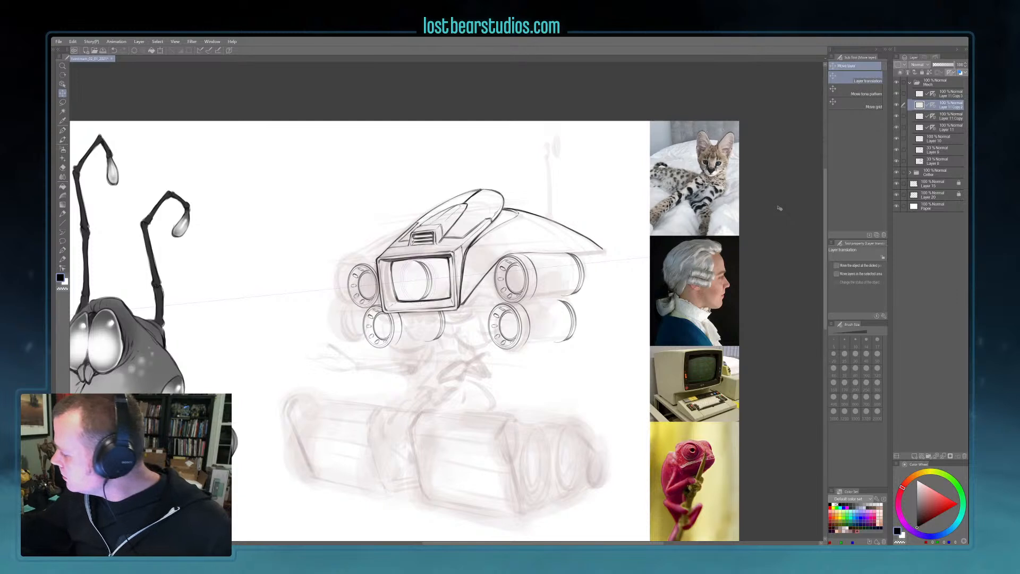
- Transfer the duplicate cylinders' line art down into Layer 11 and hide the three Layer 11 copy layers
left_click(921, 96)
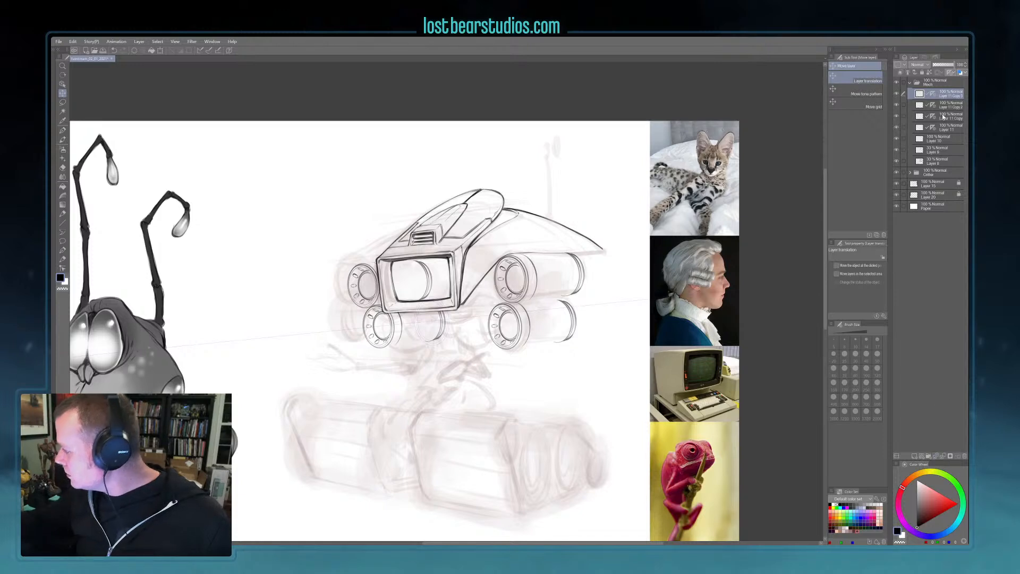
left_click(936, 459)
left_click(936, 458)
left_click_drag(897, 115, 899, 97)
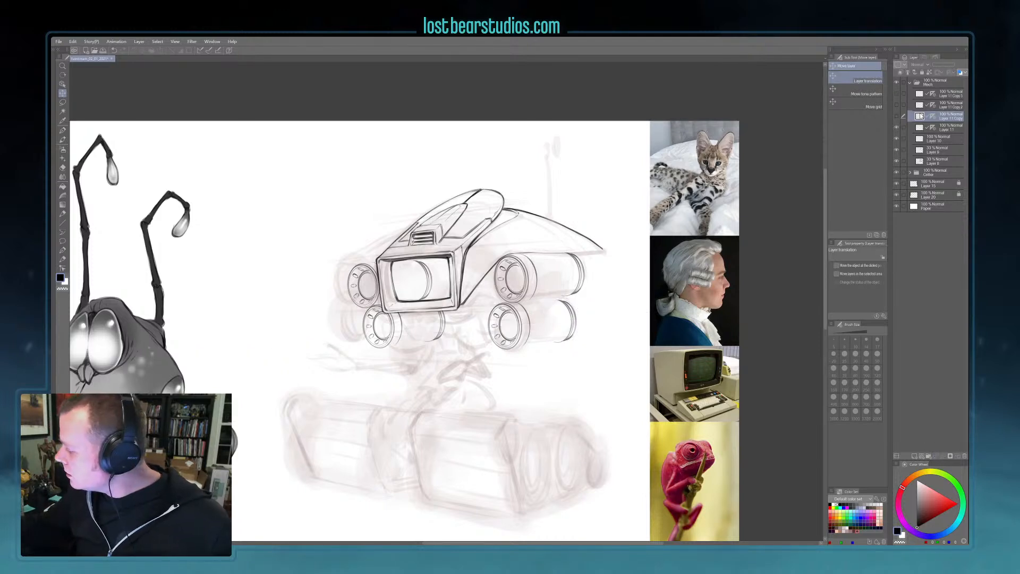
- On Layer 11, ink the curved lower edge of the rear shell across the upper cylinder's back end to the pointed tip
left_click(62, 130)
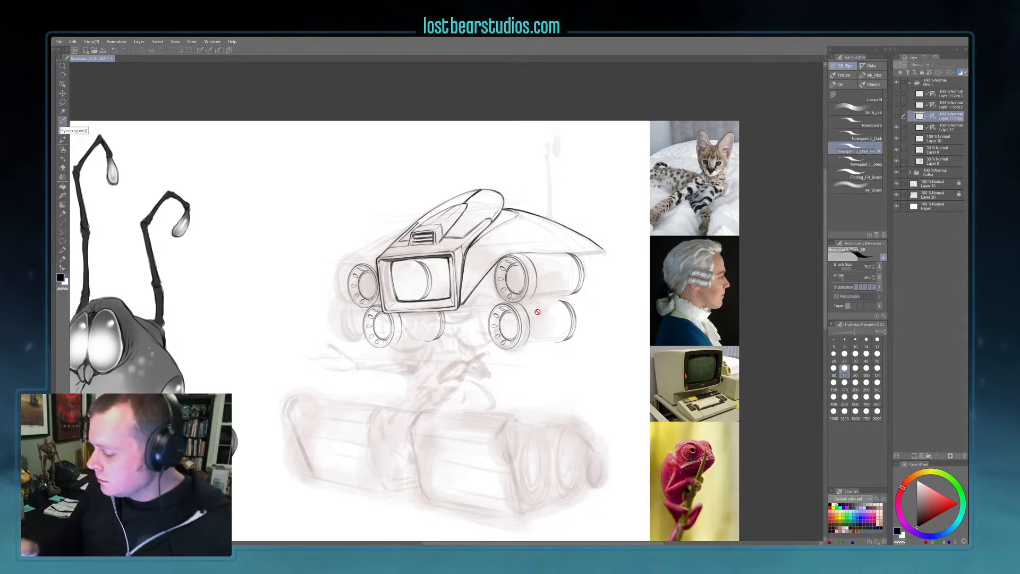
left_click_drag(528, 308, 501, 380)
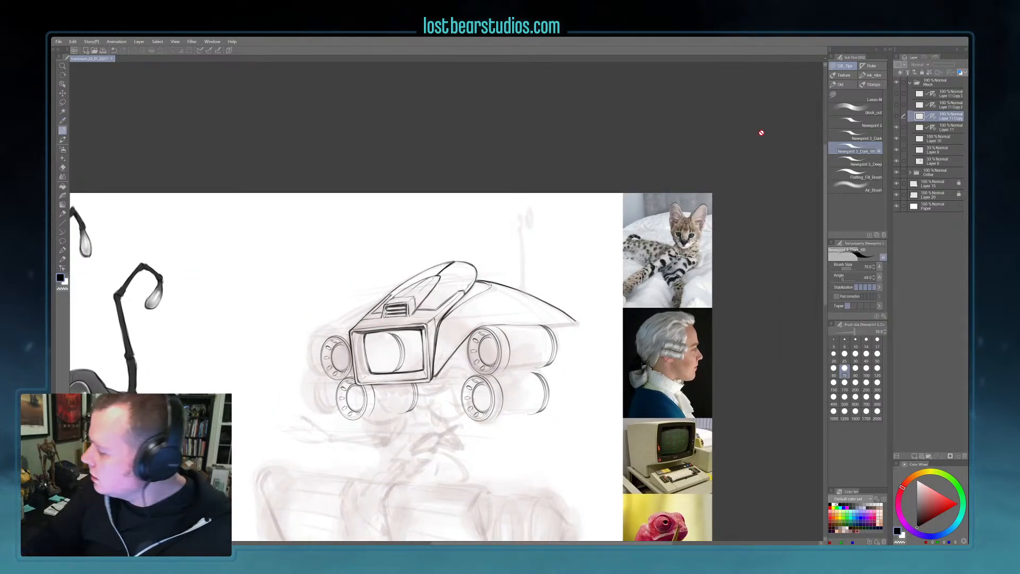
left_click(921, 127)
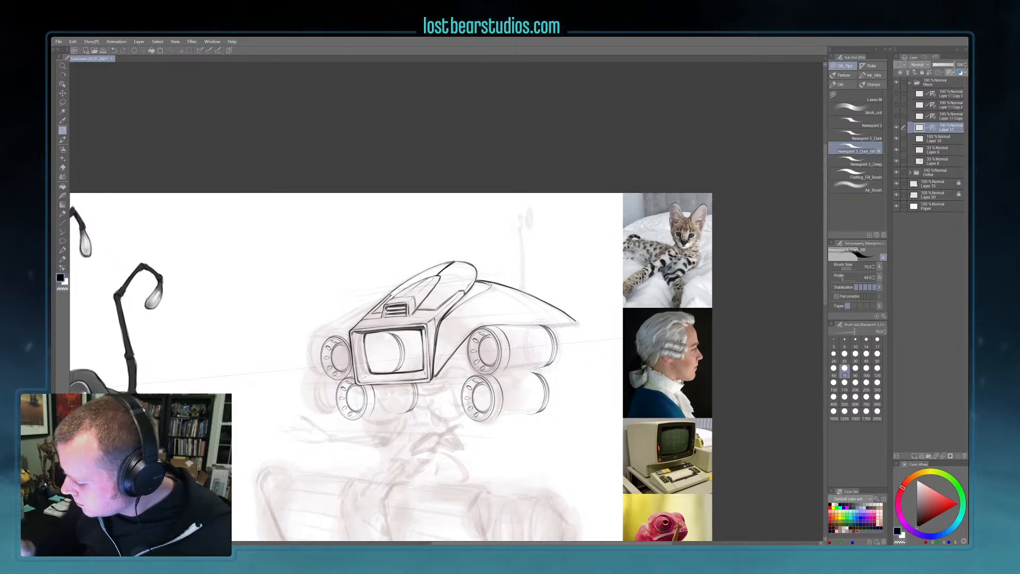
left_click_drag(521, 350, 448, 318)
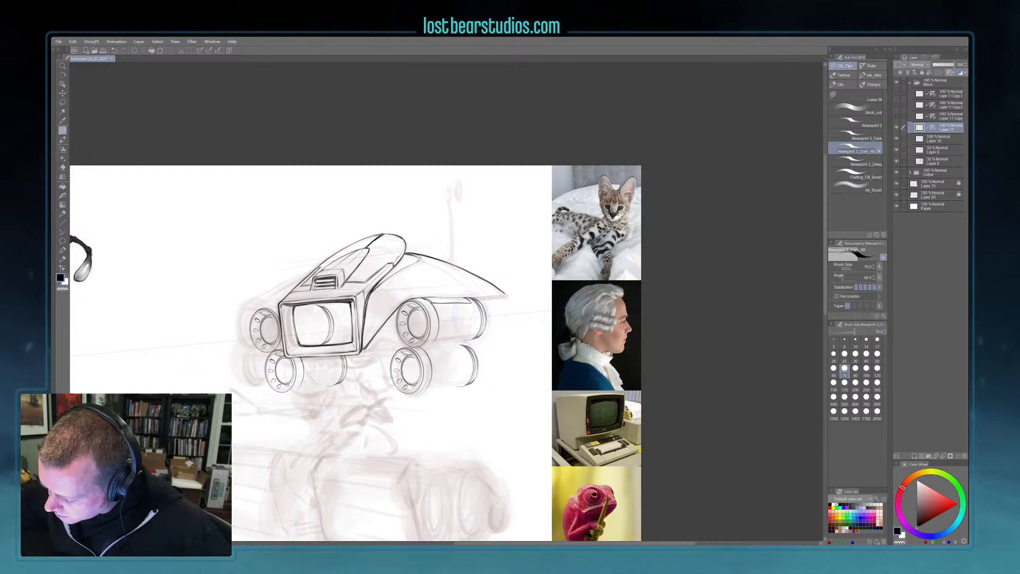
mouse_move(438, 299)
left_mouse_down()
mouse_move(484, 313)
mouse_move(466, 317)
mouse_move(504, 313)
left_mouse_up()
key("ctrl+z")
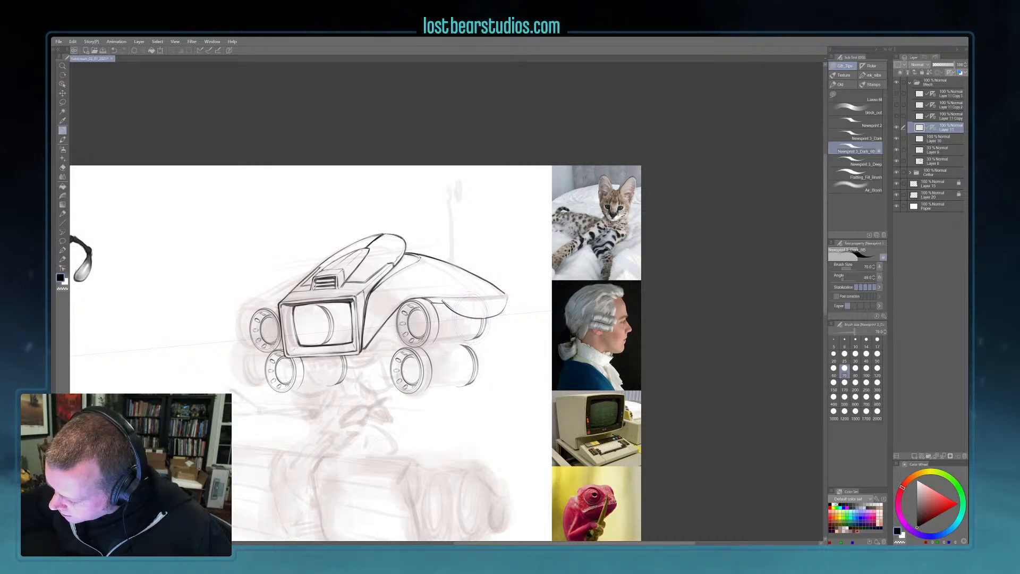
- With a size 70 brush, ink small latch details along the rear shell's lower edge above the upper cylinder and near the tip
left_click_drag(372, 319, 410, 366)
key("bracketleft")
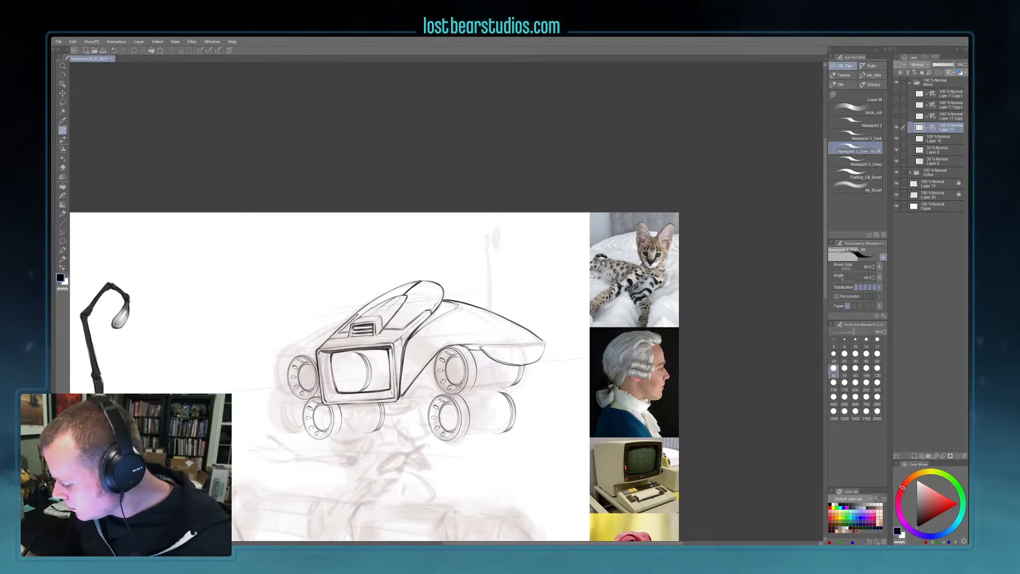
key("bracketleft")
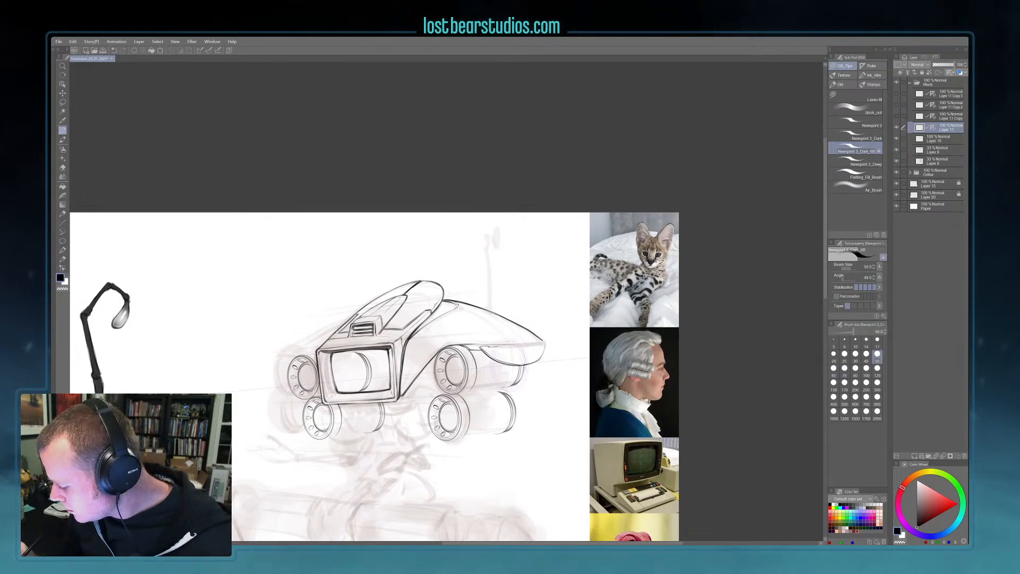
key("bracketleft")
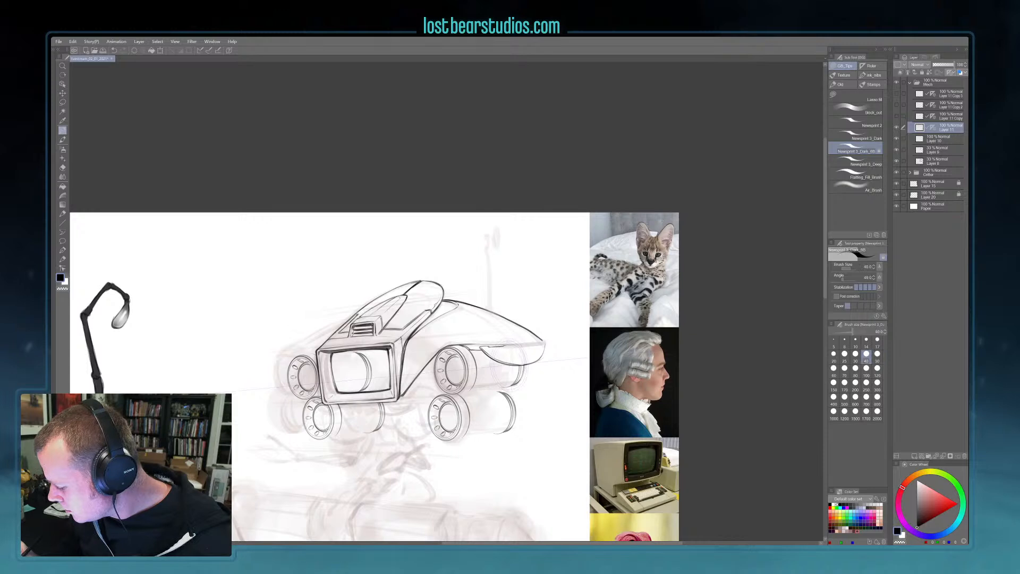
key("bracketright")
key("bracketright")
key("bracketright")
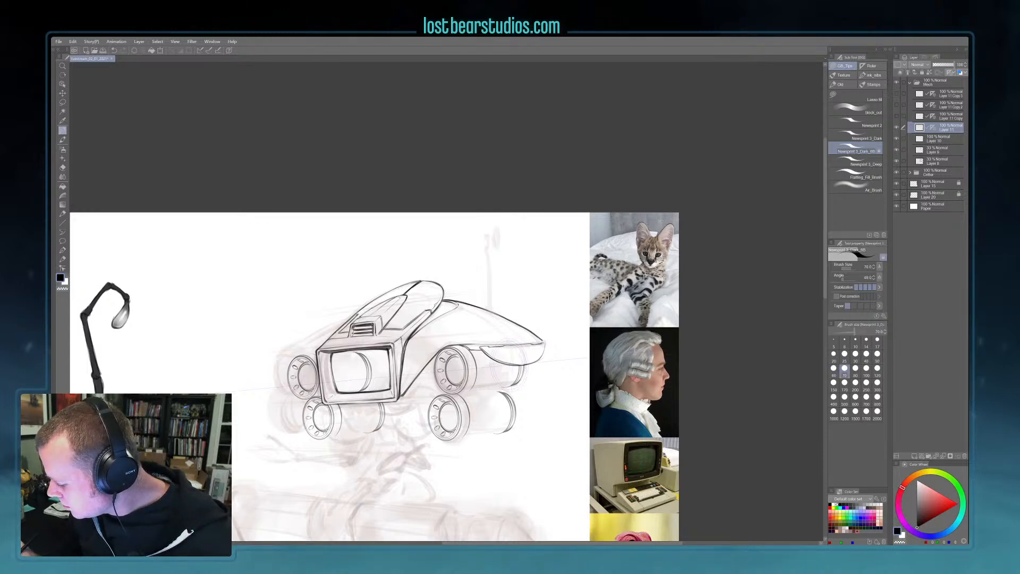
left_click_drag(476, 345, 497, 343)
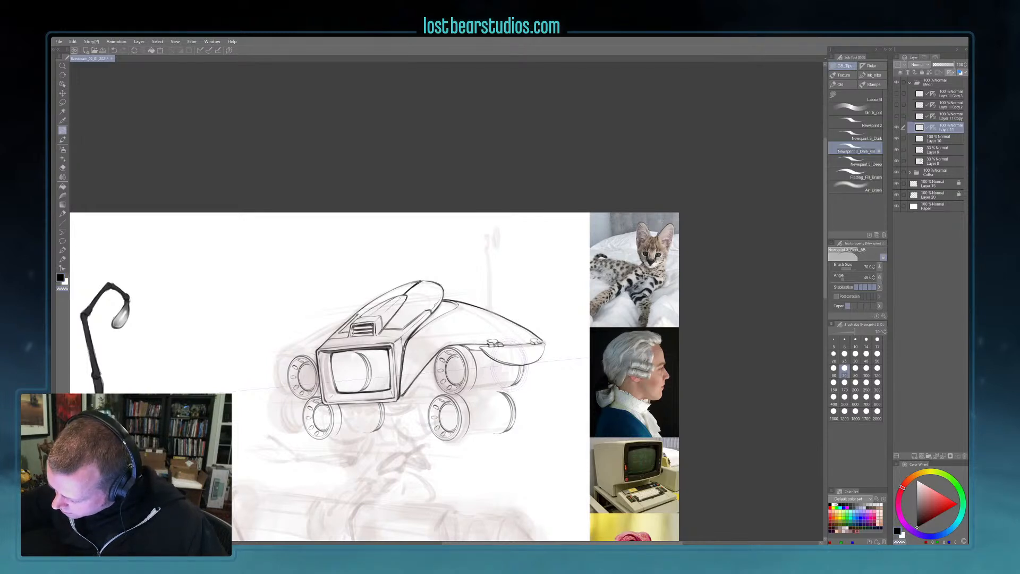
- Merge the cylinder and shell line art of Layer 11 down into Layer 10
key("c")
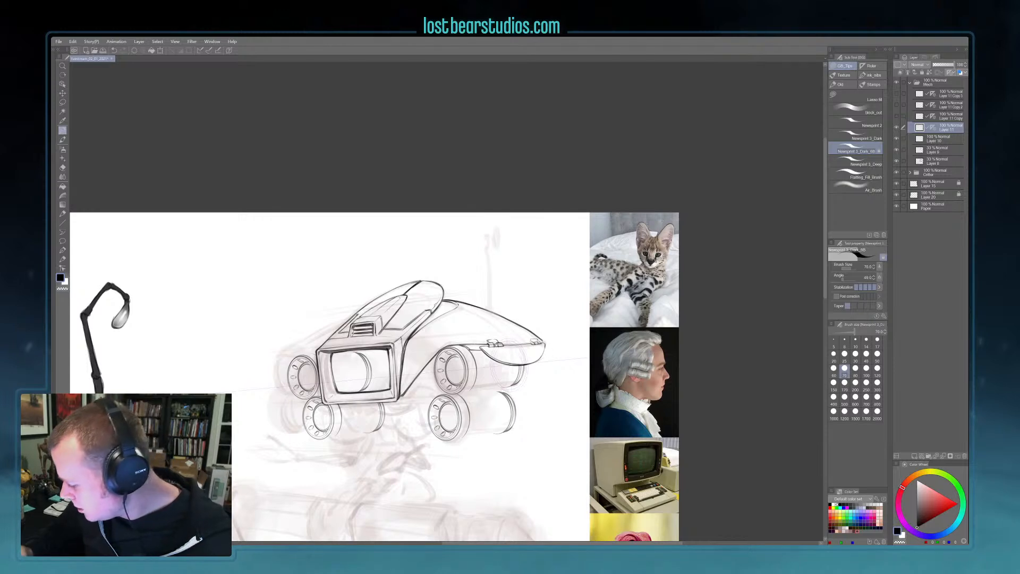
key("c")
key("c")
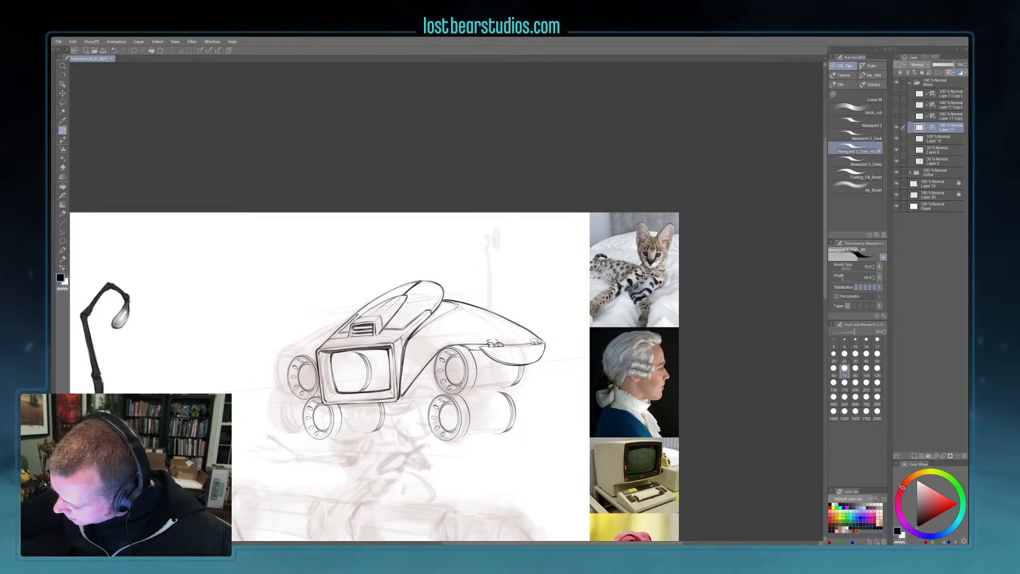
key("c")
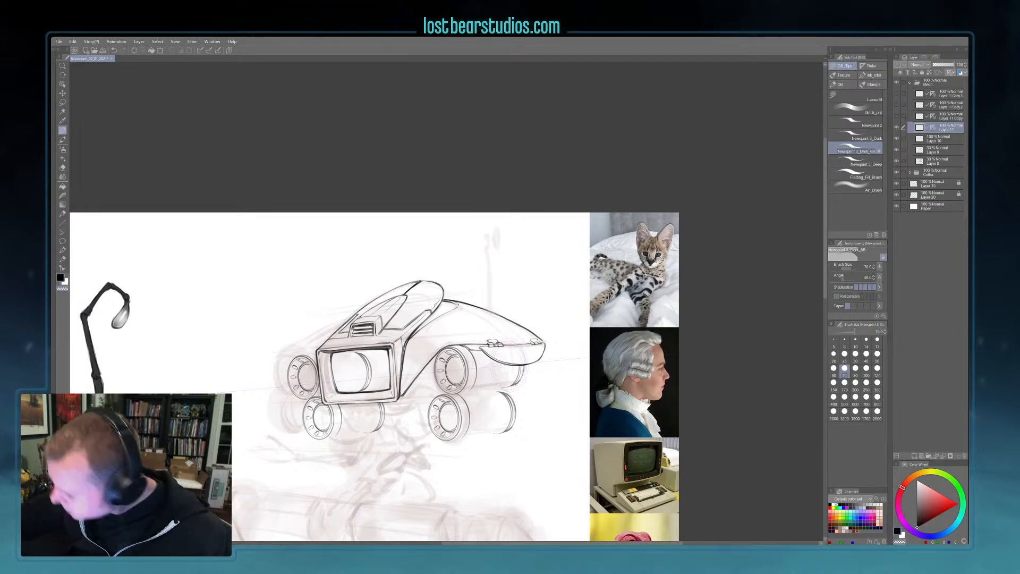
left_click(944, 138)
key("c")
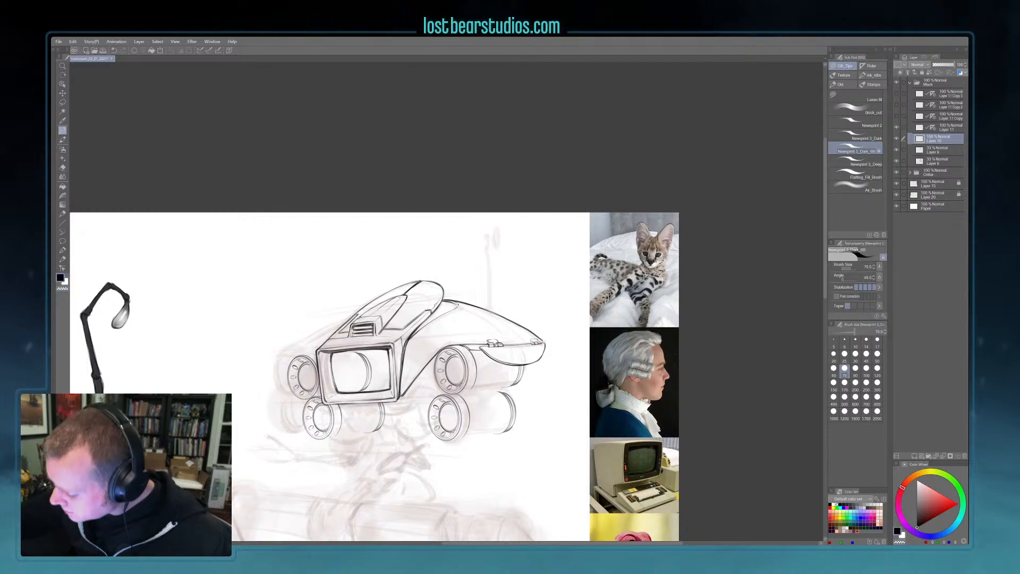
key("c")
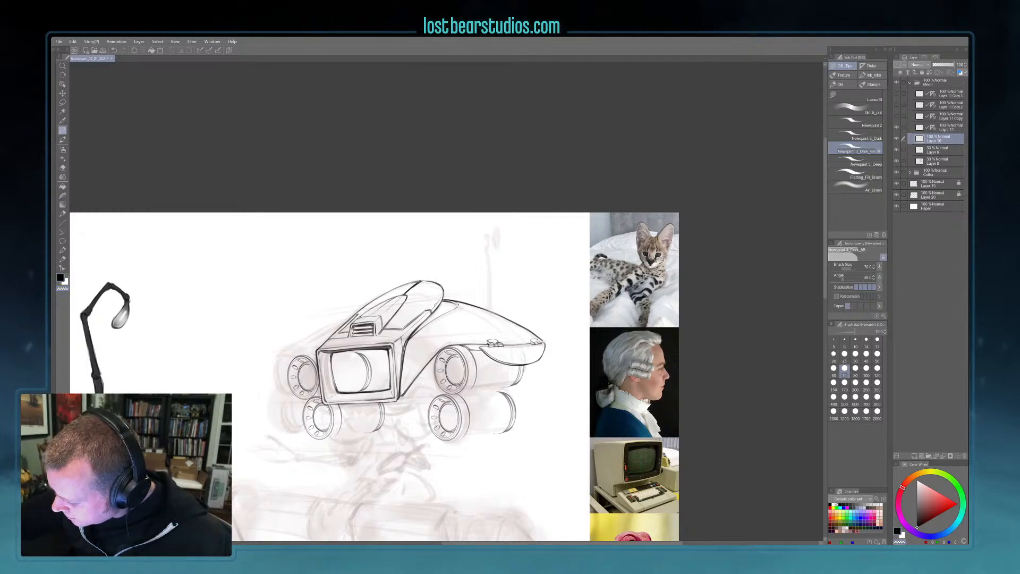
key("c")
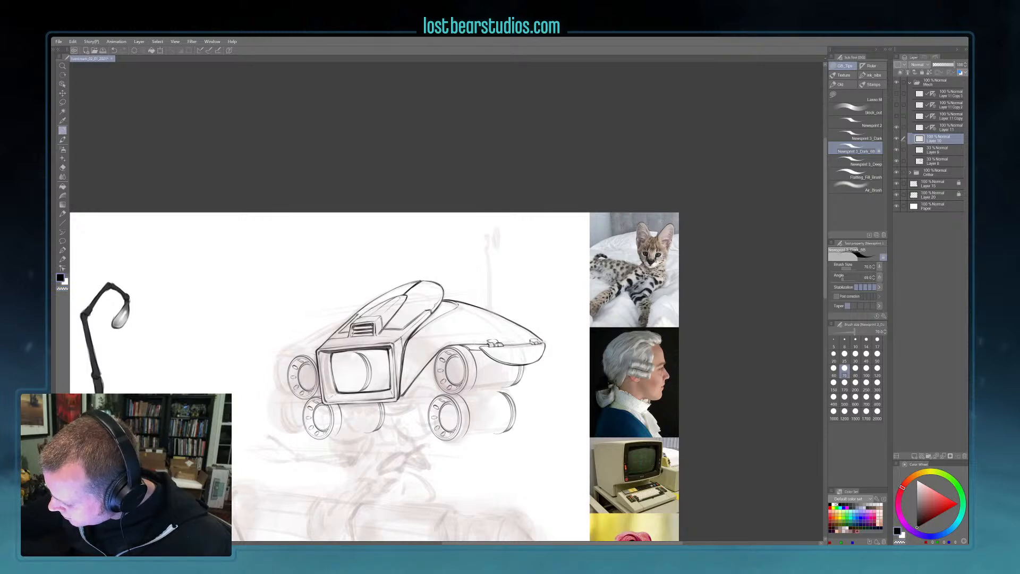
left_click(948, 128)
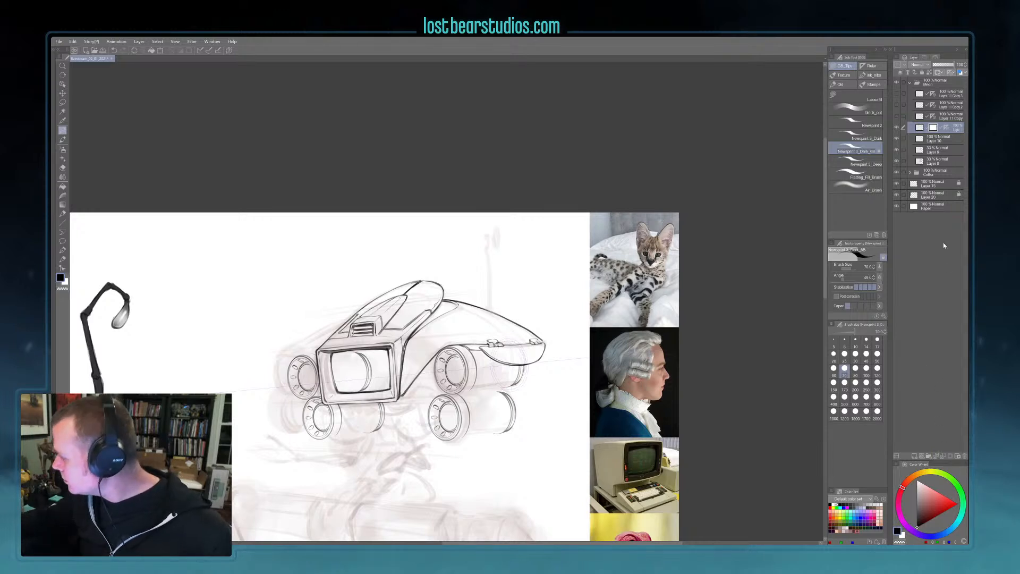
left_click(945, 457)
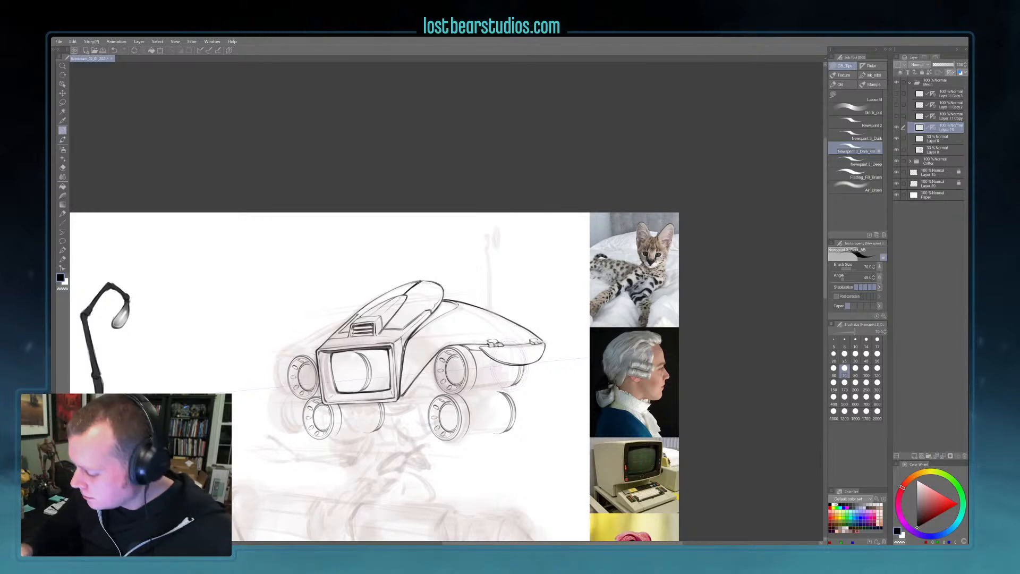
- Thicken the dark gap along the rear shell's lower edge between the near-side upper cylinder and the first latch
key("bracketright")
key("bracketright")
key("bracketleft")
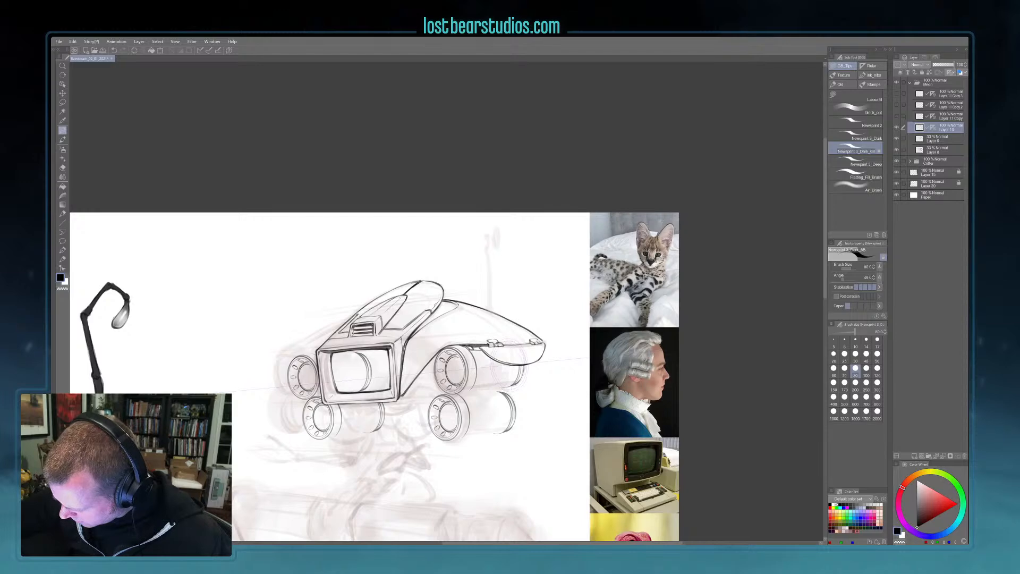
key("bracketright")
key("bracketright")
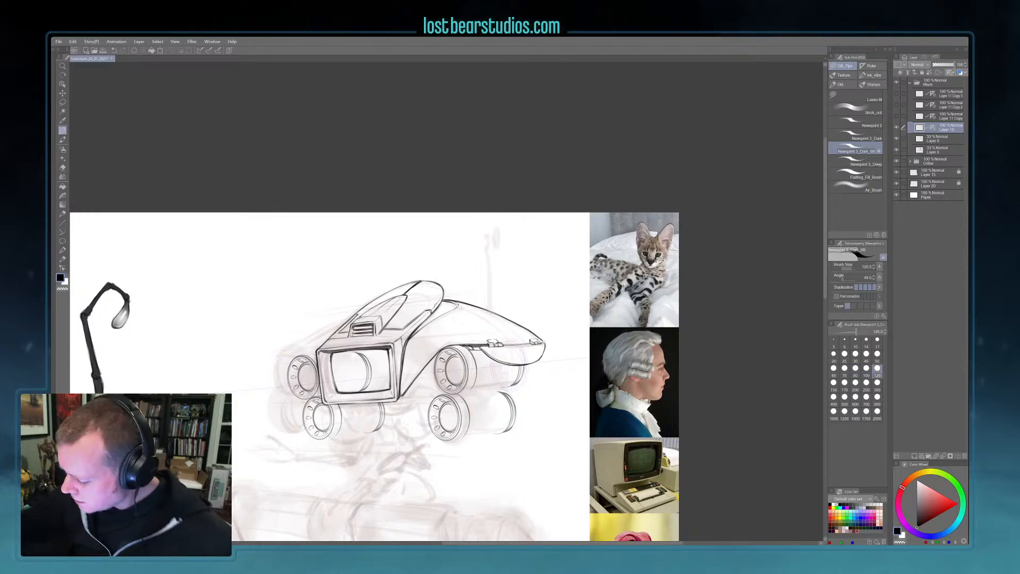
- Ink an angular bracket linking the near-side upper and lower cylinders behind their front rings
left_click_drag(652, 350, 611, 319)
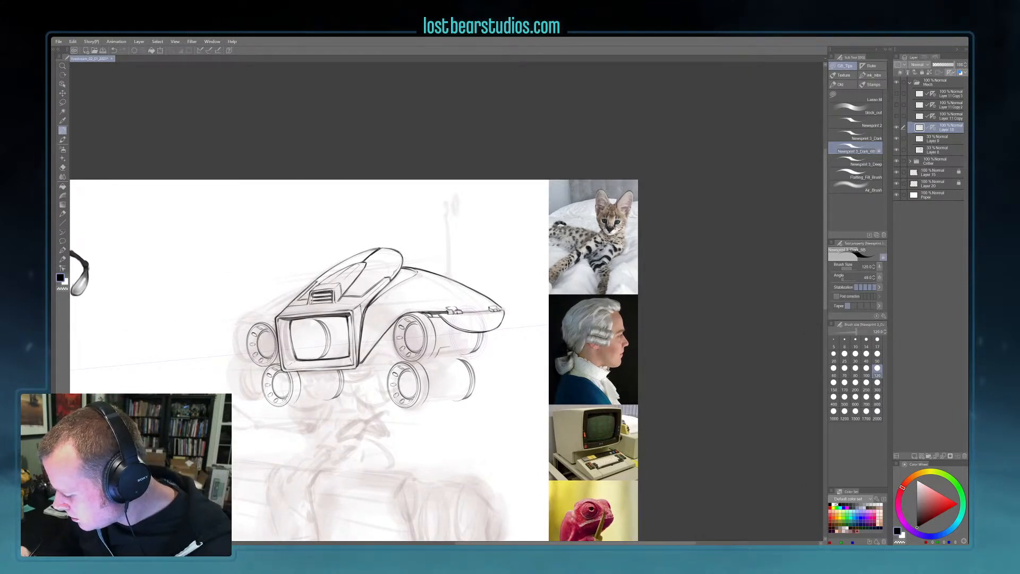
mouse_move(441, 349)
left_mouse_down()
mouse_move(468, 344)
mouse_move(464, 368)
left_mouse_up()
key("c")
key("bracketleft")
key("c")
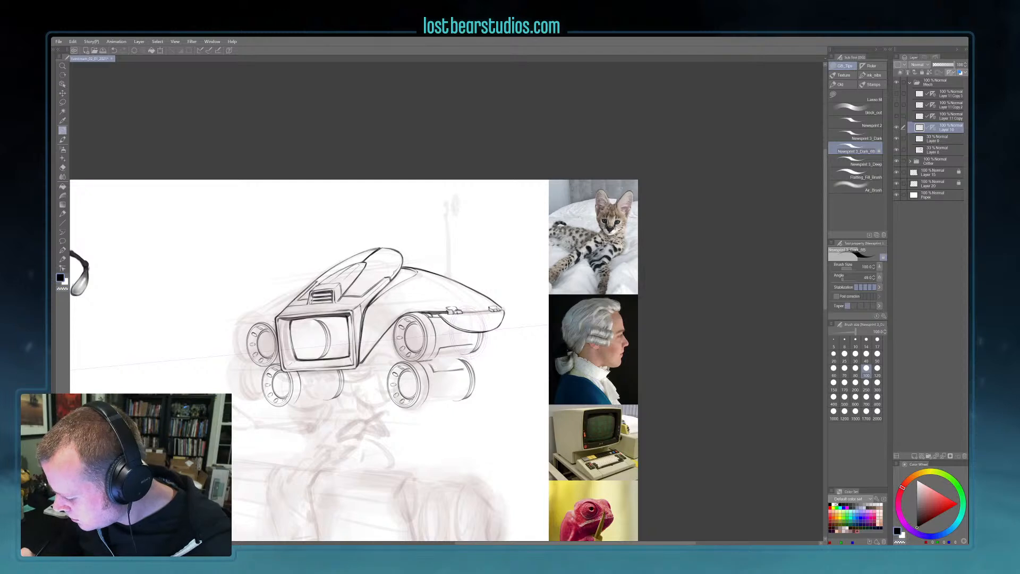
key("bracketleft")
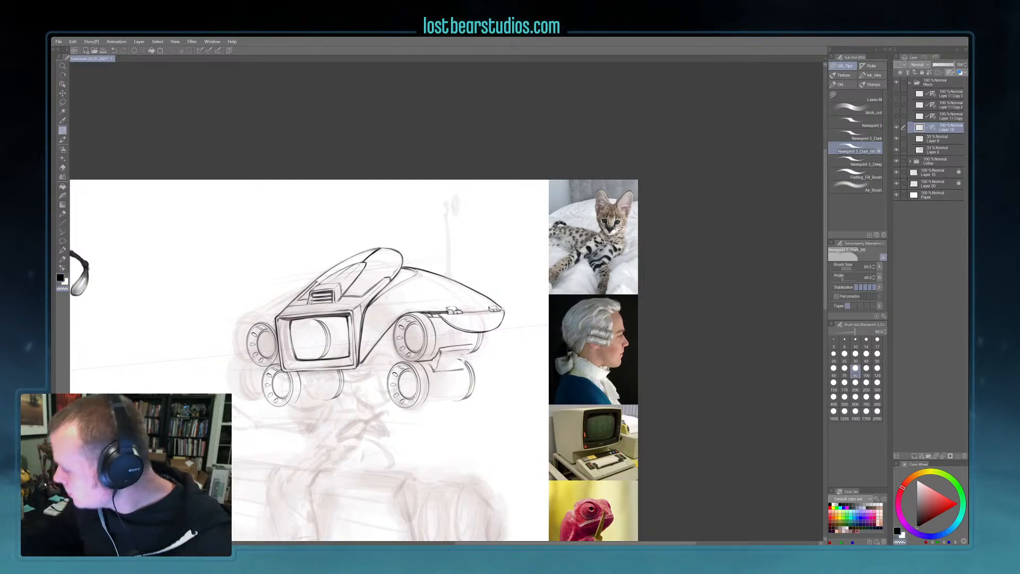
left_click(855, 174)
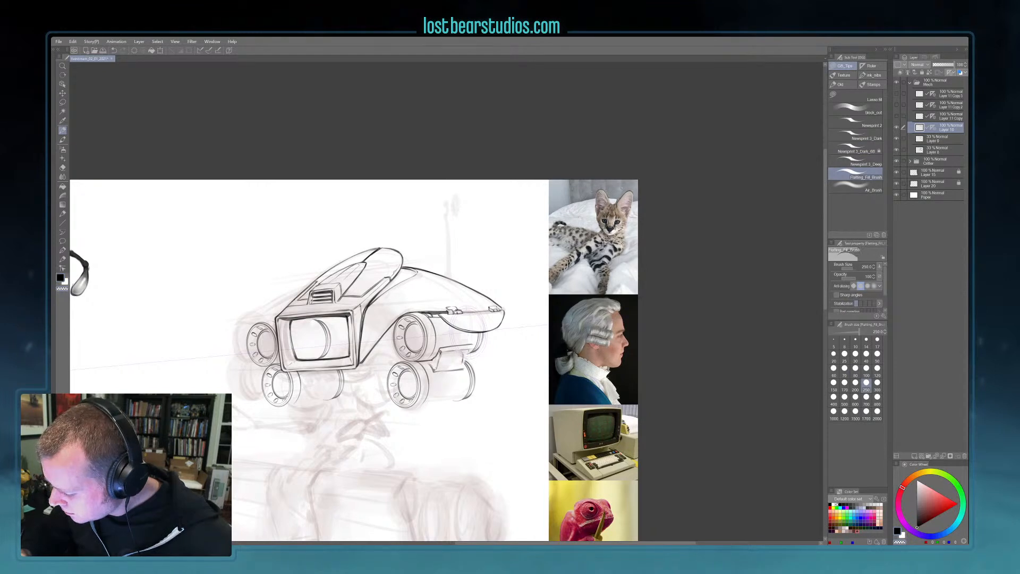
left_click(855, 161)
left_click(871, 151)
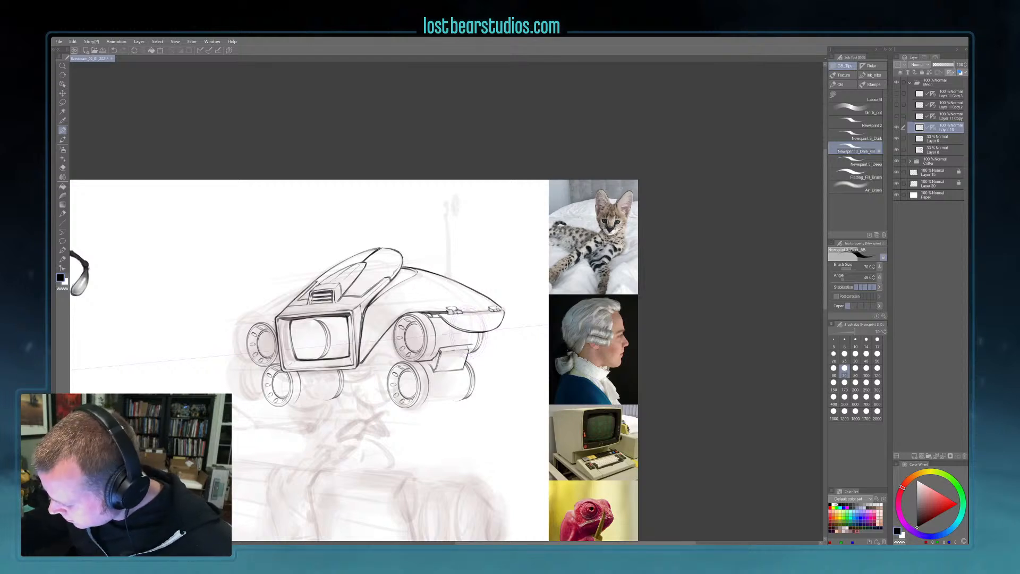
- Reinforce the bracket with a recessed inner panel at brush size 100 and clear the curved lines inside the monitor screen
key("bracketright")
key("bracketright")
left_click_drag(441, 348, 467, 346)
key("ctrl+z")
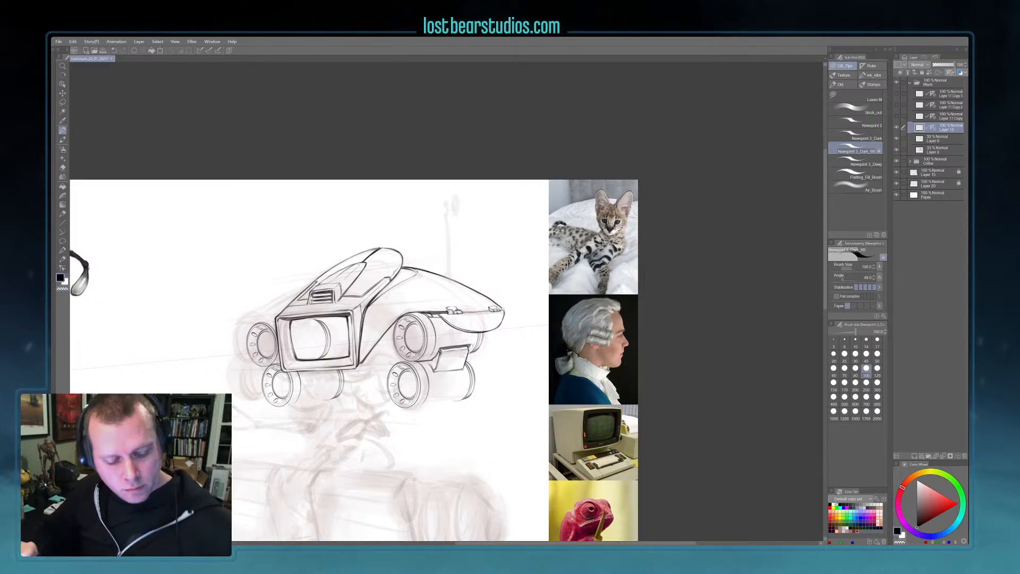
left_click_drag(312, 319, 326, 333)
key("ctrl+z")
key("ctrl+z")
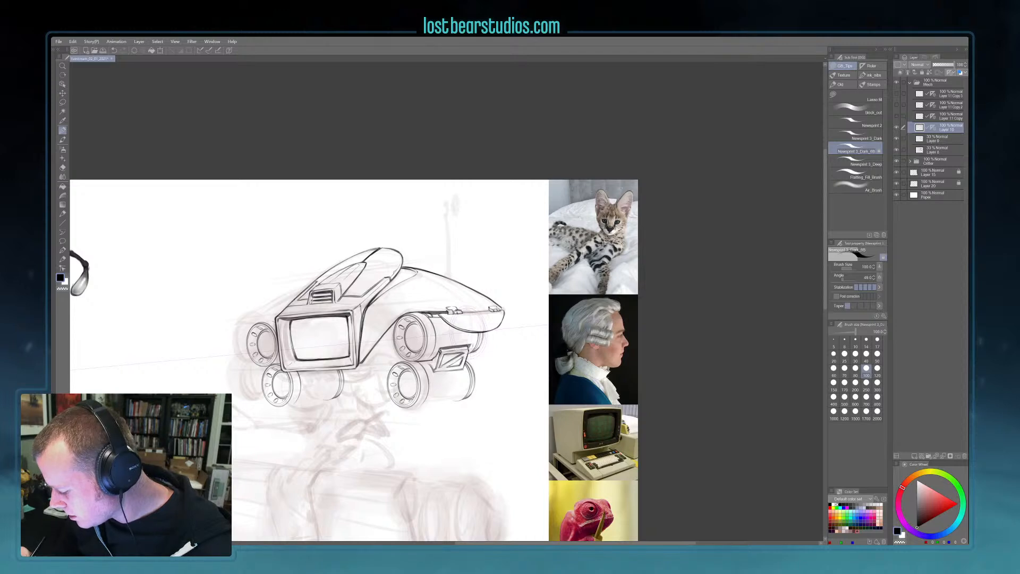
- Fill a dark shadow on the near-side upper cylinder beneath the rear shell's curved edge at brush size 150
key("c")
key("c")
key("c")
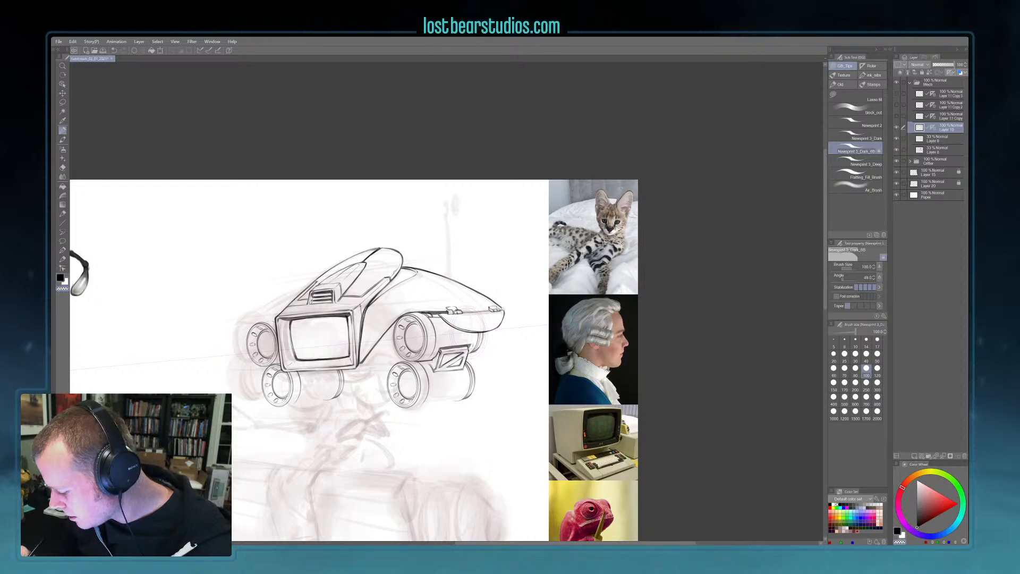
key("c")
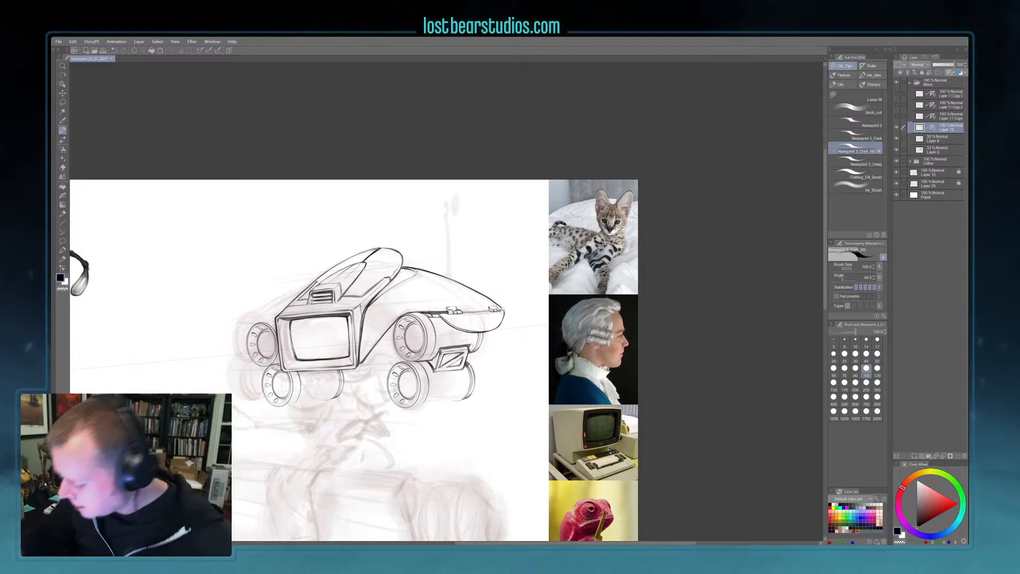
key("bracketright")
key("bracketright")
left_click_drag(451, 326, 476, 335)
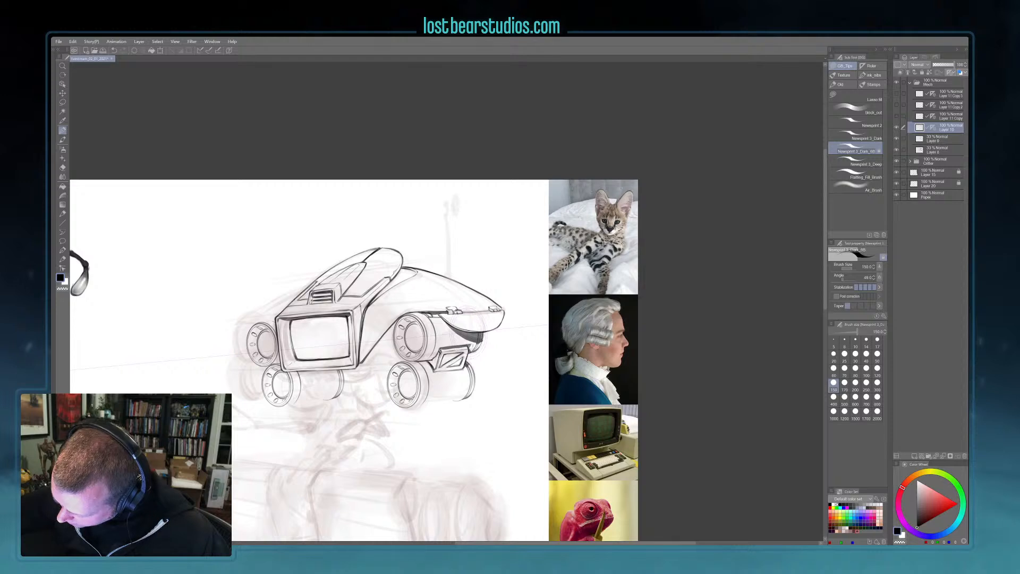
- Thicken the line weight around the front rings of the two near-side cylinders
key("bracketleft")
key("bracketleft")
key("bracketleft")
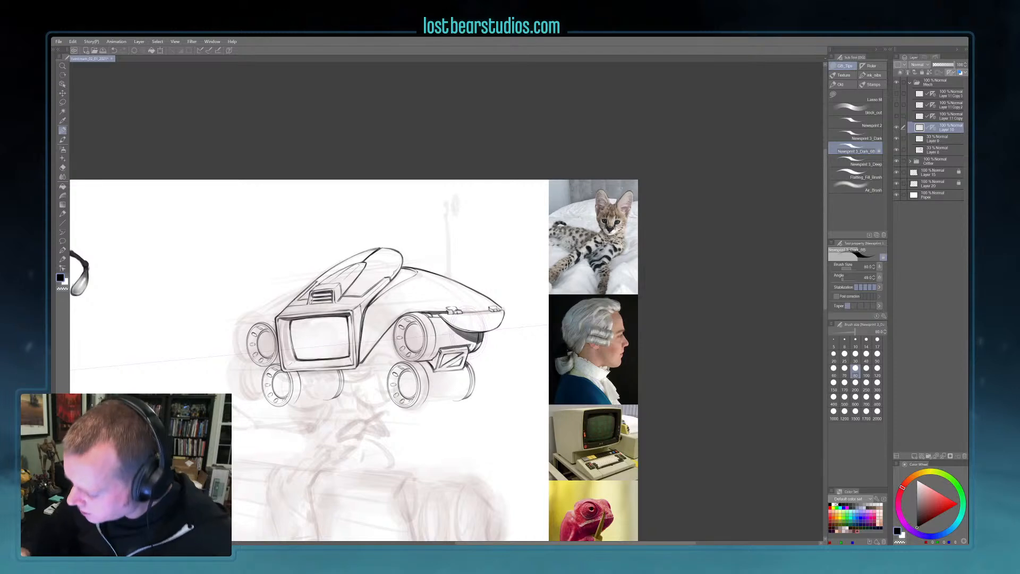
key("bracketright")
key("bracketright")
key("bracketright")
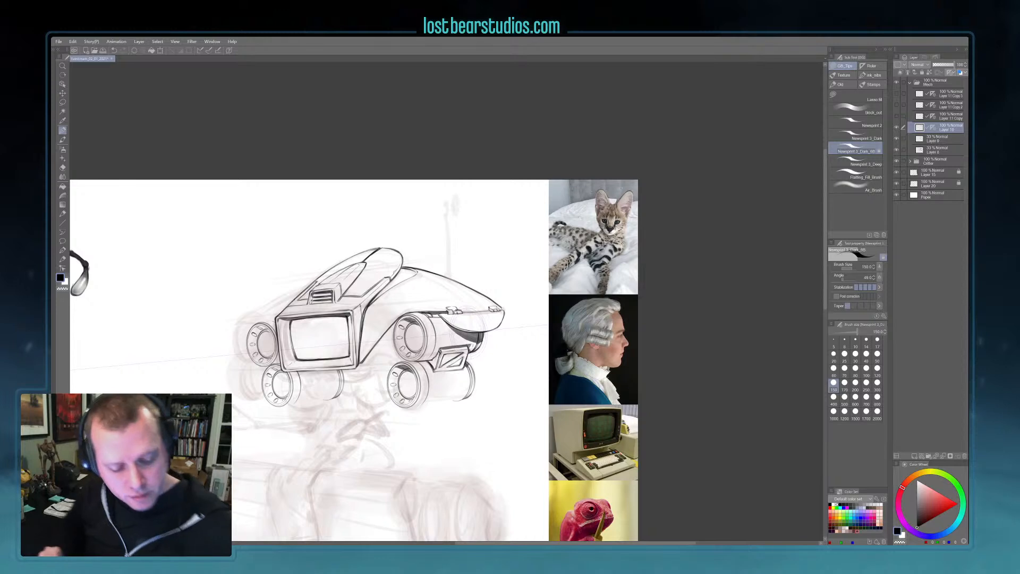
- Darken the edge shadows and the small notches on the near-side cylinders' front rings, reducing the brush size to 70
key("]")
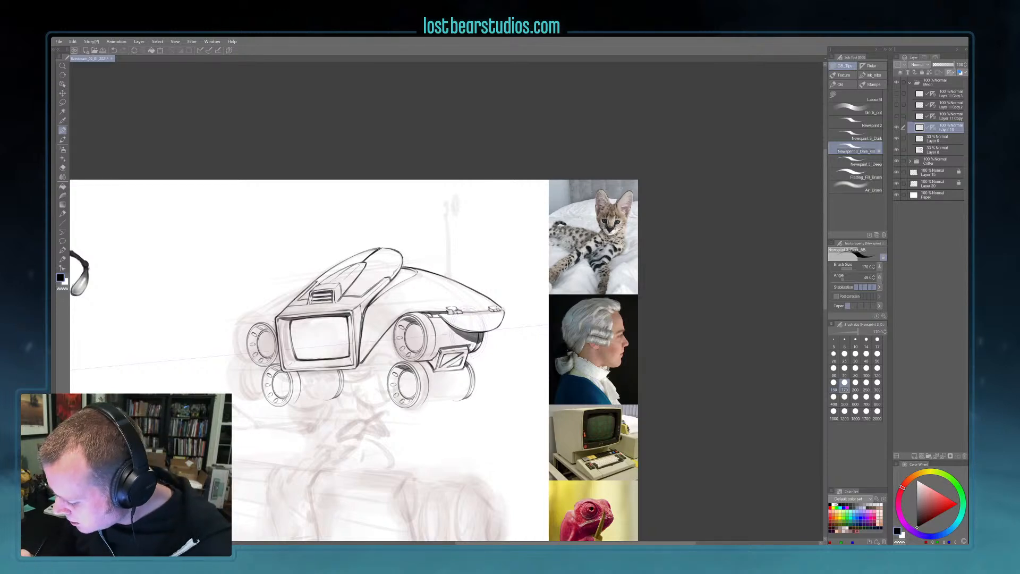
key("[")
key("[")
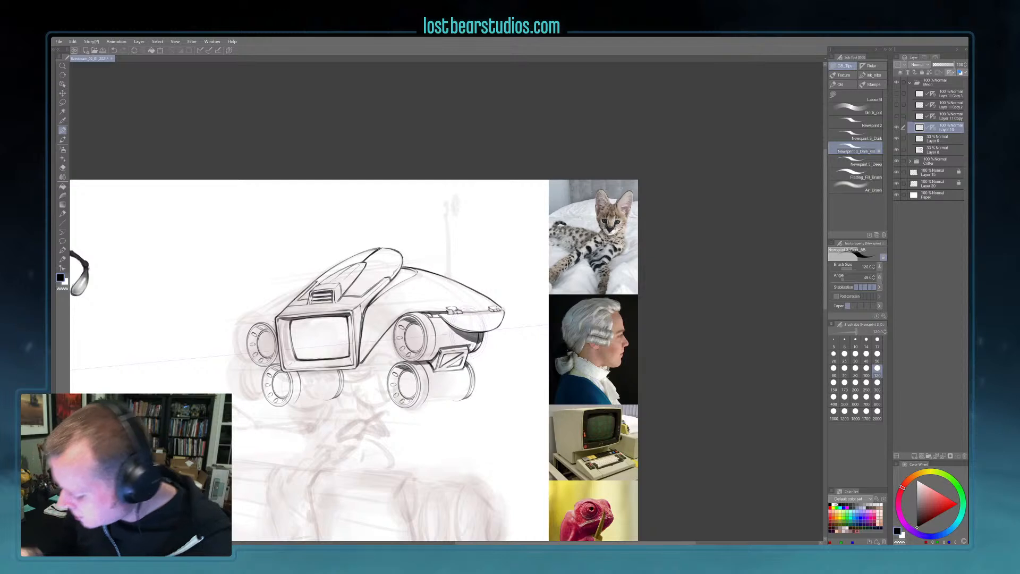
key("[")
key("[")
key("[")
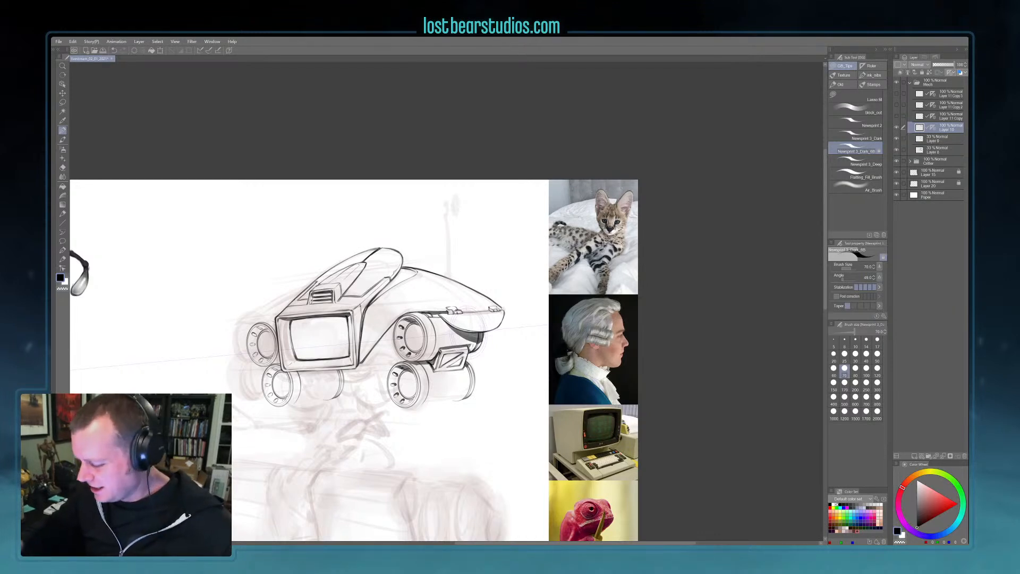
- Shade the central opening of the near-side upper cylinder at brush size 150
key("bracketright")
key("bracketright")
key("bracketright")
key("bracketright")
mouse_move(412, 341)
left_mouse_down()
mouse_move(416, 327)
mouse_move(409, 344)
mouse_move(423, 348)
mouse_move(418, 332)
left_mouse_up()
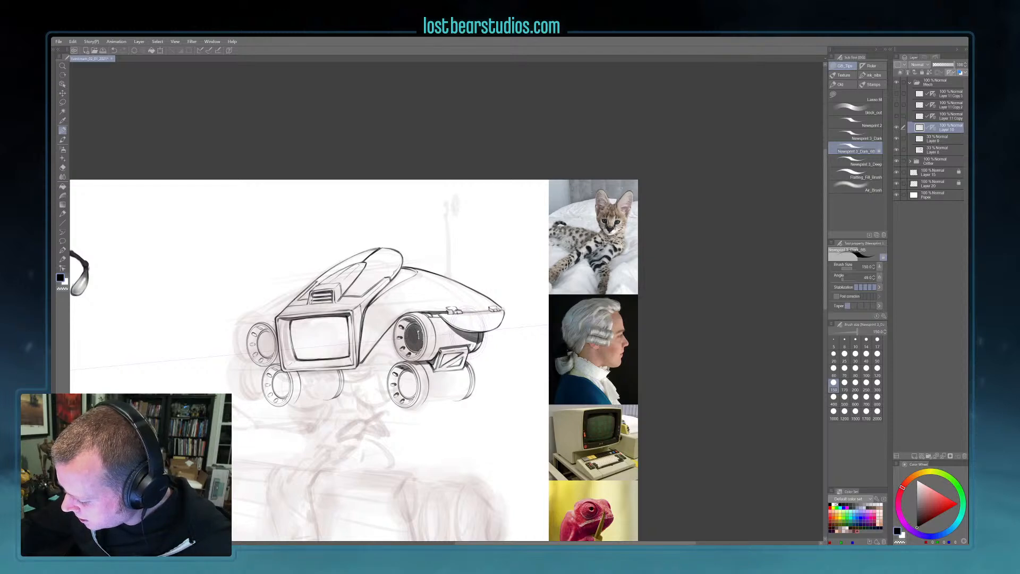
- Deepen the shading in the near-side upper cylinder's opening to near black at brush size 200, leaving a softer lower edge
key("bracketright")
key("bracketright")
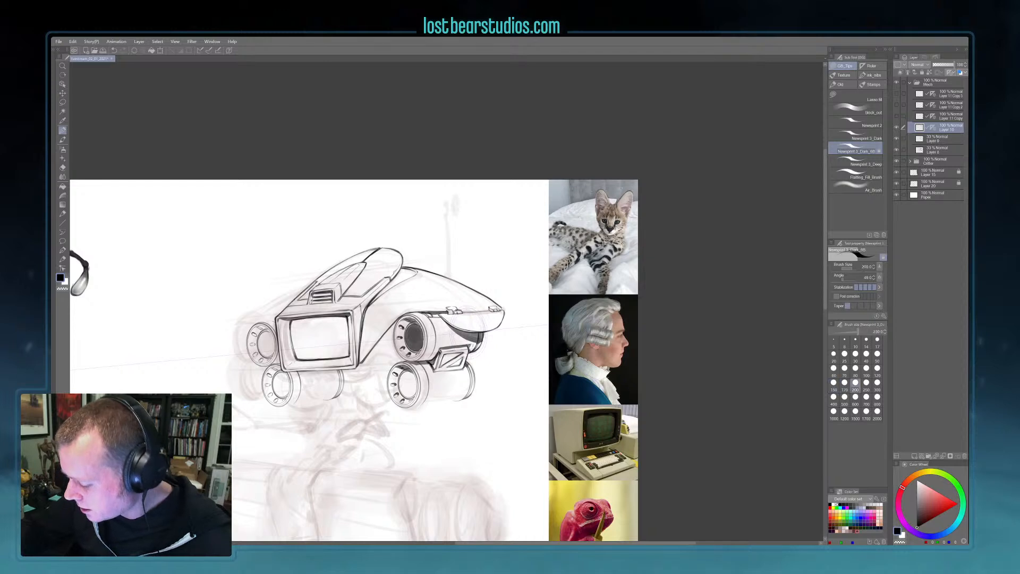
left_click(414, 327)
mouse_move(408, 330)
left_mouse_down()
mouse_move(409, 345)
mouse_move(421, 346)
mouse_move(412, 350)
left_mouse_up()
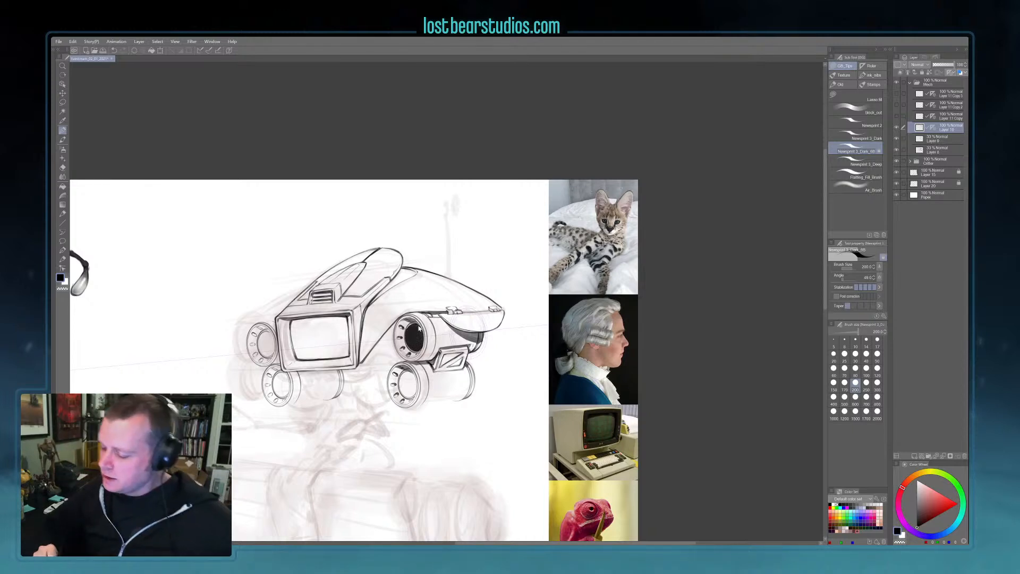
key("ctrl+z")
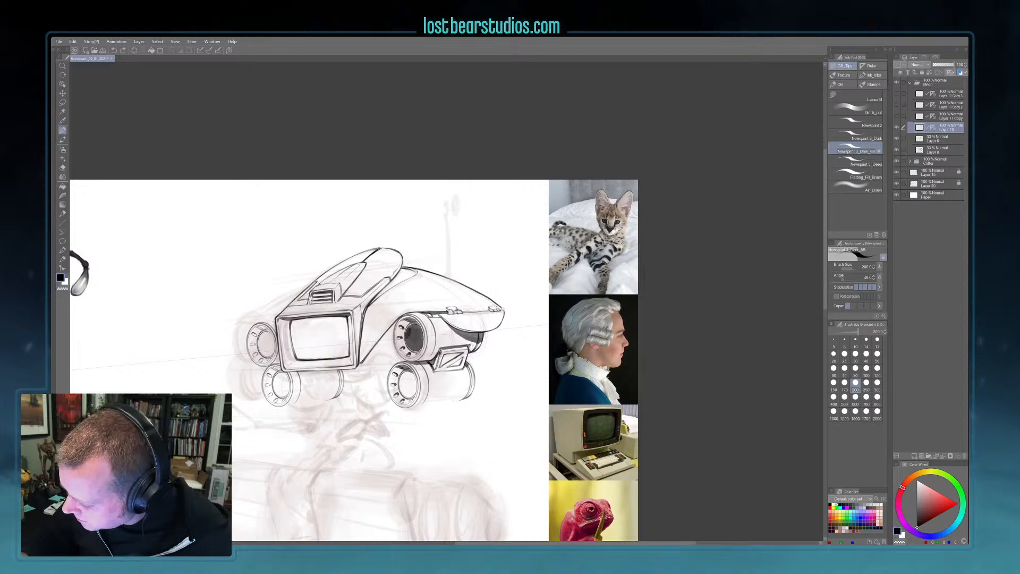
mouse_move(410, 329)
left_mouse_down()
mouse_move(421, 347)
mouse_move(406, 334)
mouse_move(419, 334)
left_mouse_up()
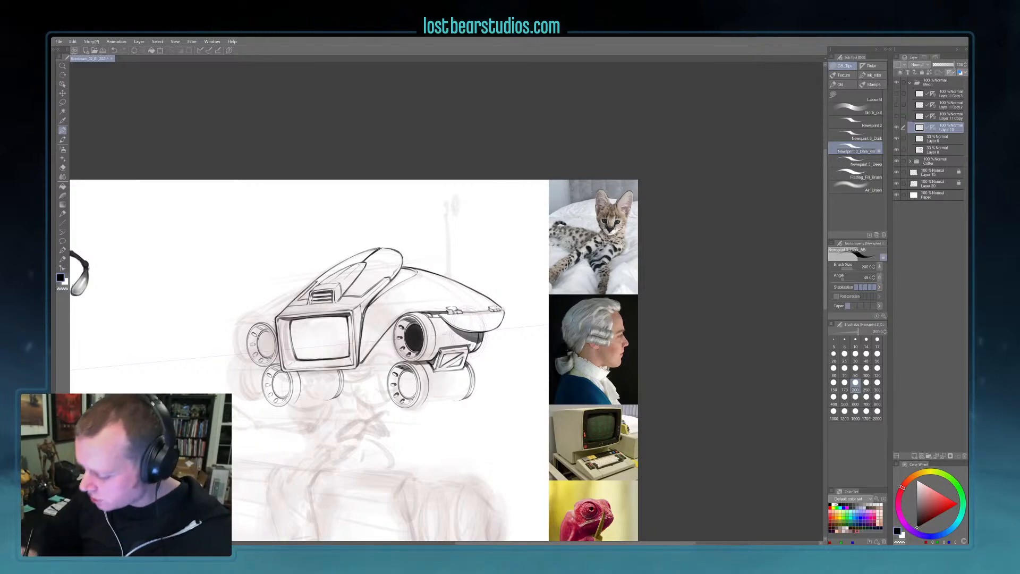
- Shade the central opening of the near-side lower cylinder to near black at brush size 200
mouse_move(409, 373)
left_mouse_down()
mouse_move(413, 398)
mouse_move(404, 377)
left_mouse_up()
left_click_drag(405, 374, 399, 393)
mouse_move(401, 391)
left_mouse_down()
mouse_move(412, 396)
mouse_move(403, 392)
left_mouse_up()
left_click_drag(408, 378, 414, 390)
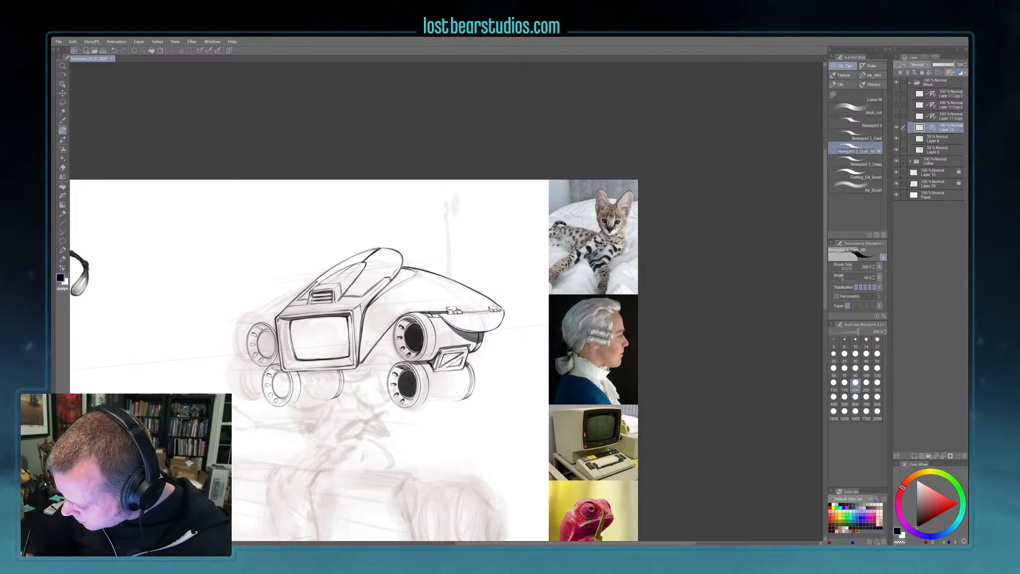
- Refine the near-side lower cylinder's front ring and body outline, reducing the brush size to 100
key("bracketleft")
key("bracketleft")
left_click_drag(422, 371, 419, 383)
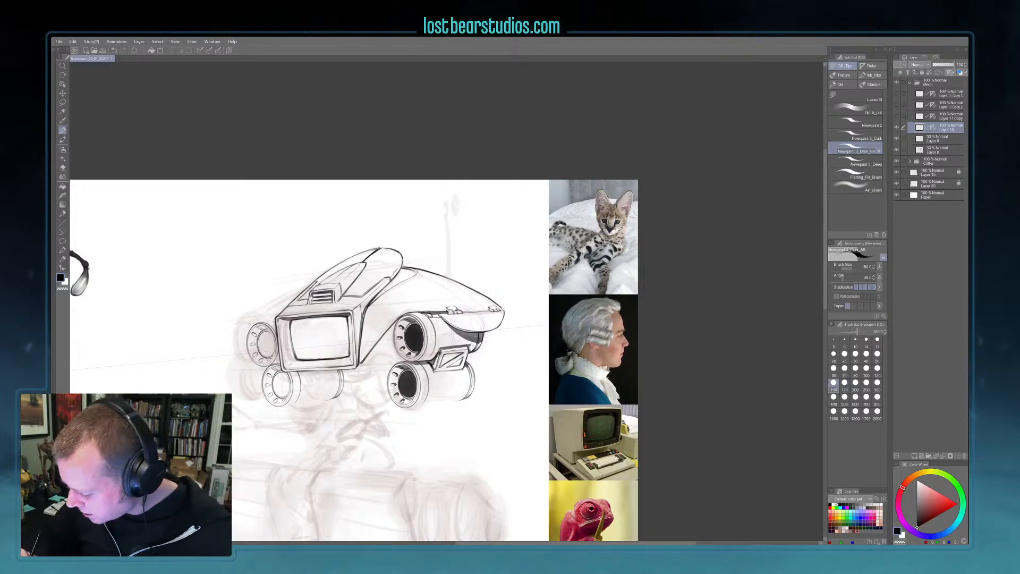
key("bracketleft")
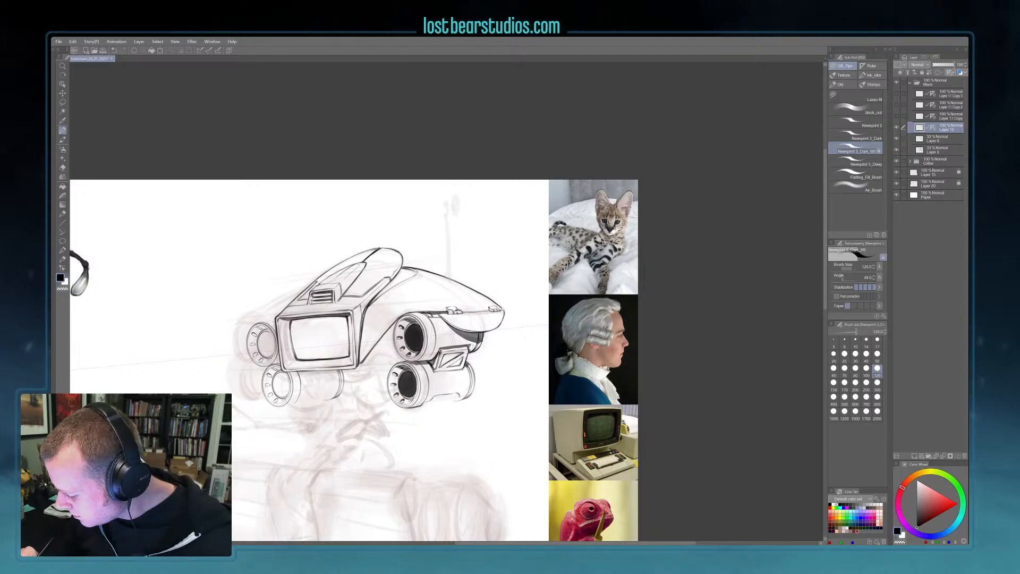
key("bracketleft")
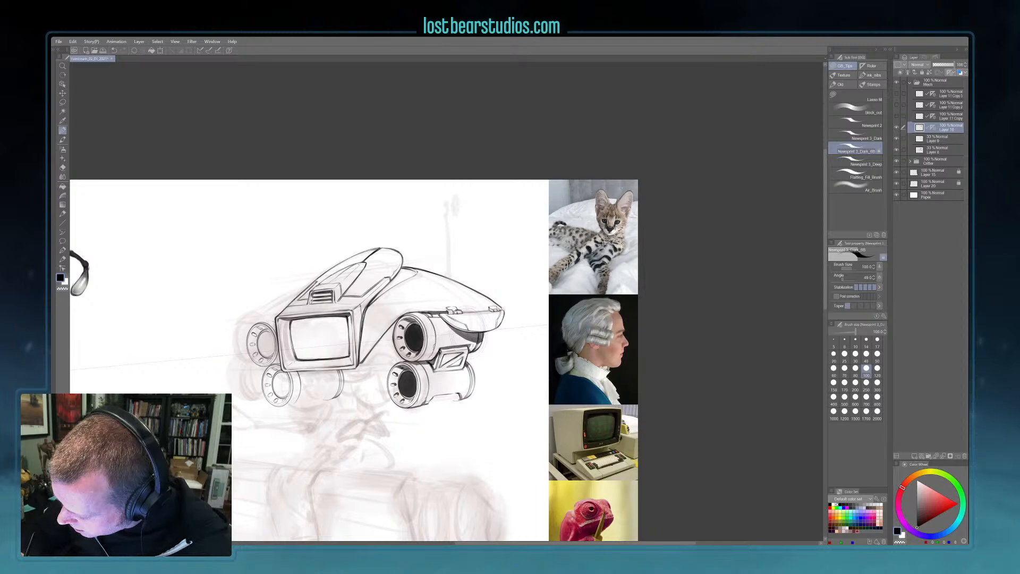
left_click_drag(388, 376, 387, 393)
key("c")
key("c")
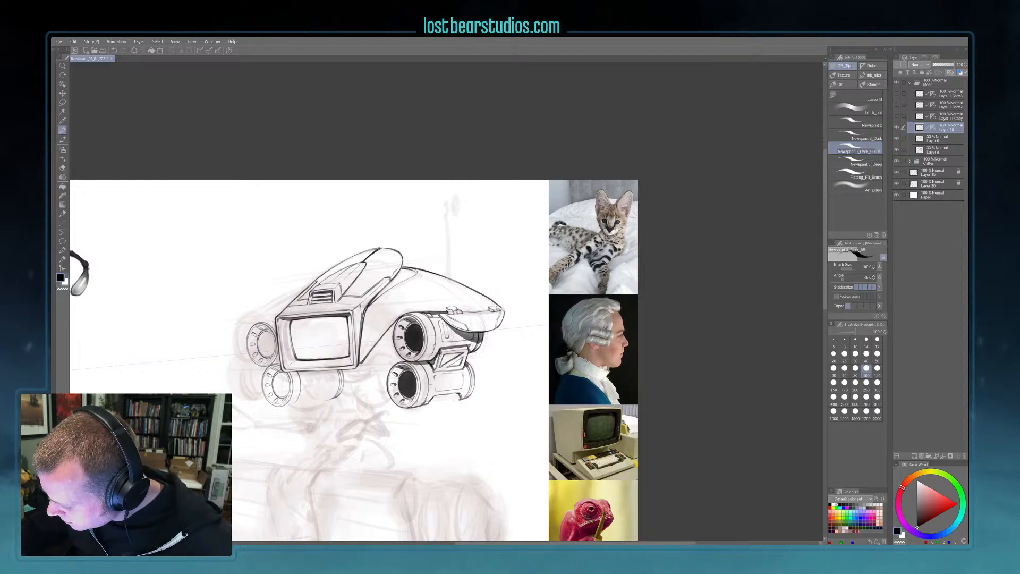
- Draw rows of small dark vent slots on the sides of the near-side upper and lower cylinders
left_click_drag(444, 327, 447, 337)
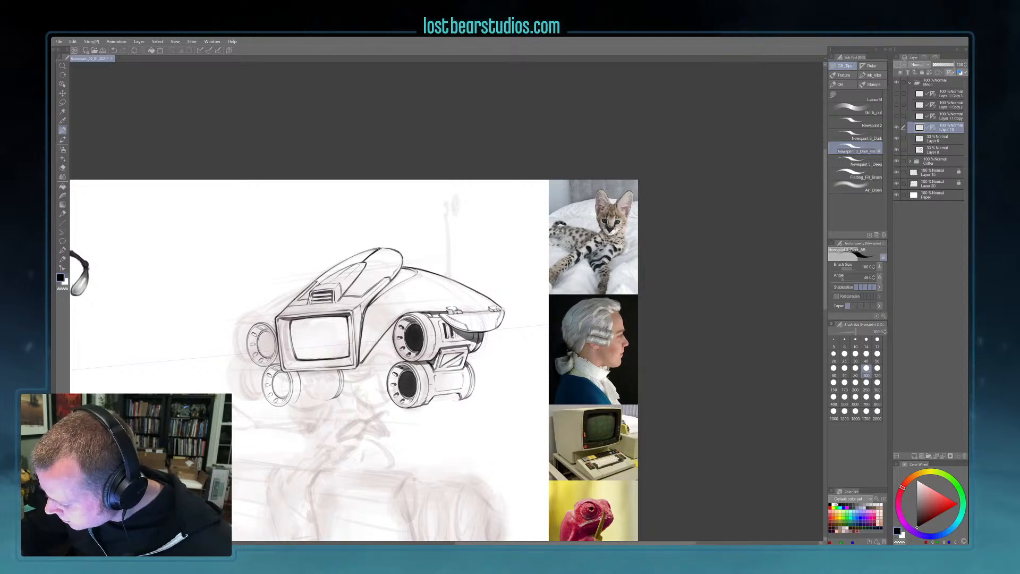
left_click_drag(458, 330, 461, 338)
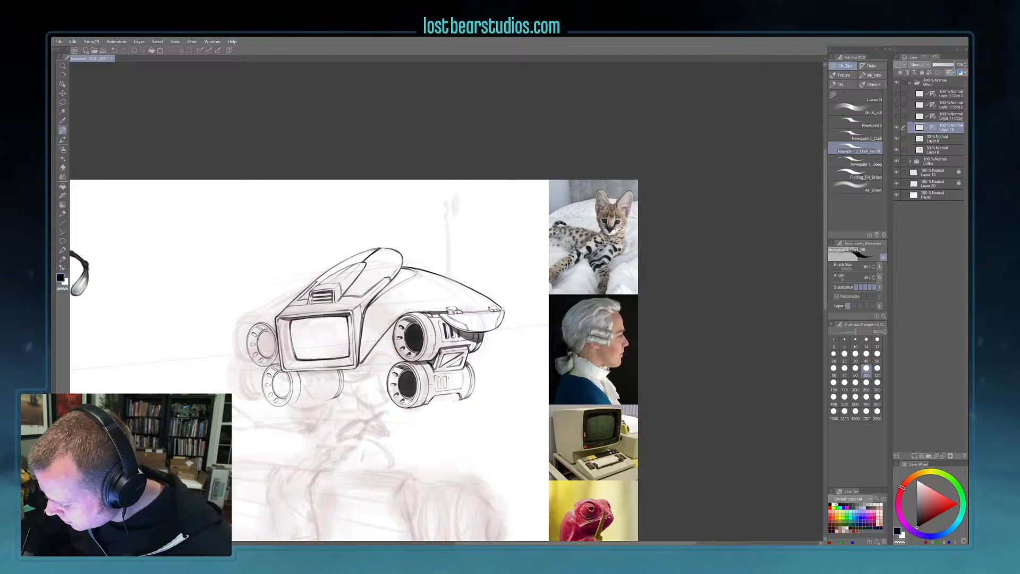
left_click_drag(449, 378, 452, 386)
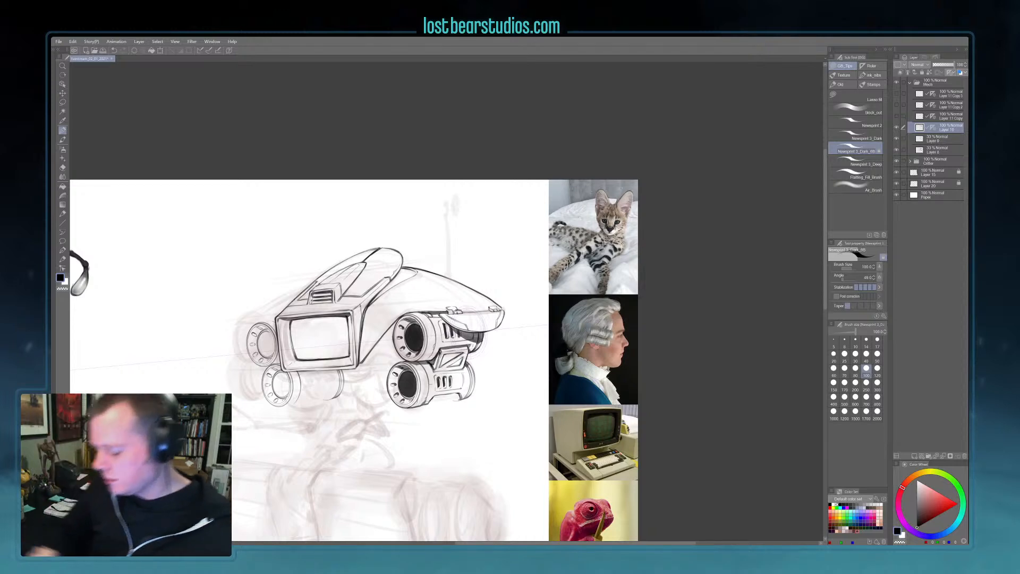
- Draw a small angled exhaust pipe with a dark opening beneath the near-side lower cylinder
left_click_drag(710, 402, 714, 347)
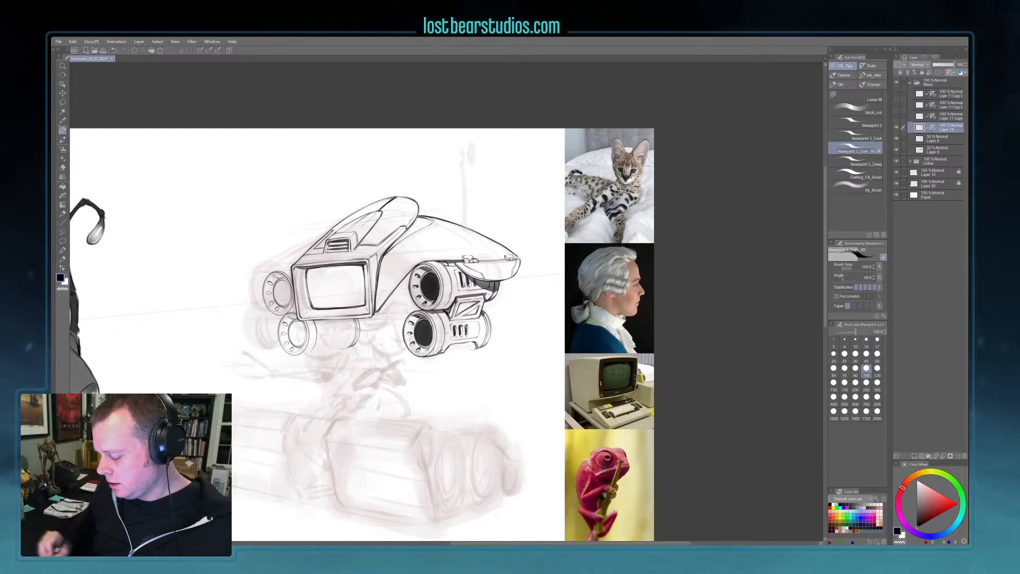
left_click_drag(575, 390, 572, 409)
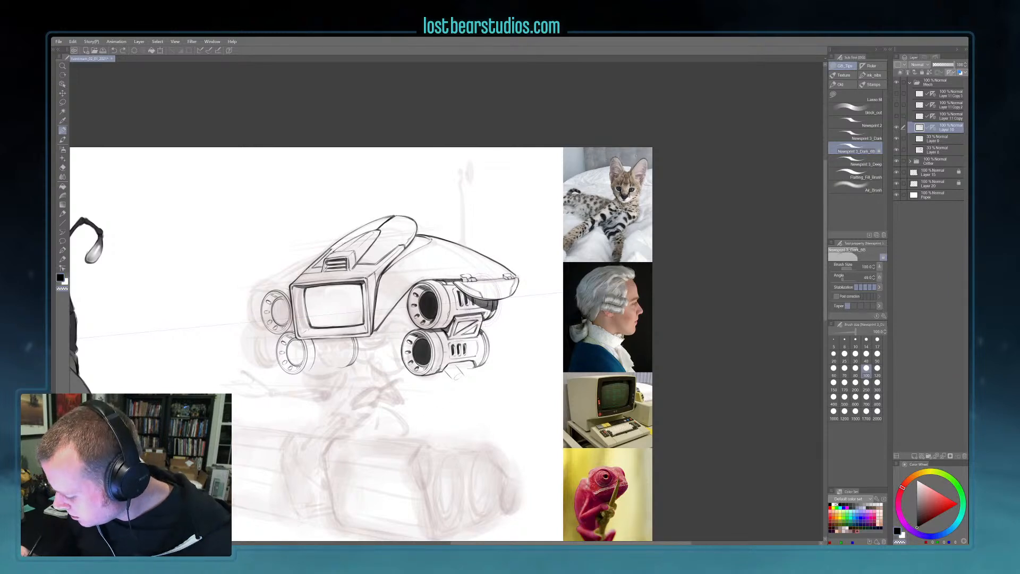
key("c")
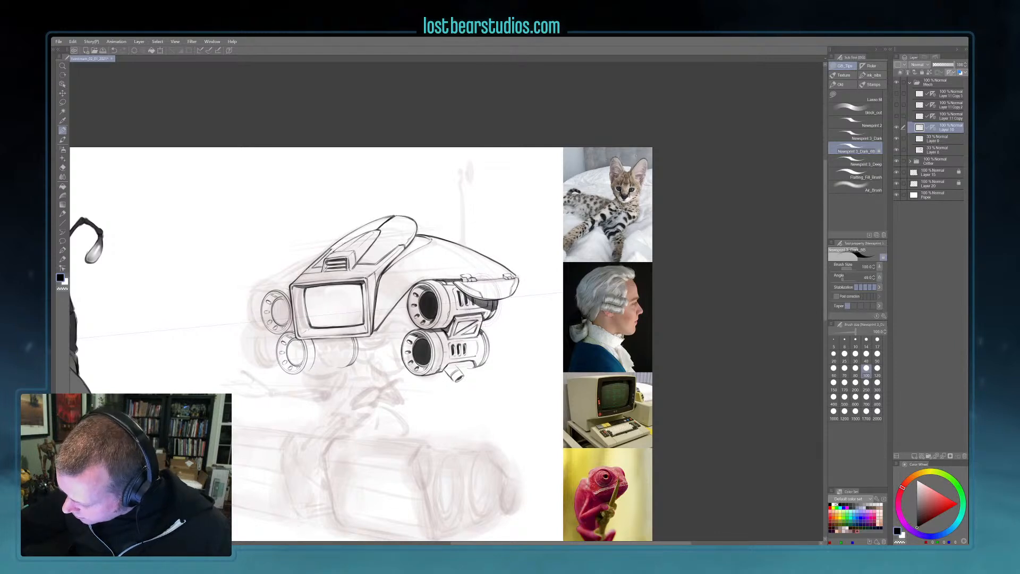
- Lasso the small exhaust pipe and place two pasted copies beside it to form a row of three
left_click(62, 102)
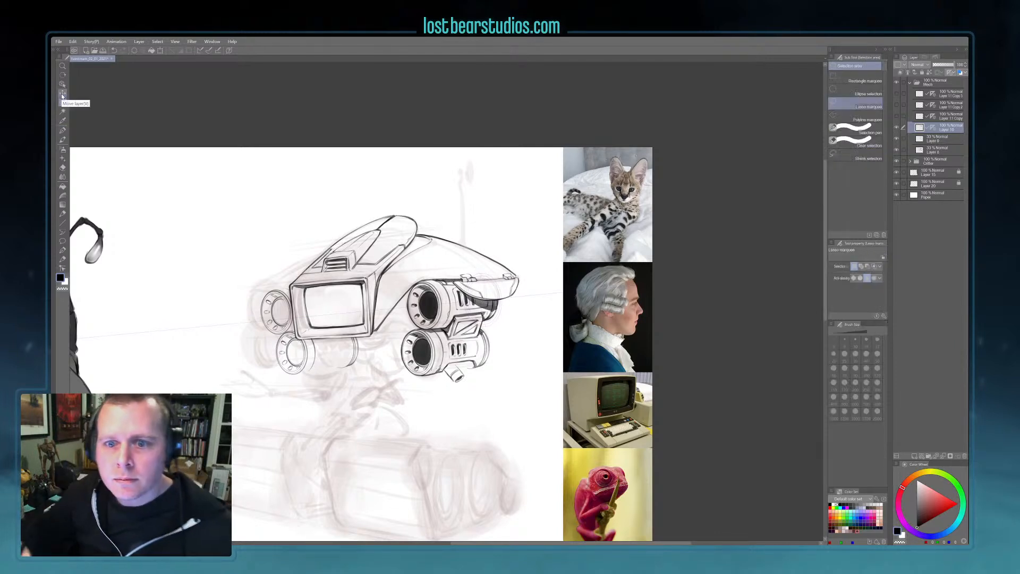
mouse_move(464, 362)
left_mouse_down()
mouse_move(443, 369)
mouse_move(470, 377)
mouse_move(468, 352)
left_mouse_up()
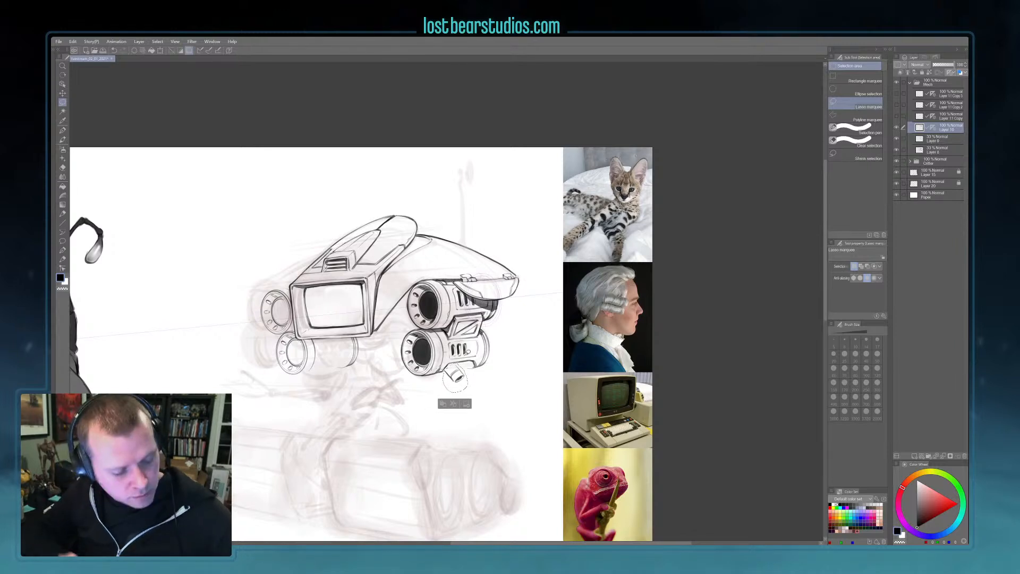
key("ctrl+c")
key("ctrl+v")
key("k")
left_click_drag(491, 405, 497, 402)
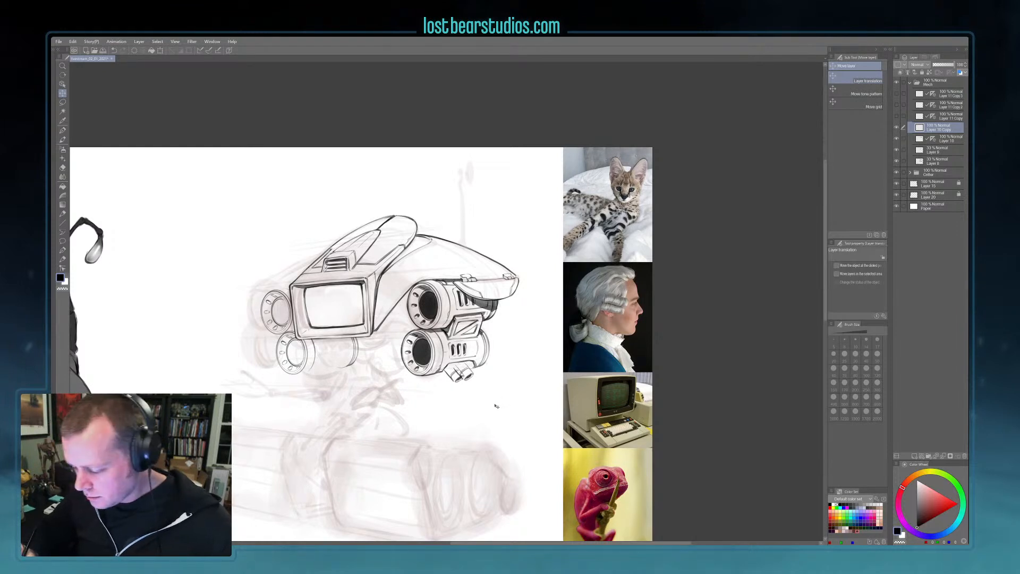
key("ctrl+c")
key("ctrl+v")
left_click_drag(504, 406, 506, 405)
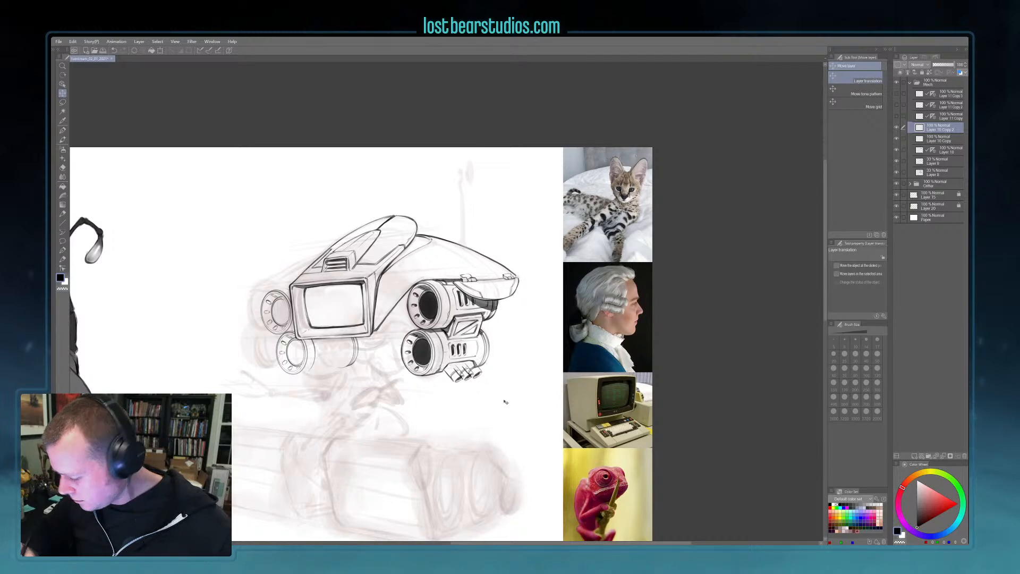
key("ctrl+t")
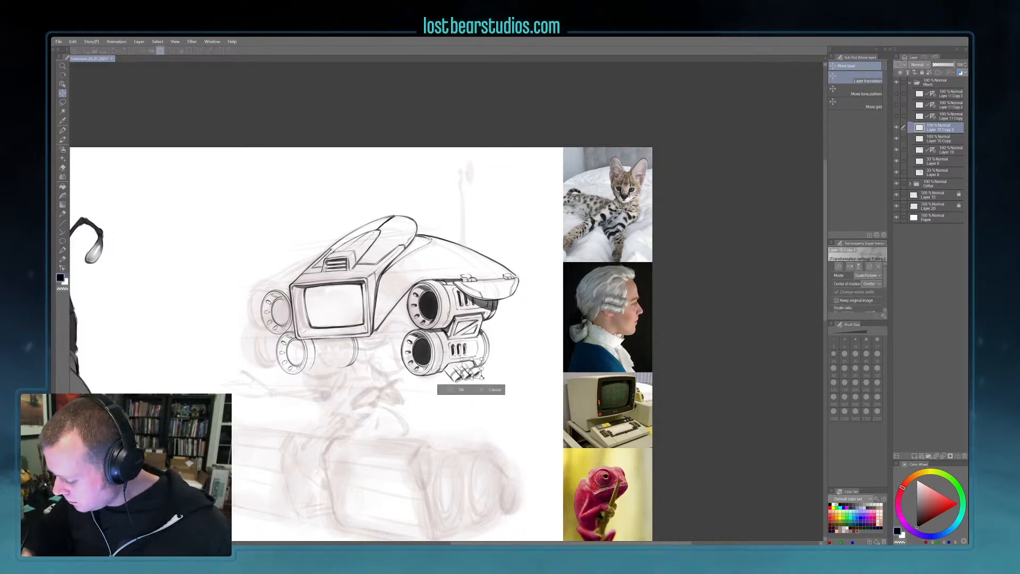
key("Return")
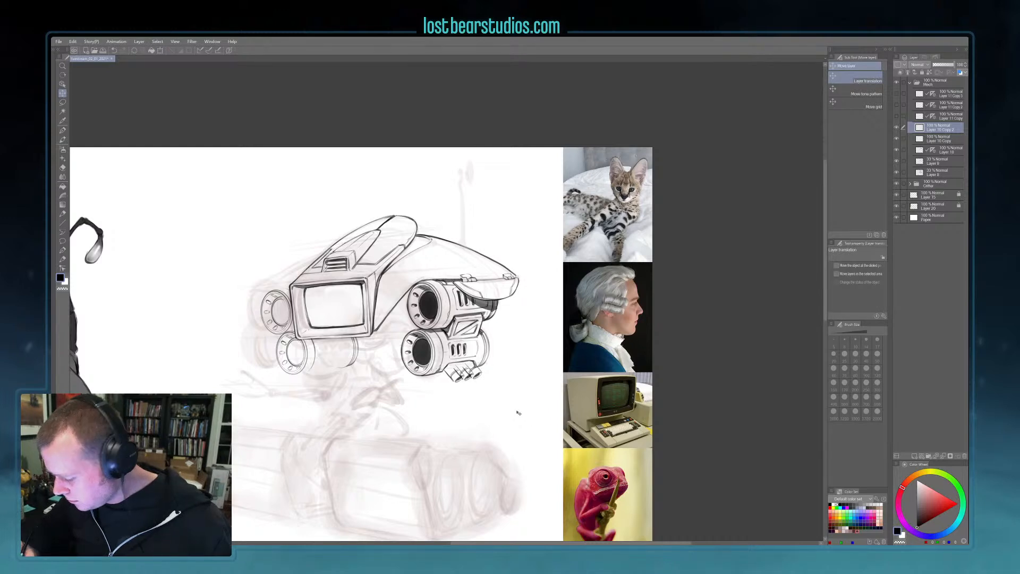
- Merge the two pasted pipe layers into the main line art layer
left_click(62, 130)
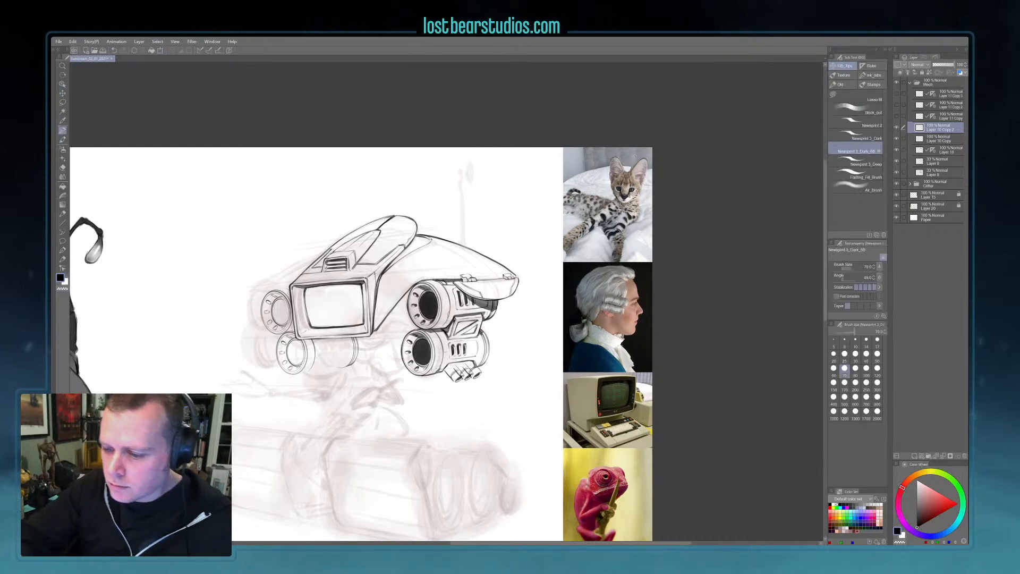
left_click(857, 174)
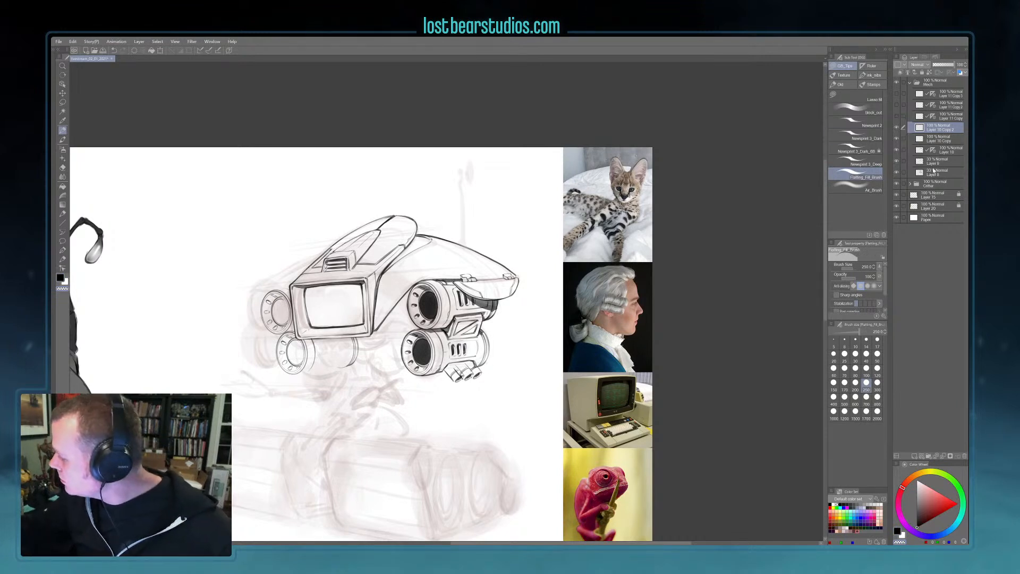
left_click(950, 456)
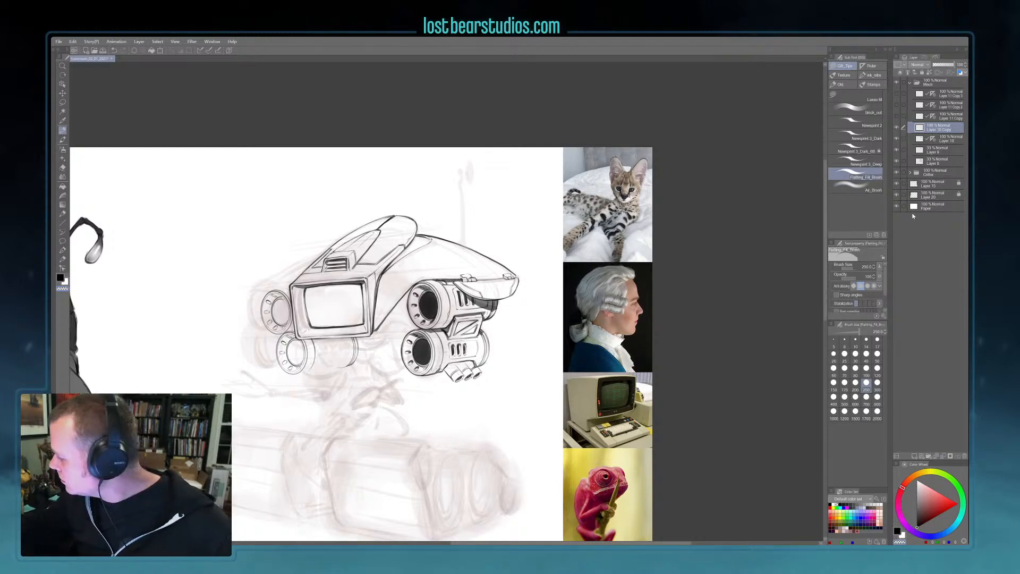
left_click(927, 139)
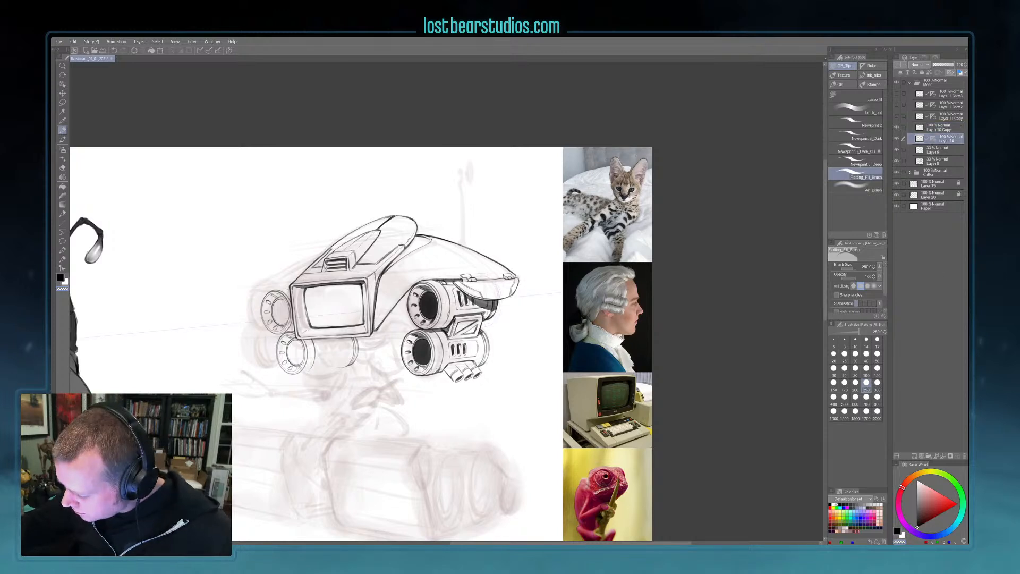
left_click(933, 129)
left_click(944, 456)
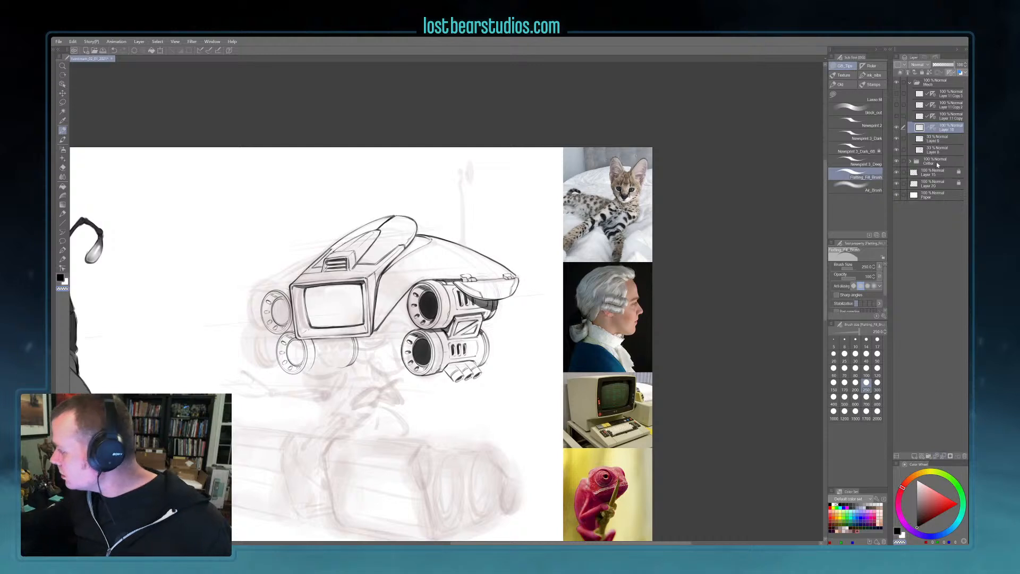
- Delete the three hidden Layer 11 copies at the top of the mech folder
left_click(951, 97)
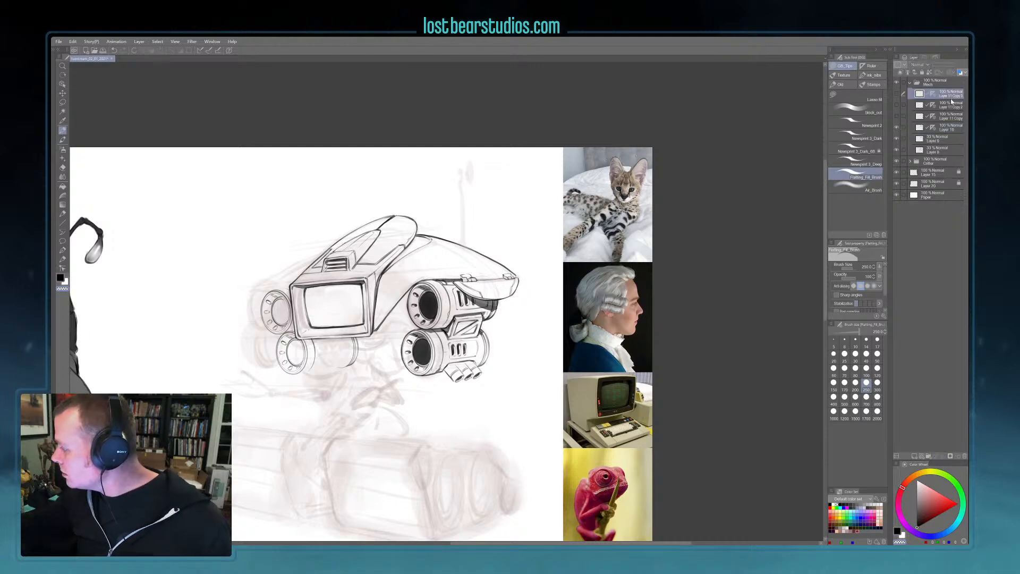
left_click(944, 456)
left_click(944, 455)
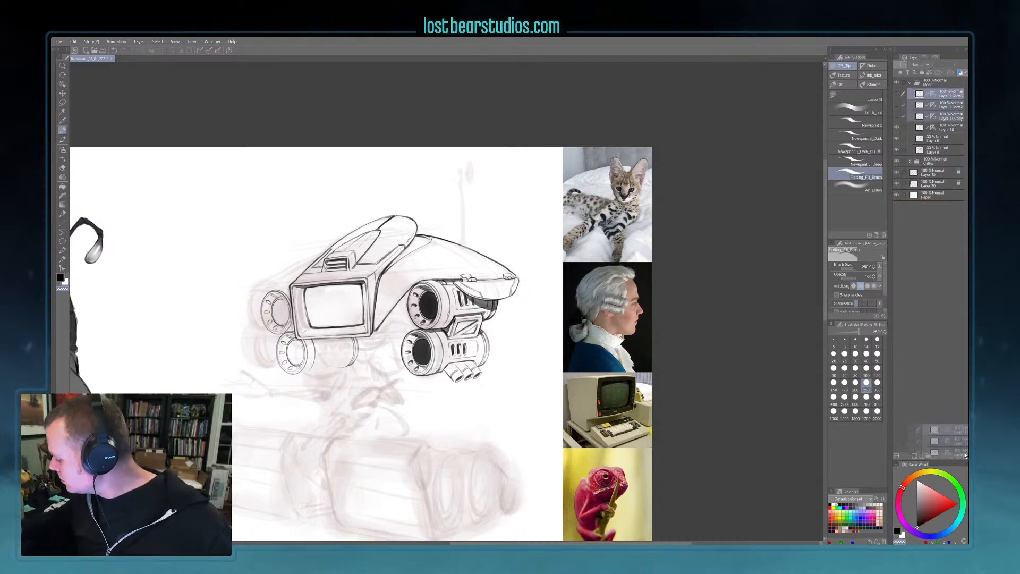
left_click(945, 456)
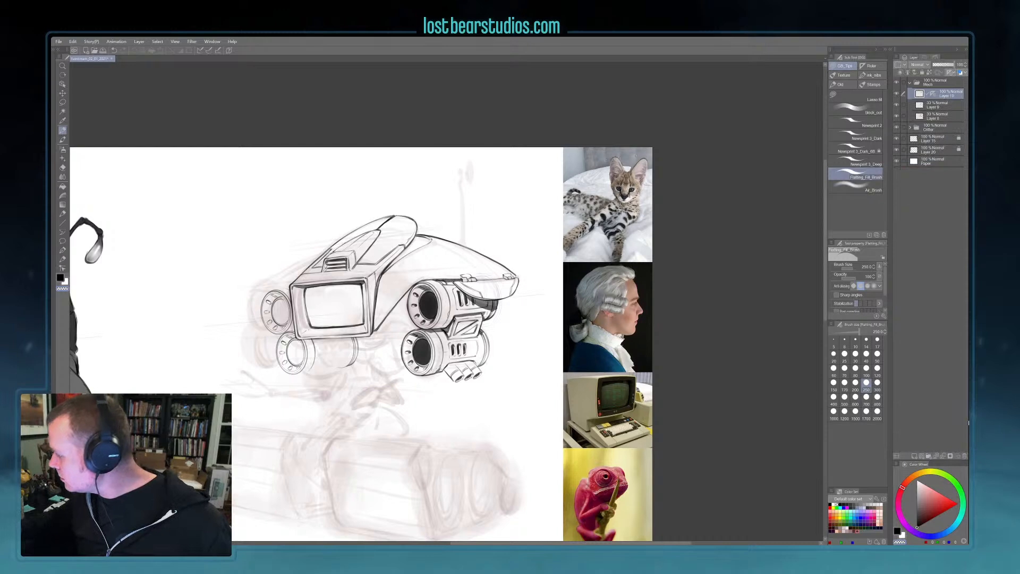
- Darken the outlines and shadows of the three exhaust pipes at brush sizes 120 and 80
left_click(855, 163)
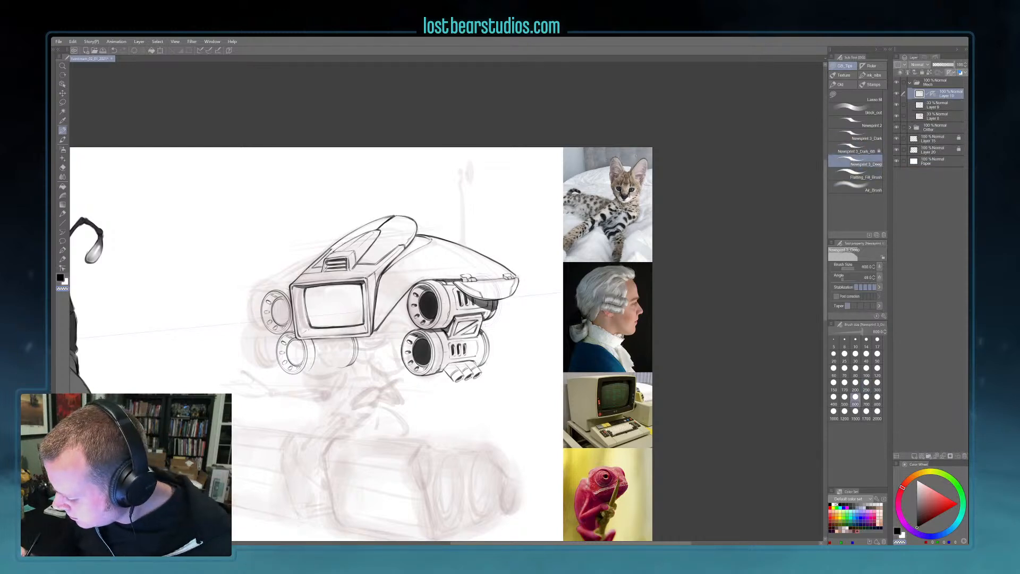
left_click(855, 149)
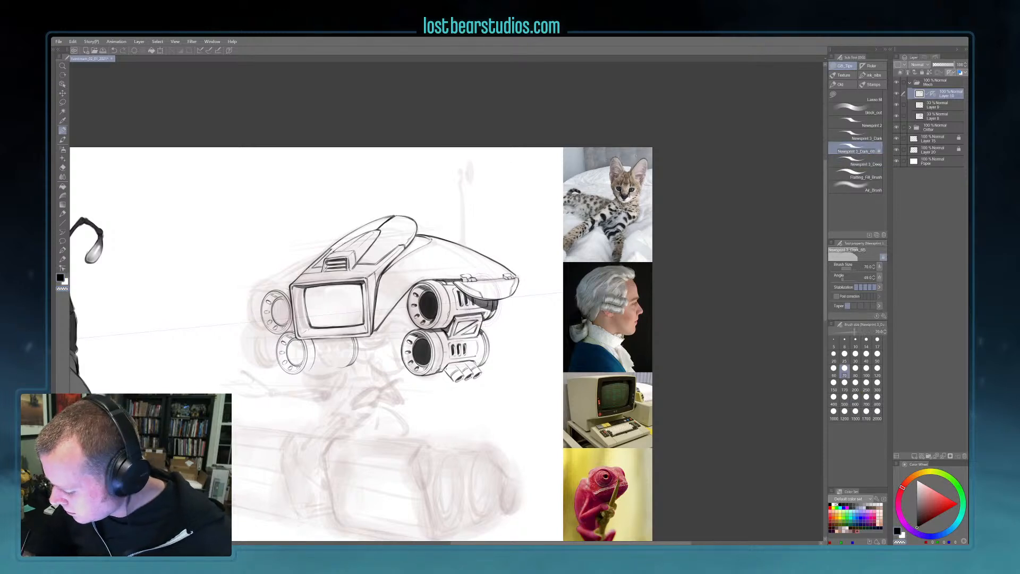
left_click(877, 368)
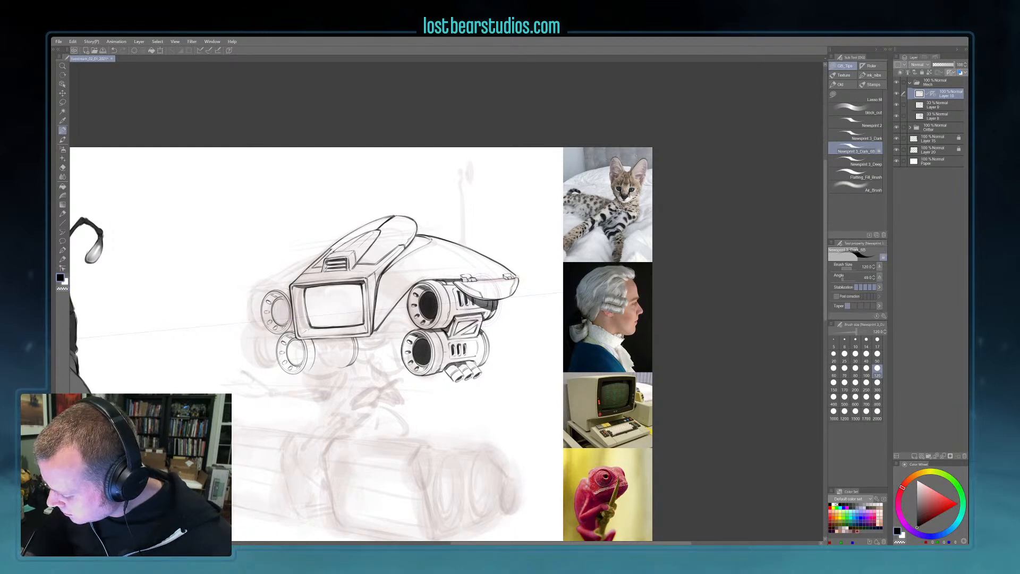
left_click(855, 368)
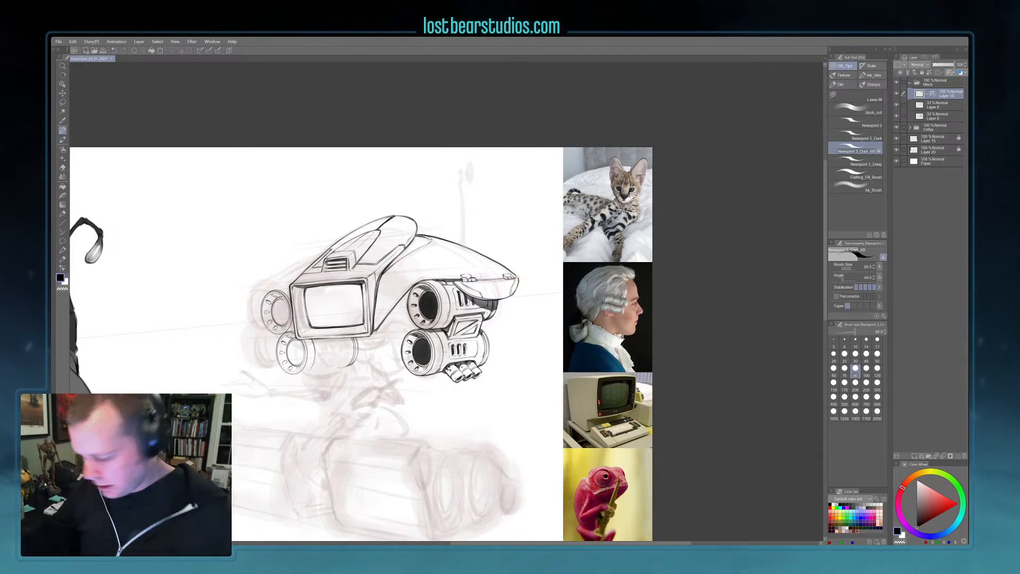
- Ink the robot's near hand with its fingers and thumb over the sketch below the head at brush size 100
scroll(691, 216, "down", 2)
scroll(664, 220, "up", 2)
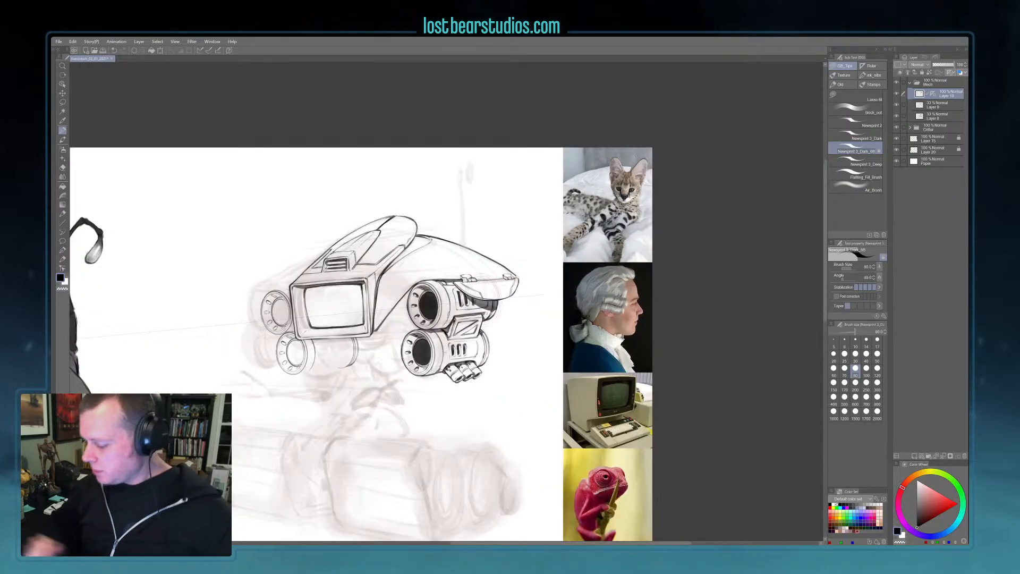
left_click_drag(658, 270, 660, 266)
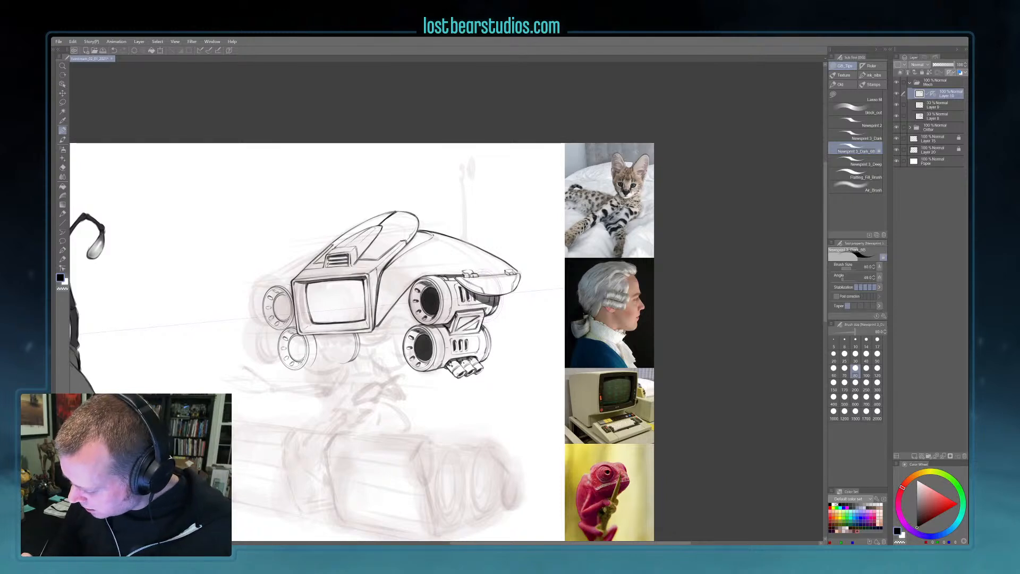
key("bracketright")
key("bracketright")
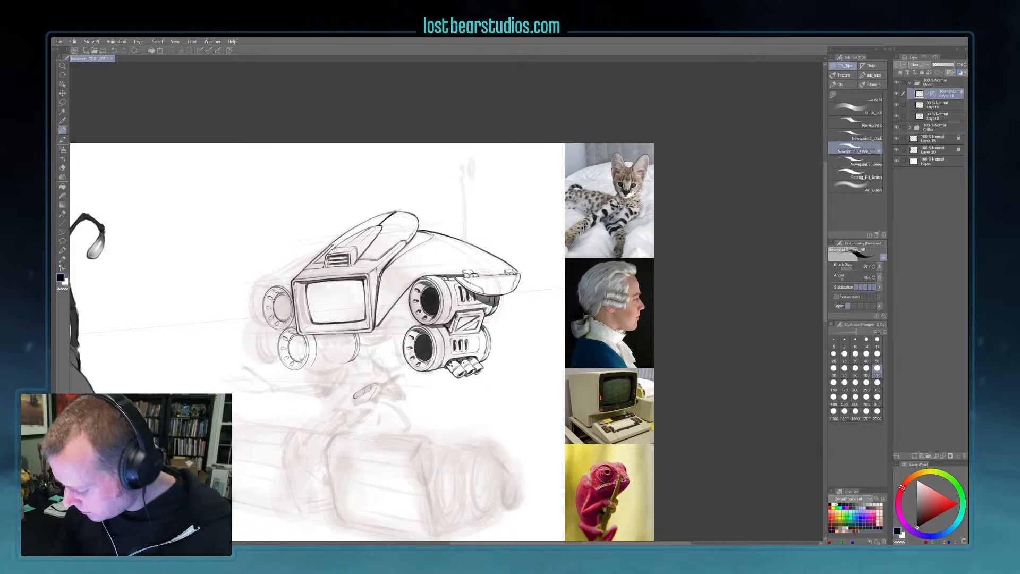
key("bracketleft")
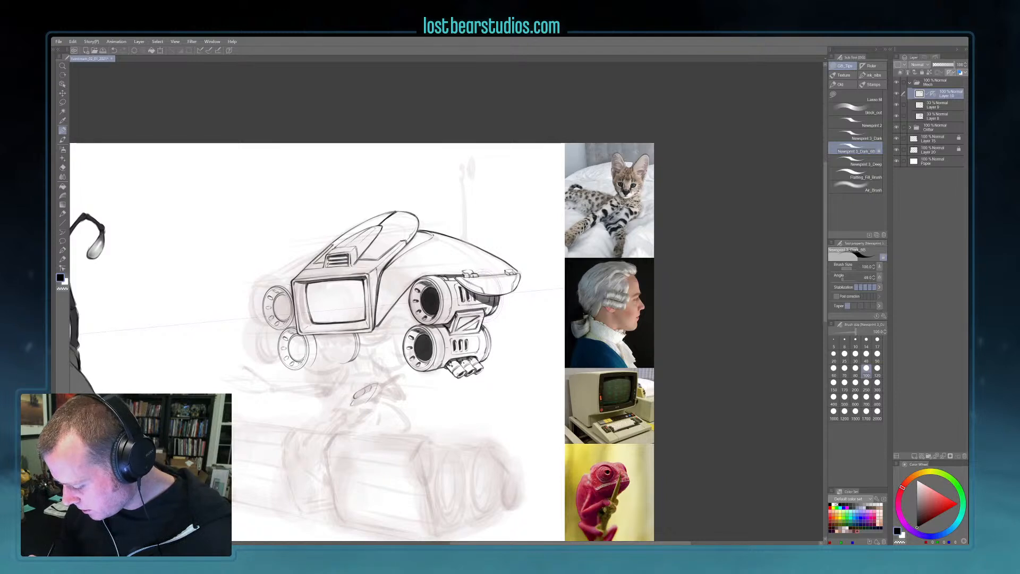
left_click_drag(351, 405, 359, 402)
key("c")
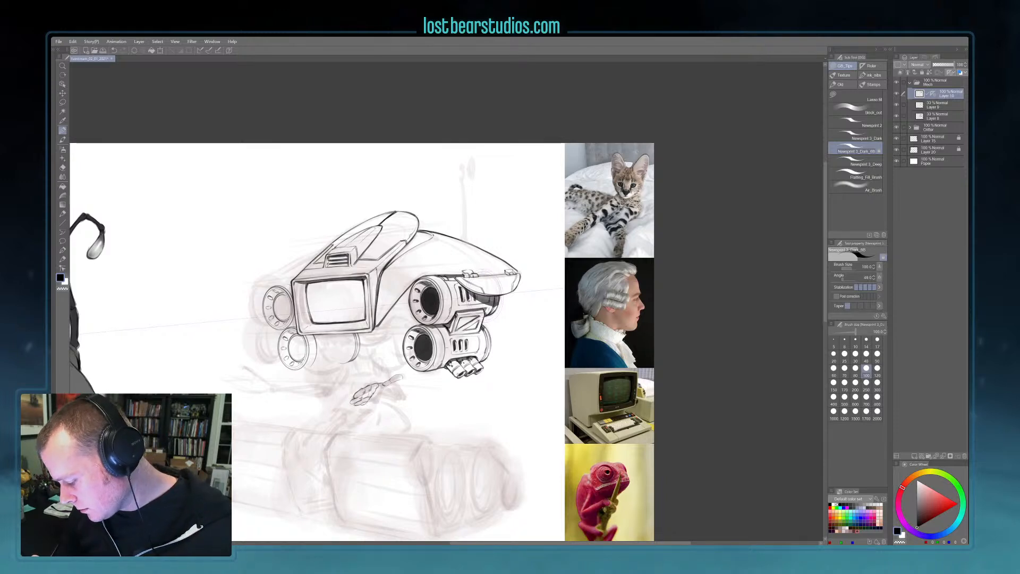
left_click_drag(377, 397, 388, 387)
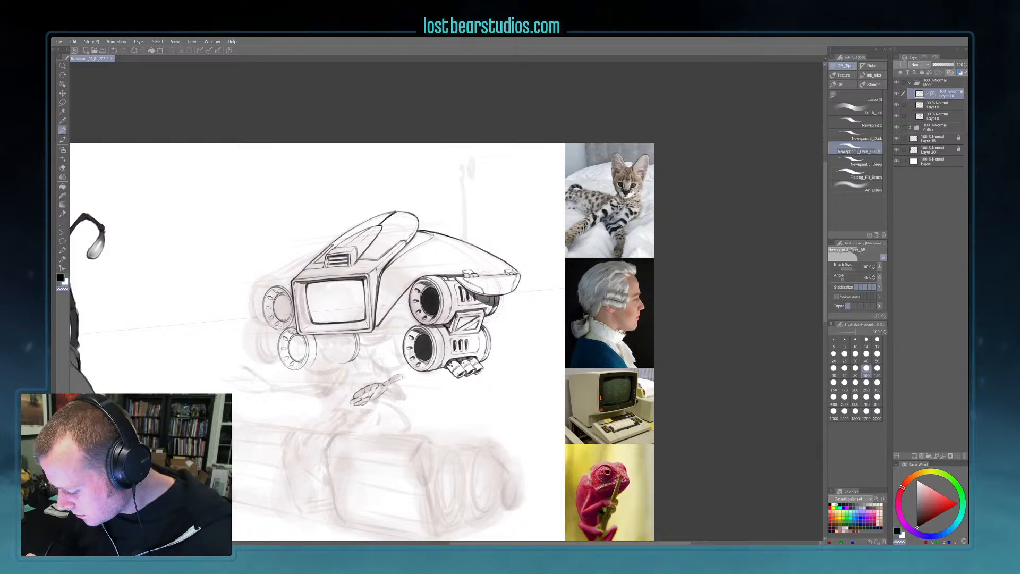
left_click_drag(367, 403, 382, 394)
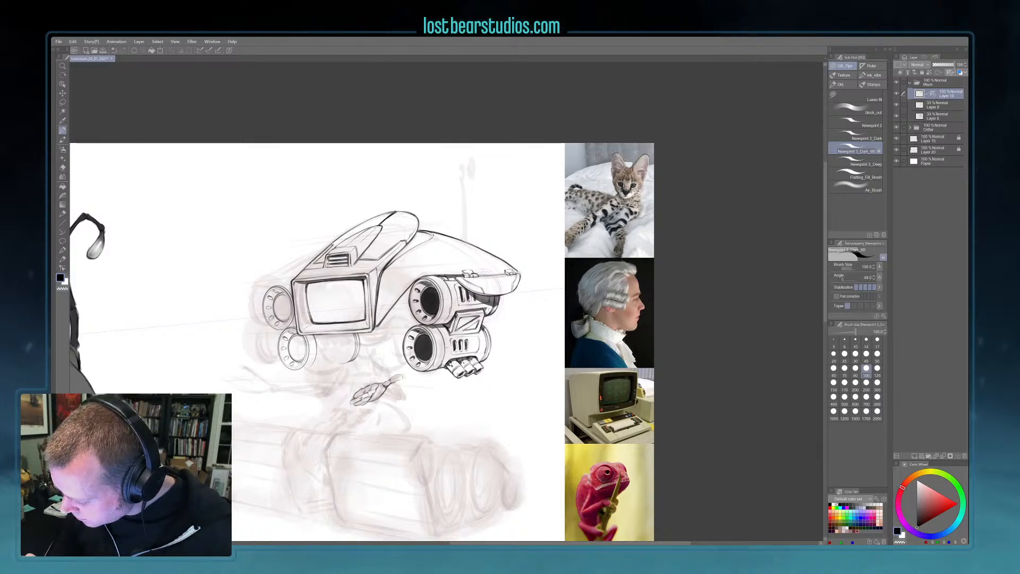
left_click_drag(469, 419, 515, 367)
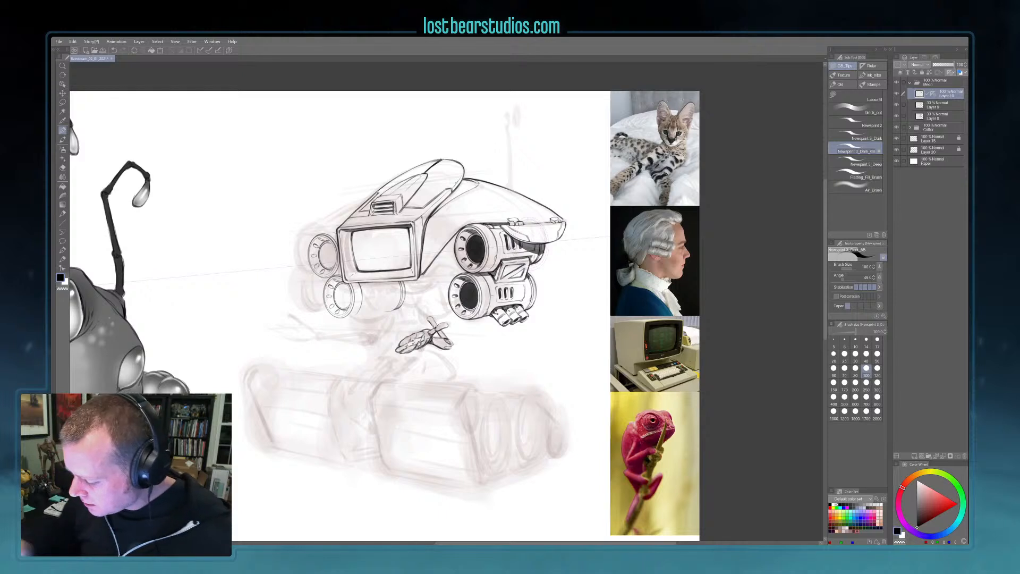
- Ink the far open hand and its thin forearm up to the elbow joint over the sketch
left_click_drag(435, 371, 447, 379)
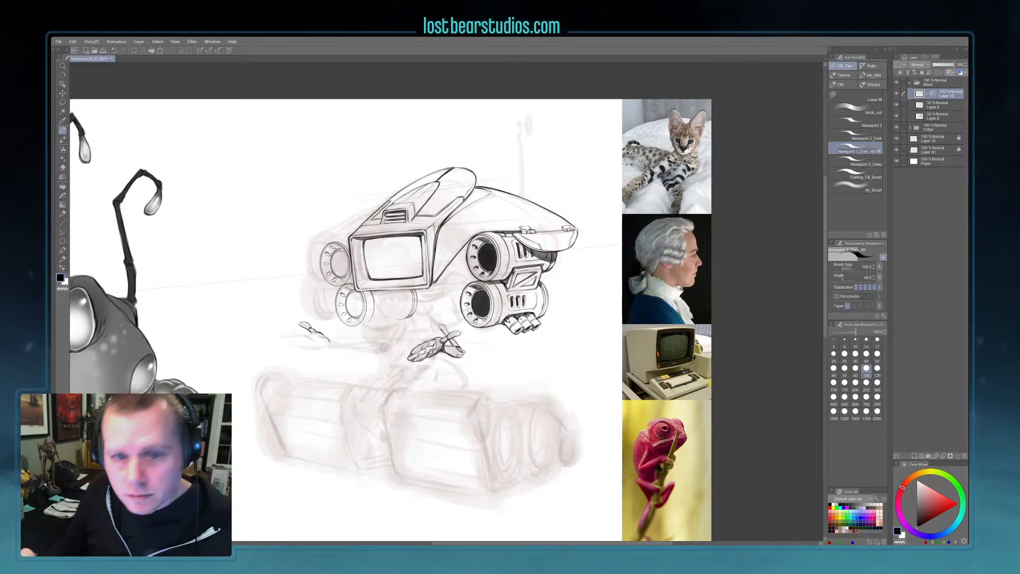
scroll(407, 321, "left", 3)
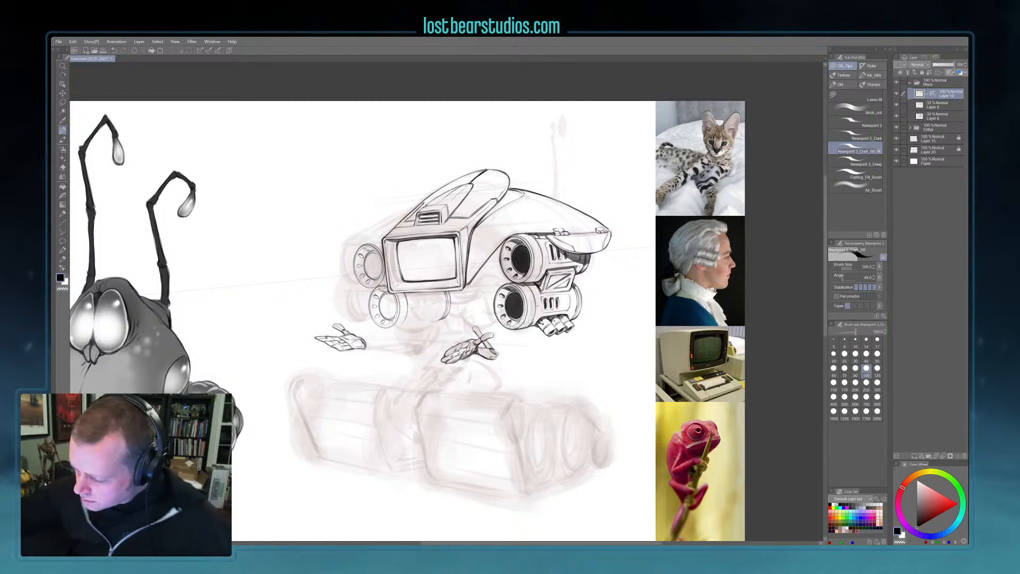
left_click_drag(381, 344, 408, 342)
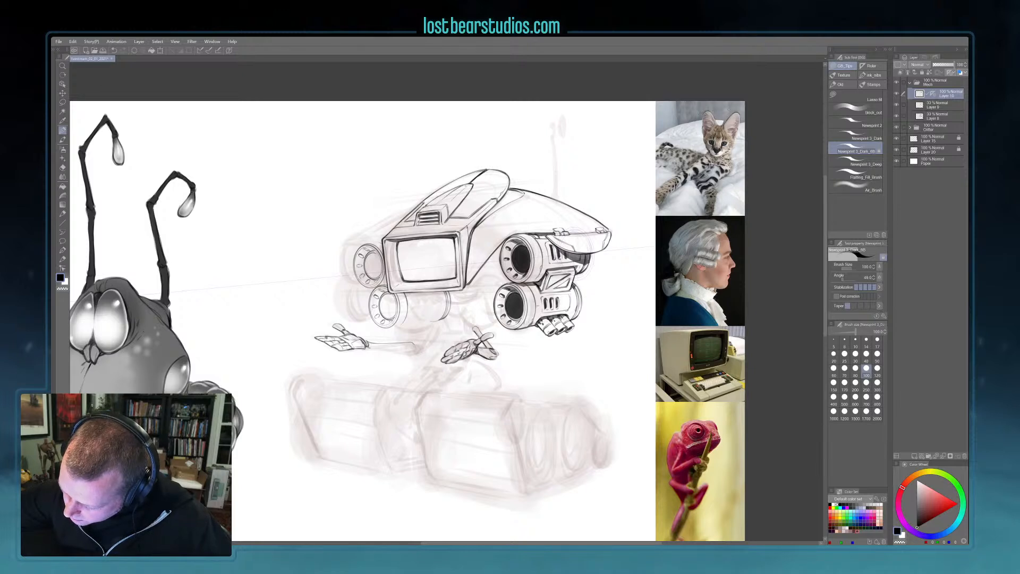
left_click_drag(376, 349, 414, 349)
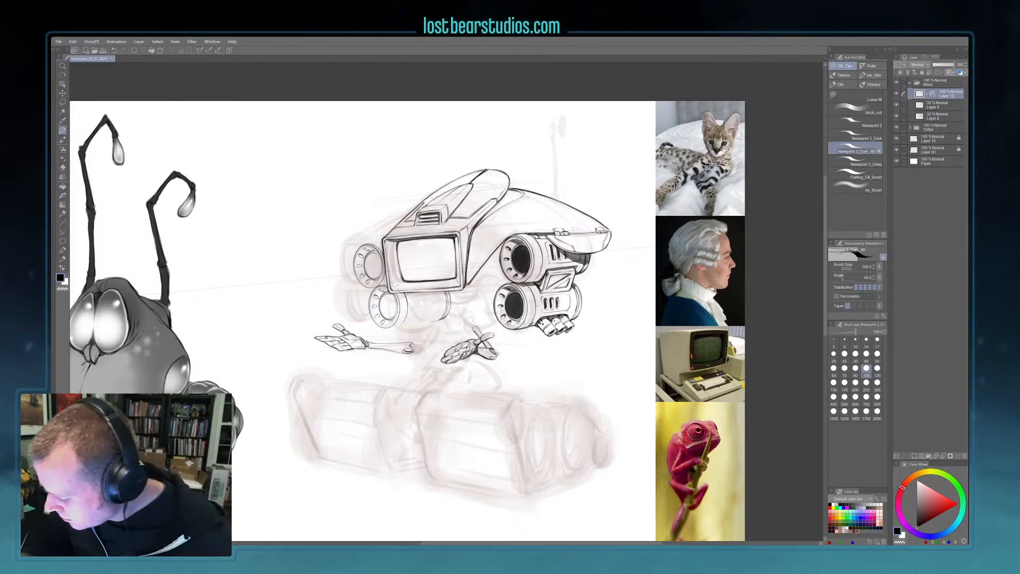
- Ink the far upper arm segment rising from the elbow and clean up the far hand's fingertips
left_click_drag(417, 346, 432, 333)
key("c")
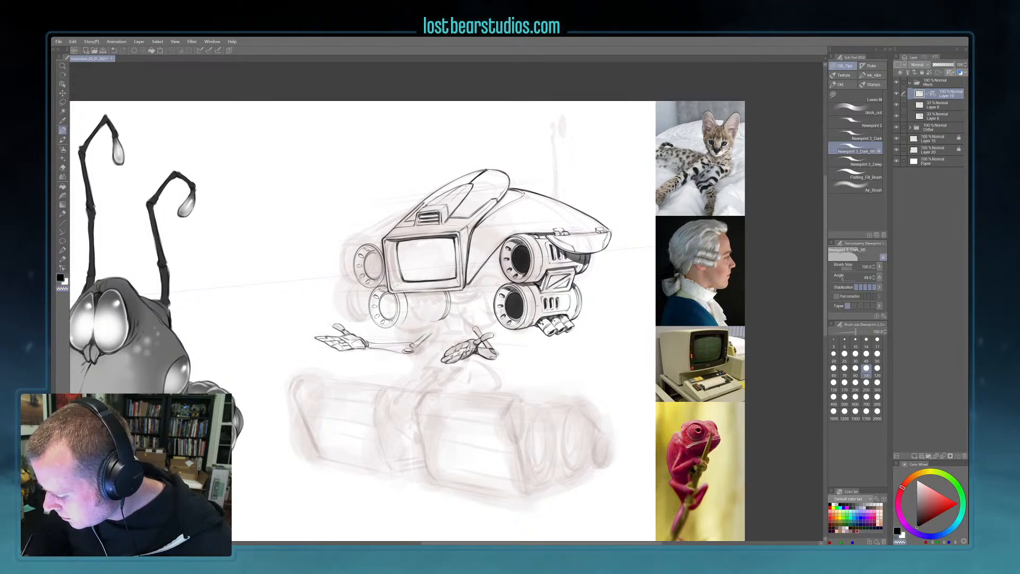
key("c")
left_click_drag(419, 339, 431, 329)
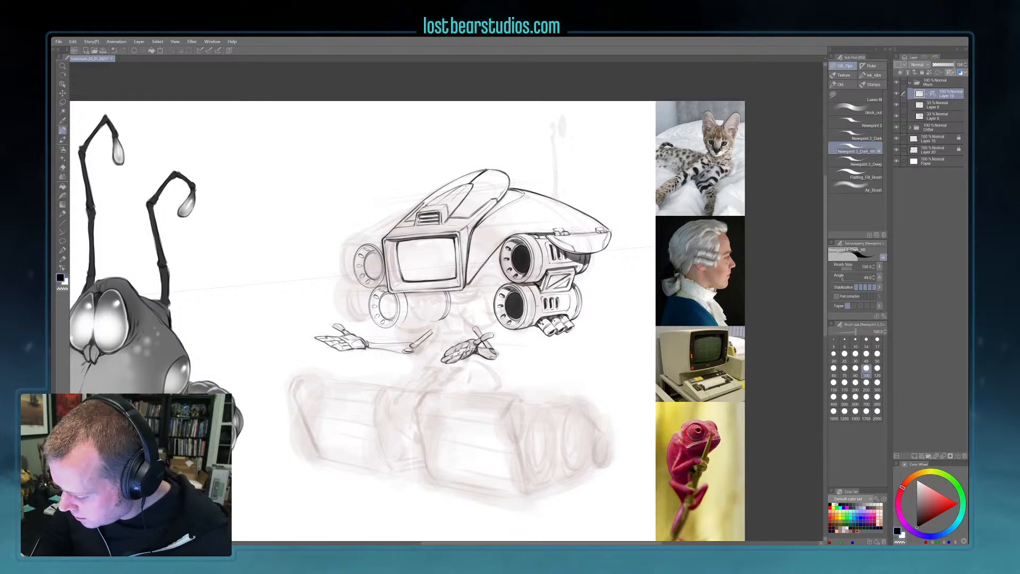
left_click_drag(374, 344, 398, 345)
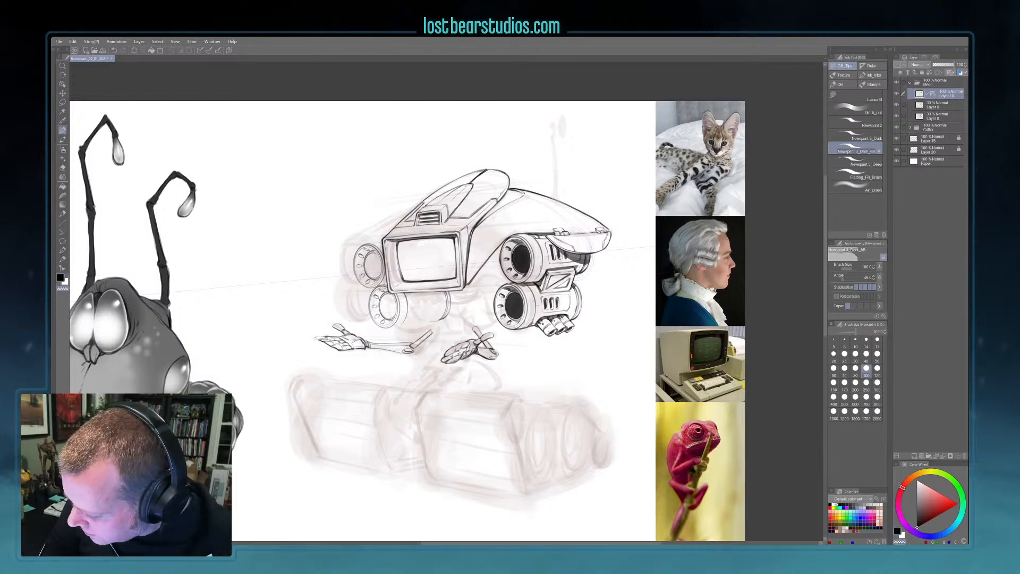
key("c")
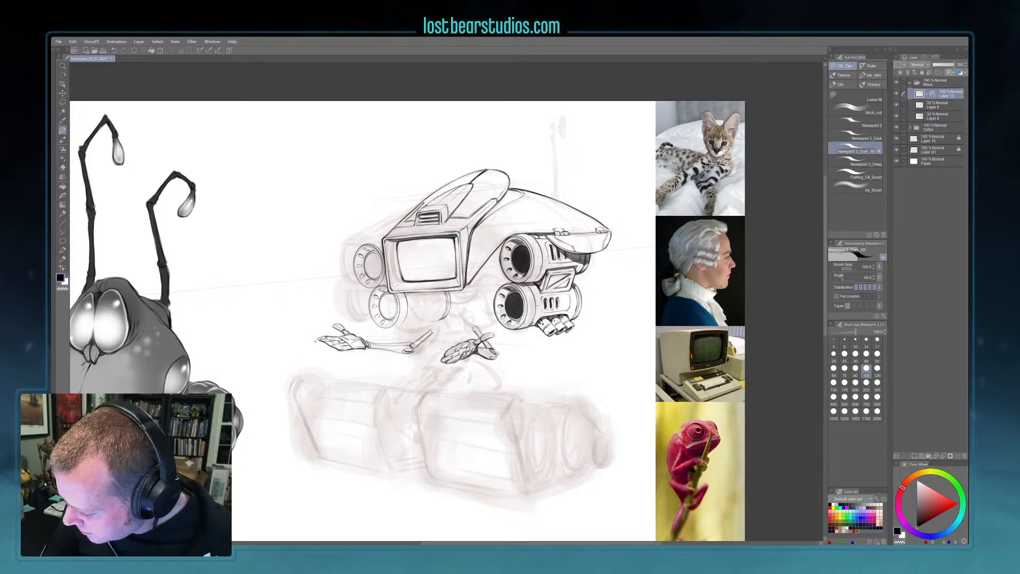
key("c")
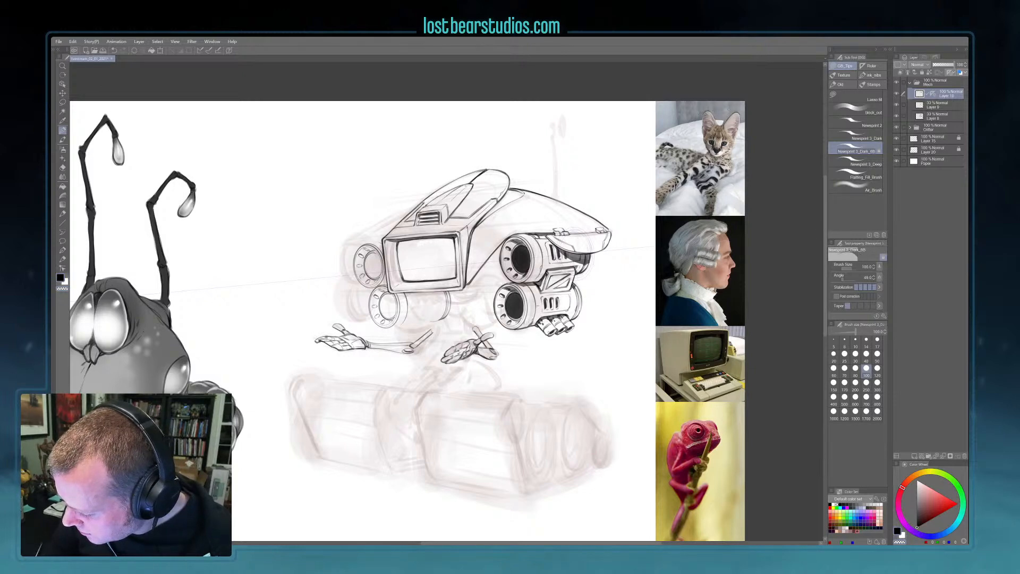
- Ink the small joint under the monitor's near lower corner and the curved arm casing beside the cylinders
key("c")
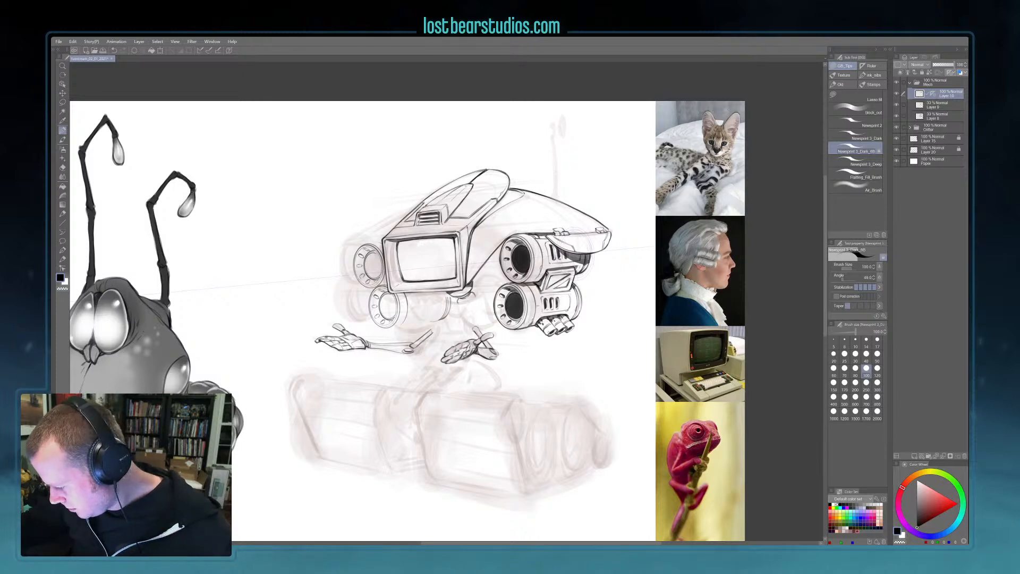
mouse_move(476, 297)
left_mouse_down()
mouse_move(490, 318)
mouse_move(491, 308)
left_mouse_up()
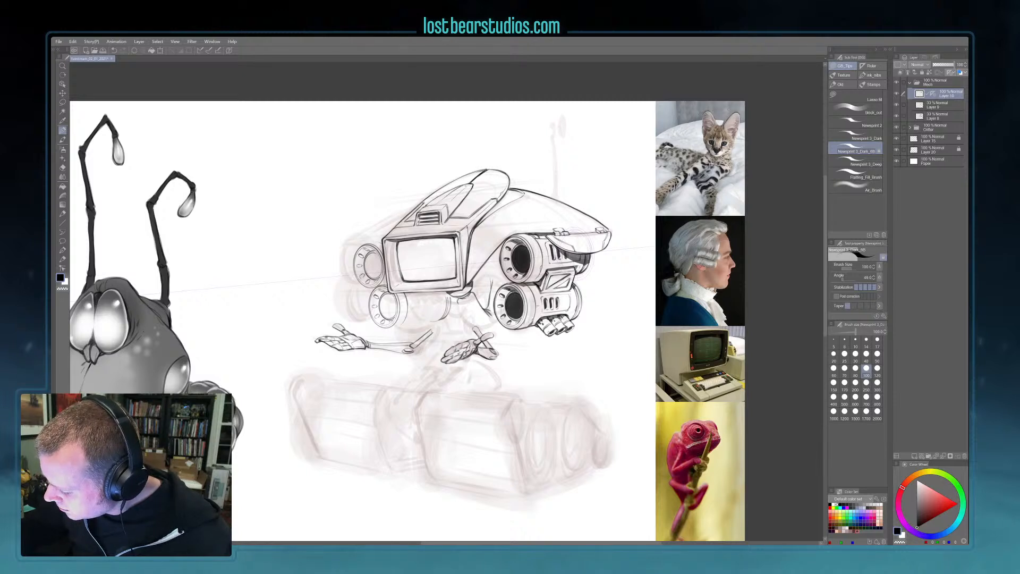
left_click_drag(485, 275, 497, 272)
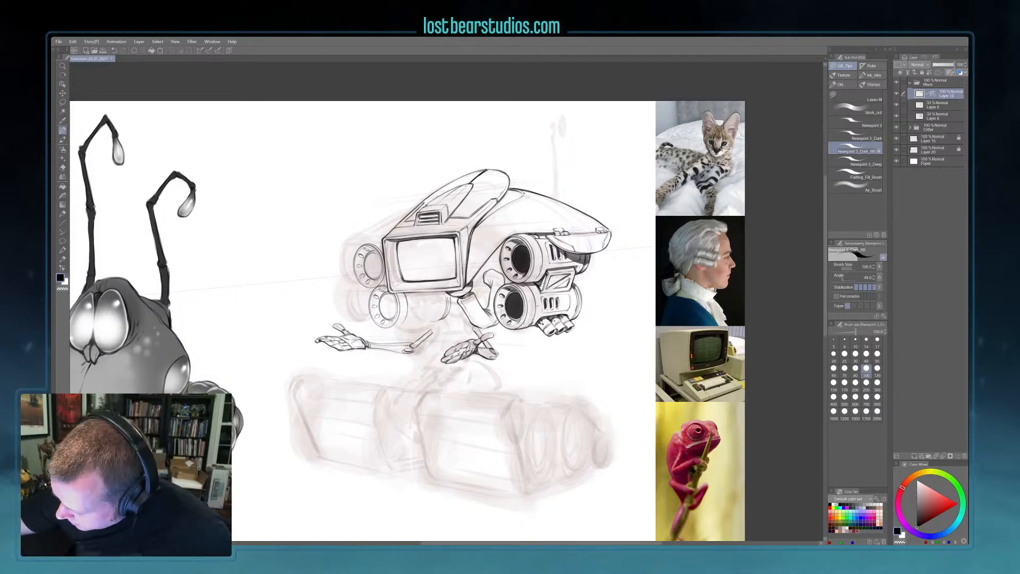
- Ink the row of short ribs along the monitor's underside and the curved casing beside the far lower cylinder
key("c")
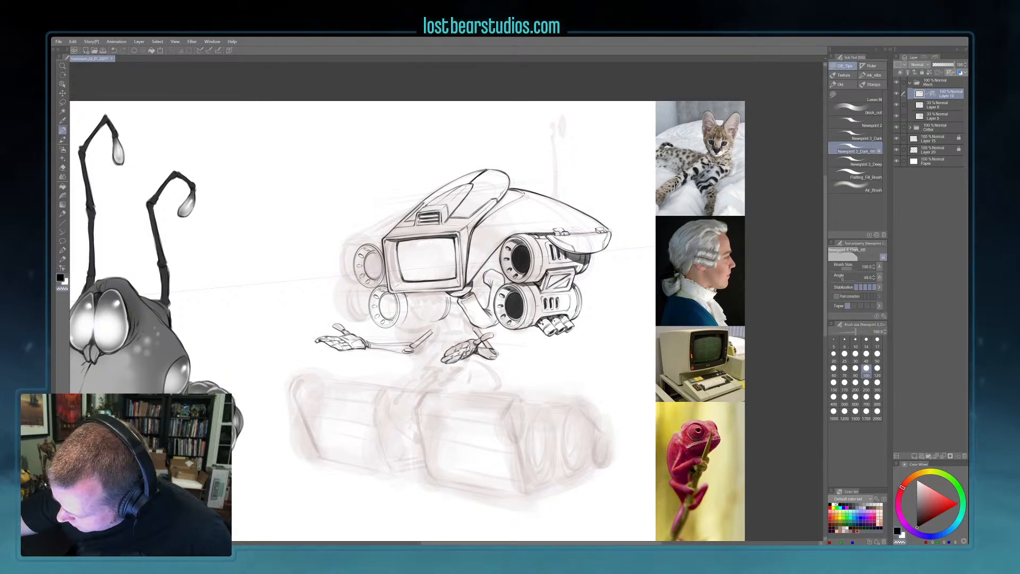
key("c")
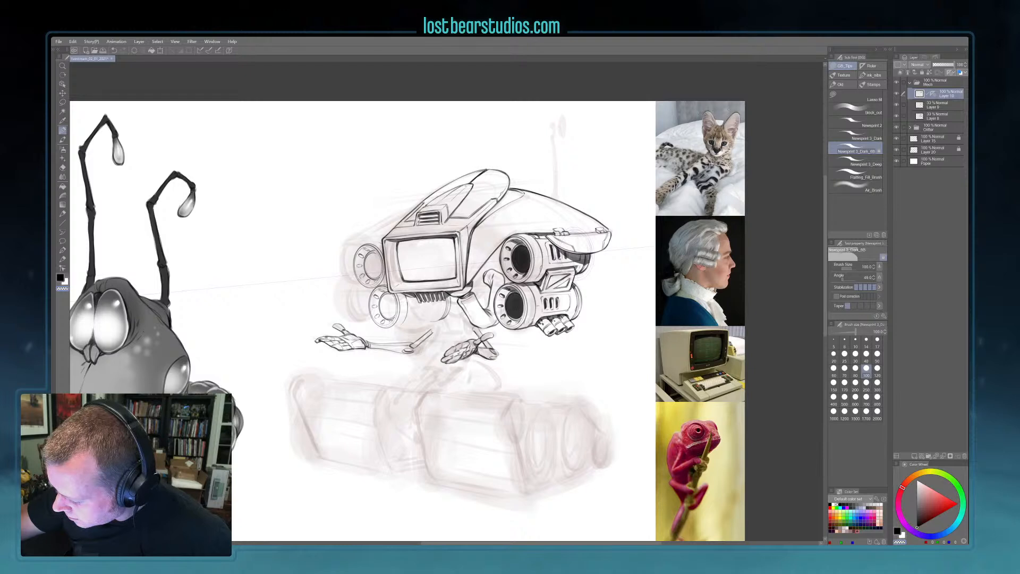
key("c")
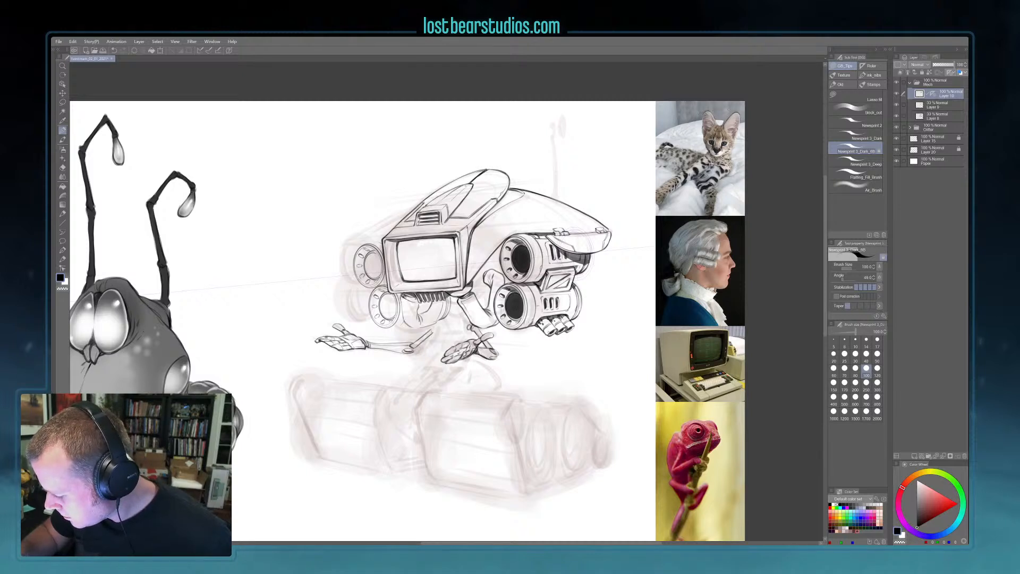
- Ink the small mechanical neck block beneath the monitor, refining its details at brush size 70
left_click_drag(466, 321, 469, 333)
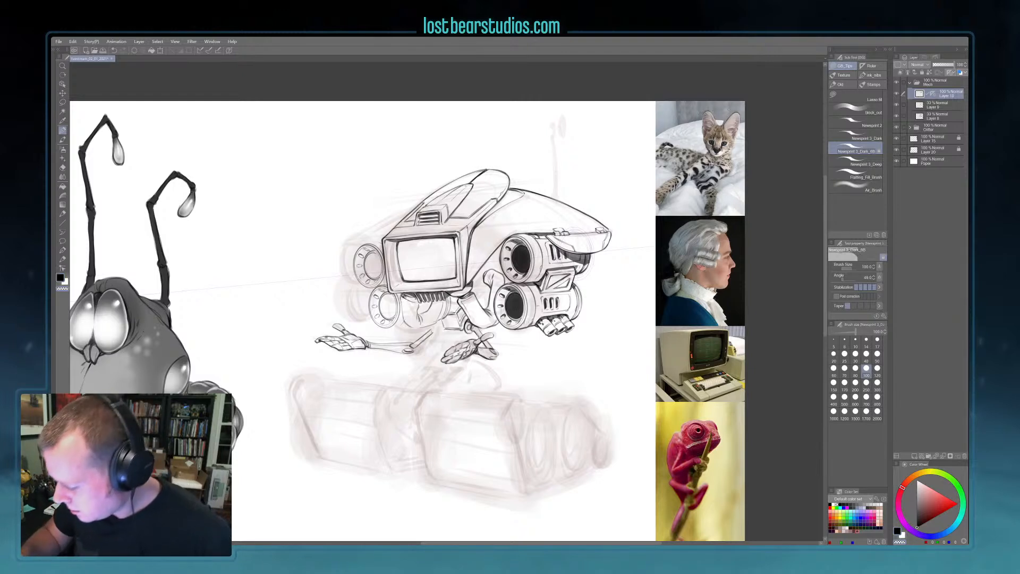
left_click(855, 175)
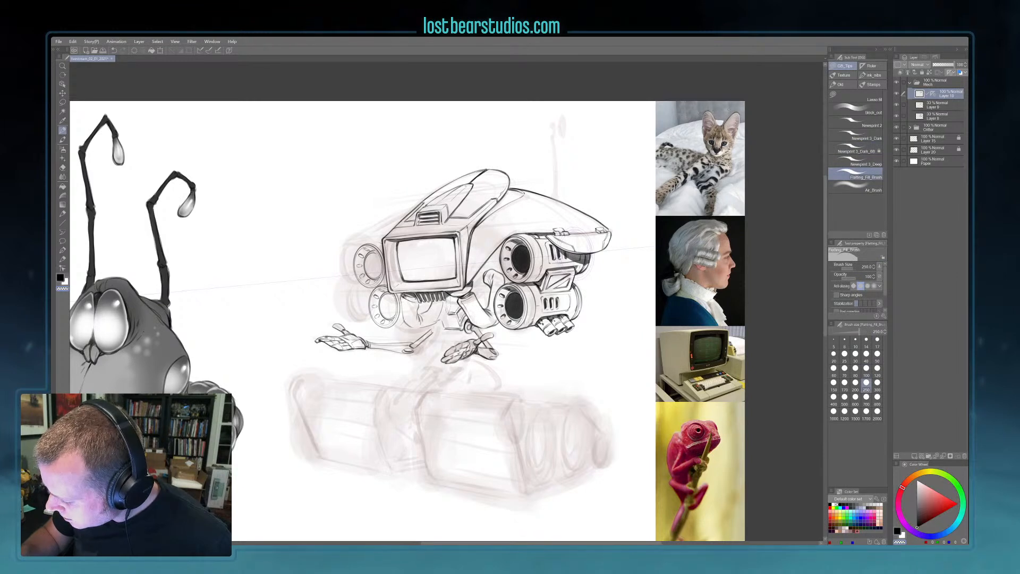
left_click(863, 137)
left_click(869, 151)
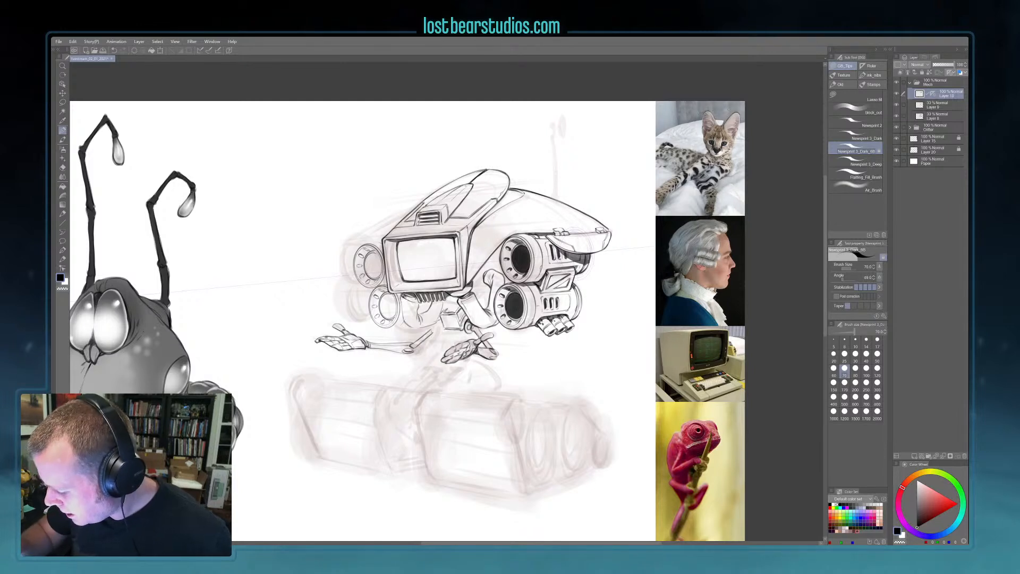
key("c")
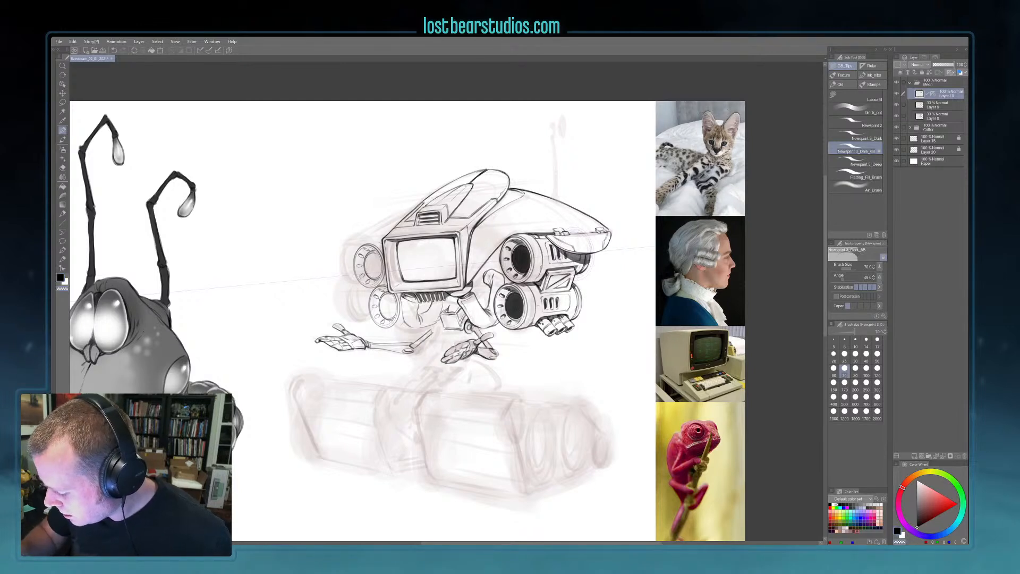
key("c")
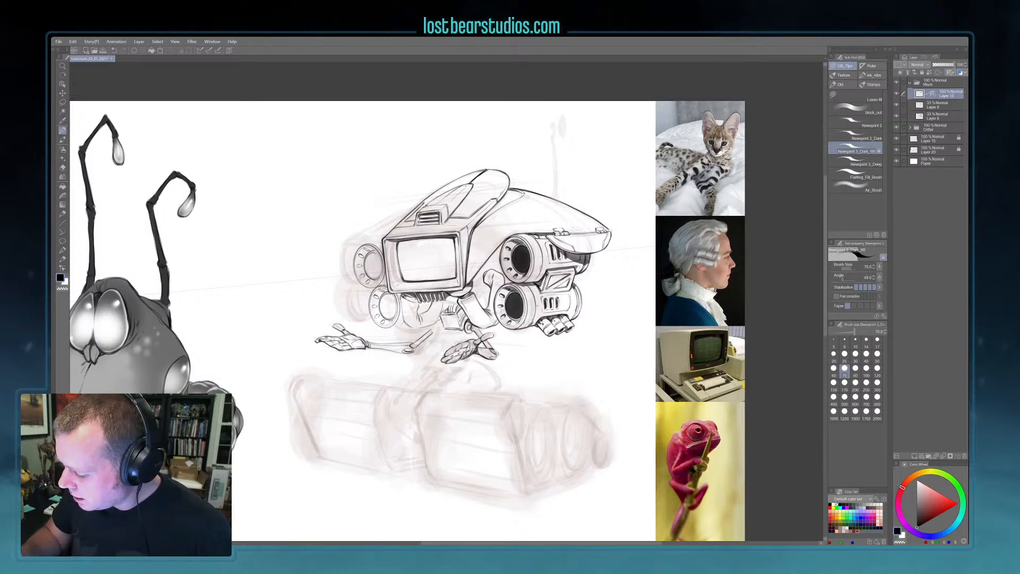
- Ink the torso mechanism and linkages between the neck block and both arms at brush size 100
key("bracketright")
key("bracketright")
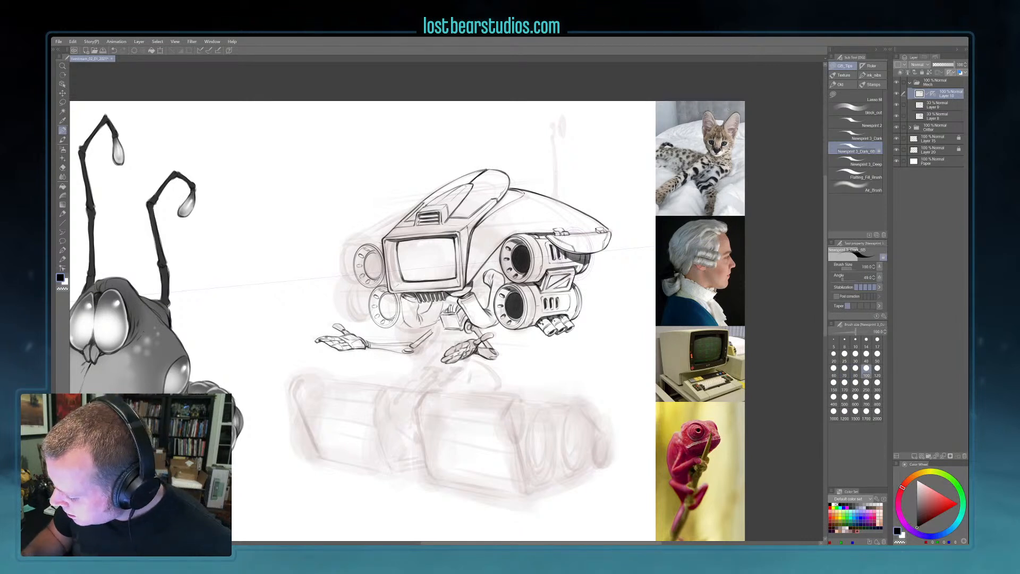
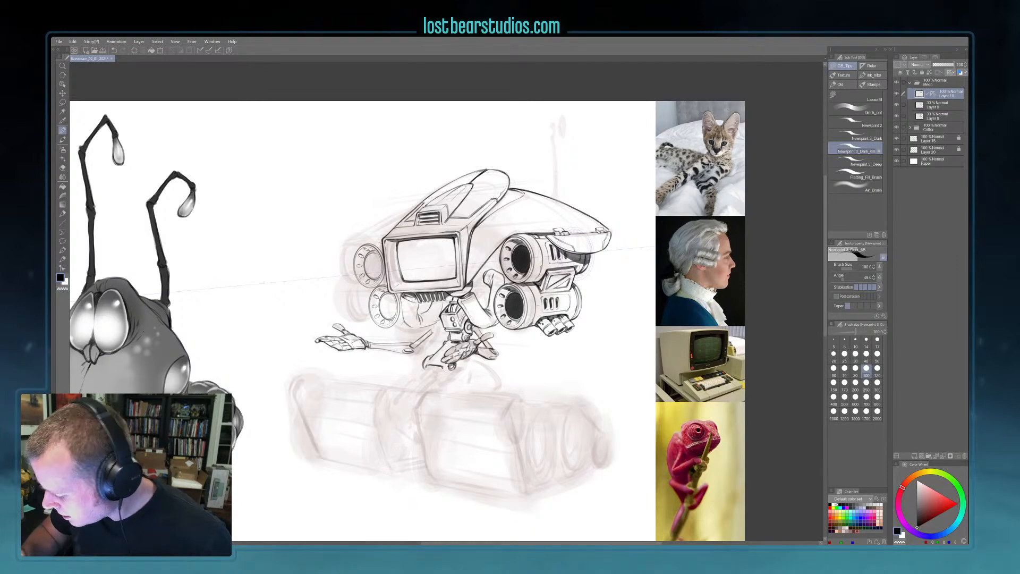
left_click_drag(437, 332, 447, 324)
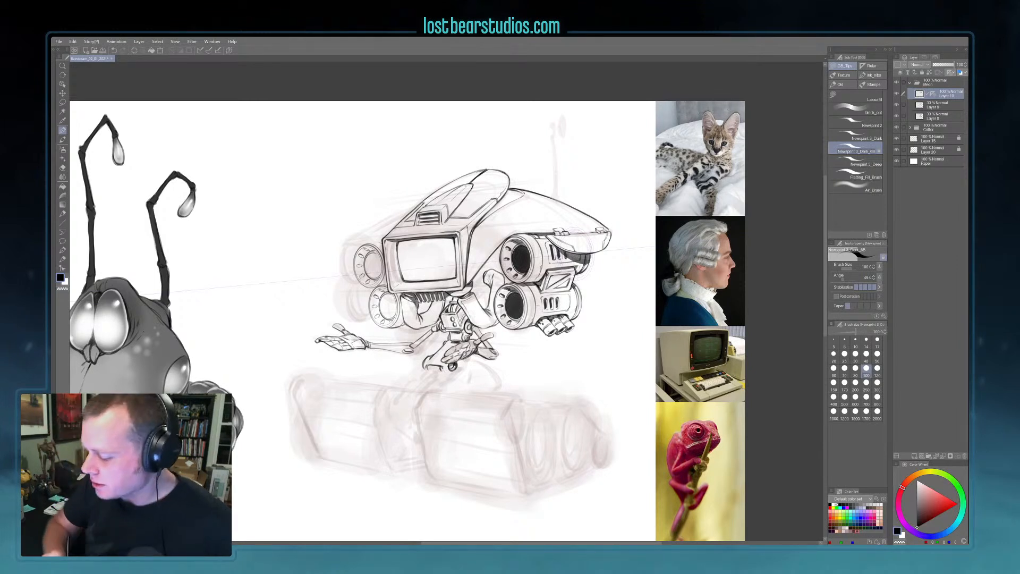
- Shade the recess under the monitor between the far cylinder and the neck block at brush size 250
key("bracketright")
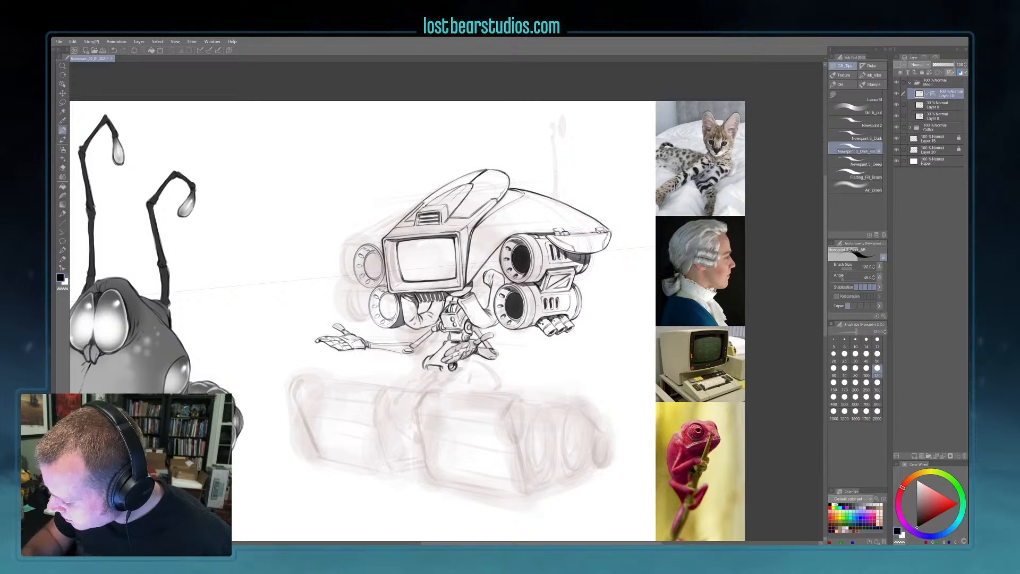
key("bracketright")
key("bracketright")
key("bracketright")
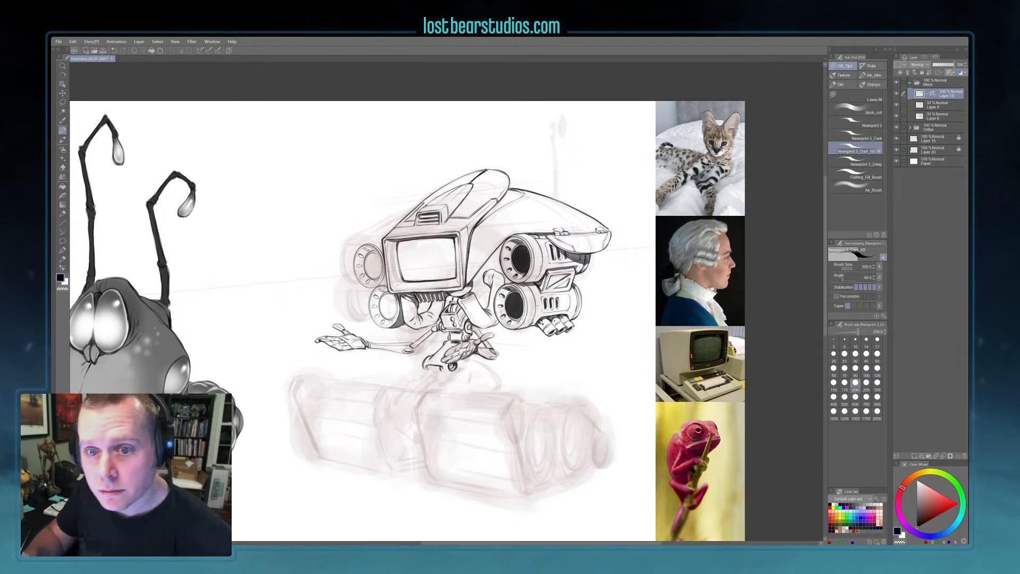
key("bracketright")
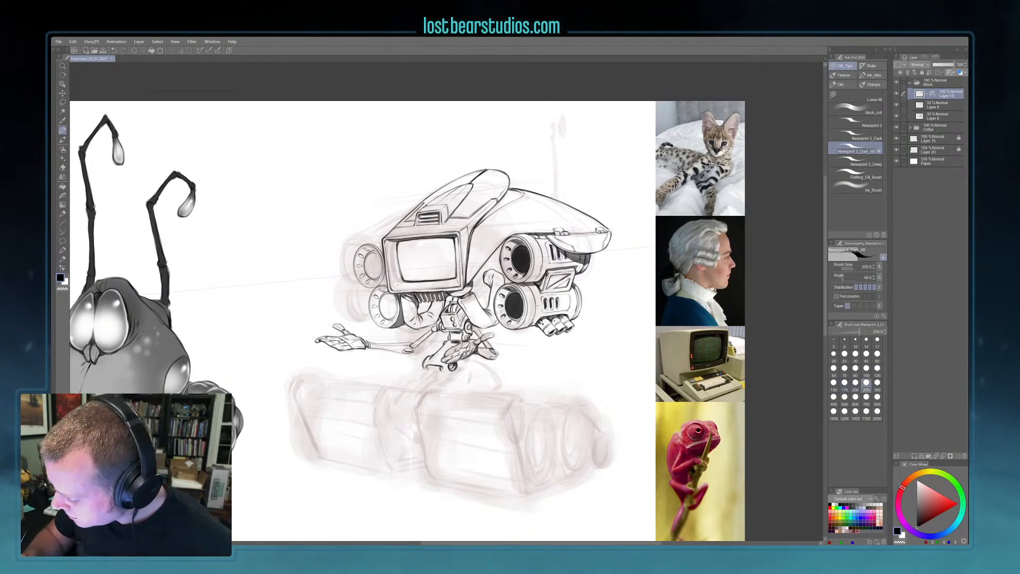
left_click_drag(428, 312, 420, 318)
mouse_move(432, 315)
left_mouse_down()
mouse_move(426, 323)
mouse_move(445, 302)
mouse_move(437, 306)
left_mouse_up()
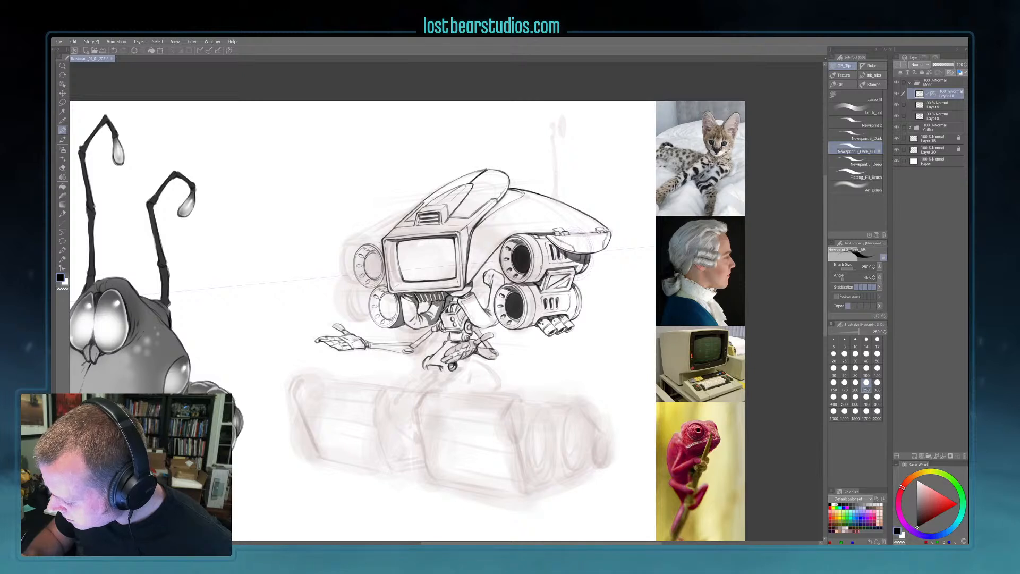
- Darken the recess between the far lower cylinder and the neck block, refining it at brush sizes 170 and 150
mouse_move(422, 303)
left_mouse_down()
mouse_move(417, 315)
mouse_move(430, 320)
left_mouse_up()
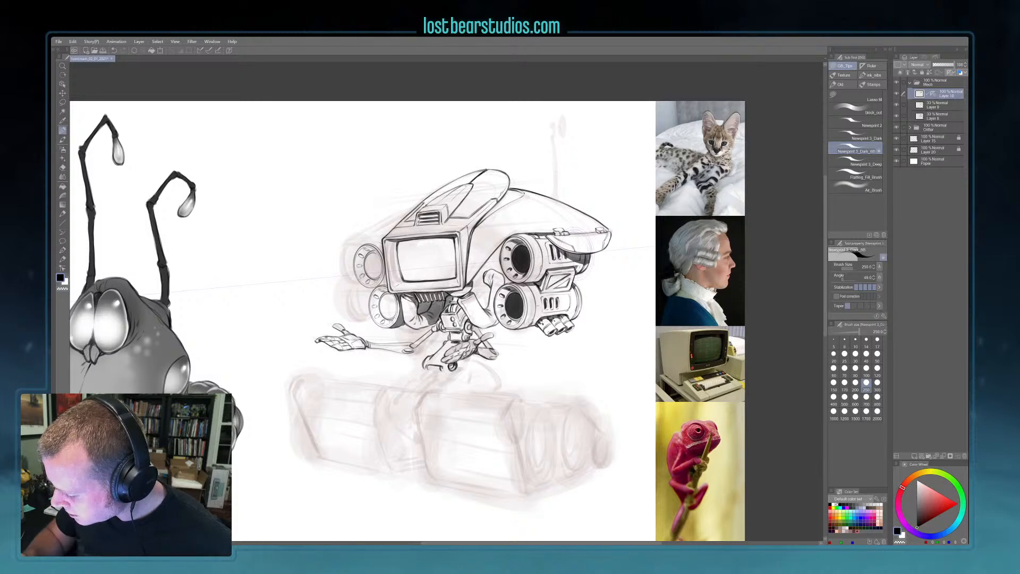
key("bracketleft")
key("bracketleft")
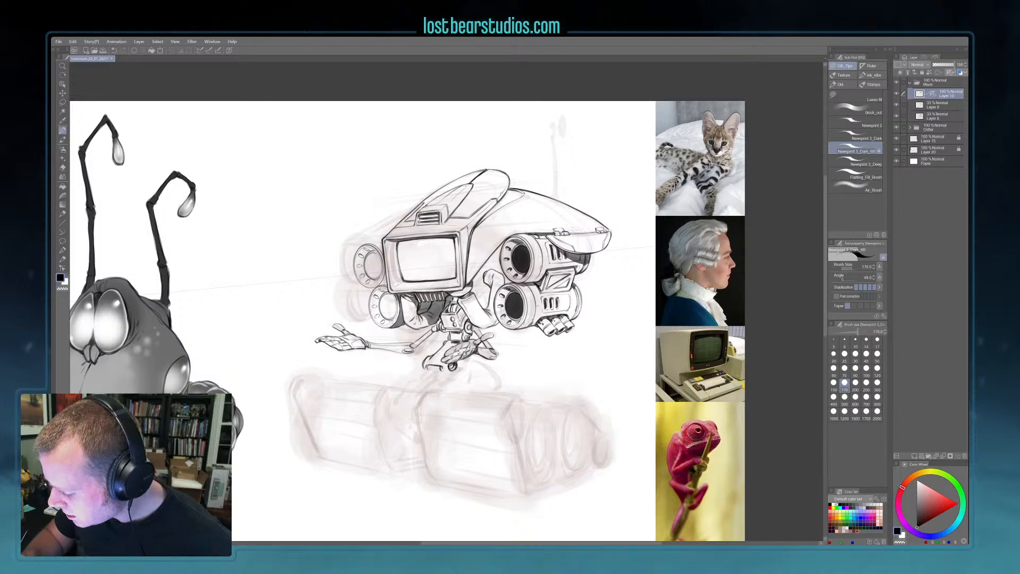
key("bracketleft")
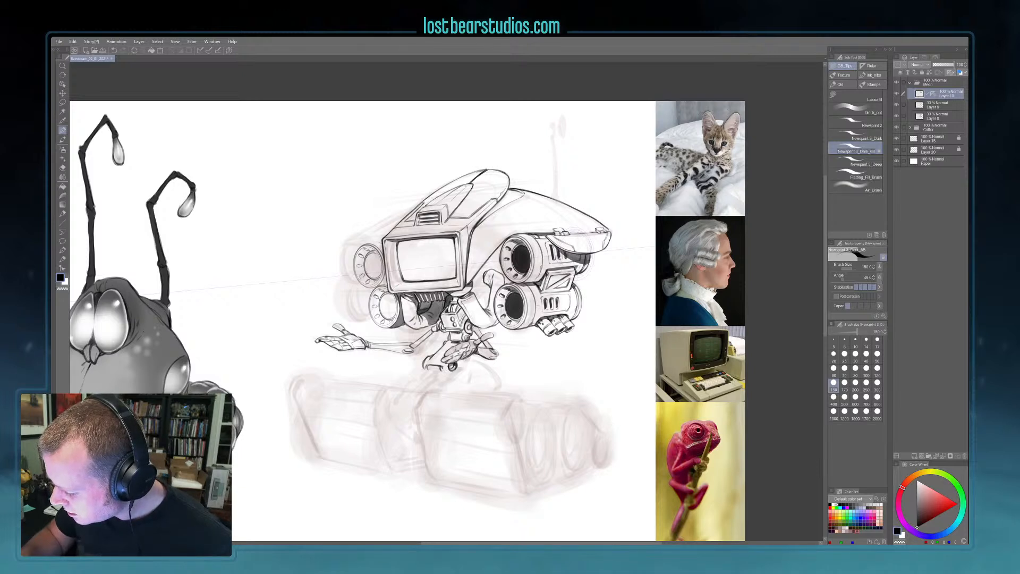
key("bracketright")
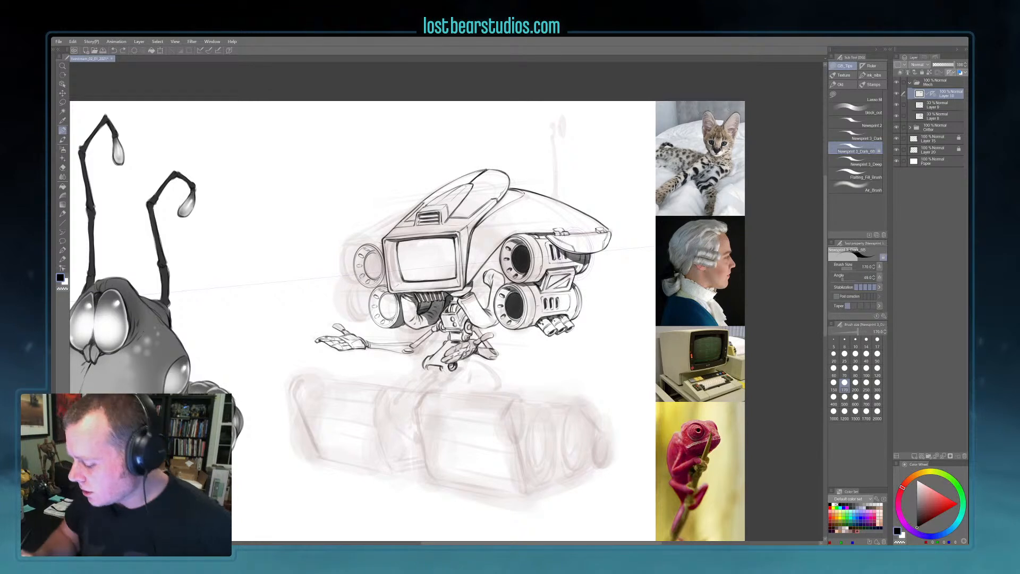
- Fill the round openings of the two far cylinders with dark tone at brush size 300
key("bracketright")
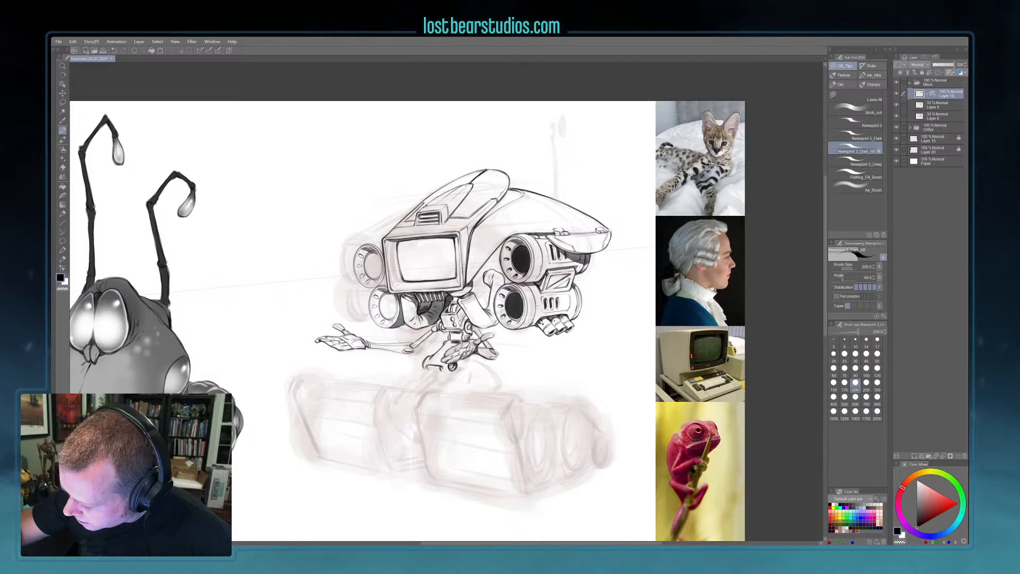
key("bracketright")
key("bracketright")
mouse_move(374, 266)
left_mouse_down()
mouse_move(368, 255)
mouse_move(382, 278)
left_mouse_up()
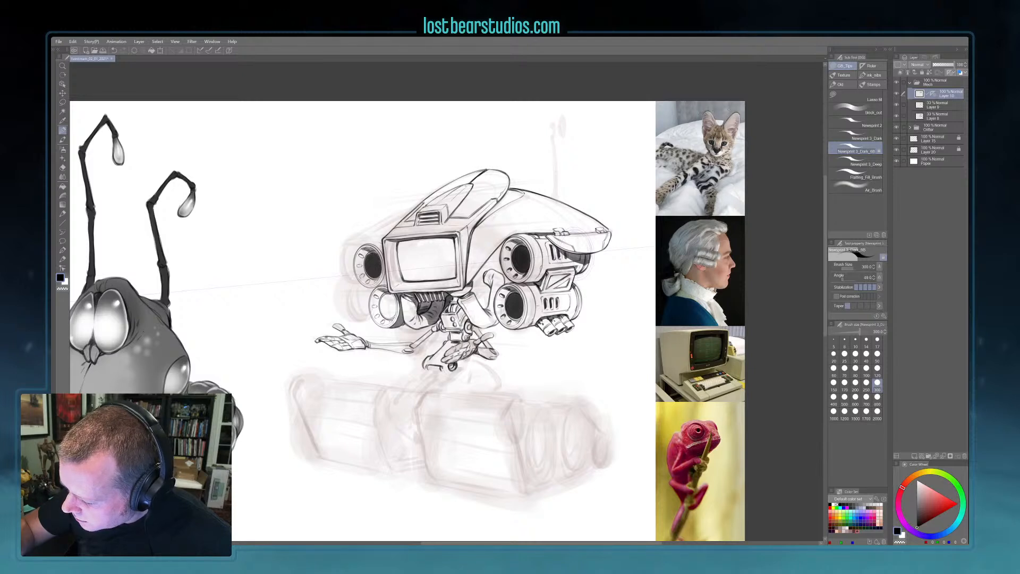
mouse_move(385, 295)
left_mouse_down()
mouse_move(391, 317)
mouse_move(393, 295)
mouse_move(380, 305)
mouse_move(393, 316)
mouse_move(387, 308)
left_mouse_up()
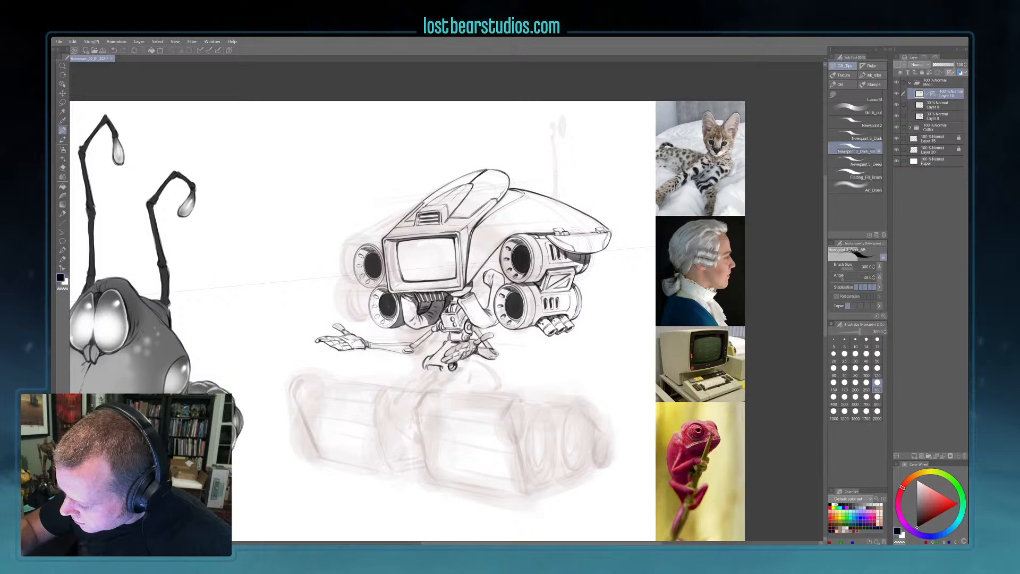
- Ink the joint structure between the monitor's side edge and the near cylinders at brush sizes 100 and 120
key("bracketleft")
key("bracketleft")
key("bracketleft")
key("bracketleft")
key("bracketleft")
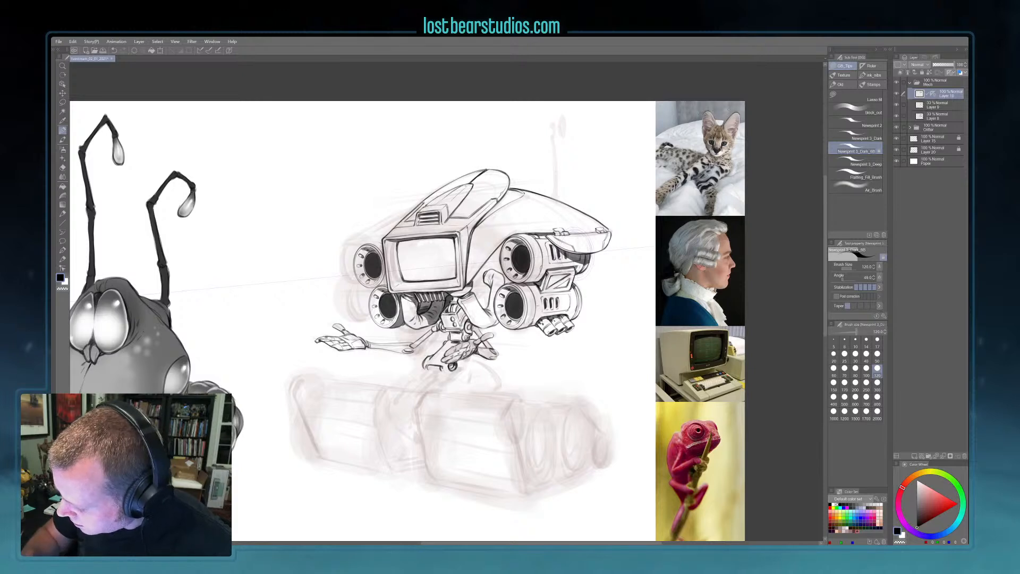
key("bracketleft")
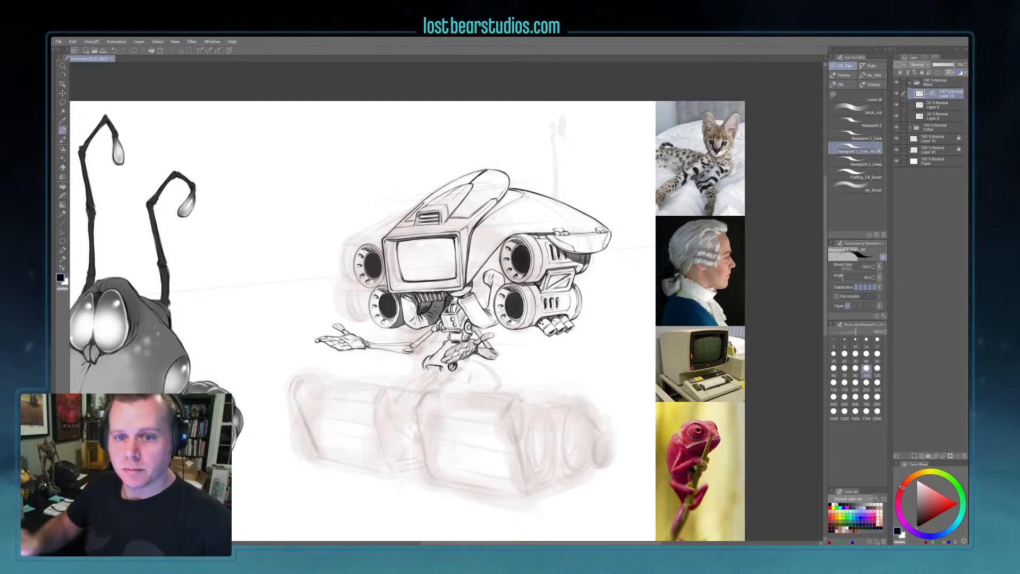
left_click_drag(574, 249, 575, 257)
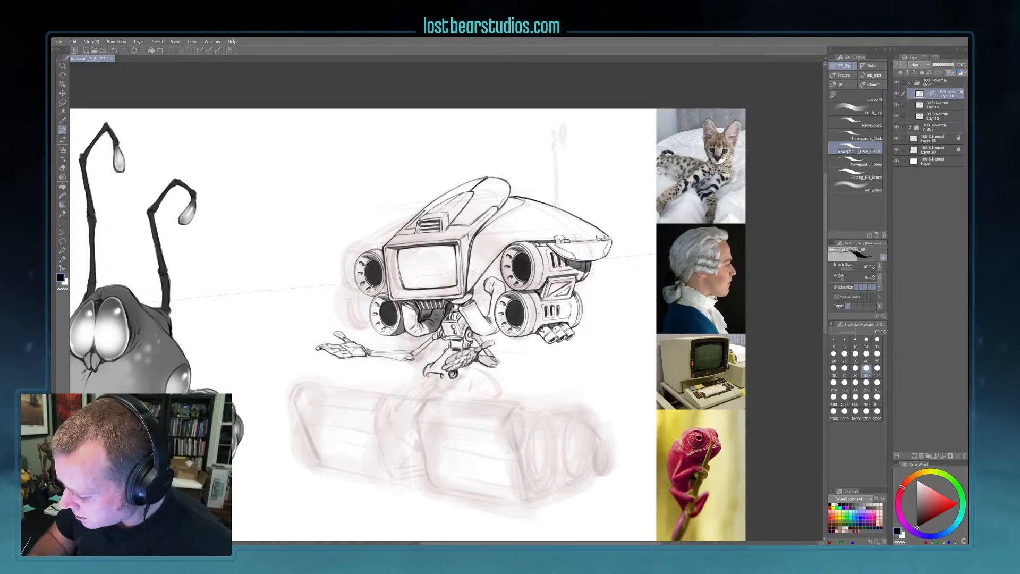
key("]")
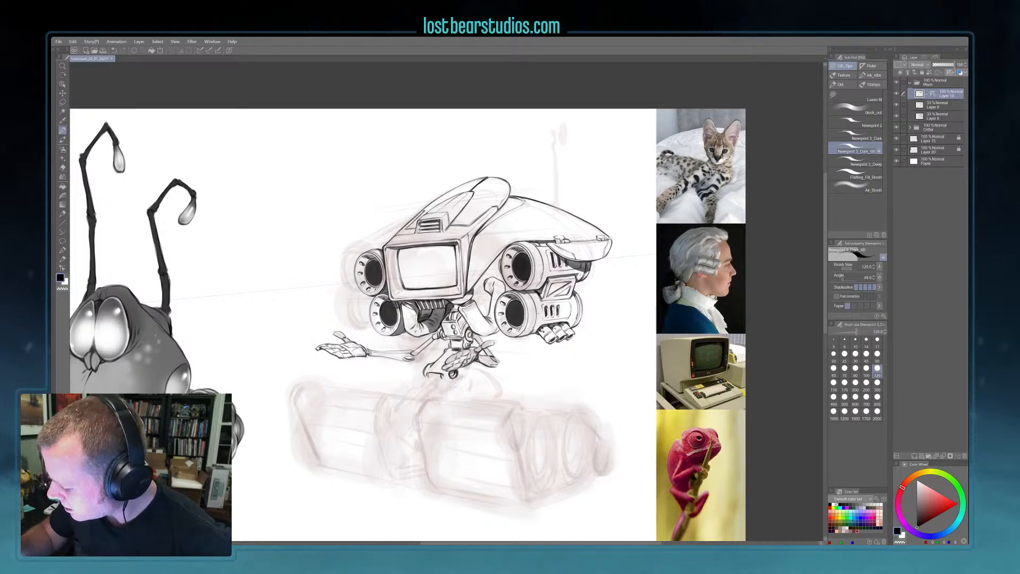
key("bracketleft")
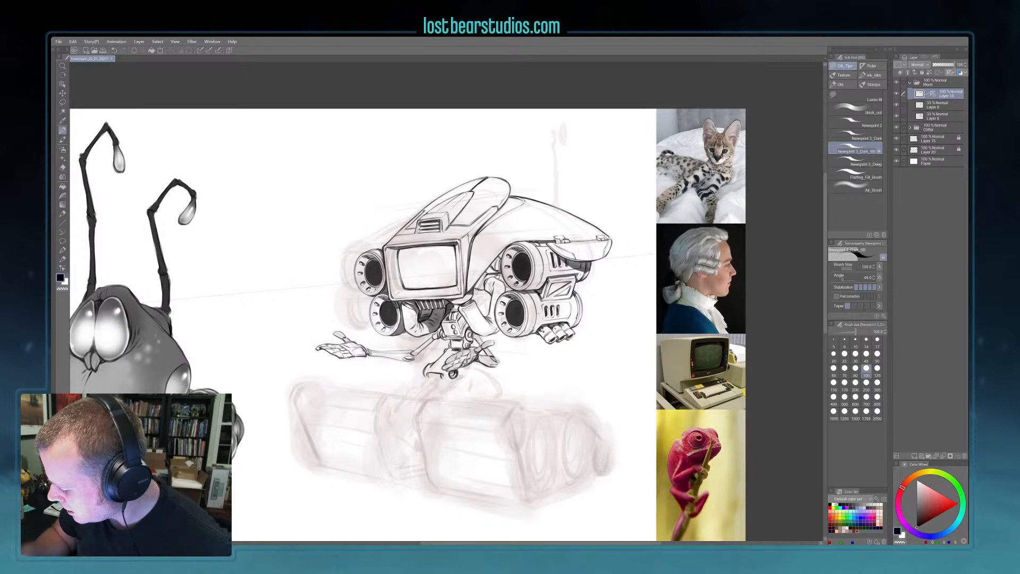
- Shade the gap beside the monitor's side edge at brush size 170, tidying its lines at 150 and 100
key("bracketright")
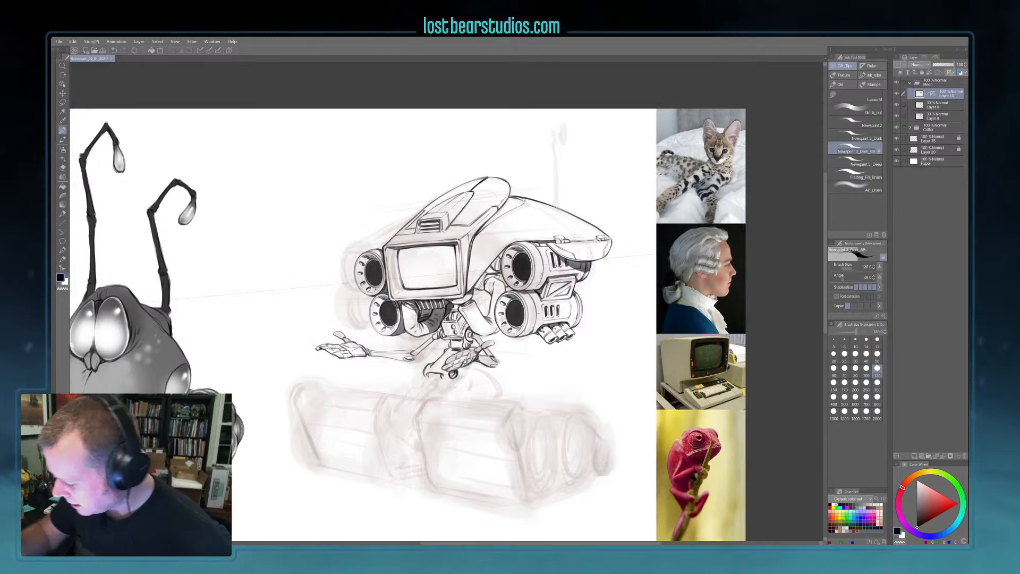
key("bracketright")
key("bracketright")
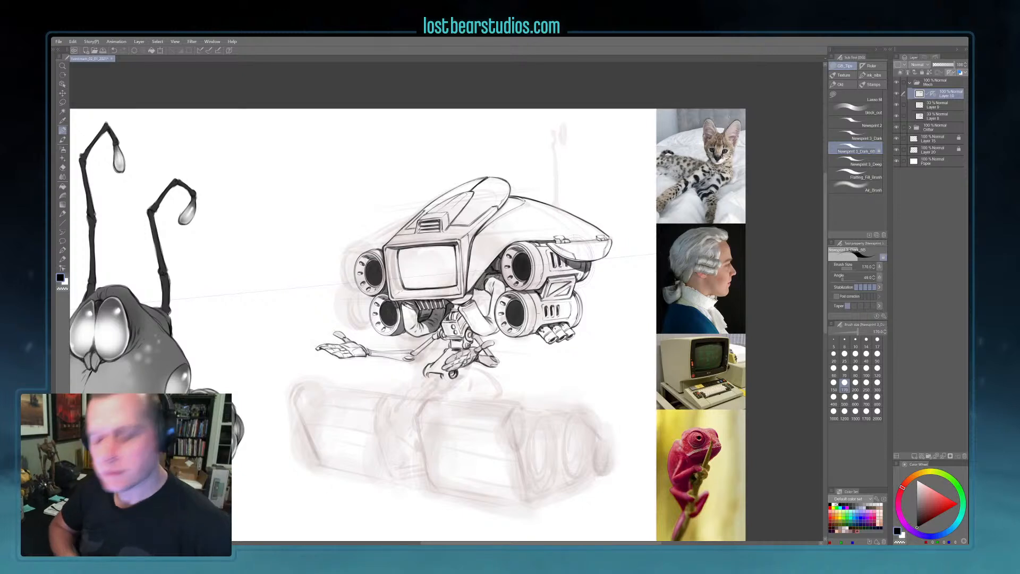
key("bracketleft")
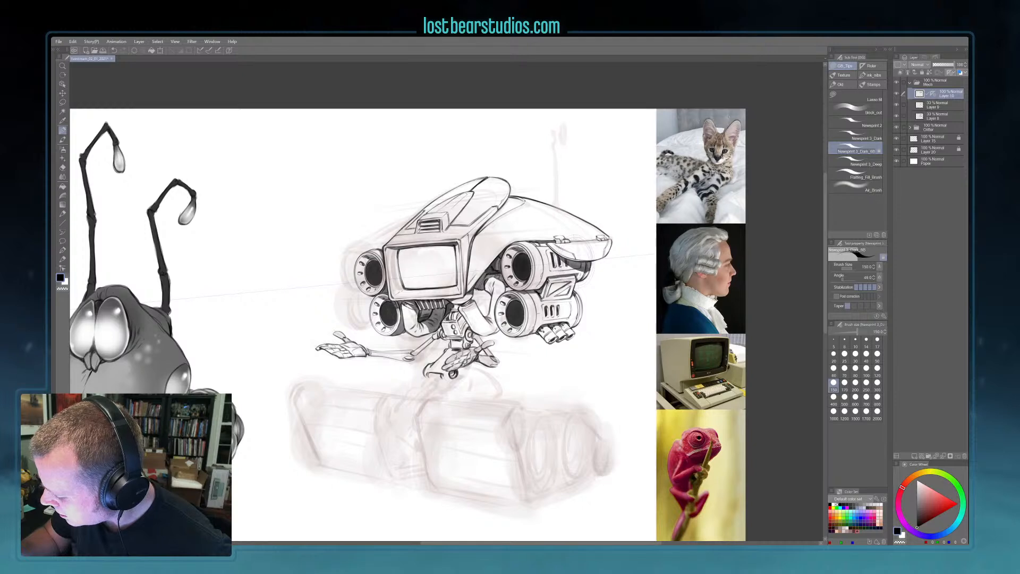
key("bracketleft")
key("bracketleft")
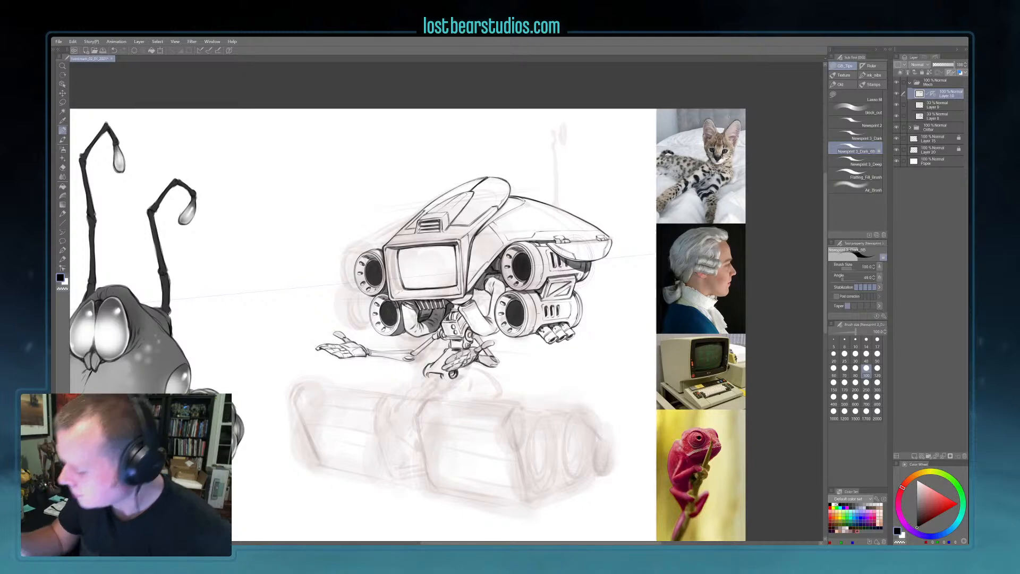
- Deepen the shadows around the neck and the near arm's curved casing at brush size 200, refining at 150
key("bracketright")
key("bracketright")
key("bracketright")
key("bracketright")
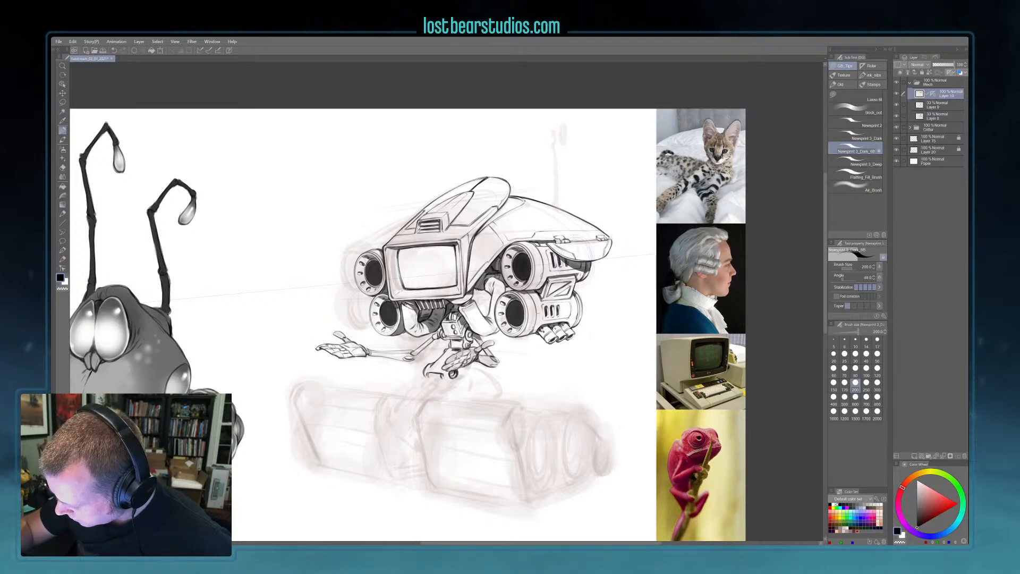
scroll(479, 338, "down", 1)
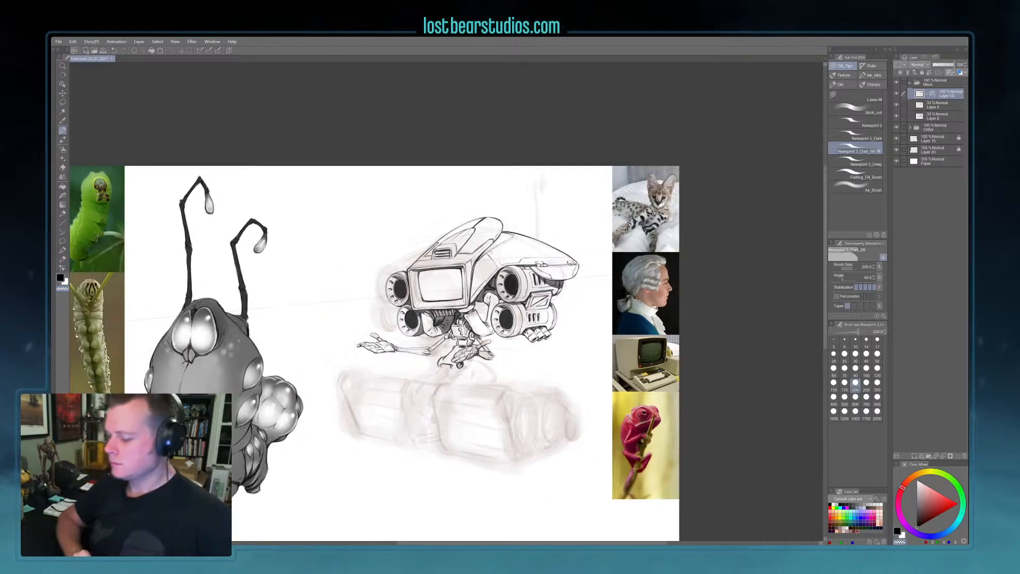
scroll(482, 334, "up", 1)
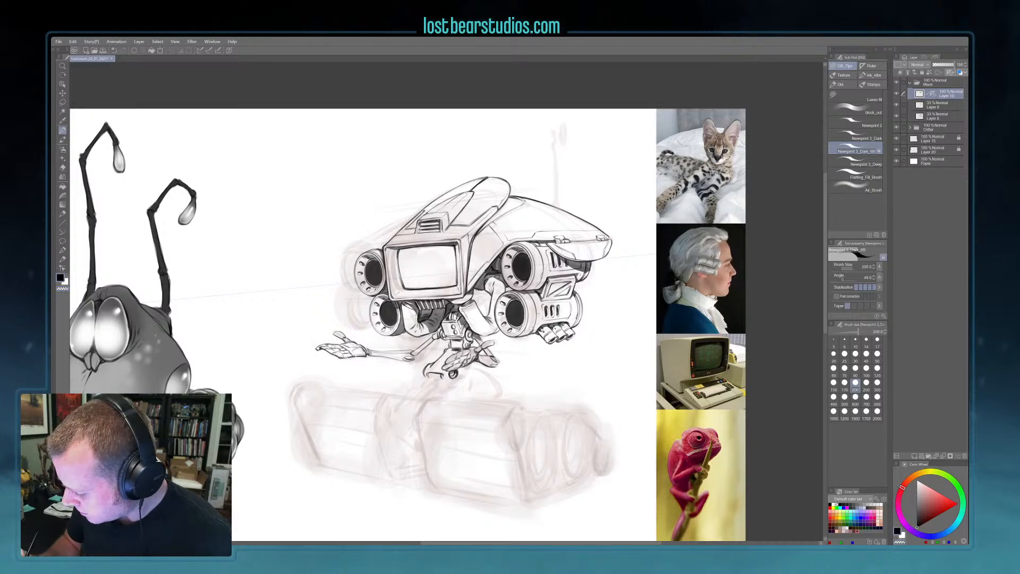
key("bracketleft")
key("bracketleft")
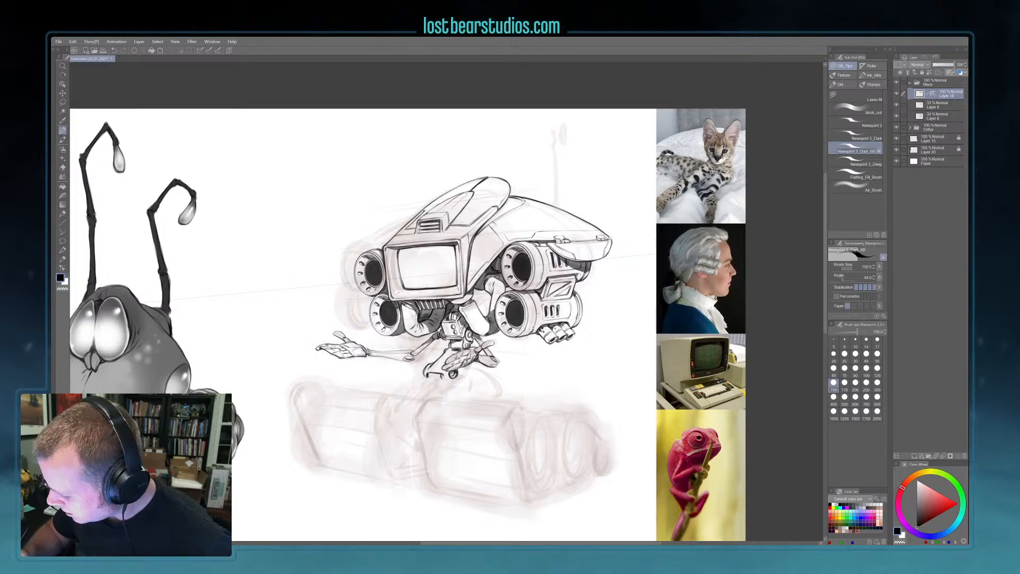
- Shade the shoulder area behind the near arm's curved casing at brush sizes 200 and 170
key("]")
key("]")
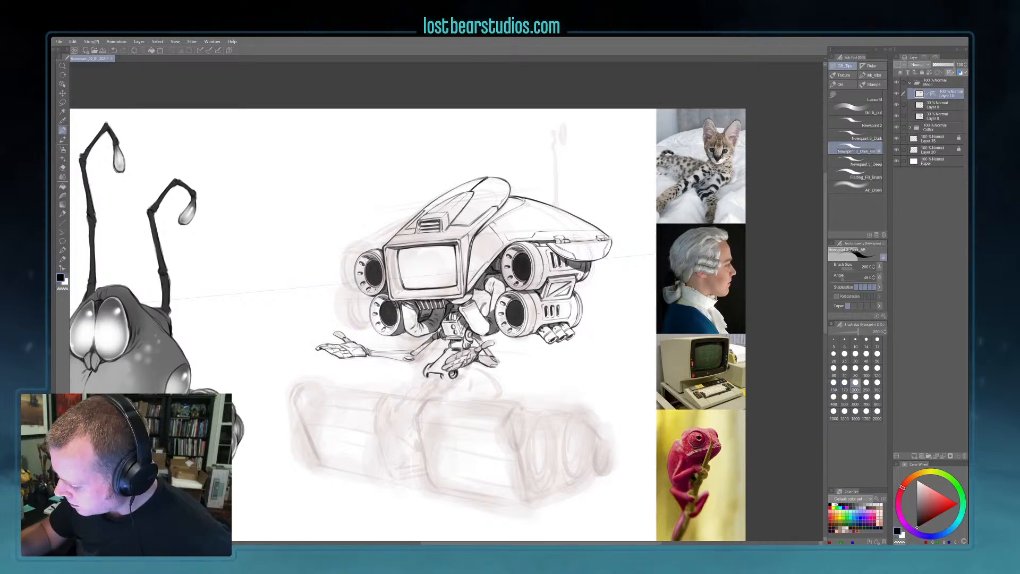
mouse_move(488, 292)
left_mouse_down()
mouse_move(474, 297)
mouse_move(486, 298)
mouse_move(484, 309)
left_mouse_up()
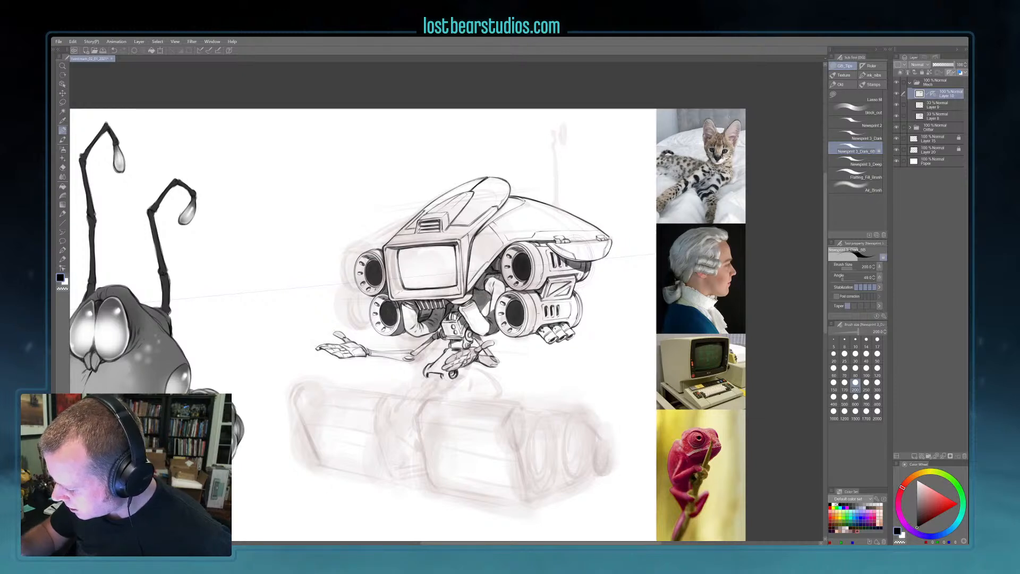
key("c")
key("bracketleft")
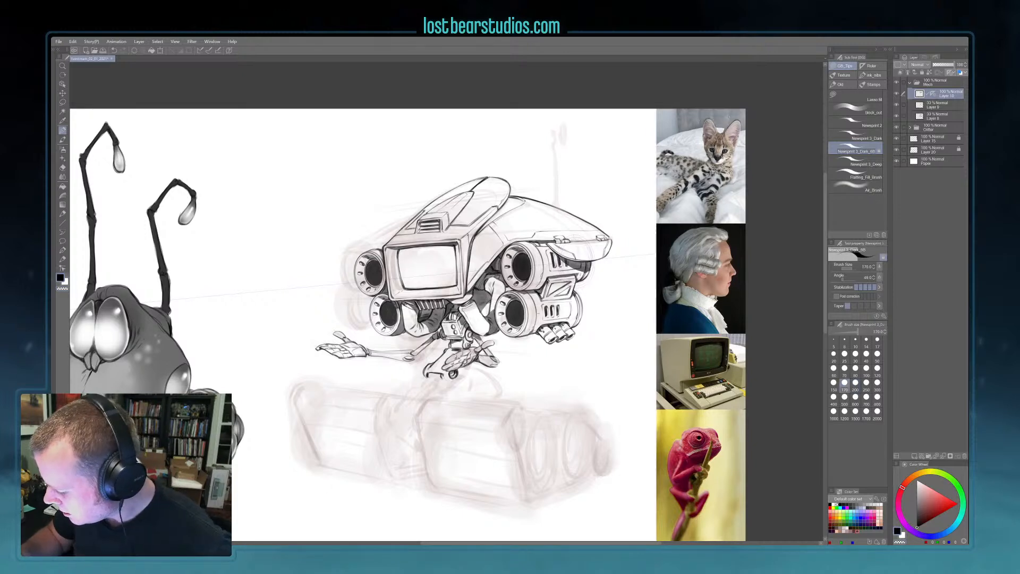
left_click_drag(481, 293, 478, 305)
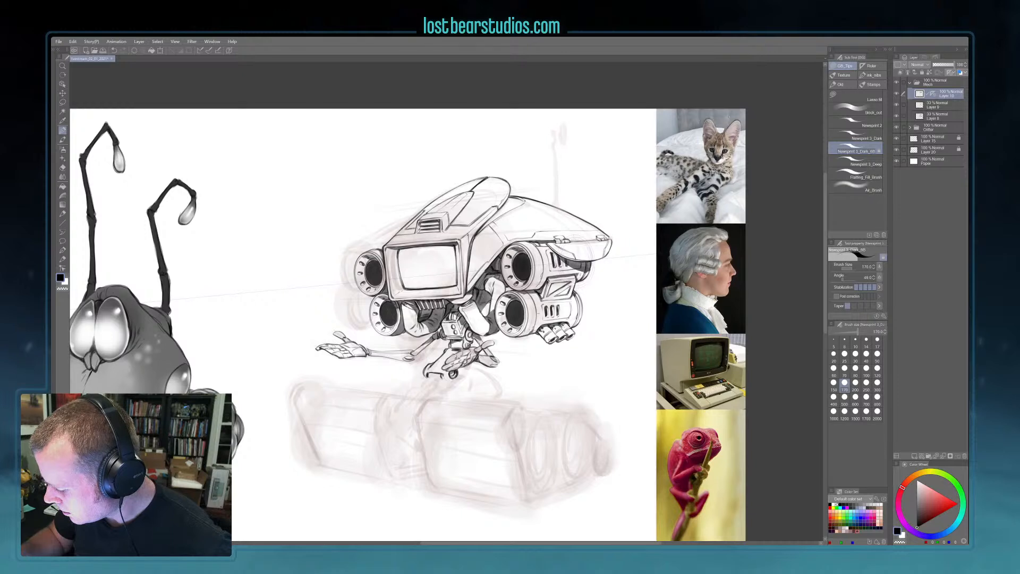
- Ink the near claw's small details at brush size 100 and darken the shoulder joint behind the curved casing at 150
key("bracketleft")
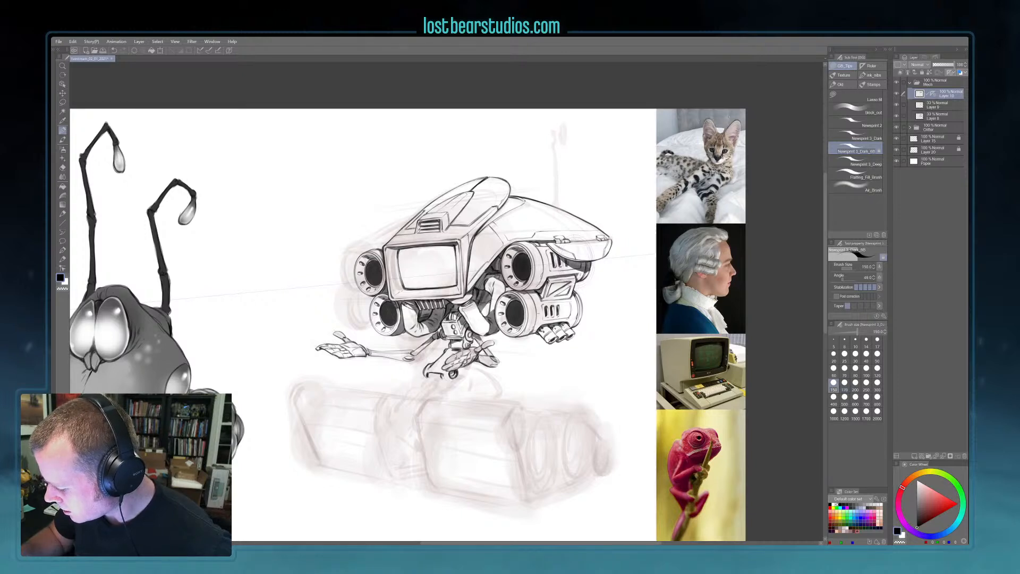
key("bracketleft")
key("bracketleft")
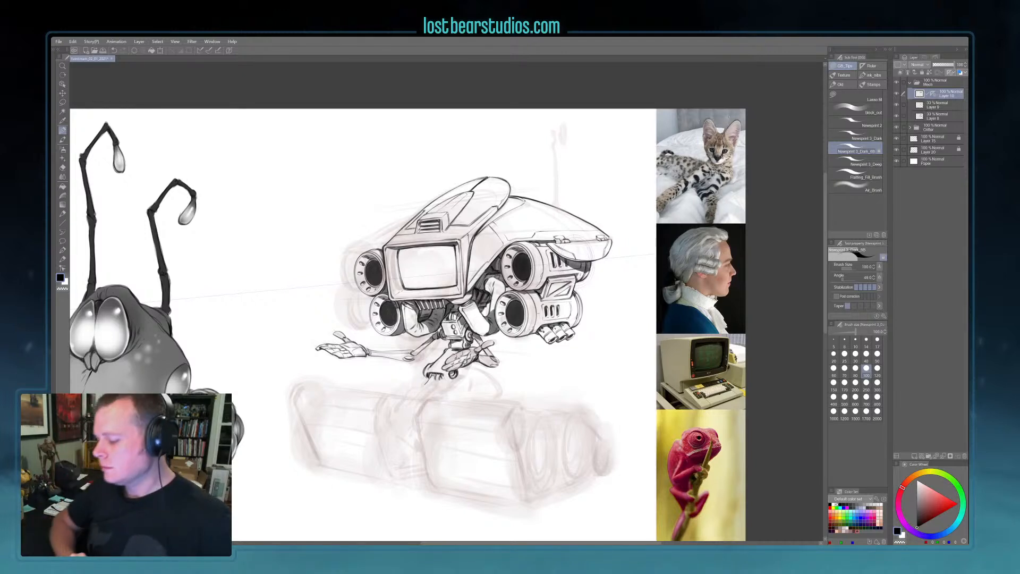
key("bracketright")
key("bracketright")
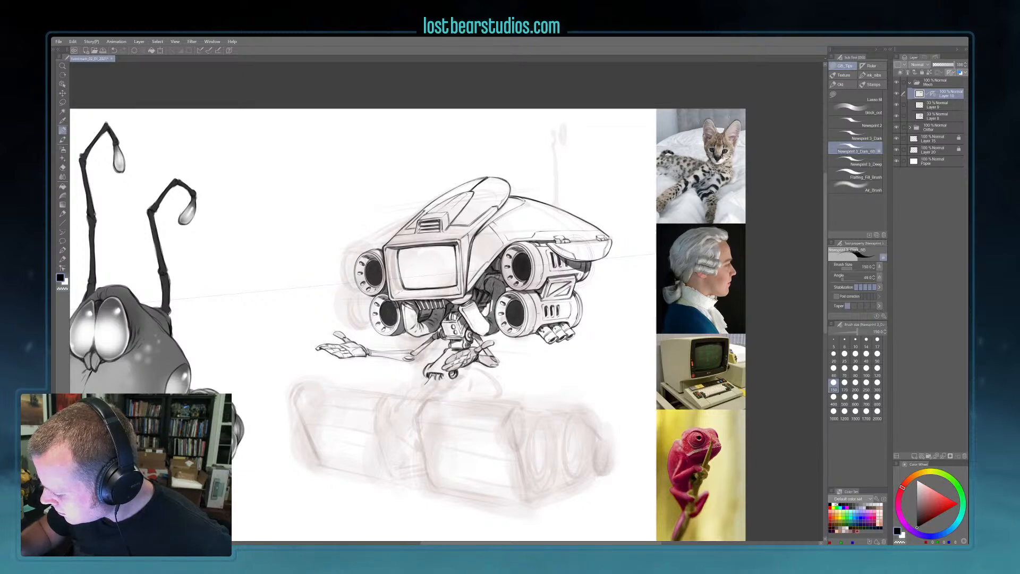
- Ink the ribbed dark gap between the canopy and rear hull and the far-side hull cover at brush size 100
key("bracketleft")
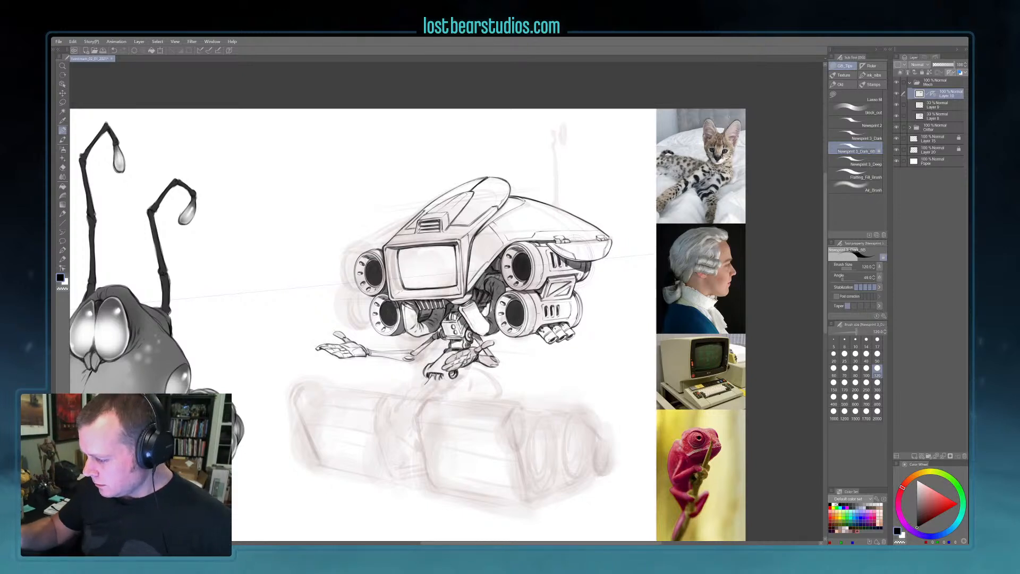
key("bracketleft")
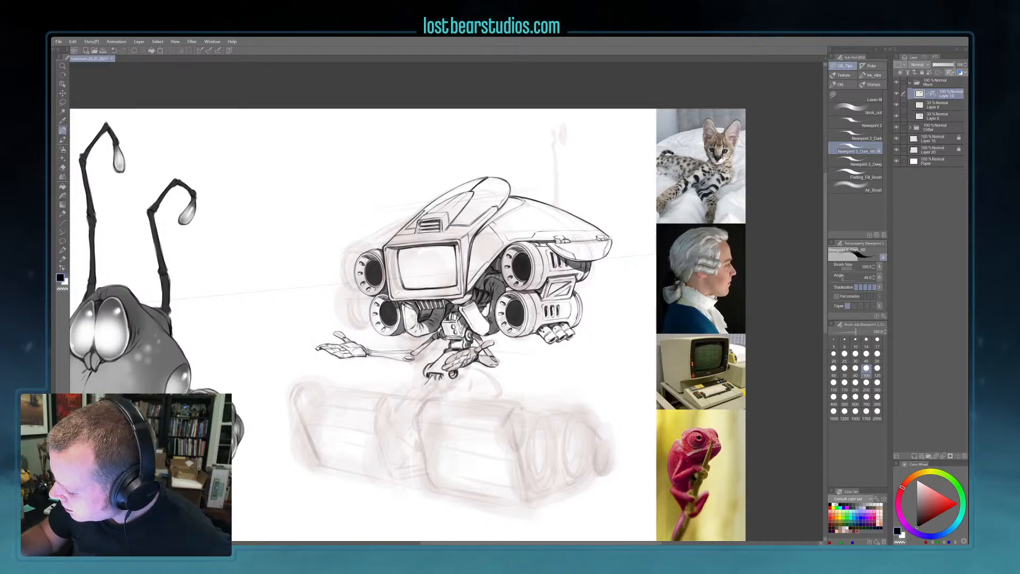
left_click_drag(480, 231, 515, 201)
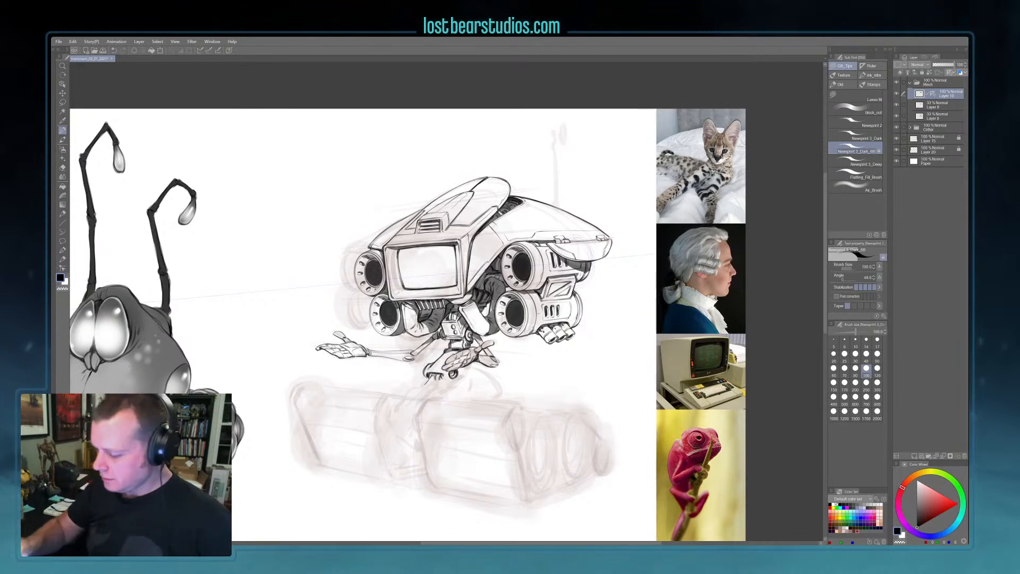
key("bracketright")
key("bracketright")
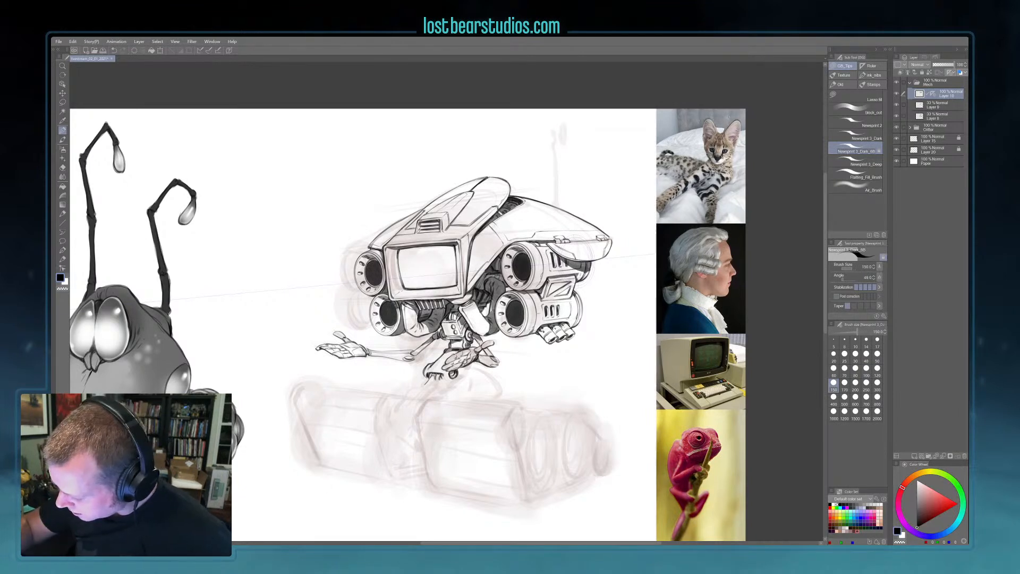
- Ink the antenna on the rear hull with its base, thin mast and small oval dish at brush size 120
key("bracketleft")
key("bracketleft")
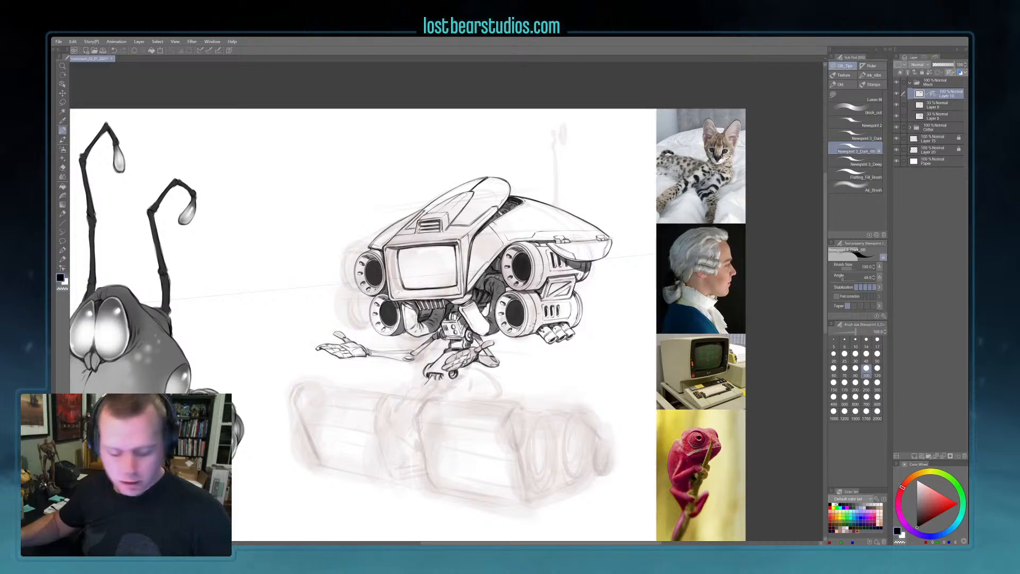
key("bracketright")
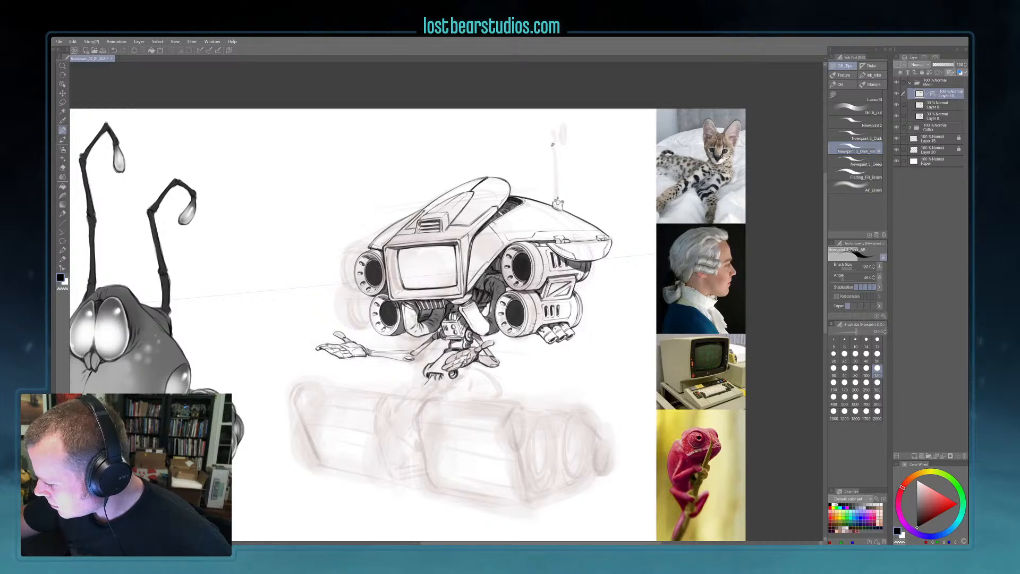
mouse_move(552, 145)
left_mouse_down()
mouse_move(558, 197)
mouse_move(554, 158)
mouse_move(556, 183)
left_mouse_up()
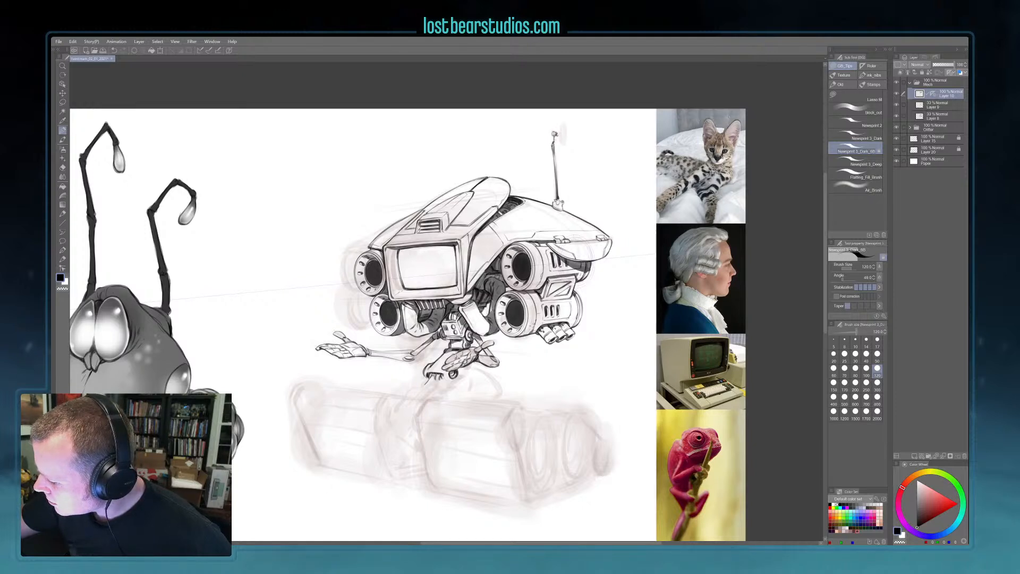
left_click_drag(563, 124, 562, 144)
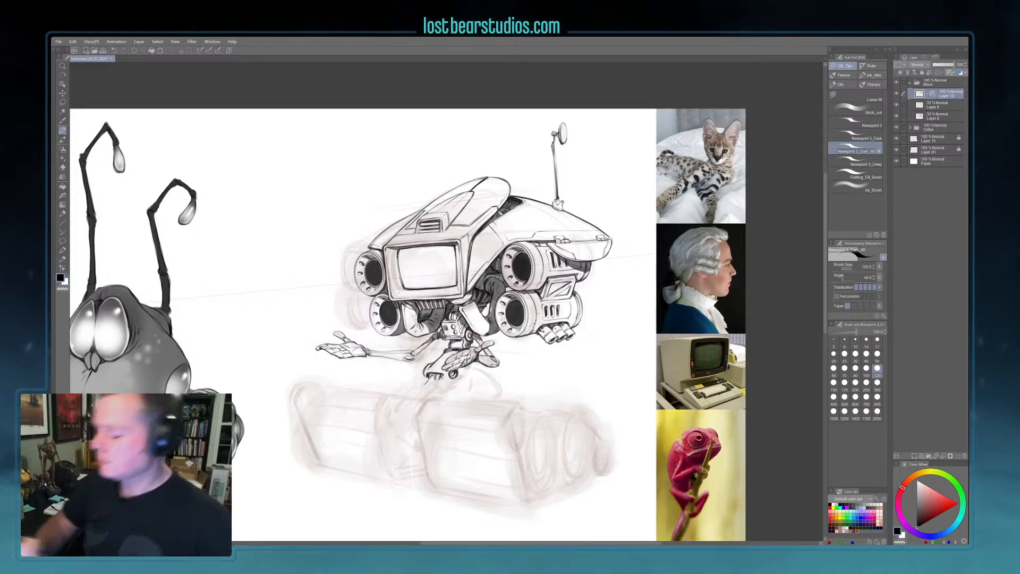
- Add a new layer and fit a concentric circle special ruler to the rough end of the nearest wheel below the robot
key("bracketleft")
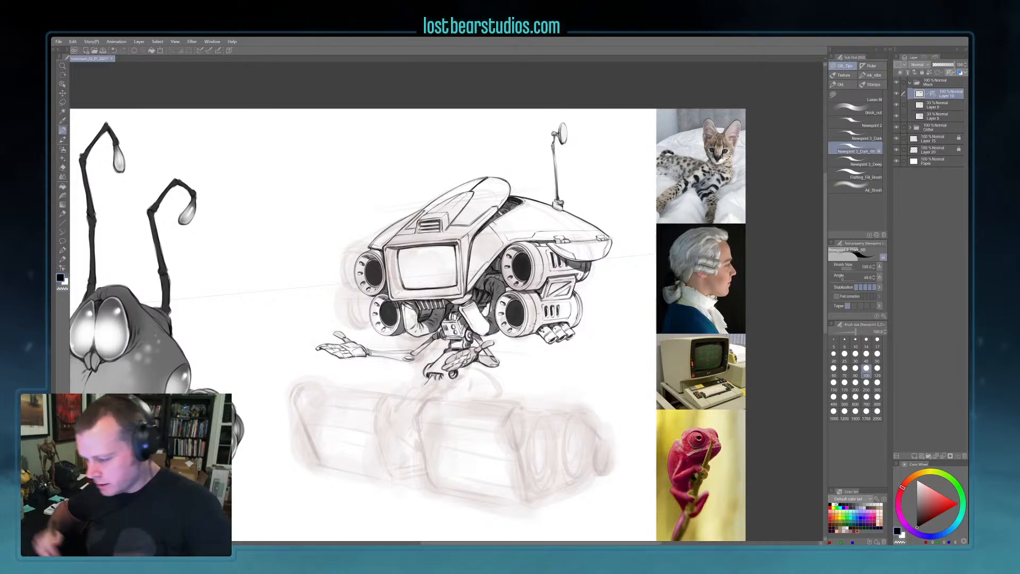
left_click_drag(407, 316, 399, 291)
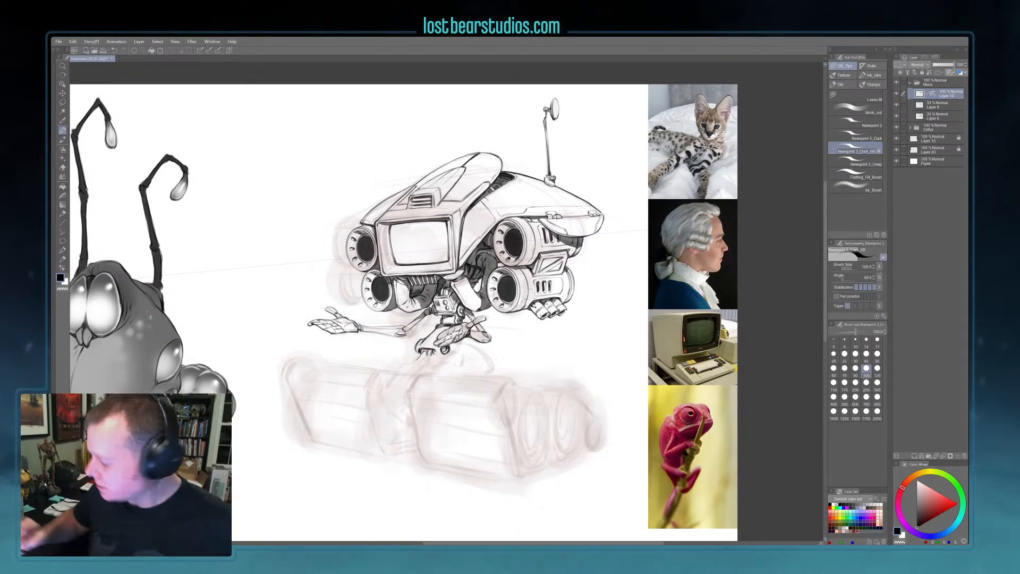
left_click(913, 455)
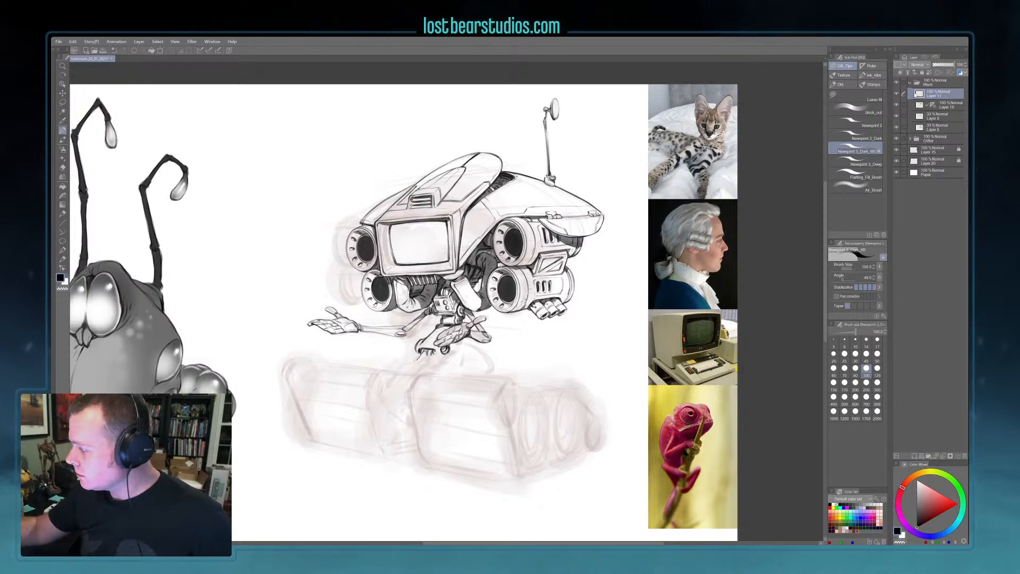
left_click(871, 65)
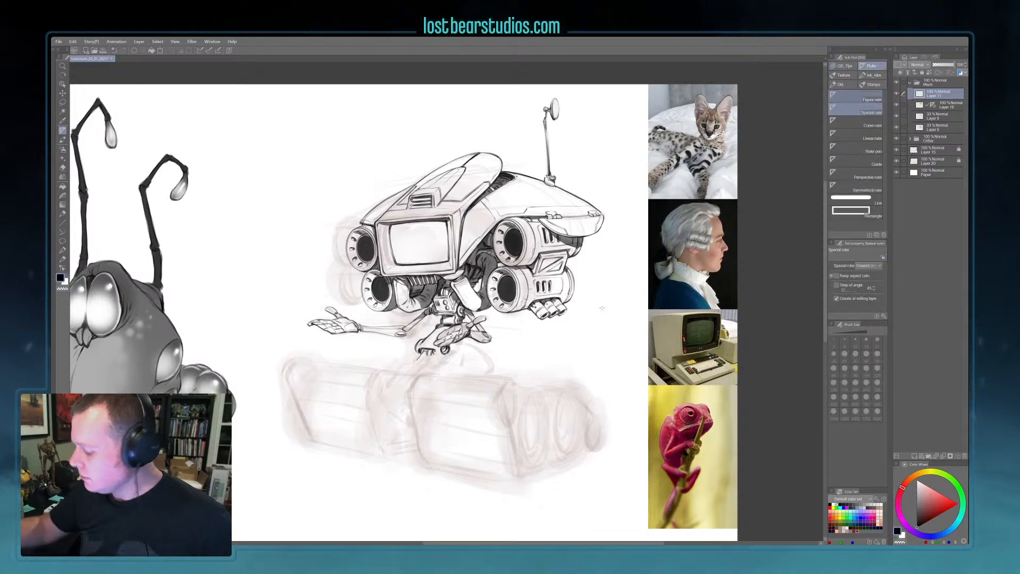
left_click_drag(548, 457, 553, 467)
scroll(594, 404, "down", 1)
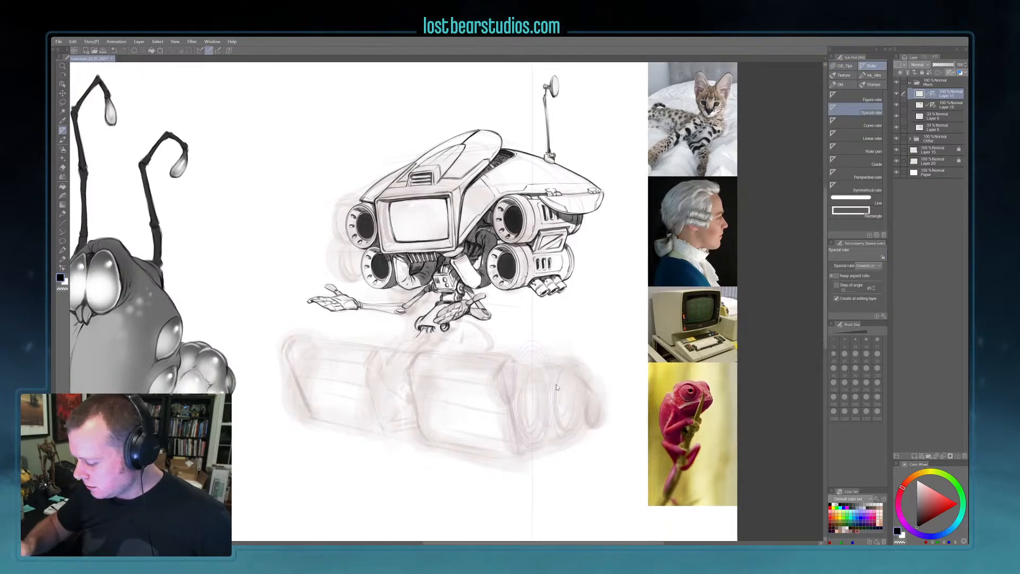
left_click_drag(536, 349, 603, 405)
mouse_move(538, 400)
left_mouse_down()
mouse_move(538, 417)
mouse_move(538, 372)
mouse_move(545, 397)
left_mouse_up()
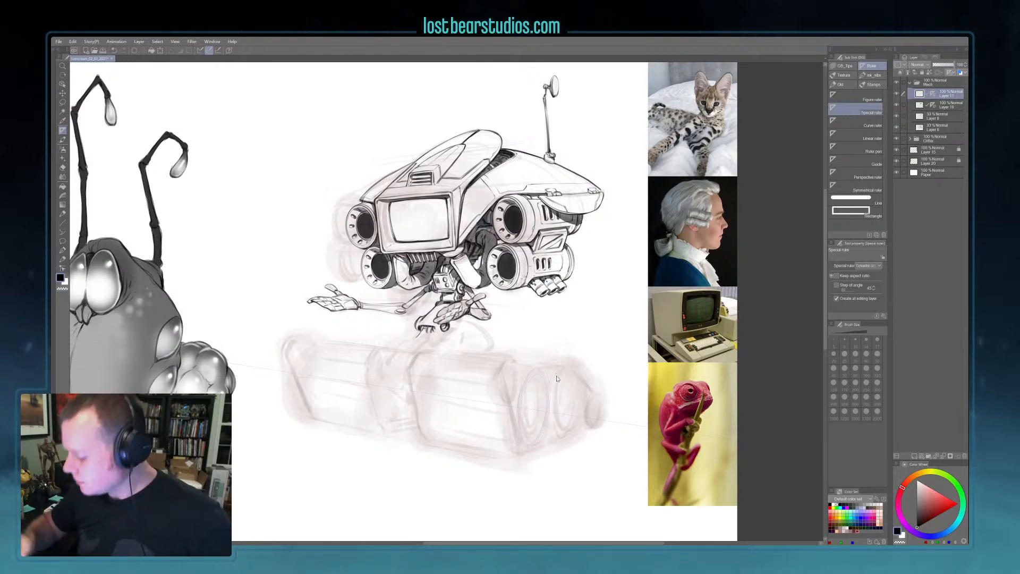
left_click_drag(519, 408, 517, 408)
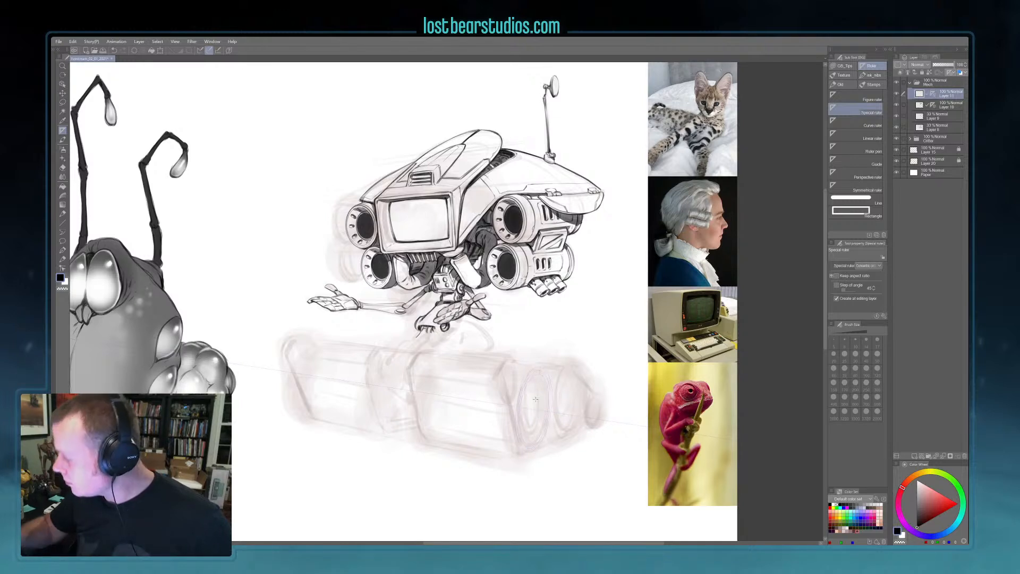
- Ink the near wheel's outer rim ellipse along the ruler at brush size 70, doubling the line for the rim edge
left_click(845, 65)
mouse_move(543, 369)
left_mouse_down()
mouse_move(549, 382)
mouse_move(535, 370)
left_mouse_up()
left_click(535, 412, "ctrl")
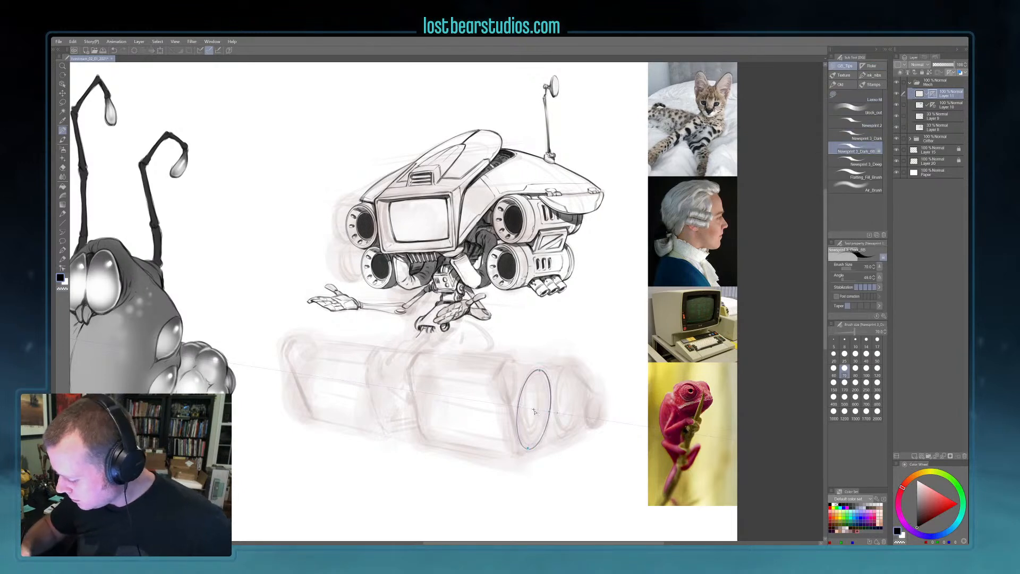
mouse_move(541, 370)
left_mouse_down()
mouse_move(525, 390)
mouse_move(537, 444)
mouse_move(550, 413)
left_mouse_up()
mouse_move(548, 377)
left_mouse_down()
mouse_move(547, 433)
mouse_move(526, 378)
mouse_move(547, 376)
left_mouse_up()
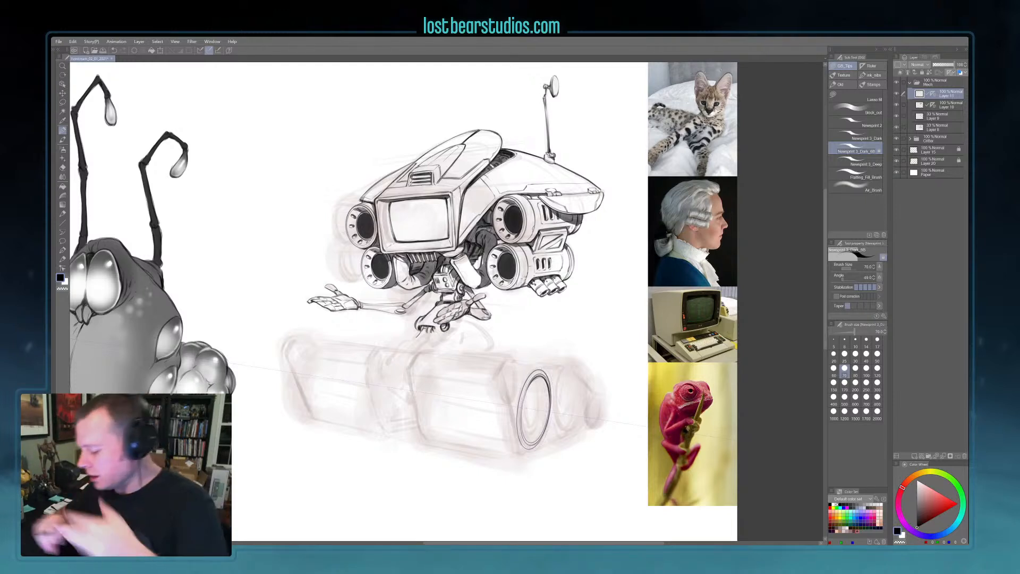
- Resize and shift the concentric ruler inward and ink the inner rings of the near wheel's face
left_click(535, 409, "ctrl")
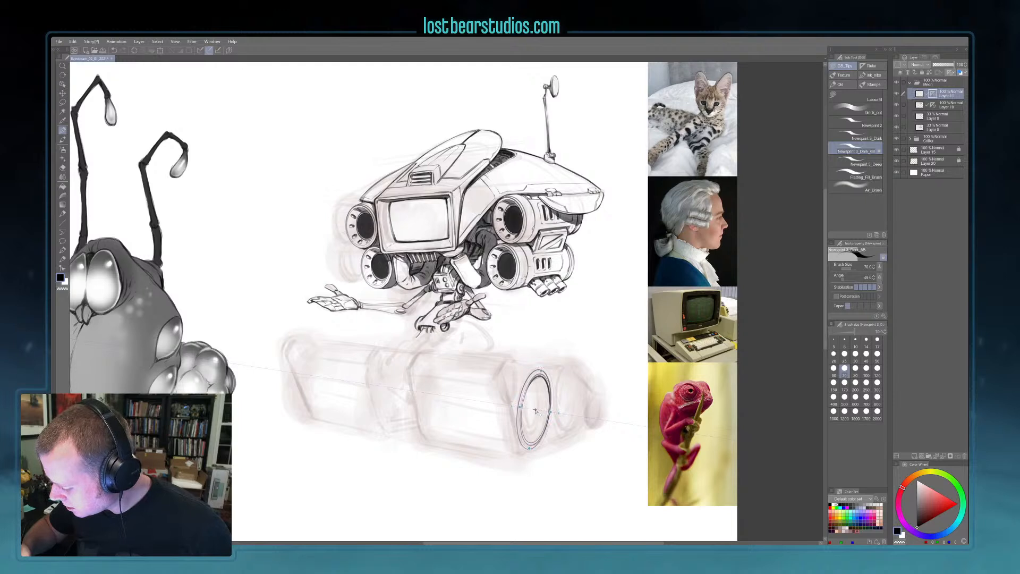
mouse_move(539, 379)
left_mouse_down()
mouse_move(544, 423)
mouse_move(530, 438)
left_mouse_up()
left_click(534, 410, "ctrl")
left_click_drag(536, 380, 544, 403)
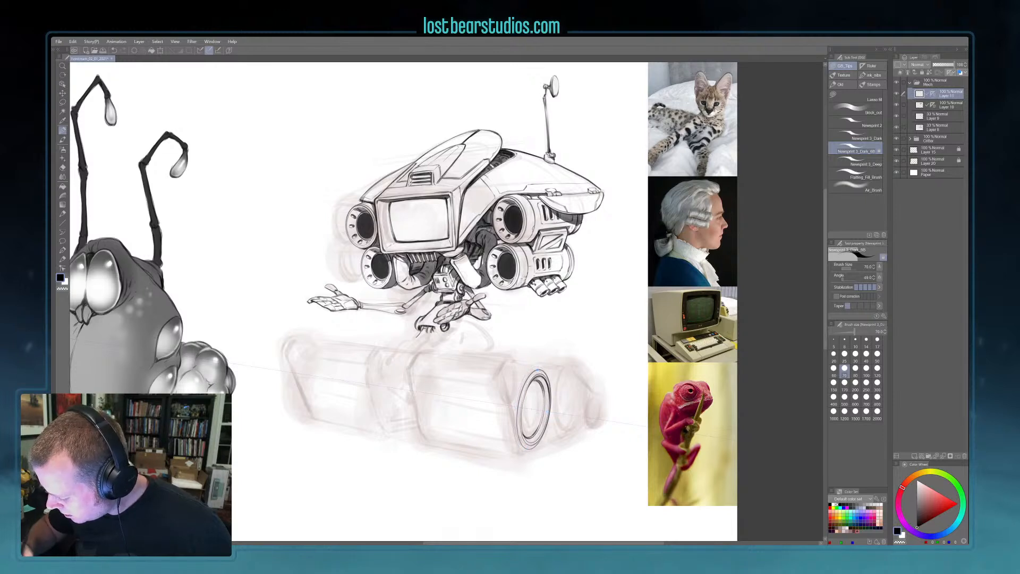
left_click_drag(541, 401, 523, 391)
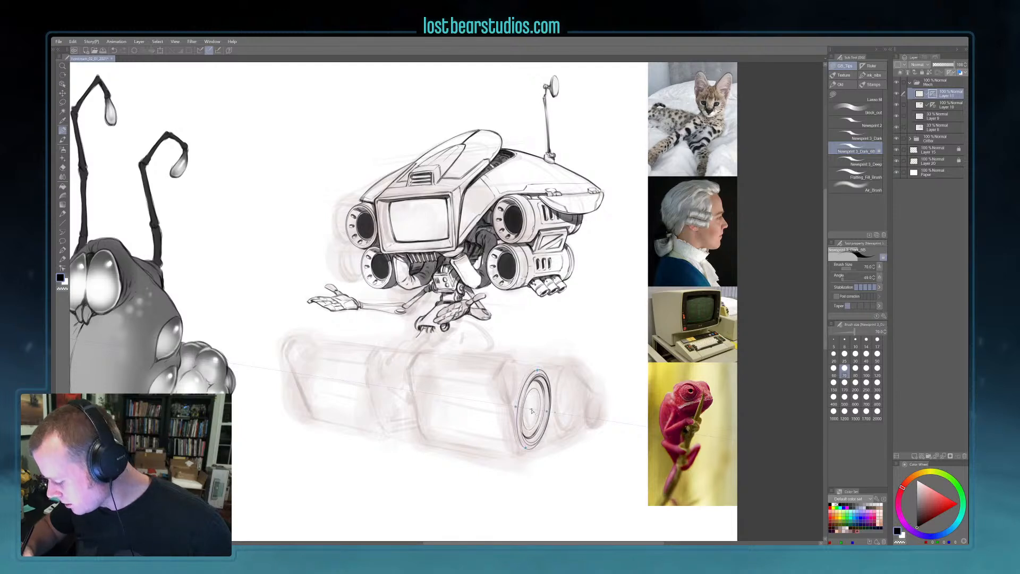
left_click_drag(529, 411, 536, 372)
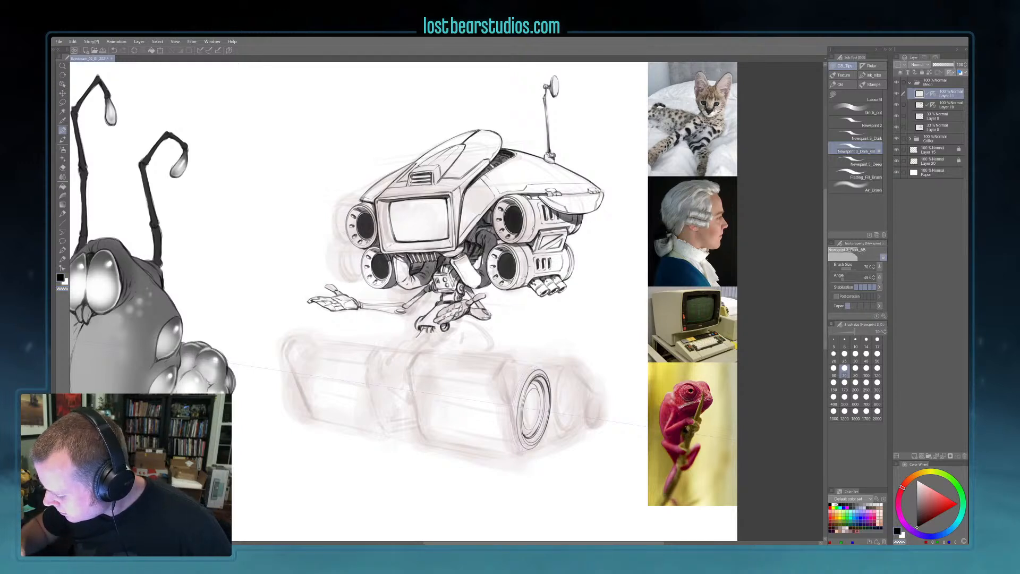
- Draw the small hub details freehand and ink small concentric hub circles with ruler snapping at the near wheel's center
key("c")
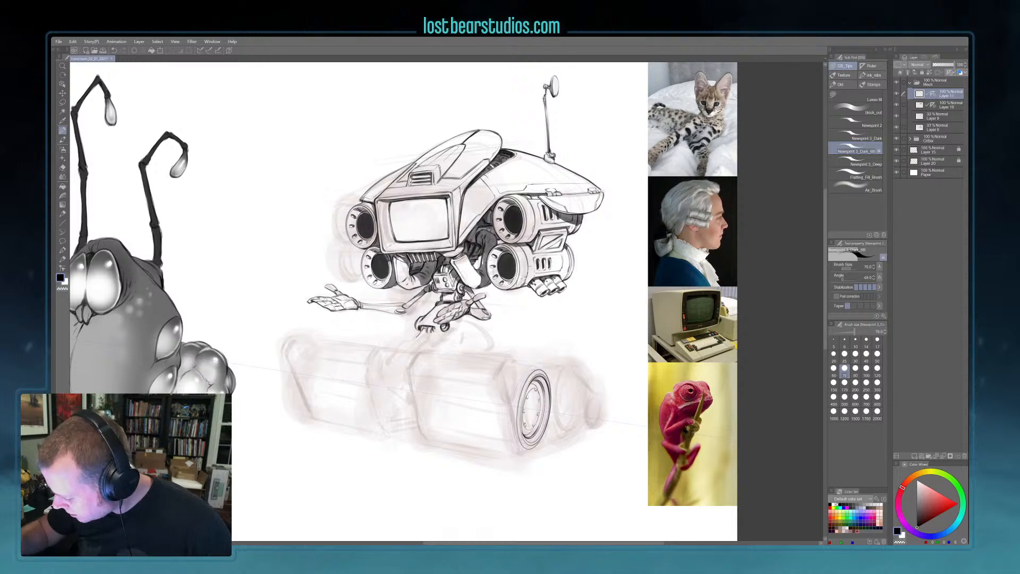
left_click(545, 399, "ctrl")
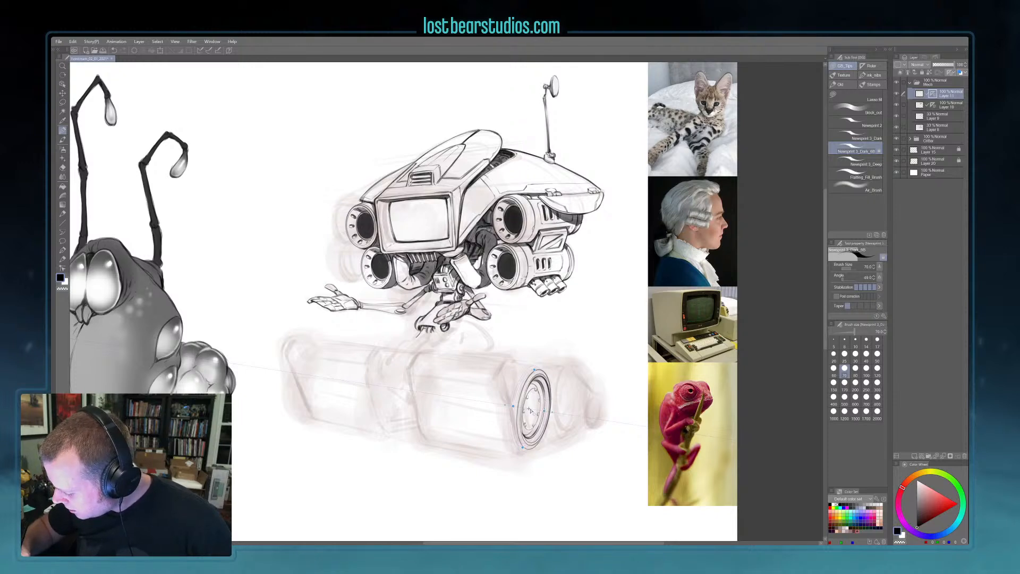
left_click(919, 94)
left_click(209, 51)
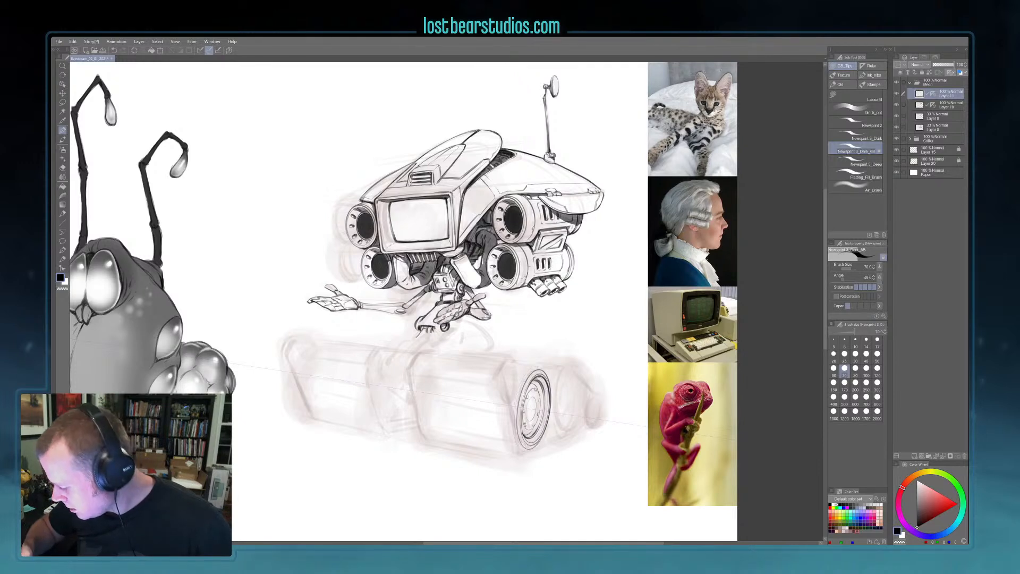
left_click(532, 410, "ctrl")
left_click(532, 410)
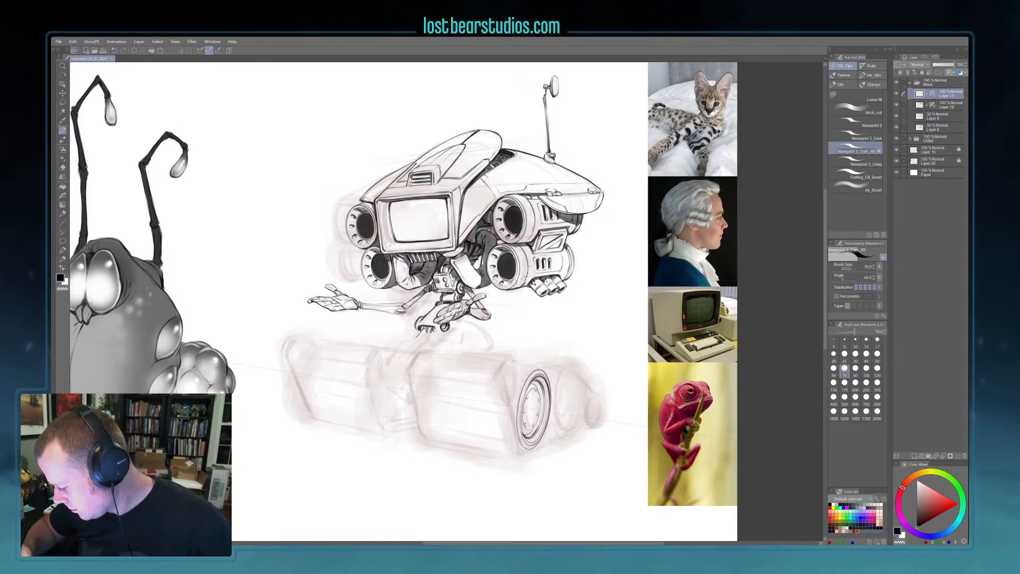
left_click_drag(526, 408, 538, 396)
left_click(533, 410, "ctrl")
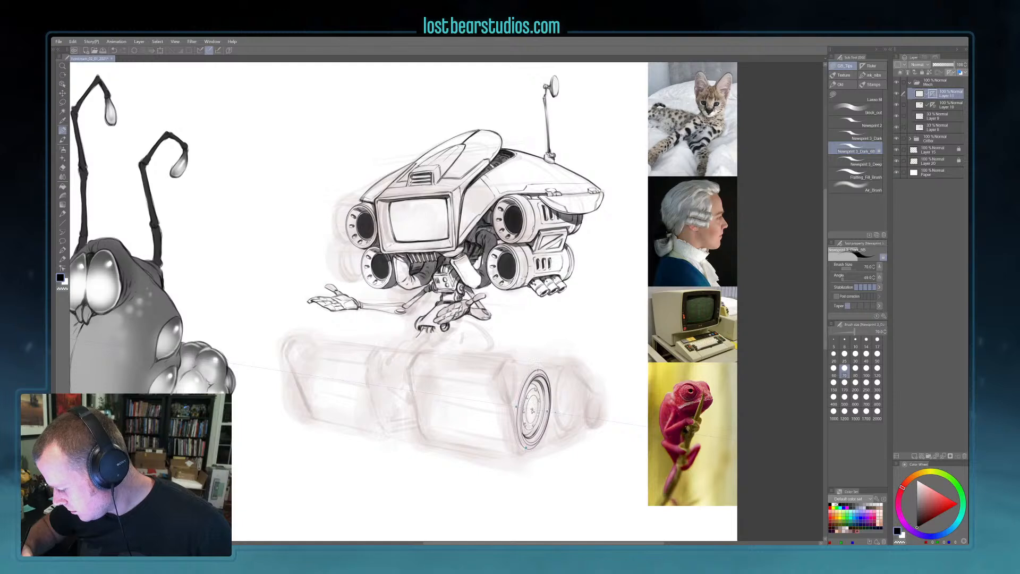
left_click(531, 410)
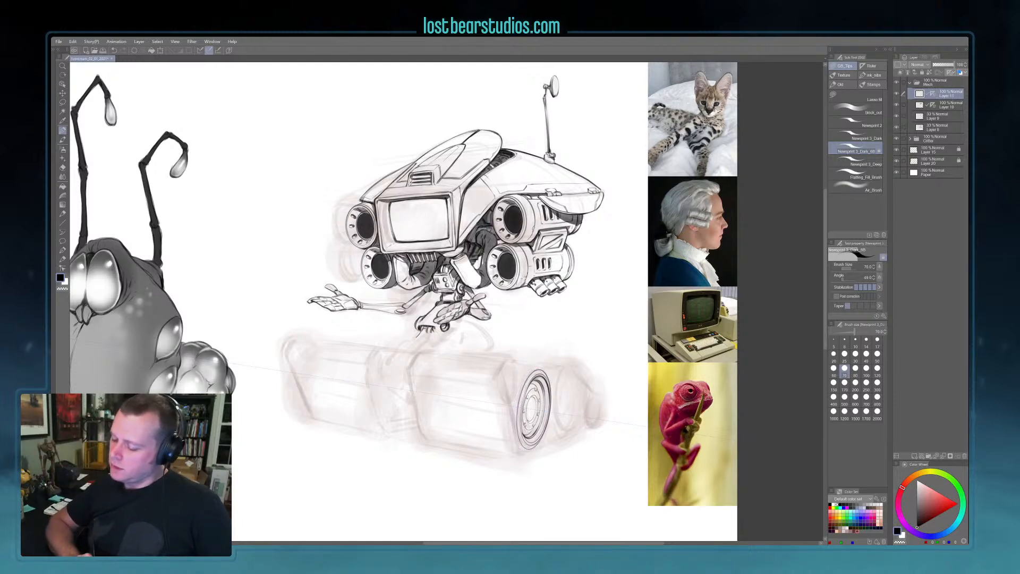
- Offset the concentric ruler behind the near wheel and ink the curved tread edges that give the tire its thickness
left_click(529, 409, "ctrl")
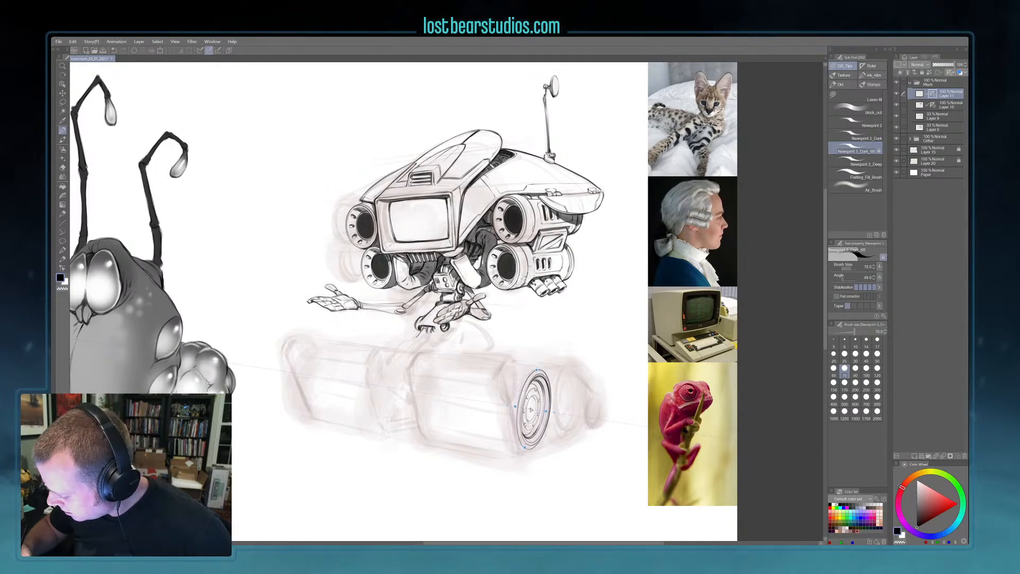
left_click(529, 410)
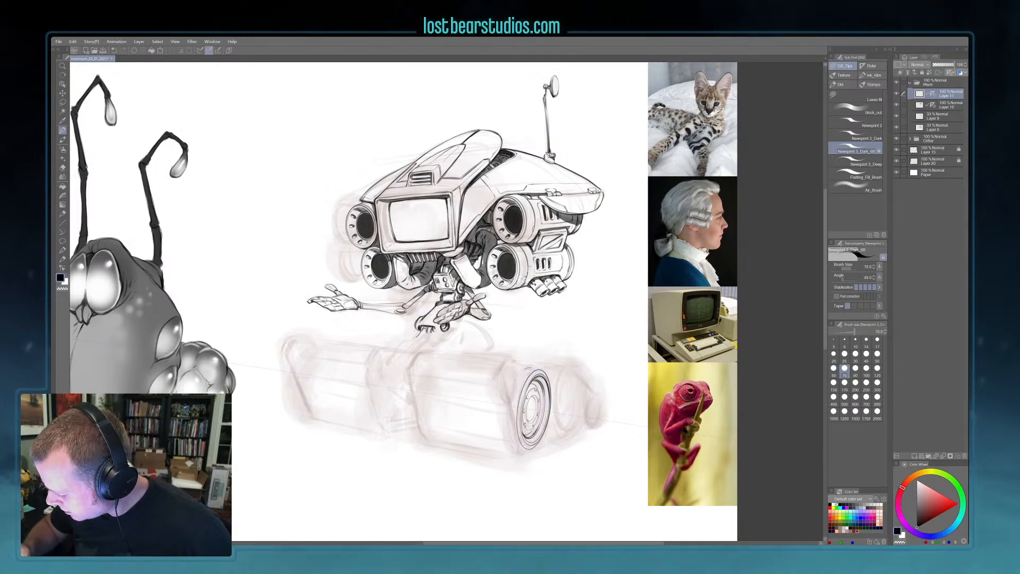
left_click_drag(534, 367, 519, 375)
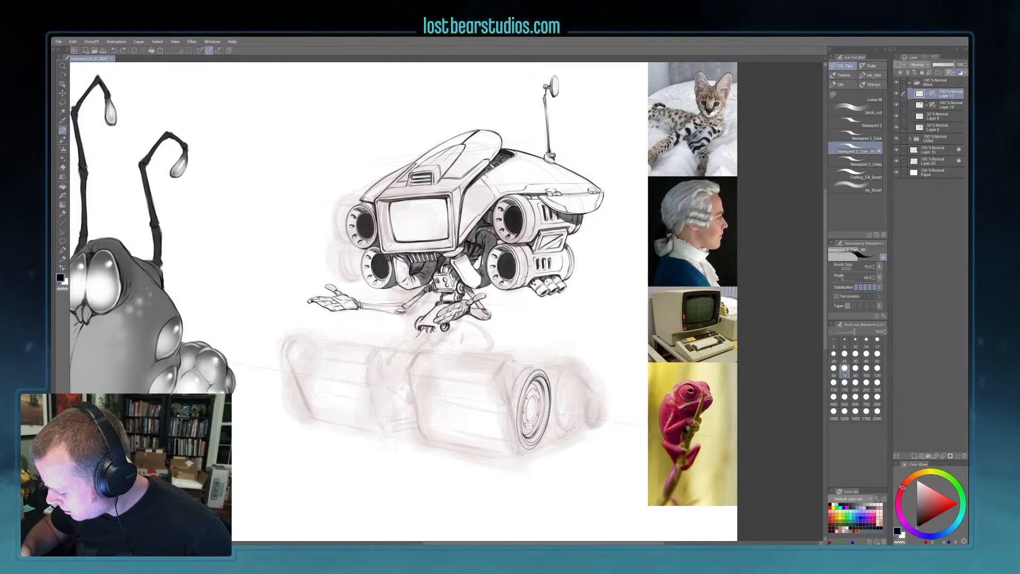
left_click(524, 411)
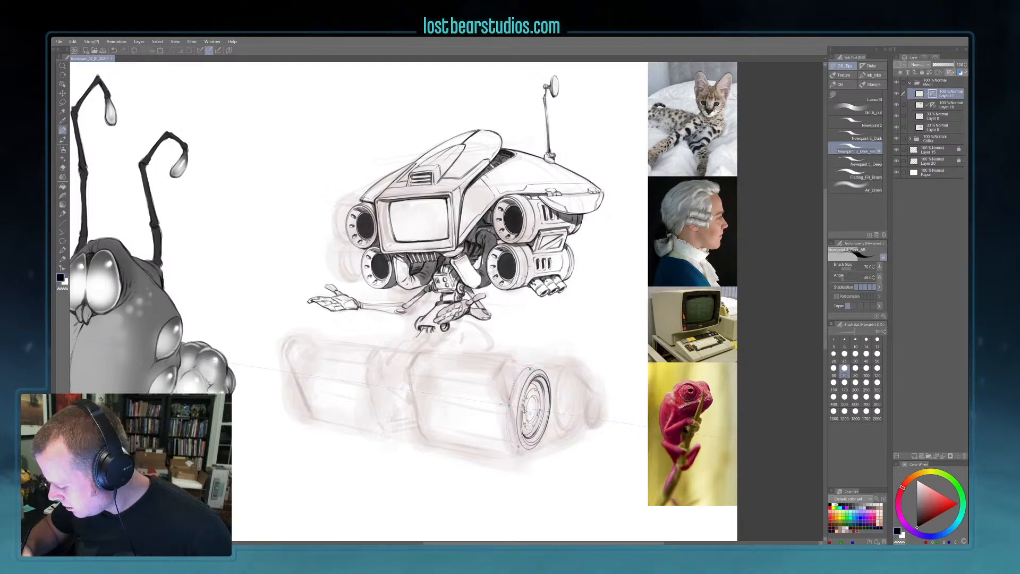
left_click_drag(528, 366, 514, 381)
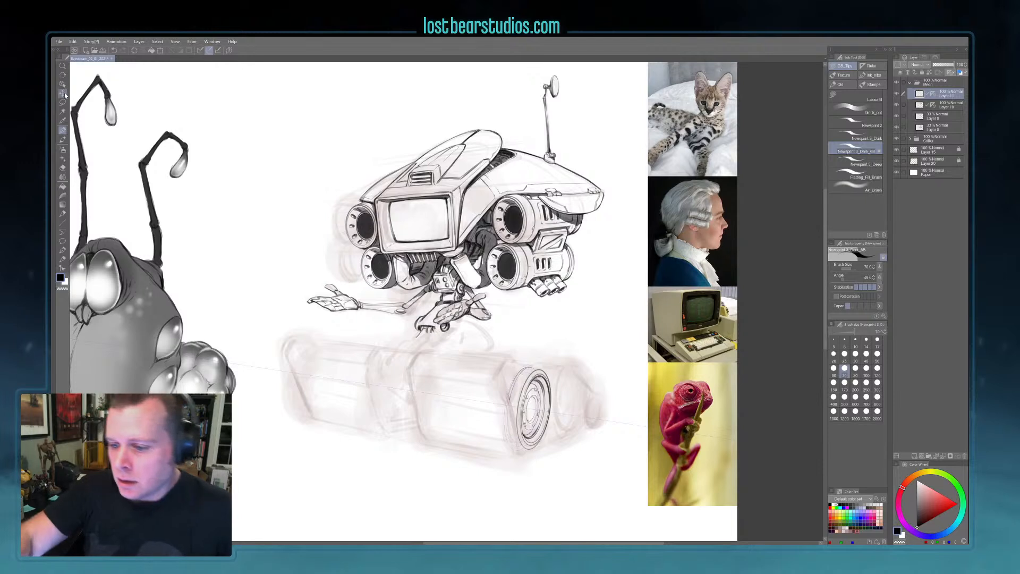
- Lasso the finished wheel, copy it onto its own layer, and place it slightly smaller beside the first as the second wheel
key("m")
left_click_drag(548, 341, 544, 335)
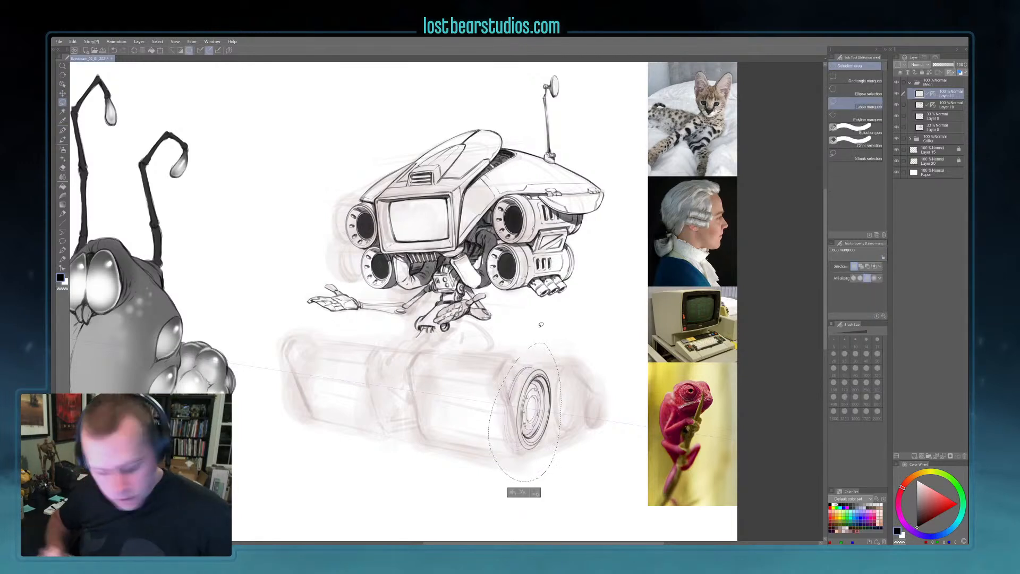
key("ctrl+d")
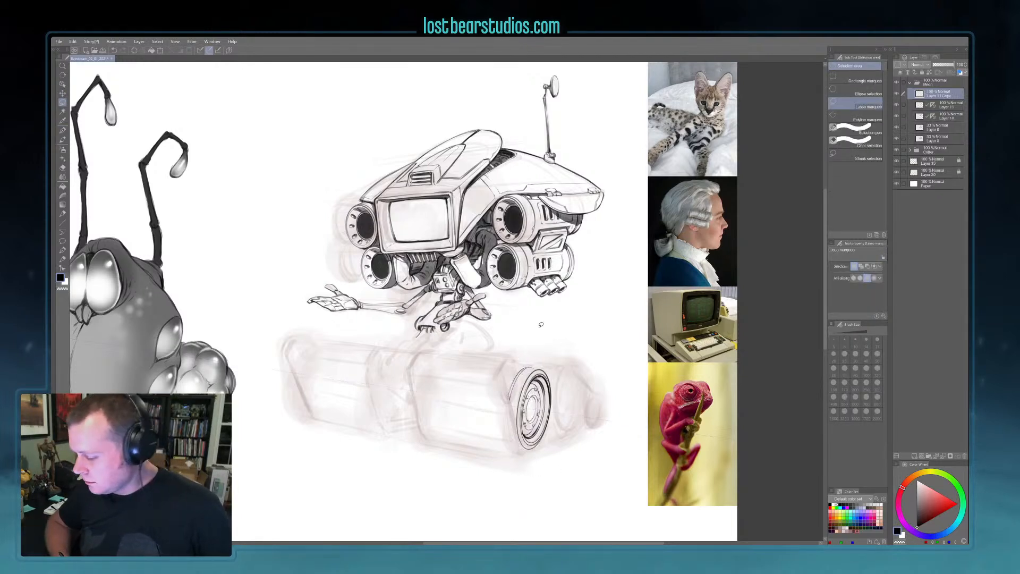
left_click(62, 94)
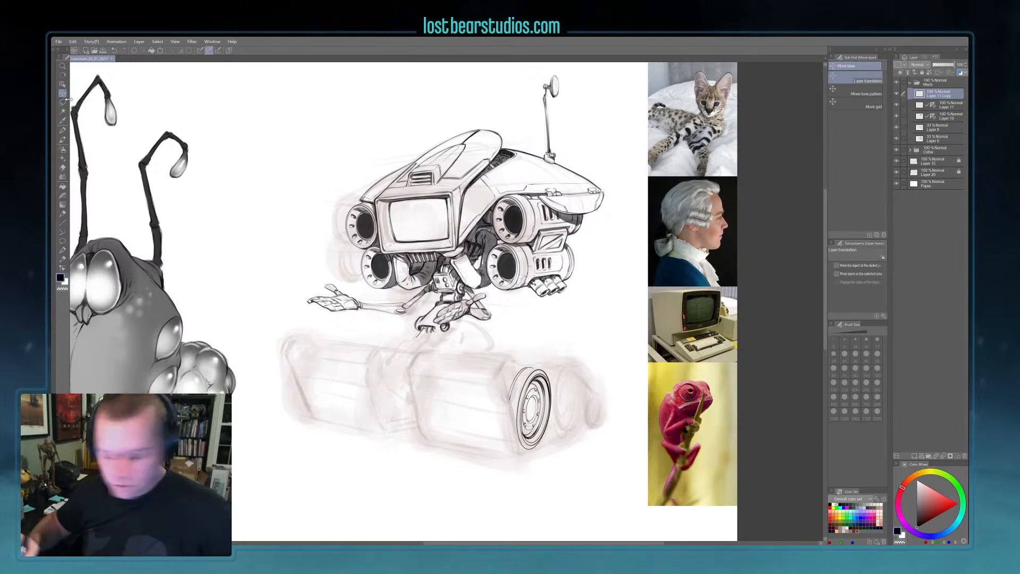
key("ctrl+t")
left_click_drag(529, 409, 559, 398)
left_click_drag(581, 361, 578, 366)
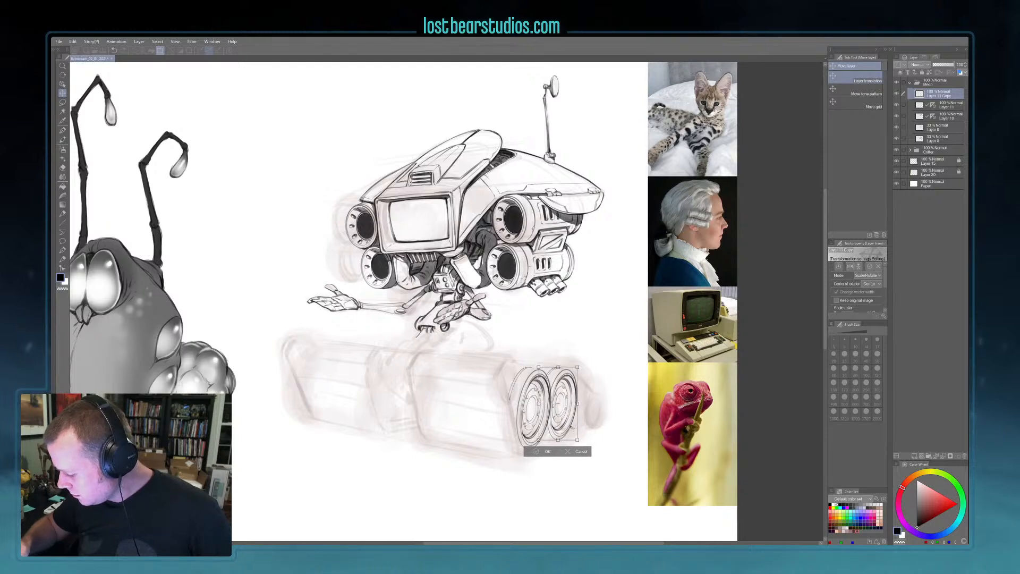
key("Return")
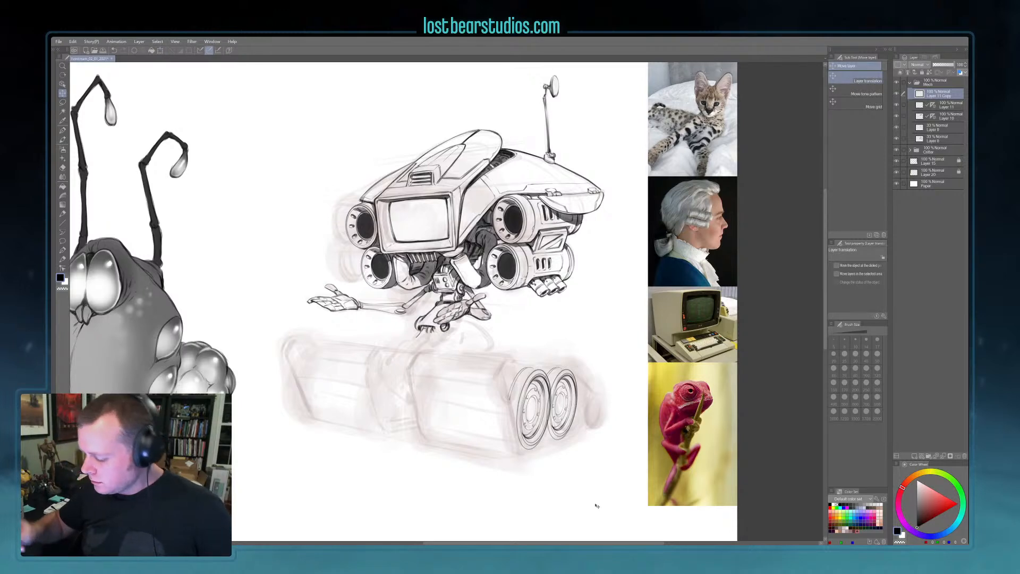
left_click_drag(593, 440, 595, 439)
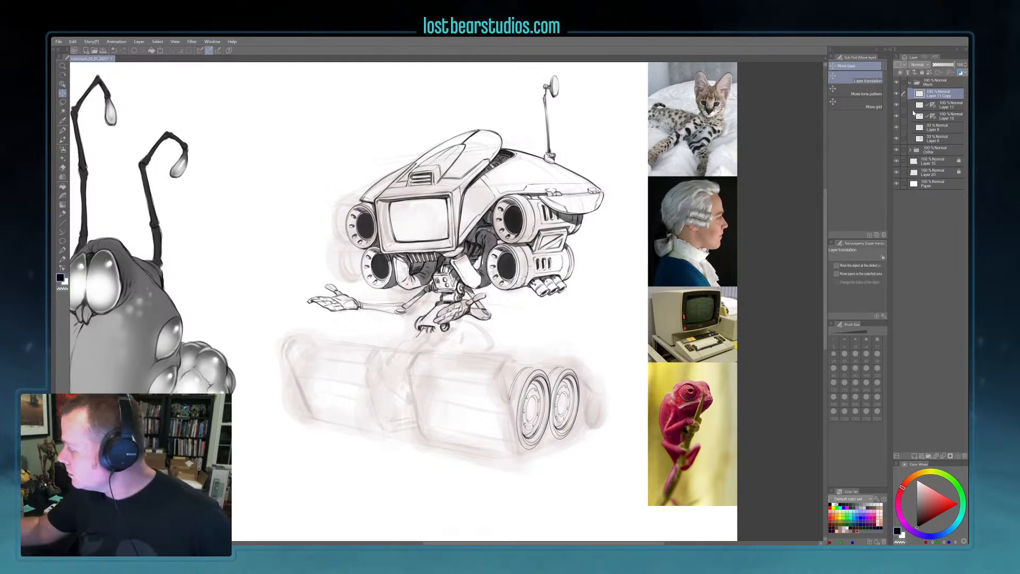
- Duplicate the second wheel onto another layer, move it to the end of the other rough cylinder, and scale it to fit
key("ctrl+c")
key("ctrl+v")
left_click_drag(608, 460, 475, 449)
left_click_drag(492, 487, 499, 485)
key("ctrl+t")
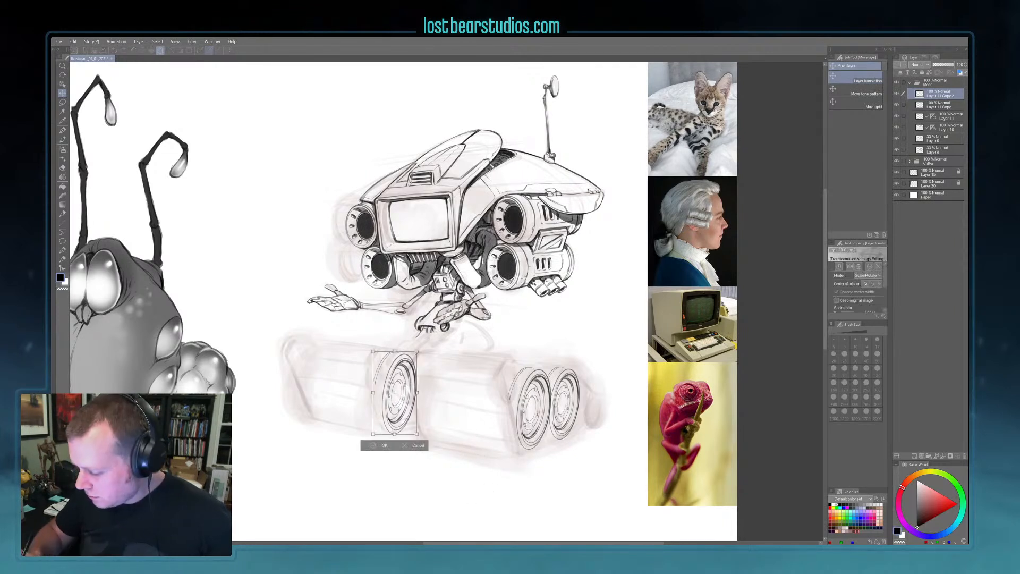
left_click_drag(424, 347, 421, 344)
key("Return")
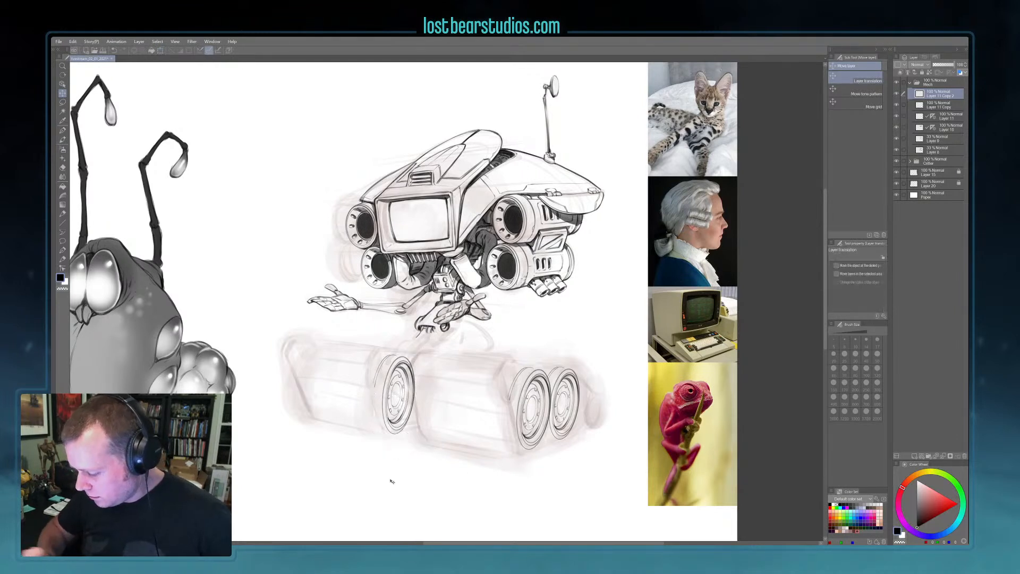
key("ctrl+t")
left_click_drag(414, 434, 399, 420)
key("Return")
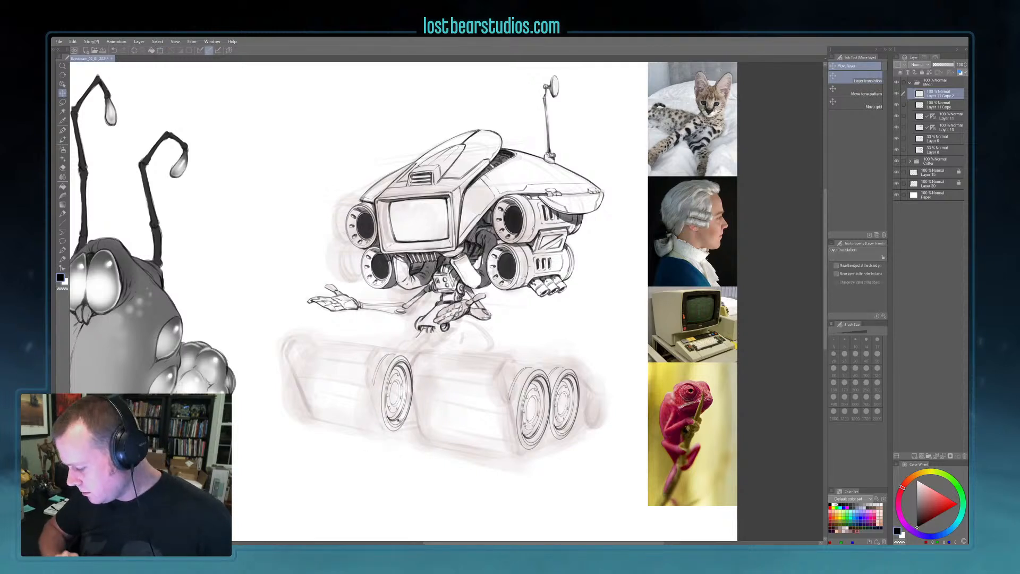
- Add a new layer above the near wheel's layer and move the concentric ruler up over the rough small circle beside that wheel
left_click(947, 117)
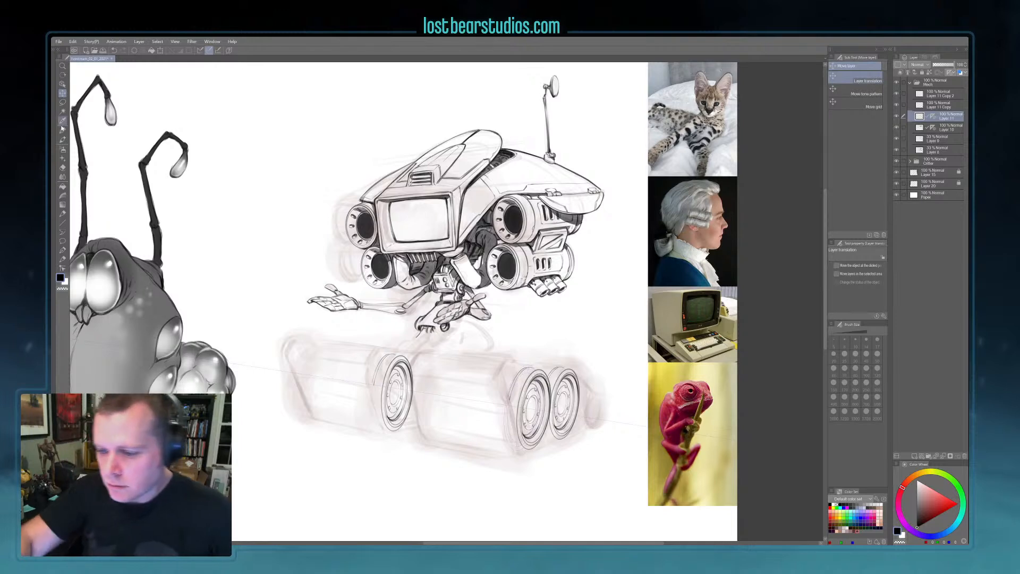
key("b")
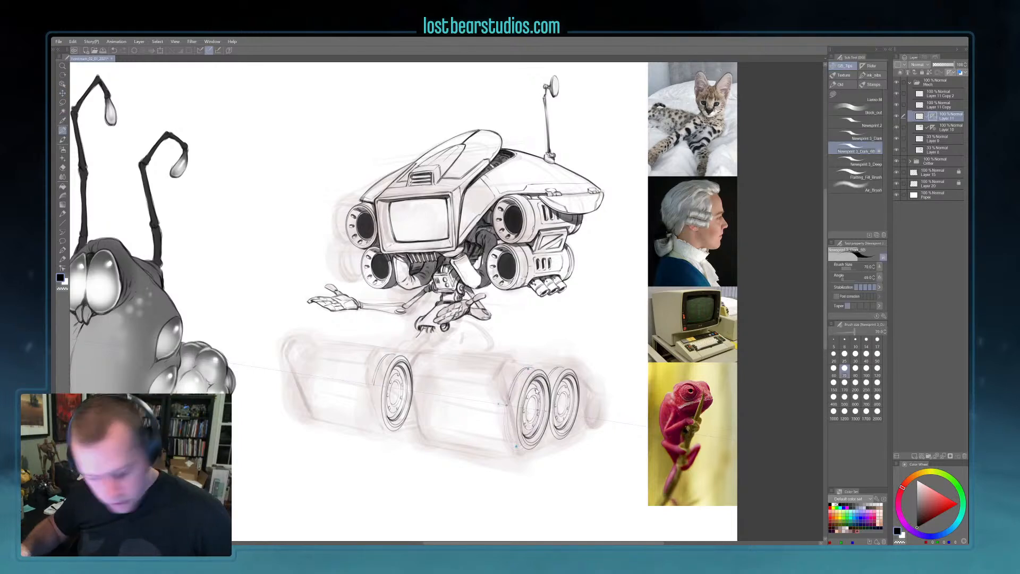
left_click(914, 455)
left_click_drag(540, 386, 528, 356)
left_click(919, 116)
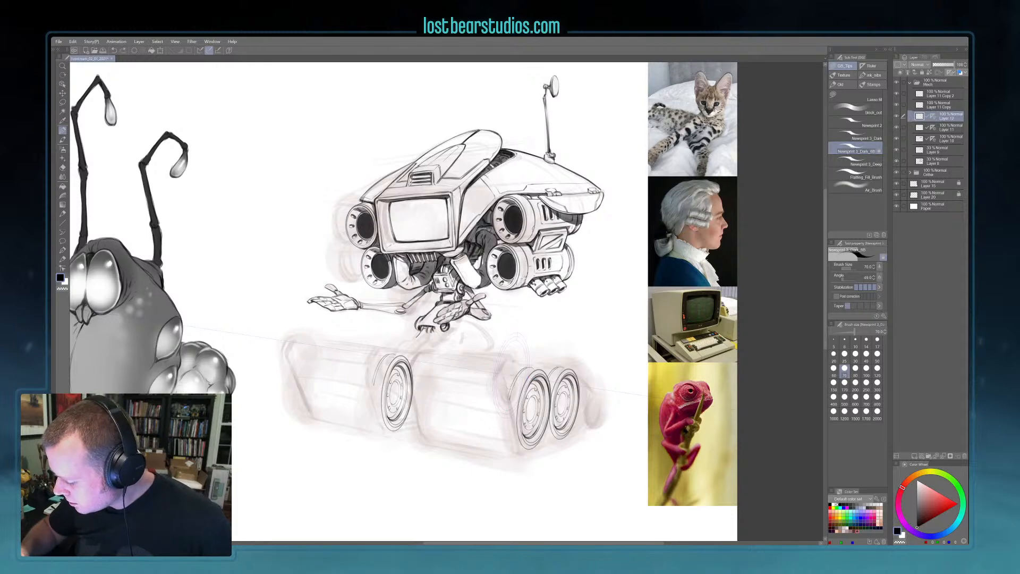
left_click(527, 377, "ctrl")
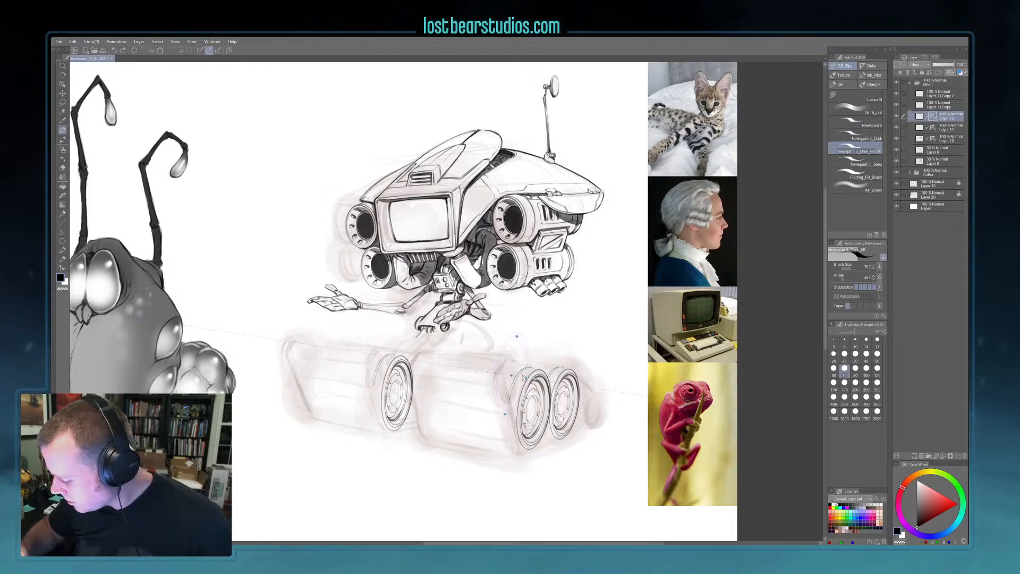
left_click(919, 116)
- Adjust the concentric ruler and ink the small upper wheel's nested ellipses, undoing and redrawing the outer one until it fits the sketch
left_click_drag(523, 354, 508, 398)
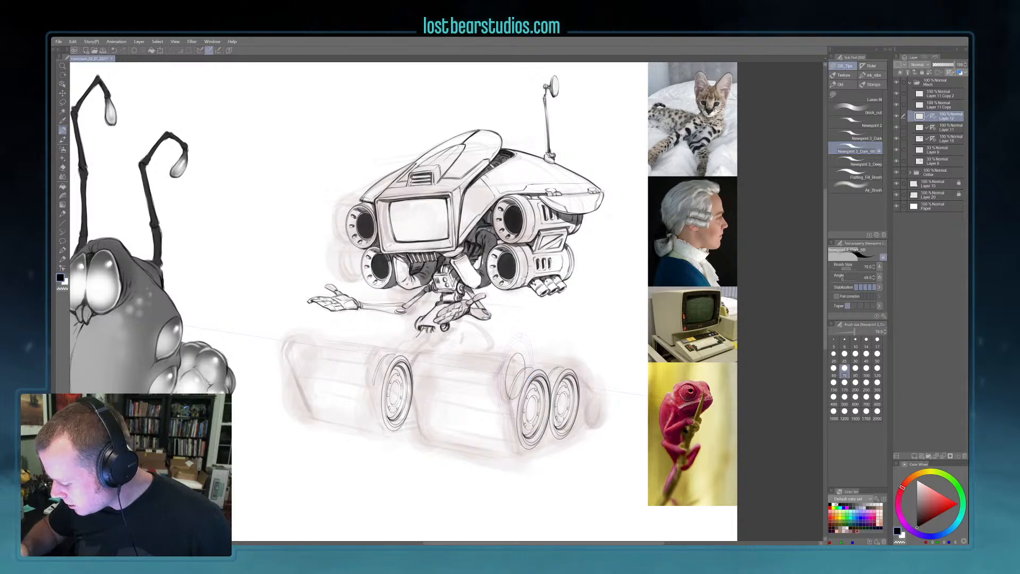
key("ctrl+z")
left_click(533, 362, "ctrl")
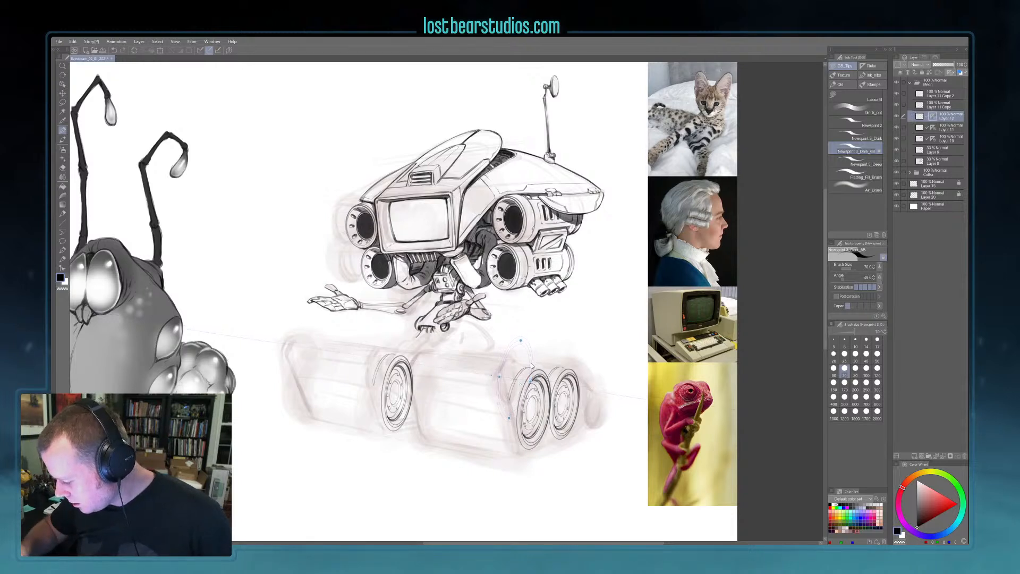
left_click_drag(521, 368, 506, 399)
key("ctrl+z")
left_click_drag(522, 357, 508, 399)
left_click(516, 381, "ctrl")
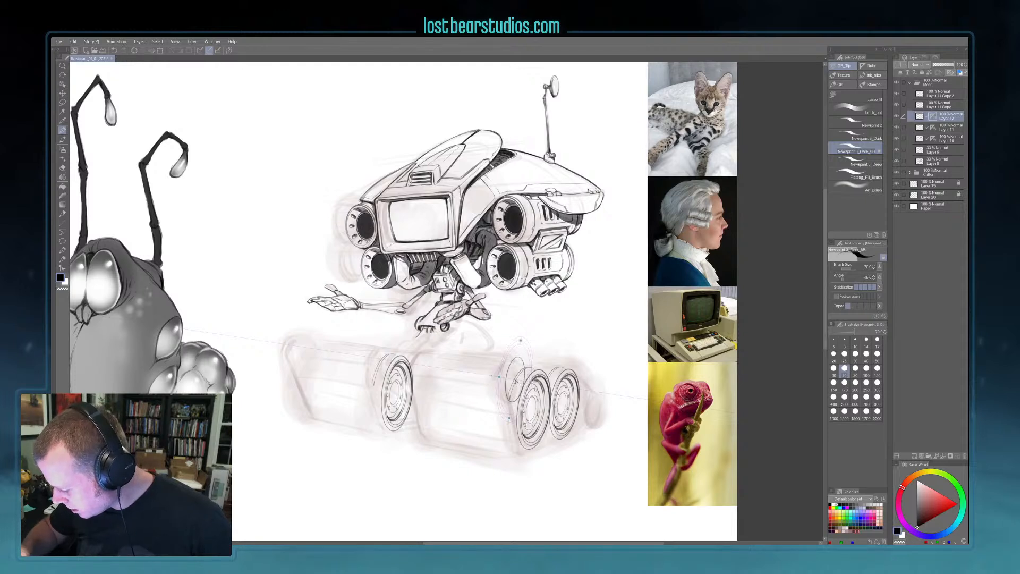
left_click_drag(523, 363, 508, 398)
mouse_move(523, 363)
left_mouse_down()
mouse_move(511, 388)
mouse_move(518, 361)
left_mouse_up()
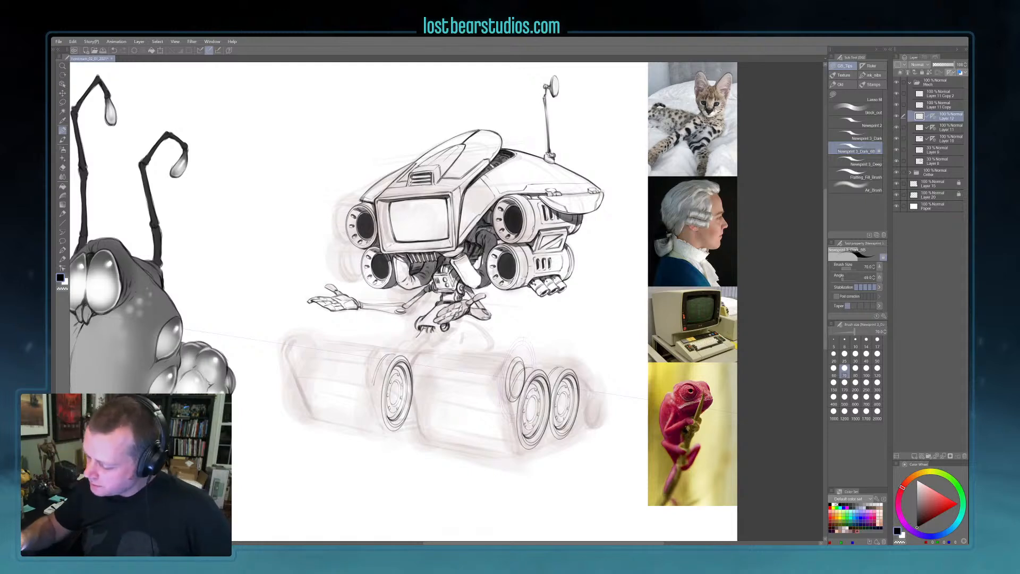
left_click(518, 381, "ctrl")
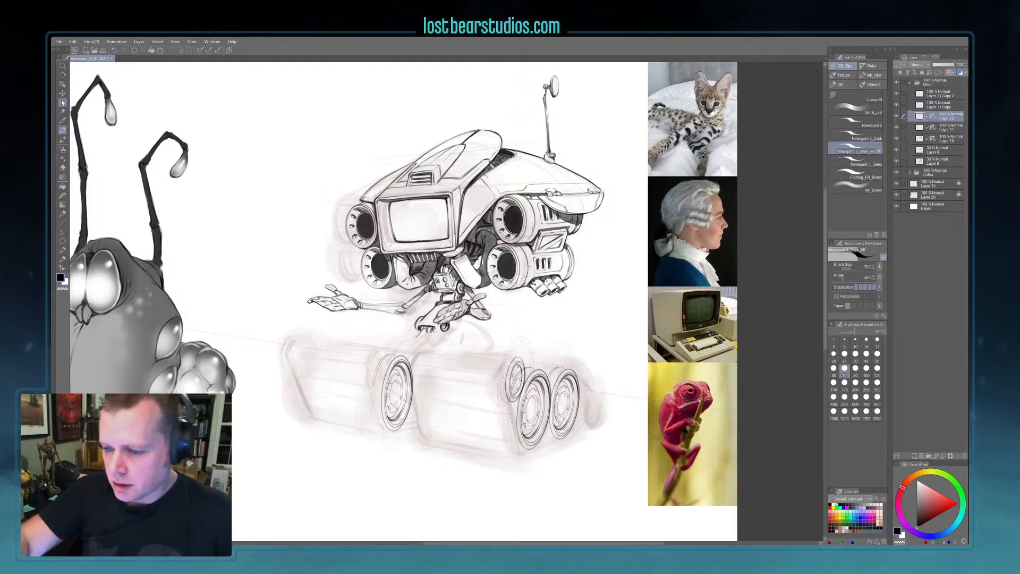
left_click_drag(505, 401, 496, 417)
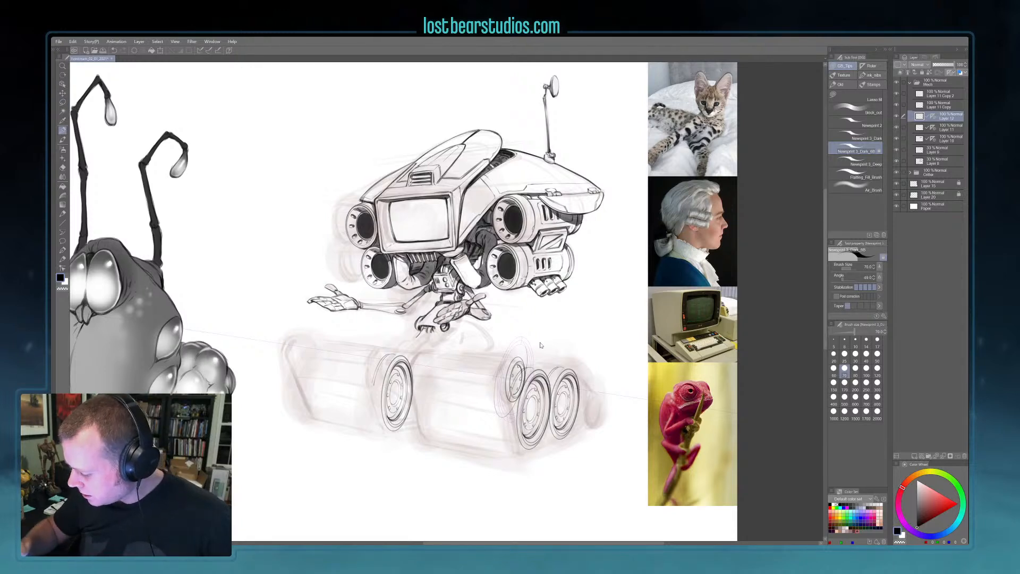
- Lasso the small wheel, copy it onto its own layer, move it beyond the second large wheel, and scale it down slightly
key("l")
left_click_drag(523, 332, 522, 333)
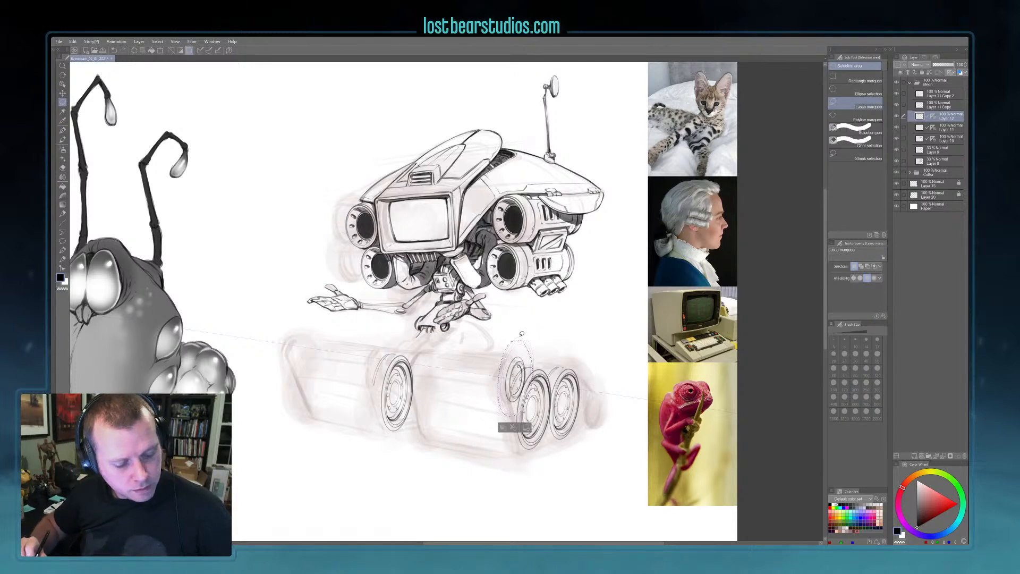
key("ctrl+c")
key("ctrl+v")
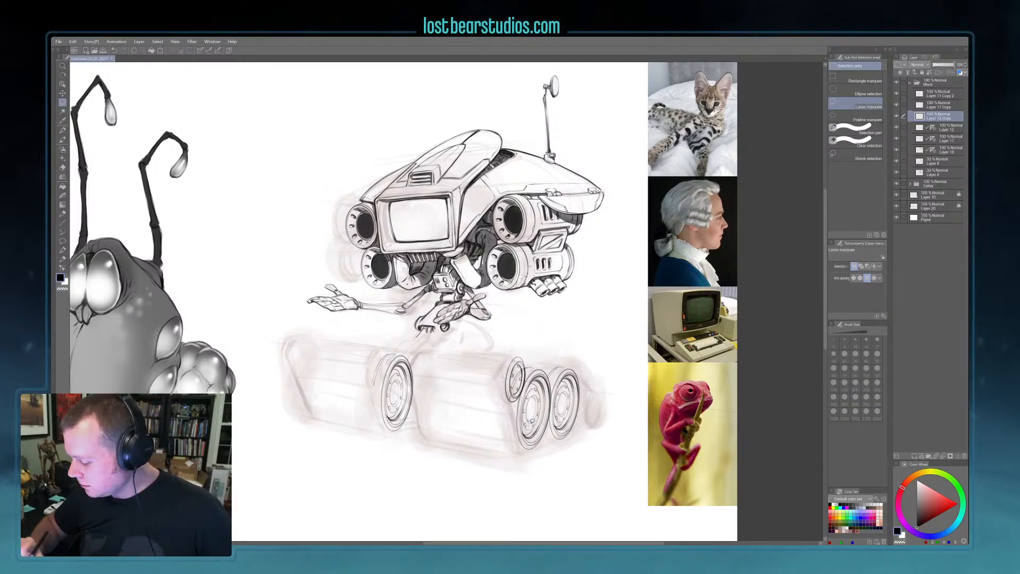
key("k")
left_click_drag(542, 418, 614, 445)
key("ctrl+t")
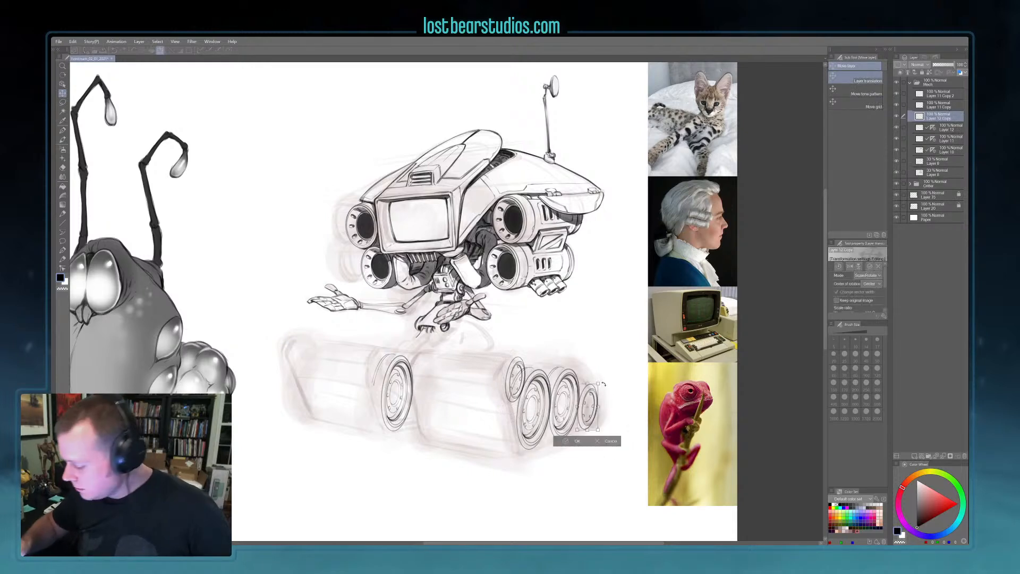
left_click_drag(595, 386, 594, 391)
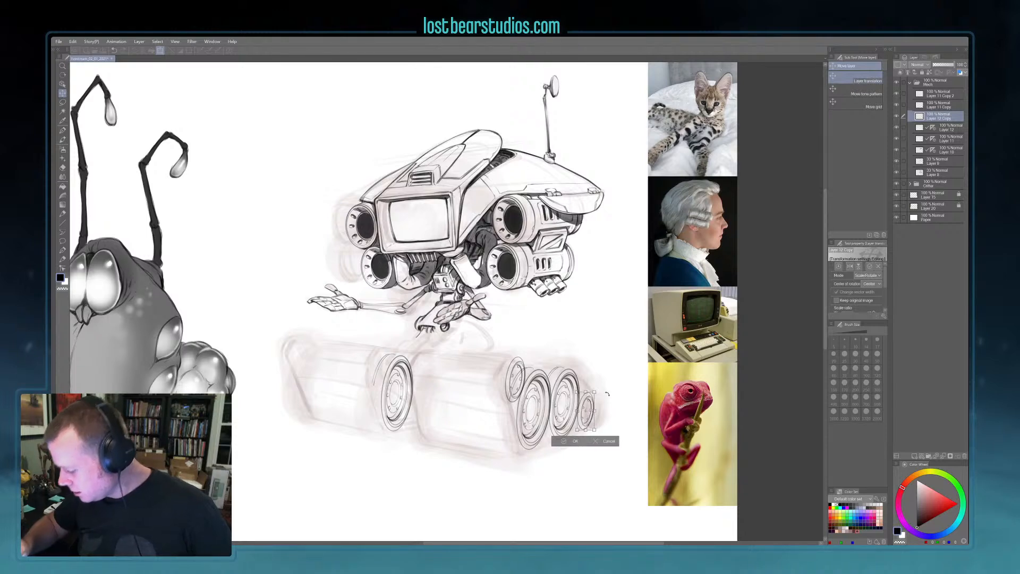
key("Return")
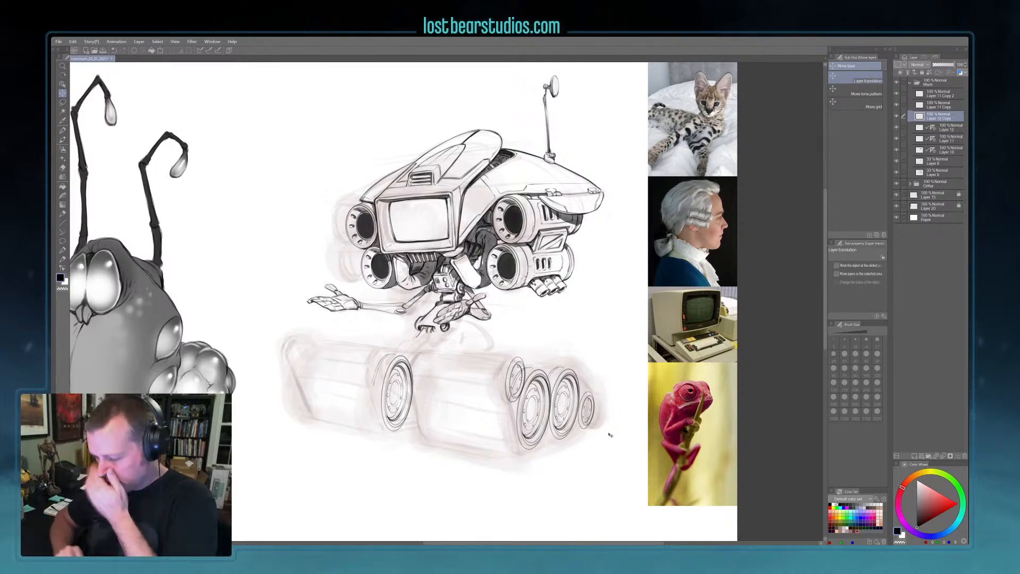
- Identify and select the near large wheel's layer, and set the Flatting_Fill_Brush to size 150 with transparent color
left_click(898, 139)
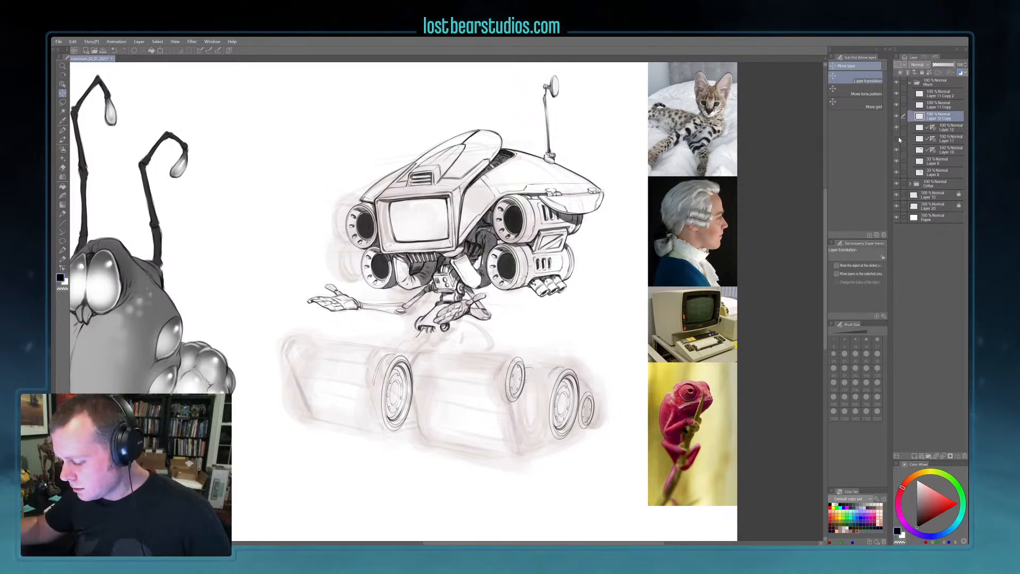
left_click(899, 139)
left_click(938, 138)
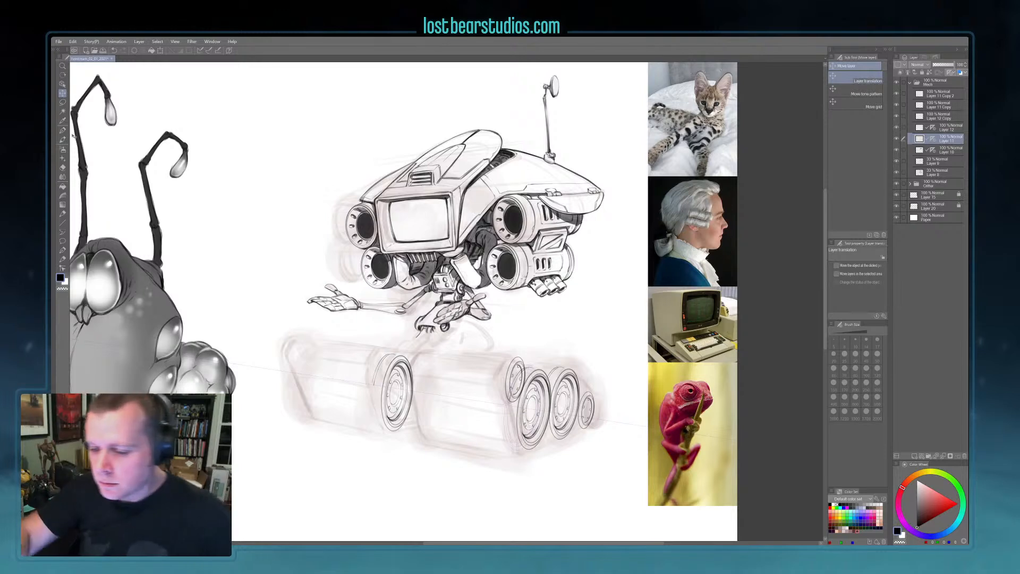
key("b")
left_click(854, 176)
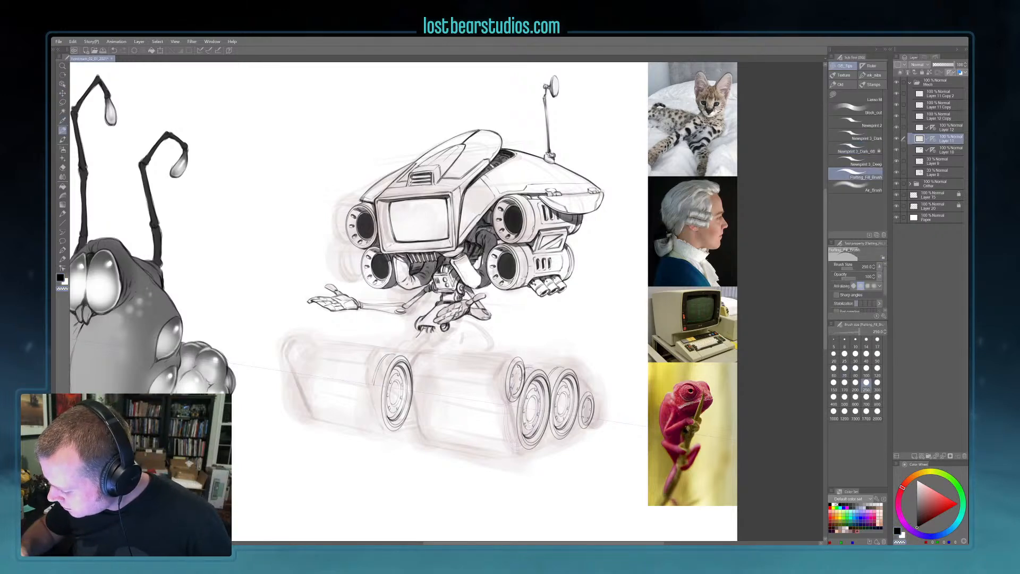
key("bracketleft")
key("bracketleft")
key("bracketleft")
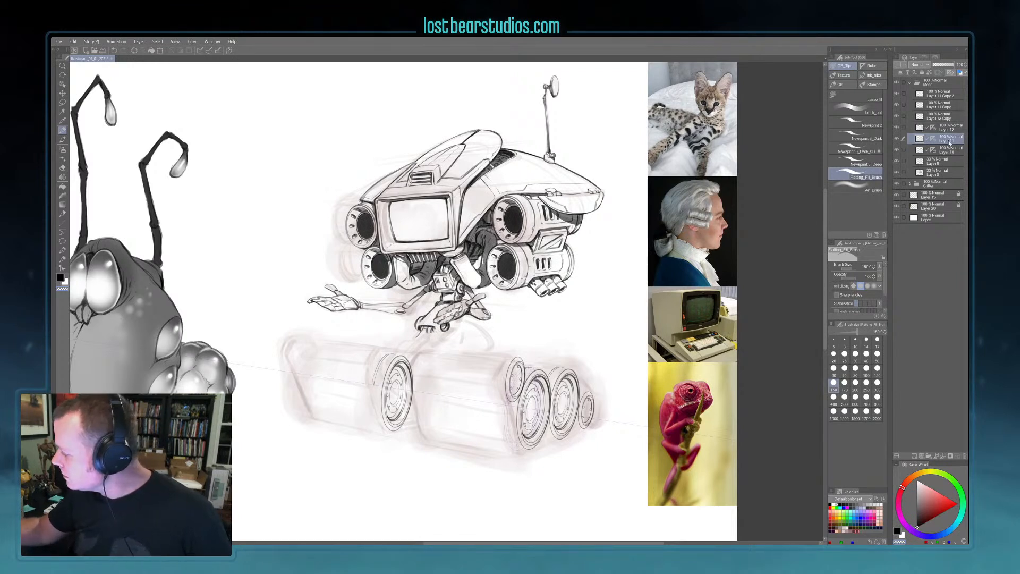
- Add a new layer above the second large wheel's layer and ink the long upper panel lines along the near housing's side in black
left_click(936, 105)
left_click(914, 456)
left_click(63, 129)
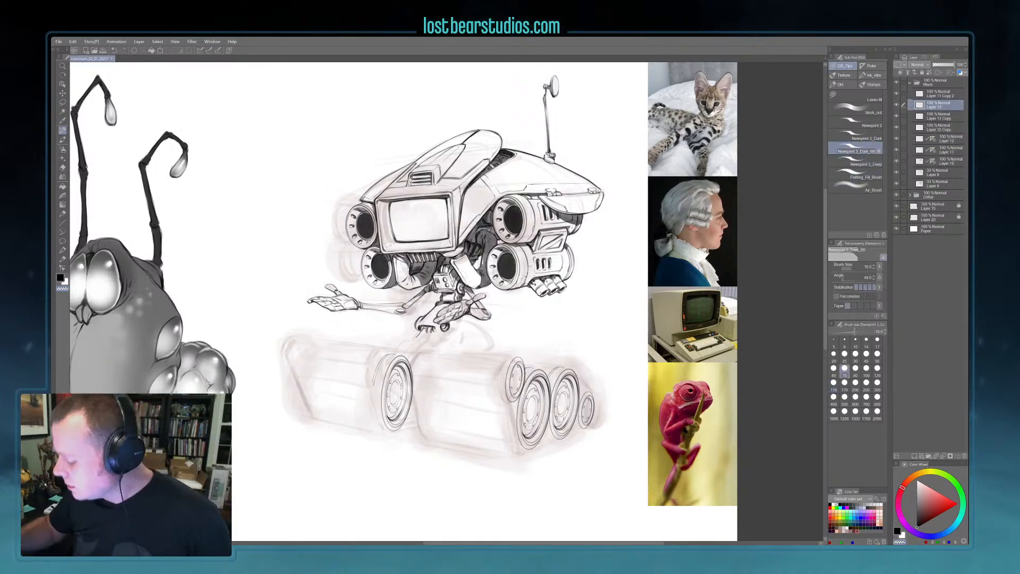
key("c")
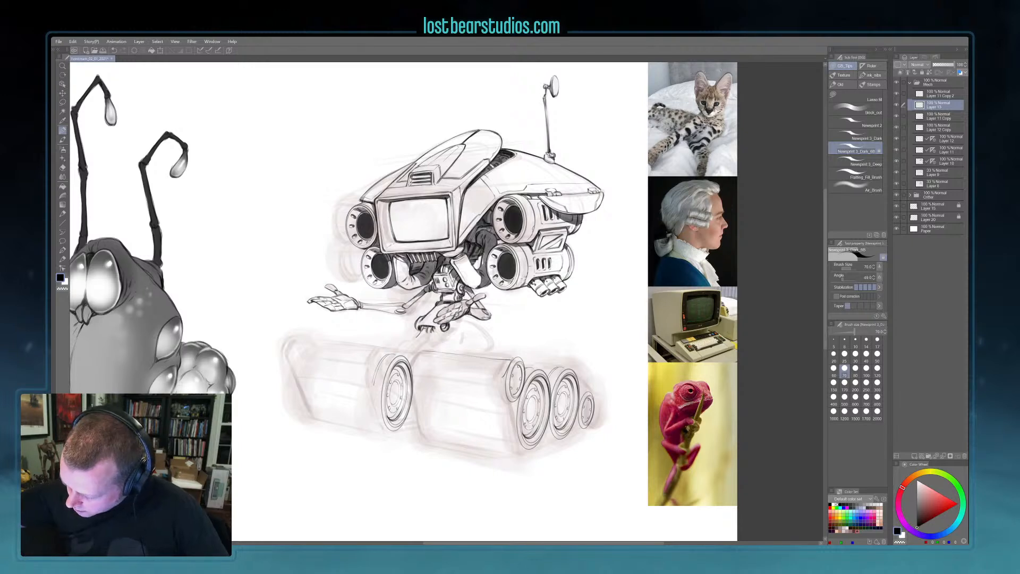
left_click_drag(451, 374, 500, 383)
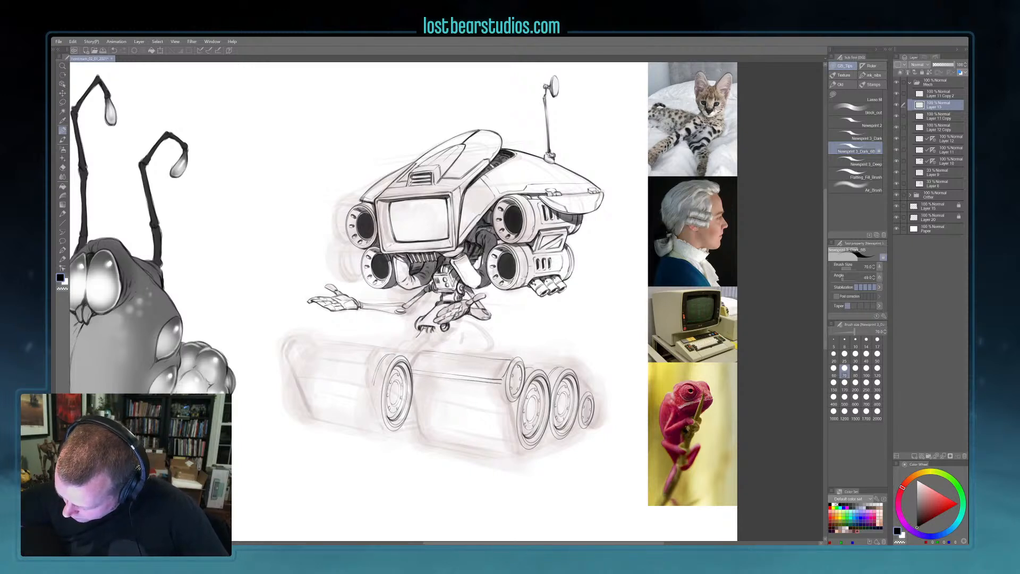
left_click_drag(443, 396, 501, 405)
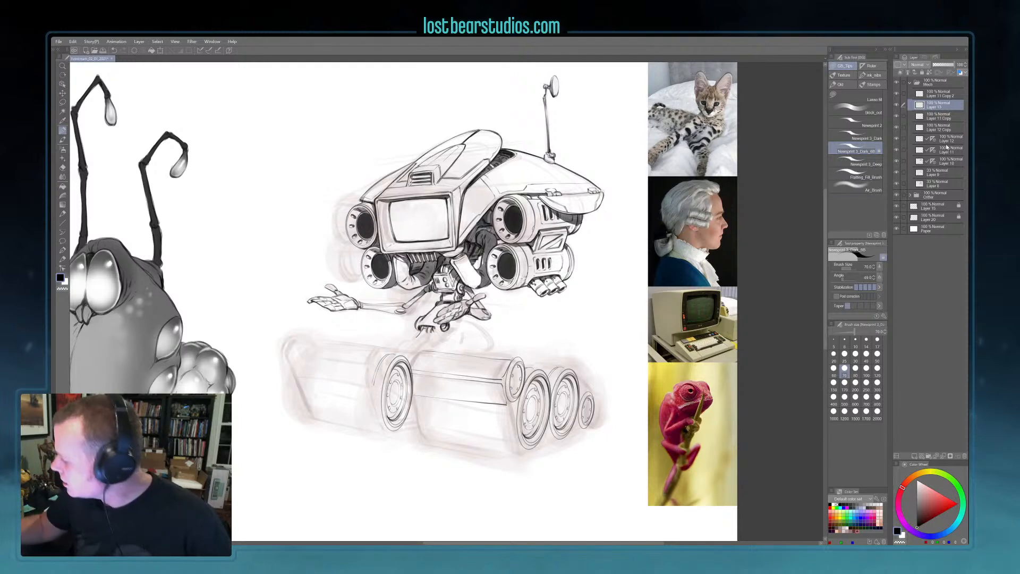
- Toggle the wheel and housing layers to check their contents, and hide the layer with the wheel copy on the other rough cylinder
left_click(898, 139)
left_click(897, 139)
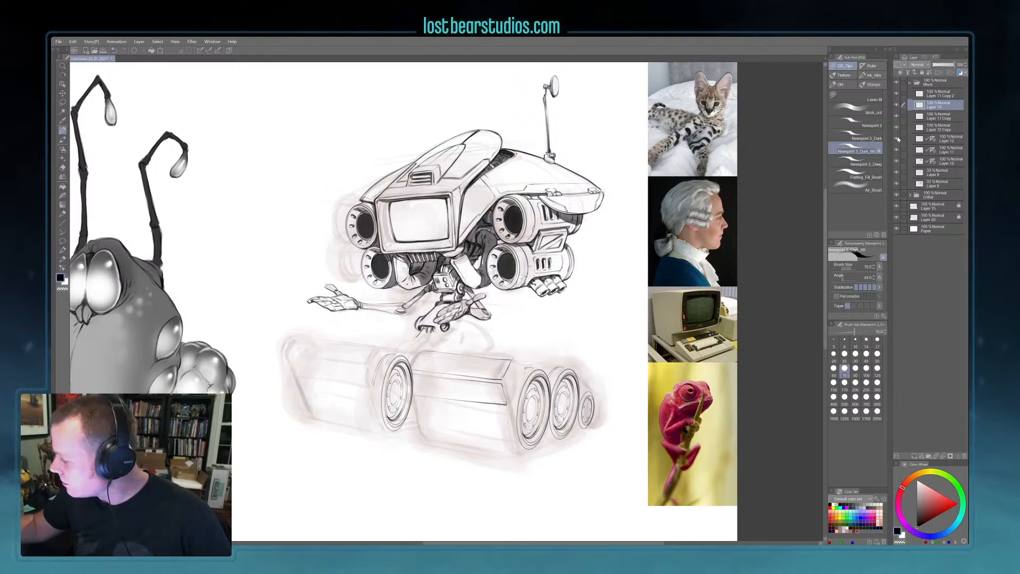
left_click(896, 151)
left_click(897, 151)
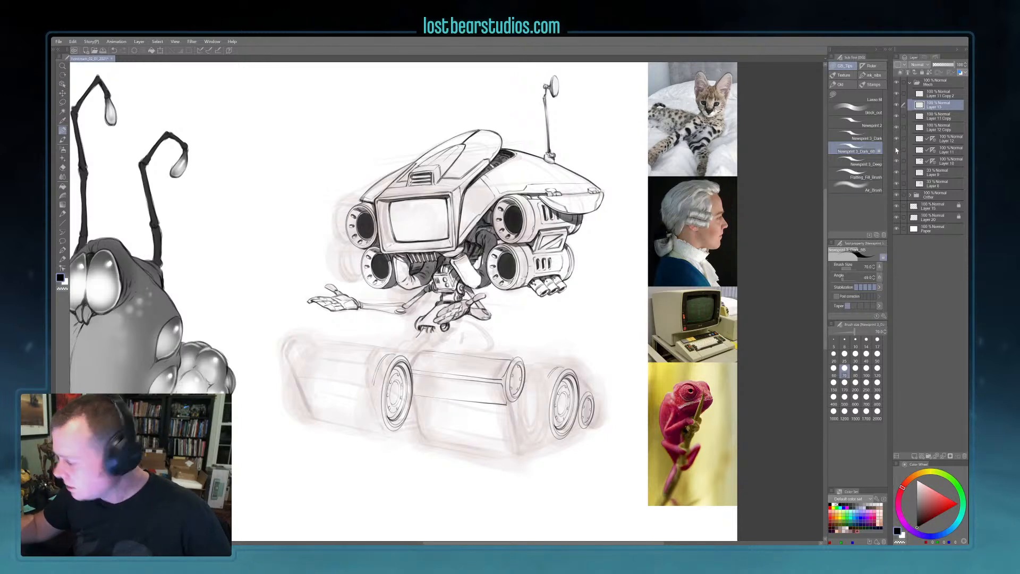
left_click(897, 116)
left_click(896, 116)
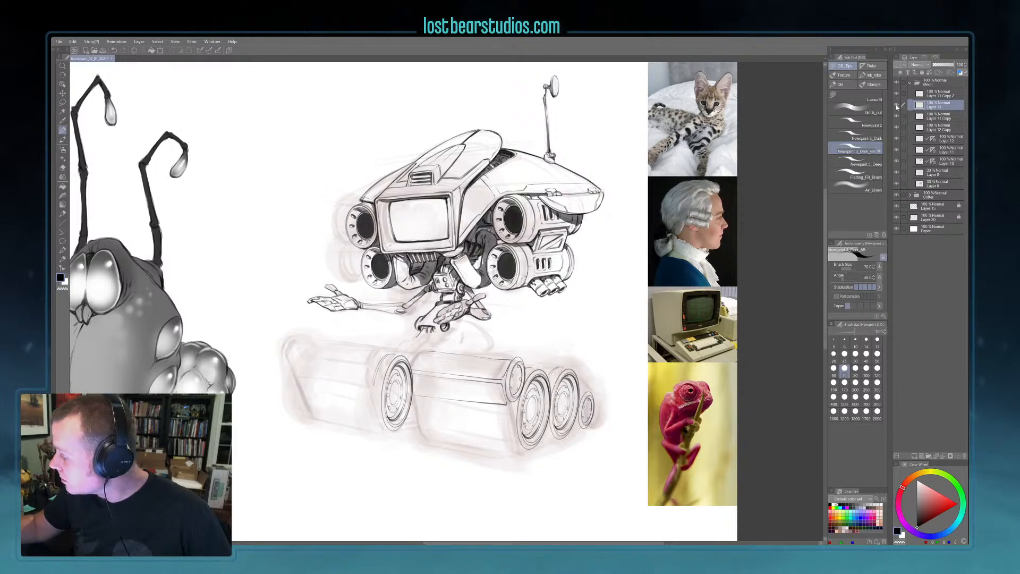
left_click(897, 95)
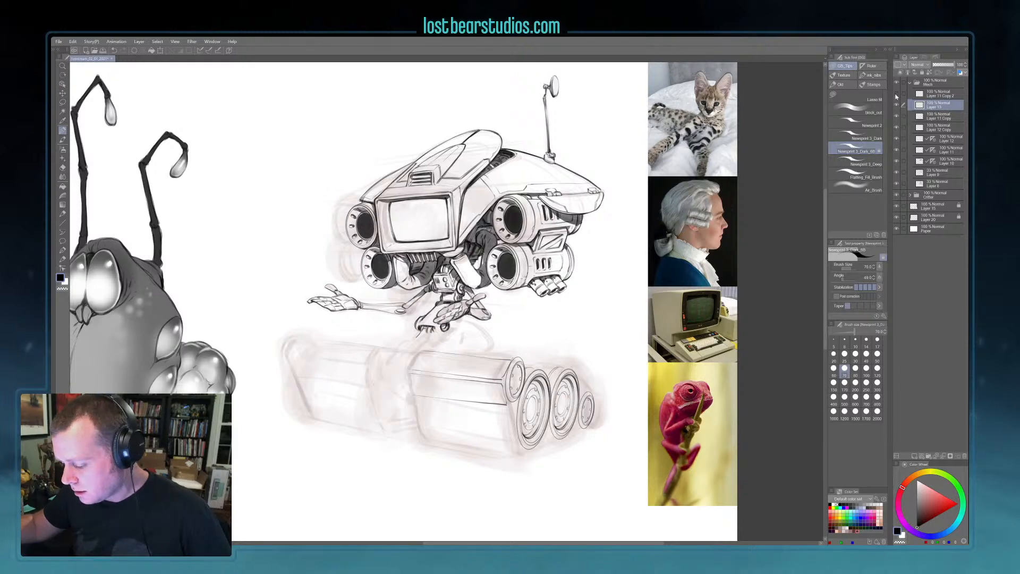
left_click(896, 105)
left_click(897, 105)
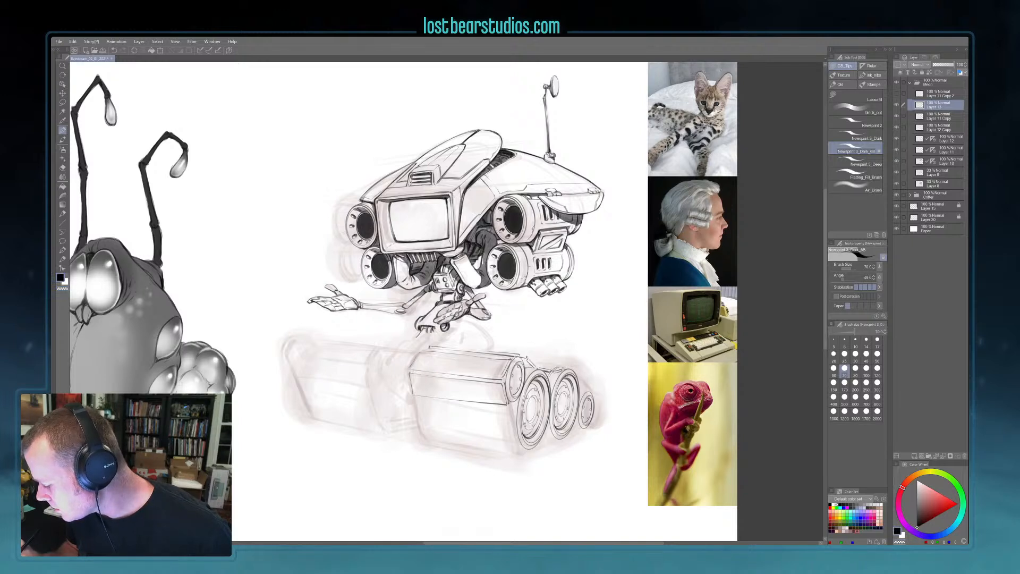
- Ink the angular housing edges around the wheel group, switching between black and transparent color to clean up the lines
left_click_drag(605, 396, 555, 348)
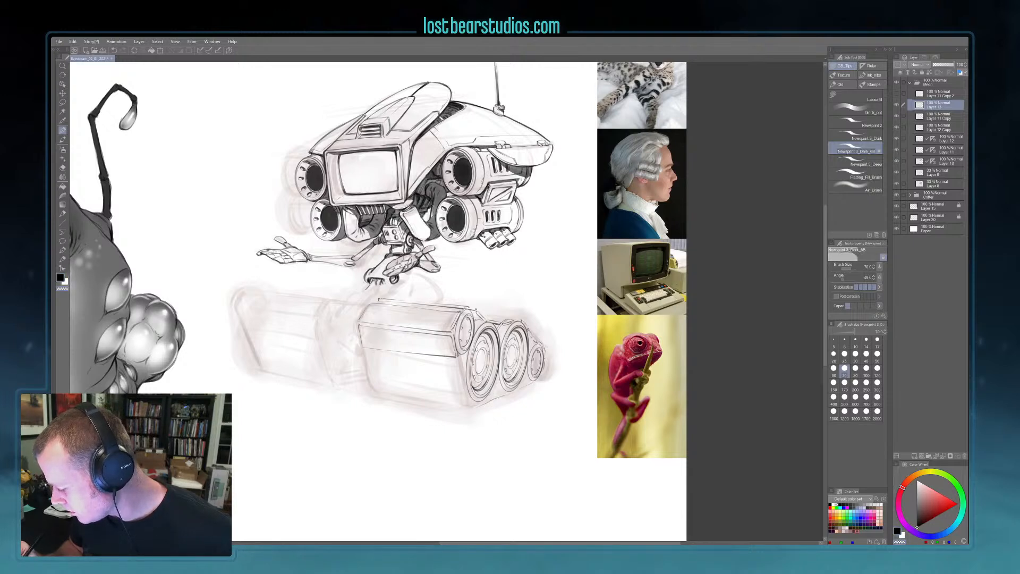
key("c")
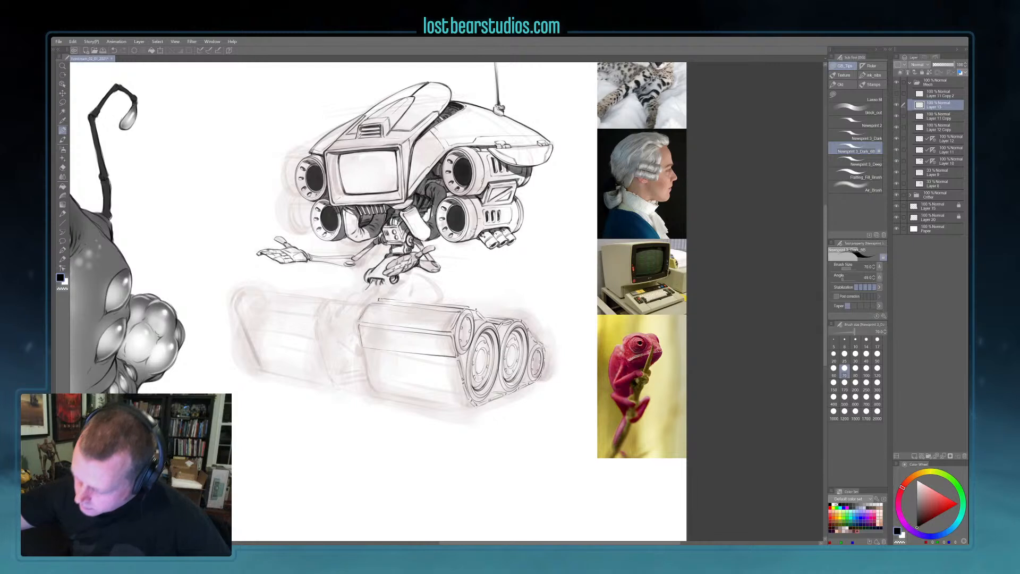
key("c")
key("c")
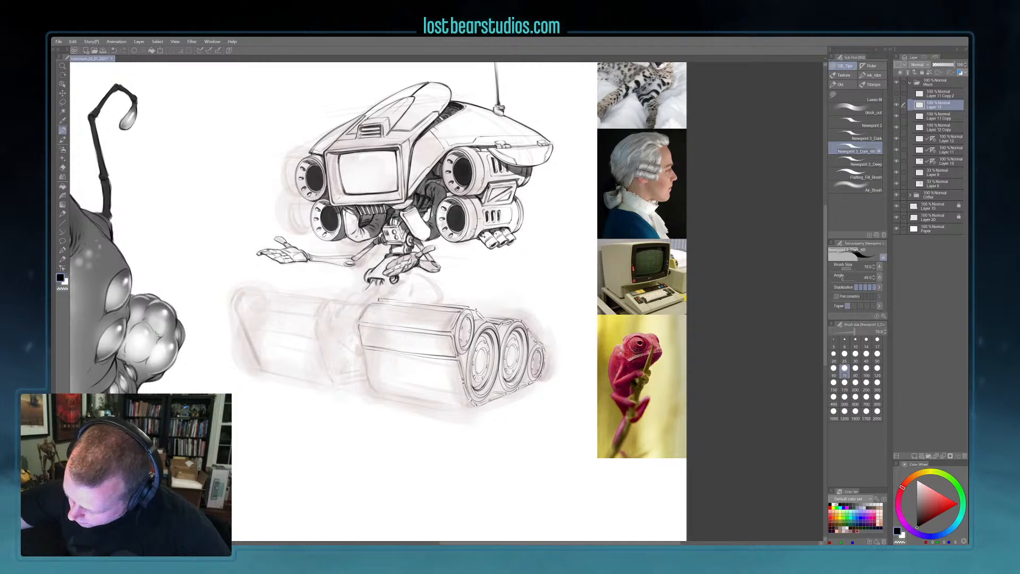
- Ink the lower lengthwise panel lines and bottom edge along the near housing's side, cleaning up their ends with transparent color
left_click_drag(408, 373, 456, 380)
left_click_drag(370, 368, 457, 384)
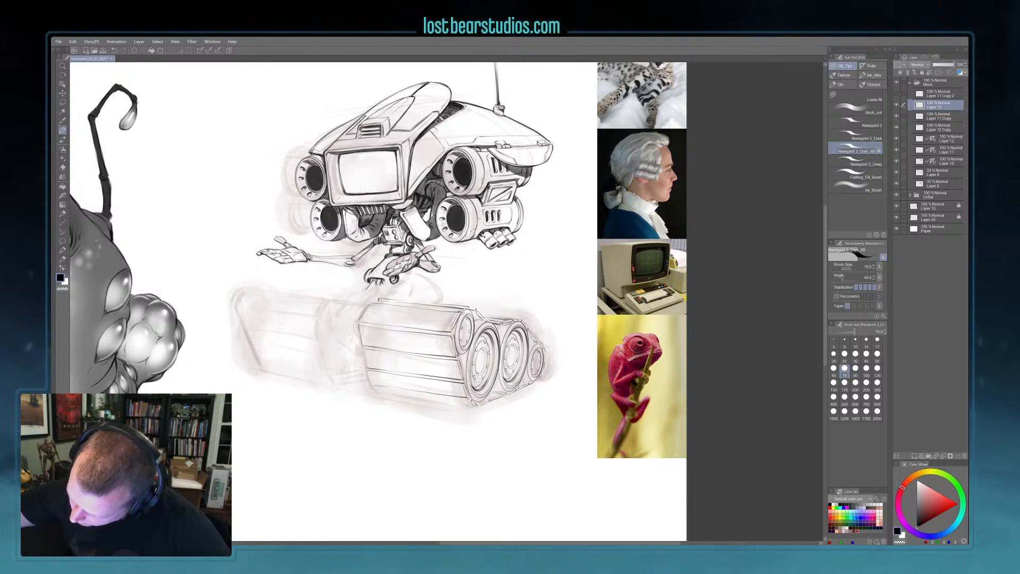
left_click_drag(444, 396, 459, 399)
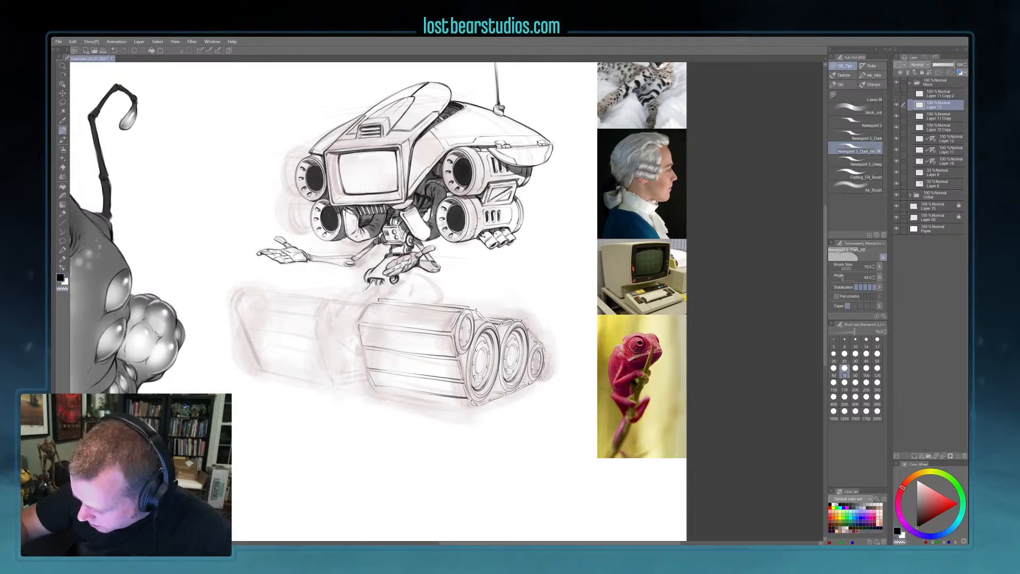
key("c")
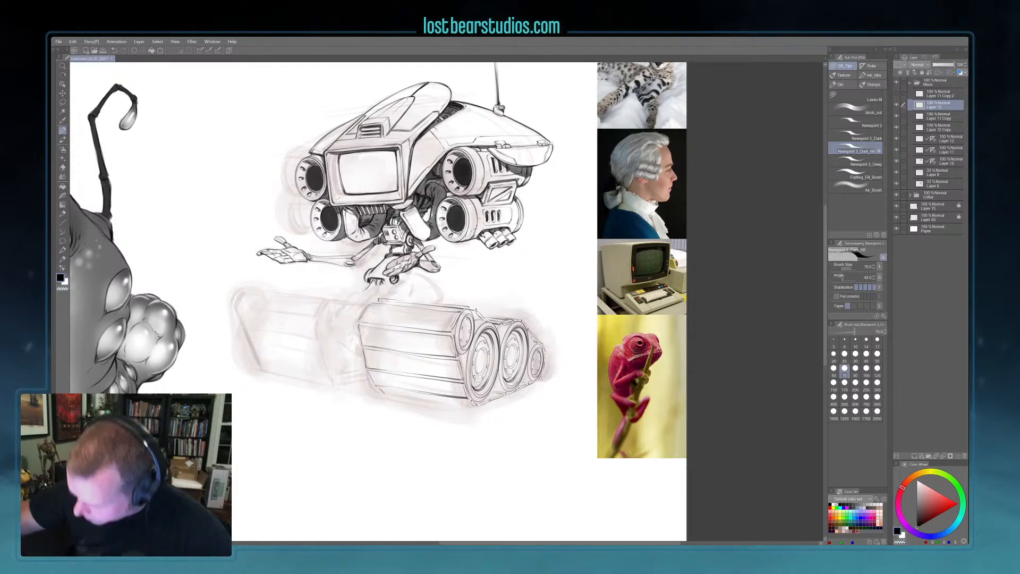
left_click_drag(415, 319, 398, 311)
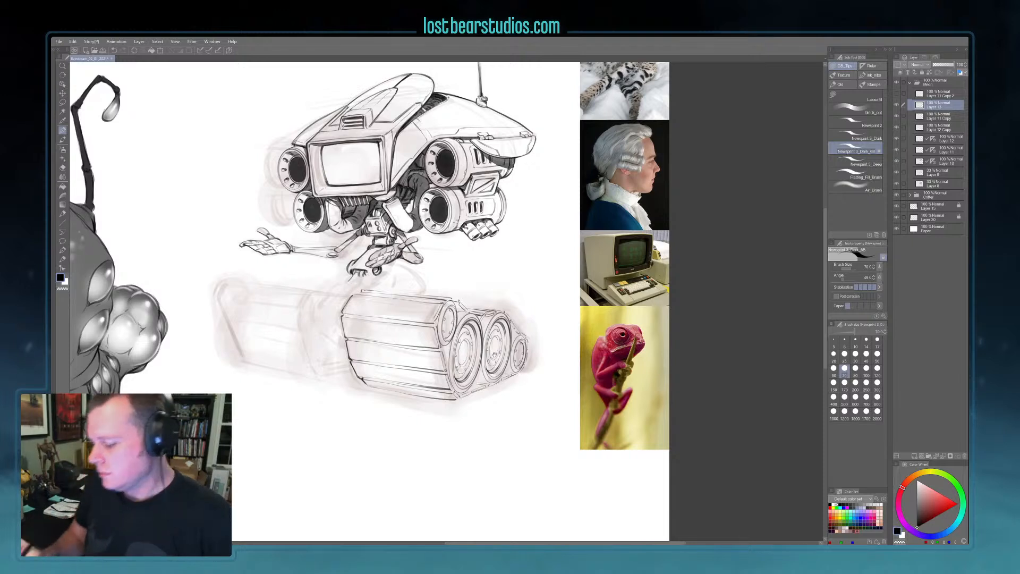
- Ink the recessed upper edge of the near housing between the wheels with brush sizes 100 and 70, cleaning up with transparent color
left_click_drag(414, 298, 426, 321)
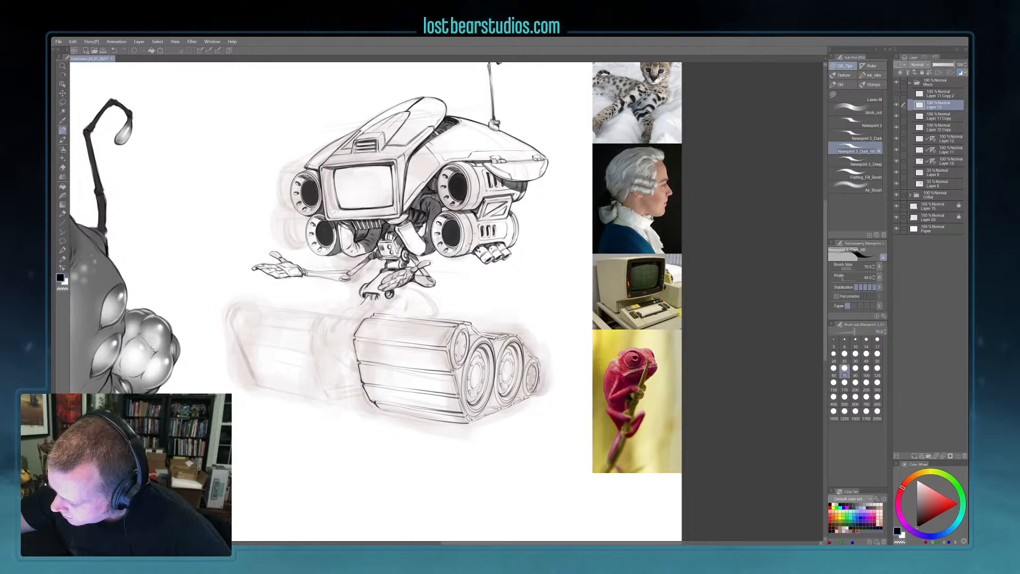
key("bracketright")
key("bracketright")
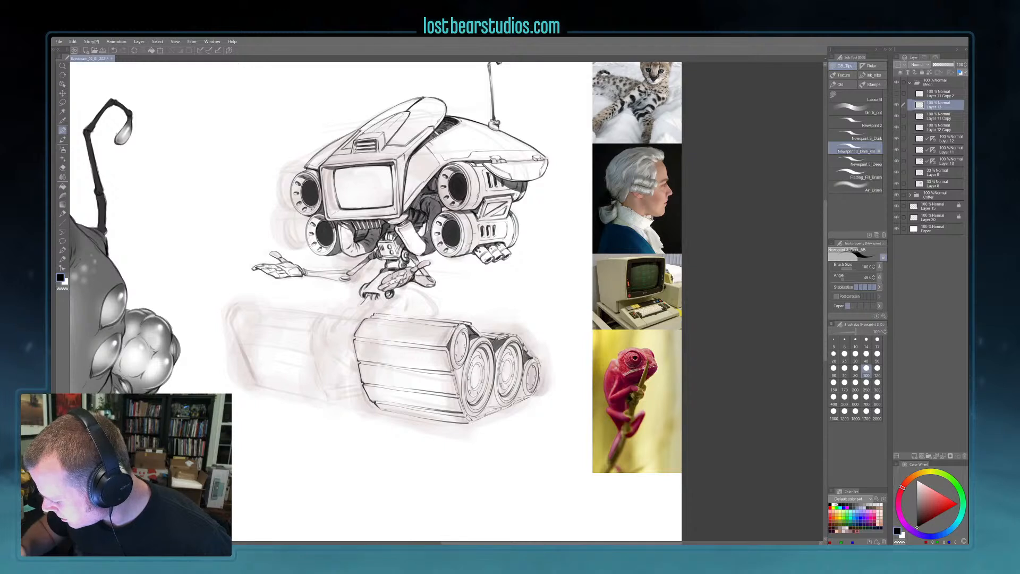
key("bracketleft")
key("bracketleft")
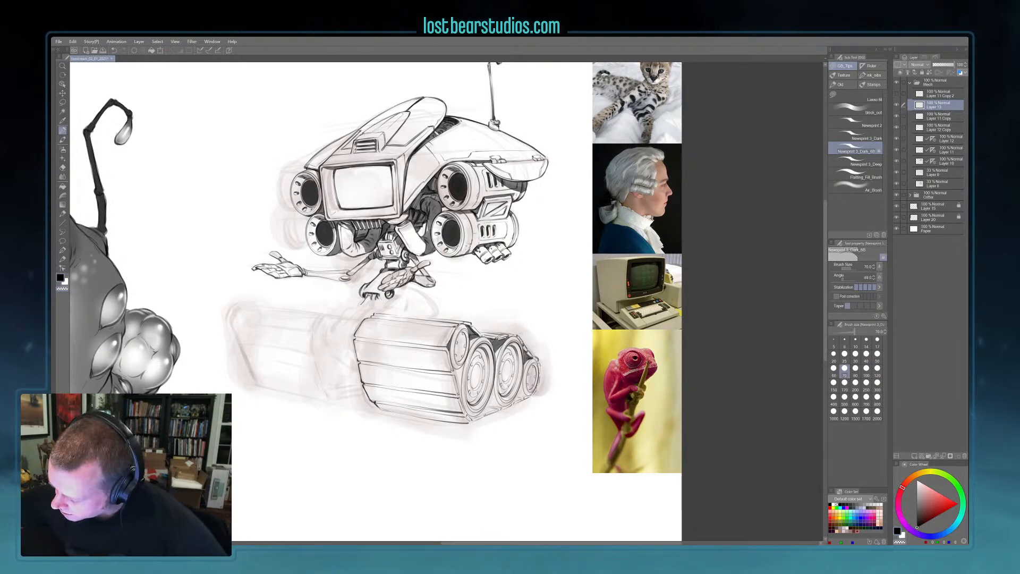
key("c")
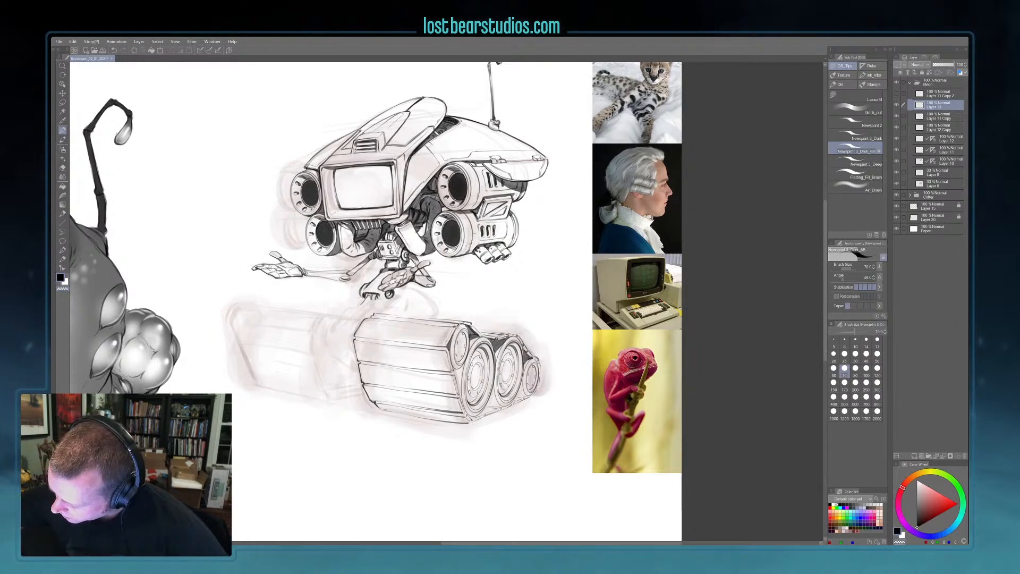
left_click_drag(477, 331, 505, 334)
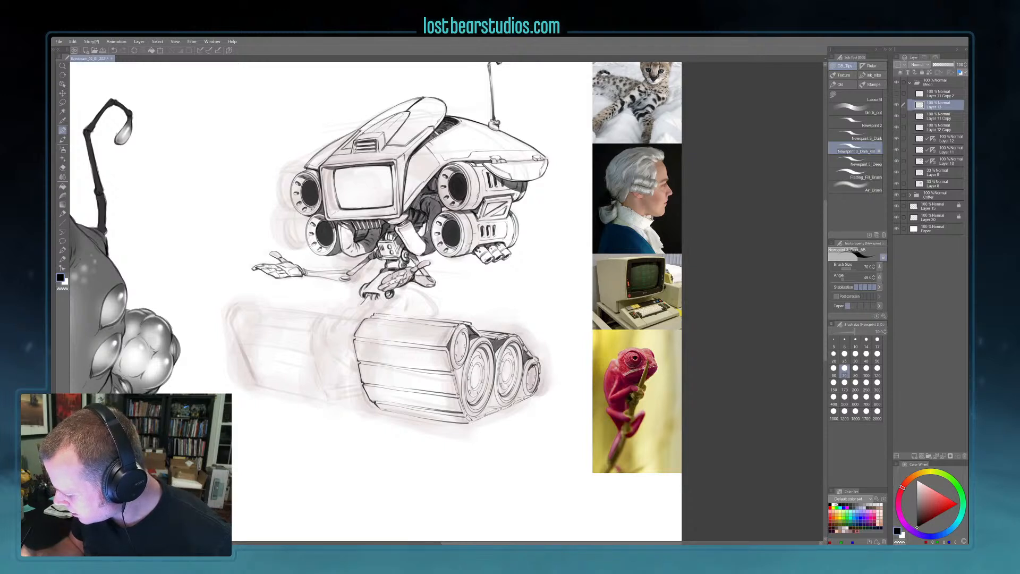
- Darken the gaps between and beneath the wheels with brush sizes 120 and 100, cleaning up the edges with transparent color
key("bracketright")
key("bracketright")
key("bracketright")
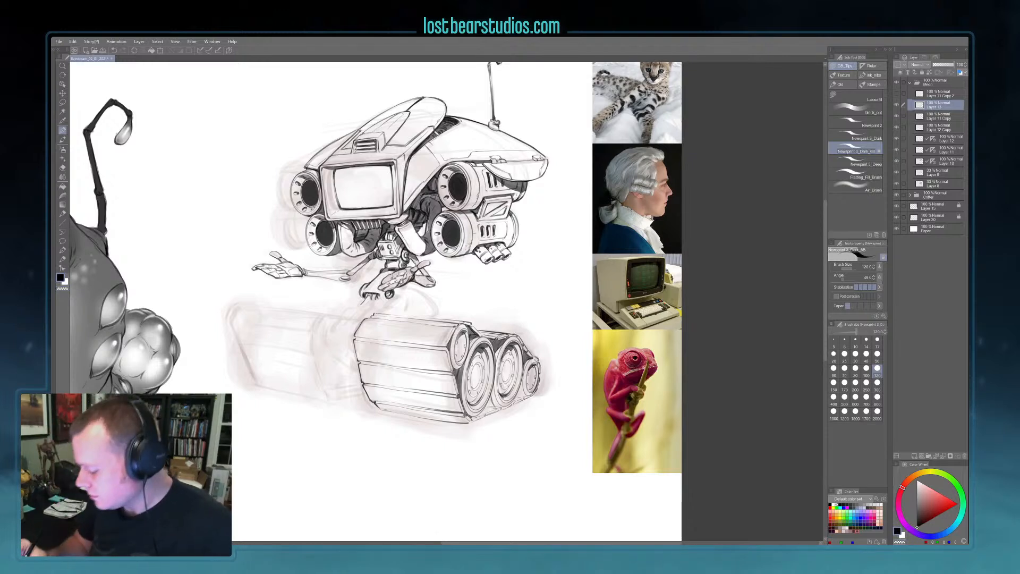
key("bracketleft")
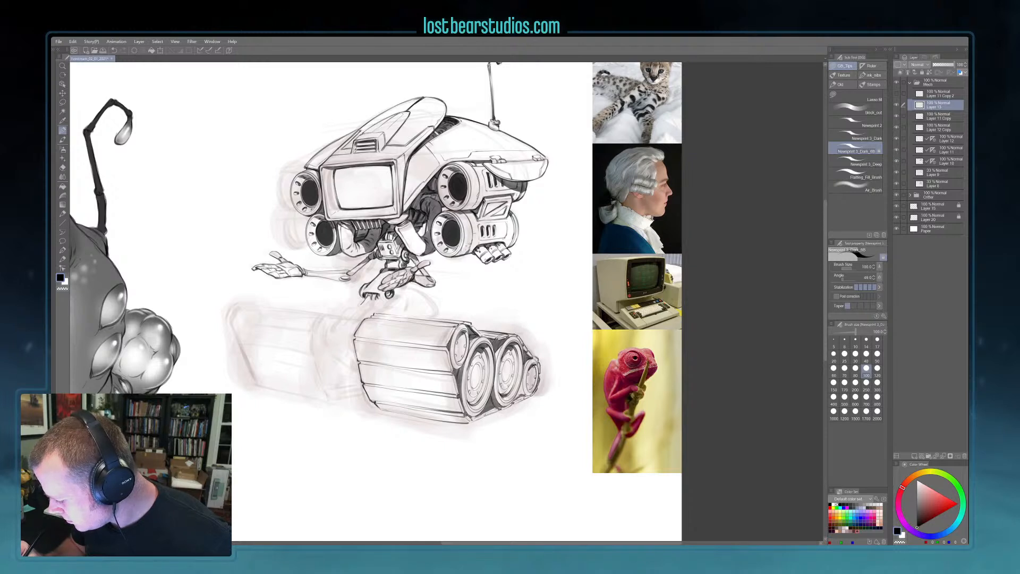
left_click_drag(523, 382, 520, 399)
key("c")
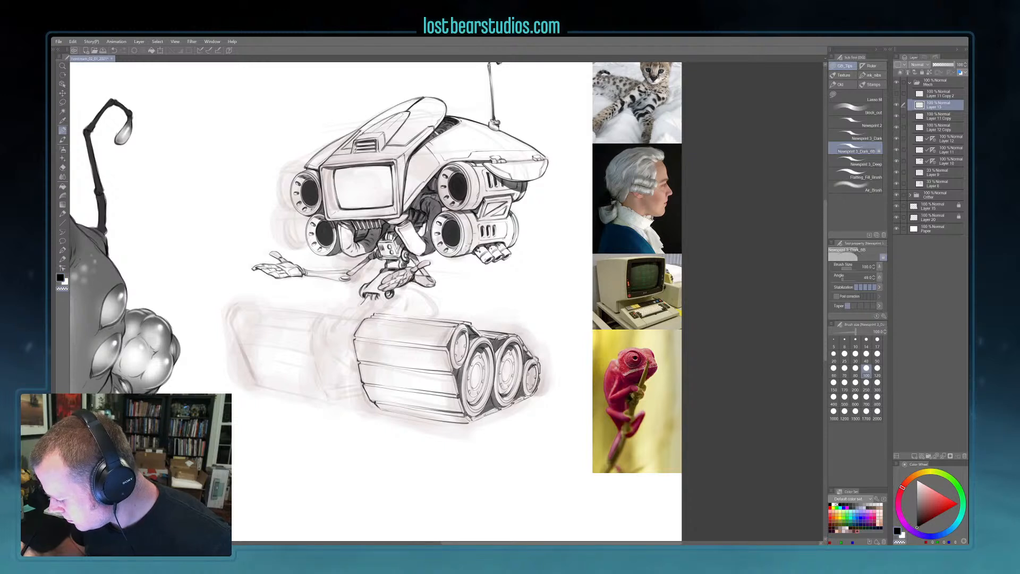
key("c")
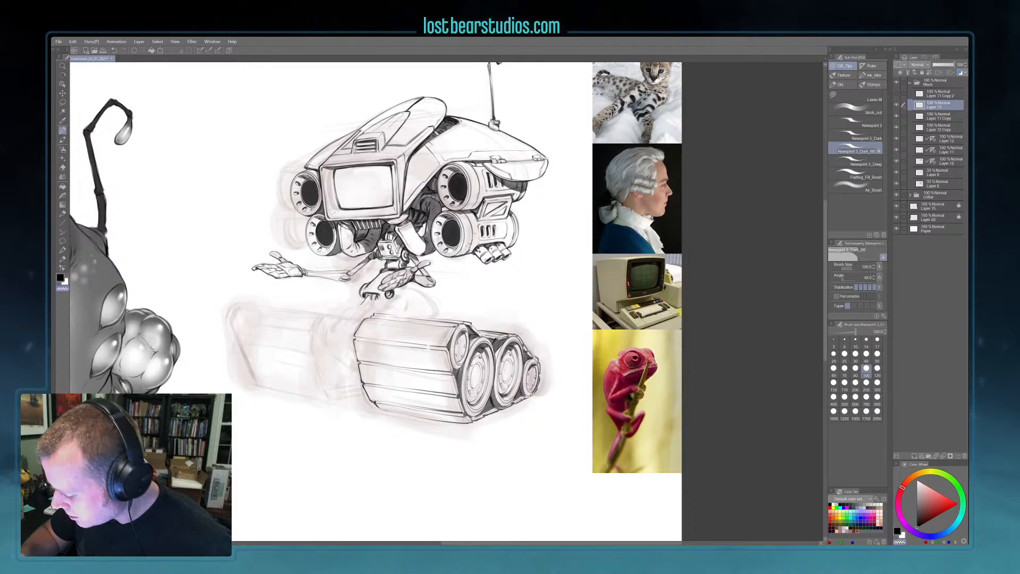
- Break the near housing's lengthwise panel lines with the fill brush and ink small latches across them, thickening the lines at brush size 80
left_click(856, 175)
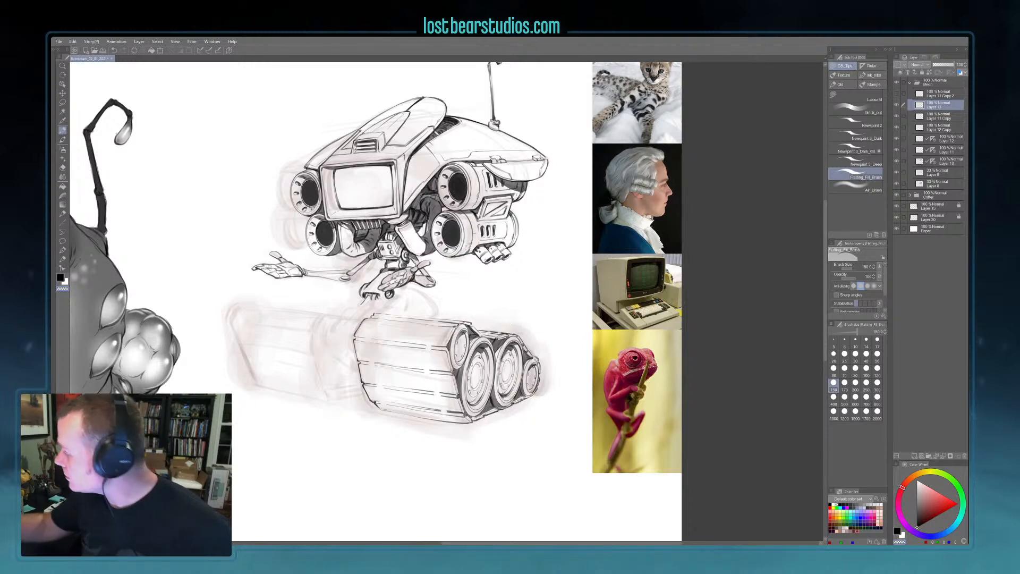
left_click(860, 150)
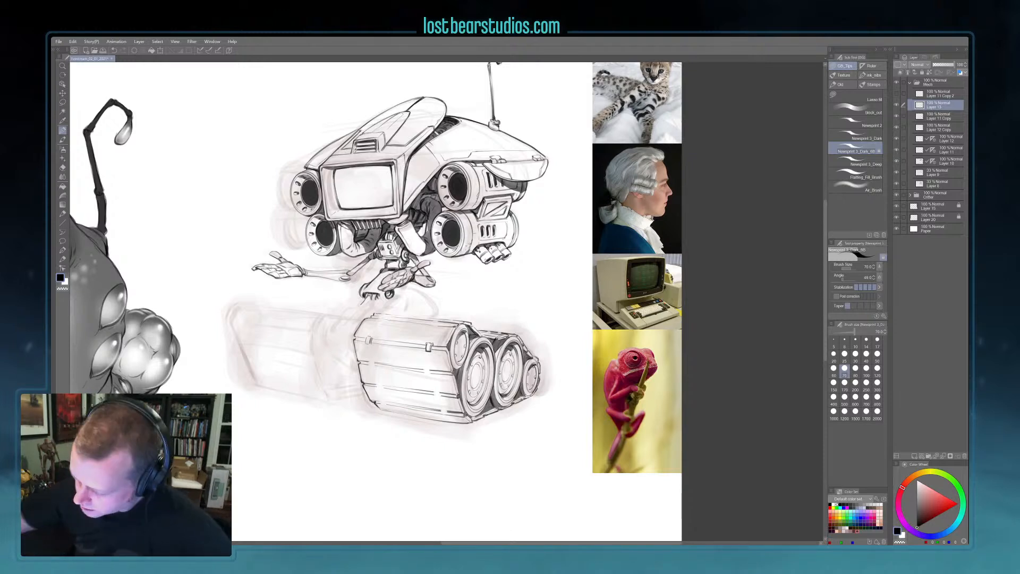
key("]")
left_click_drag(372, 339, 401, 343)
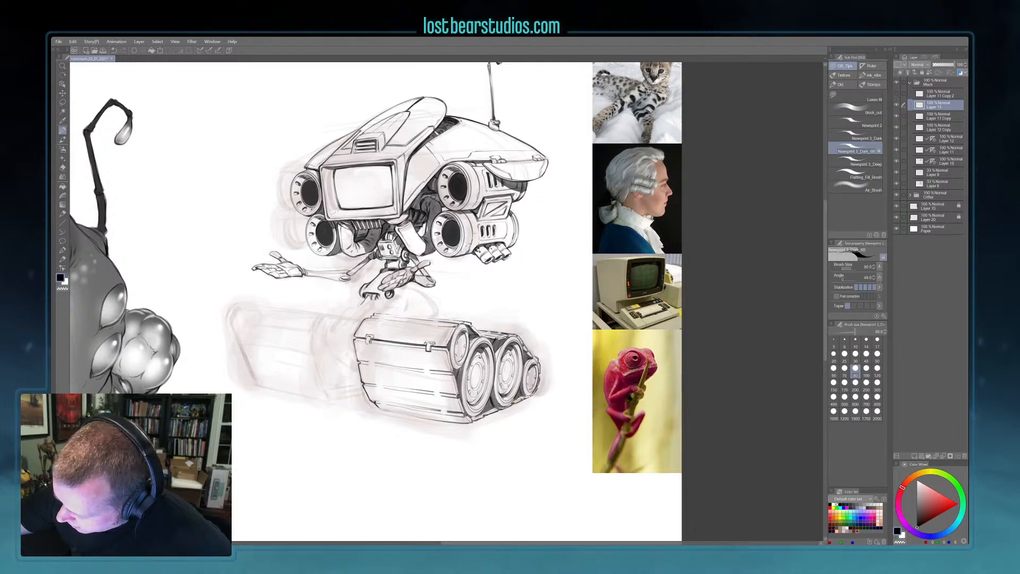
left_click_drag(485, 381, 493, 397)
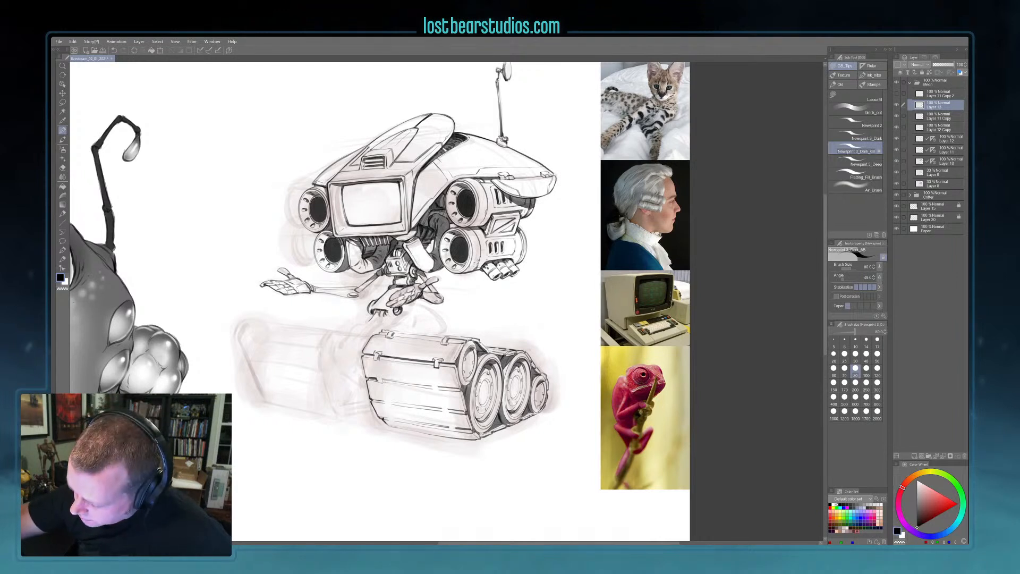
left_click_drag(402, 362, 384, 353)
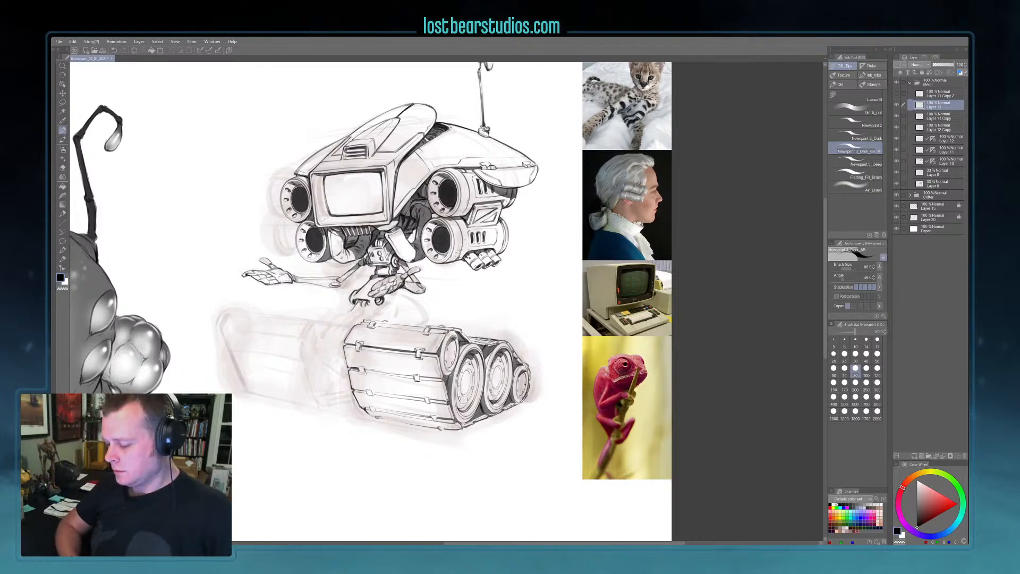
- Lasso the front section of the near wheeled housing and merge its separate wheel and housing ink layers down into Layer 11
key("m")
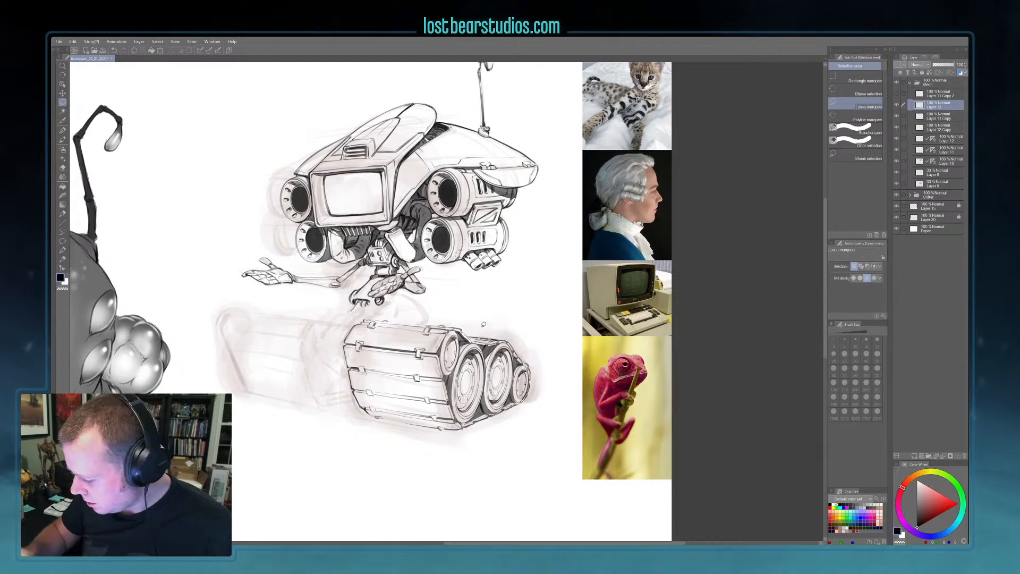
mouse_move(466, 317)
left_mouse_down()
mouse_move(475, 337)
mouse_move(451, 461)
mouse_move(316, 399)
mouse_move(355, 310)
mouse_move(465, 319)
left_mouse_up()
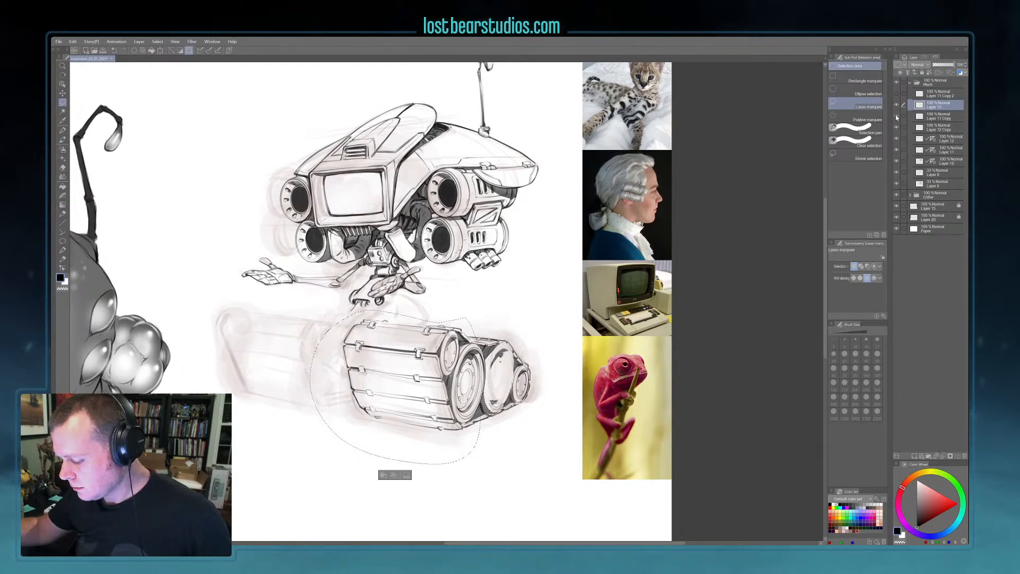
left_click(944, 456)
left_click(944, 455)
left_click(896, 105)
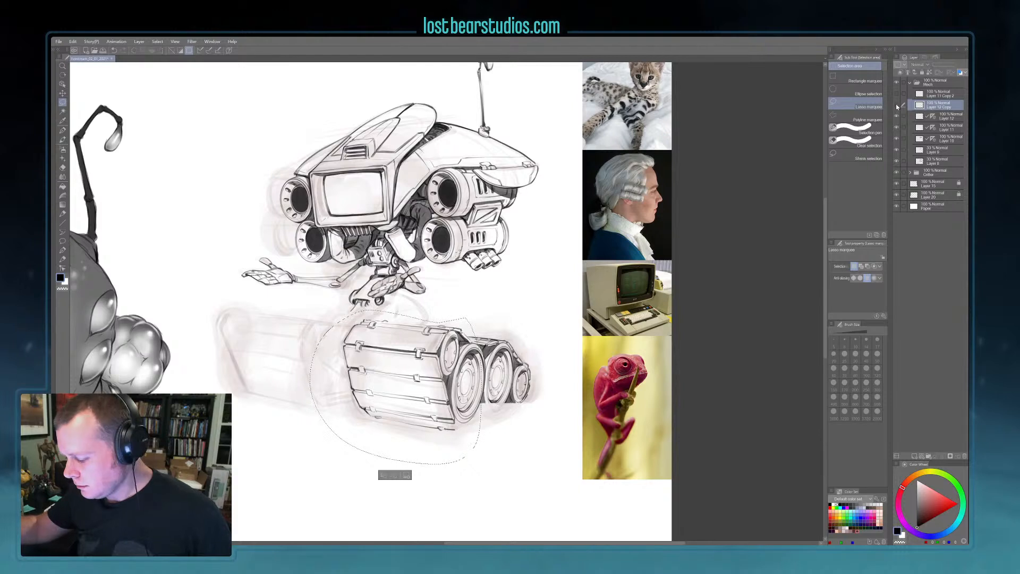
left_click(897, 106)
left_click(944, 456)
left_click(944, 455)
left_click(896, 105)
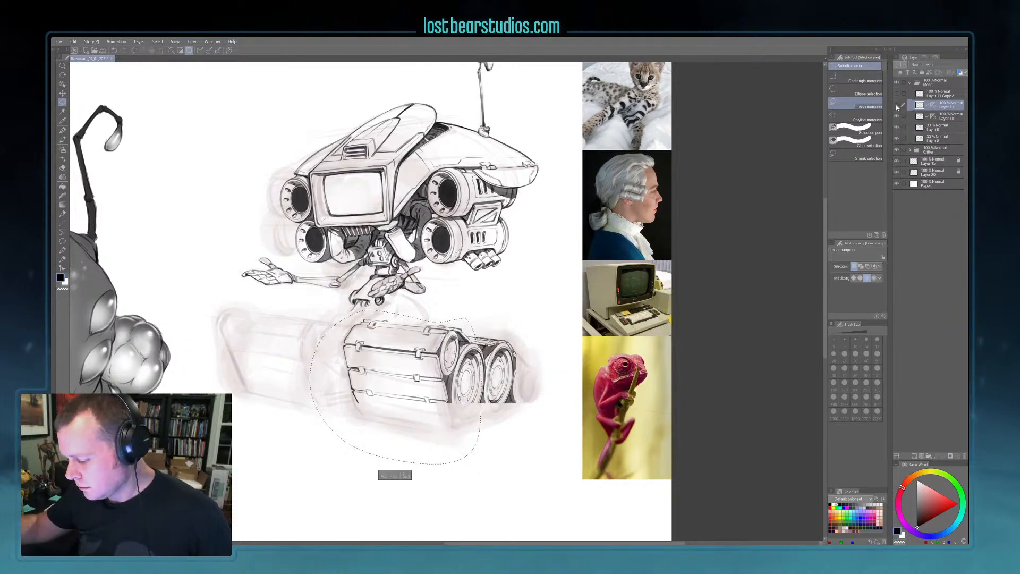
left_click(896, 106)
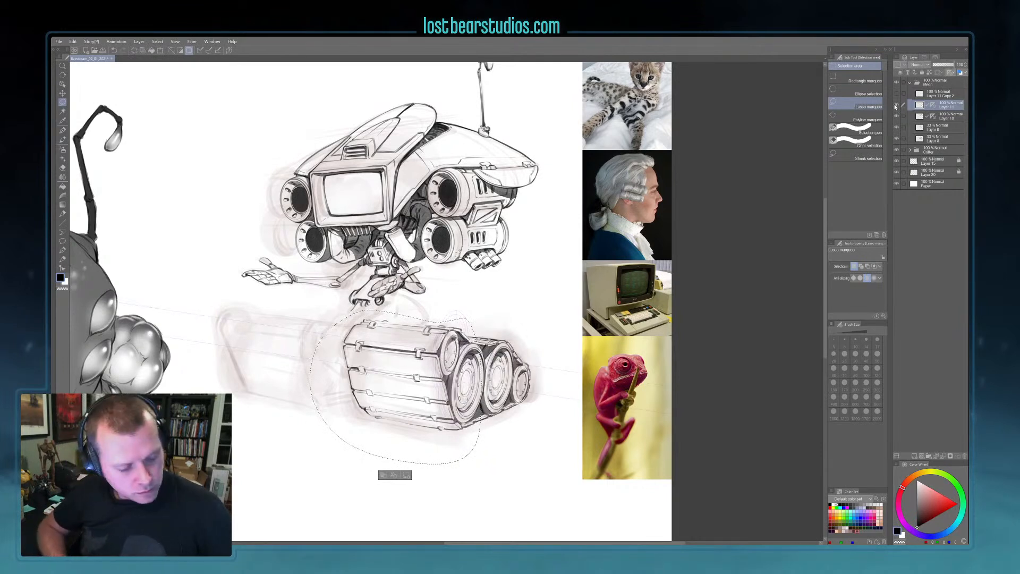
- Paste the copied front housing section, scale it down and position it over the rough far housing
key("ctrl+d")
key("ctrl+v")
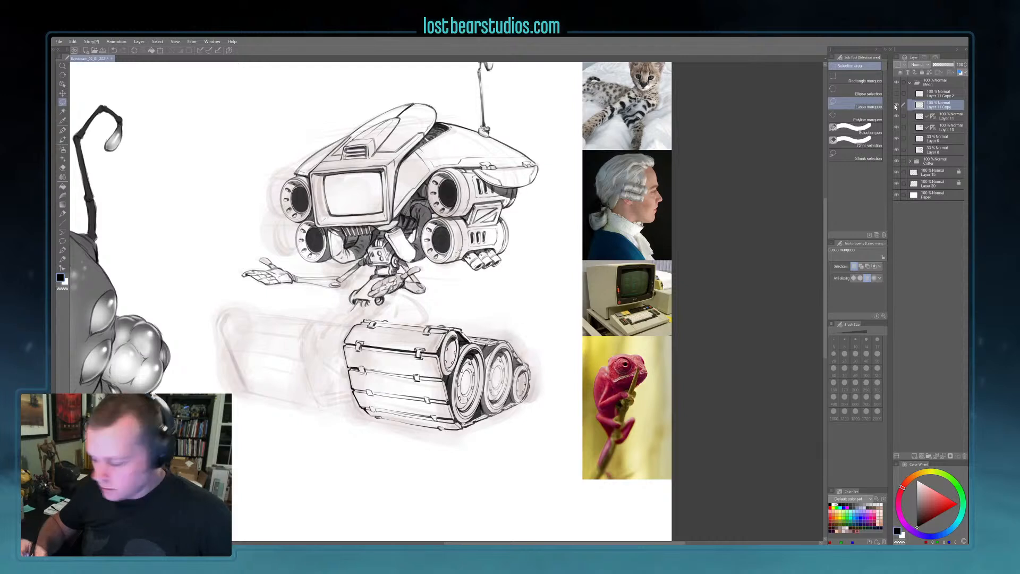
key("ctrl+t")
left_click_drag(465, 392, 324, 373)
left_click_drag(351, 308, 343, 344)
left_click_drag(321, 379, 323, 375)
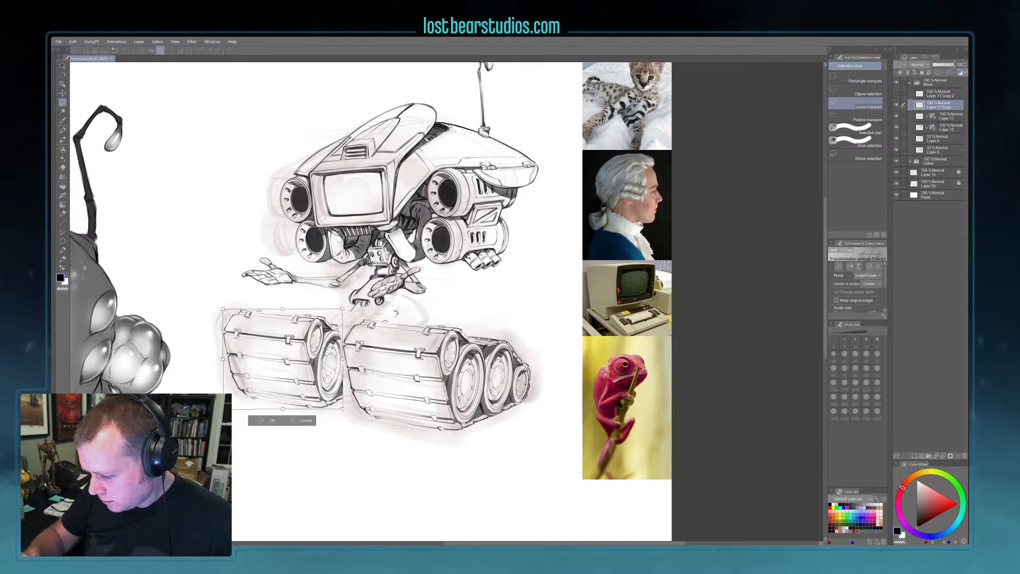
- Distort the far housing copy by nudging its upper corners to fit the rough sketch's perspective
left_click(73, 41)
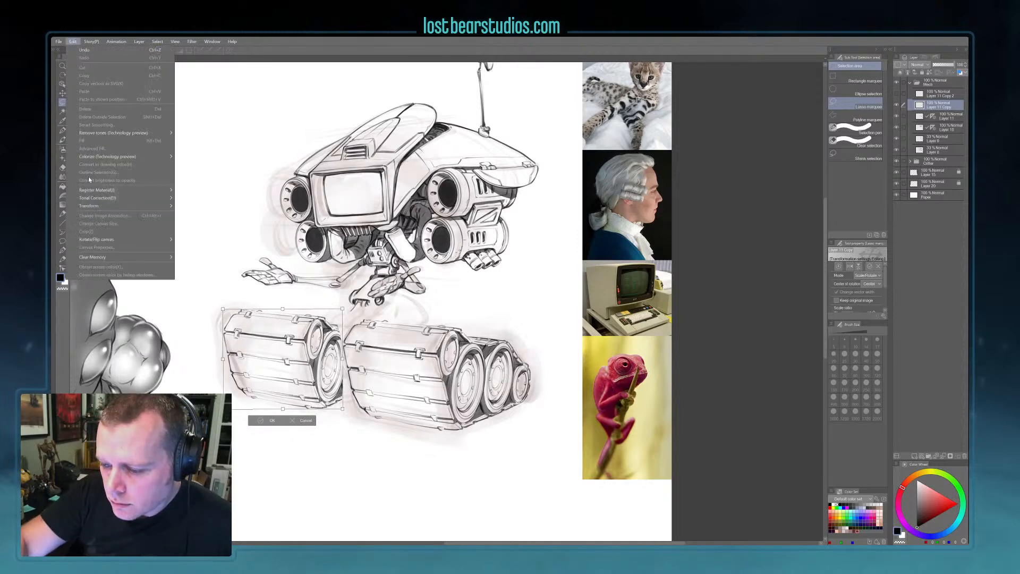
mouse_move(104, 206)
left_click(194, 240)
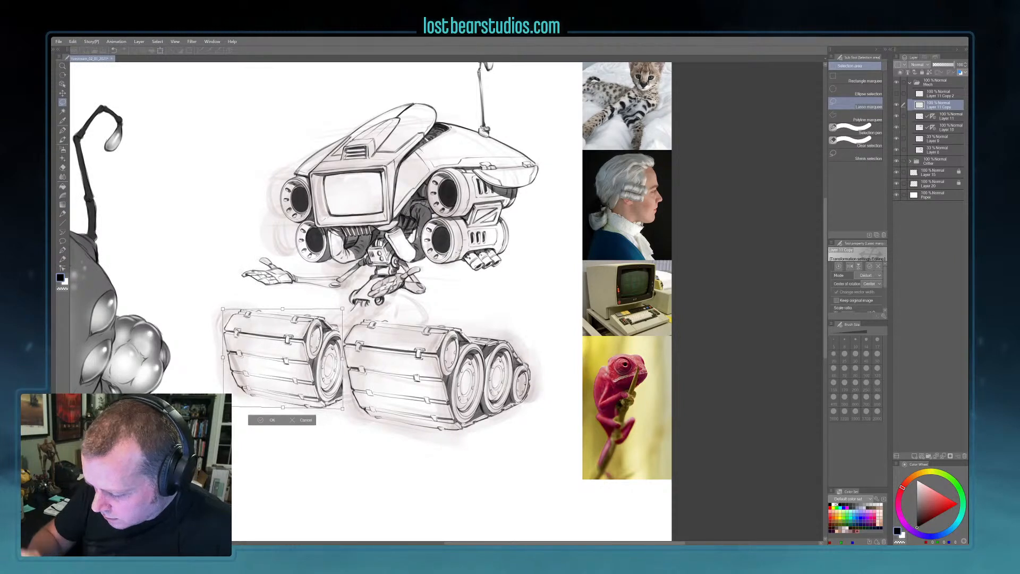
left_click_drag(342, 308, 342, 307)
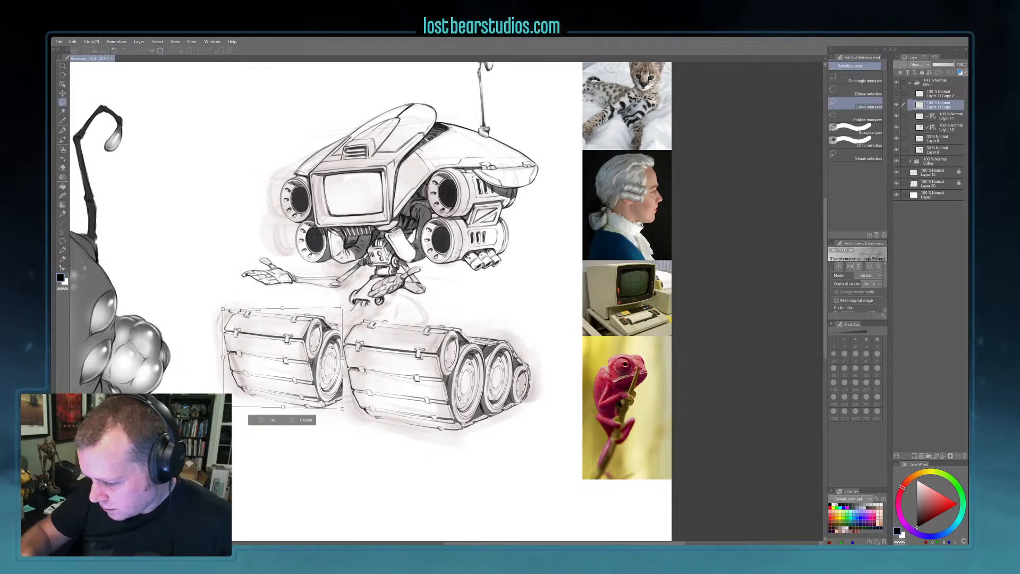
left_click_drag(223, 308, 224, 308)
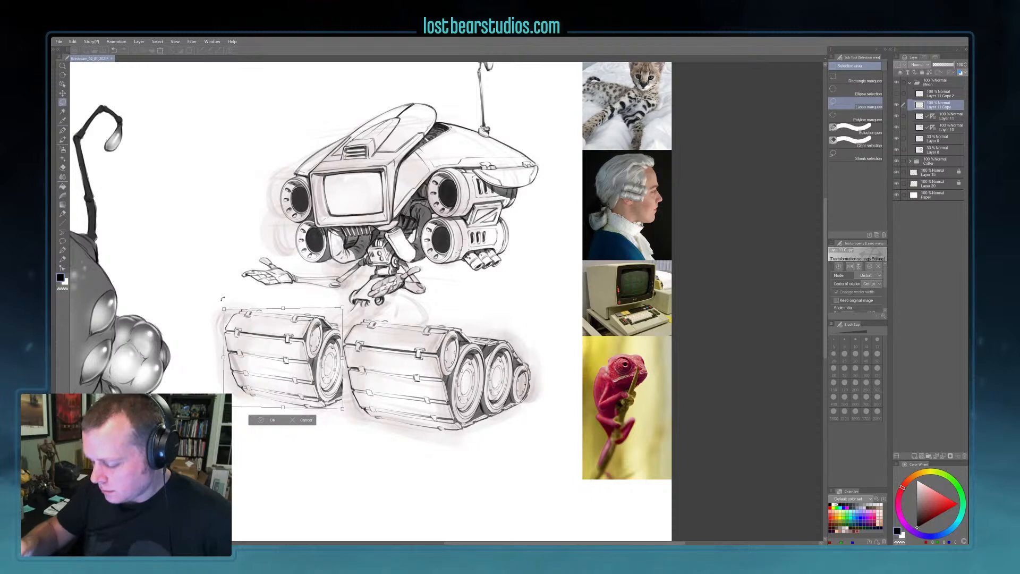
left_click_drag(342, 307, 342, 307)
key("Return")
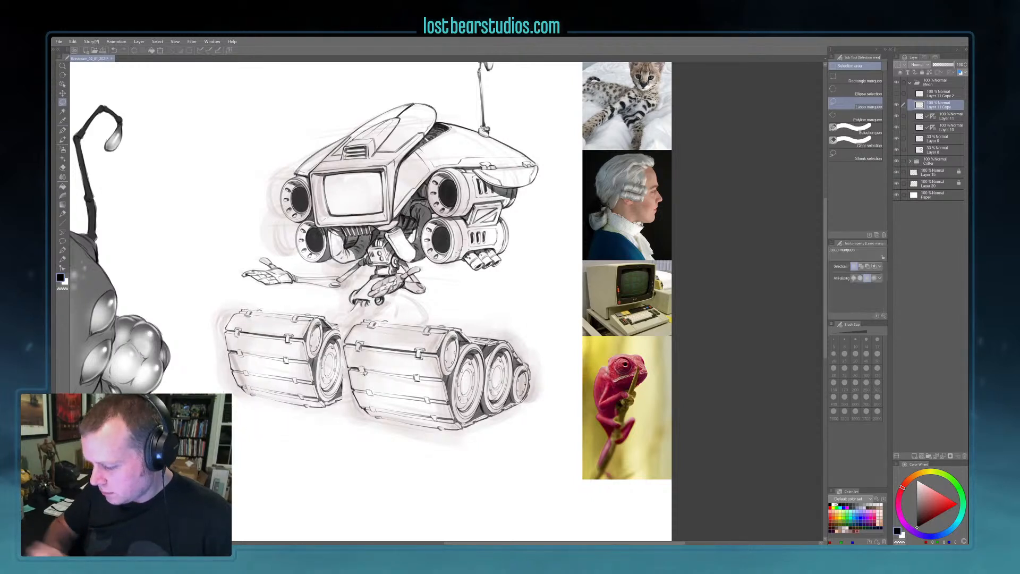
- Apply a mesh transformation to the far housing copy, pulling the area beside its wheels slightly inward
left_click(73, 42)
mouse_move(119, 206)
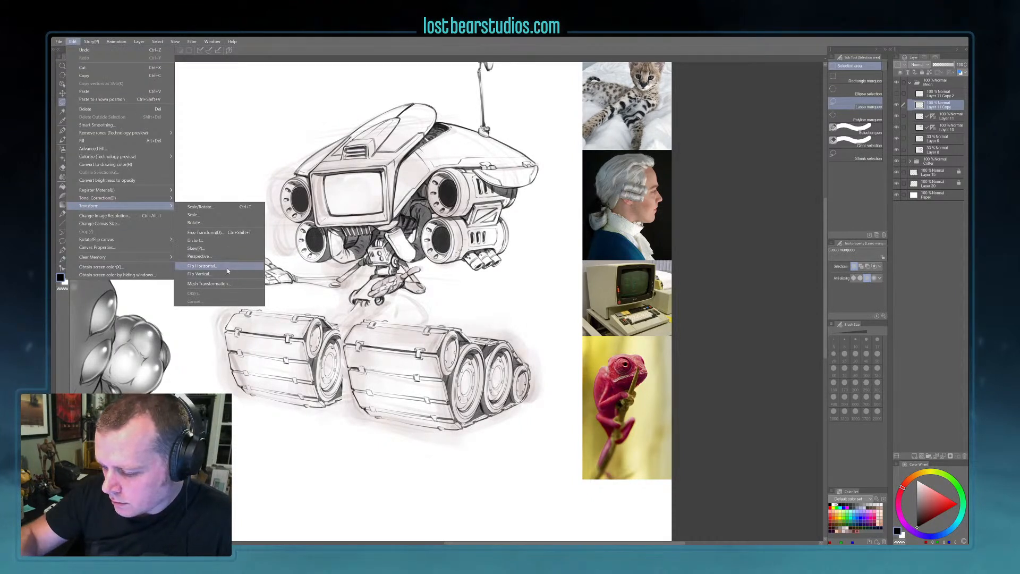
left_click(232, 283)
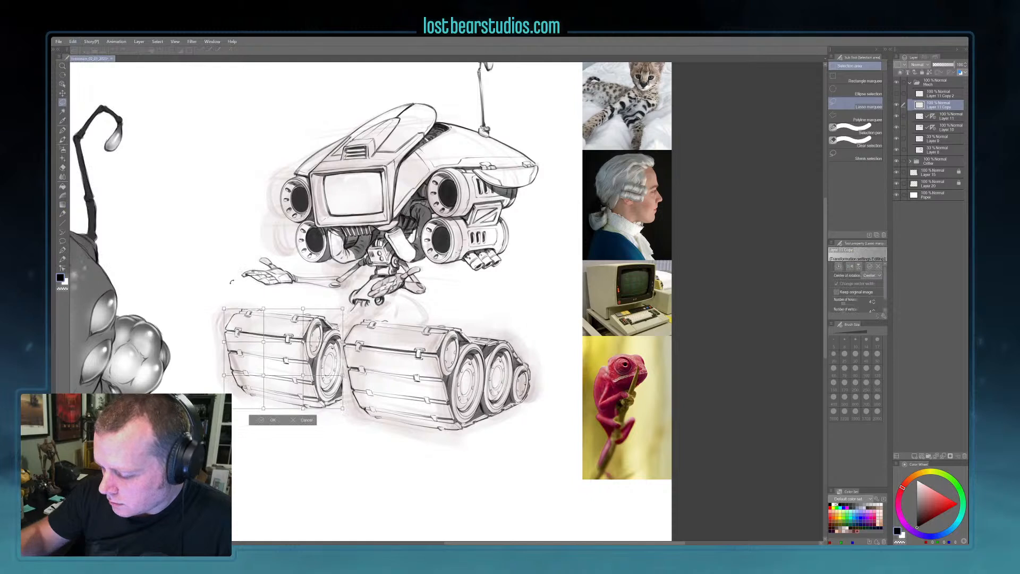
left_click_drag(302, 340, 299, 308)
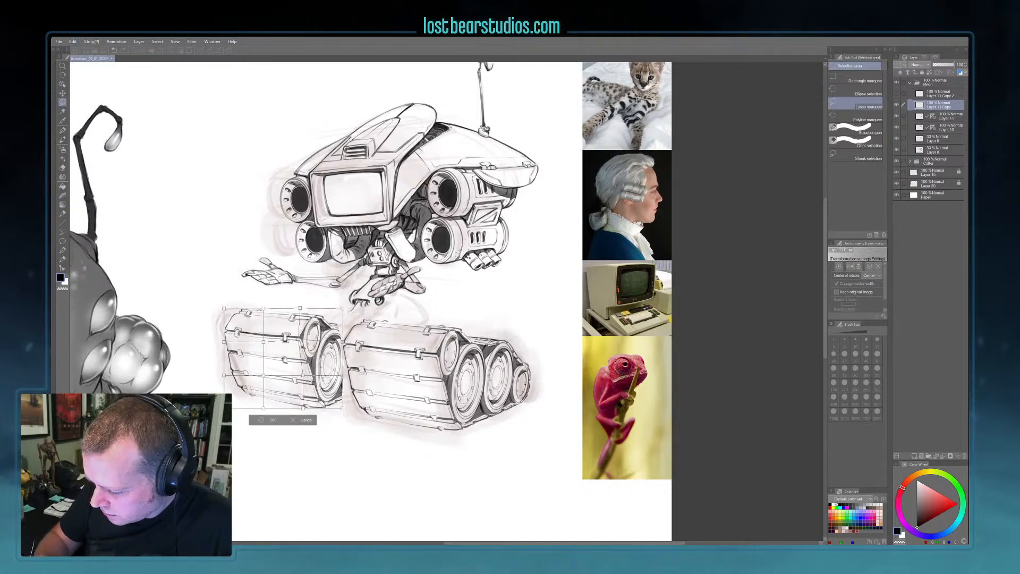
left_click_drag(303, 375, 301, 375)
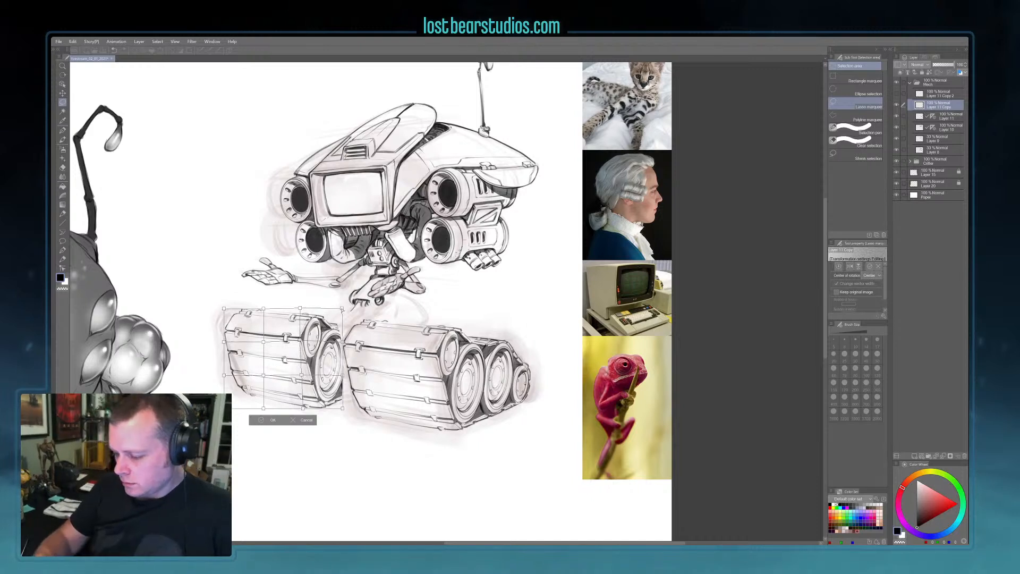
key("Return")
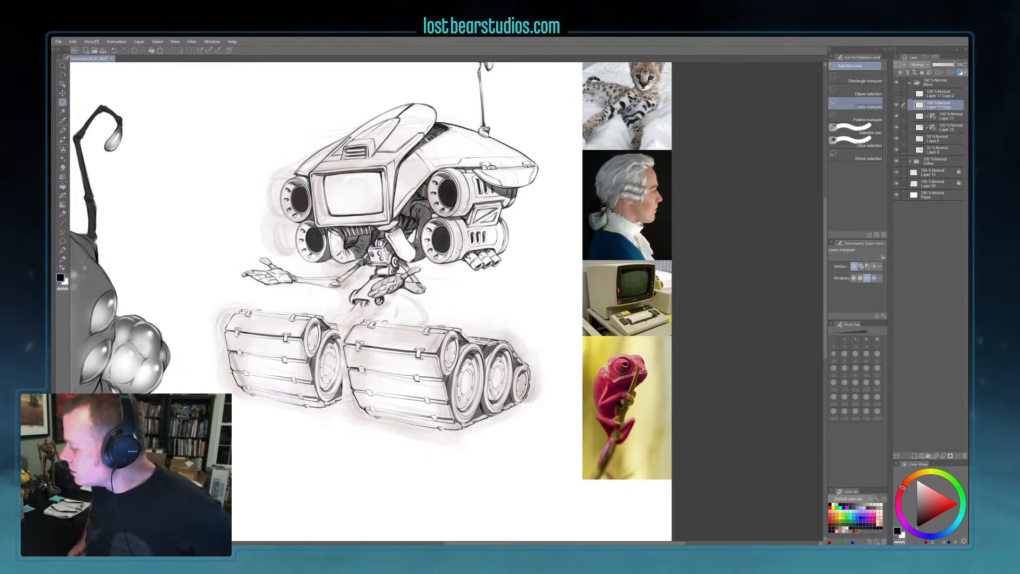
- Merge the far housing copy into Layer 11 and thicken its middle panel line with the ink brush at size 80
left_click(944, 455)
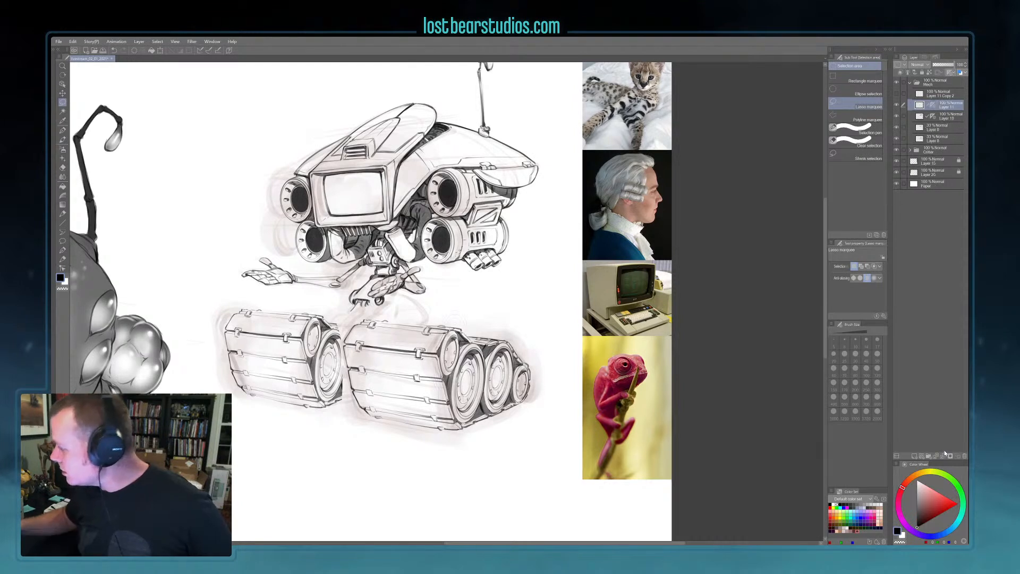
key("p")
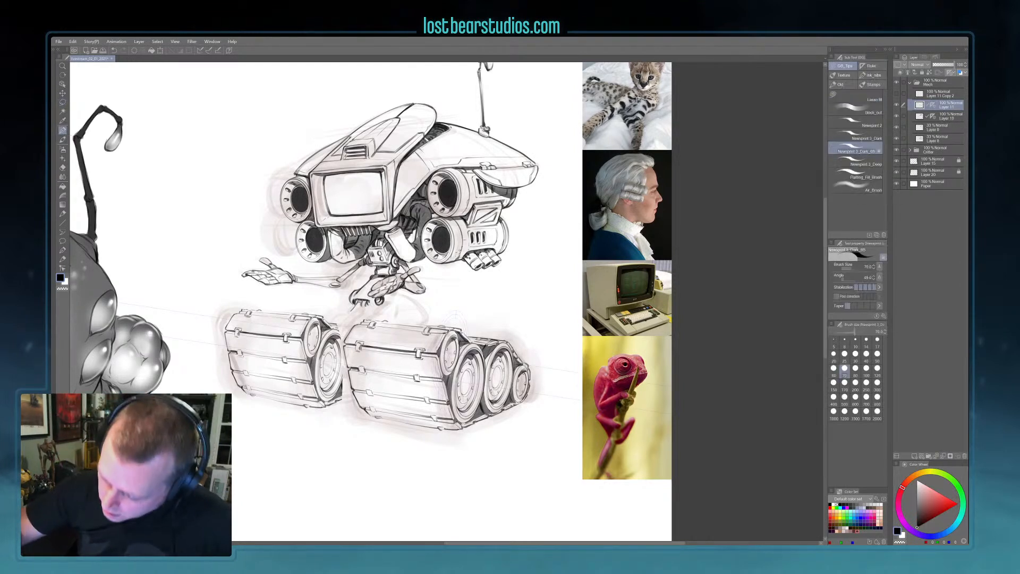
key("bracketright")
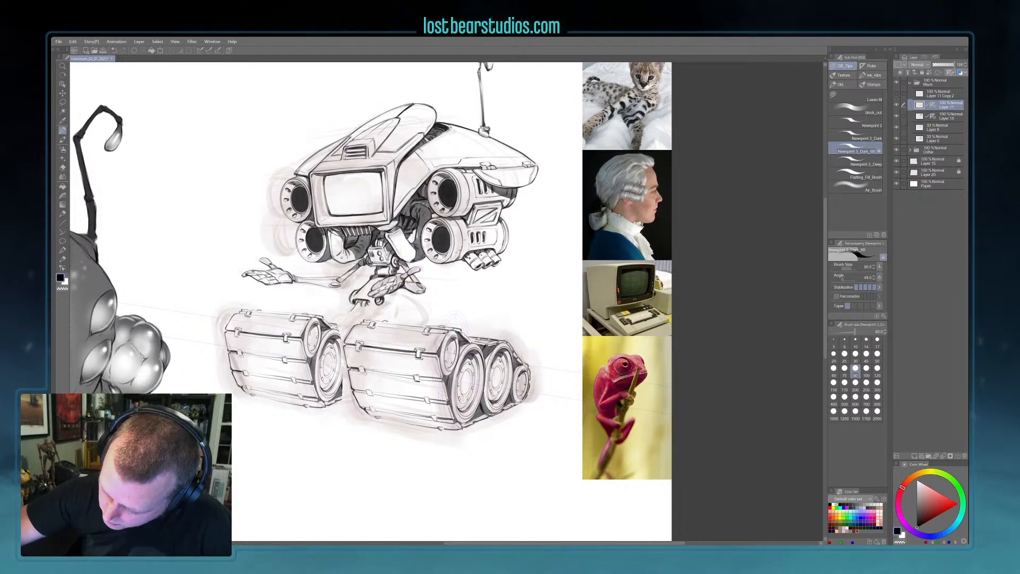
left_click_drag(242, 353, 304, 359)
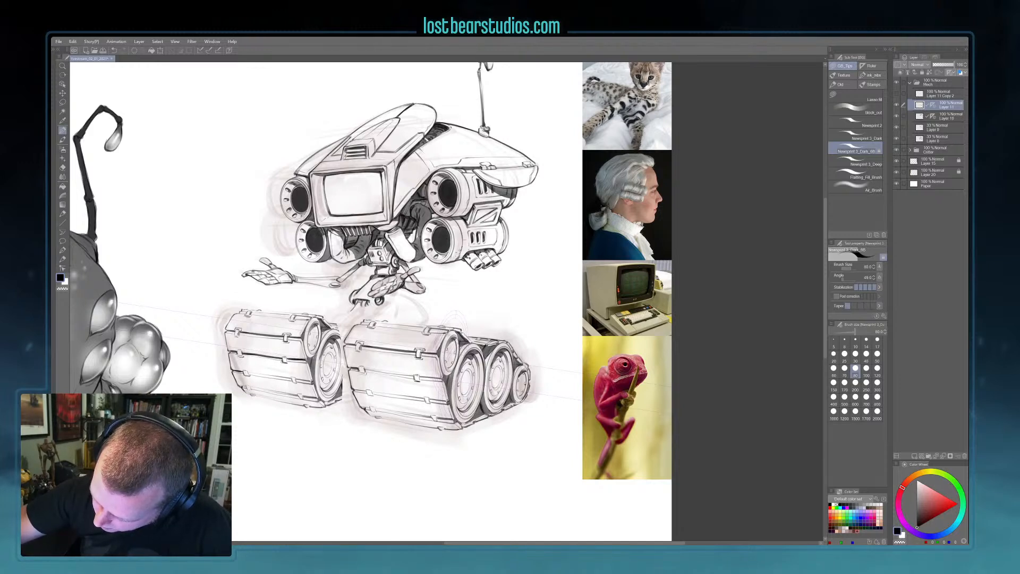
- Thicken the lower panel lines of the far housing with the ink brush and add fine surface marks to its upper panel
left_click_drag(249, 372, 311, 382)
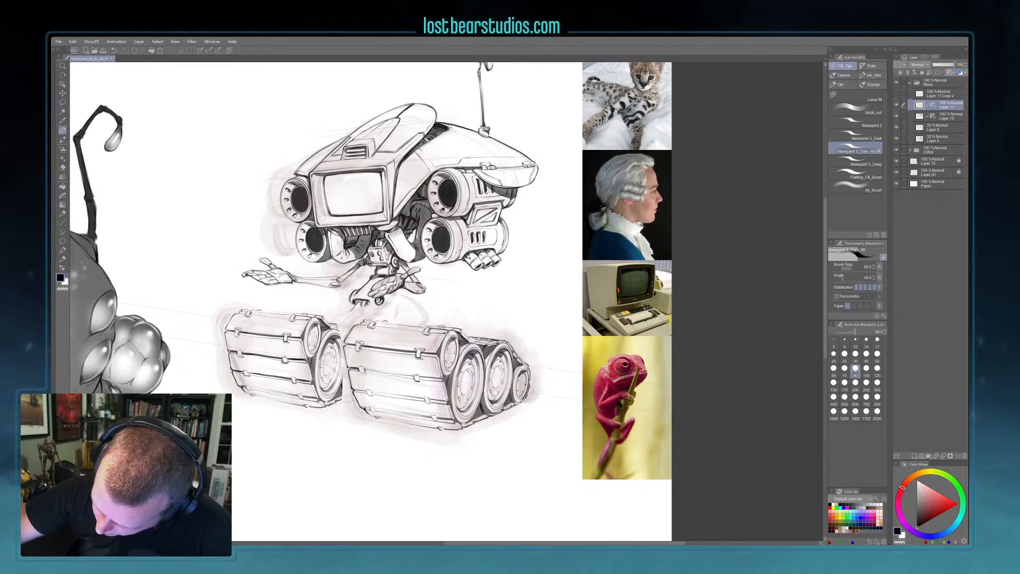
left_click_drag(252, 386, 285, 394)
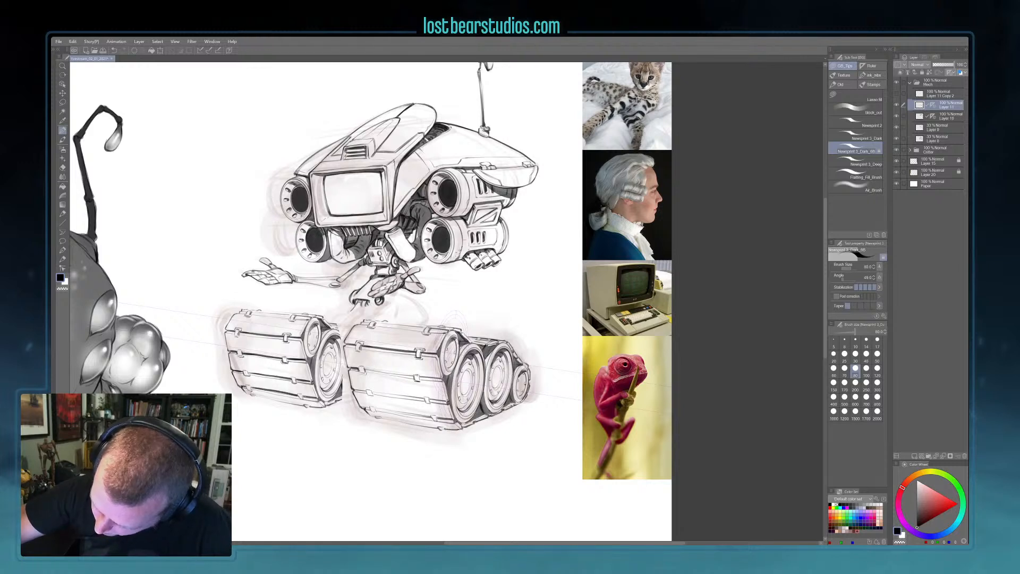
left_click_drag(253, 396, 293, 403)
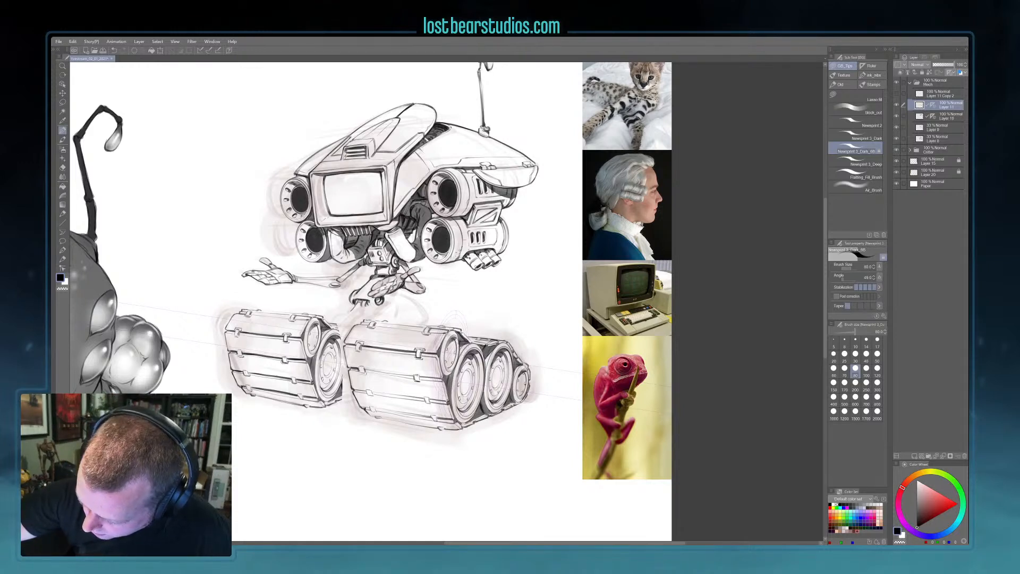
mouse_move(261, 311)
left_mouse_down()
mouse_move(303, 315)
mouse_move(276, 315)
left_mouse_up()
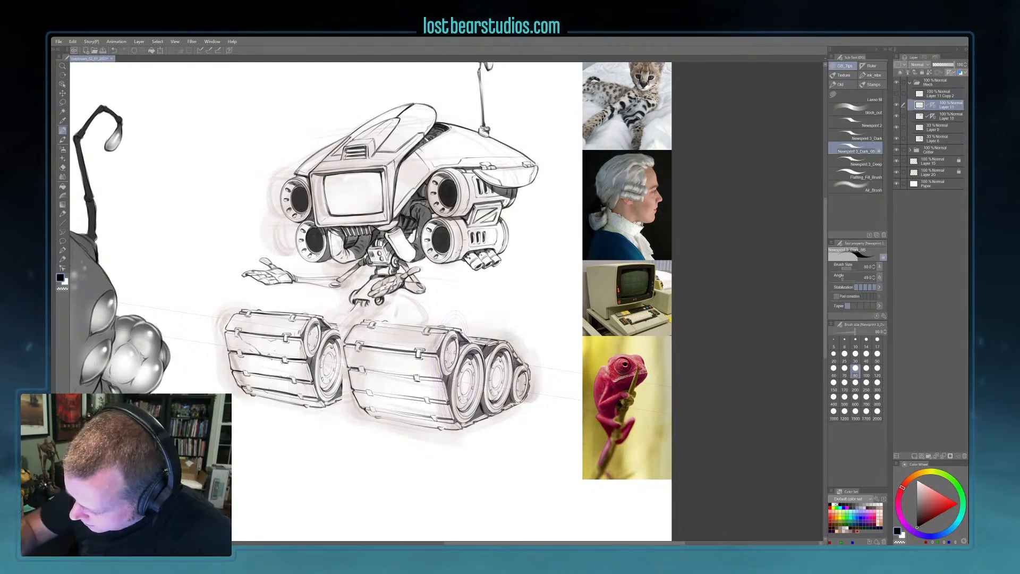
- Thicken the middle and lower panel seams across the near housing's side with the ink brush
left_click_drag(366, 370, 411, 377)
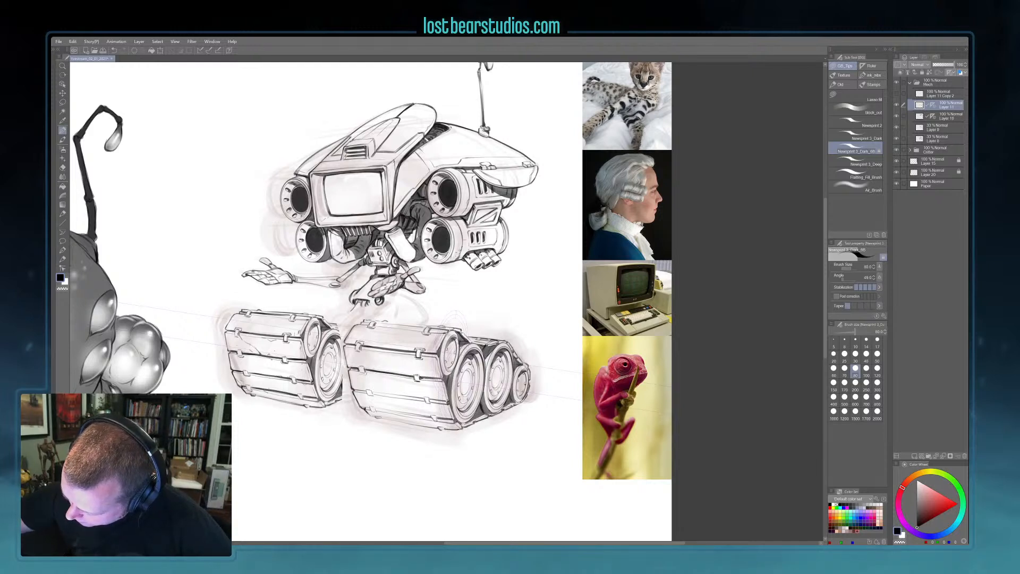
left_click_drag(370, 391, 448, 402)
left_click_drag(375, 408, 434, 427)
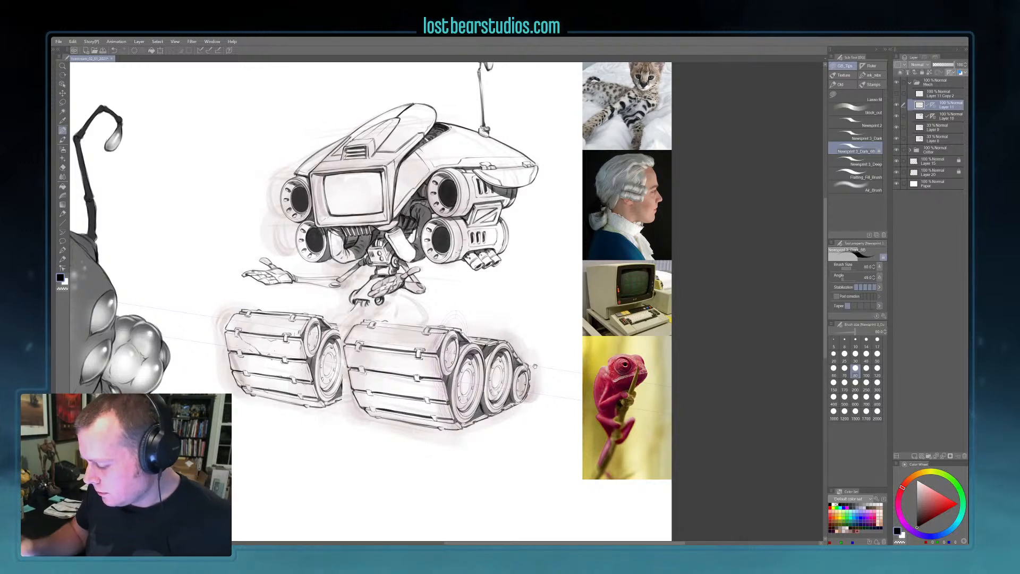
left_click_drag(703, 325, 712, 328)
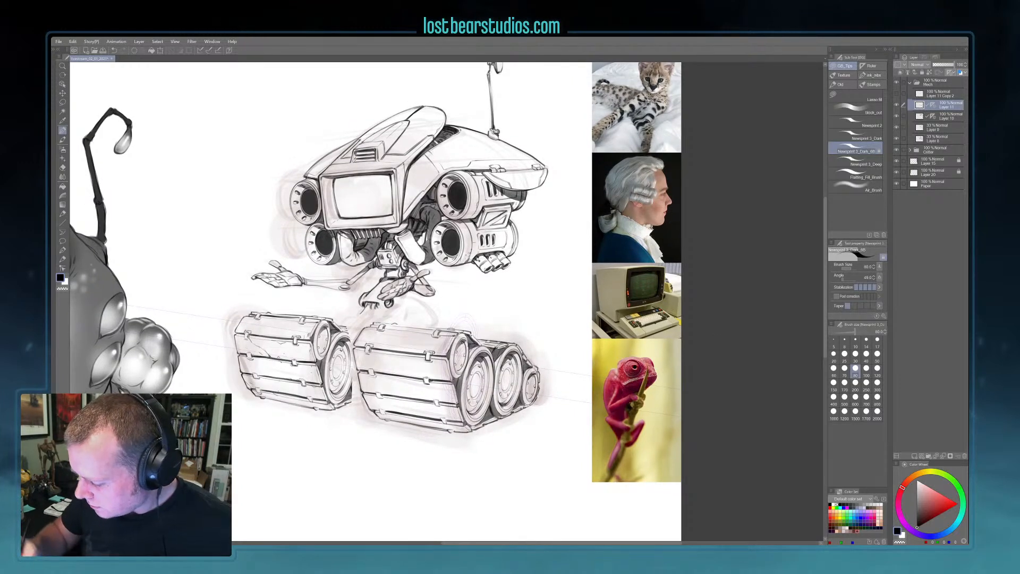
- Erase the inner rim details of the far housing's large wheel using Flatting_Fill_Brush with transparent colour at size 150
left_click(856, 176)
key("c")
mouse_move(347, 346)
left_mouse_down()
mouse_move(331, 364)
mouse_move(338, 392)
mouse_move(347, 349)
left_mouse_up()
left_click_drag(339, 375, 338, 385)
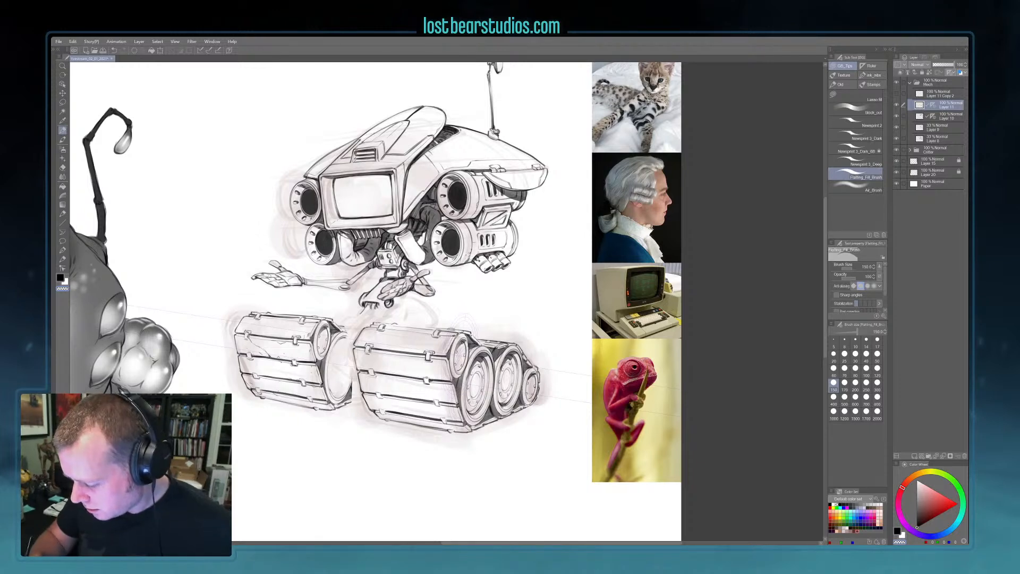
- Lower the opacity of the rough sketch layer directly beneath Layer 10, then return to Layer 11 with the dark ink brush
left_click(870, 163)
left_click(870, 152)
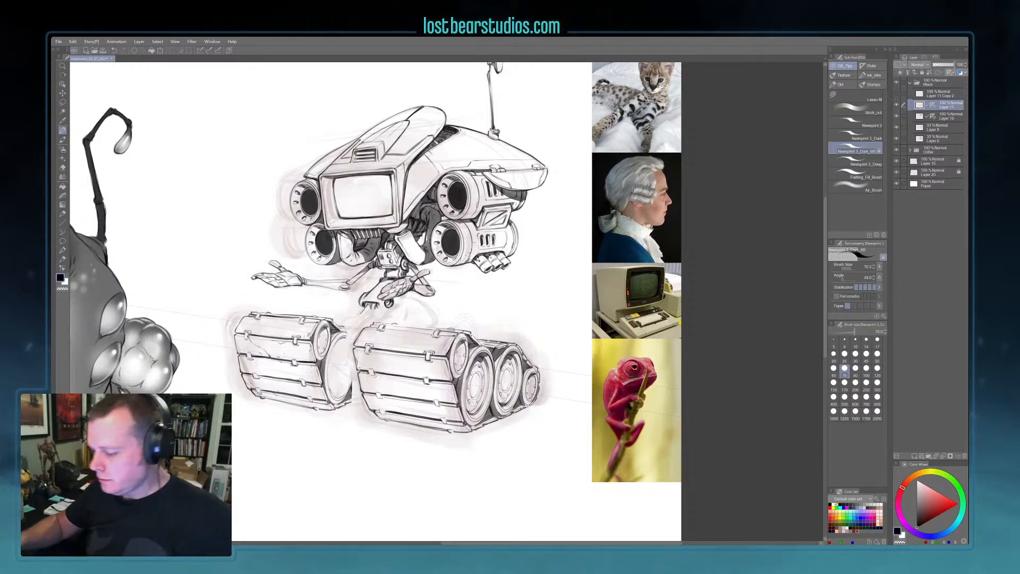
key("ctrl+minus")
key("ctrl+plus")
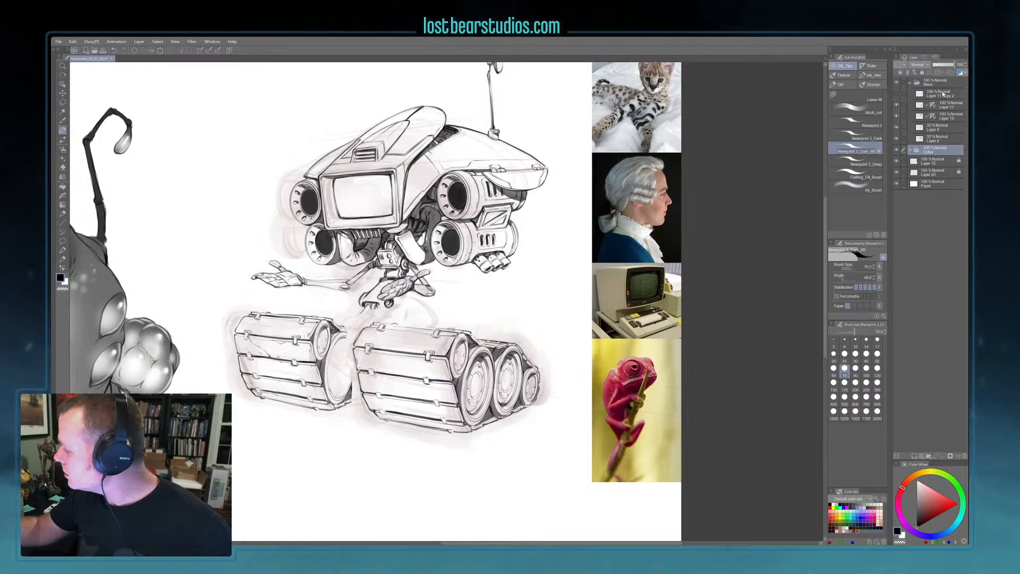
left_click(939, 127)
left_click_drag(938, 65, 936, 65)
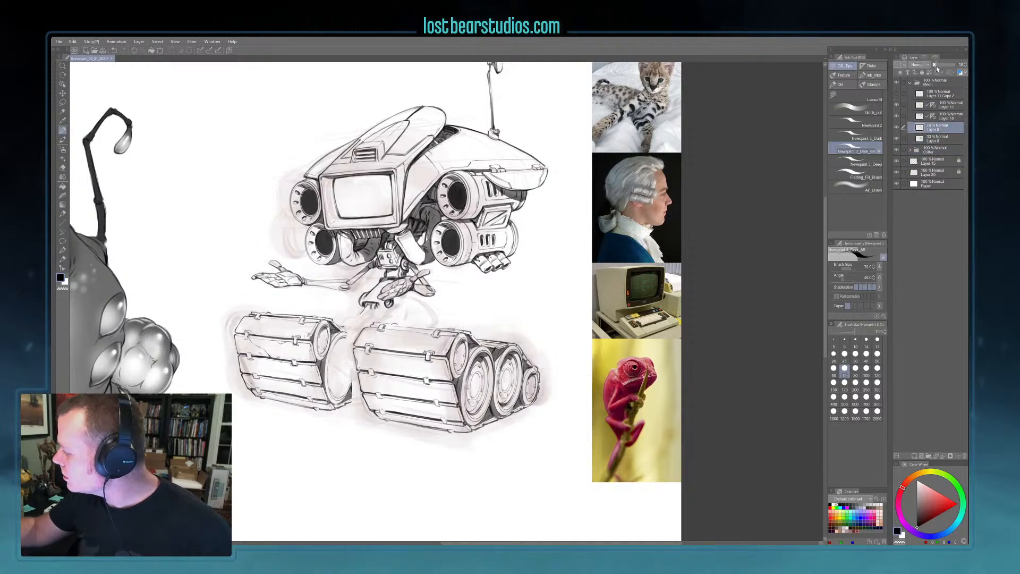
left_click(923, 106)
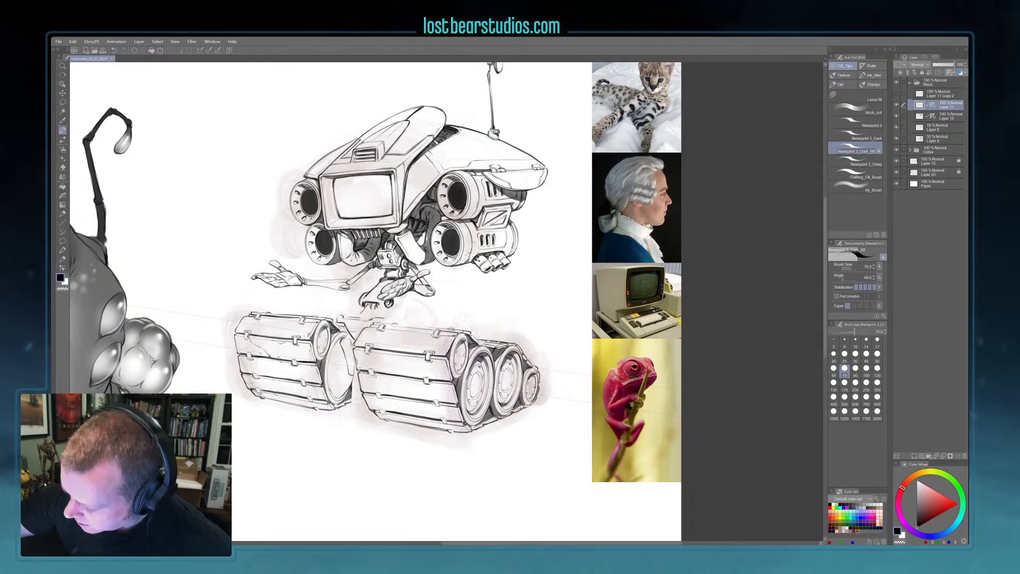
- Ink the lower leg and its mounting joint between the two housings, using the dark ink brush at sizes 70 and 80
key("c")
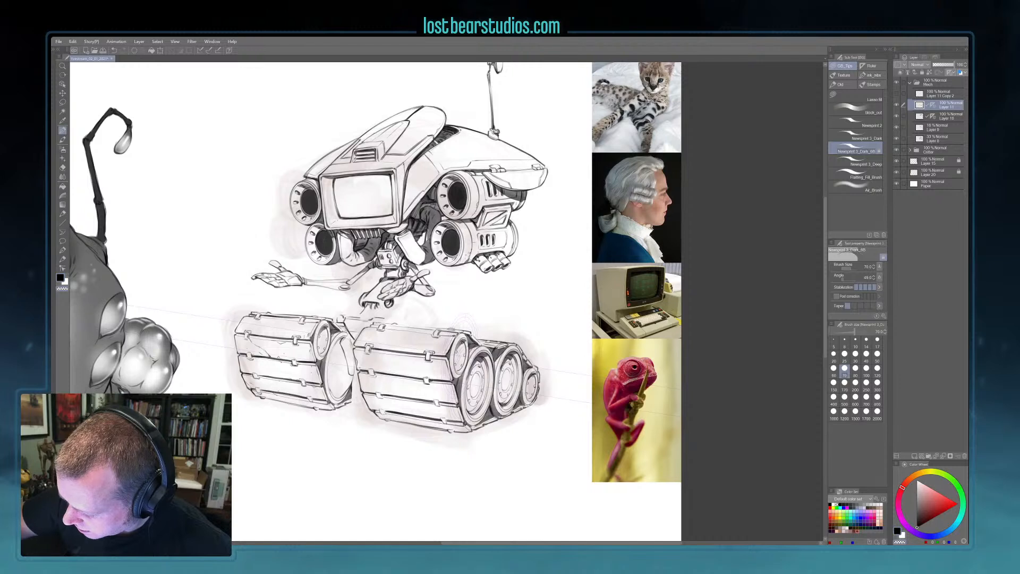
key("c")
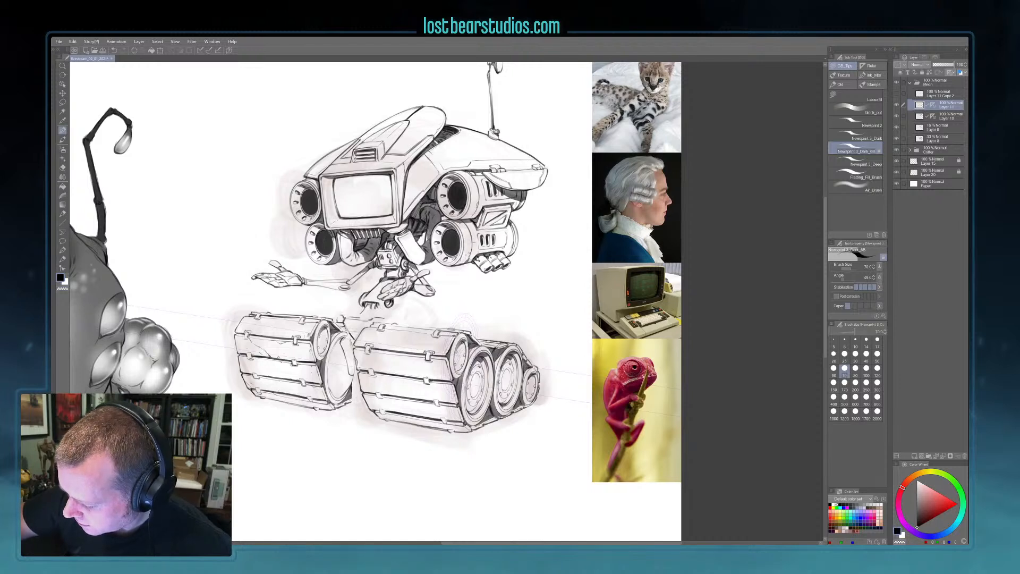
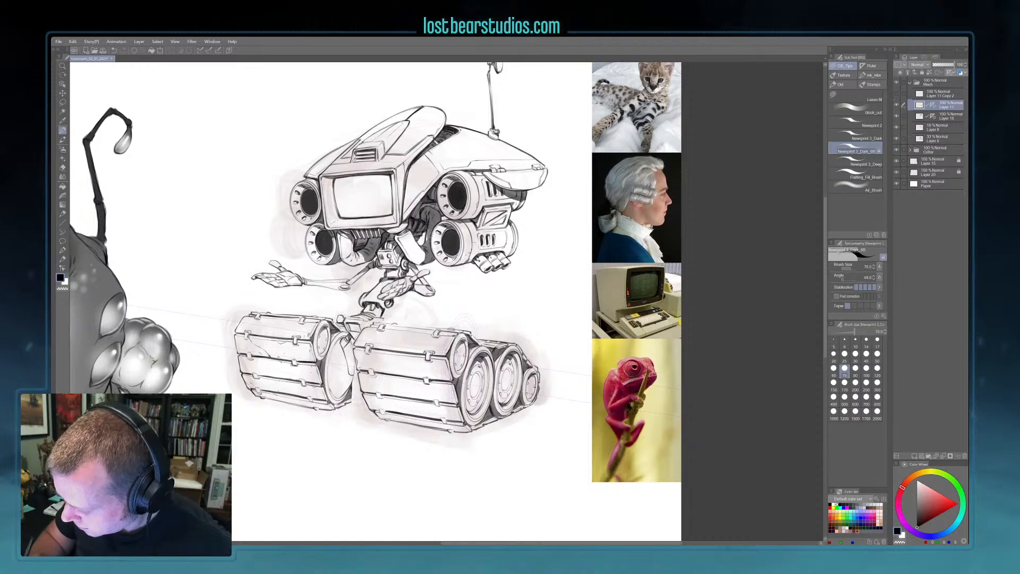
key("bracketright")
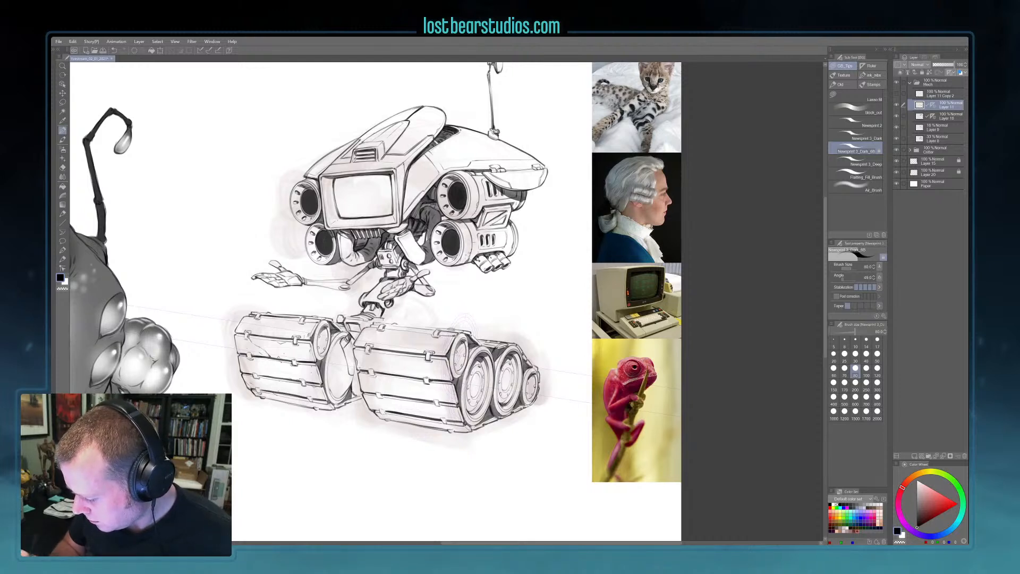
left_click_drag(348, 342, 353, 357)
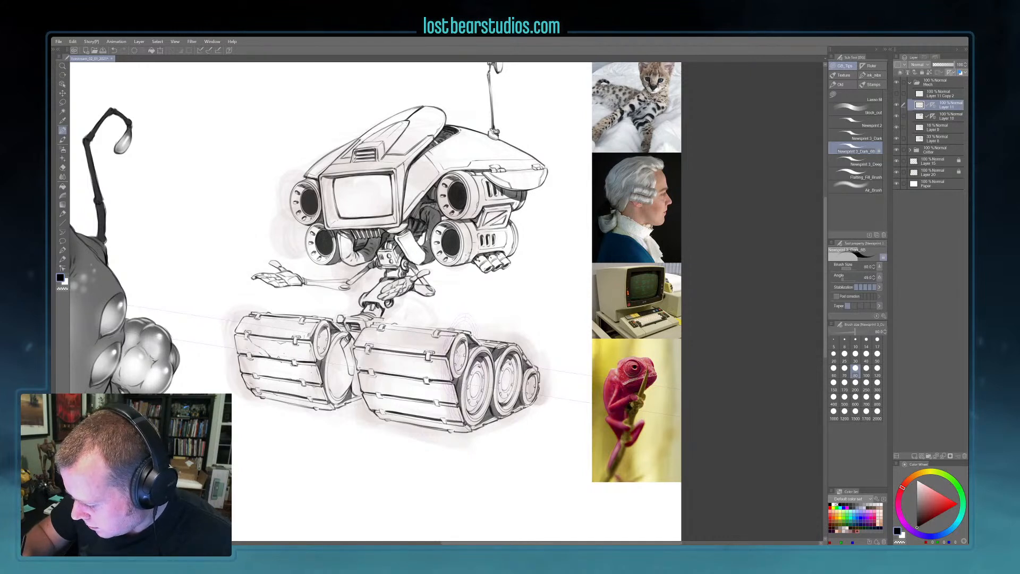
- Shade the gap between the two housings with dark ink at brush size 170 and refine its mechanical details at size 100
key("bracketright")
key("bracketright")
key("bracketright")
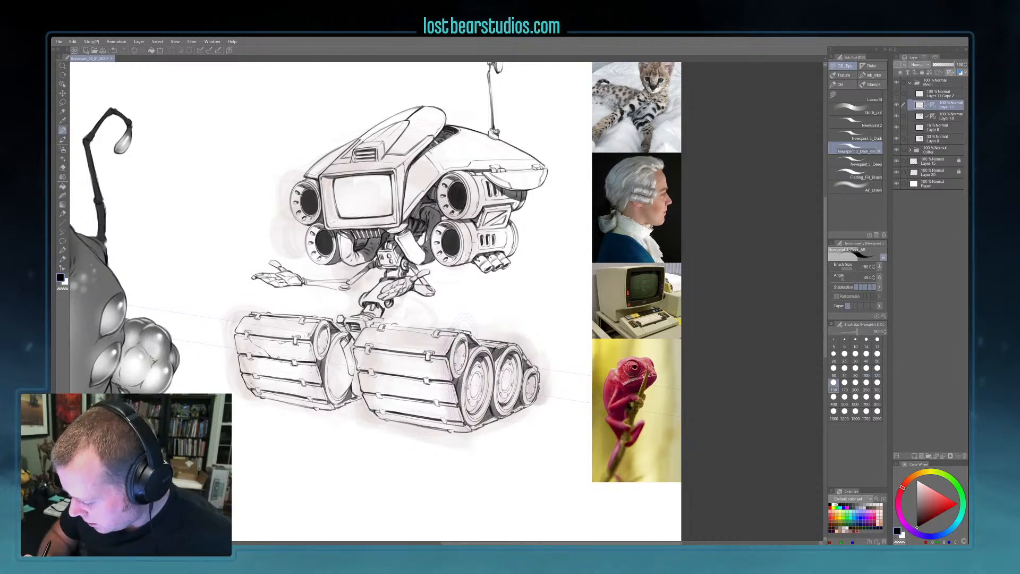
key("bracketright")
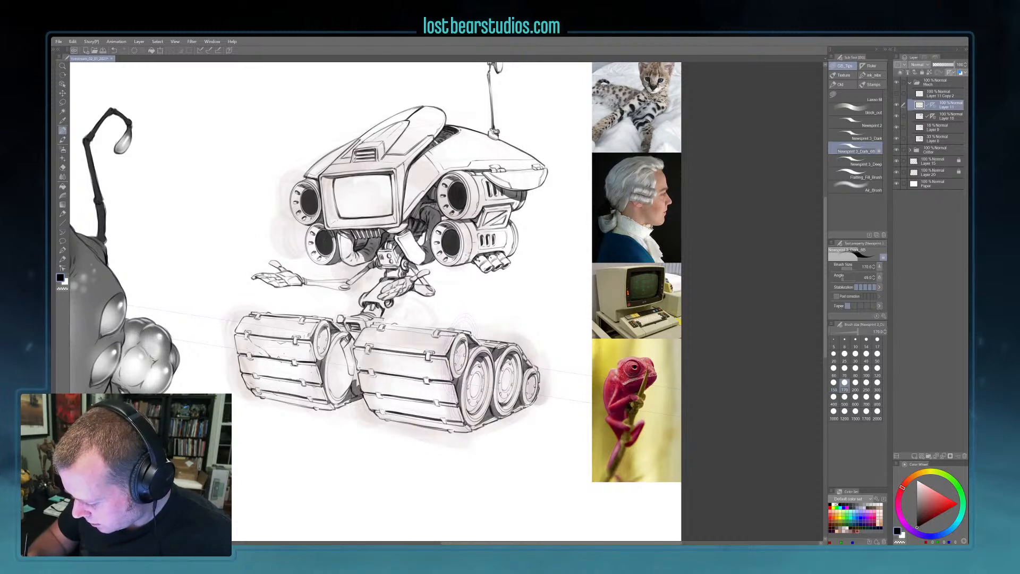
mouse_move(350, 387)
left_mouse_down()
mouse_move(330, 334)
mouse_move(347, 333)
mouse_move(335, 343)
mouse_move(345, 358)
left_mouse_up()
left_click_drag(352, 338, 346, 348)
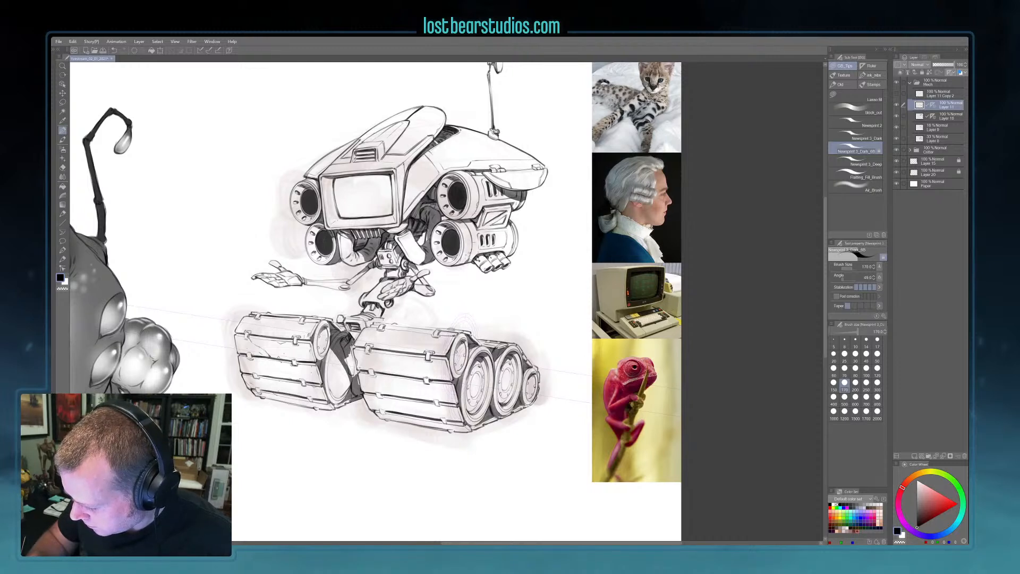
mouse_move(353, 349)
left_mouse_down()
mouse_move(354, 384)
mouse_move(347, 375)
left_mouse_up()
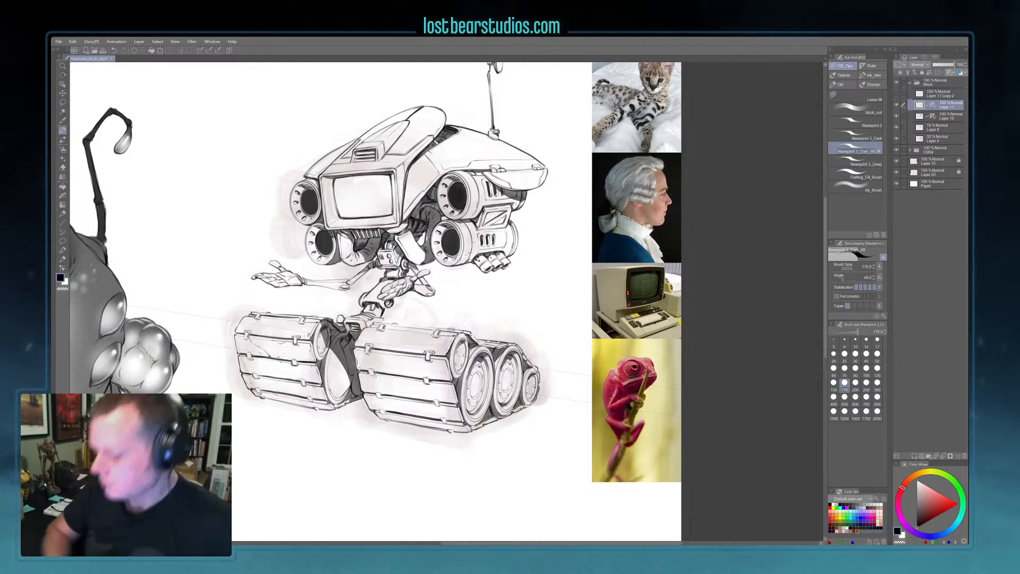
key("bracketleft")
key("bracketleft")
key("bracketleft")
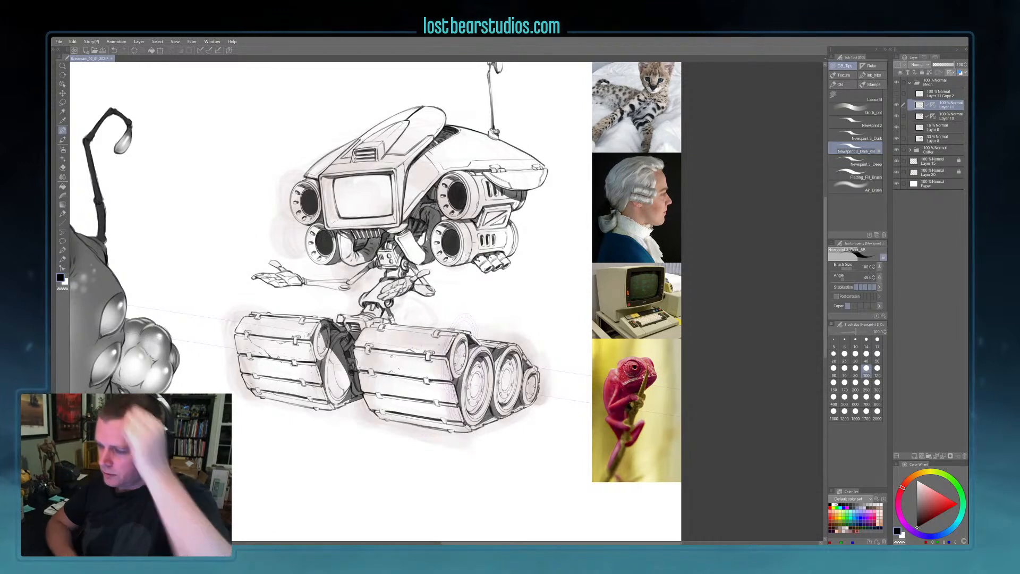
- Create a new layer above Layer 11, choose a light pink colour and start a guide stroke beside the lower leg joint
left_click(915, 457)
left_click(941, 498)
left_click(927, 488)
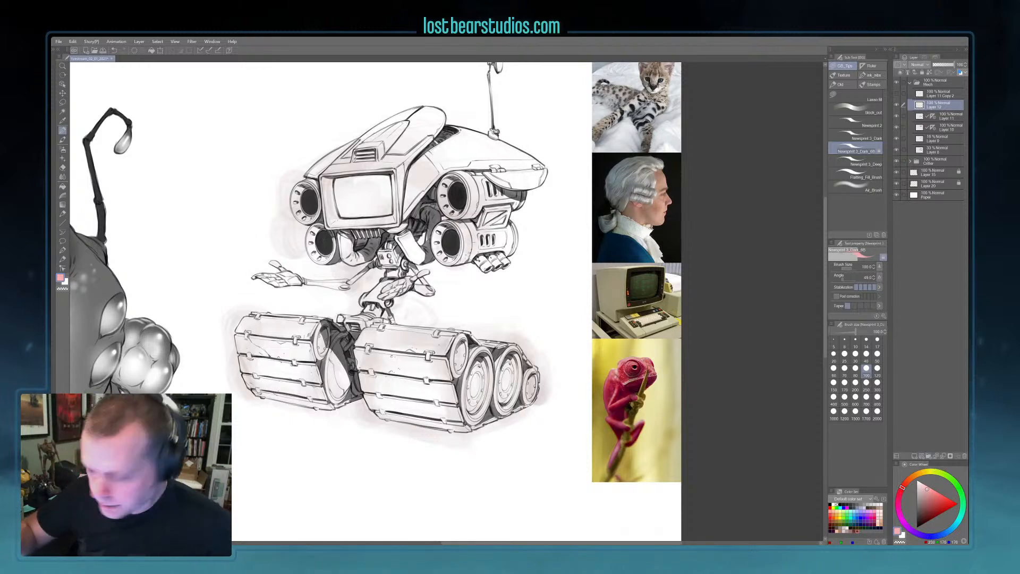
left_click_drag(333, 307, 339, 319)
left_click(857, 174)
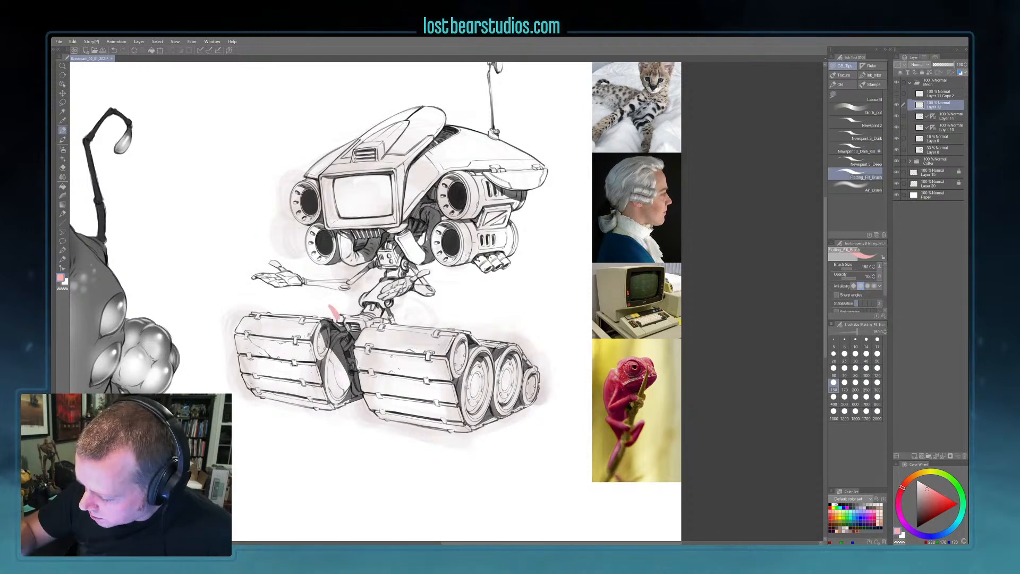
- Sketch angular pink guide shapes on both sides of the lower leg joint with Flatting_Fill_Brush at size 150
left_click(896, 105)
left_click(896, 106)
left_click(897, 105)
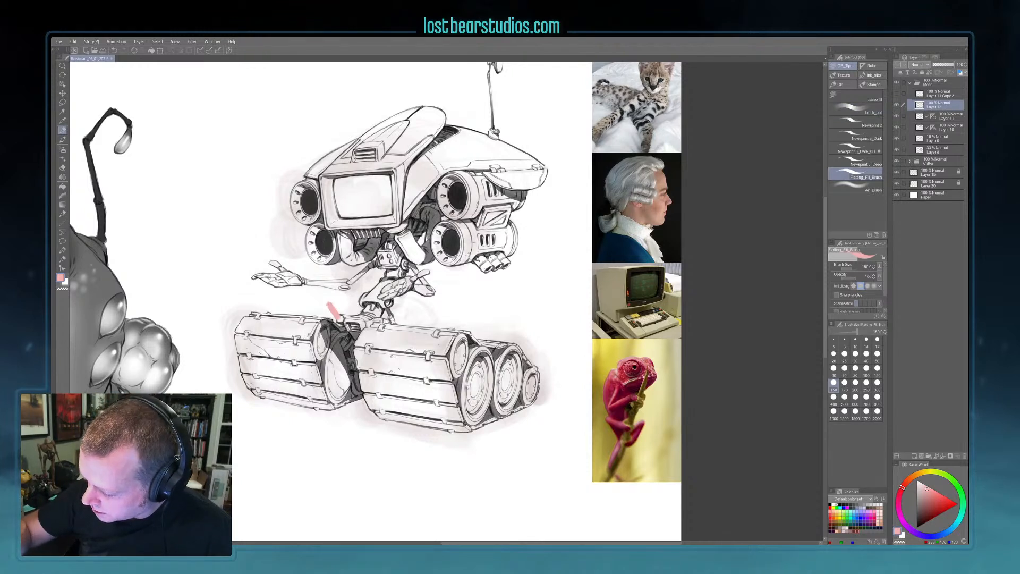
left_click_drag(330, 302, 360, 310)
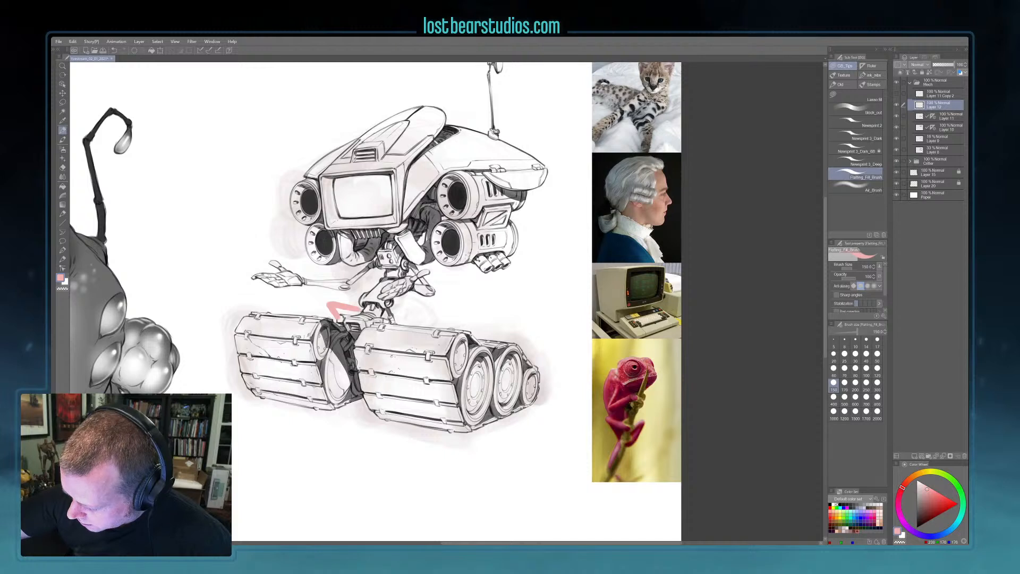
mouse_move(384, 308)
left_mouse_down()
mouse_move(397, 320)
mouse_move(420, 313)
left_mouse_up()
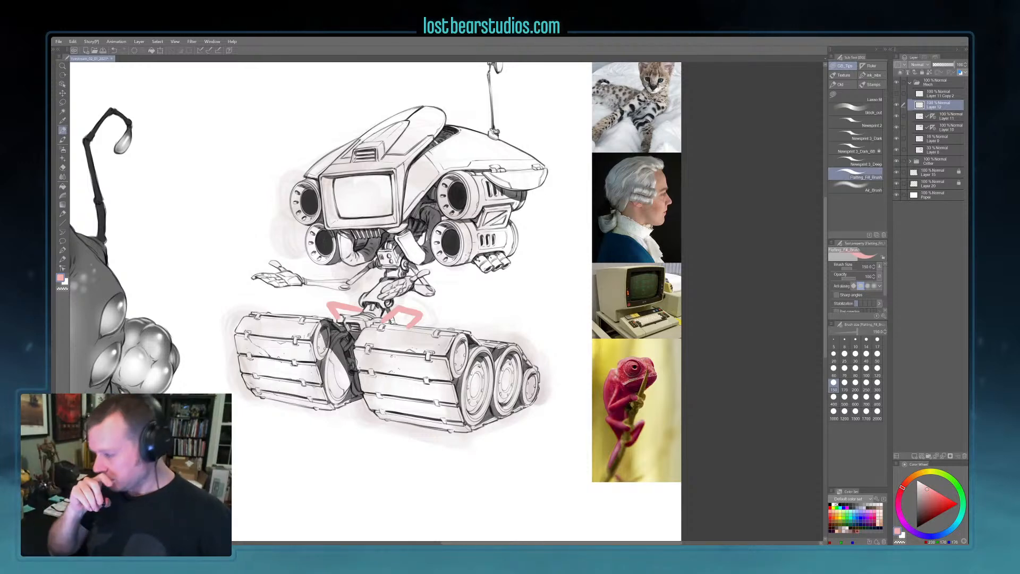
left_click_drag(687, 221, 712, 295)
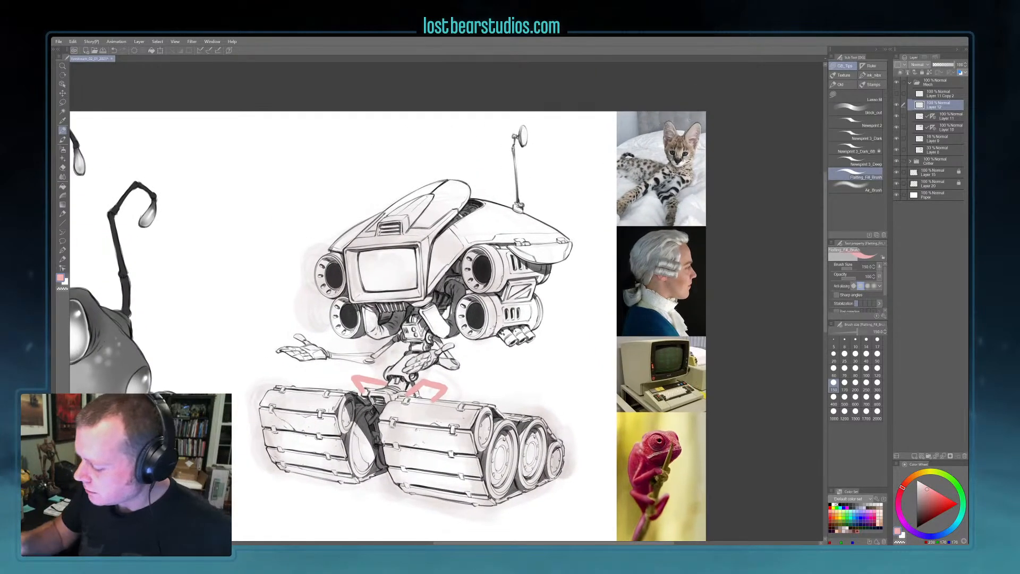
left_click_drag(491, 229, 502, 217)
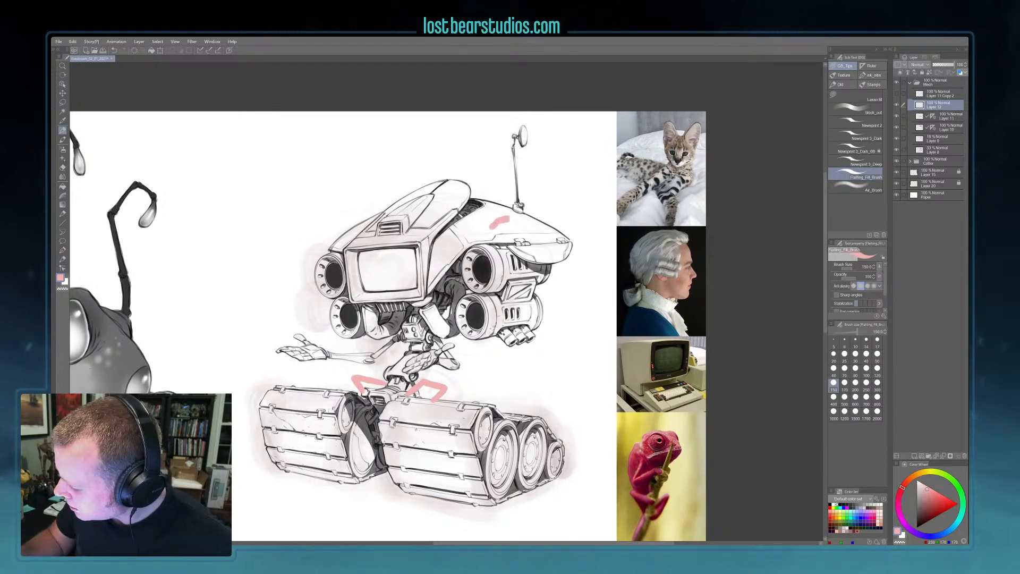
key("ctrl+x")
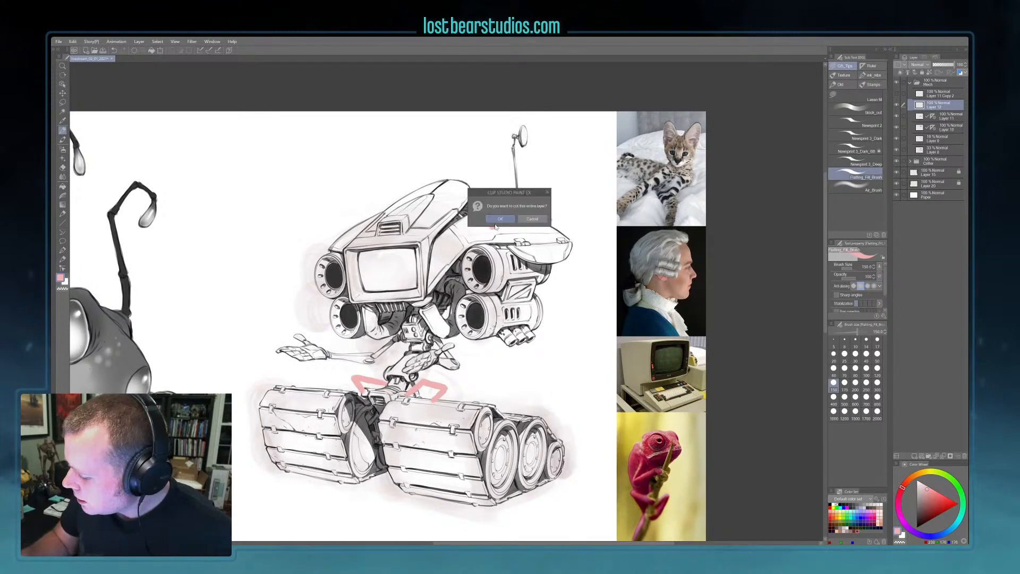
left_click(531, 219)
key("ctrl+z")
- Sketch a flat pink bracket-shaped guide along the top of the rear hull, alternating between pink and transparent colour to clean its edges
mouse_move(498, 224)
left_mouse_down()
mouse_move(555, 220)
mouse_move(521, 213)
left_mouse_up()
key("c")
key("c")
key("c")
key("c")
key("c")
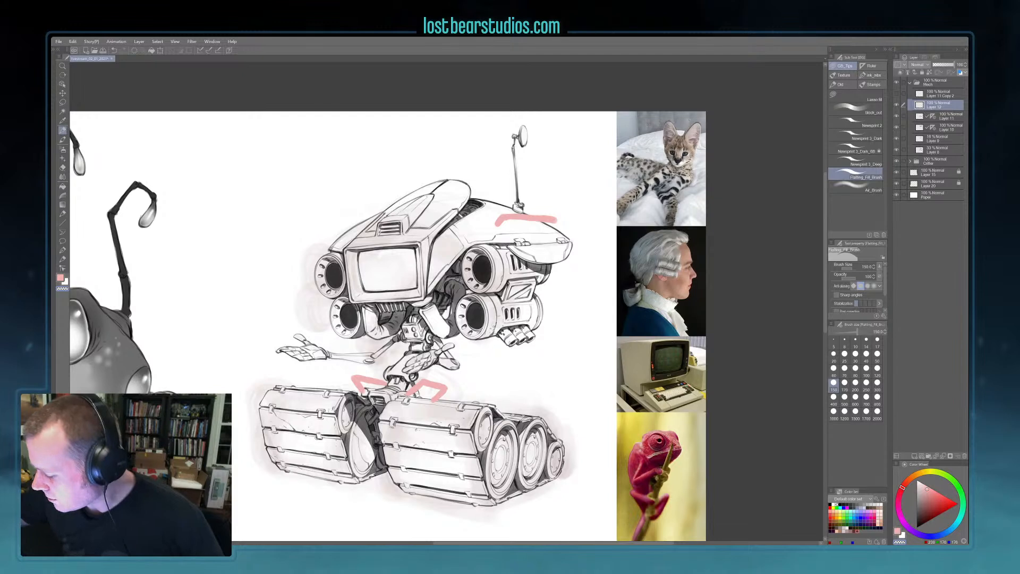
key("c")
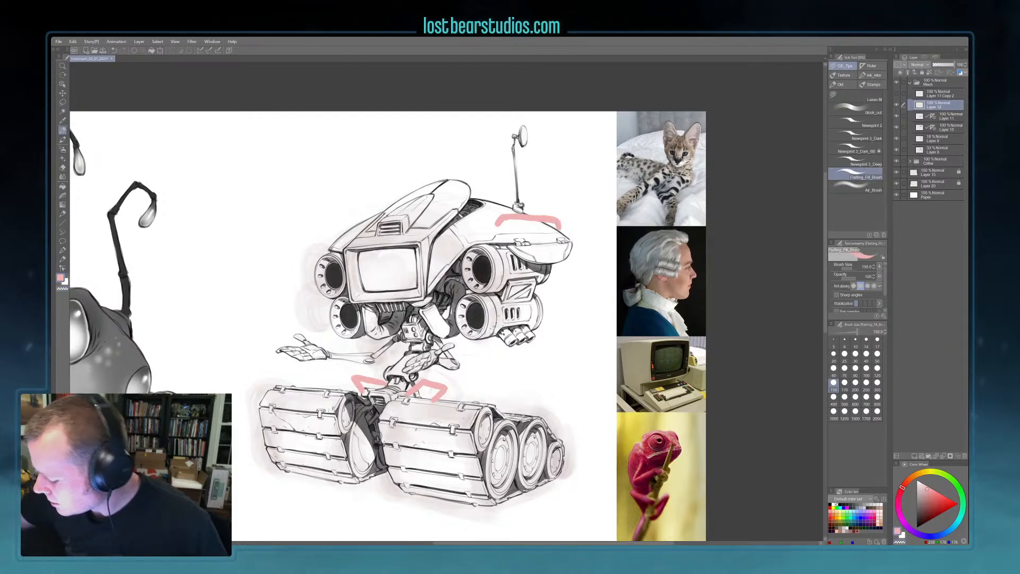
key("c")
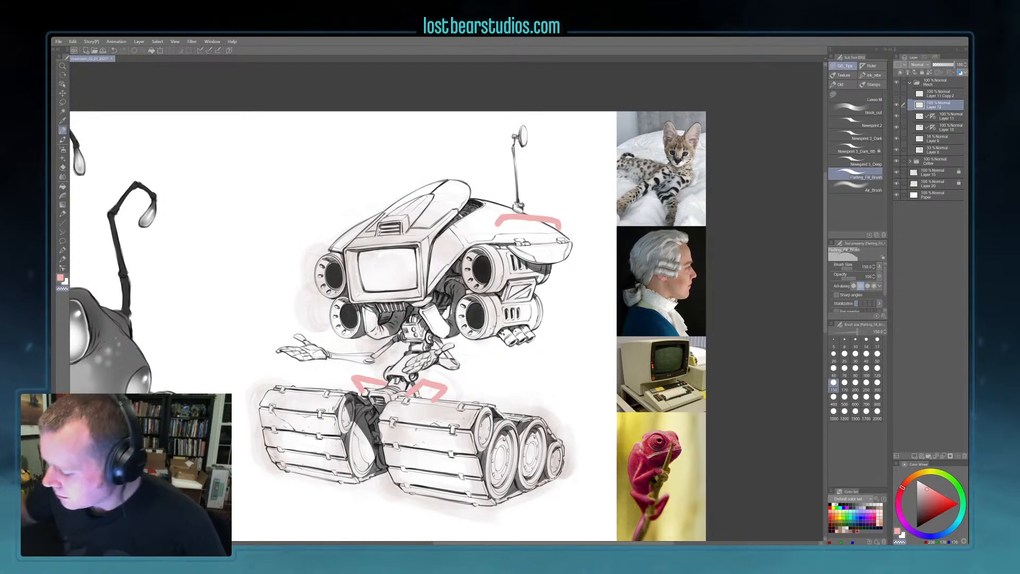
key("c")
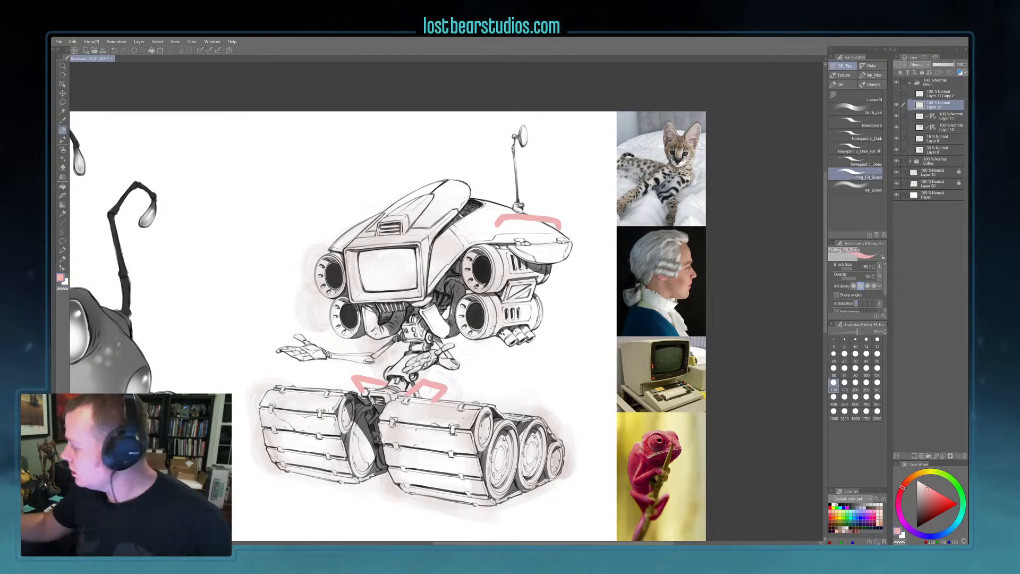
key("c")
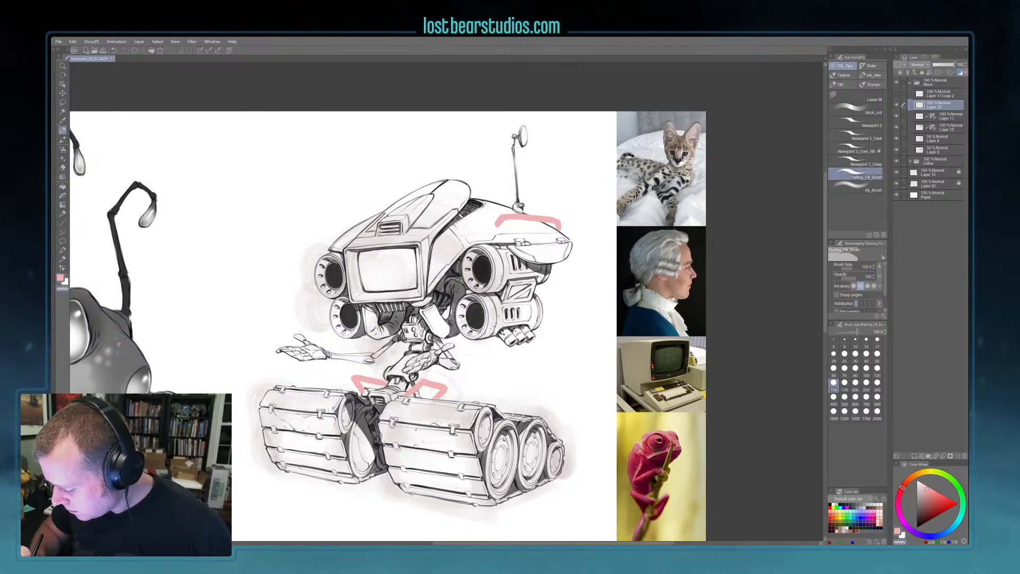
- Create a new layer above the pink guides and ink the leg-joint brackets and rear hull handle in near-black at brush size 100
left_click(912, 457)
left_click(871, 150)
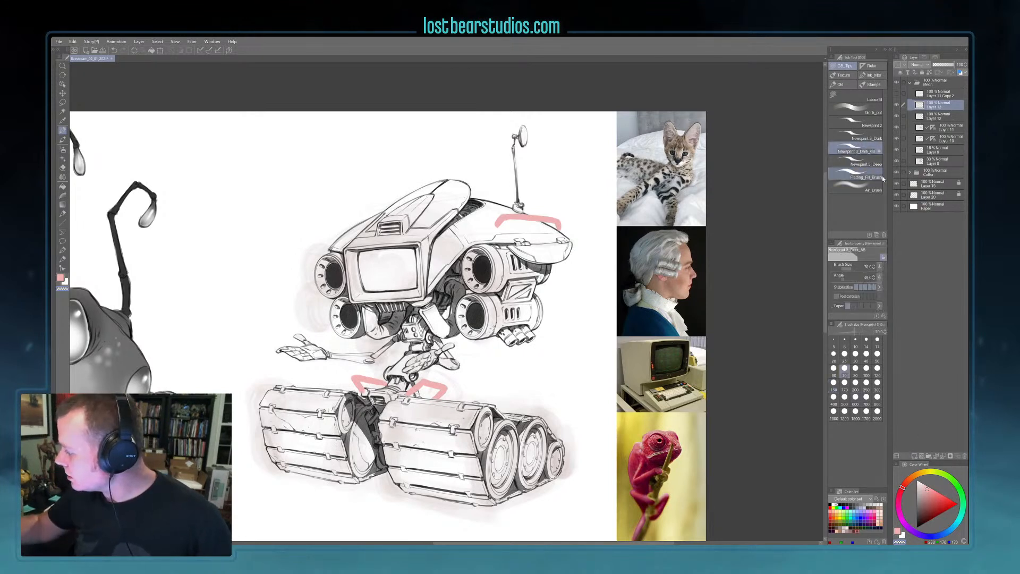
left_click(917, 525)
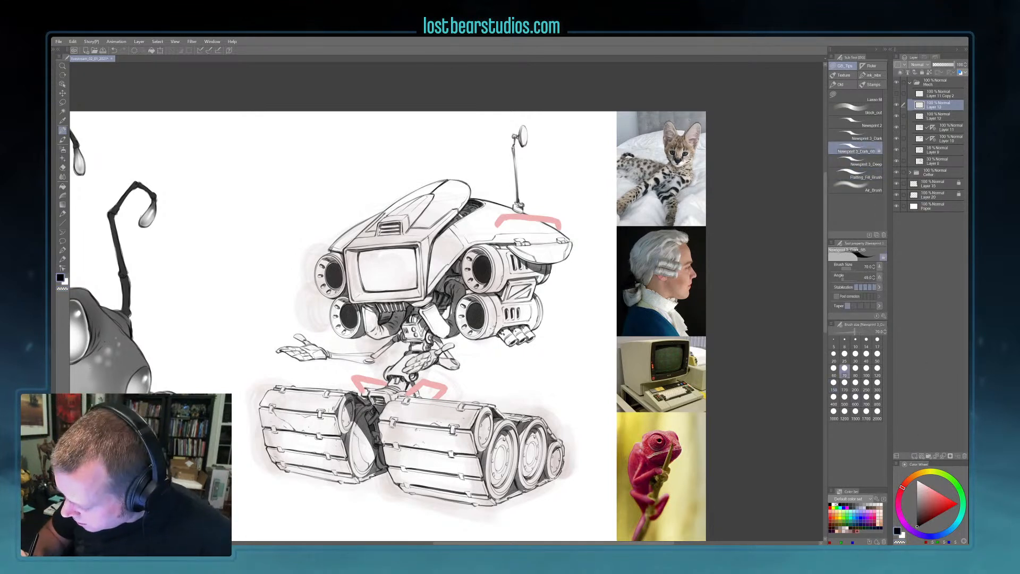
key("bracketright")
key("bracketright")
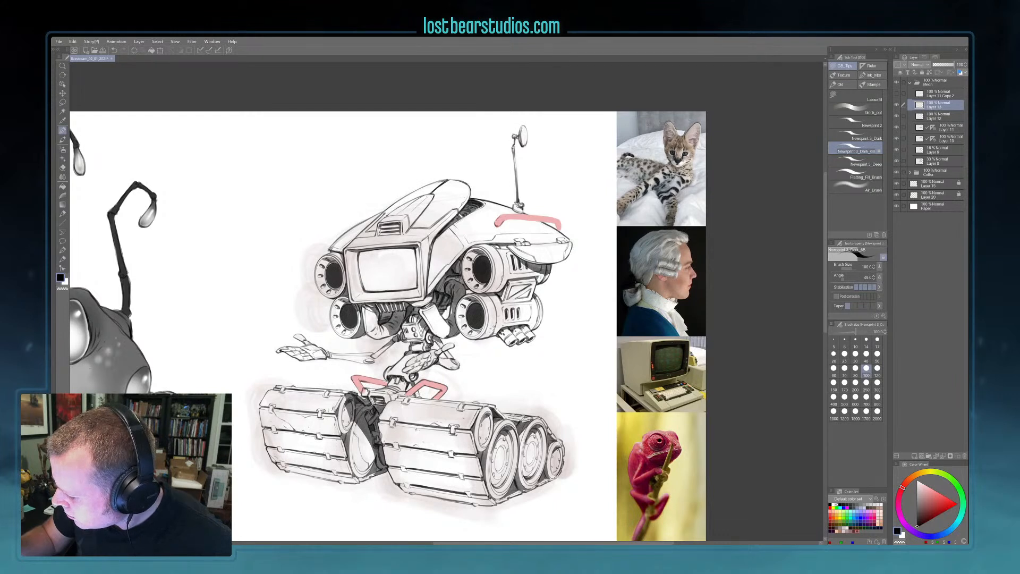
left_click_drag(616, 400, 544, 402)
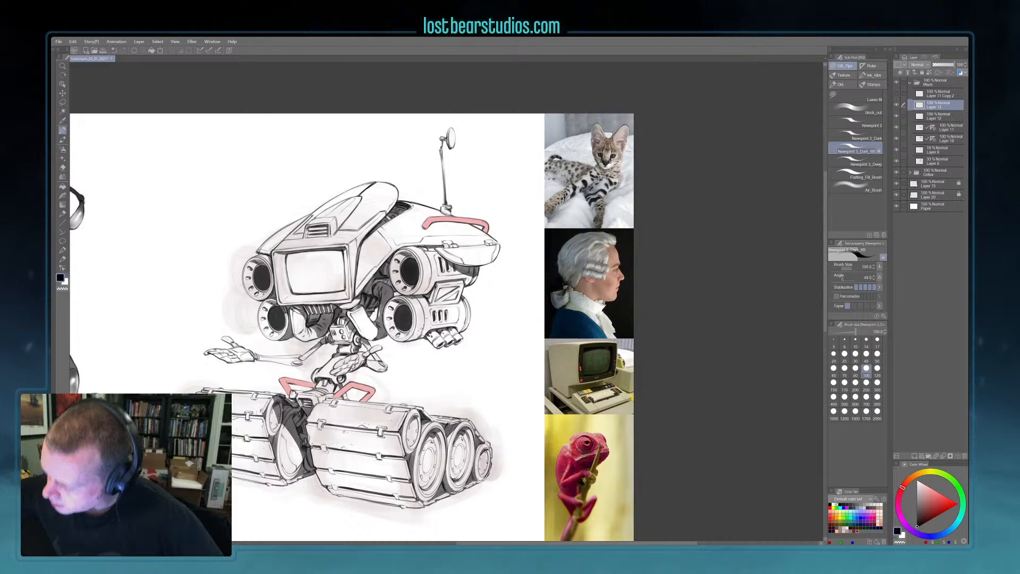
- Load the pink guides of Layer 12 as a selection, hide that layer and go through Layers 11 and 10 beneath it
left_click(918, 118, "ctrl")
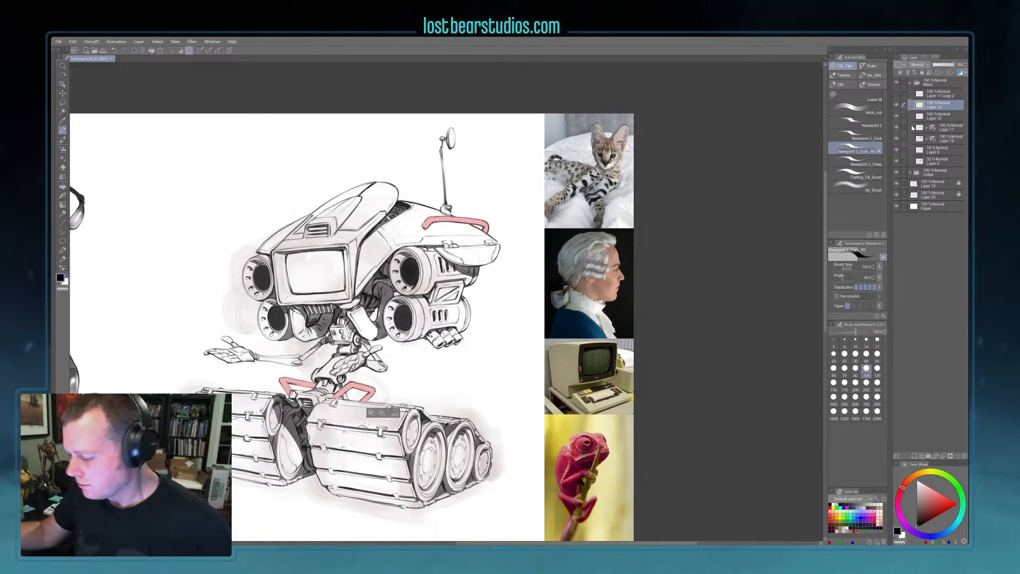
left_click(897, 117)
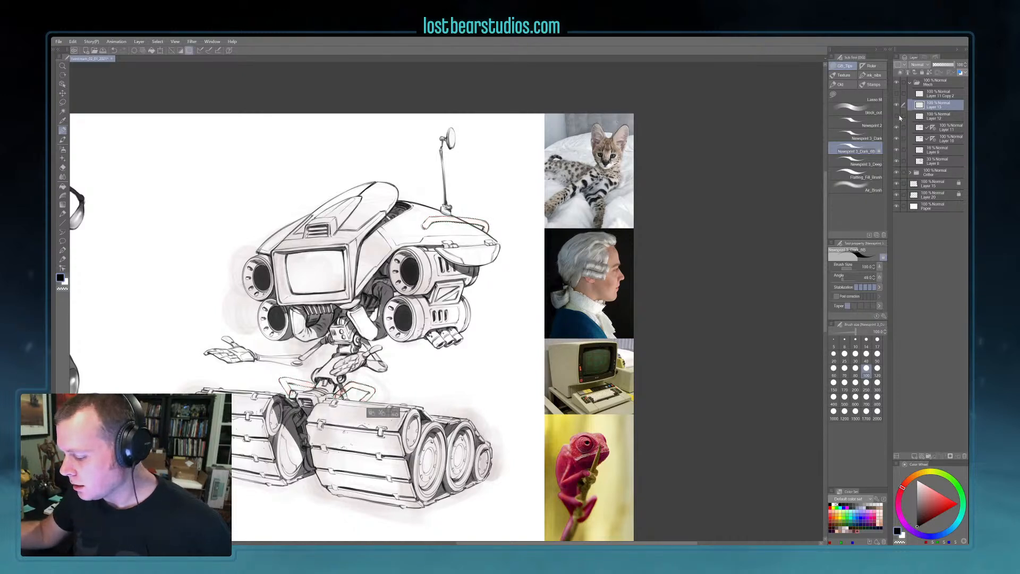
left_click(927, 117)
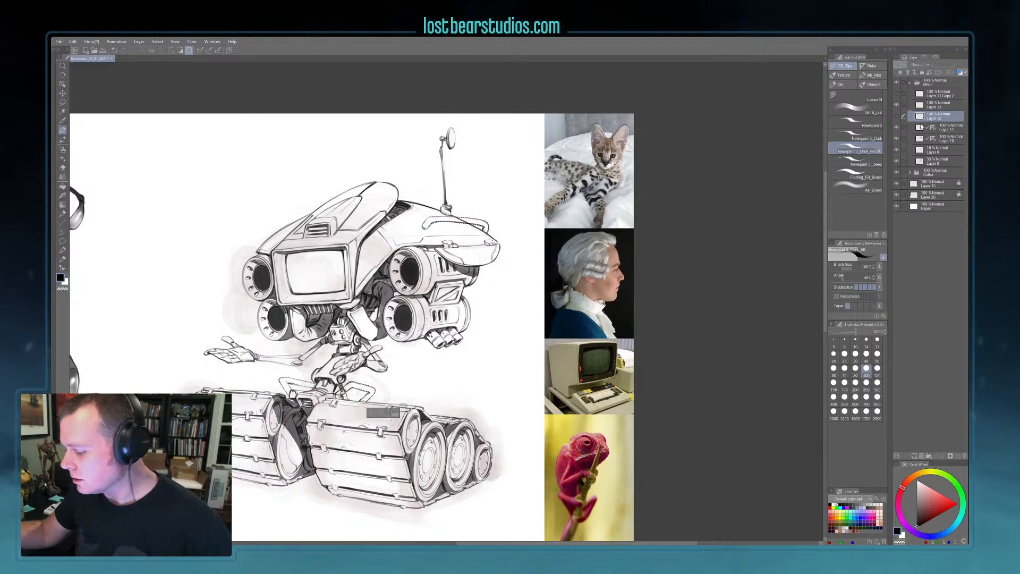
left_click(920, 130)
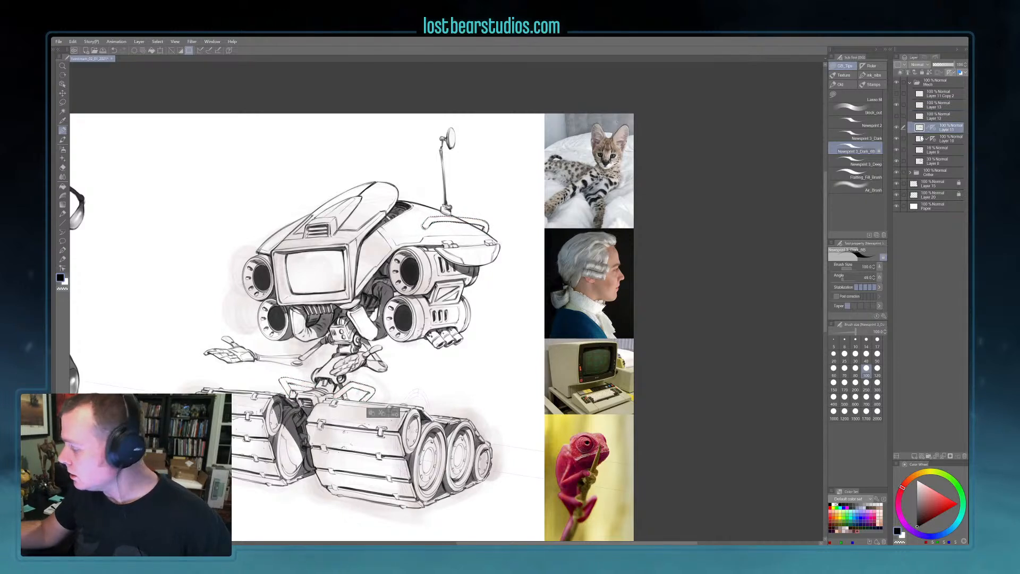
left_click(919, 139)
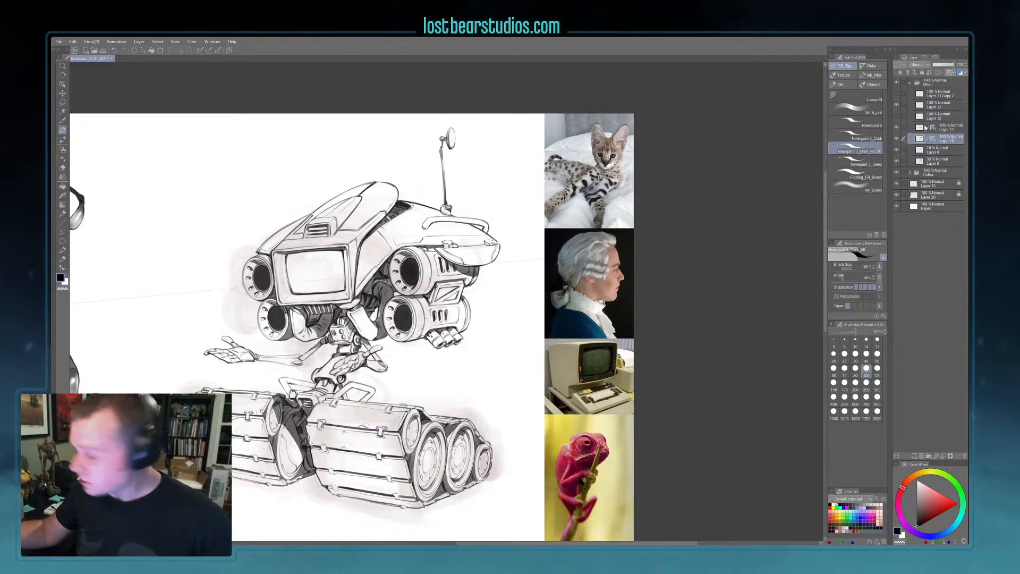
- Place the newly inked Layer 13 below the hidden Layer 12 and merge it down through Layer 11 into Layer 10
left_click(938, 106)
left_click(938, 95)
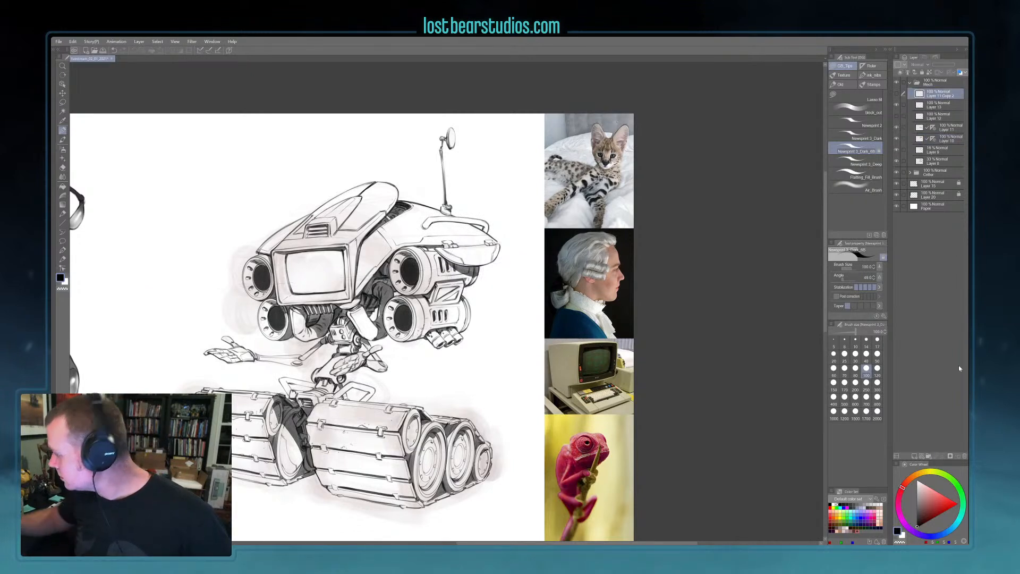
left_click(938, 105)
left_click_drag(949, 116, 948, 122)
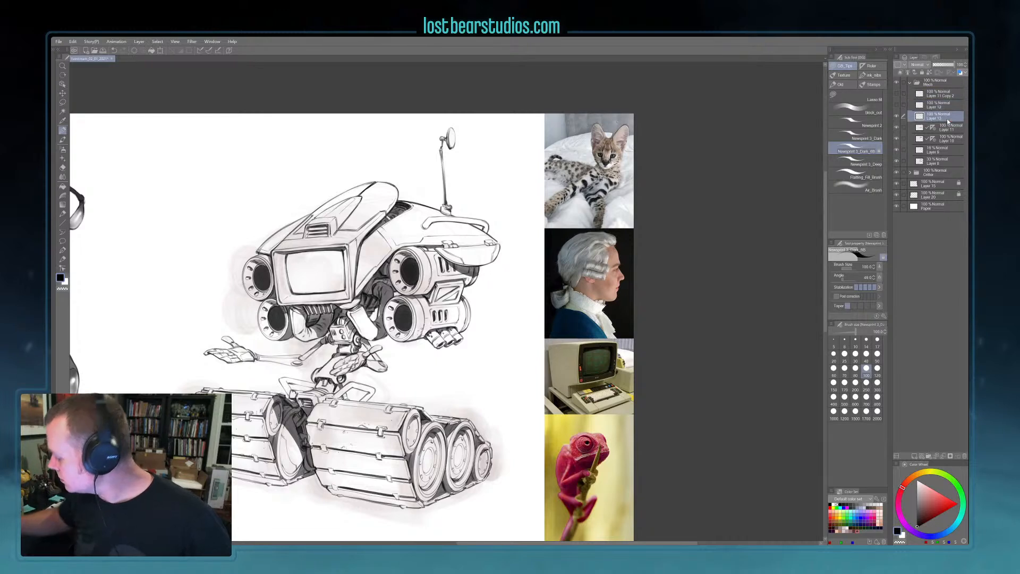
left_click(945, 457)
left_click(944, 456)
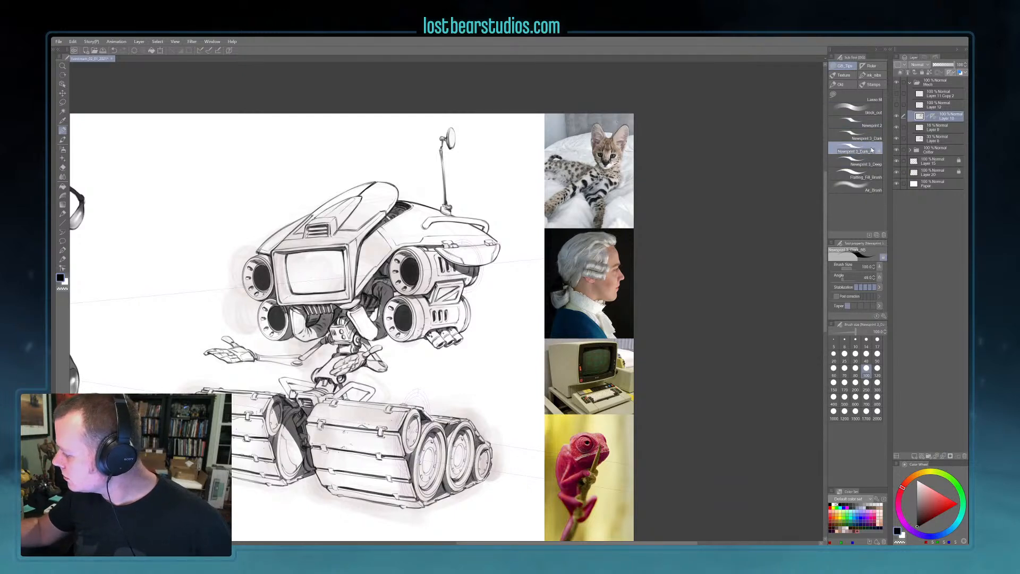
- Reinforce the rear hull handle's line work with dark ink, using brush sizes 120 and 100
left_click(834, 382)
left_click(877, 368)
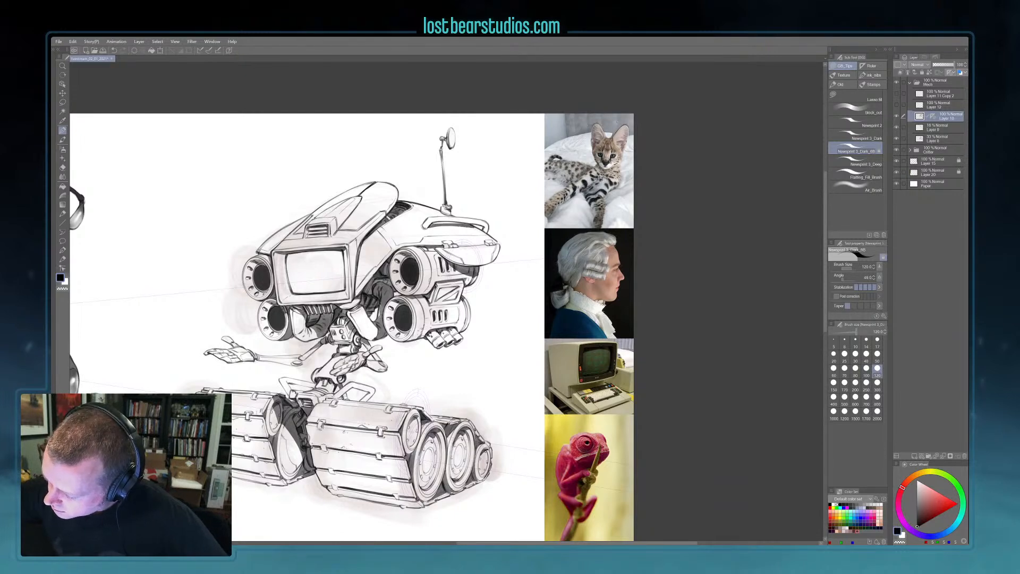
left_click_drag(473, 228, 435, 227)
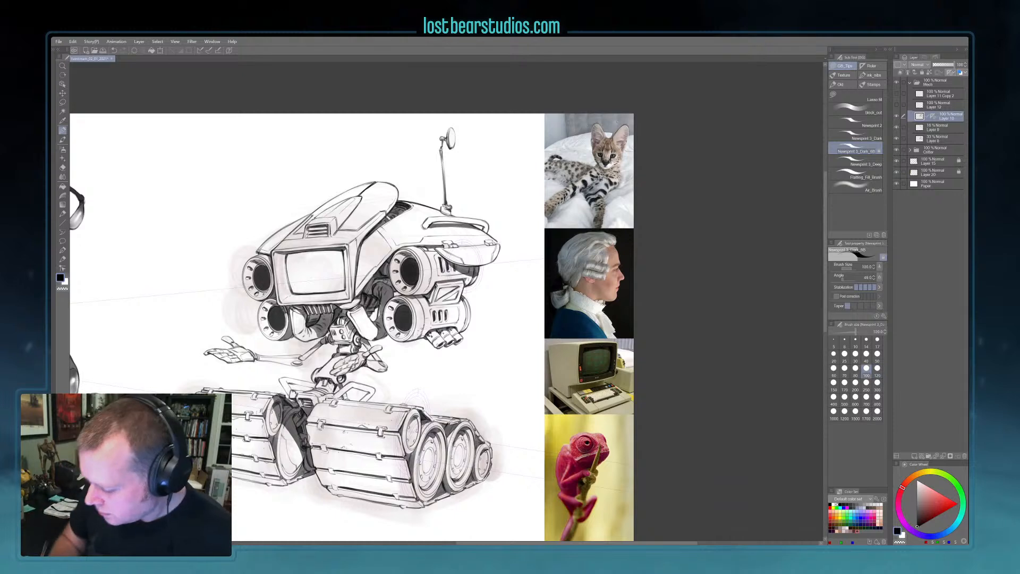
- Thicken the dark lines around the monitor screen's inner frame, using brush sizes 80 and 120
left_click(856, 367)
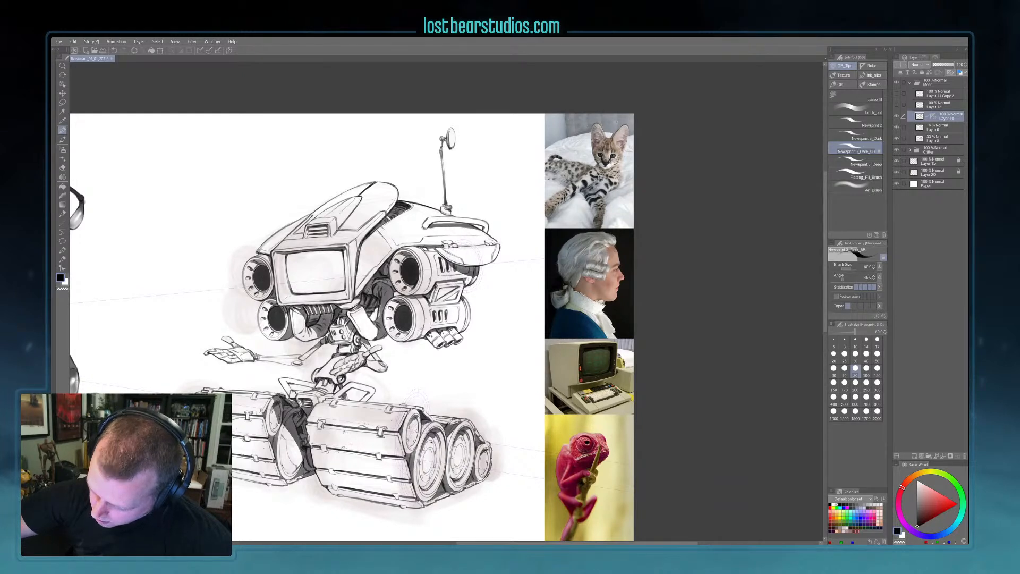
key("bracketright")
key("bracketright")
mouse_move(345, 288)
left_mouse_down()
mouse_move(344, 251)
mouse_move(349, 294)
left_mouse_up()
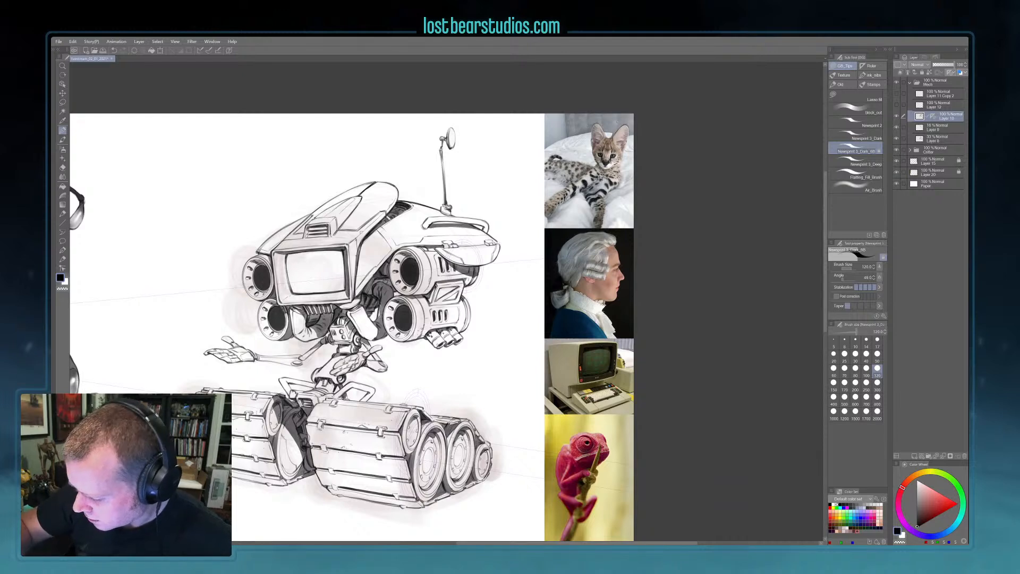
- Hide the two faint rough-sketch layers below the mech's line art and delete the perspective ruler from Layer 10
scroll(370, 459, "down", 1)
left_click_drag(370, 460, 391, 428)
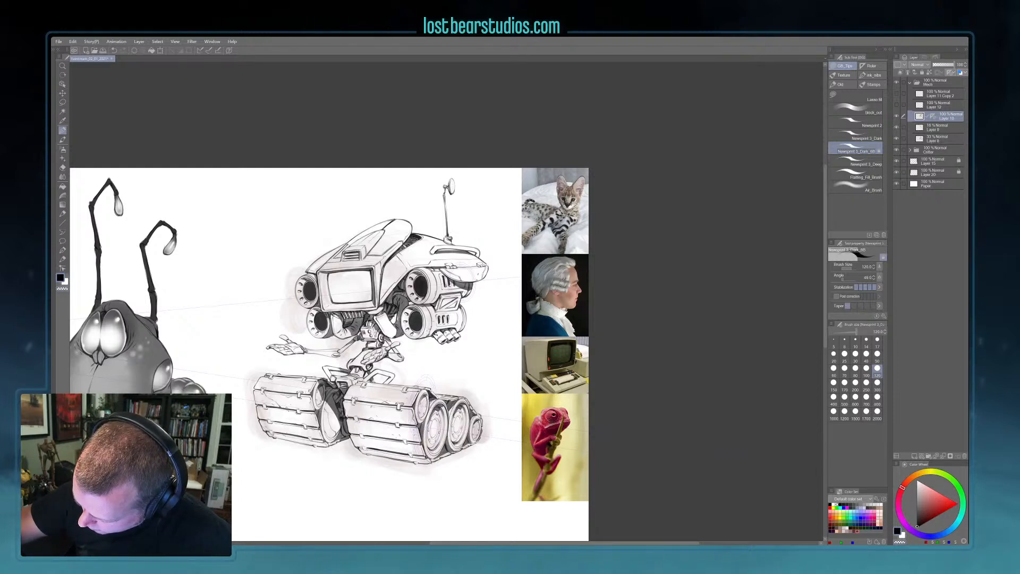
key("ctrl+minus")
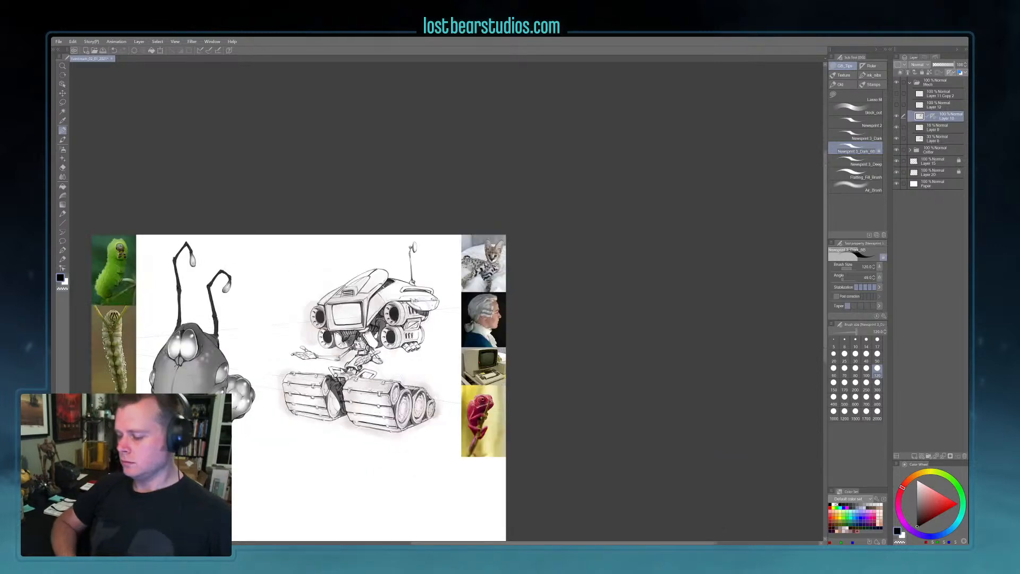
key("ctrl+plus")
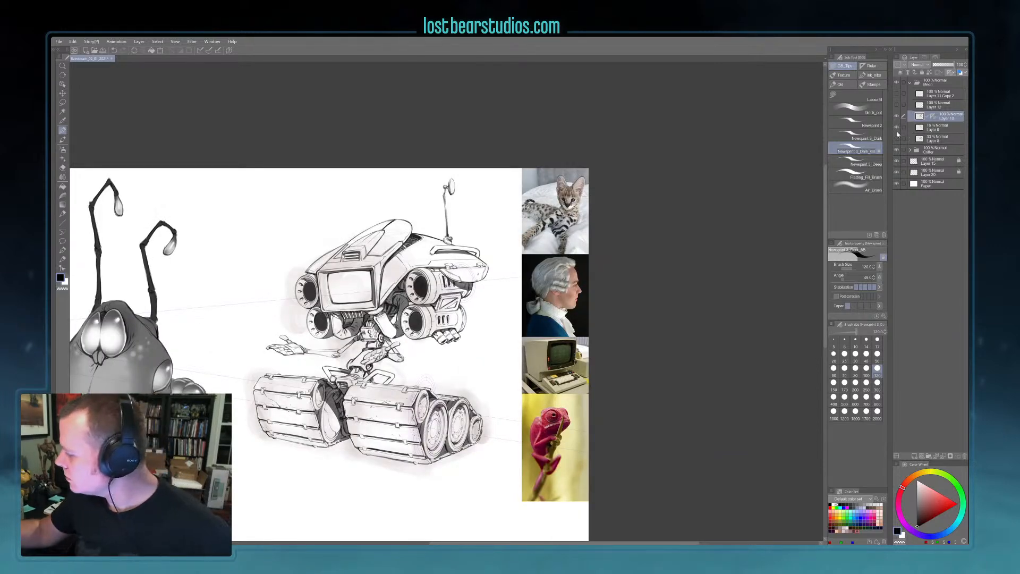
left_click_drag(897, 138, 896, 128)
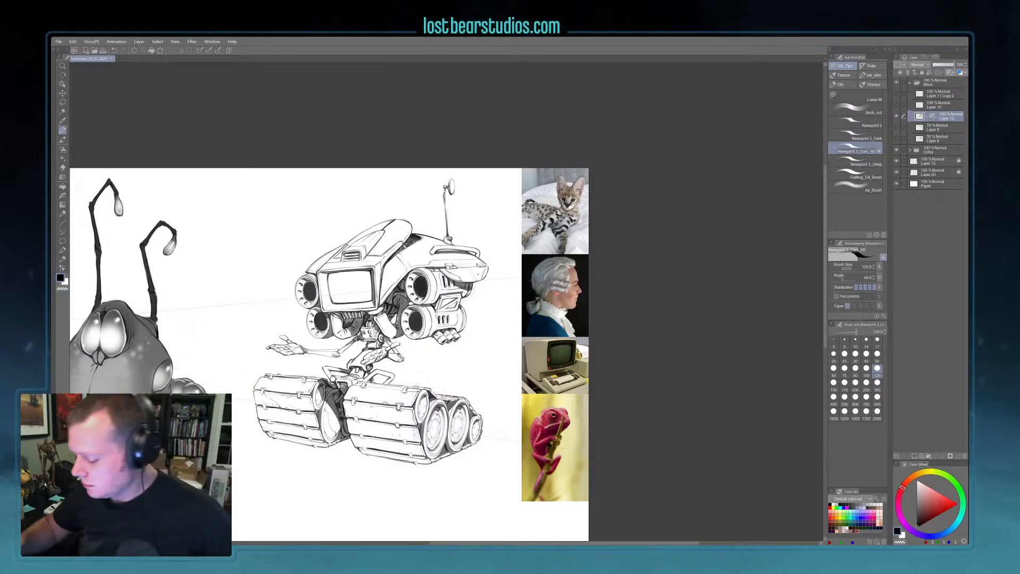
left_click_drag(598, 330, 600, 325)
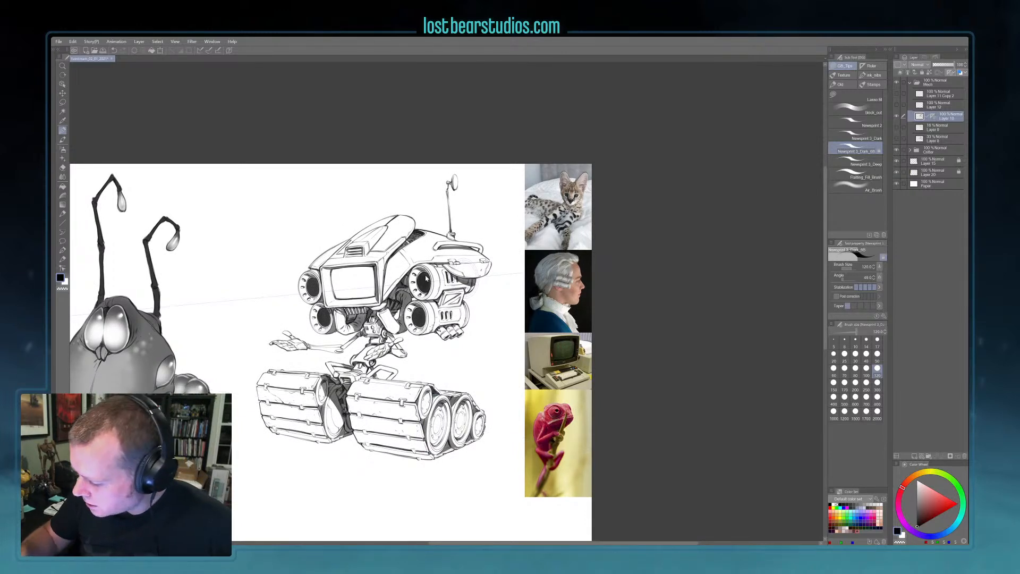
left_click(370, 288, "ctrl")
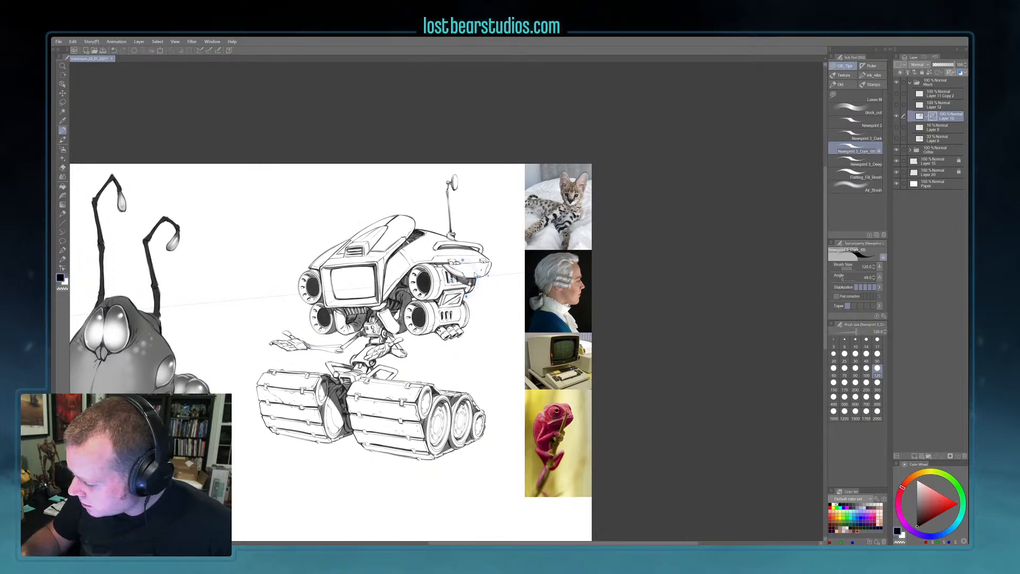
key("Delete")
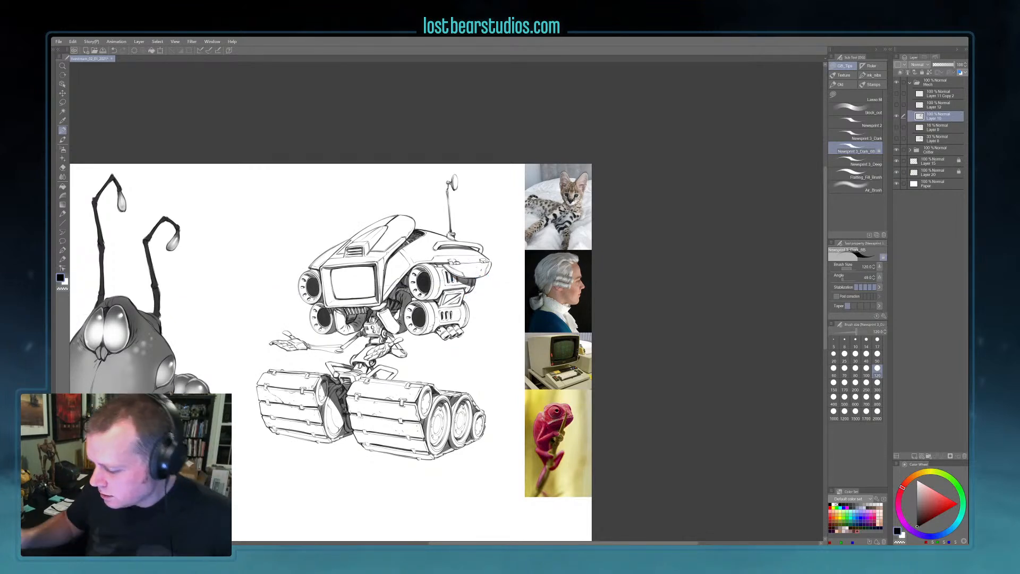
- Touch up the mech's line art on Layer 10 with dark ink at brush size 100, switching to transparent colour for erasing
scroll(593, 327, "up", 1)
left_click_drag(624, 373, 669, 332)
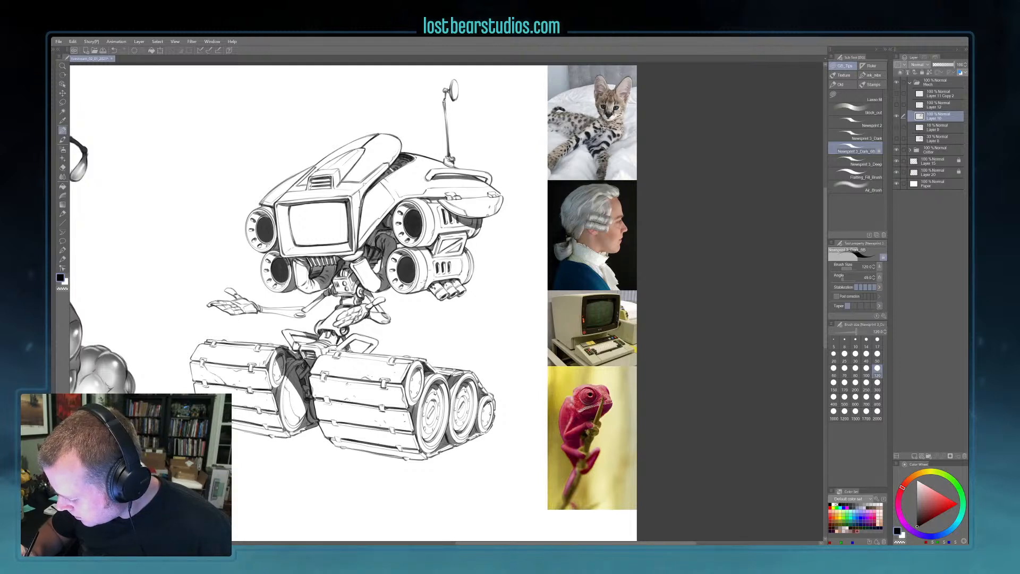
key("bracketleft")
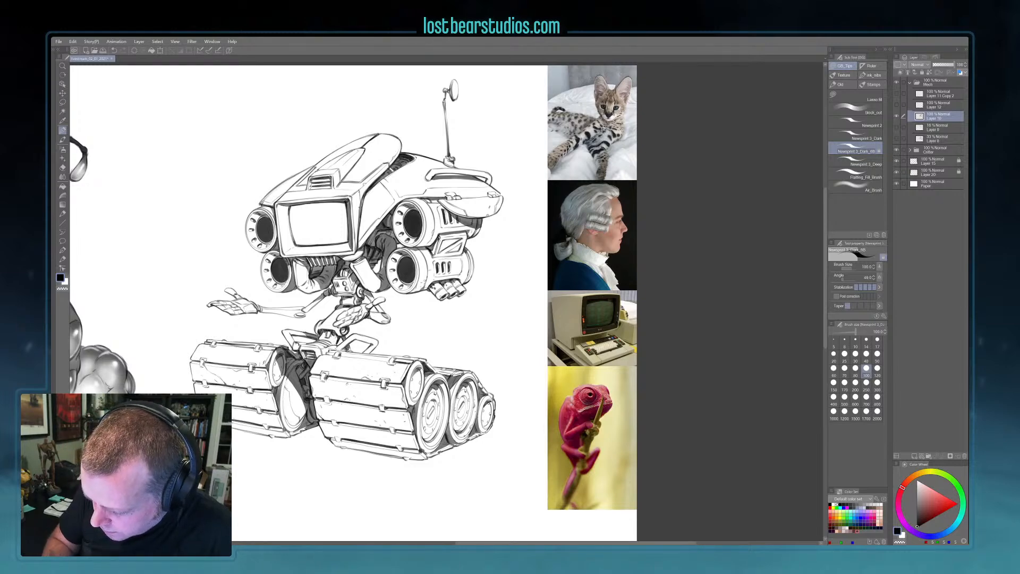
key("ctrl+minus")
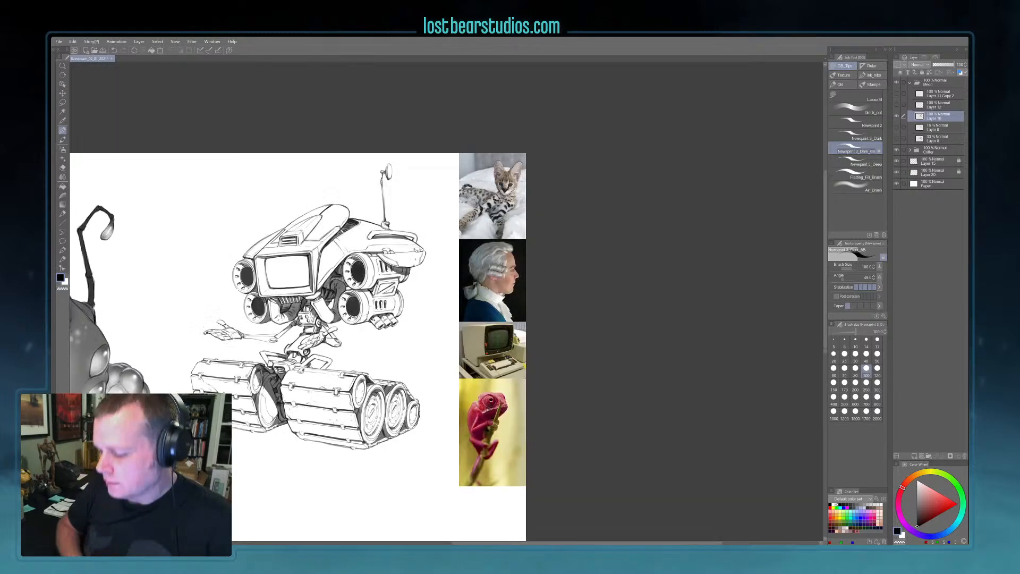
key("ctrl+plus")
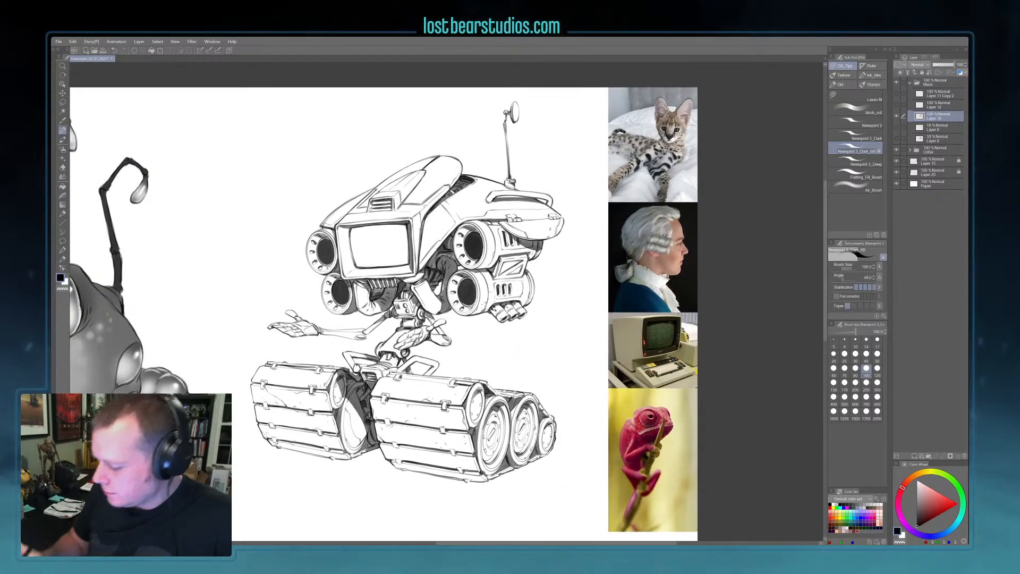
key("c")
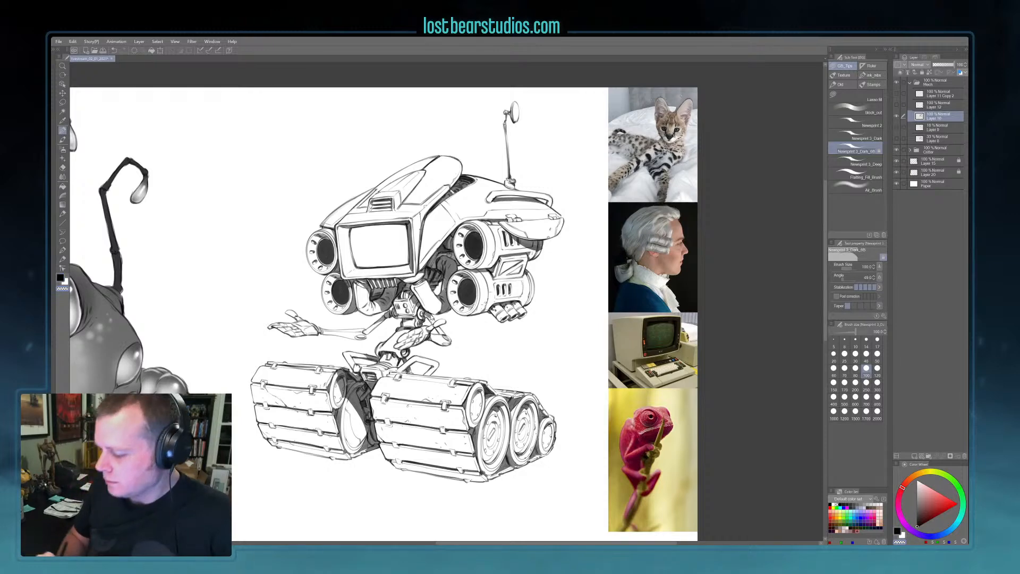
- Scale the grey bug creature's folder down slightly and place it beside the insect photos in the canvas's upper area
key("ctrl+minus")
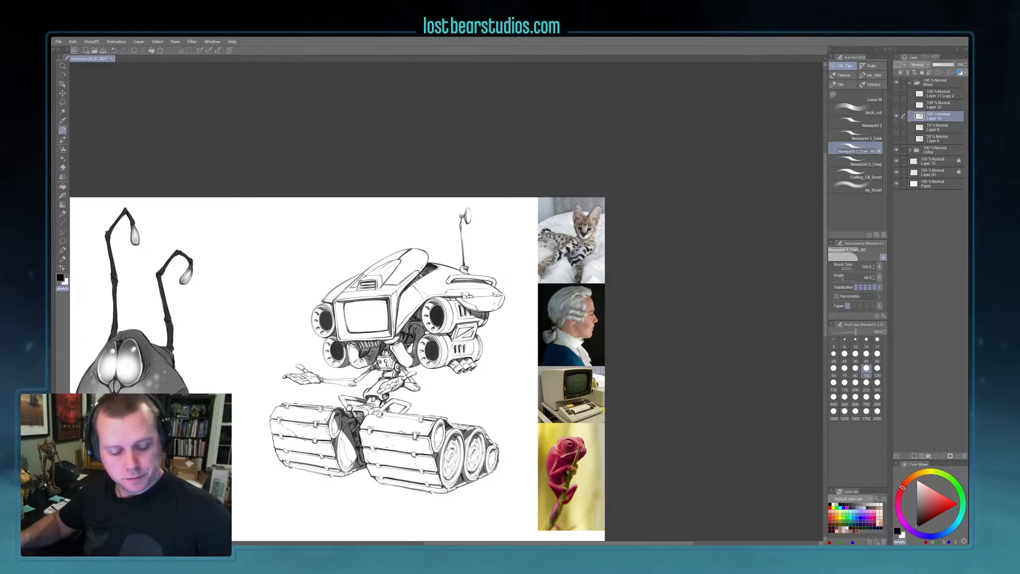
key("ctrl+minus")
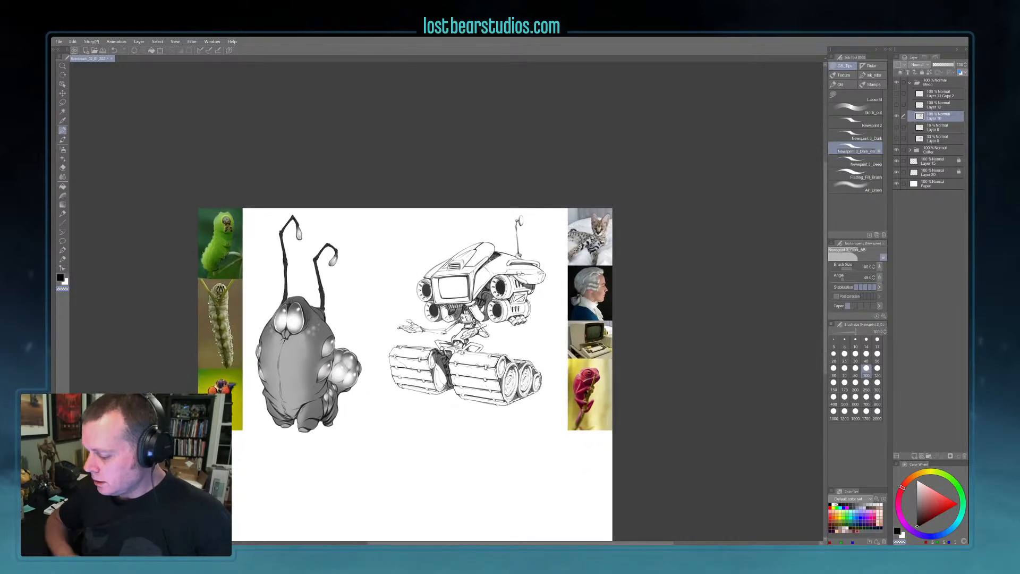
left_click_drag(687, 364, 686, 333)
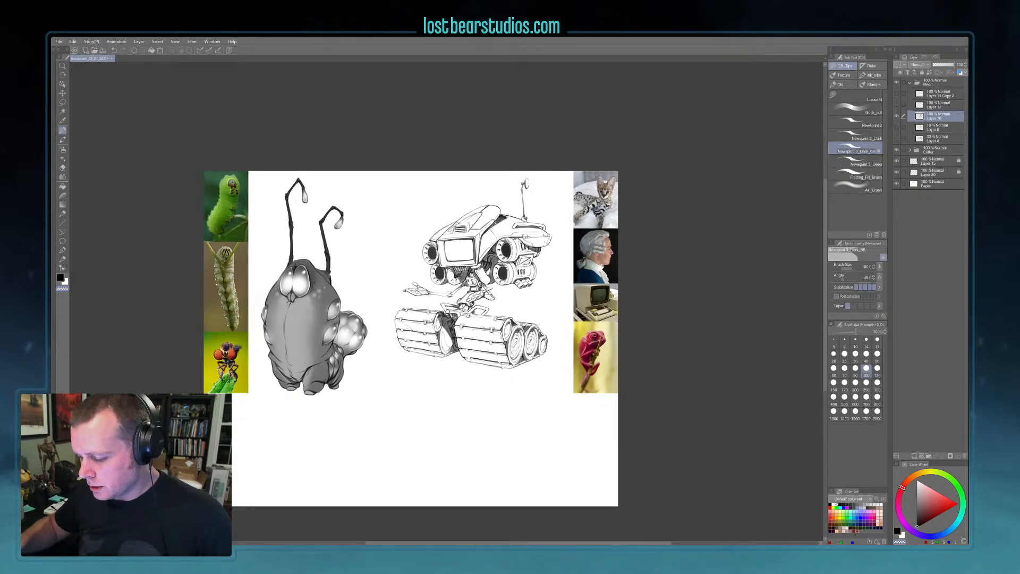
left_click(932, 149)
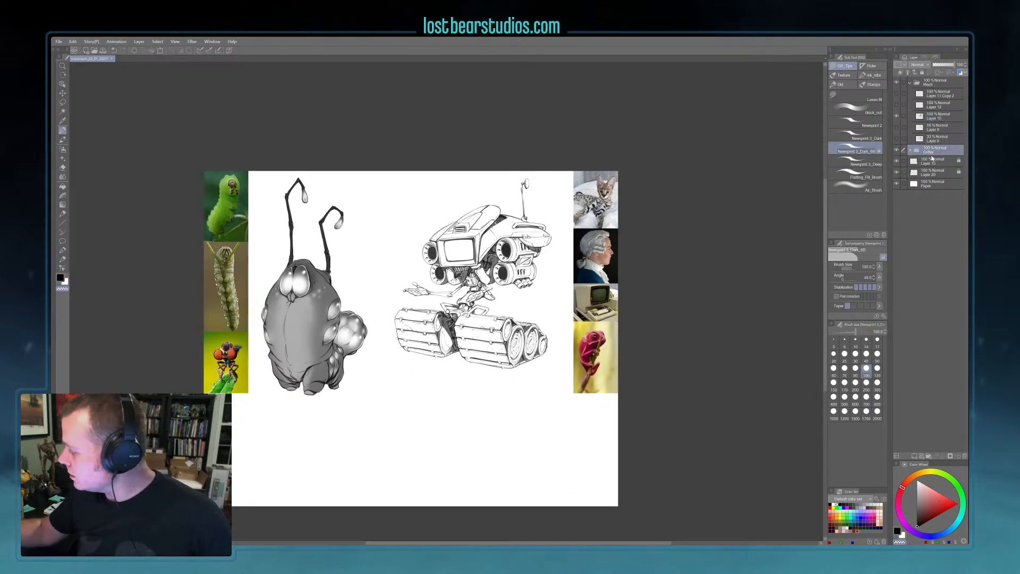
key("ctrl+t")
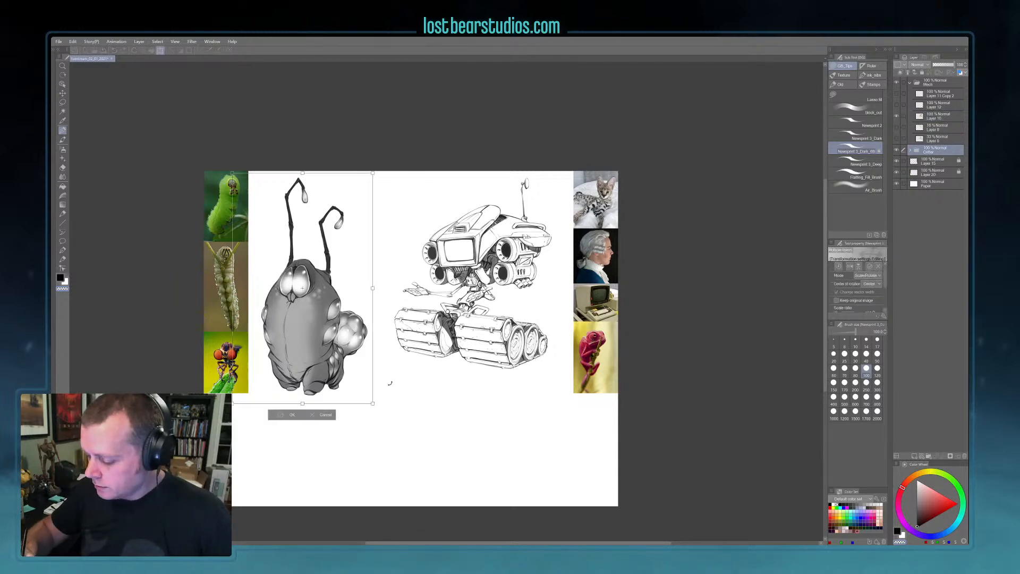
left_click_drag(370, 401, 351, 375)
left_click_drag(329, 329, 340, 327)
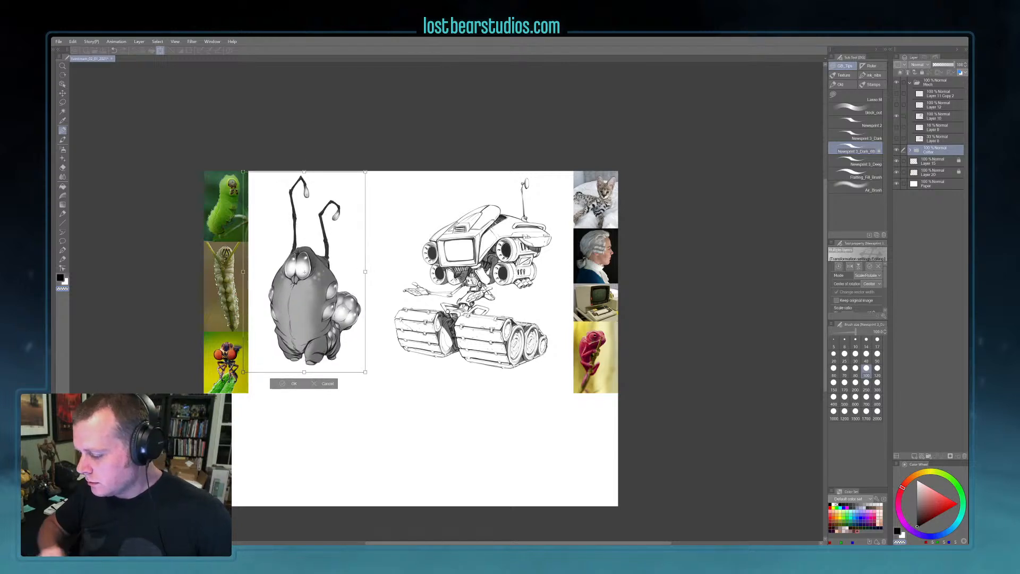
key("Return")
- Collapse the Mech folder, move the mech to the lower middle of the canvas and create a new layer above the folder
left_click(931, 82)
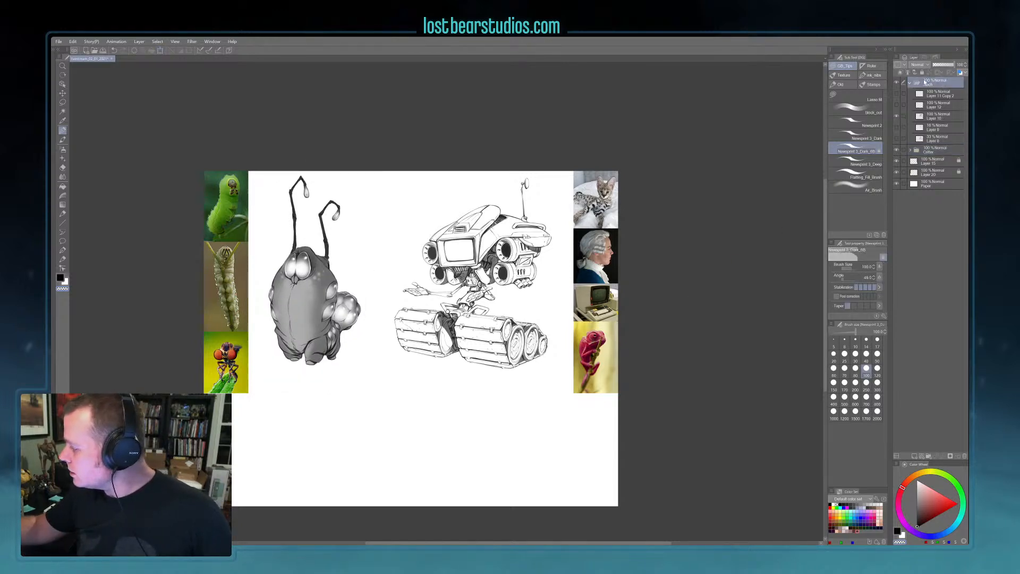
left_click(911, 83)
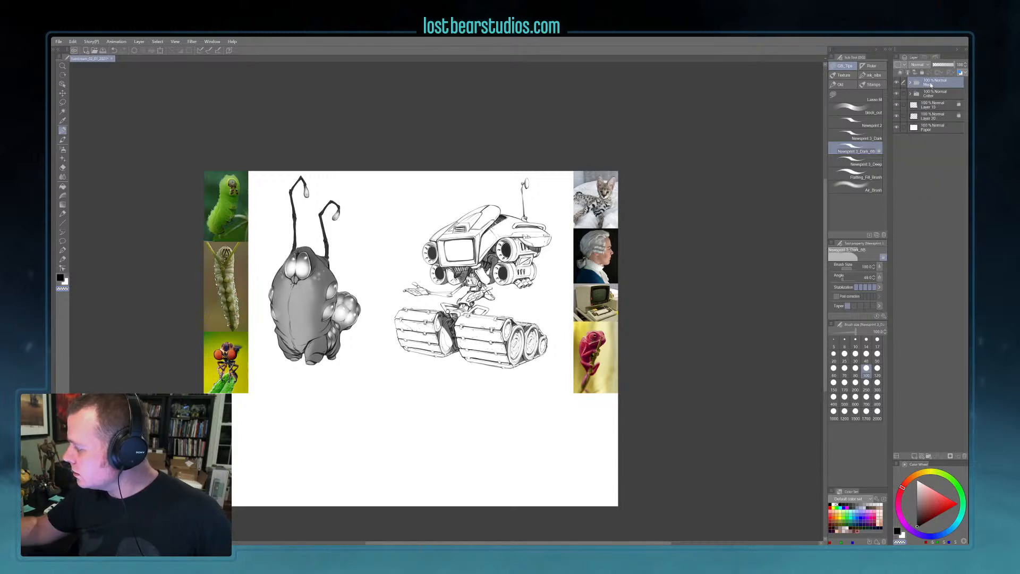
key("k")
left_click_drag(524, 389, 437, 523)
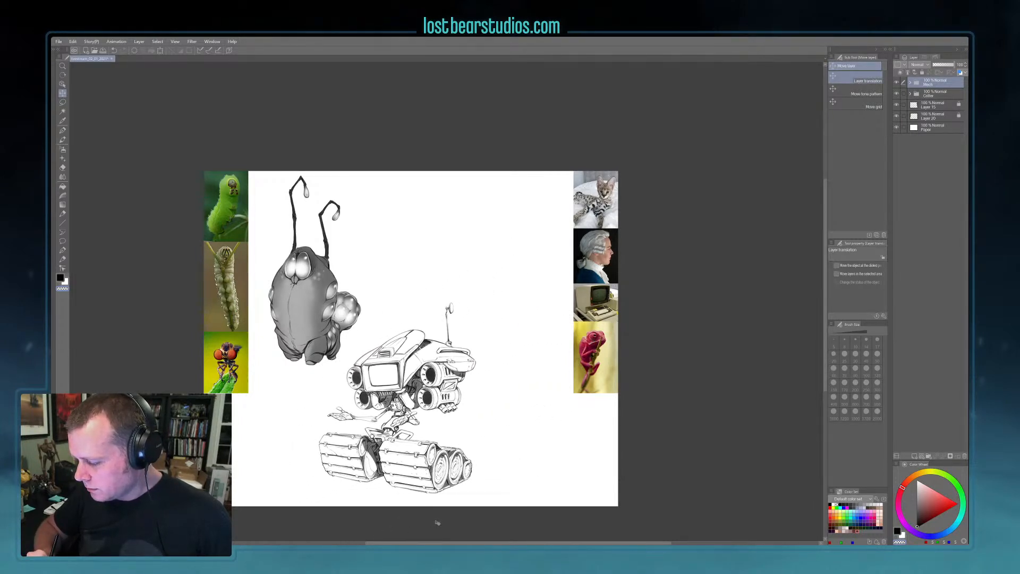
left_click(913, 456)
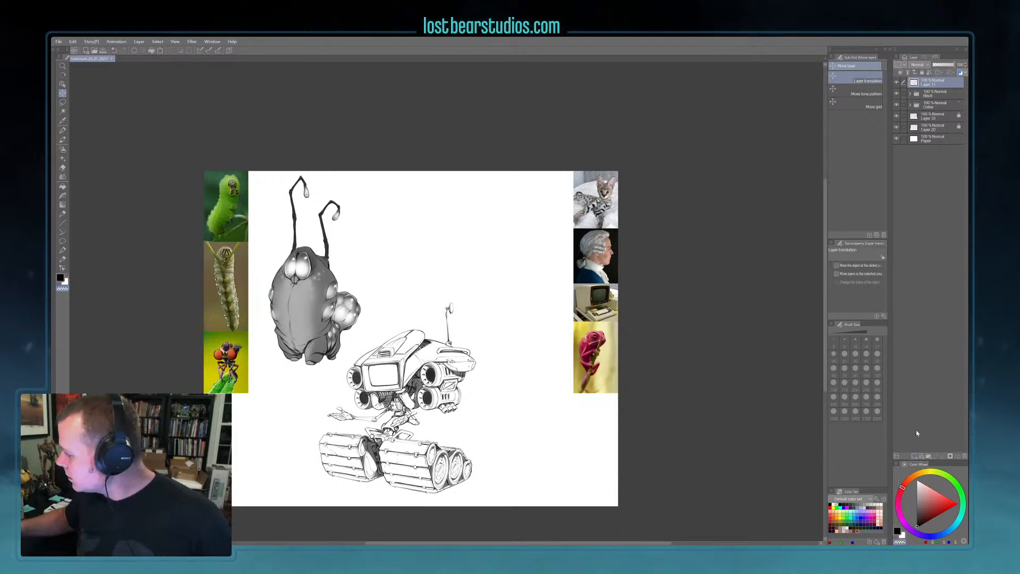
- Put the empty top layer into a new folder, then choose the block_out brush and a dark maroon colour for that layer
key("ctrl+g")
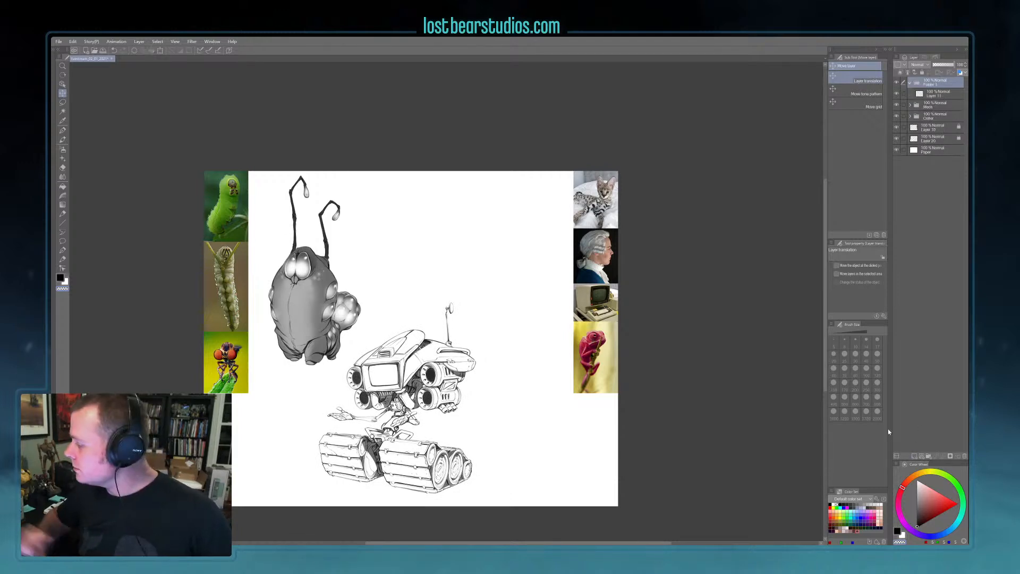
left_click(920, 96)
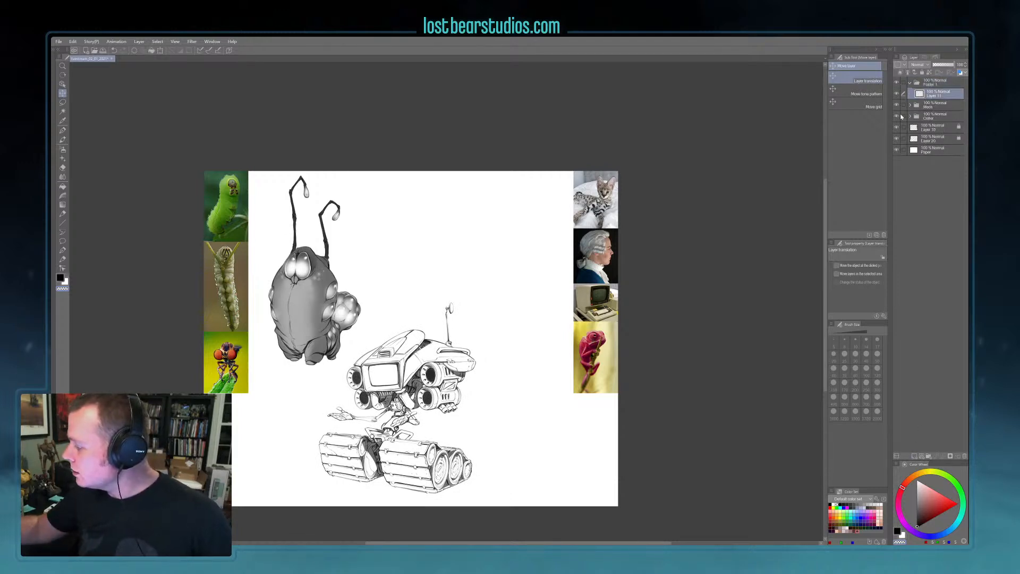
left_click(62, 130)
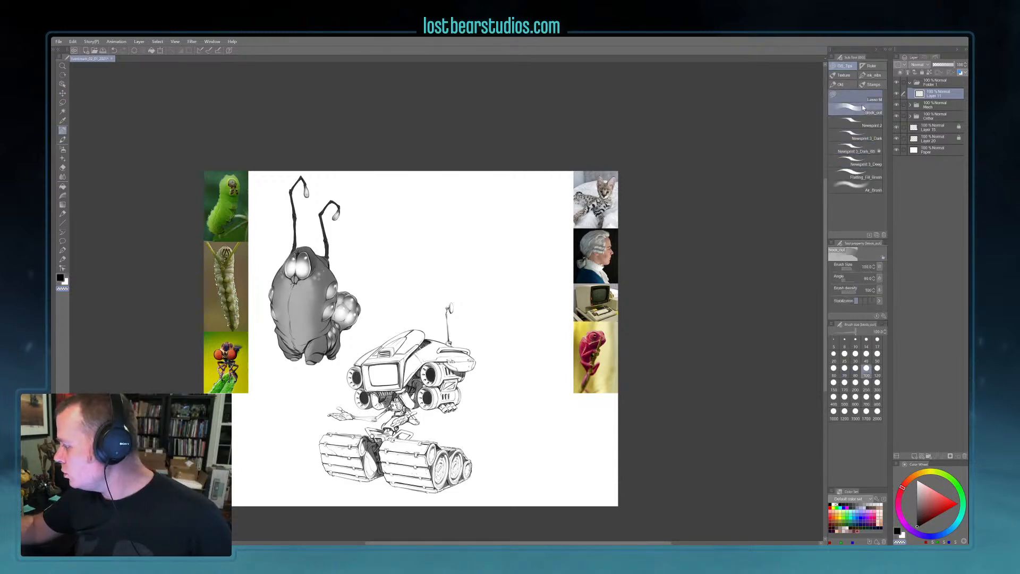
left_click(857, 525)
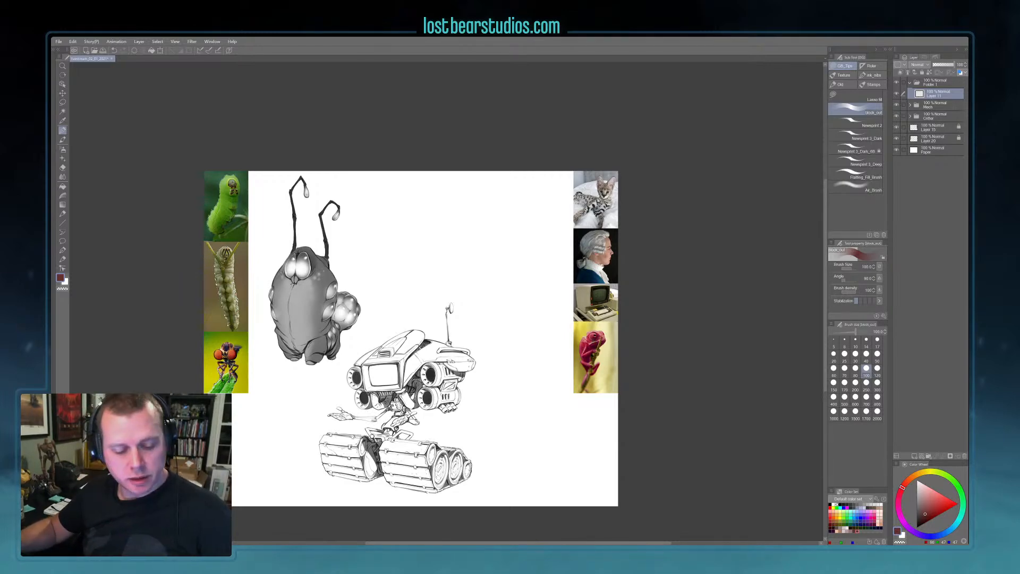
- Block in two round eye shapes with a faint bridge between them in the blank area above the robot, then reduce the brush size to 80
scroll(664, 308, "up", 2)
left_click_drag(658, 283, 669, 297)
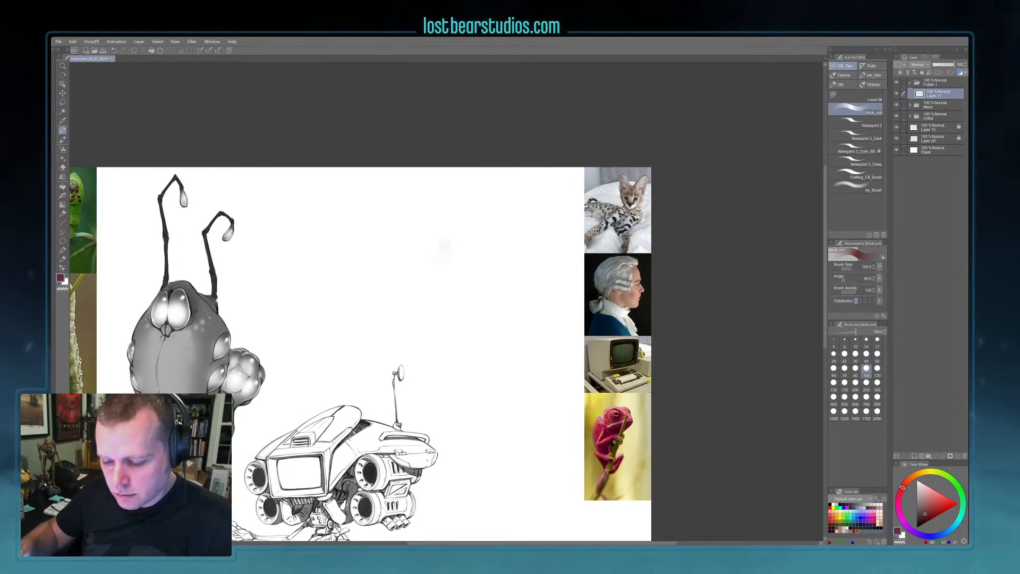
key("bracketright")
key("bracketright")
mouse_move(446, 237)
left_mouse_down()
mouse_move(433, 252)
mouse_move(455, 247)
mouse_move(452, 236)
left_mouse_up()
mouse_move(441, 330)
left_mouse_down()
mouse_move(503, 317)
mouse_move(521, 328)
left_mouse_up()
mouse_move(520, 248)
left_mouse_down()
mouse_move(571, 242)
mouse_move(579, 228)
mouse_move(591, 250)
mouse_move(576, 237)
mouse_move(534, 242)
mouse_move(571, 244)
mouse_move(576, 225)
left_mouse_up()
key("bracketleft")
key("bracketleft")
key("bracketleft")
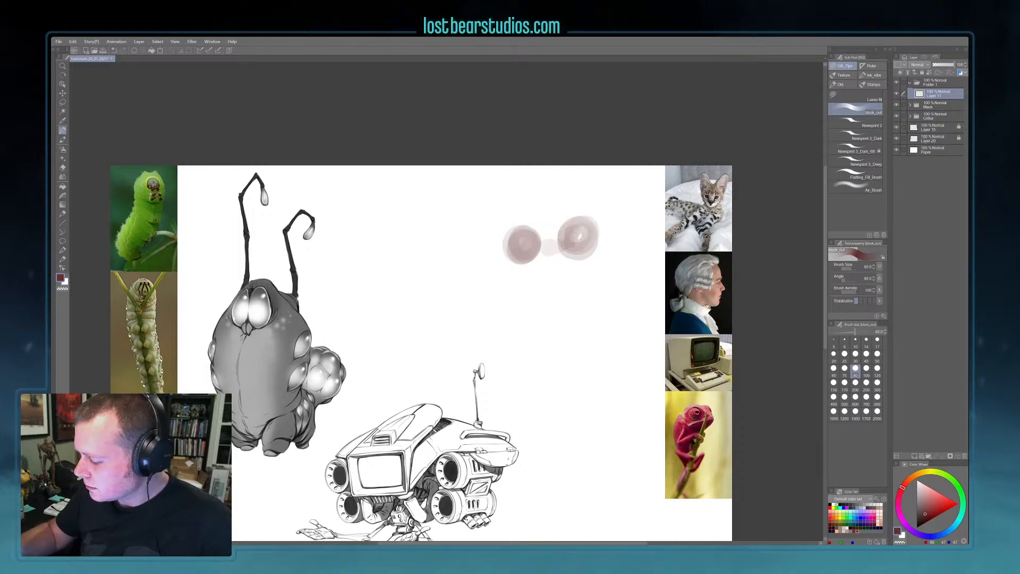
- Flip the painted eye shapes horizontally
left_click(73, 41)
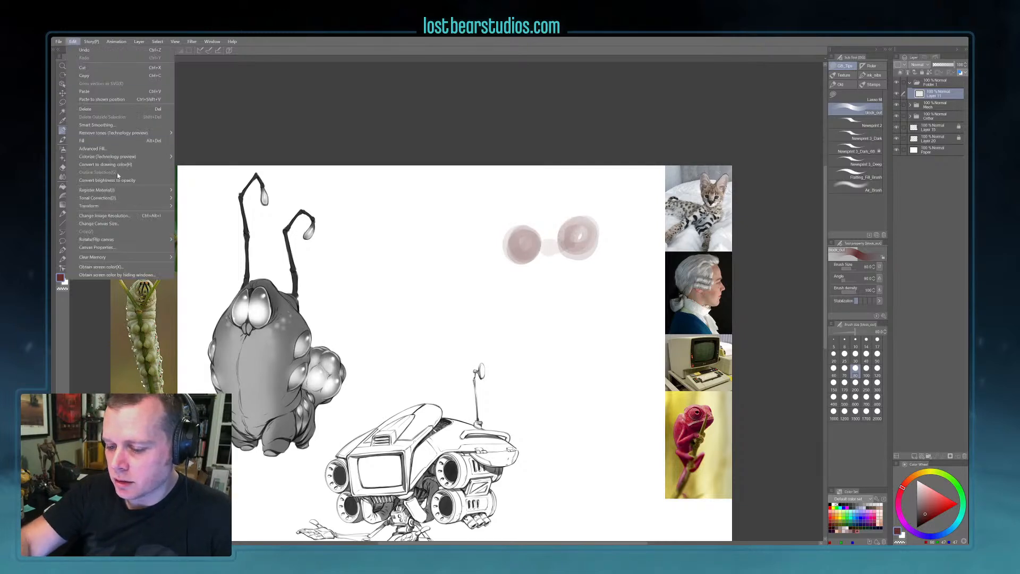
mouse_move(130, 205)
left_click(226, 266)
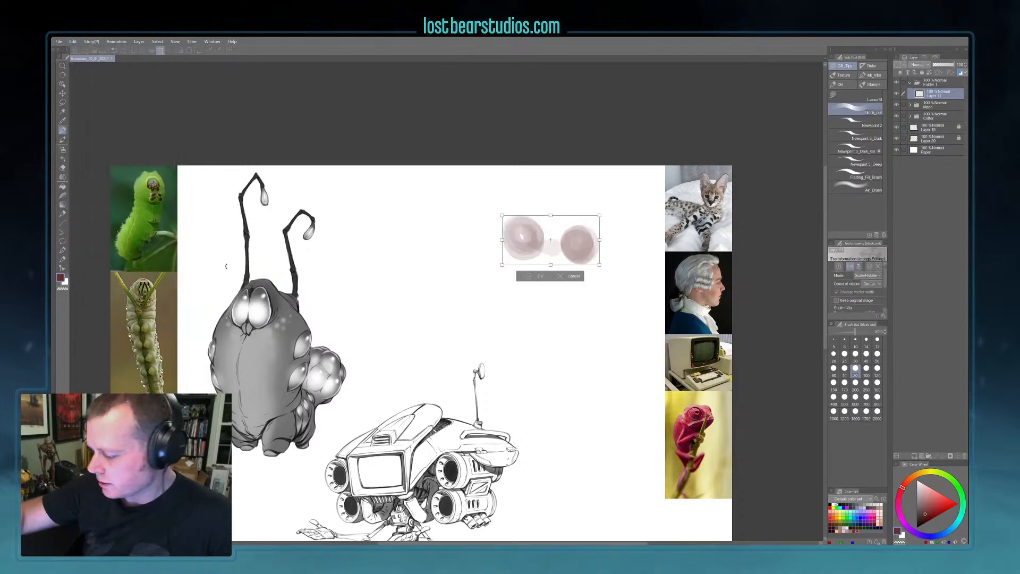
left_click(578, 277)
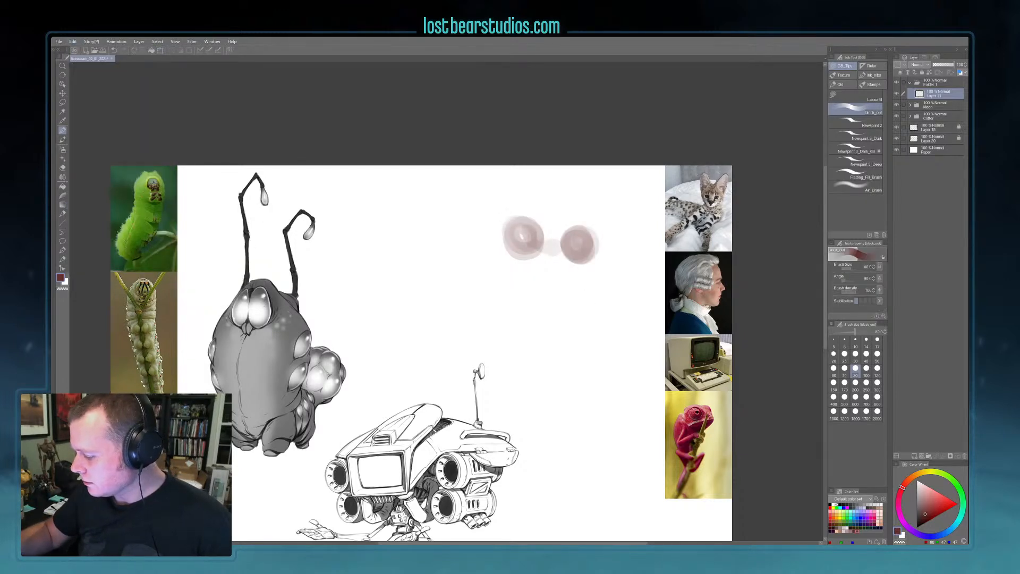
- Darken the two round eyes and the small snout between them with layered brush strokes
mouse_move(521, 232)
left_mouse_down()
mouse_move(525, 241)
mouse_move(513, 237)
mouse_move(534, 248)
mouse_move(523, 236)
mouse_move(553, 244)
left_mouse_up()
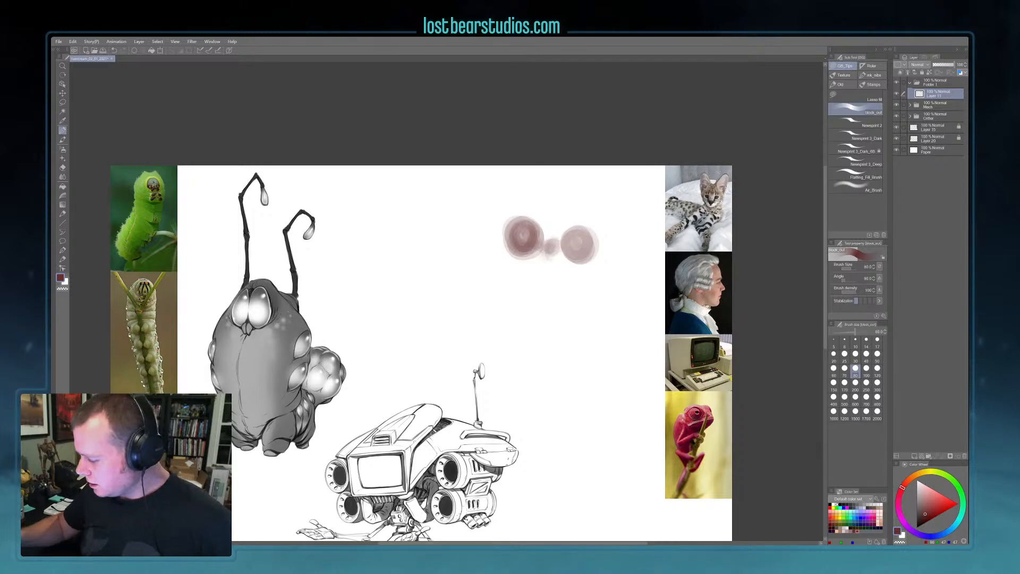
scroll(749, 356, "down", 3)
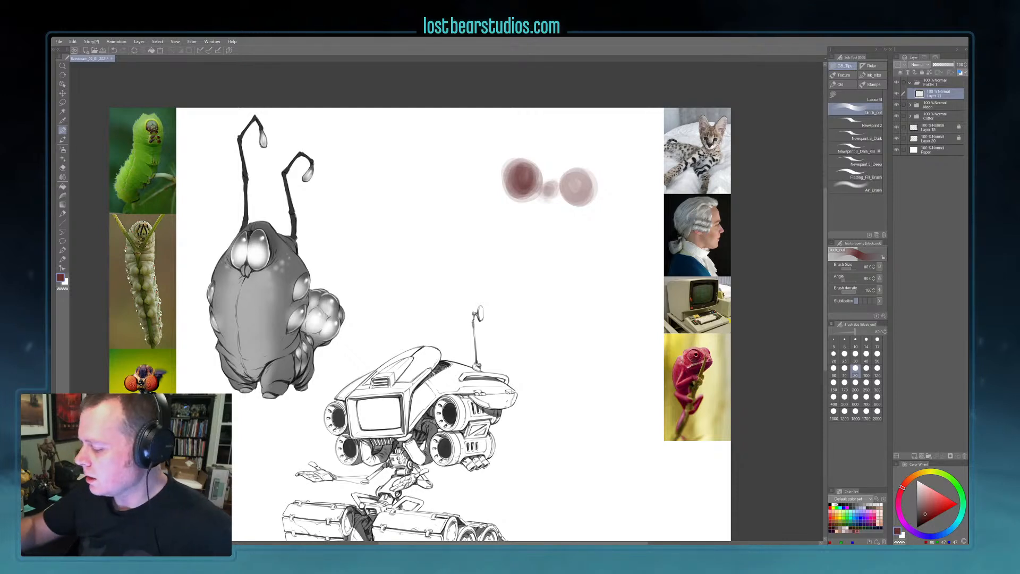
left_click_drag(516, 193, 508, 178)
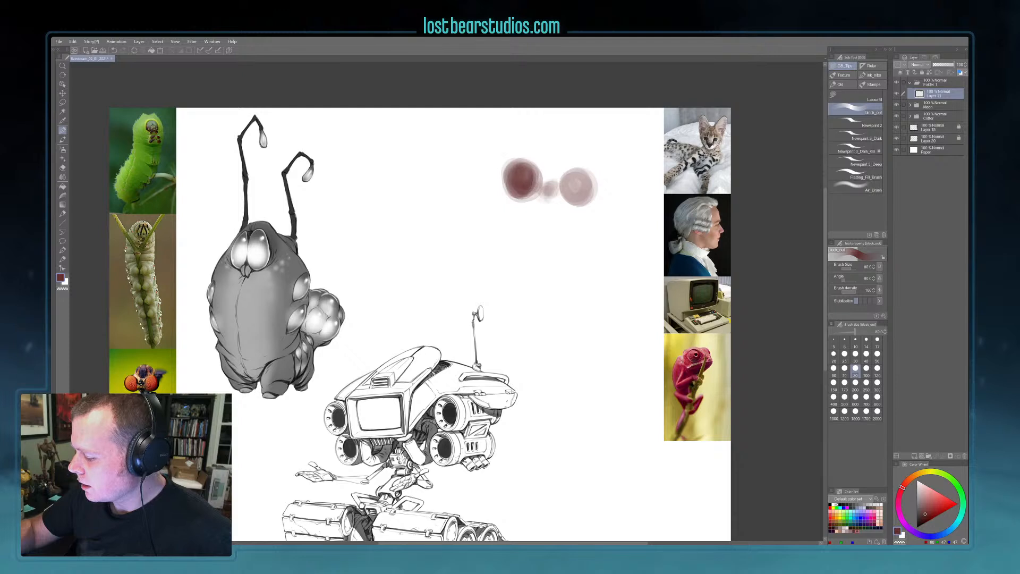
left_click(553, 192)
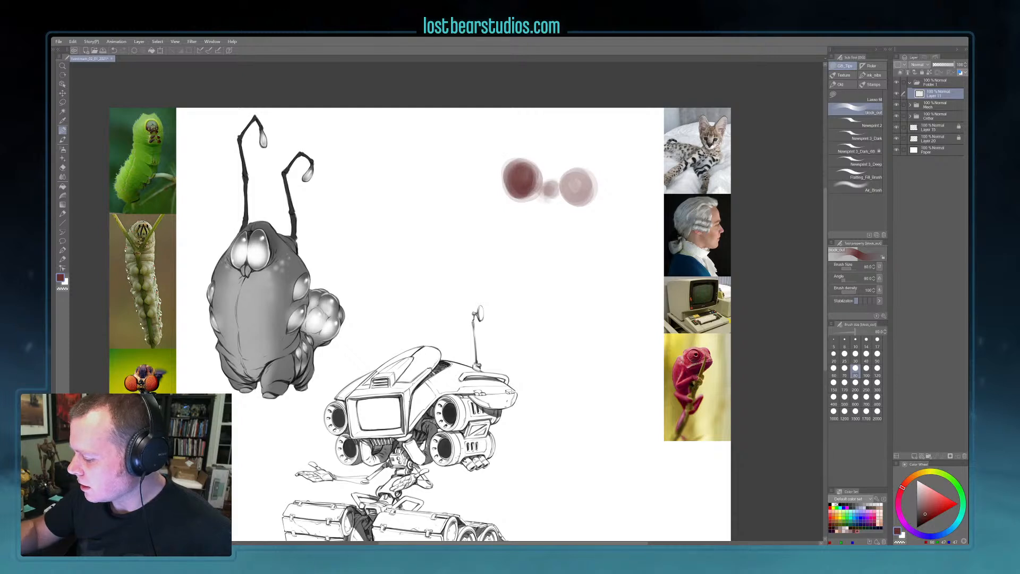
mouse_move(553, 201)
left_mouse_down()
mouse_move(551, 186)
mouse_move(582, 181)
left_mouse_up()
mouse_move(510, 162)
left_mouse_down()
mouse_move(522, 157)
mouse_move(531, 183)
mouse_move(539, 177)
mouse_move(513, 197)
left_mouse_up()
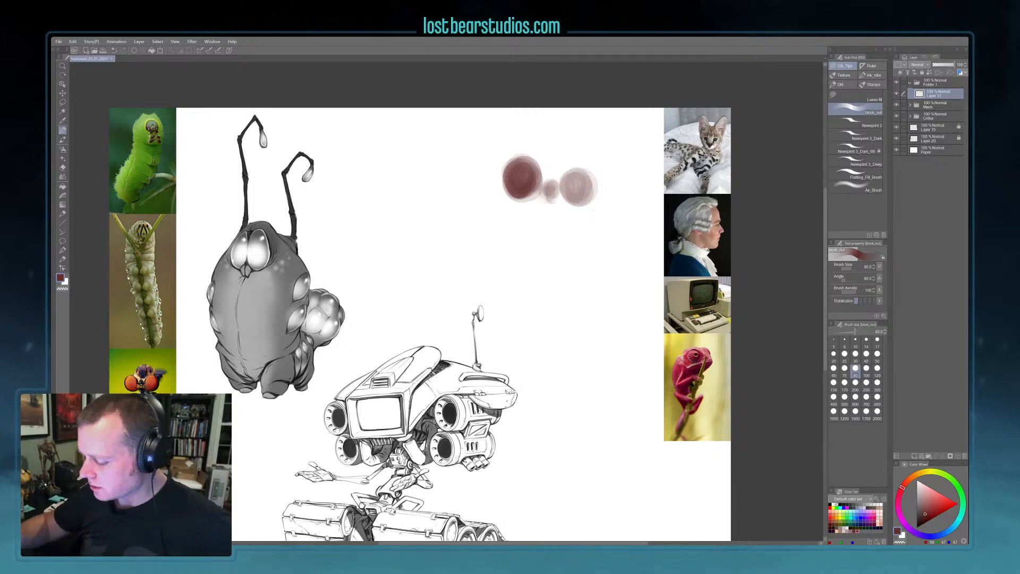
mouse_move(574, 181)
left_mouse_down()
mouse_move(576, 194)
mouse_move(506, 182)
mouse_move(523, 197)
left_mouse_up()
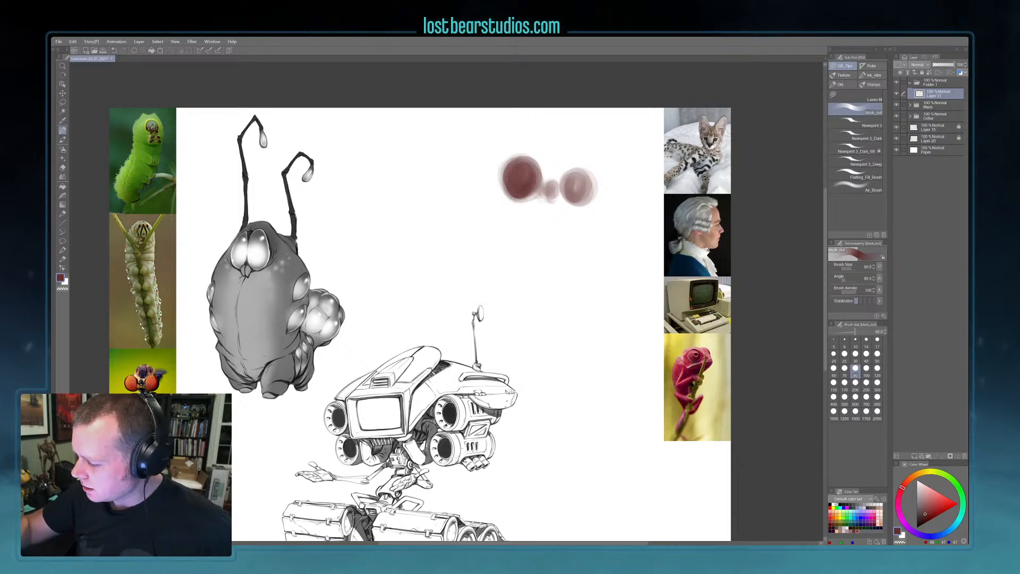
- Block in the creature's jaw, neck and torso beneath the head with loose translucent strokes, deepening the eyes and snout
mouse_move(586, 187)
left_mouse_down()
mouse_move(565, 178)
mouse_move(581, 171)
mouse_move(550, 204)
mouse_move(510, 209)
mouse_move(499, 234)
left_mouse_up()
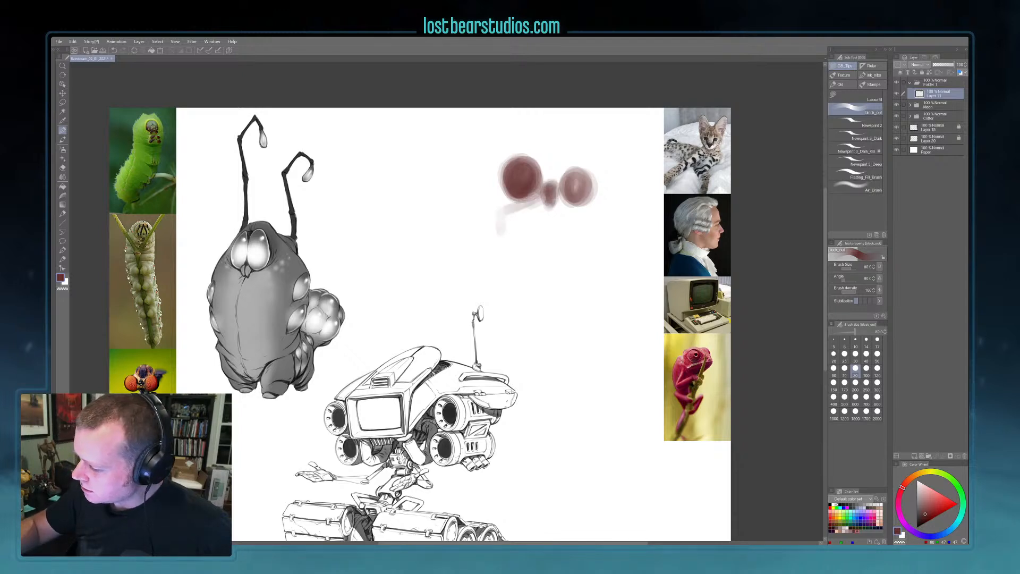
mouse_move(534, 200)
left_mouse_down()
mouse_move(517, 240)
mouse_move(512, 214)
left_mouse_up()
left_click_drag(516, 159, 506, 195)
mouse_move(571, 189)
left_mouse_down()
mouse_move(563, 207)
mouse_move(560, 191)
left_mouse_up()
key("c")
key("c")
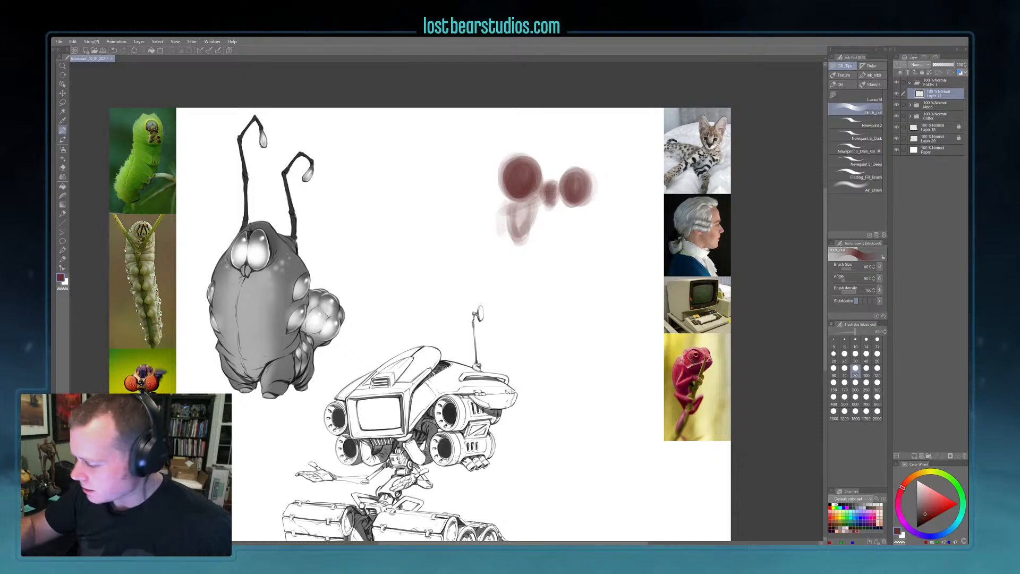
mouse_move(506, 196)
left_mouse_down()
mouse_move(490, 232)
mouse_move(487, 215)
mouse_move(506, 226)
mouse_move(499, 277)
left_mouse_up()
mouse_move(499, 243)
left_mouse_down()
mouse_move(484, 279)
mouse_move(519, 251)
mouse_move(544, 208)
mouse_move(510, 205)
mouse_move(492, 279)
left_mouse_up()
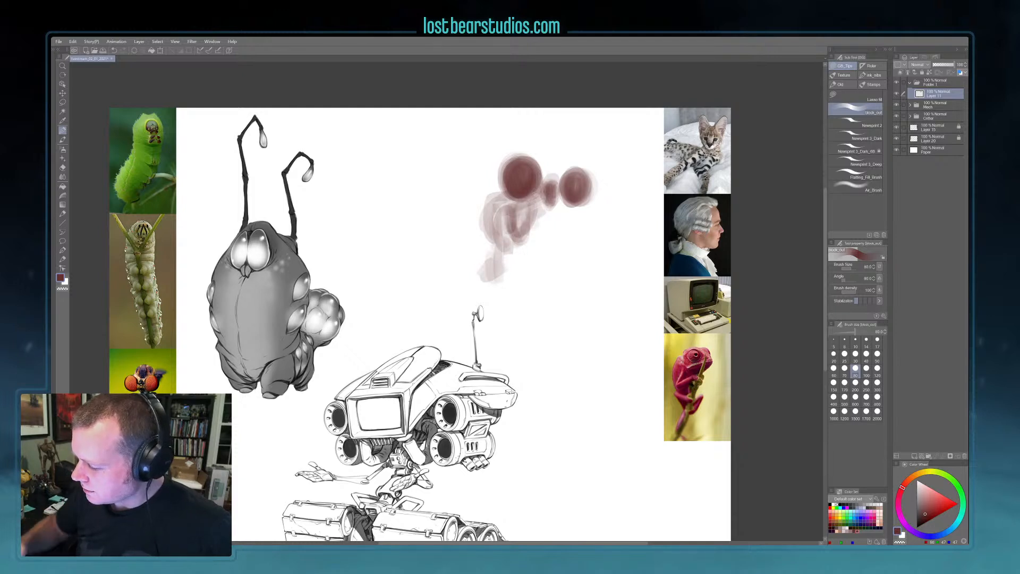
- Shift the sketch slightly up and to the left, then block in the creature's bent arm down to the elbow
key("k")
left_click_drag(597, 337, 593, 316)
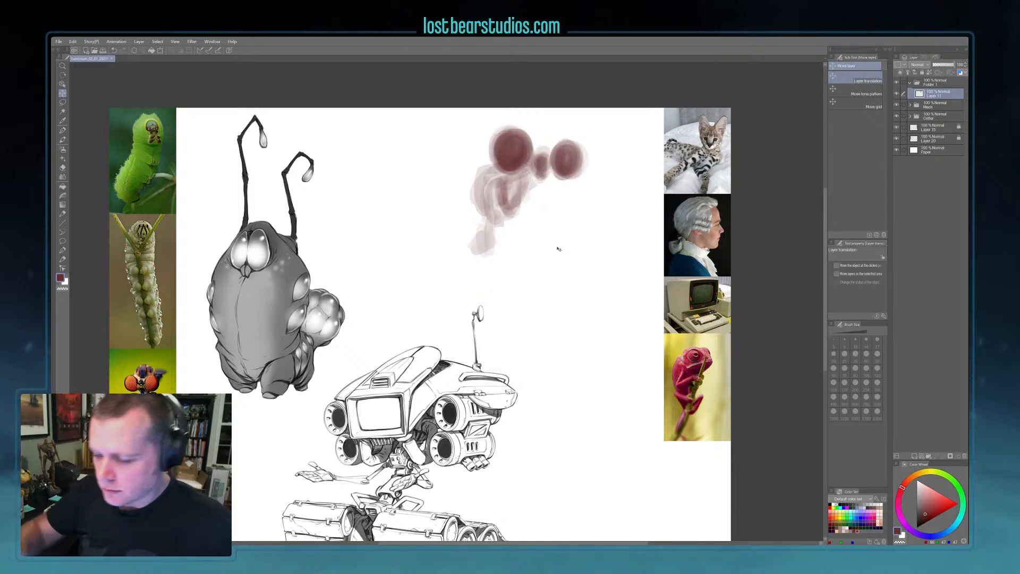
left_click(63, 130)
key("c")
key("c")
left_click_drag(445, 256, 472, 253)
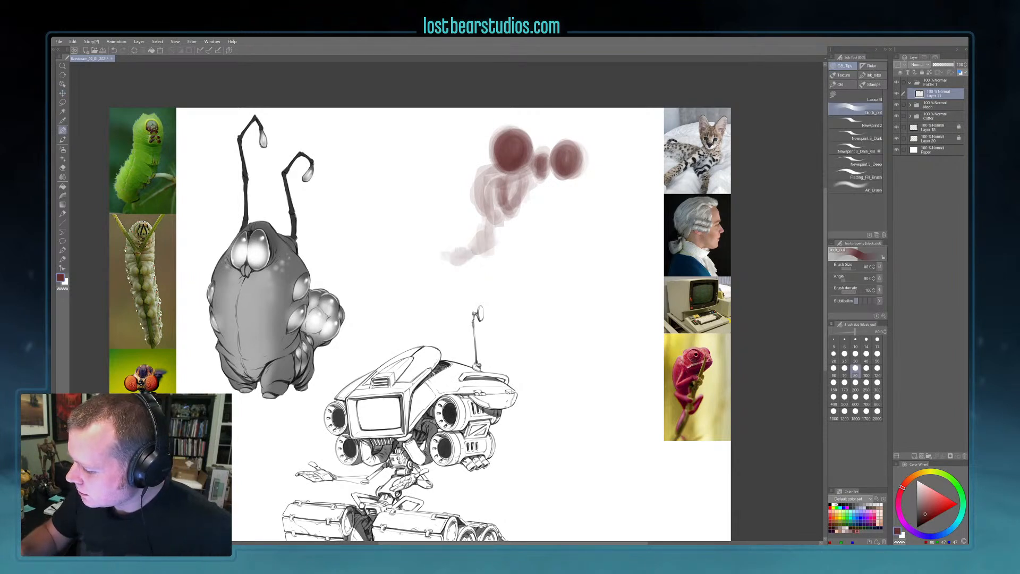
left_click_drag(486, 184, 446, 253)
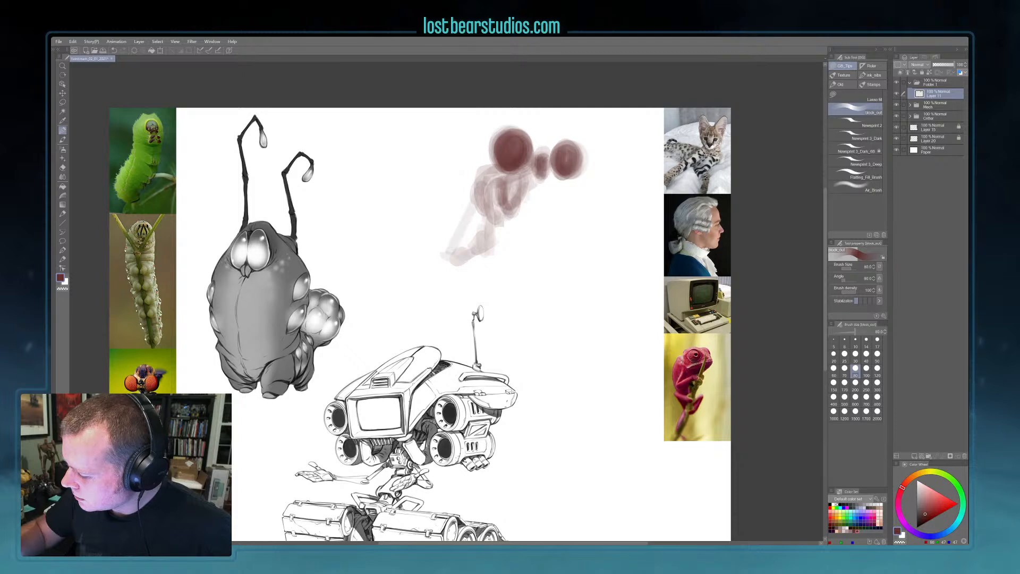
left_click_drag(474, 199, 458, 243)
- Block in a long diagonal rifle-like shape across the body, with the front hand and forearm gripping it
mouse_move(456, 257)
left_mouse_down()
mouse_move(551, 206)
mouse_move(578, 233)
left_mouse_up()
left_click_drag(564, 207, 608, 234)
mouse_move(574, 204)
left_mouse_down()
mouse_move(611, 228)
mouse_move(608, 218)
left_mouse_up()
left_click_drag(566, 234, 575, 238)
left_click_drag(529, 191, 524, 201)
left_click_drag(541, 219, 540, 228)
left_click_drag(528, 192, 529, 206)
left_click_drag(592, 203, 636, 192)
left_click_drag(553, 205, 568, 209)
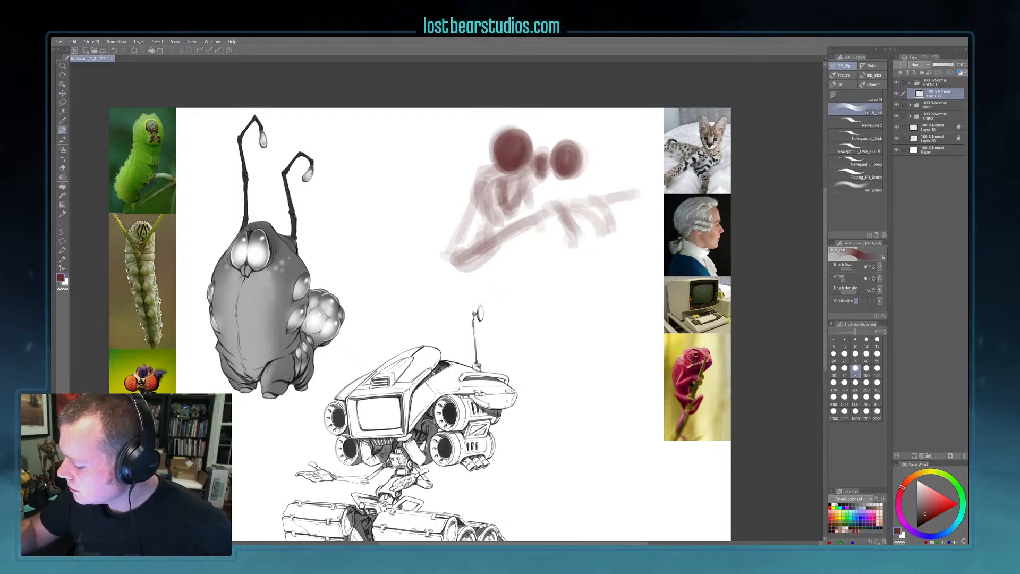
- Clean up the head's edges and rough in the lower torso, hips and legs beneath the diagonal weapon
left_click_drag(528, 140, 511, 127)
left_click_drag(554, 167, 567, 178)
key("c")
mouse_move(569, 141)
left_mouse_down()
mouse_move(577, 147)
mouse_move(571, 140)
mouse_move(540, 180)
mouse_move(498, 194)
mouse_move(492, 206)
mouse_move(476, 194)
mouse_move(452, 252)
mouse_move(470, 269)
mouse_move(474, 295)
mouse_move(482, 291)
mouse_move(469, 288)
mouse_move(467, 301)
left_mouse_up()
key("c")
mouse_move(485, 282)
left_mouse_down()
mouse_move(465, 298)
mouse_move(497, 304)
left_mouse_up()
mouse_move(487, 234)
left_mouse_down()
mouse_move(482, 276)
mouse_move(529, 212)
left_mouse_up()
left_click_drag(527, 245, 528, 281)
mouse_move(514, 212)
left_mouse_down()
mouse_move(518, 276)
mouse_move(531, 277)
mouse_move(558, 335)
left_mouse_up()
left_click_drag(536, 290, 543, 318)
left_click_drag(495, 134, 502, 173)
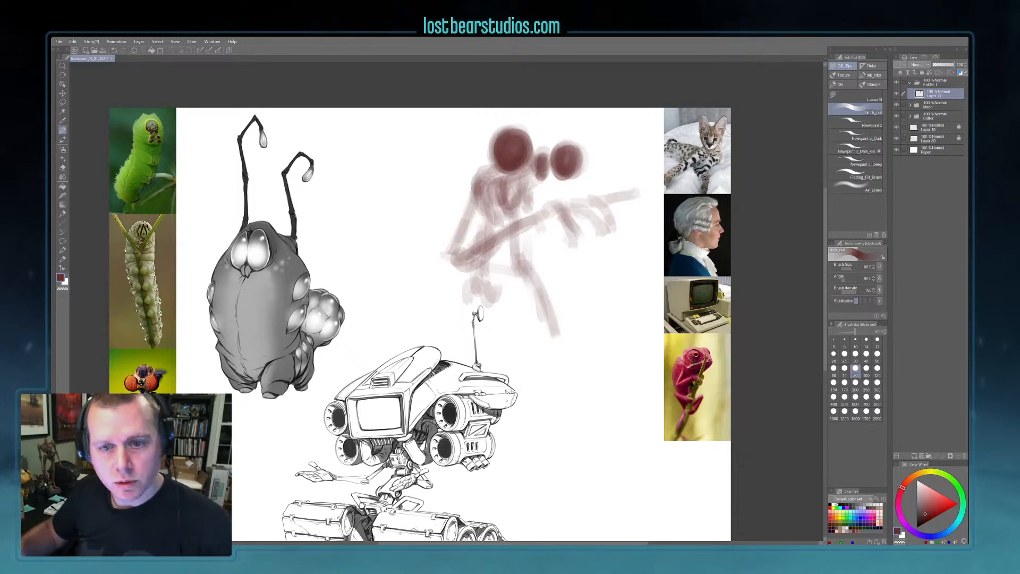
- Reinforce the shoulder, arms, hand and weapon barrel with darker strokes, reducing the brush size to 50
key("bracketleft")
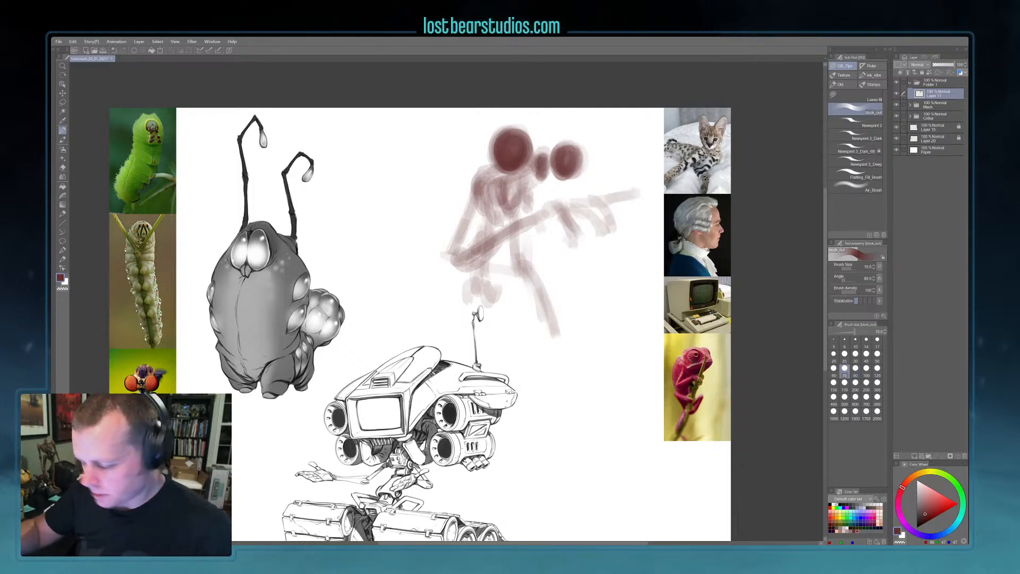
mouse_move(492, 158)
left_mouse_down()
mouse_move(463, 196)
mouse_move(474, 204)
mouse_move(464, 205)
mouse_move(470, 183)
mouse_move(442, 267)
mouse_move(541, 212)
mouse_move(573, 232)
mouse_move(567, 253)
mouse_move(557, 247)
mouse_move(597, 230)
mouse_move(584, 210)
mouse_move(605, 234)
mouse_move(579, 248)
left_mouse_up()
key("[")
key("[")
mouse_move(594, 203)
left_mouse_down()
mouse_move(610, 222)
mouse_move(582, 242)
mouse_move(654, 180)
left_mouse_up()
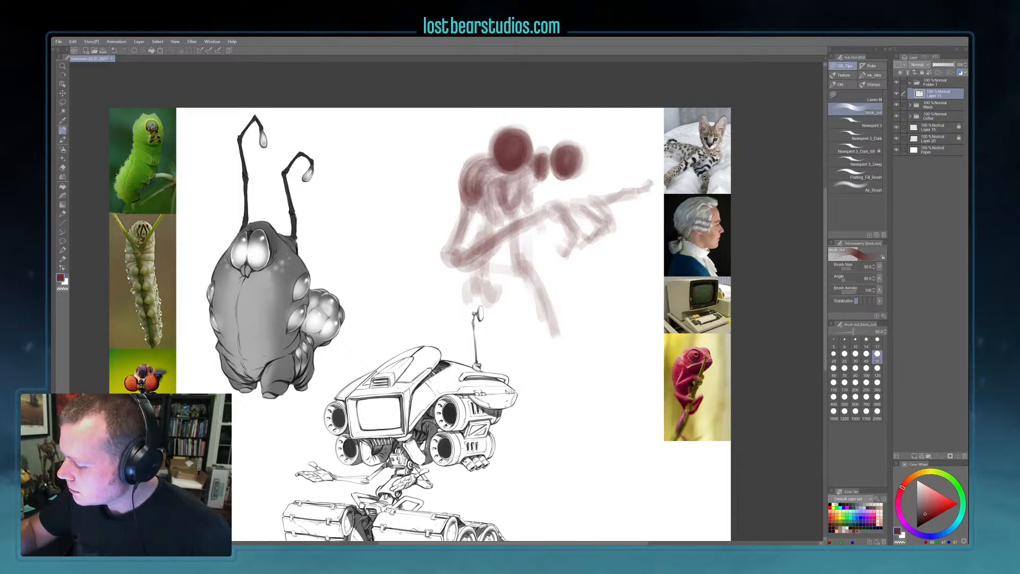
- Sketch a thin, pointed wing extending back from the shoulder with the brush at size 40
key("bracketleft")
key("bracketleft")
key("bracketleft")
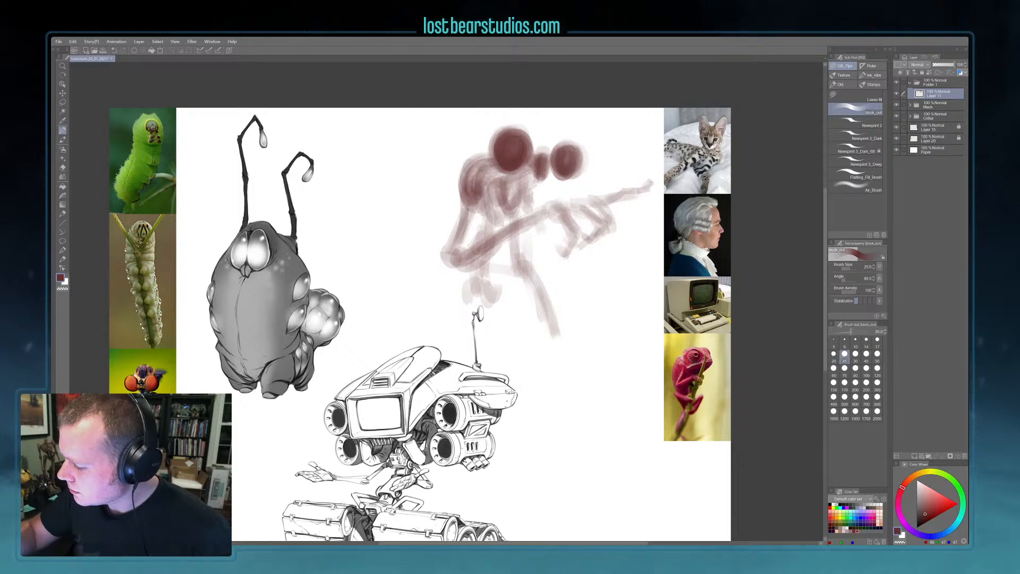
key("bracketright")
key("bracketright")
mouse_move(467, 161)
left_mouse_down()
mouse_move(395, 162)
mouse_move(425, 185)
mouse_move(462, 163)
left_mouse_up()
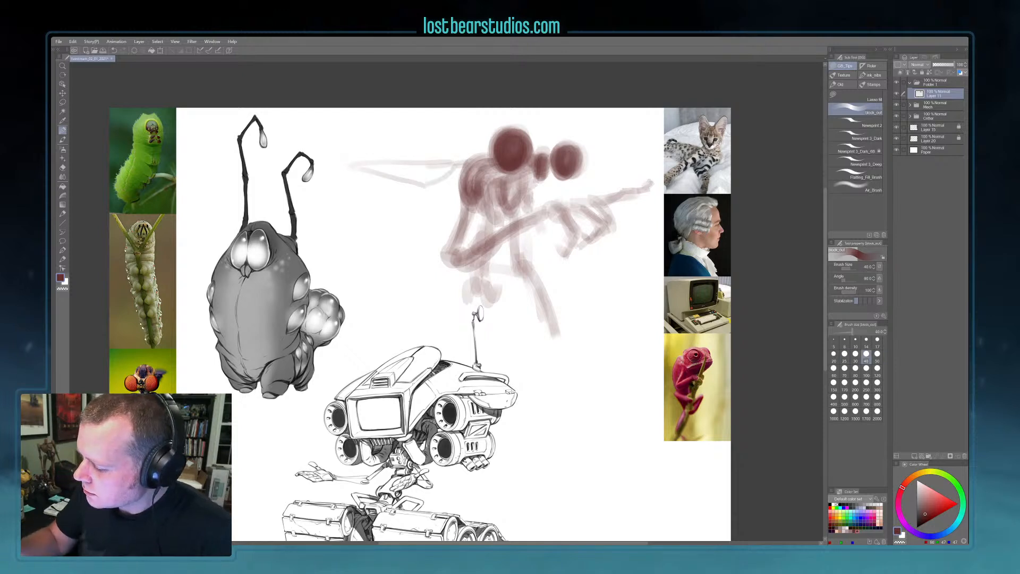
left_click(463, 165)
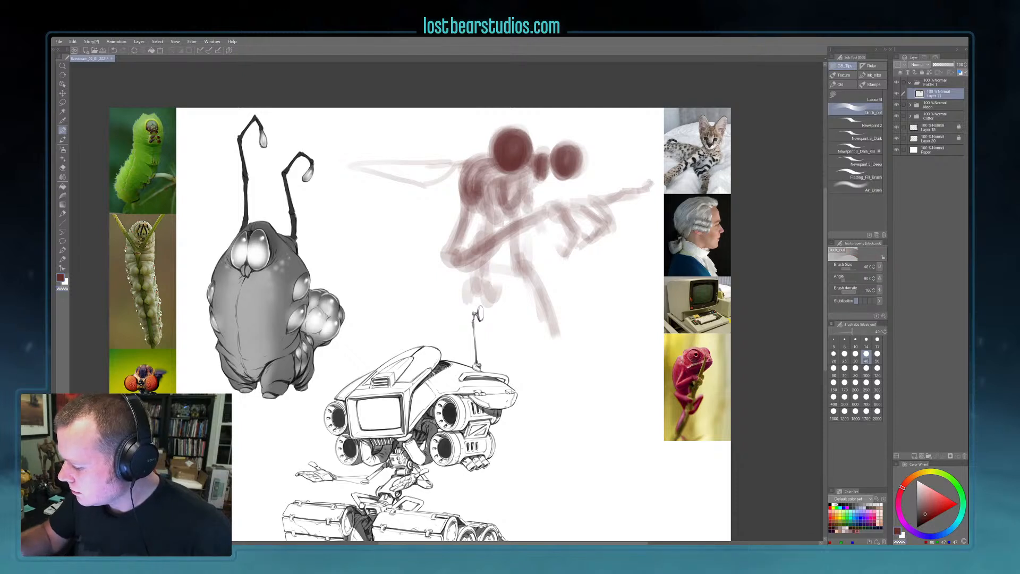
- Set the brush size to 70 and rework the creature's extended leg
left_click(844, 368)
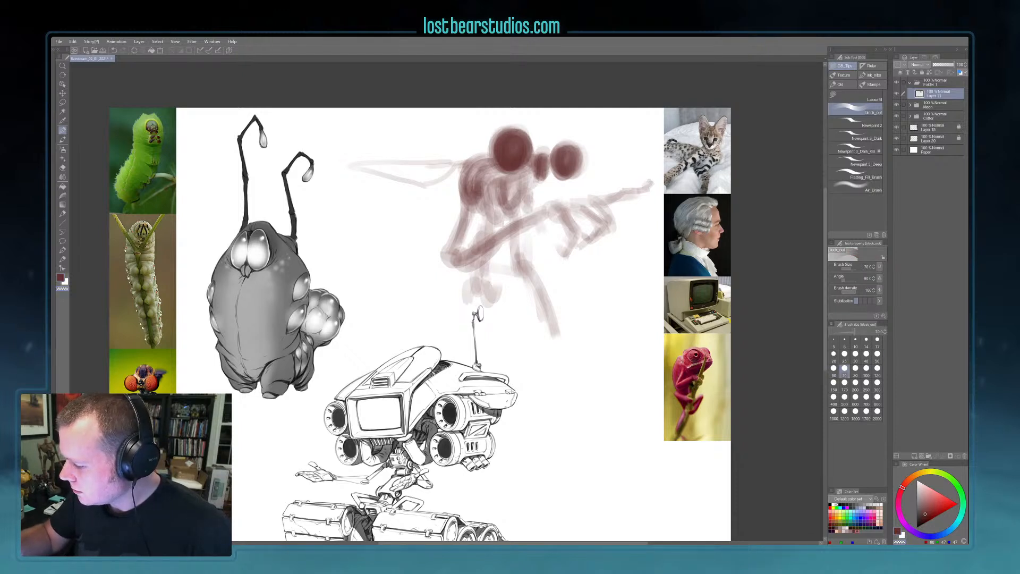
key("c")
left_click_drag(524, 265, 543, 304)
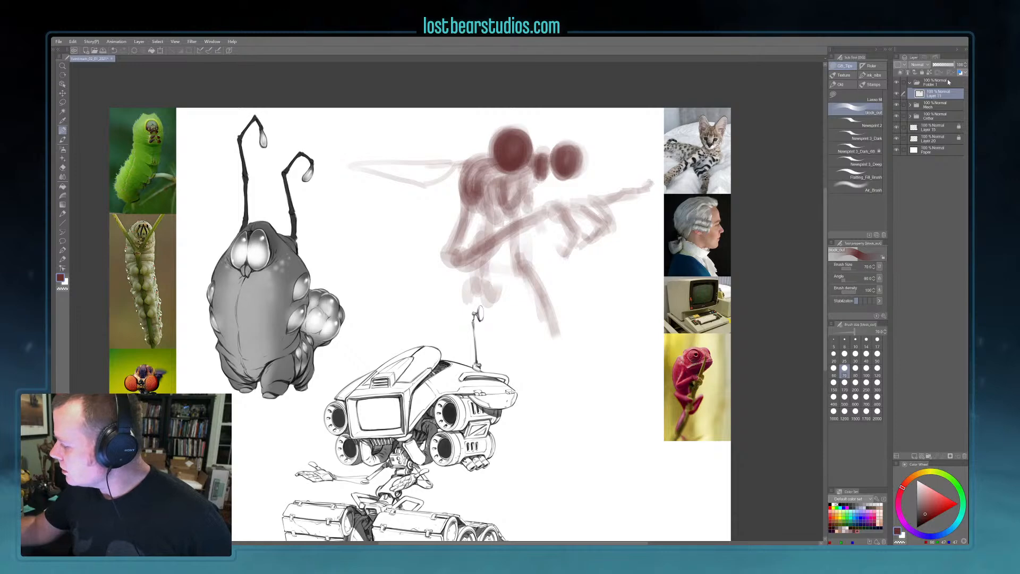
- Lower the rough sketch layer's opacity to 43% and add a new layer above it
left_click(939, 66)
left_click_drag(943, 66, 944, 67)
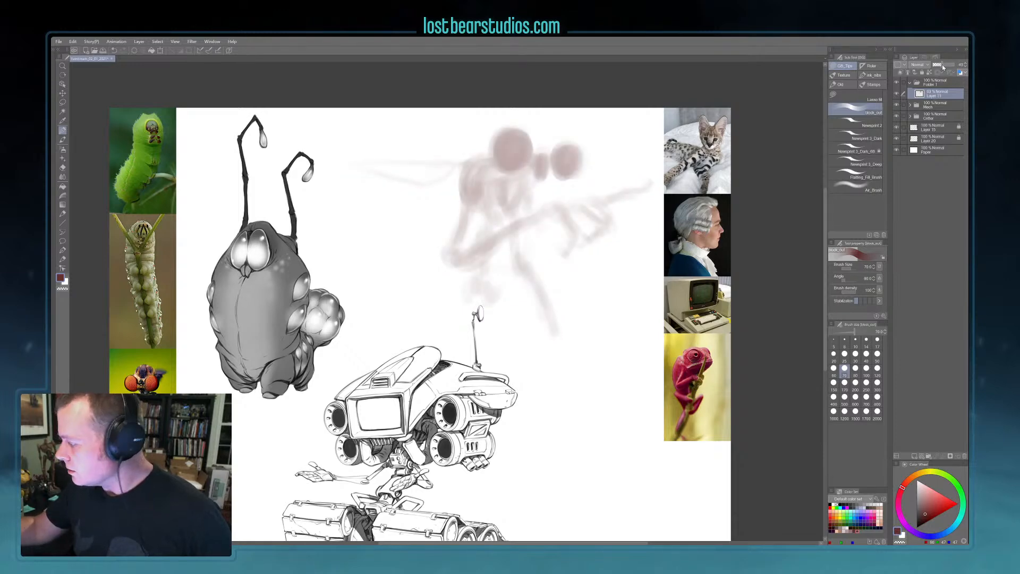
left_click(914, 455)
- Move the faded rough sketch layer slightly to the left on the canvas
left_click_drag(599, 303, 595, 366)
scroll(572, 372, "up", 1)
key("k")
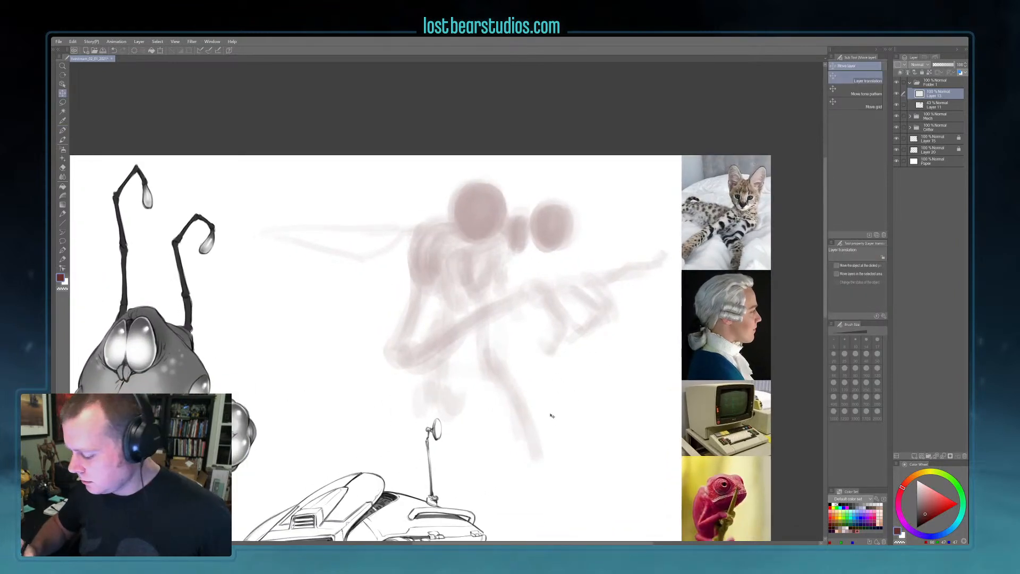
left_click(935, 105)
mouse_move(563, 389)
left_mouse_down()
mouse_move(524, 392)
mouse_move(535, 389)
left_mouse_up()
- Make the new empty layer above the sketch active and choose the Newpoint 3_Dark brush
left_click(925, 94)
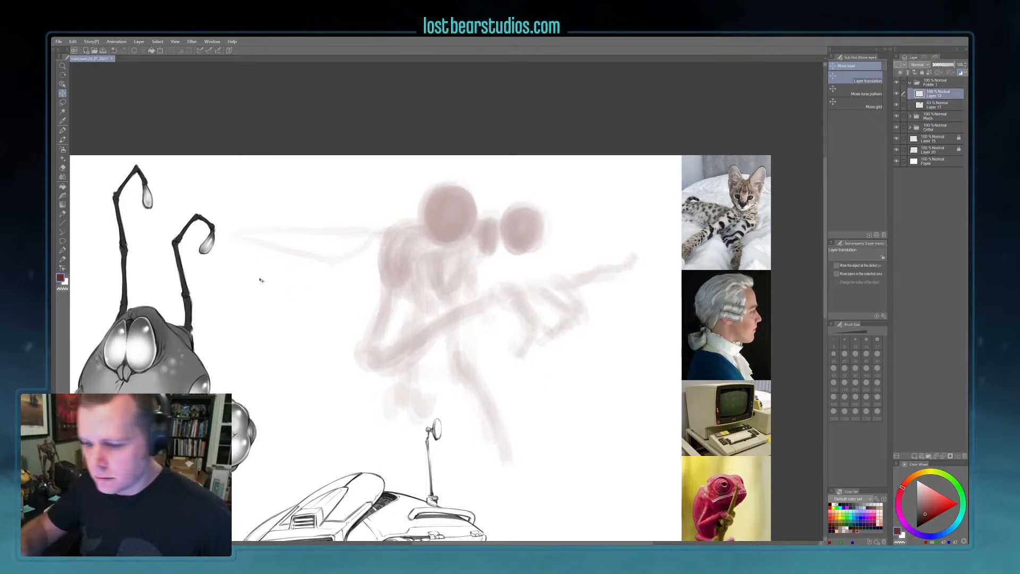
left_click(62, 130)
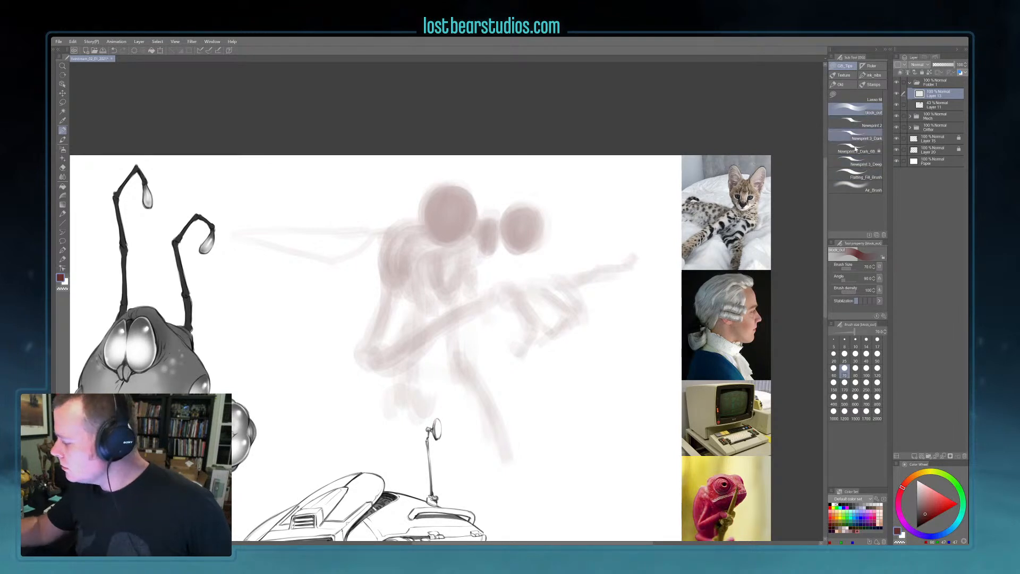
left_click(874, 139)
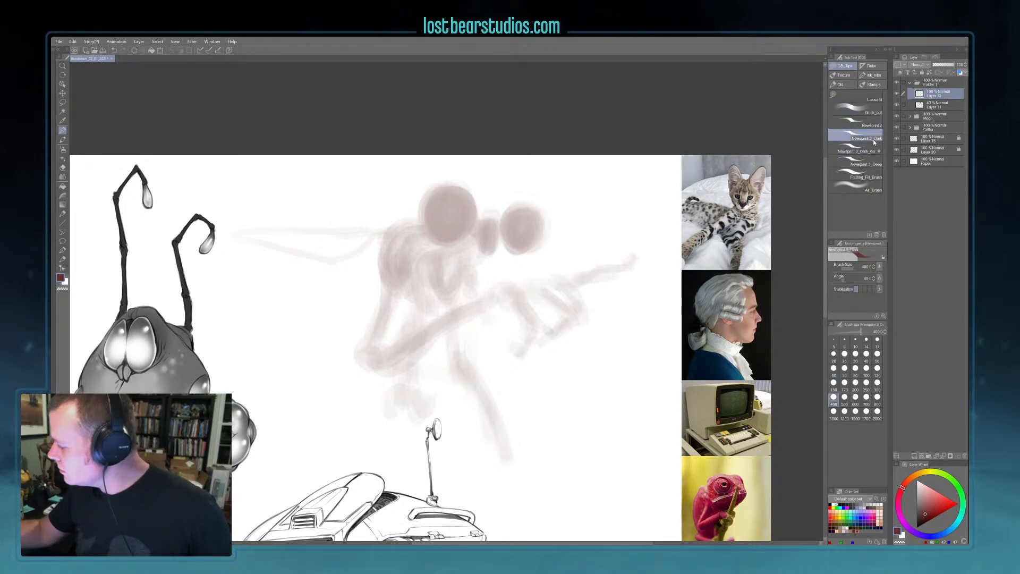
- Switch to the plain Newpoint brush above Newpoint 3_Dark and outline the creature's large near eye at brush size 300
left_click(862, 125)
left_click(855, 397)
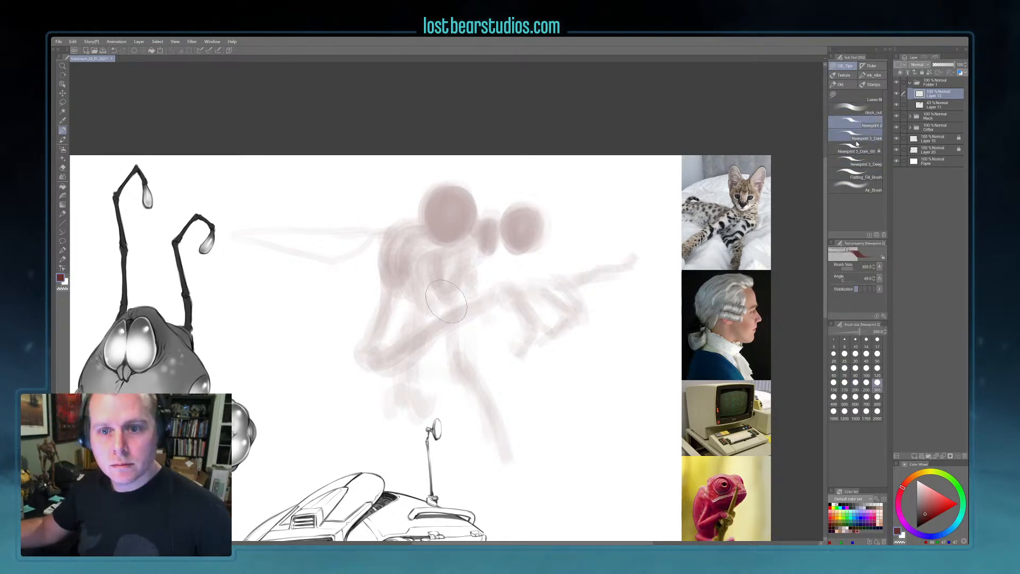
key("bracketright")
left_click_drag(436, 189, 451, 184)
key("bracketleft")
key("bracketleft")
key("bracketleft")
key("bracketleft")
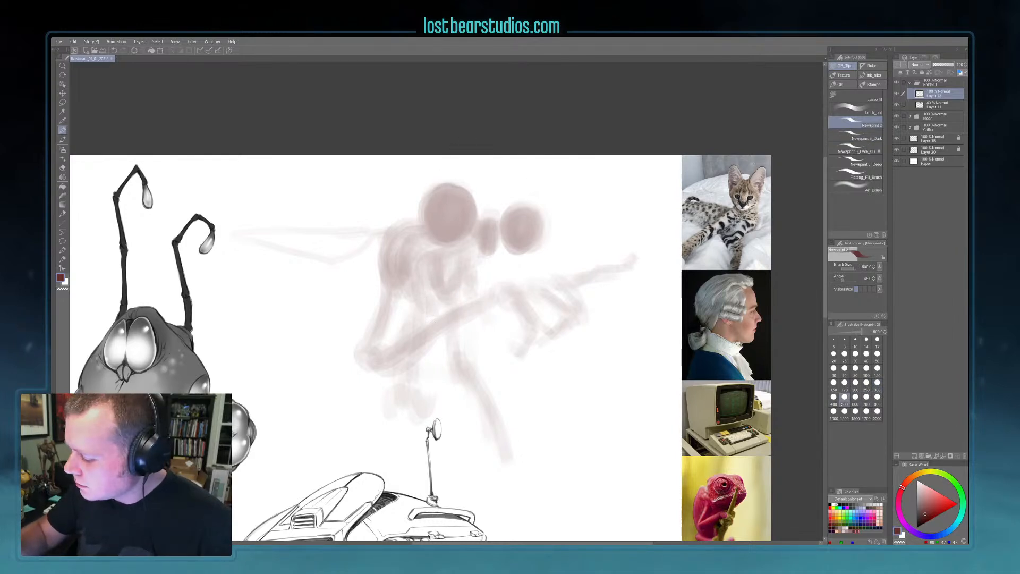
mouse_move(427, 203)
left_mouse_down()
mouse_move(427, 234)
mouse_move(457, 243)
left_mouse_up()
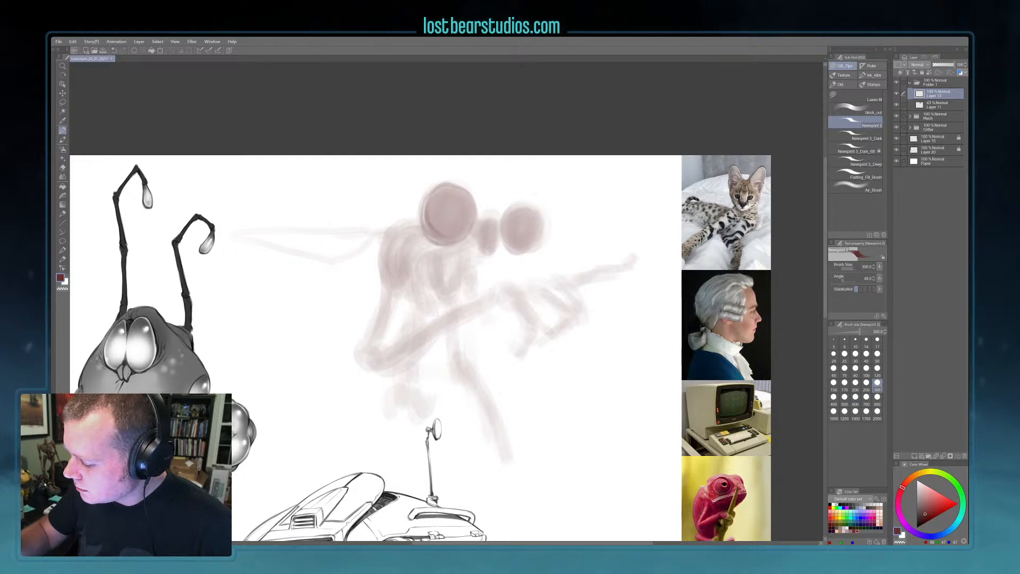
left_click_drag(467, 190, 470, 234)
- Set the brush size to 200 and draw the small snout shape between the creature's two eyes
left_click(855, 382)
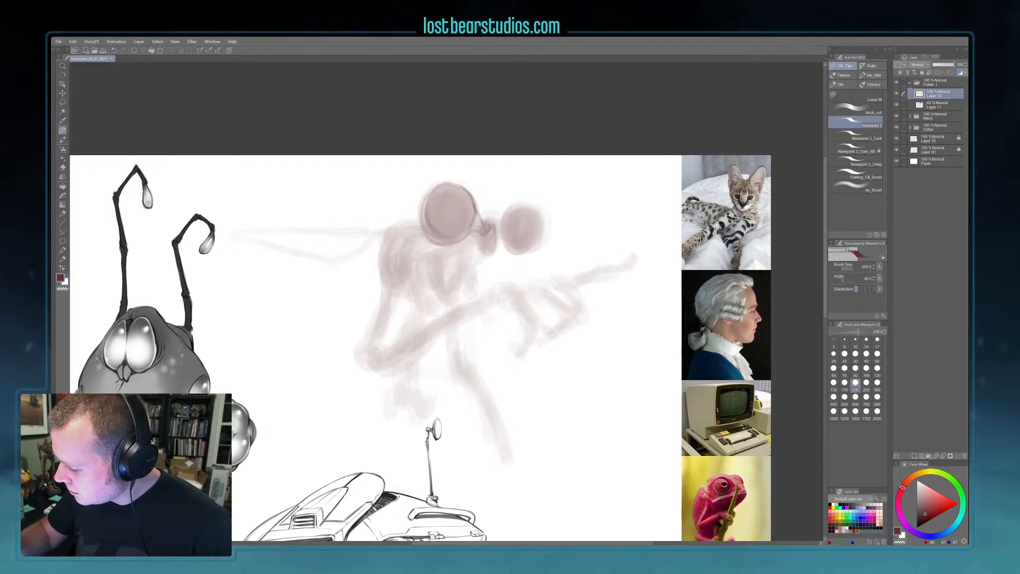
mouse_move(494, 233)
left_mouse_down()
mouse_move(486, 263)
mouse_move(479, 254)
mouse_move(492, 255)
left_mouse_up()
left_click_drag(500, 232, 493, 251)
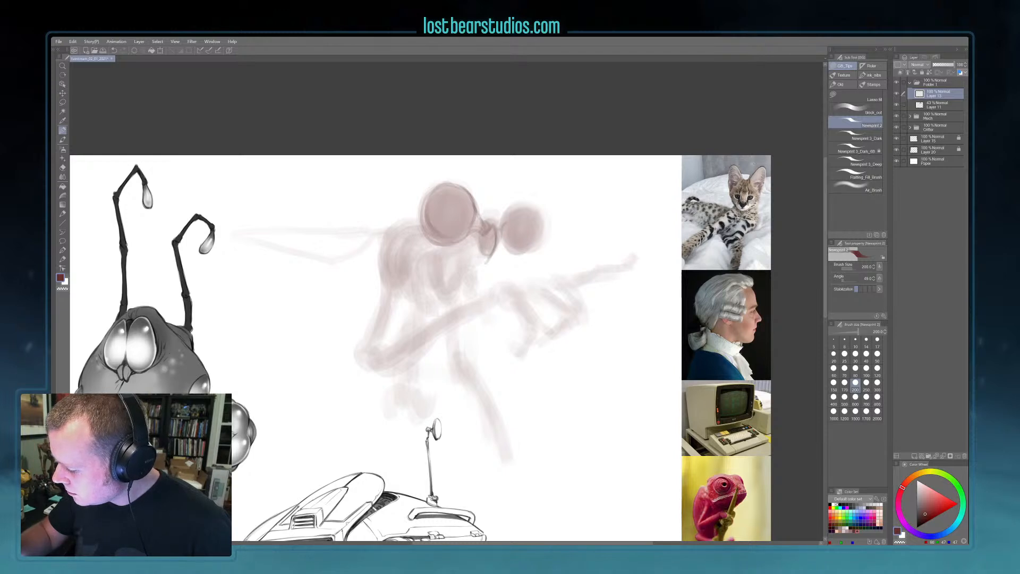
- Outline the far eye and its connection to the snout, and reinforce the contour of the near eye
mouse_move(505, 223)
left_mouse_down()
mouse_move(510, 207)
mouse_move(531, 203)
mouse_move(516, 247)
mouse_move(534, 251)
left_mouse_up()
left_click_drag(540, 214, 535, 248)
mouse_move(530, 222)
left_mouse_down()
mouse_move(514, 251)
mouse_move(528, 246)
left_mouse_up()
left_click_drag(457, 200, 425, 237)
mouse_move(455, 182)
left_mouse_down()
mouse_move(472, 225)
mouse_move(428, 212)
left_mouse_up()
left_click_drag(496, 238, 485, 258)
left_click_drag(509, 222, 502, 229)
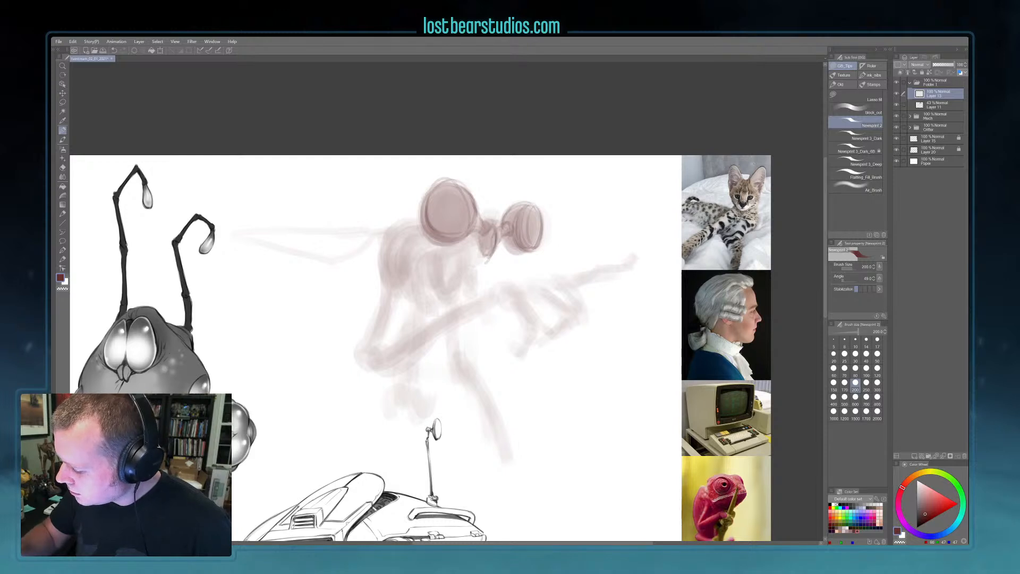
- Draw the contours of the creature's lower head, chest, back and shoulder, and define the upper arm down to the elbow
left_click_drag(474, 249, 457, 254)
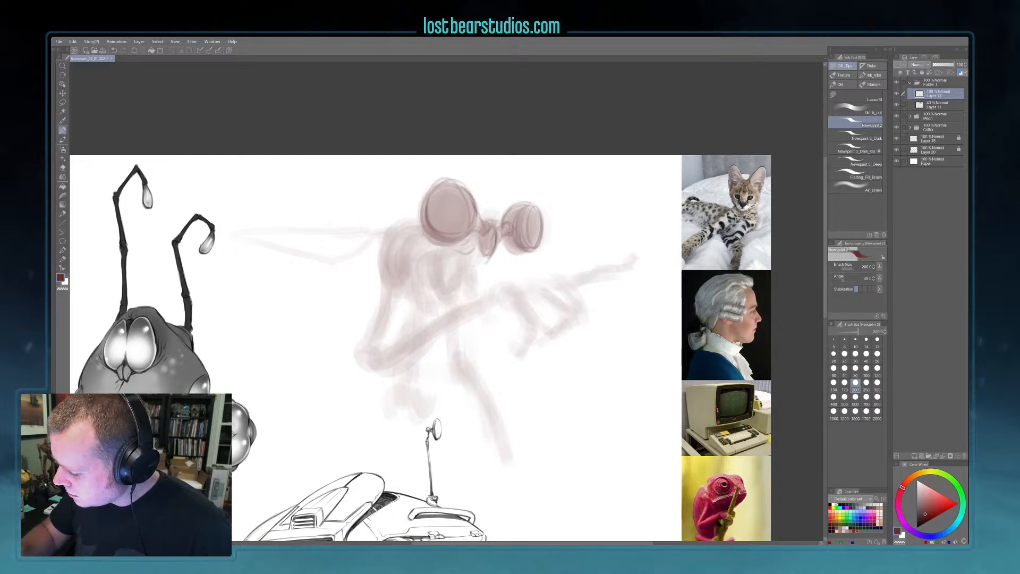
left_click_drag(456, 253, 447, 258)
mouse_move(417, 208)
left_mouse_down()
mouse_move(374, 270)
mouse_move(411, 262)
mouse_move(441, 301)
mouse_move(486, 260)
left_mouse_up()
left_click_drag(448, 293, 468, 276)
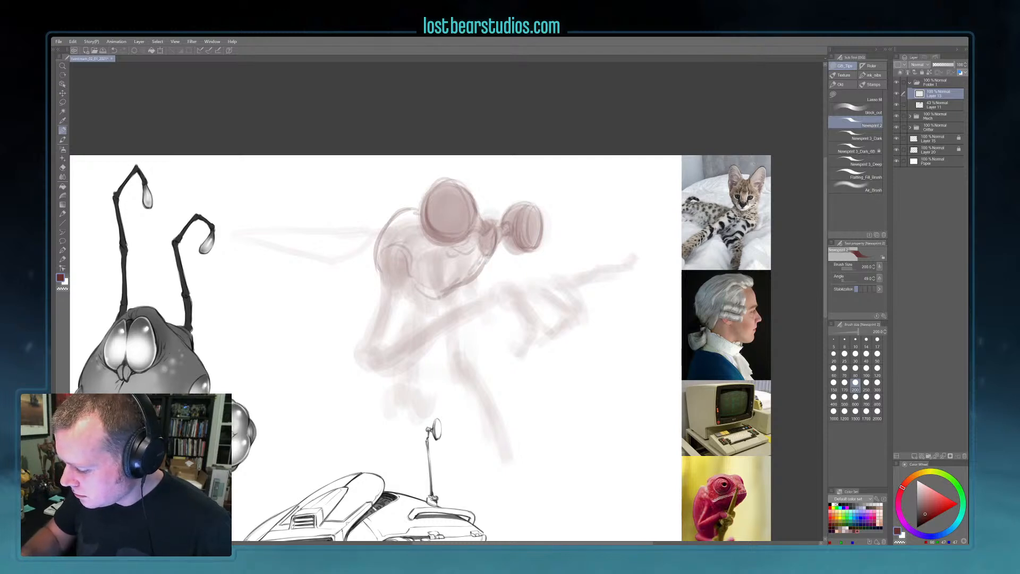
mouse_move(383, 266)
left_mouse_down()
mouse_move(375, 319)
mouse_move(359, 343)
mouse_move(376, 354)
mouse_move(393, 307)
mouse_move(383, 255)
left_mouse_up()
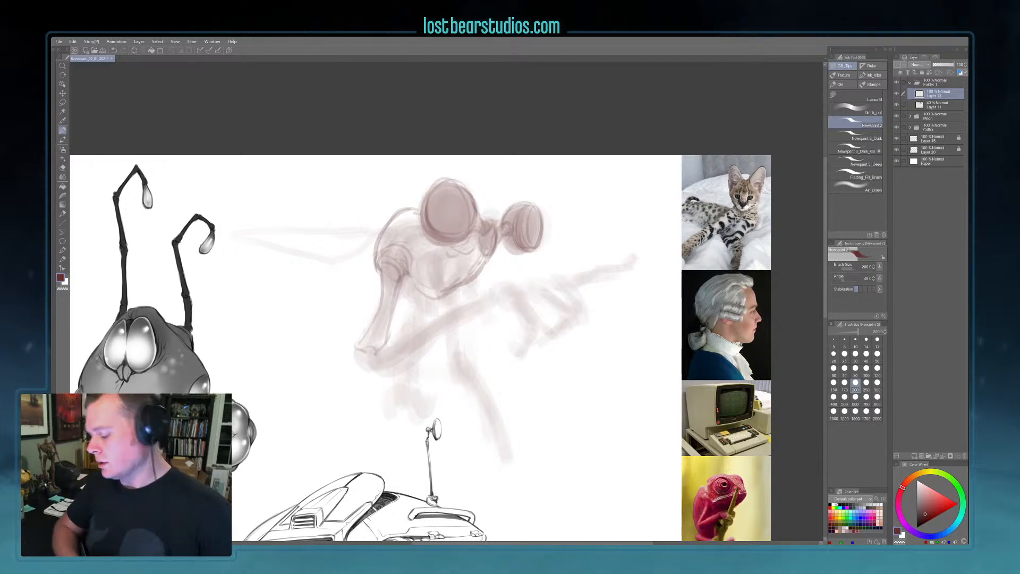
- Add ridged mouthpart details below the snout and refine the near eye's outline, alternating between paint and transparent color
mouse_move(460, 246)
left_mouse_down()
mouse_move(469, 274)
mouse_move(458, 281)
left_mouse_up()
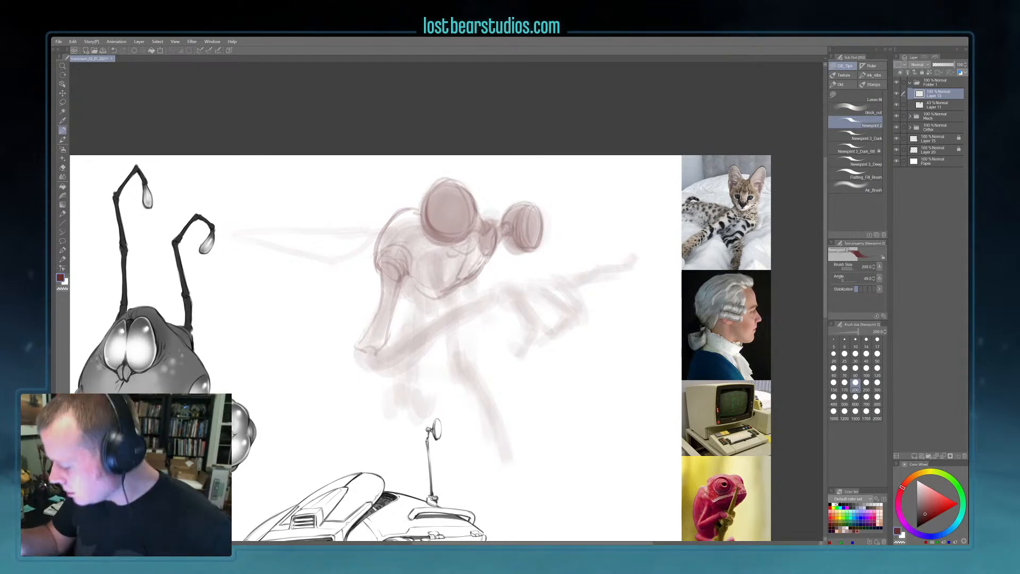
mouse_move(470, 241)
left_mouse_down()
mouse_move(458, 275)
mouse_move(482, 245)
mouse_move(467, 261)
left_mouse_up()
mouse_move(480, 260)
left_mouse_down()
mouse_move(465, 266)
mouse_move(478, 275)
left_mouse_up()
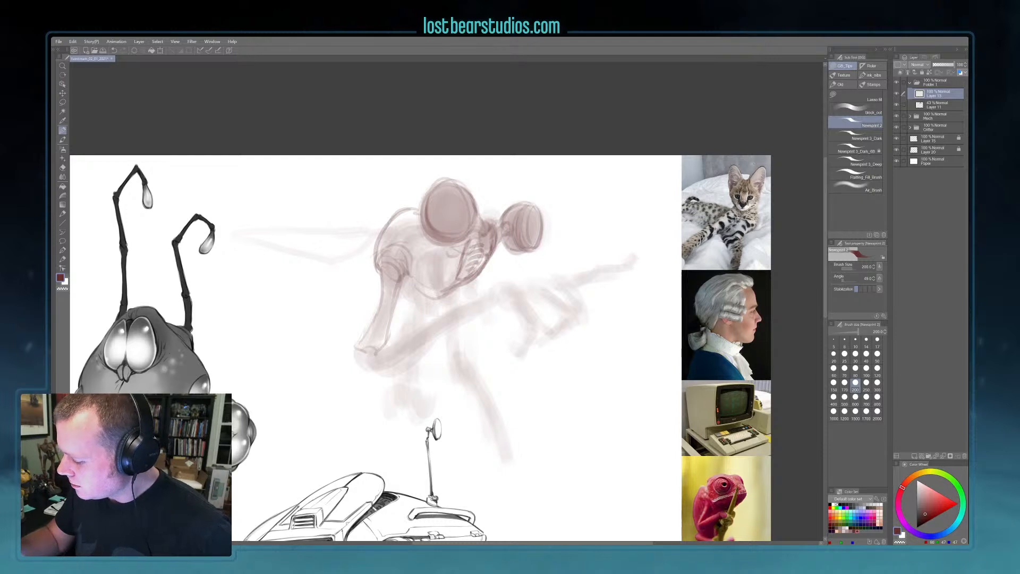
key("c")
key("c")
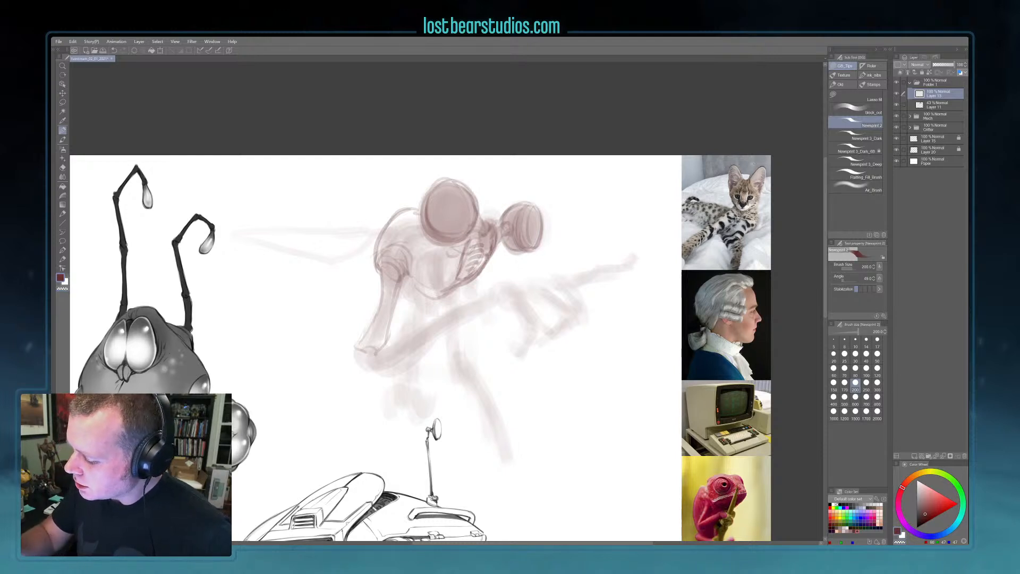
left_click_drag(467, 237, 480, 202)
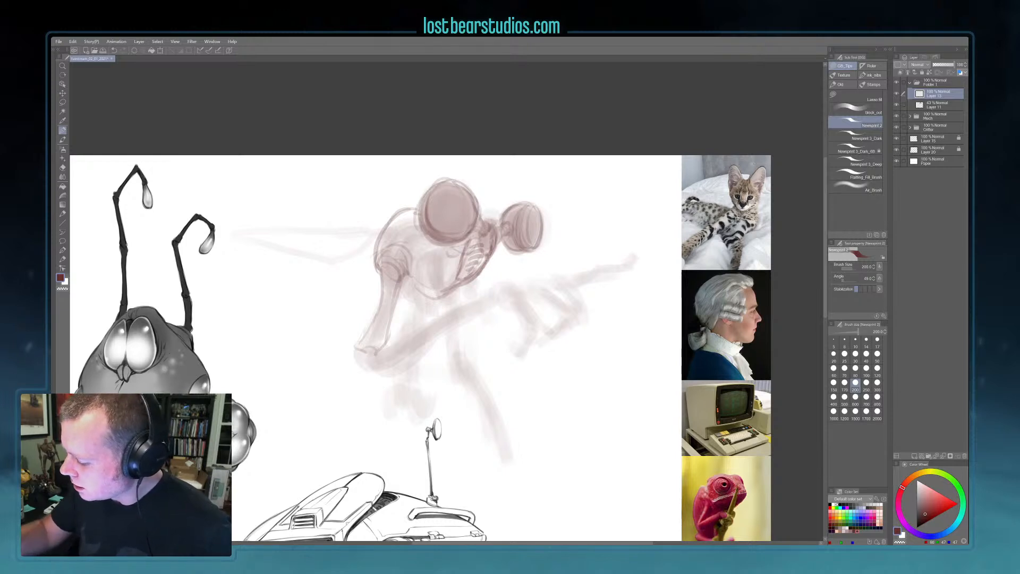
key("c")
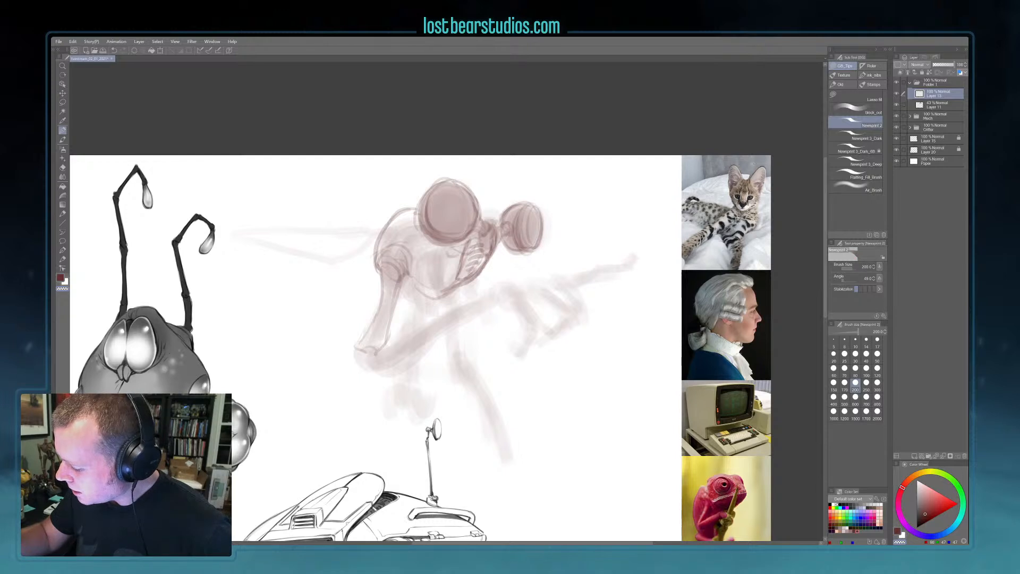
key("c")
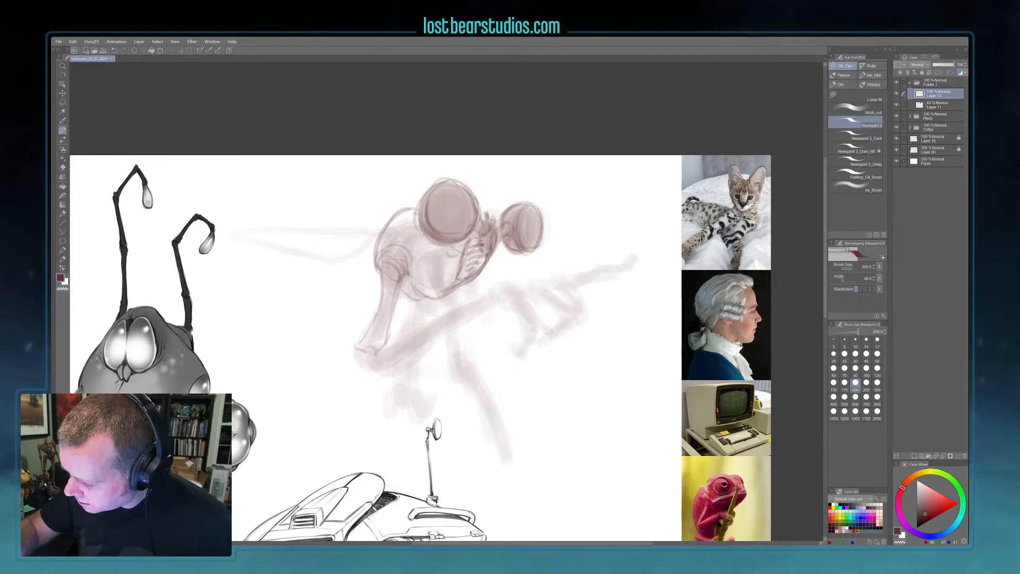
- Sketch the torso lines down to the waist and hip, and add joint detail at the elbow
mouse_move(377, 273)
left_mouse_down()
mouse_move(380, 294)
mouse_move(410, 315)
mouse_move(407, 300)
mouse_move(422, 302)
mouse_move(406, 330)
mouse_move(421, 356)
mouse_move(417, 387)
mouse_move(404, 382)
mouse_move(418, 413)
left_mouse_up()
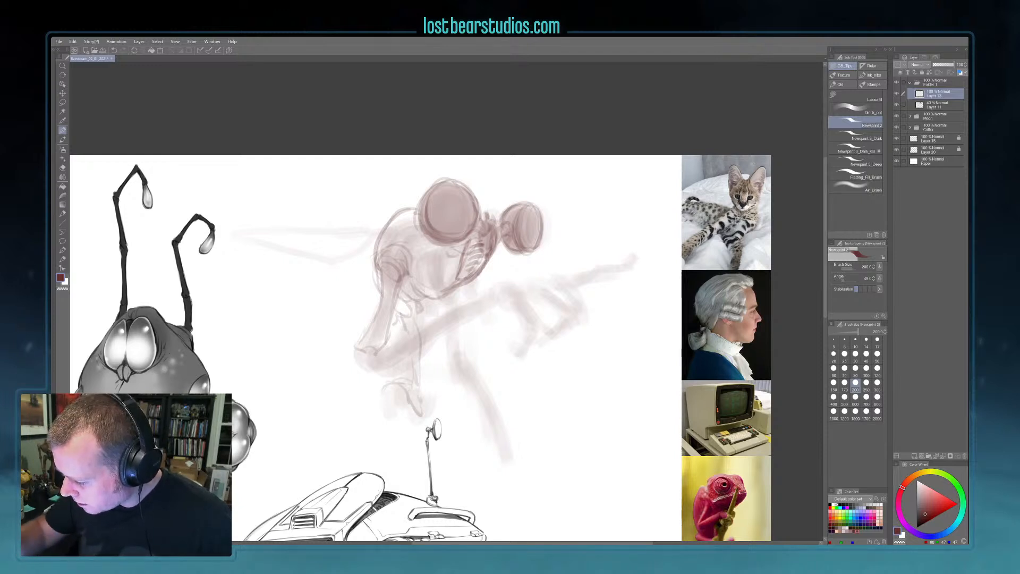
left_click_drag(400, 241, 412, 256)
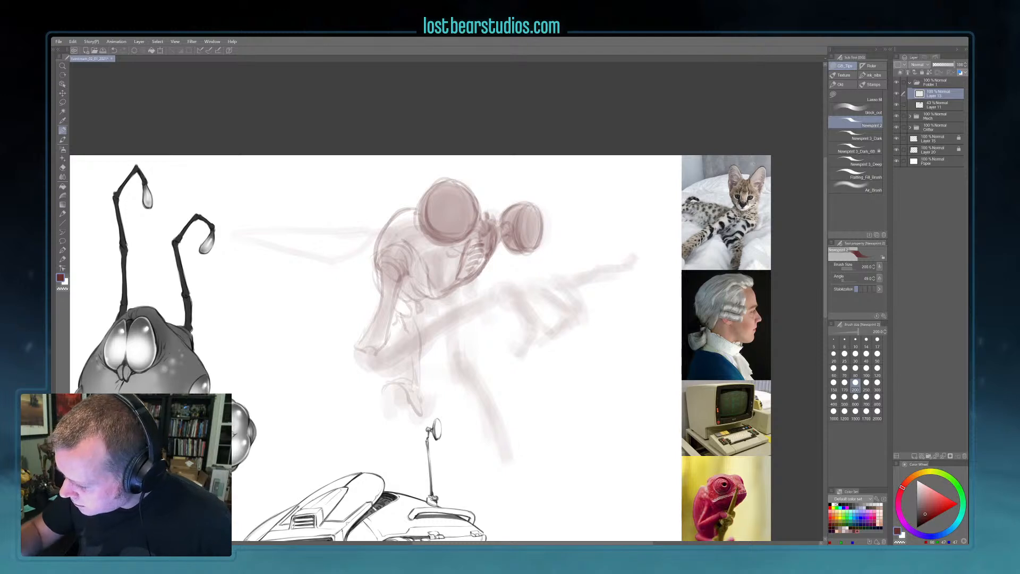
mouse_move(416, 325)
left_mouse_down()
mouse_move(429, 400)
mouse_move(407, 436)
mouse_move(442, 435)
left_mouse_up()
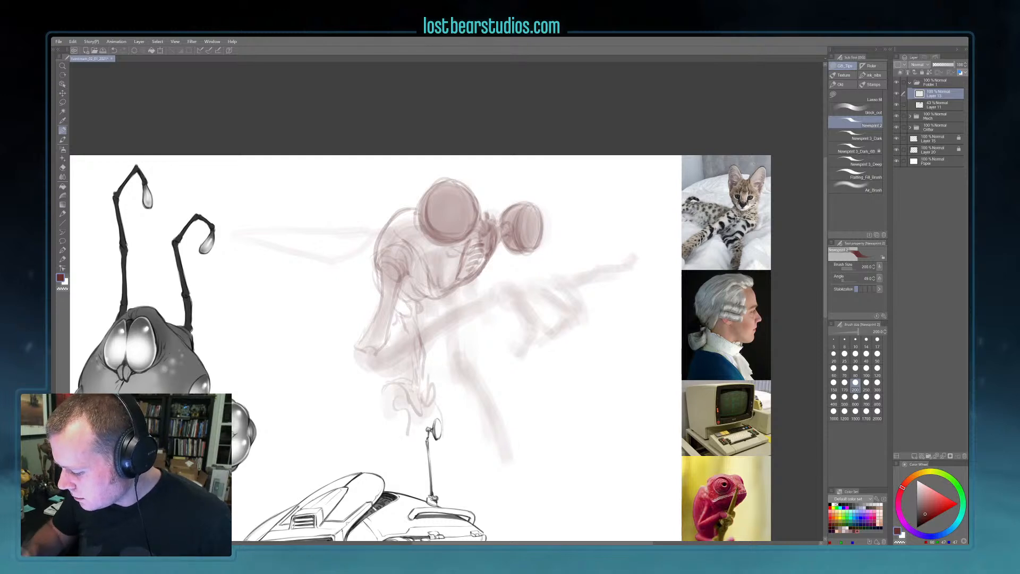
mouse_move(363, 345)
left_mouse_down()
mouse_move(379, 351)
mouse_move(380, 335)
mouse_move(383, 344)
mouse_move(361, 335)
left_mouse_up()
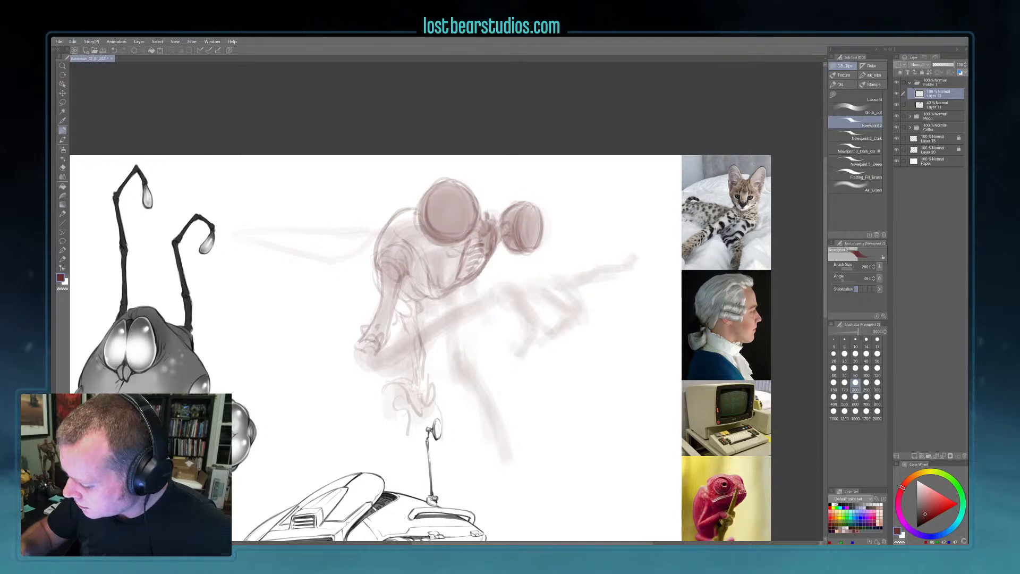
- Draw the forearm from the elbow to the wrist joint and outline the hand and its fingers
mouse_move(404, 320)
left_mouse_down()
mouse_move(413, 338)
mouse_move(426, 333)
mouse_move(421, 388)
left_mouse_up()
mouse_move(425, 378)
left_mouse_down()
mouse_move(418, 390)
mouse_move(343, 380)
mouse_move(361, 365)
mouse_move(408, 364)
mouse_move(498, 302)
left_mouse_up()
mouse_move(381, 355)
left_mouse_down()
mouse_move(499, 283)
mouse_move(513, 291)
mouse_move(499, 274)
mouse_move(478, 287)
mouse_move(518, 308)
mouse_move(522, 295)
left_mouse_up()
mouse_move(509, 283)
left_mouse_down()
mouse_move(541, 283)
mouse_move(536, 312)
mouse_move(546, 328)
mouse_move(529, 353)
mouse_move(518, 343)
left_mouse_up()
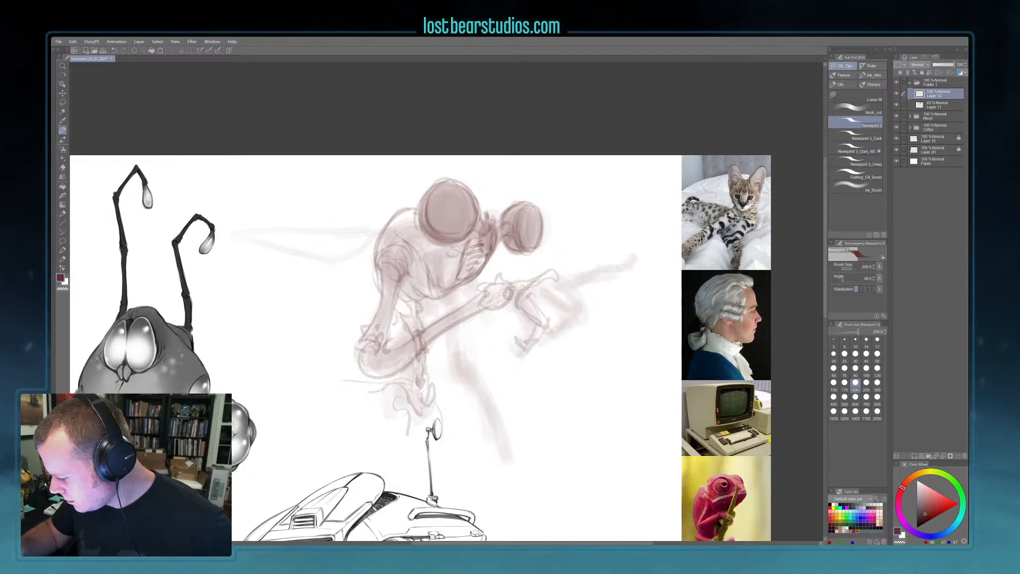
mouse_move(555, 299)
left_mouse_down()
mouse_move(563, 316)
mouse_move(536, 313)
left_mouse_up()
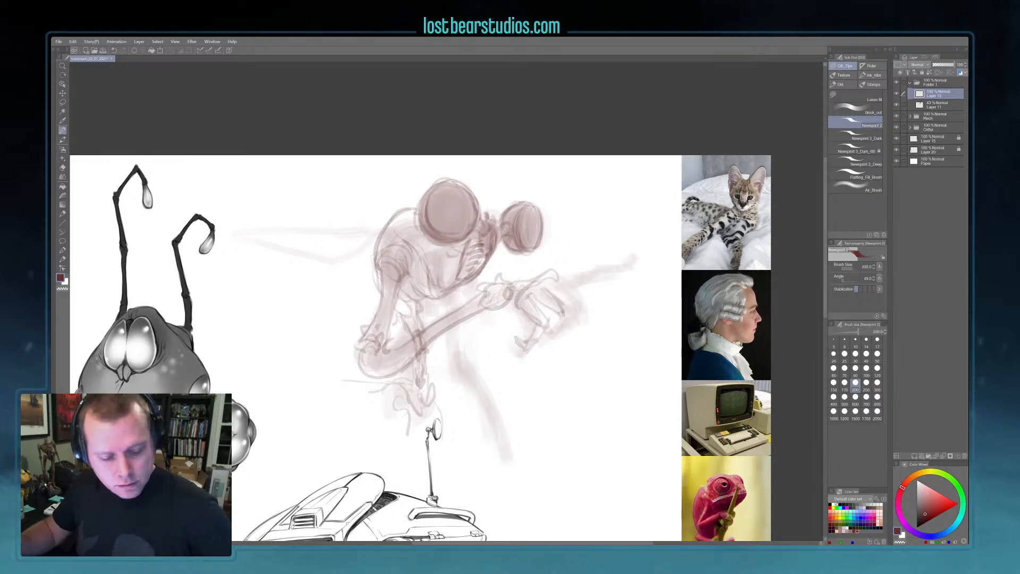
- Set the brush size to 300 and strengthen the finger lines of the outstretched hand
scroll(613, 289, "down", 2)
mouse_move(594, 322)
left_mouse_down()
mouse_move(576, 319)
mouse_move(554, 272)
mouse_move(536, 278)
left_mouse_up()
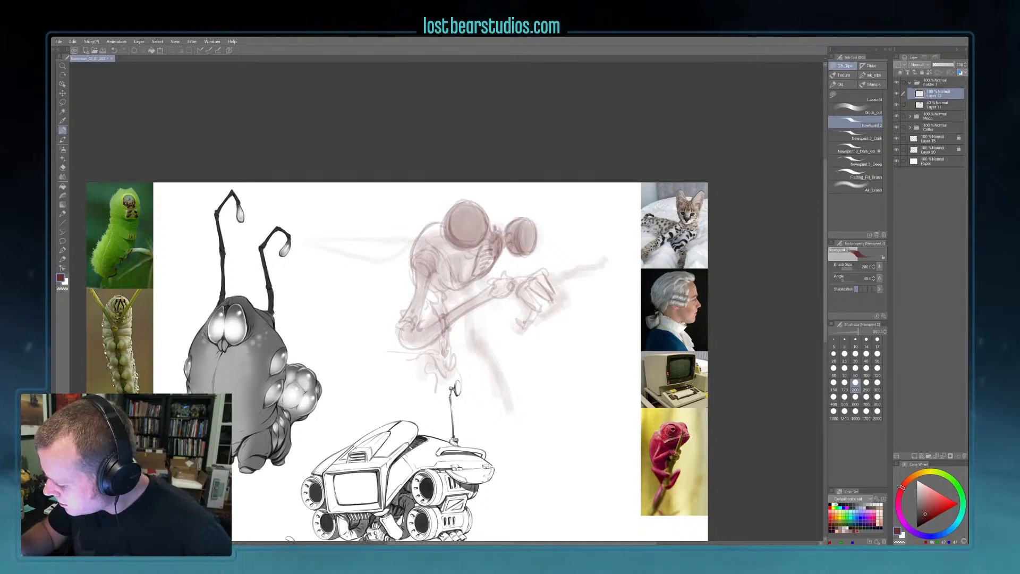
key("bracketright")
key("bracketright")
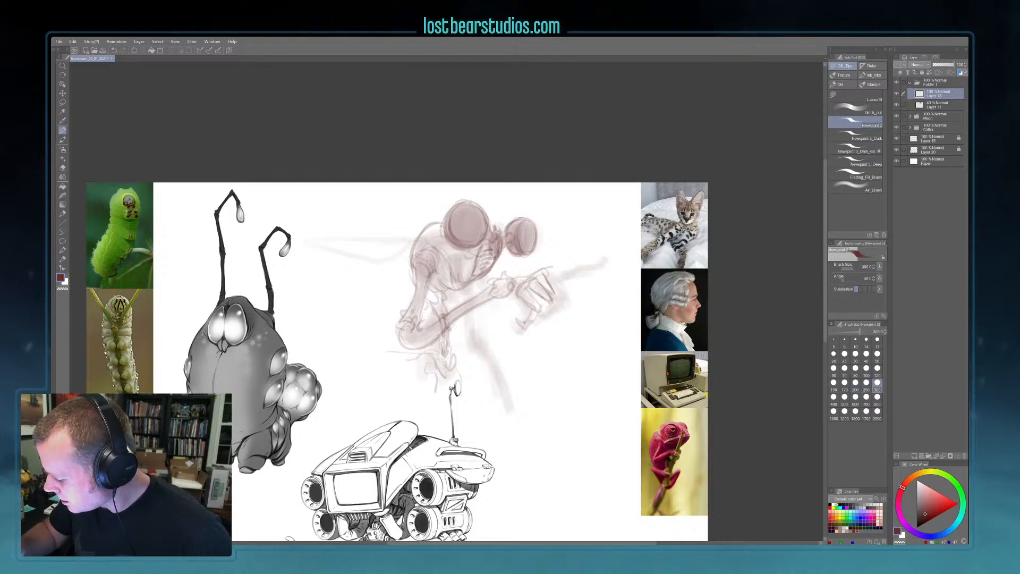
key("c")
mouse_move(529, 312)
left_mouse_down()
mouse_move(521, 323)
mouse_move(556, 300)
left_mouse_up()
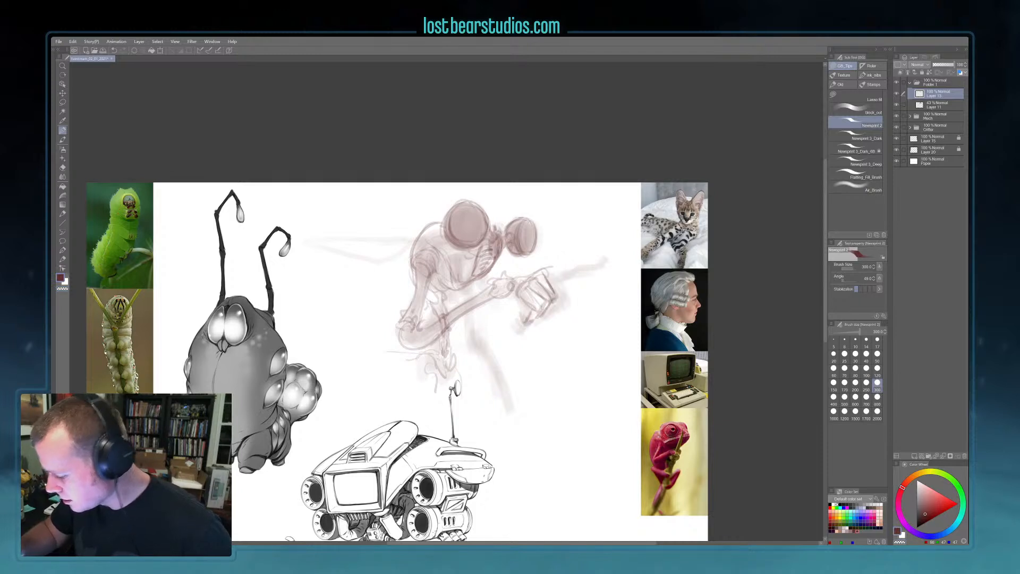
- Clean up the lines where the forearm passes beneath the torso, alternating between paint and transparent color
key("c")
key("c")
left_click_drag(446, 291, 471, 279)
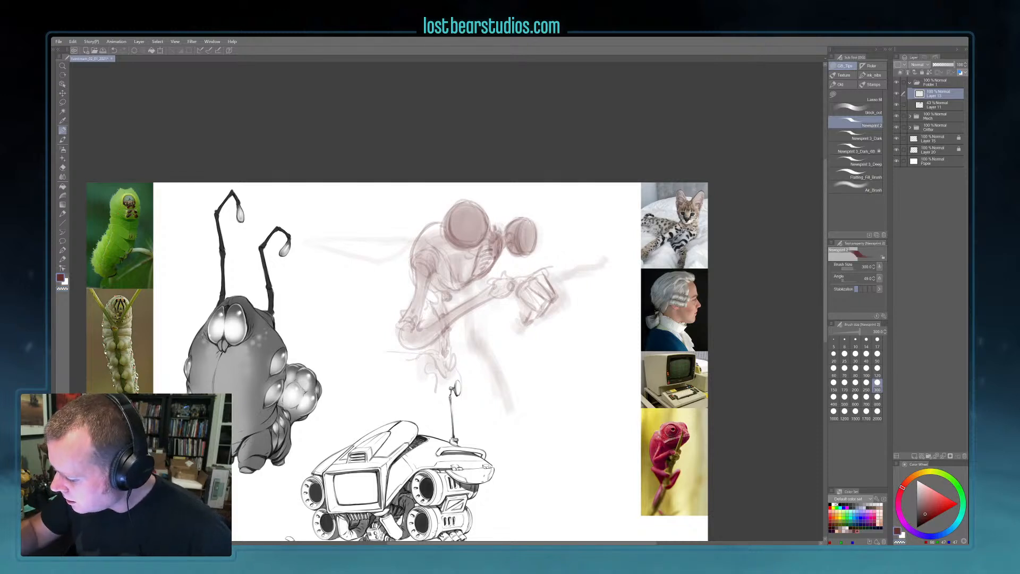
key("c")
key("c")
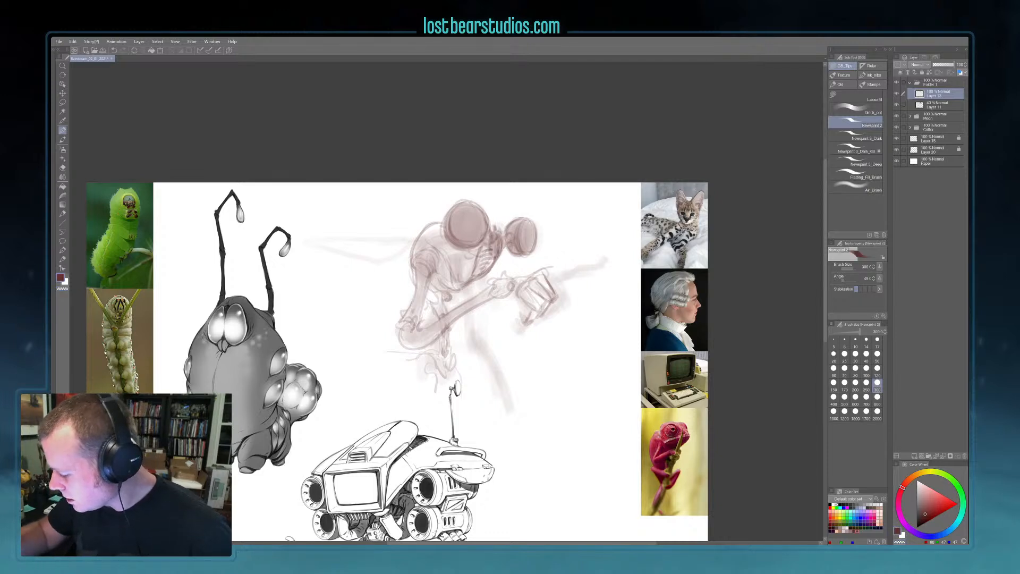
- Draw the long, thin weapon barrel extending forward from the hand and darken the grip area beneath it
key("c")
key("c")
mouse_move(544, 272)
left_mouse_down()
mouse_move(611, 262)
mouse_move(585, 270)
mouse_move(605, 266)
mouse_move(566, 294)
left_mouse_up()
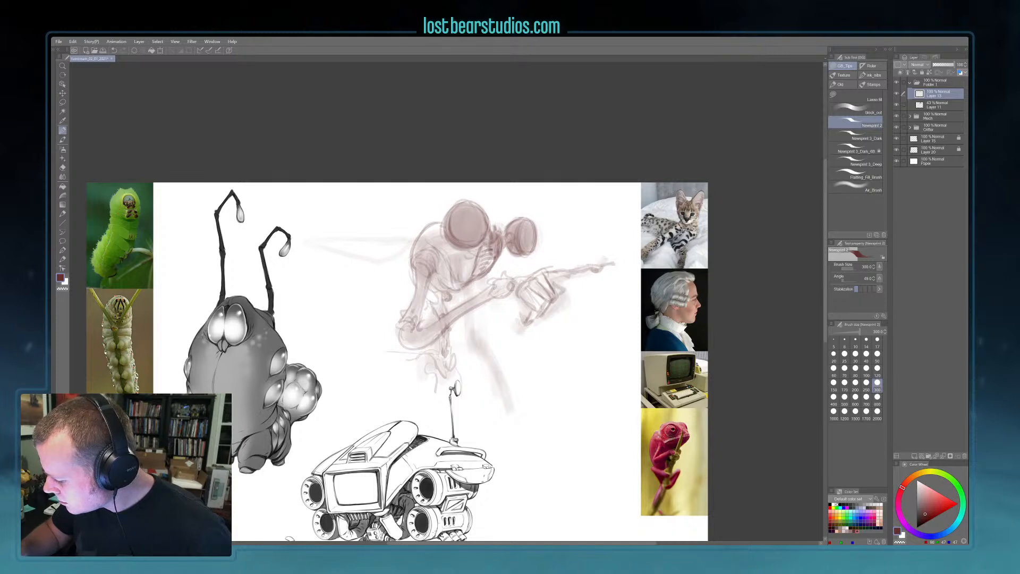
key("x")
key("x")
left_click_drag(556, 289, 544, 316)
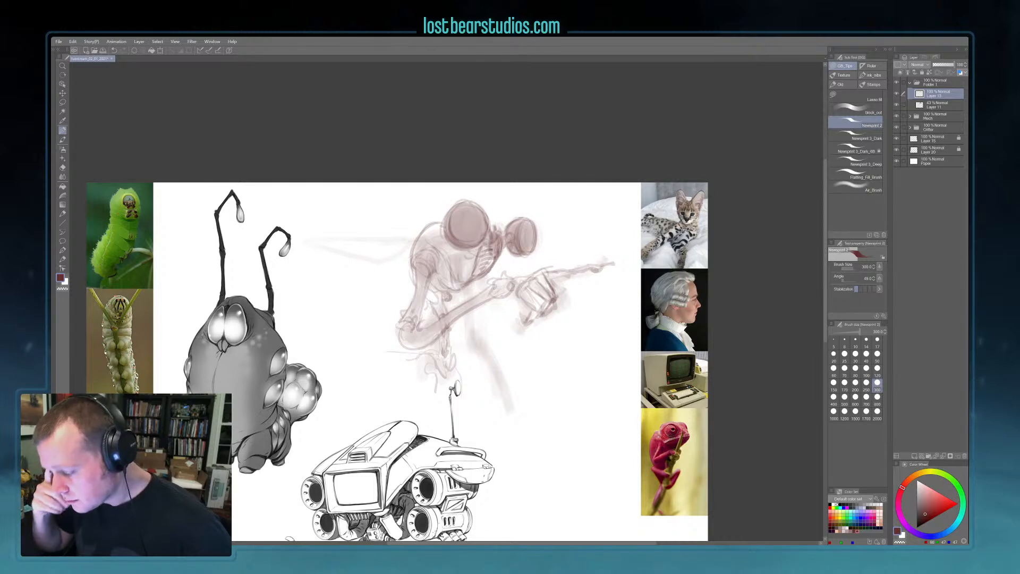
- Draw the creature's extended leg from below the torso, with a knee joint and a tapering lower segment
mouse_move(467, 290)
left_mouse_down()
mouse_move(480, 279)
mouse_move(471, 338)
mouse_move(491, 378)
left_mouse_up()
left_click_drag(467, 343, 491, 394)
left_click_drag(481, 330, 487, 342)
left_click_drag(467, 346, 480, 366)
- Sketch spiky wings fanning out from the creature's back and touch up the lines at the waist and lower leg
left_click_drag(414, 243, 423, 228)
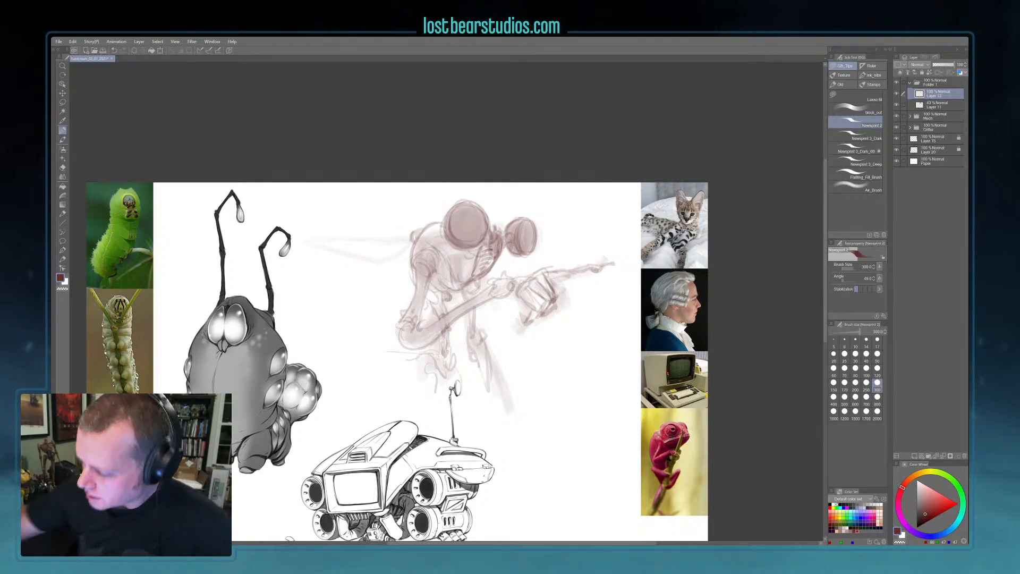
mouse_move(411, 238)
left_mouse_down()
mouse_move(345, 219)
mouse_move(411, 228)
mouse_move(400, 224)
left_mouse_up()
mouse_move(330, 213)
left_mouse_down()
mouse_move(381, 229)
mouse_move(381, 207)
mouse_move(402, 221)
mouse_move(382, 229)
mouse_move(406, 250)
mouse_move(349, 271)
left_mouse_up()
mouse_move(394, 266)
left_mouse_down()
mouse_move(352, 272)
mouse_move(411, 278)
left_mouse_up()
left_click_drag(433, 213, 425, 218)
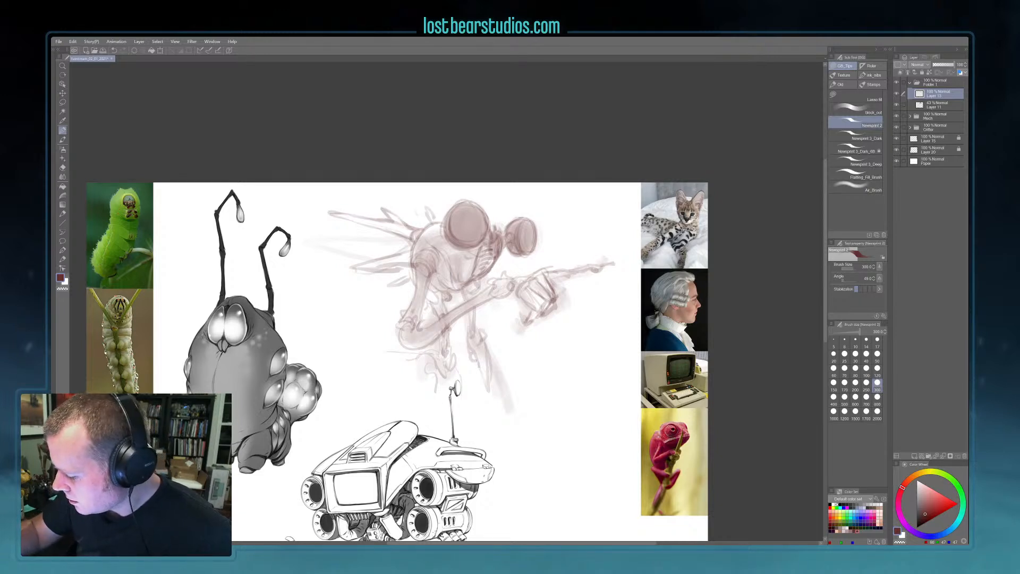
mouse_move(434, 298)
left_mouse_down()
mouse_move(429, 310)
mouse_move(435, 302)
left_mouse_up()
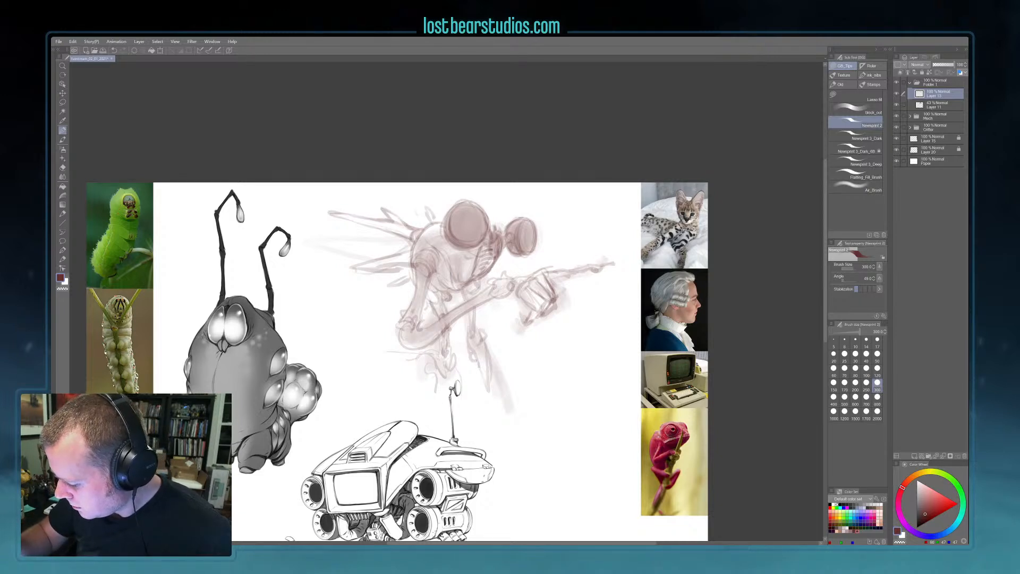
left_click_drag(496, 374, 491, 400)
- Move the whole mech folder slightly left and down on the canvas with the Move layer tool
left_click_drag(543, 492, 529, 390)
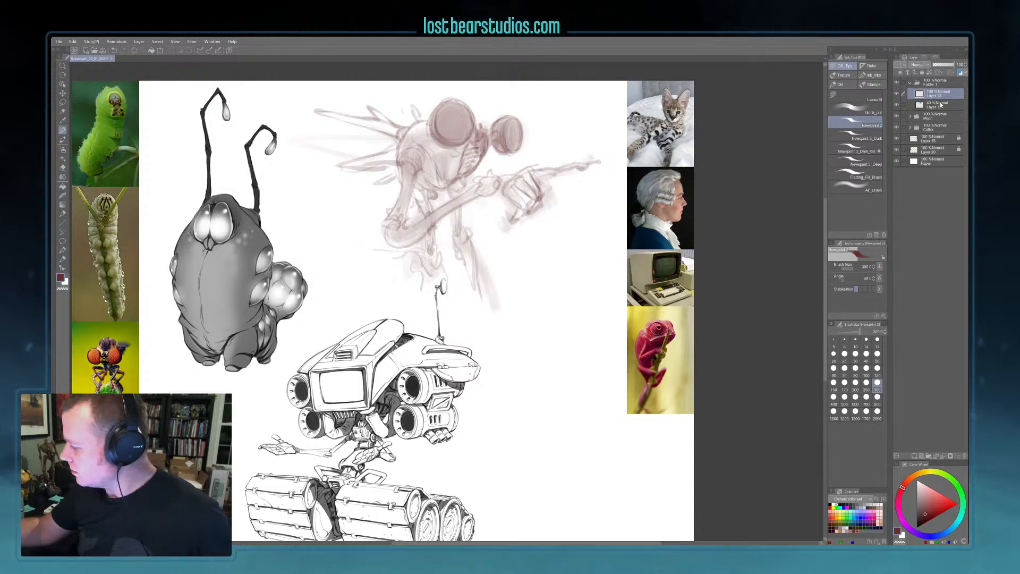
left_click(939, 116)
key("k")
left_click_drag(530, 458, 527, 372)
left_click_drag(487, 440, 476, 446)
left_click_drag(570, 341, 564, 424)
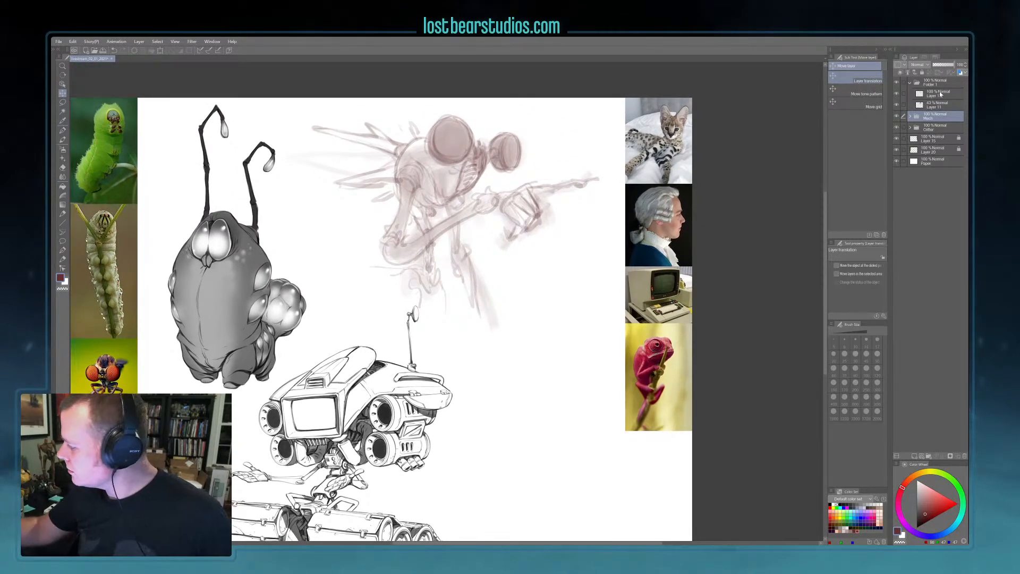
- Move the rough and refined sketch layers together slightly to the right, and make the refined sketch layer active
left_click(937, 105)
left_click(938, 94, "ctrl")
left_click_drag(542, 364, 566, 365)
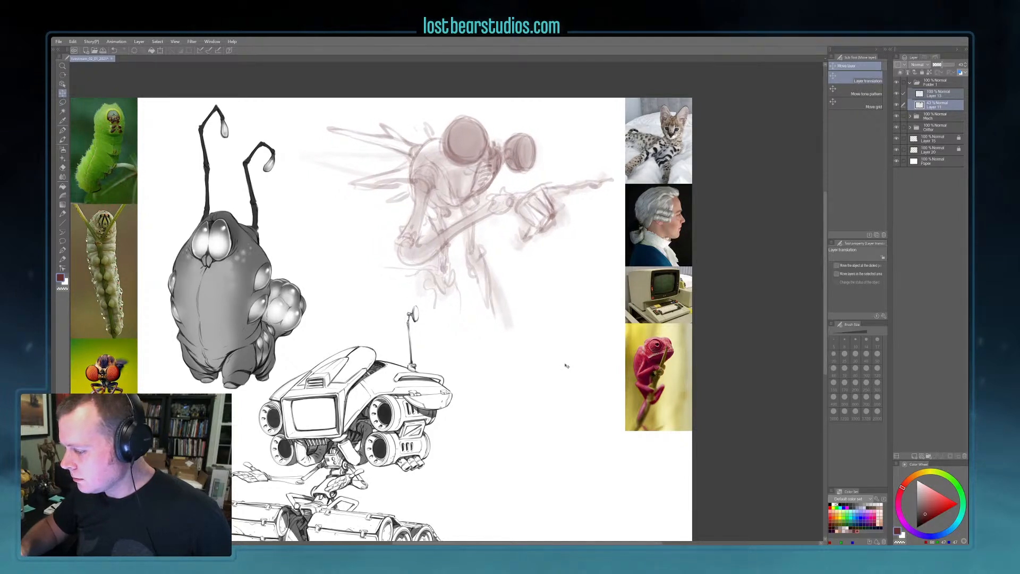
left_click(925, 98)
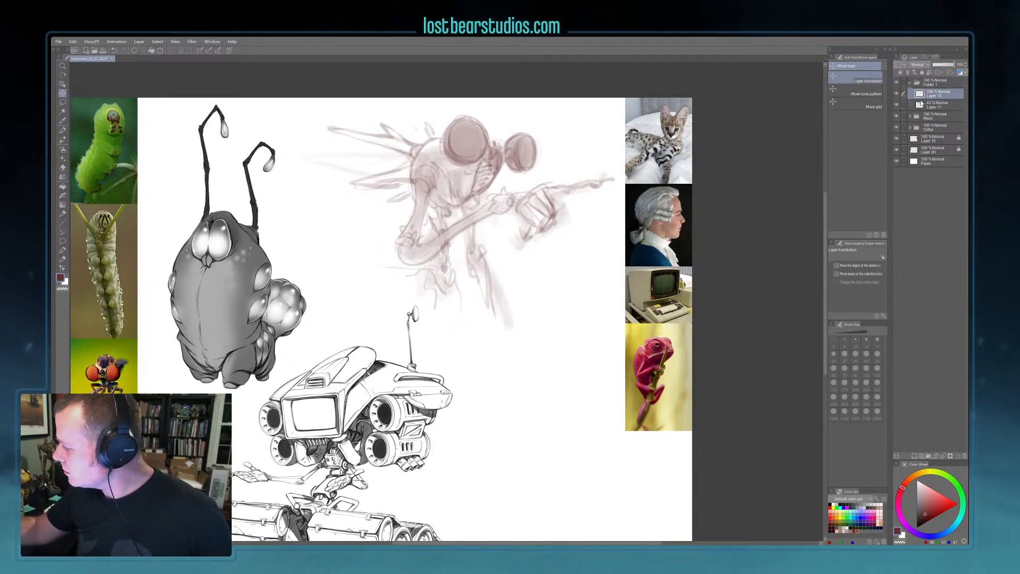
- Sketch the creature's two lower legs below the knees and a small clawed foot under the extended leg
key("b")
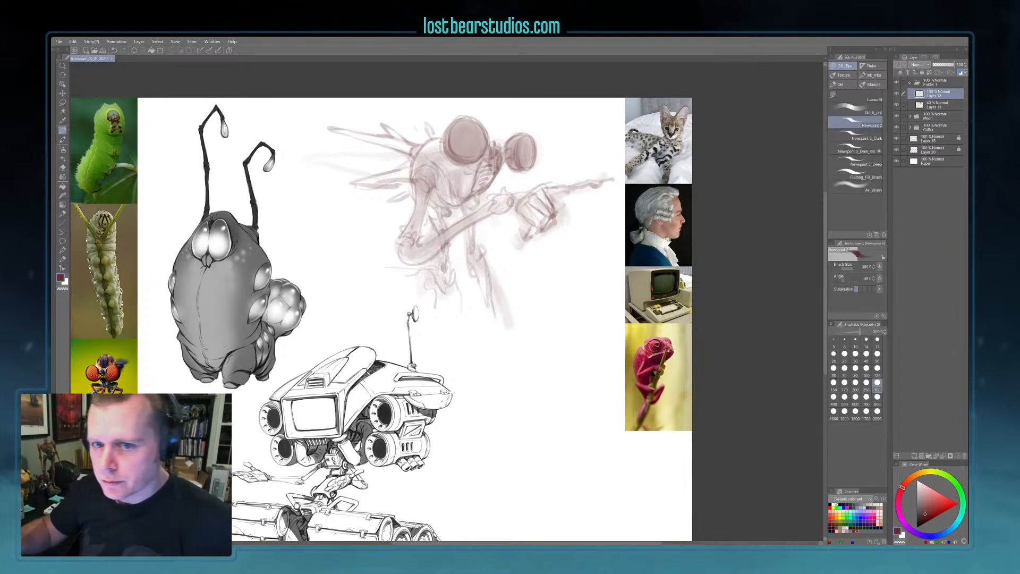
left_click_drag(438, 297, 439, 347)
mouse_move(451, 291)
left_mouse_down()
mouse_move(444, 336)
mouse_move(456, 353)
left_mouse_up()
mouse_move(427, 280)
left_mouse_down()
mouse_move(418, 289)
mouse_move(439, 347)
mouse_move(444, 334)
left_mouse_up()
left_click_drag(484, 287, 493, 344)
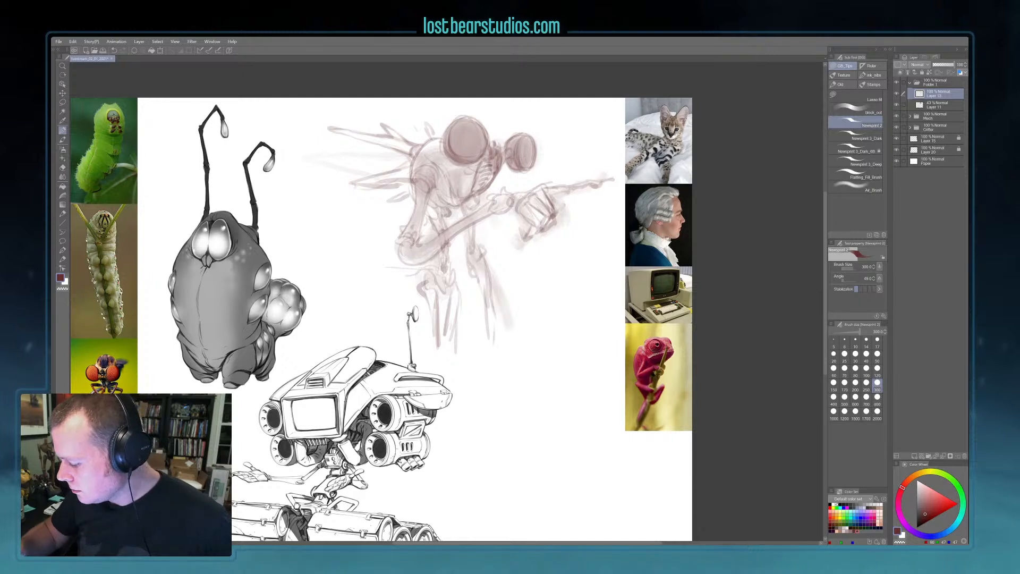
left_click_drag(481, 281, 485, 338)
mouse_move(493, 320)
left_mouse_down()
mouse_move(495, 348)
mouse_move(508, 342)
mouse_move(445, 365)
left_mouse_up()
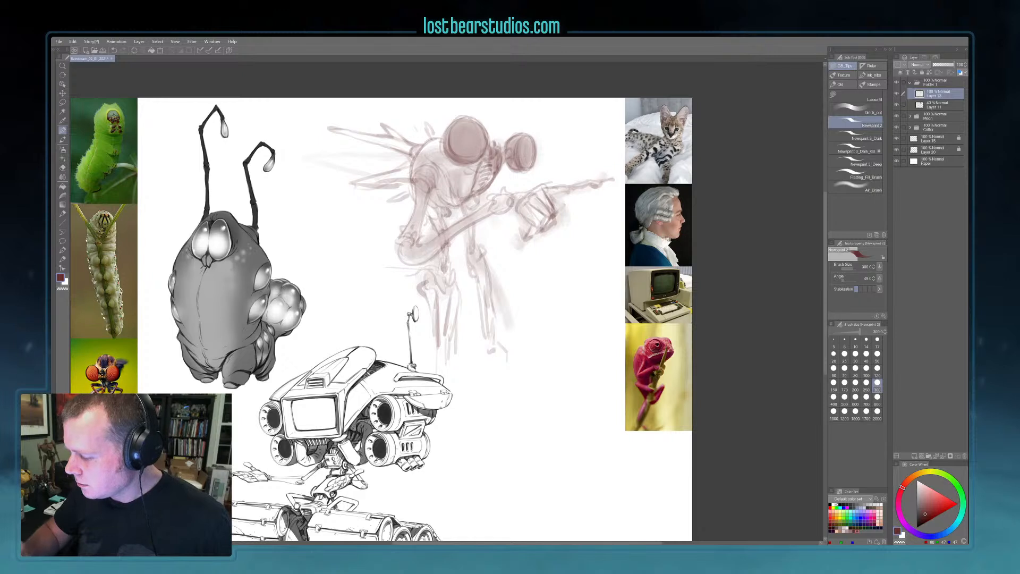
mouse_move(503, 348)
left_mouse_down()
mouse_move(517, 387)
mouse_move(521, 359)
mouse_move(505, 386)
left_mouse_up()
left_click_drag(515, 384, 507, 395)
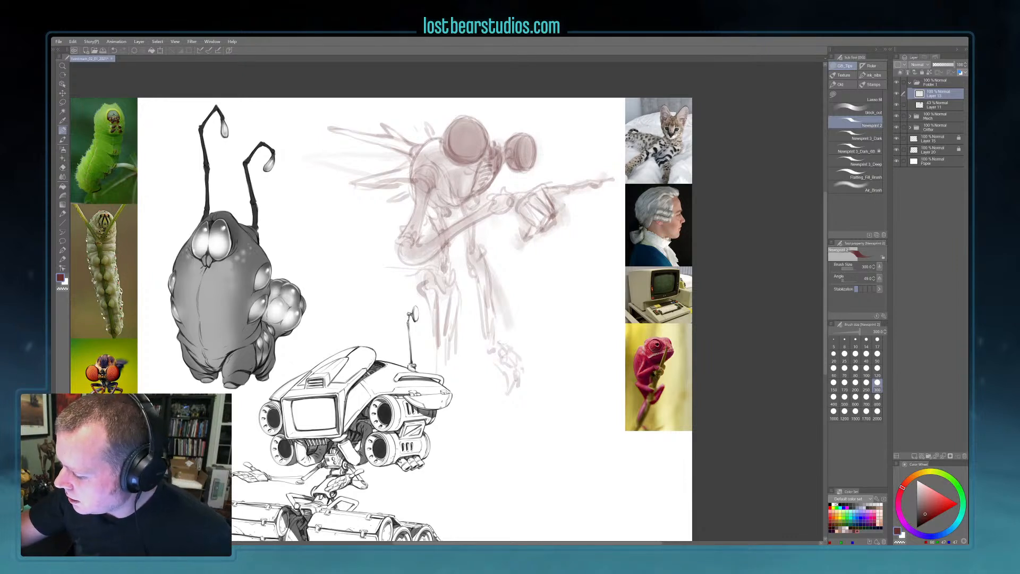
- Darken the shading around the creature's shoulder joint on the refined sketch layer
mouse_move(475, 164)
left_mouse_down()
mouse_move(469, 190)
mouse_move(435, 186)
left_mouse_up()
left_click_drag(434, 167, 436, 188)
mouse_move(440, 177)
left_mouse_down()
mouse_move(431, 190)
mouse_move(447, 190)
left_mouse_up()
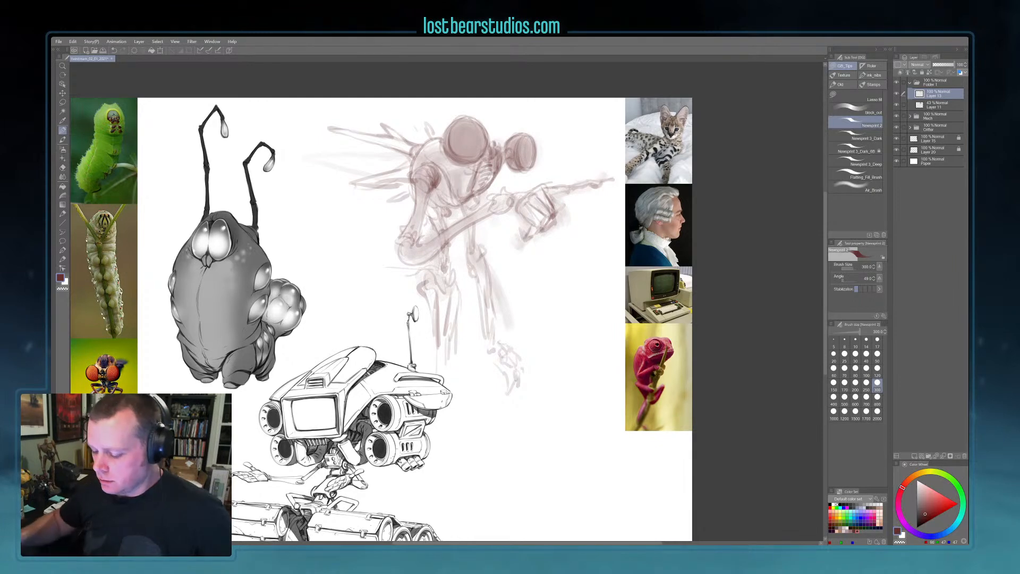
- Move the Mech folder up and to the left, and the caterpillar critter's folder to the lower right of the canvas
left_click_drag(533, 432, 598, 390)
left_click(937, 115)
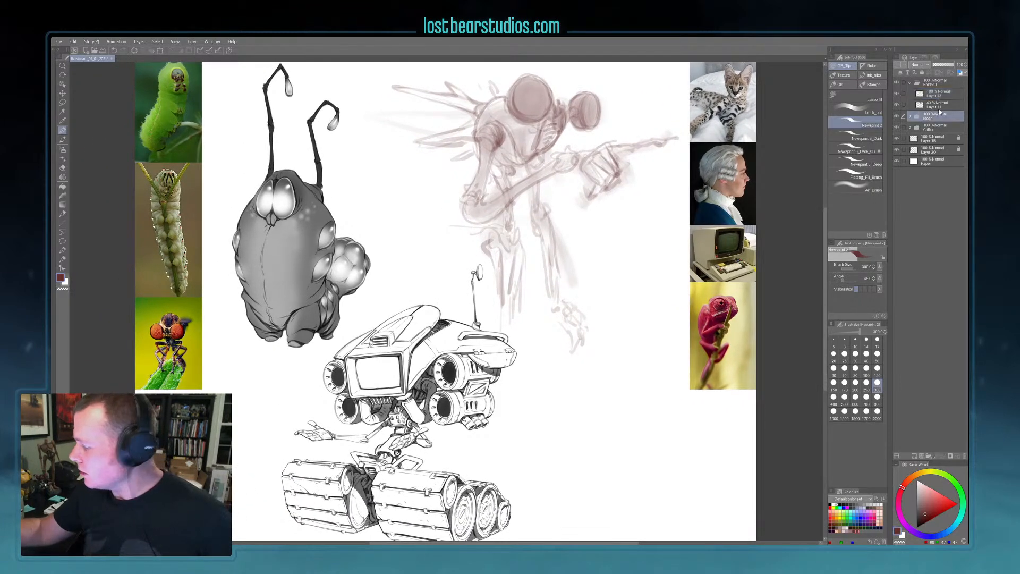
key("k")
mouse_move(621, 412)
left_mouse_down()
mouse_move(567, 382)
mouse_move(547, 261)
mouse_move(519, 370)
left_mouse_up()
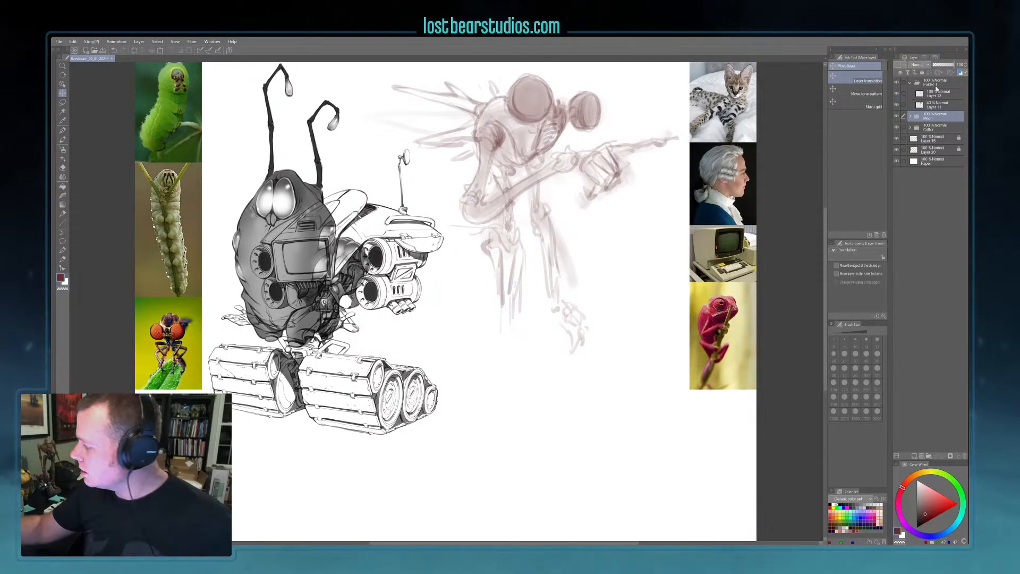
left_click(936, 128)
left_click_drag(315, 254, 695, 442)
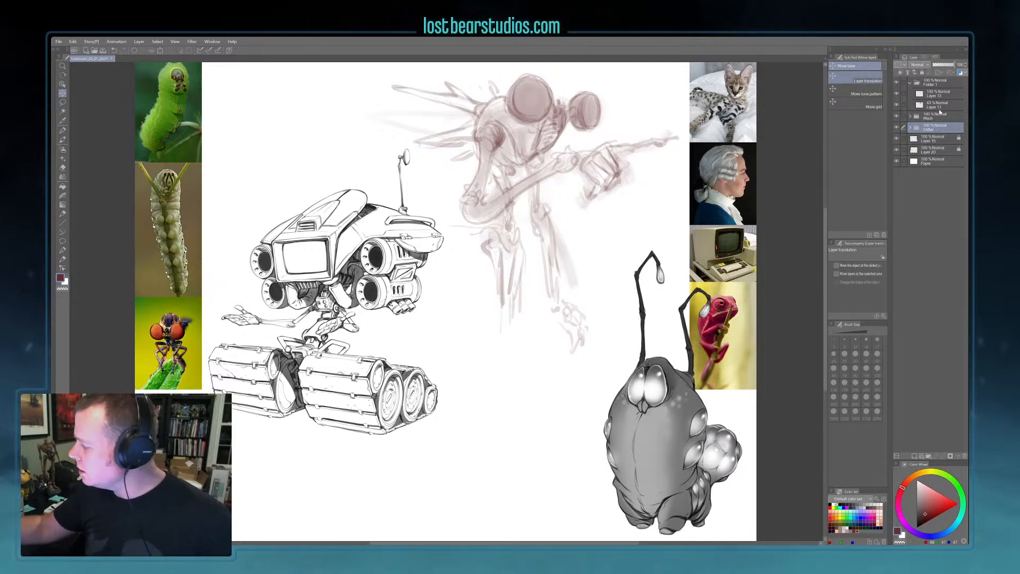
- Move the Mech folder down toward the lower left of the canvas and the winged creature's folder slightly left and down
left_click(937, 116)
mouse_move(471, 407)
left_mouse_down()
mouse_move(455, 495)
mouse_move(457, 481)
left_mouse_up()
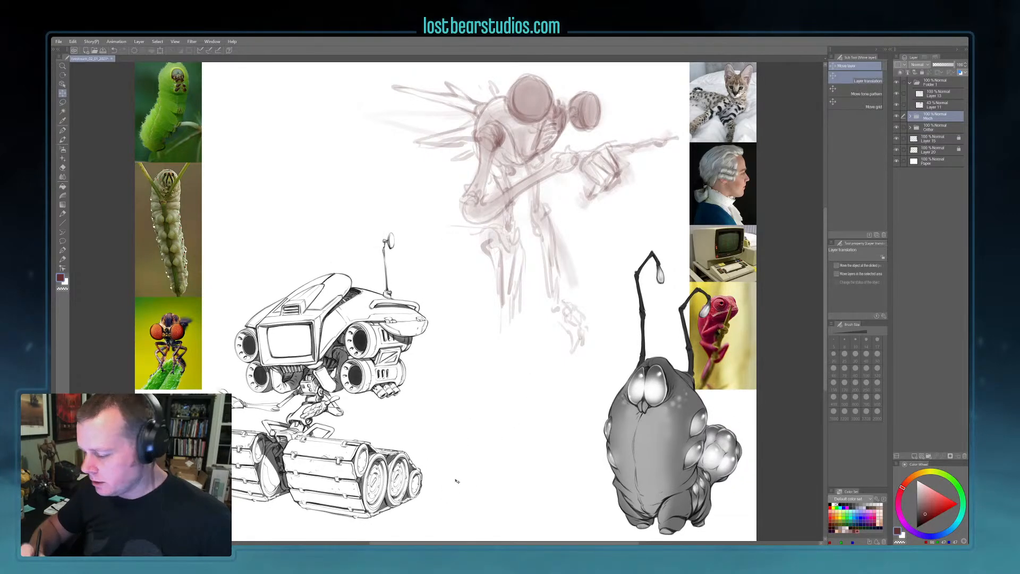
left_click(936, 82)
left_click_drag(562, 328, 536, 331)
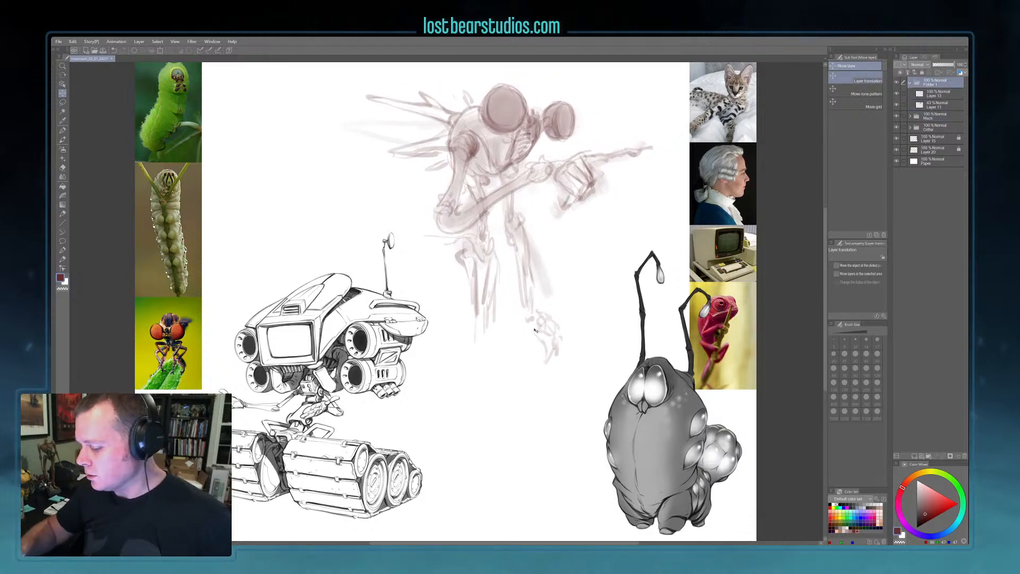
- Extend and darken the creature's near lower leg on the refined sketch layer
left_click(927, 94)
key("b")
left_click_drag(472, 293, 471, 344)
left_click_drag(468, 273, 477, 348)
mouse_move(484, 298)
left_mouse_down()
mouse_move(487, 344)
mouse_move(491, 335)
mouse_move(481, 354)
mouse_move(488, 345)
left_mouse_up()
left_click_drag(474, 339, 473, 355)
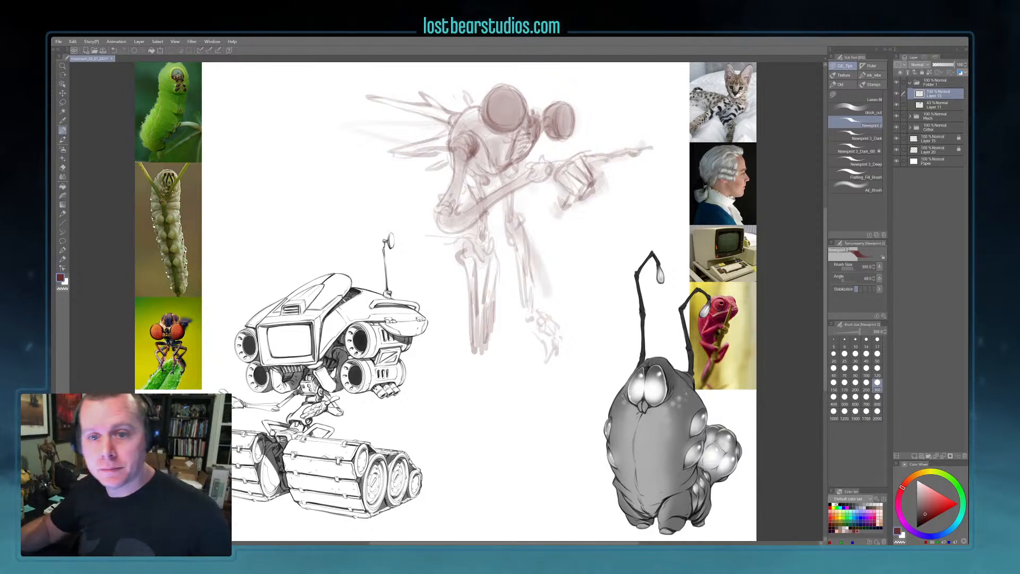
- Lower the opacity of the rough sketch layer and the refined sketch layer to fade both for inking
left_click(938, 105)
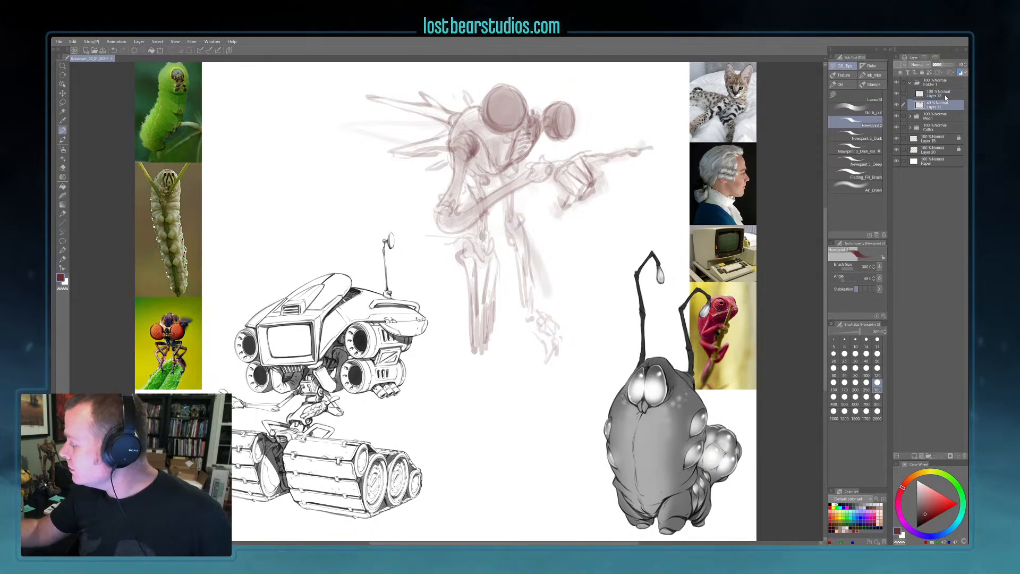
left_click(937, 65)
left_click(937, 94)
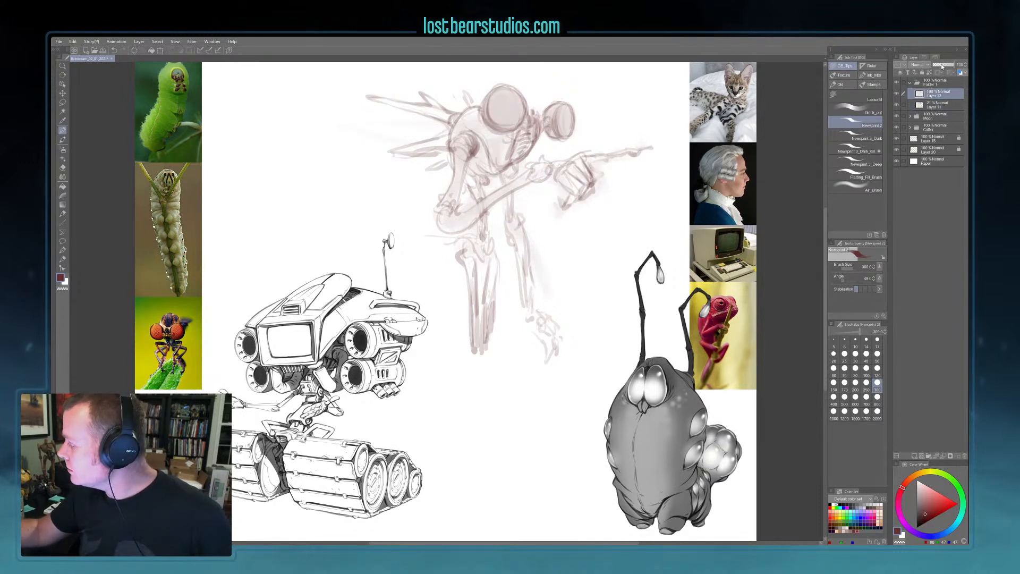
left_click(941, 65)
left_click_drag(950, 65, 942, 65)
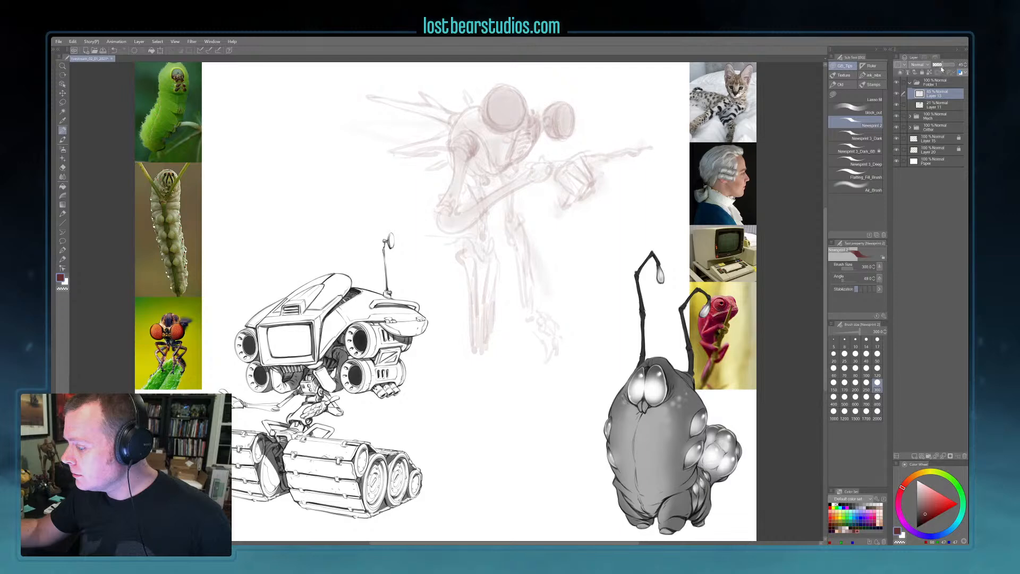
- Choose the dark inking brush with strong stabilization, set the color to black and the brush size to 80
scroll(563, 293, "up", 2)
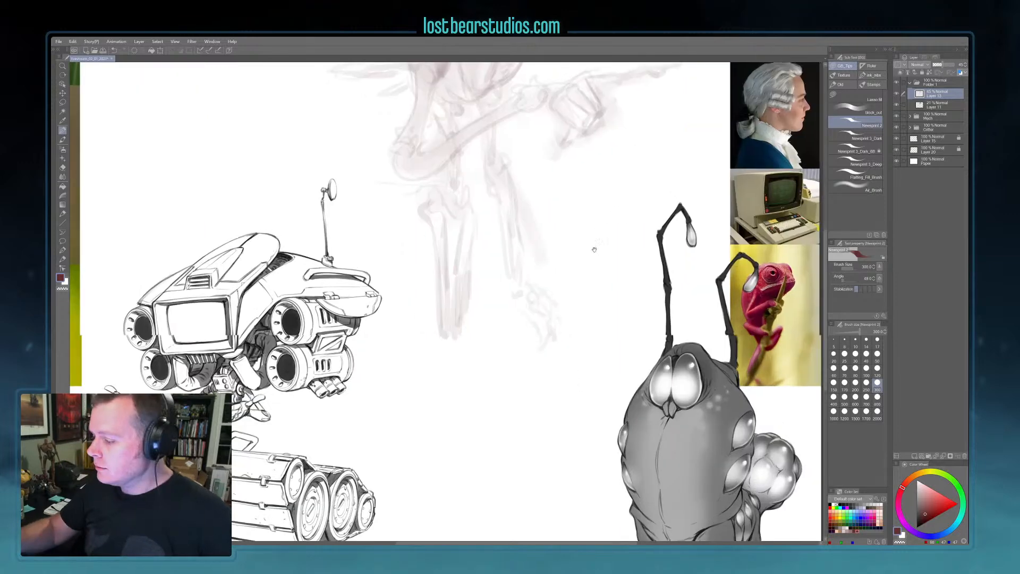
left_click_drag(588, 229, 562, 388)
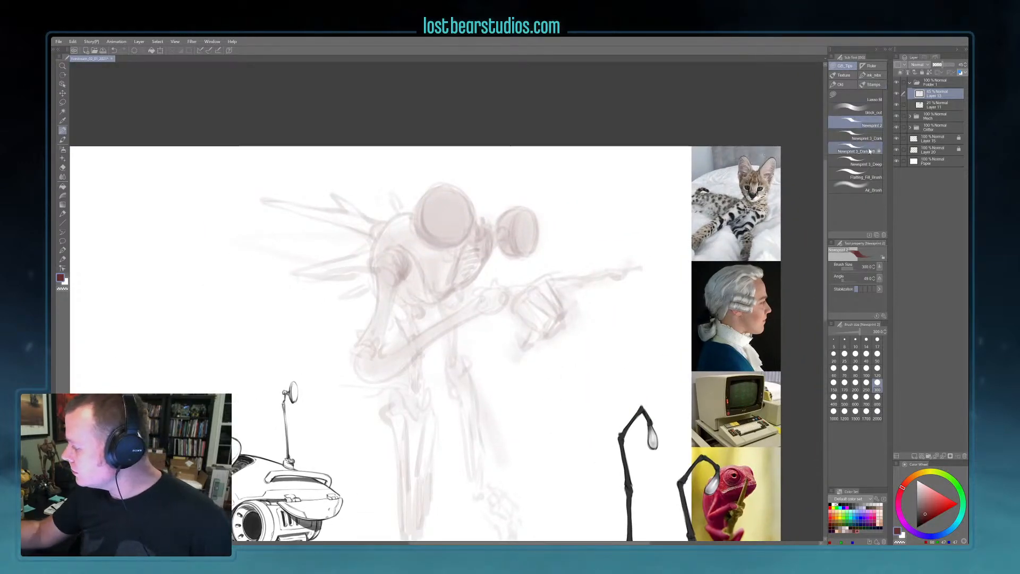
left_click(871, 151)
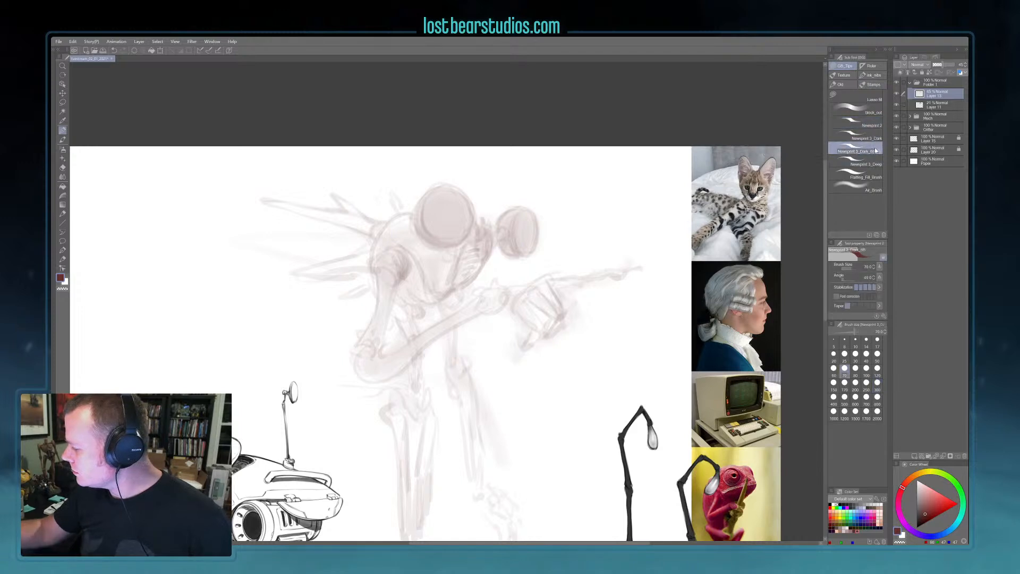
left_click(918, 526)
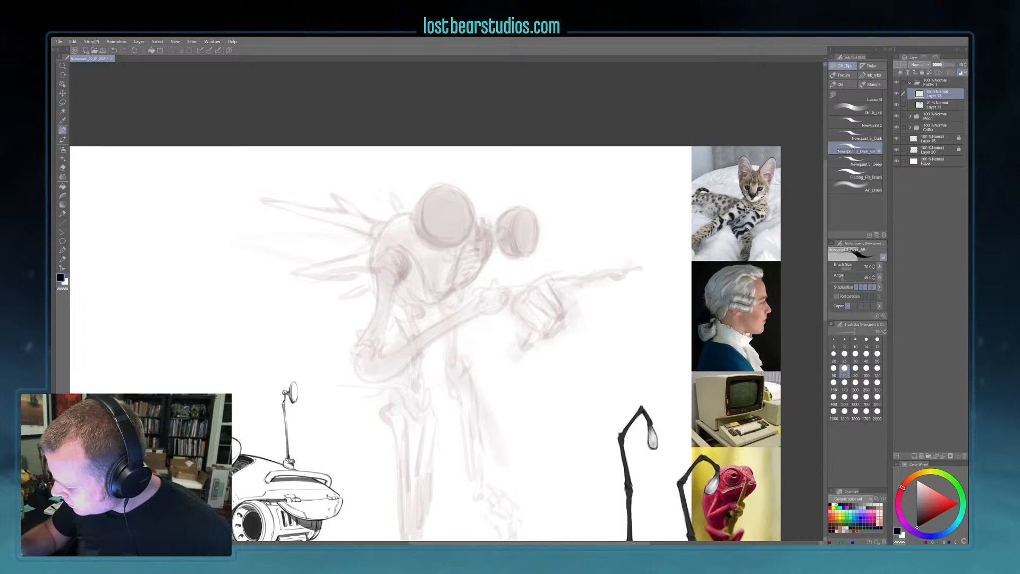
key("bracketright")
key("bracketright")
key("bracketright")
key("bracketright")
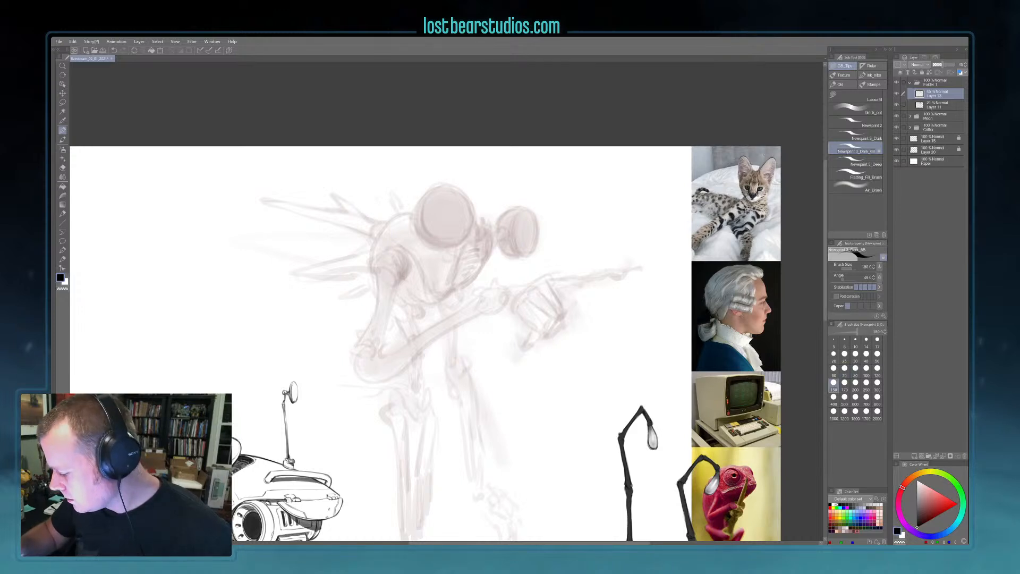
left_click(844, 368)
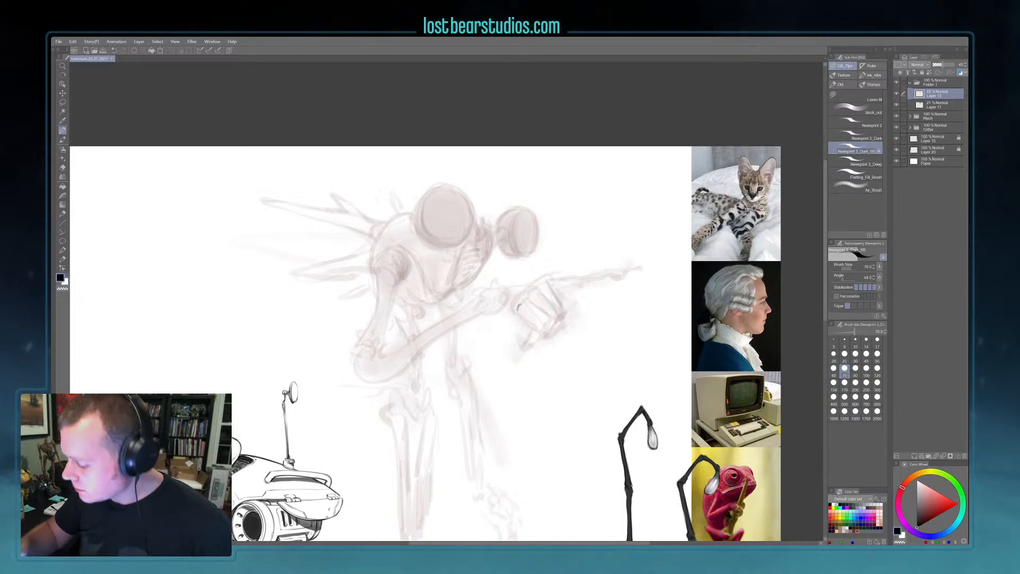
key("bracketright")
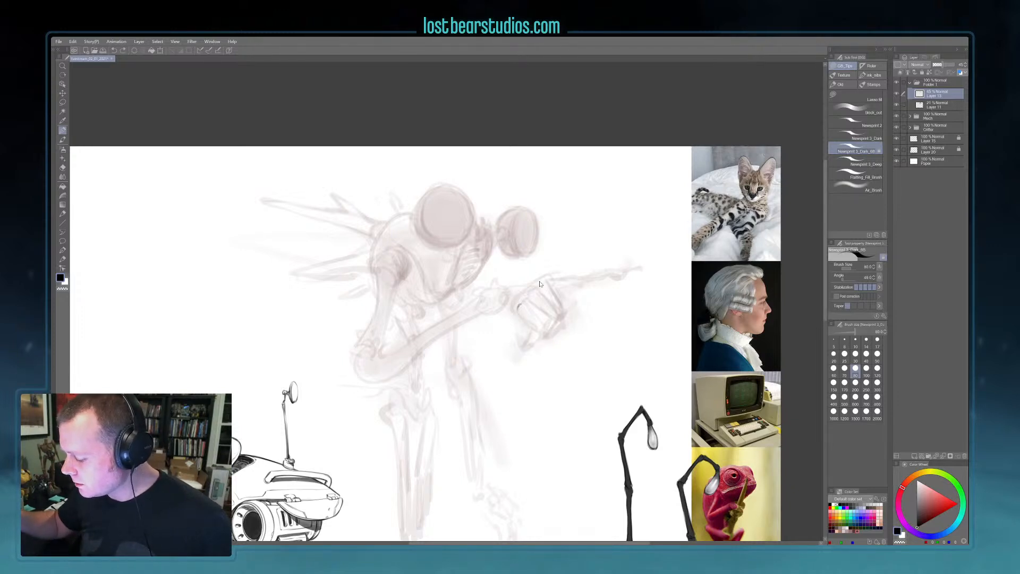
- Add a new layer above the sketches and ink the hand's curled fingers and thumb with an 80 brush
left_click(914, 456)
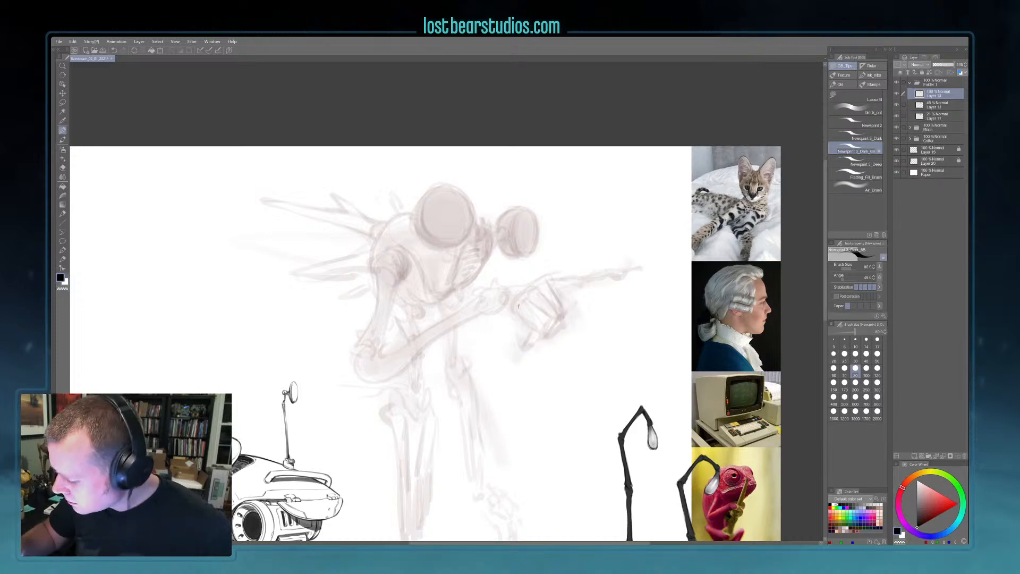
key("bracketright")
key("bracketright")
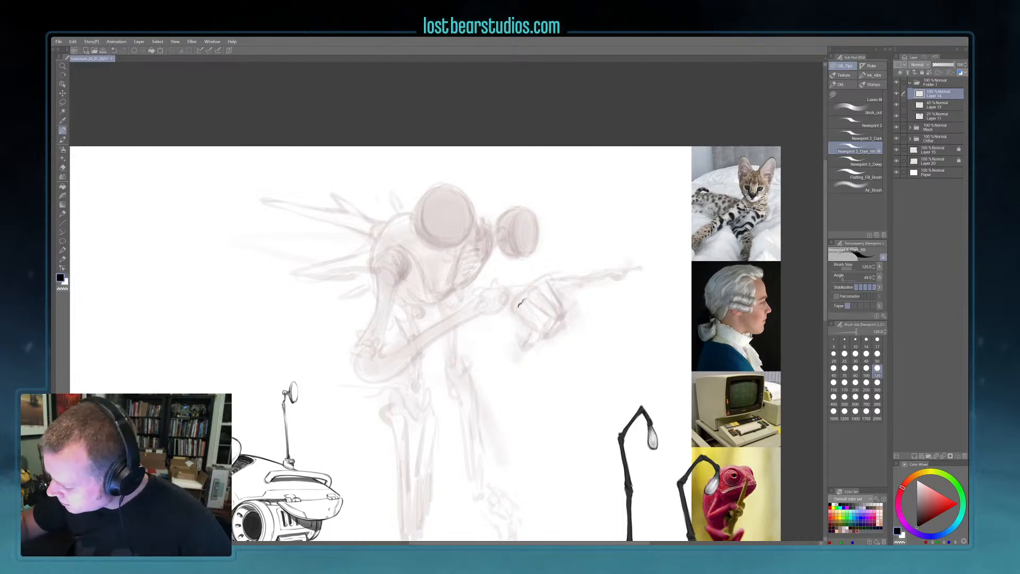
key("bracketleft")
key("bracketleft")
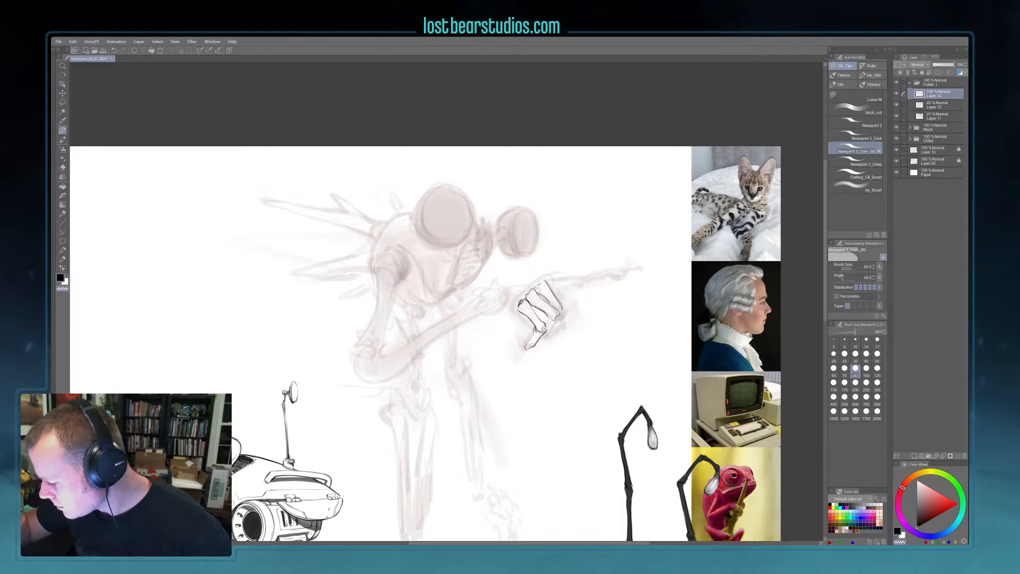
key("c")
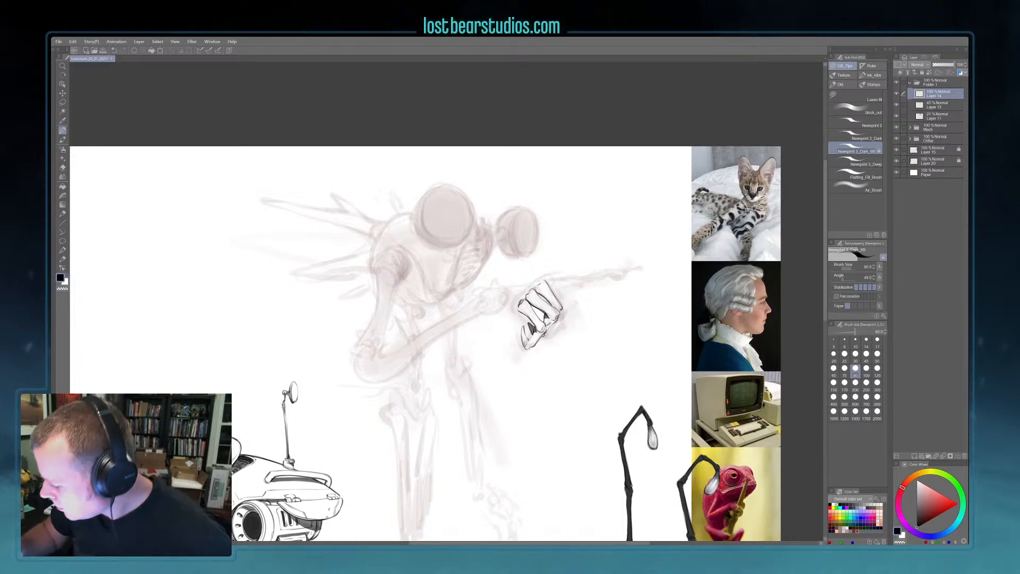
- Ink the long, jointed pointing finger with its tapered tip, refining the tip at brush size 60
left_click_drag(558, 276, 582, 275)
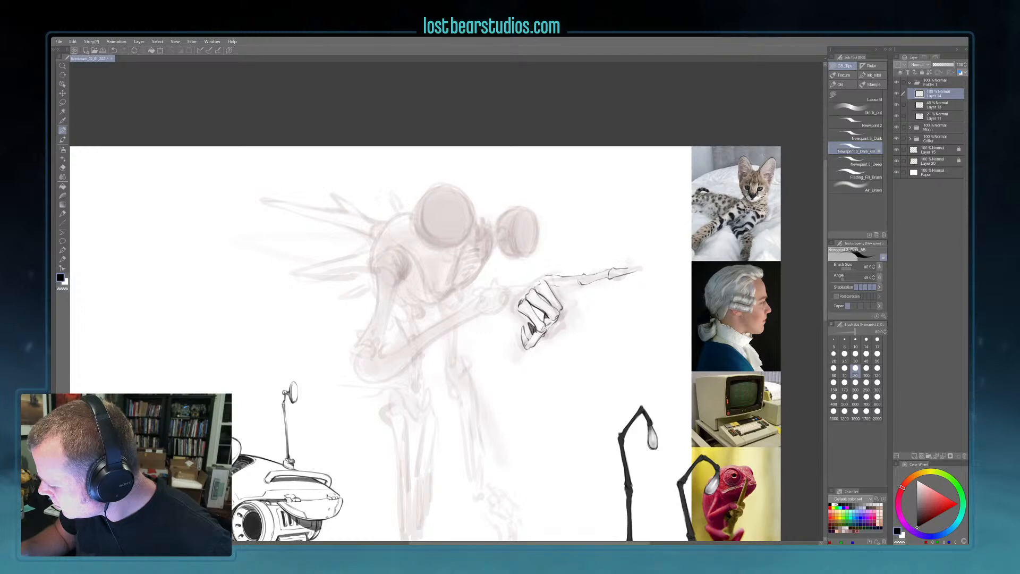
key("bracketleft")
key("bracketleft")
key("ctrl+z")
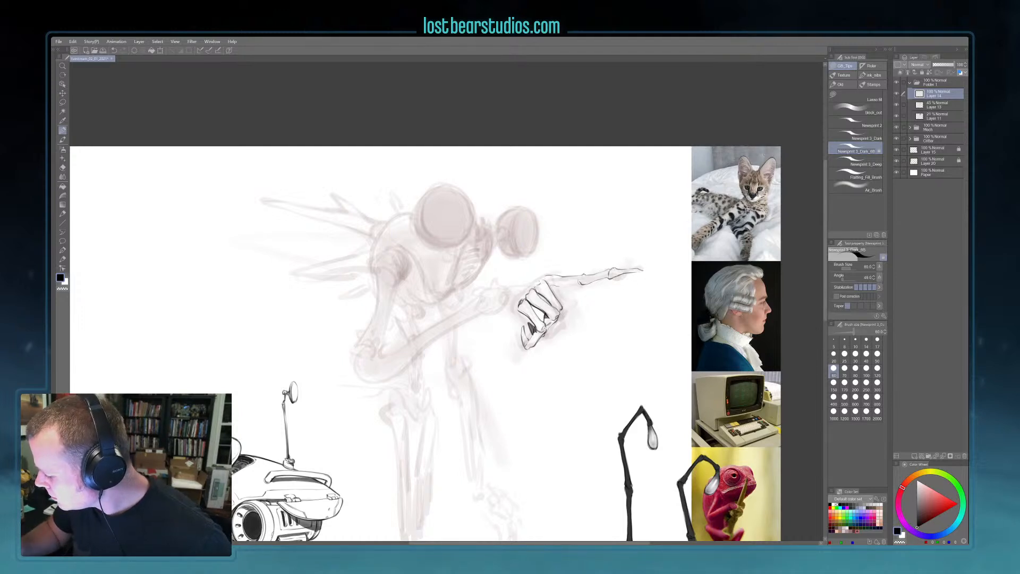
left_click_drag(617, 275, 638, 271)
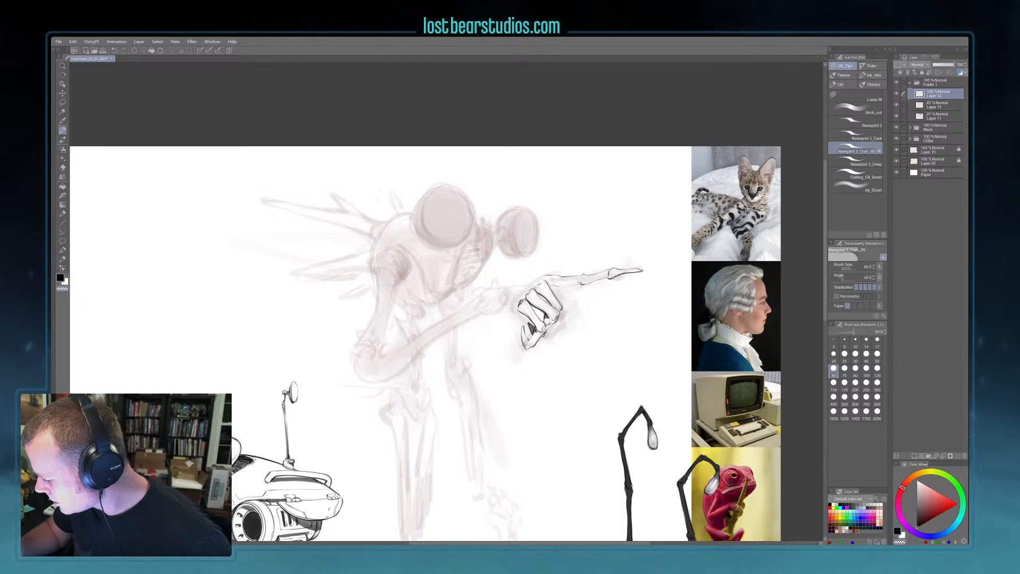
key("c")
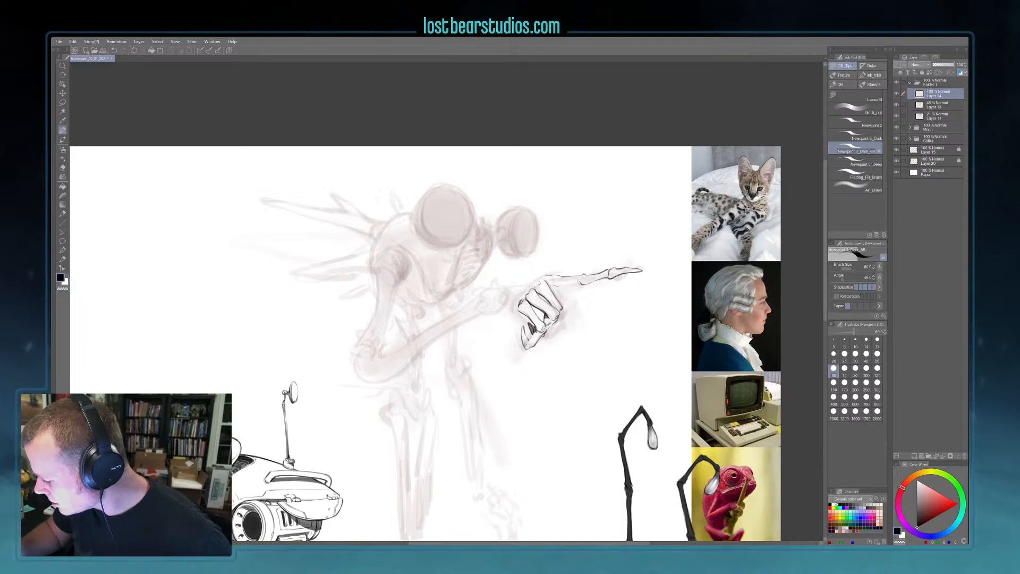
key("bracketright")
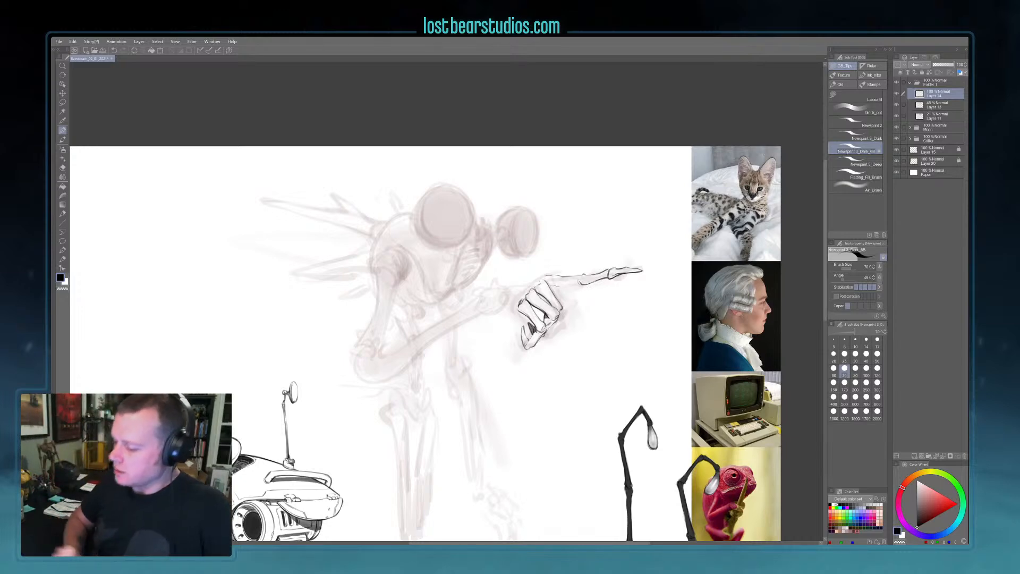
- Ink the back of the pointing hand and darken the joint where it meets the wrist, using brush sizes 70 and 80
left_click_drag(340, 372, 560, 235)
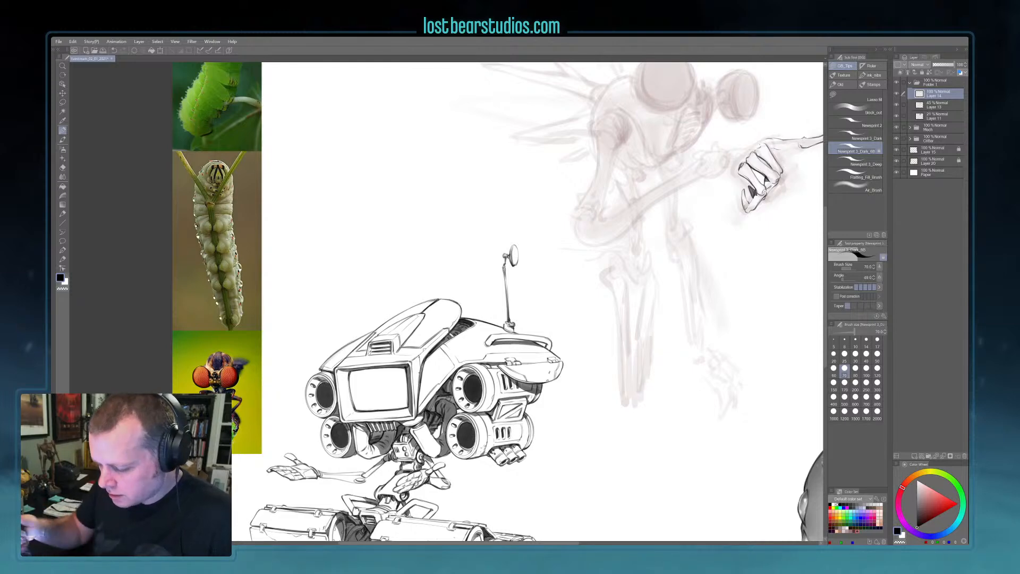
left_click_drag(771, 269, 518, 473)
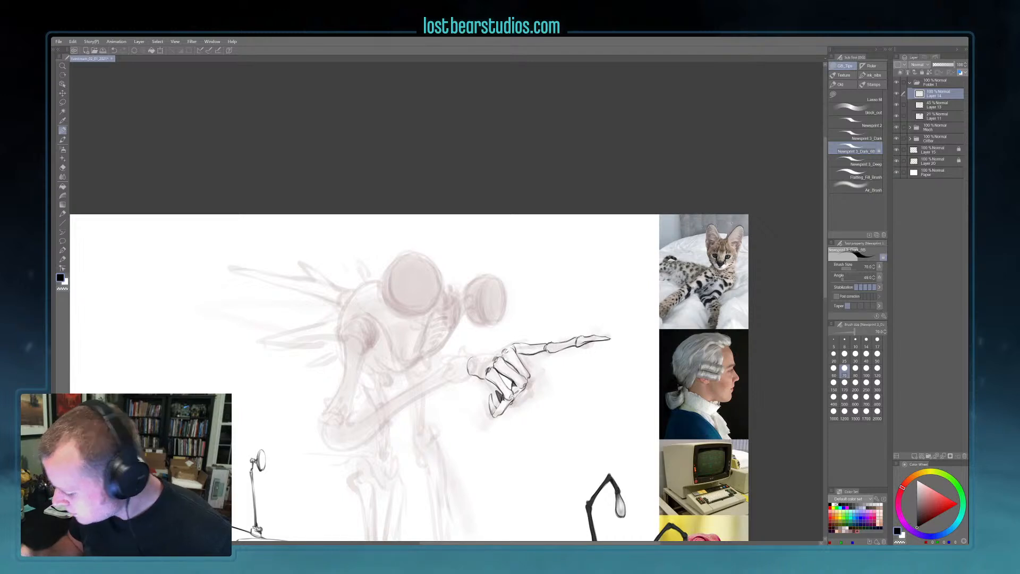
key("]")
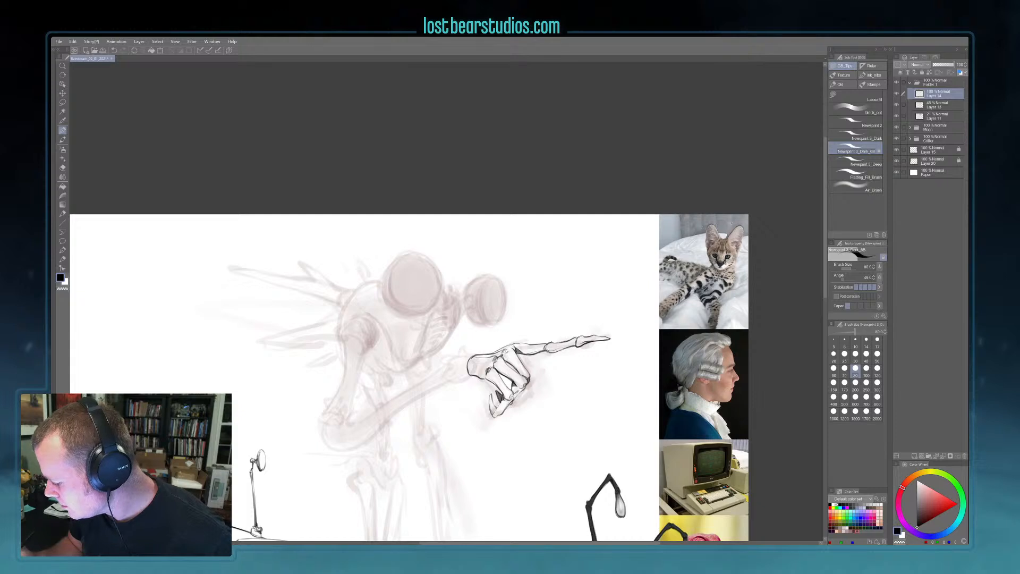
key("x")
key("x")
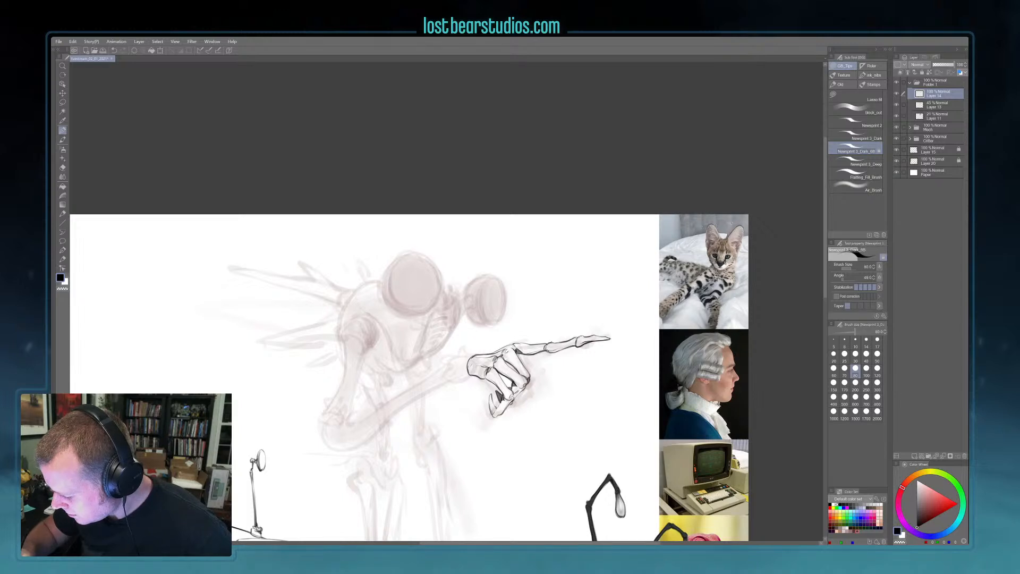
left_click_drag(468, 361, 466, 374)
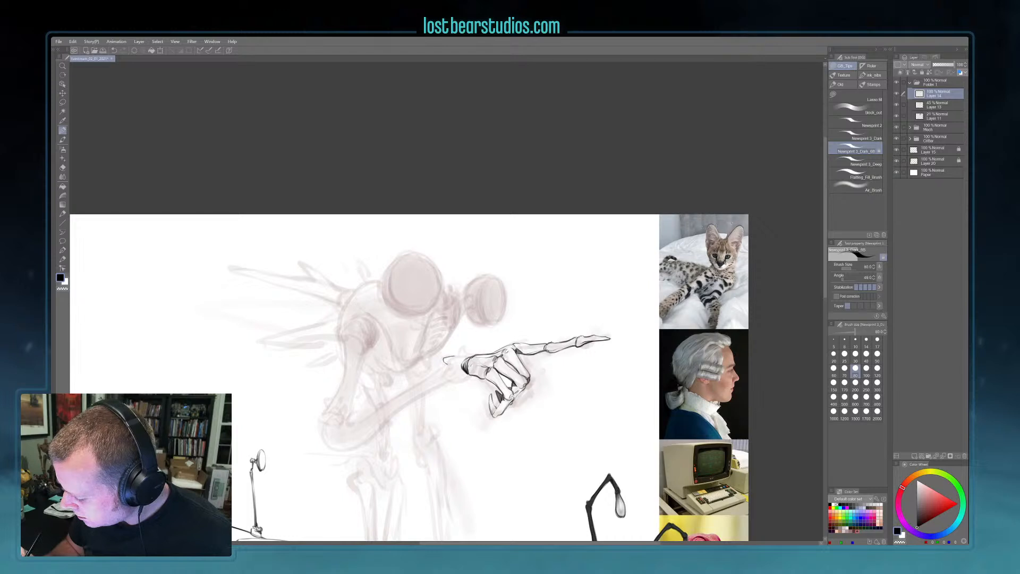
- Ink the jagged spurs where the wrist meets the forearm, and darken the underside of the curled finger at brush size 100
left_click_drag(447, 364, 428, 377)
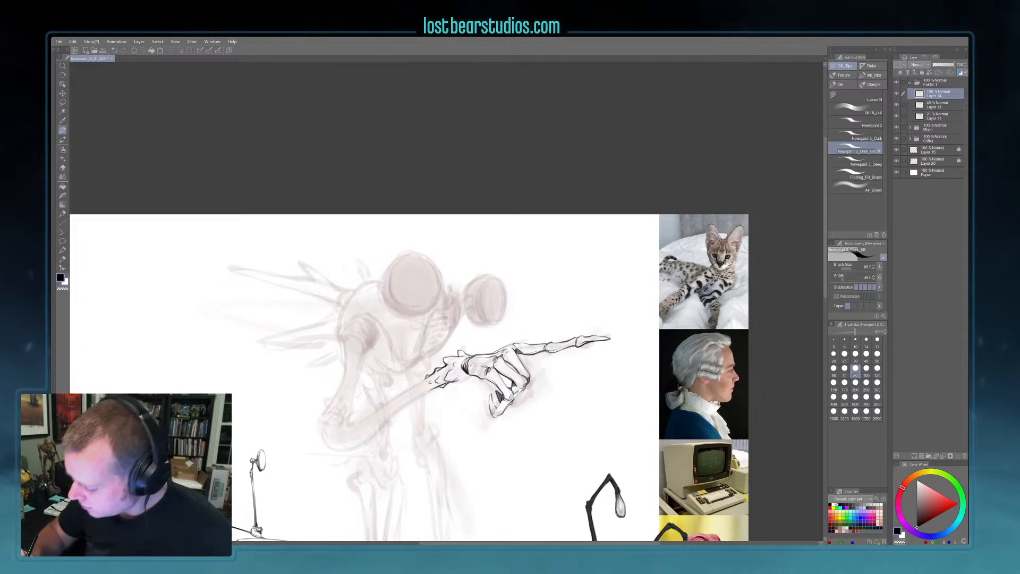
key("c")
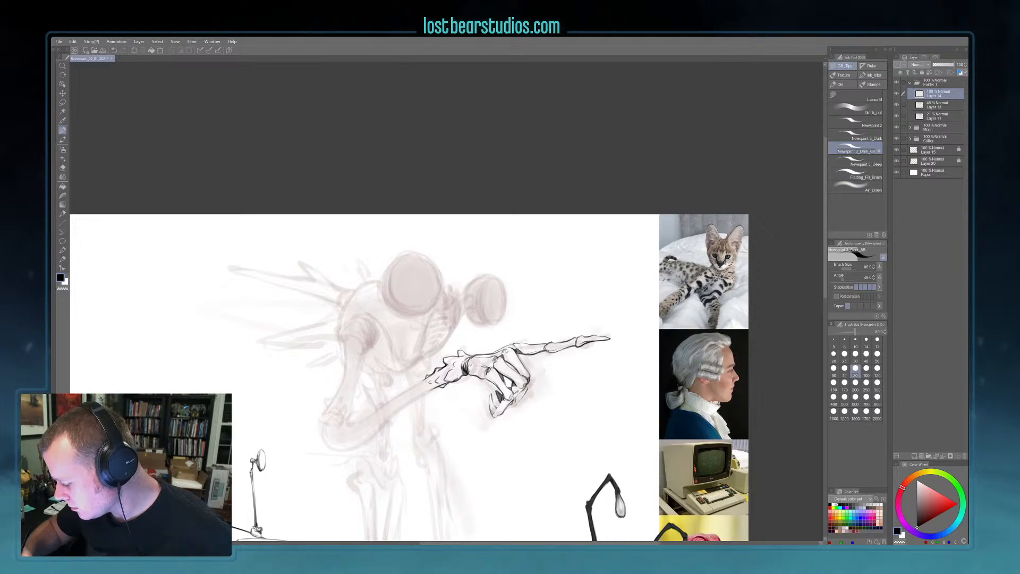
key("]")
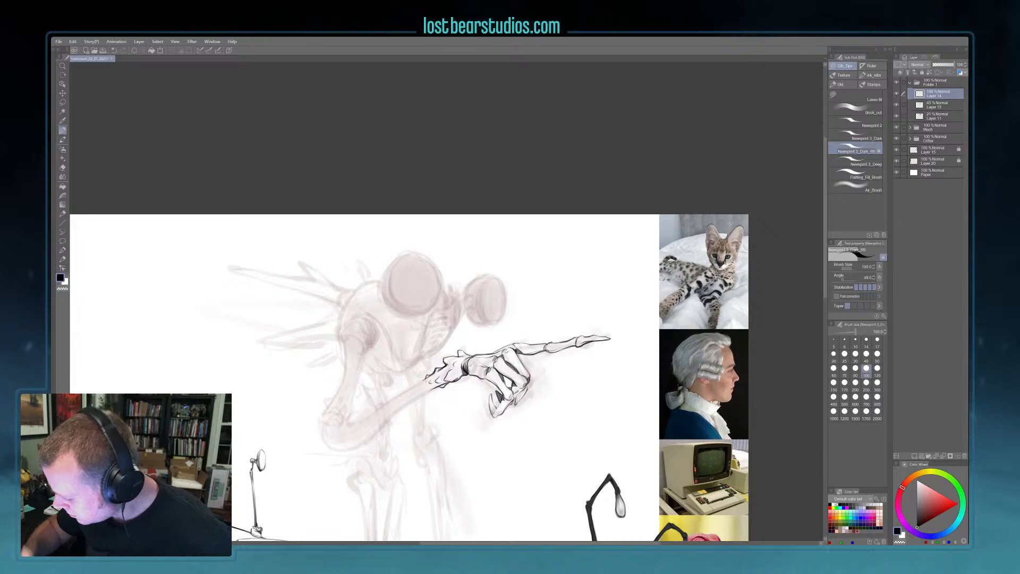
left_click_drag(525, 390, 518, 403)
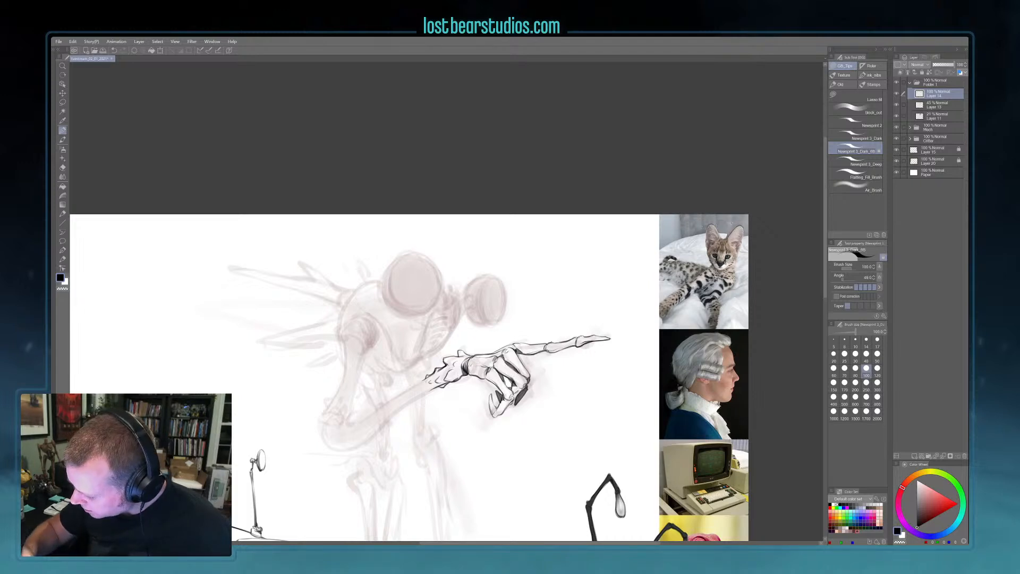
key("c")
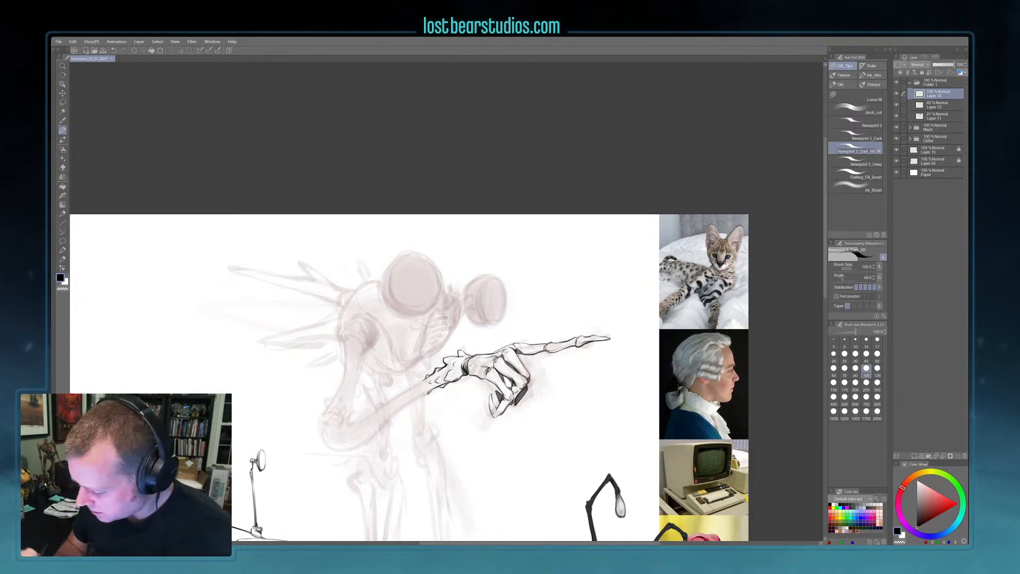
- Ink the upper and lower edges of the forearm and the pointed spikes around the elbow at brush size 100
left_click_drag(424, 380, 382, 406)
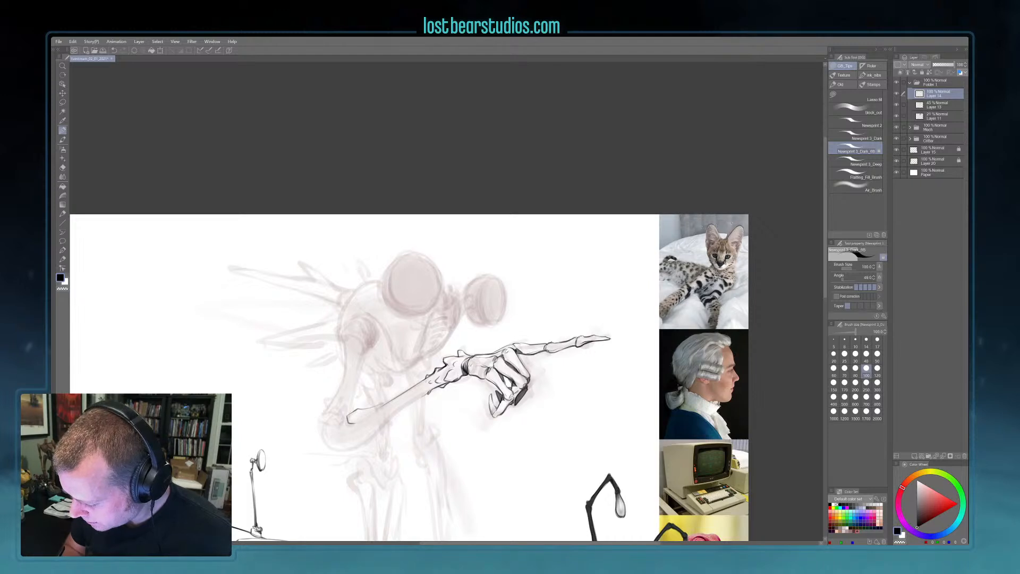
left_click_drag(323, 420, 310, 446)
left_click_drag(396, 414, 351, 460)
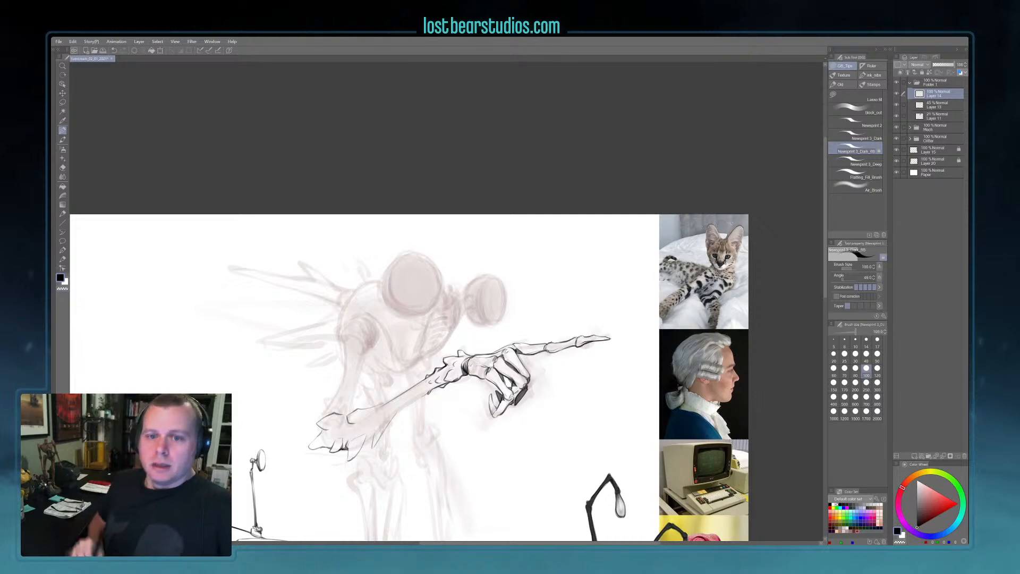
left_click_drag(565, 146, 565, 122)
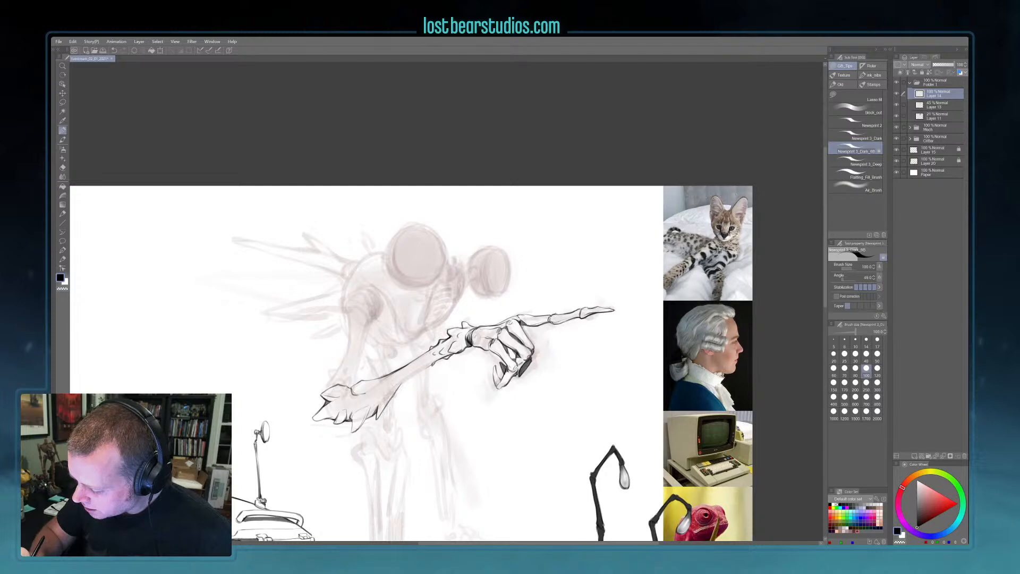
- Refine the elbow spikes with heavier lines and small accents, and ink the joint where the upper arm meets the elbow
mouse_move(389, 397)
left_mouse_down()
mouse_move(432, 362)
mouse_move(397, 389)
left_mouse_up()
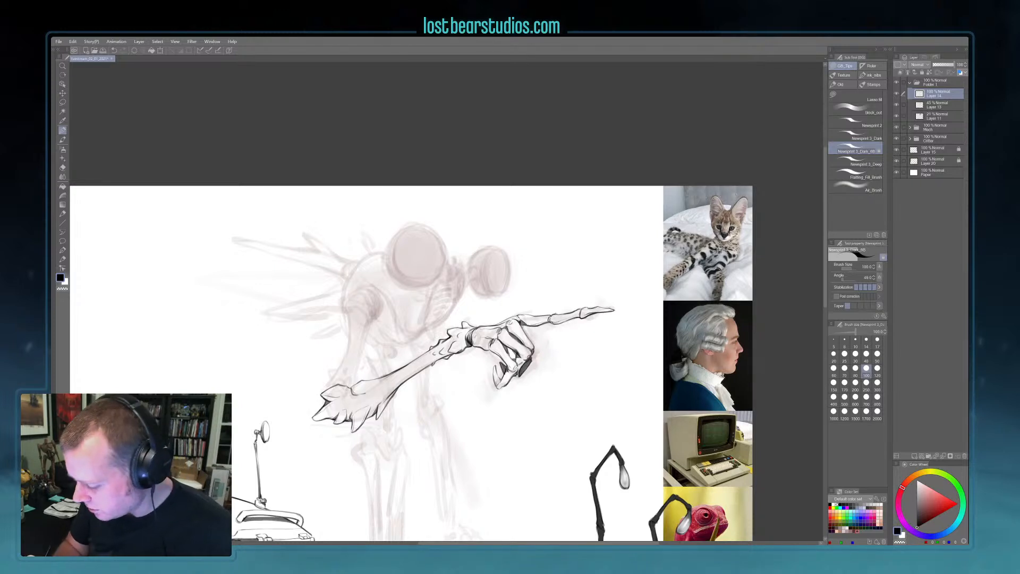
left_click_drag(354, 396, 363, 395)
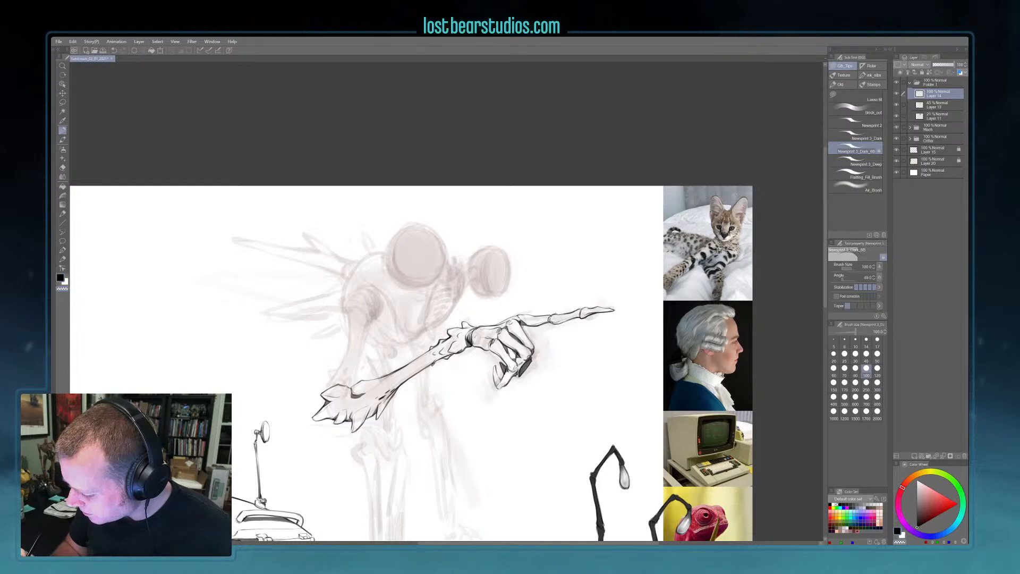
key("c")
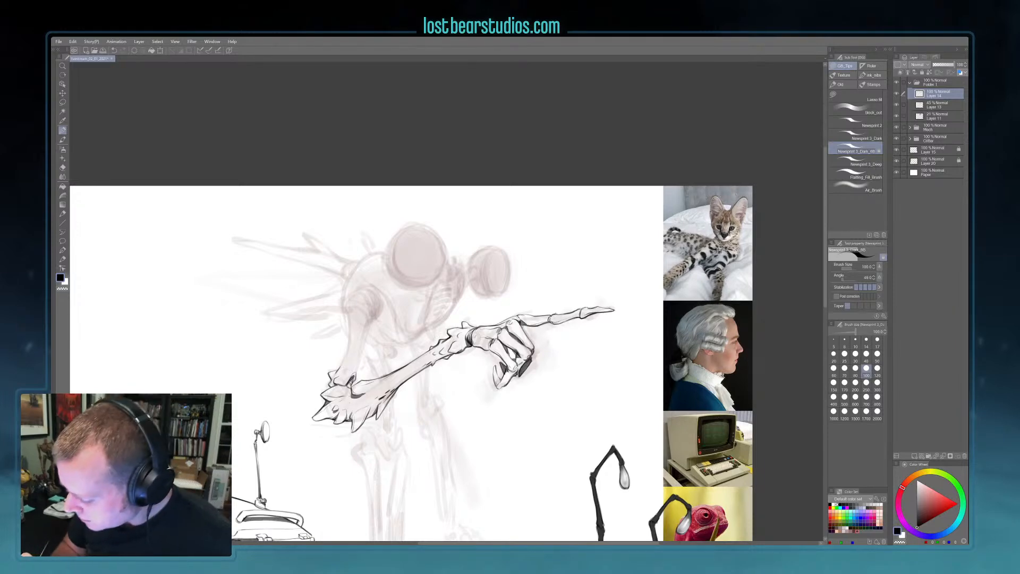
left_click_drag(390, 374, 403, 368)
scroll(402, 357, "down", 1)
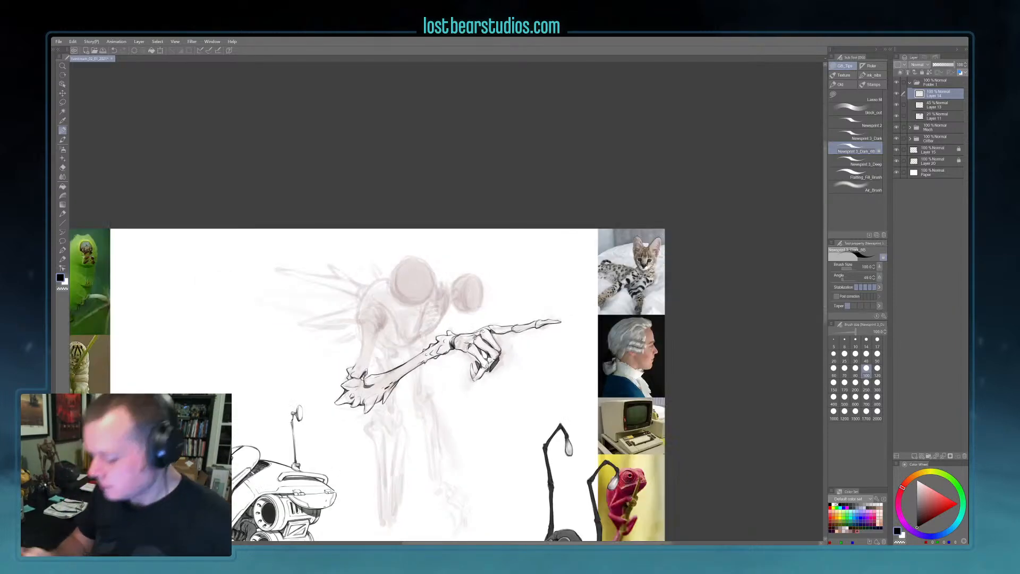
- Ink the bony upper arm from its knobbed top down to the elbow, using brush sizes 100 and 80
scroll(402, 360, "up", 1)
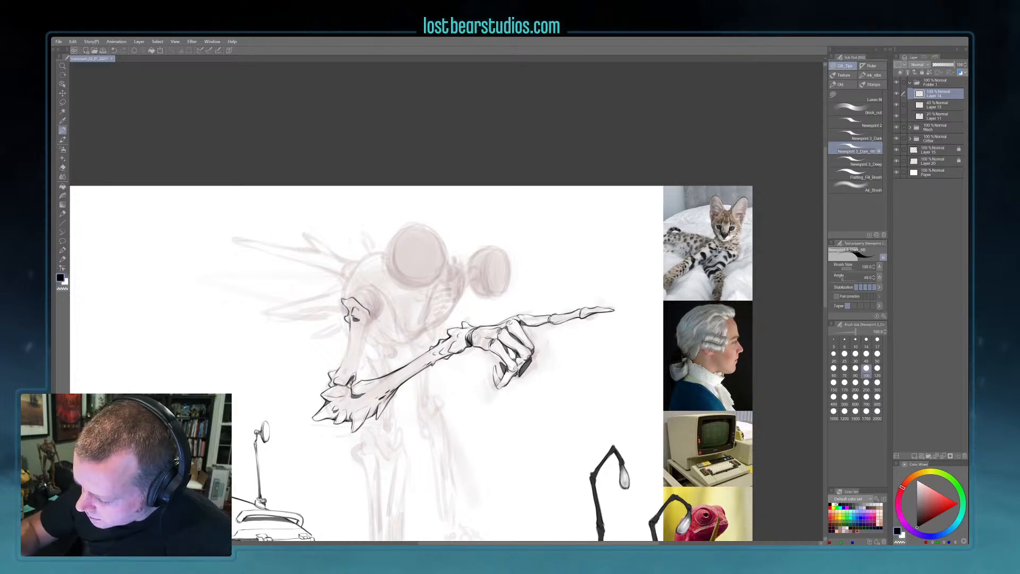
key("bracketleft")
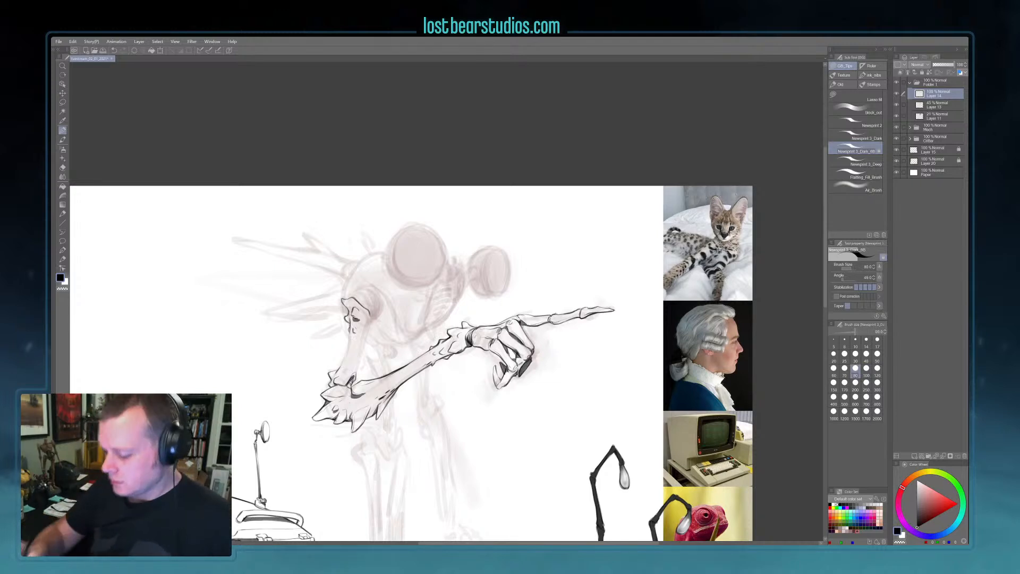
left_click_drag(348, 350, 341, 365)
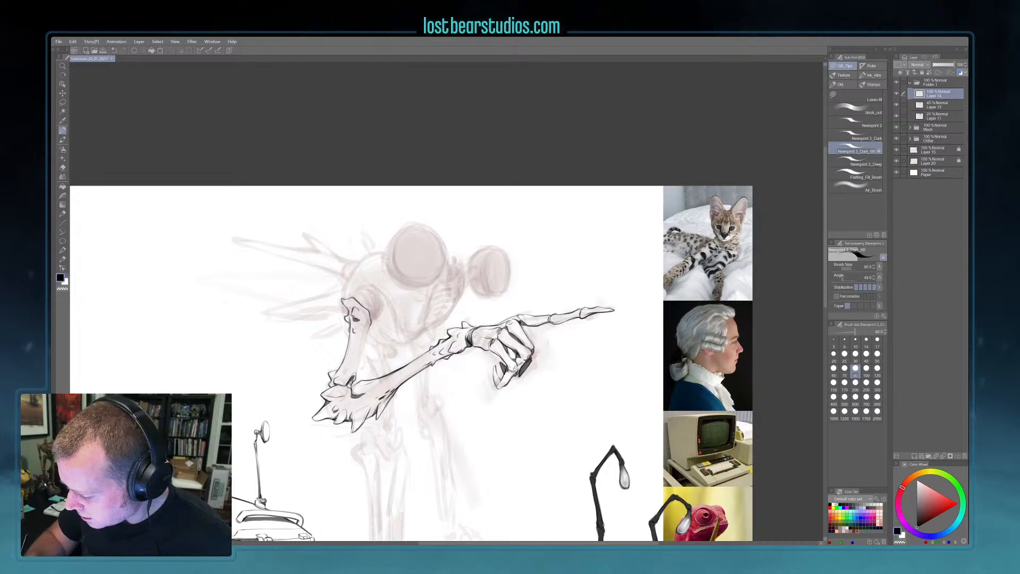
mouse_move(366, 326)
left_mouse_down()
mouse_move(356, 380)
mouse_move(357, 371)
left_mouse_up()
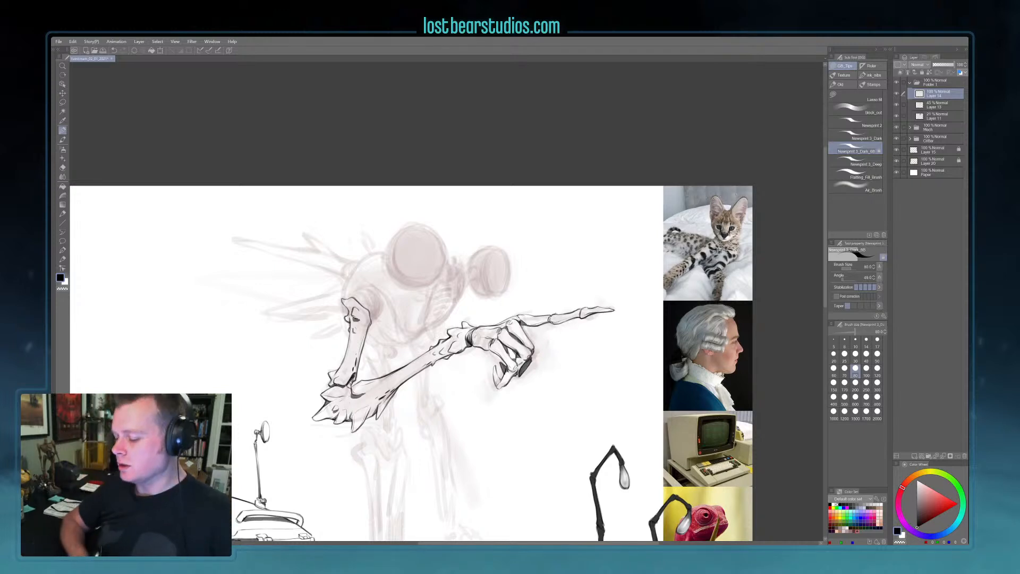
- Ink the rounded shoulder with its curved bands and the long line sweeping down from it, using brush sizes 120 and 80
key("bracketright")
key("bracketright")
mouse_move(364, 288)
left_mouse_down()
mouse_move(376, 286)
mouse_move(411, 340)
mouse_move(399, 326)
left_mouse_up()
key("bracketleft")
key("bracketleft")
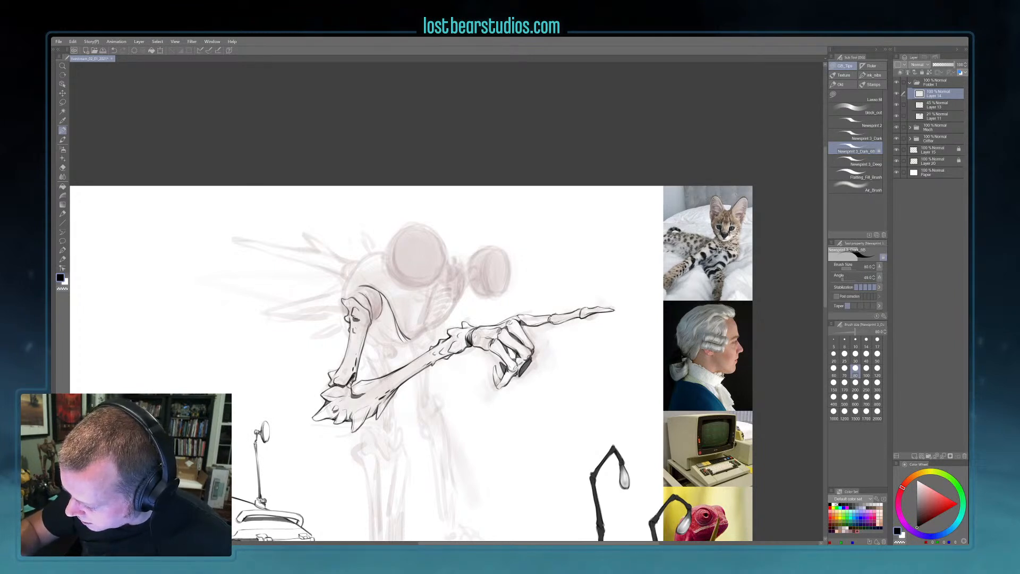
left_click_drag(374, 297, 373, 321)
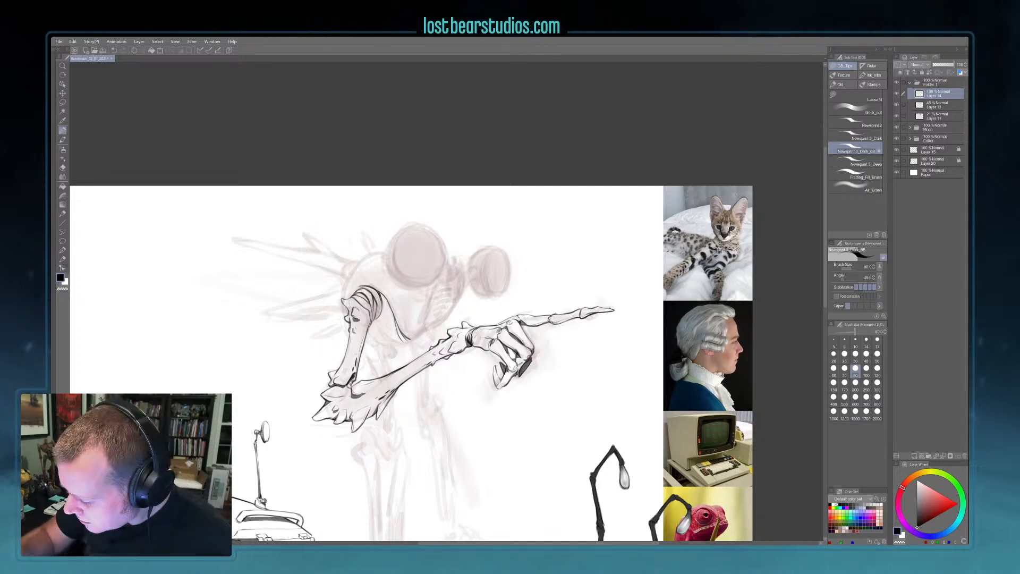
left_click_drag(364, 300, 370, 311)
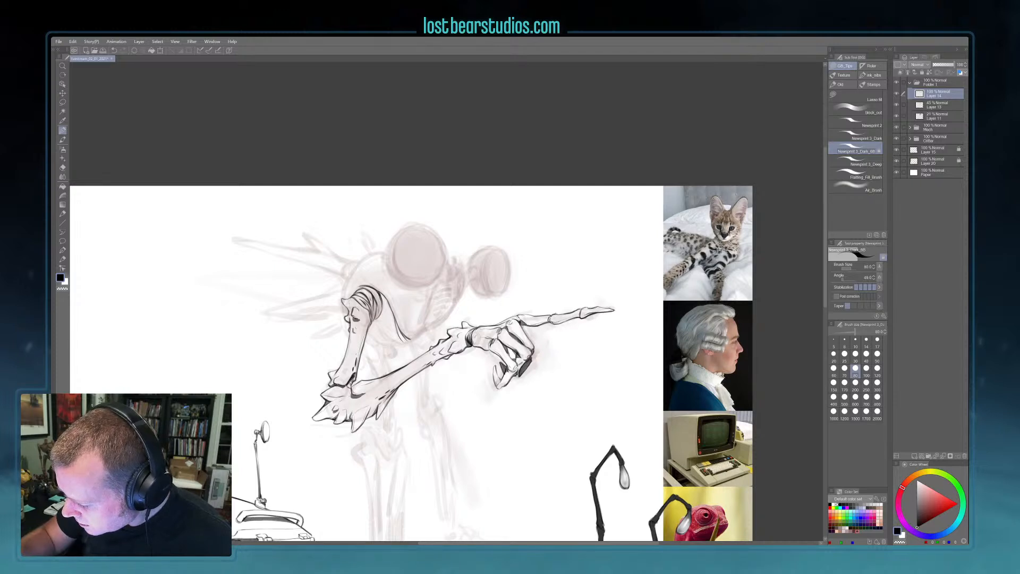
mouse_move(372, 309)
left_mouse_down()
mouse_move(378, 322)
mouse_move(384, 314)
left_mouse_up()
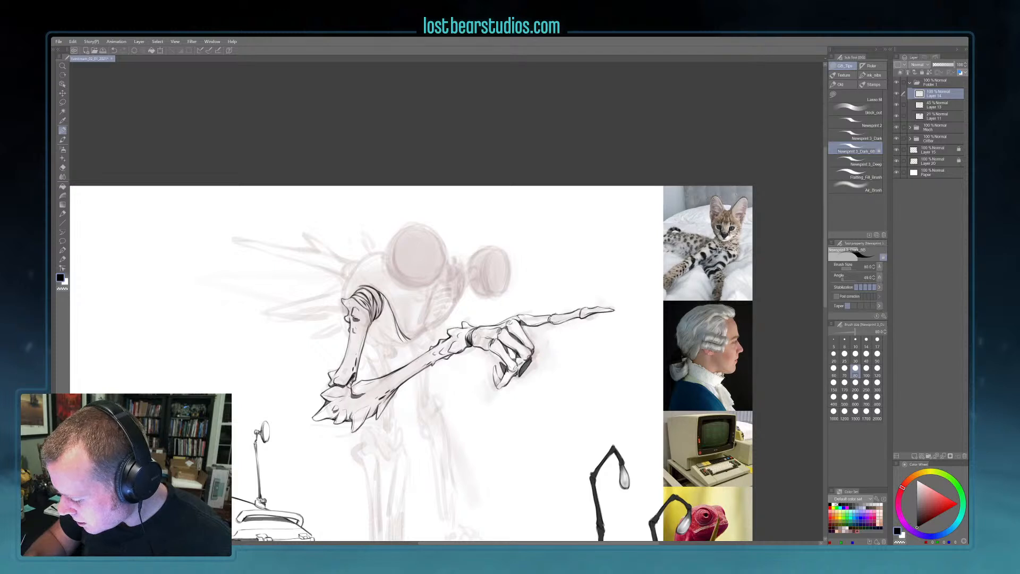
- Thicken the shoulder's inner edge and sweeping line at brush size 120, and ink the snout's outline below the eyes at size 80
key("bracketright")
key("bracketright")
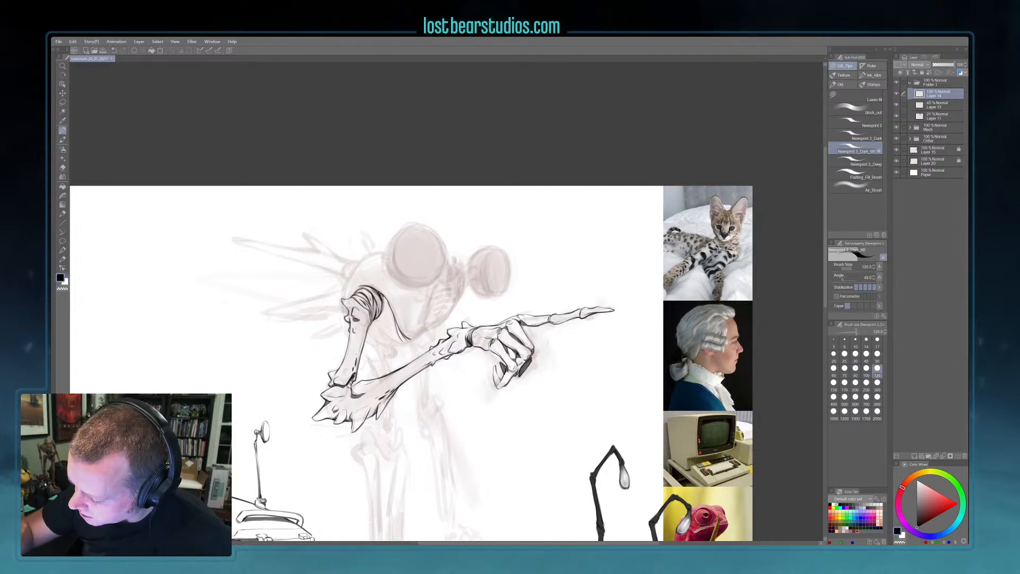
left_click_drag(380, 295, 389, 307)
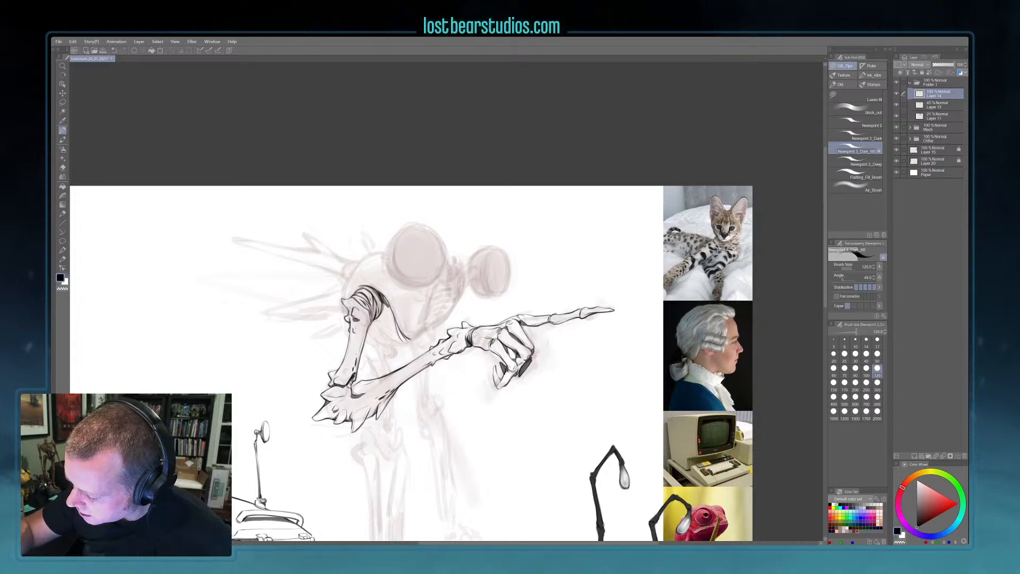
mouse_move(388, 308)
left_mouse_down()
mouse_move(404, 337)
mouse_move(393, 316)
left_mouse_up()
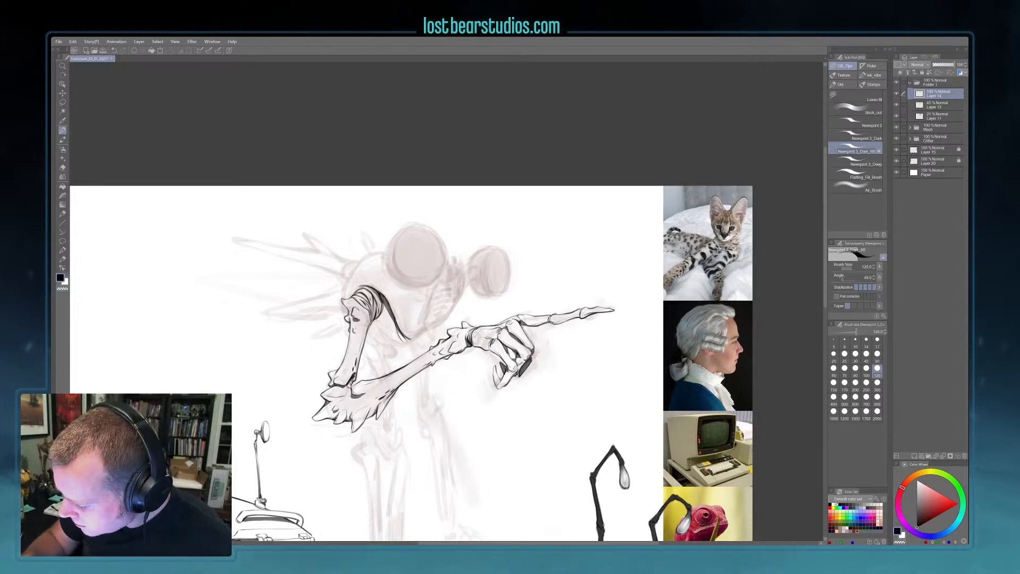
mouse_move(381, 307)
left_mouse_down()
mouse_move(375, 319)
mouse_move(407, 344)
left_mouse_up()
key("bracketleft")
key("bracketleft")
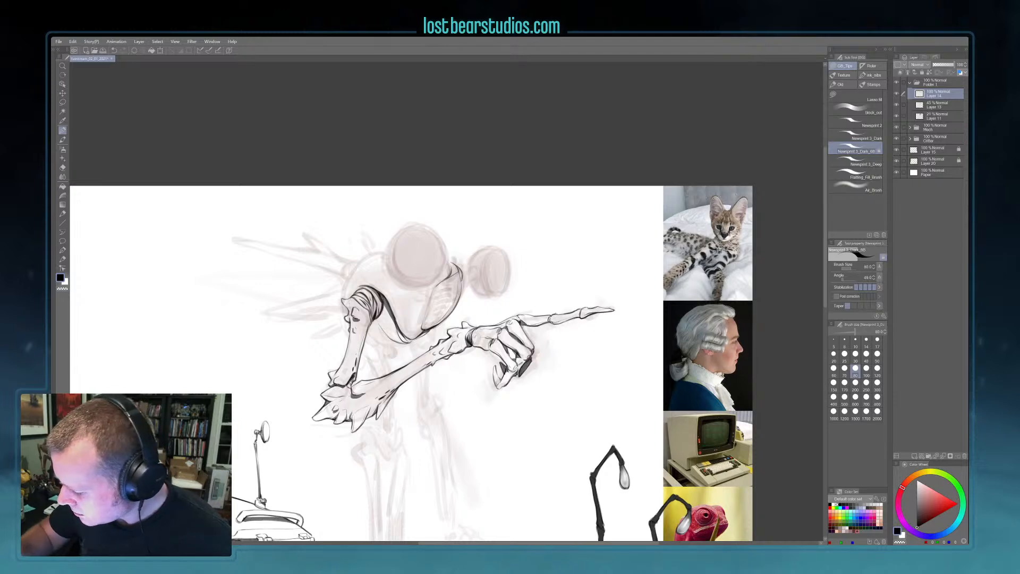
- Ink the outline of the large near eye at brush size 100, undoing the stray stroke along its lower edge
left_click(866, 368)
mouse_move(394, 257)
left_mouse_down()
mouse_move(398, 229)
mouse_move(423, 220)
mouse_move(446, 268)
mouse_move(410, 280)
mouse_move(391, 258)
mouse_move(400, 238)
mouse_move(390, 250)
mouse_move(404, 280)
mouse_move(442, 273)
left_mouse_up()
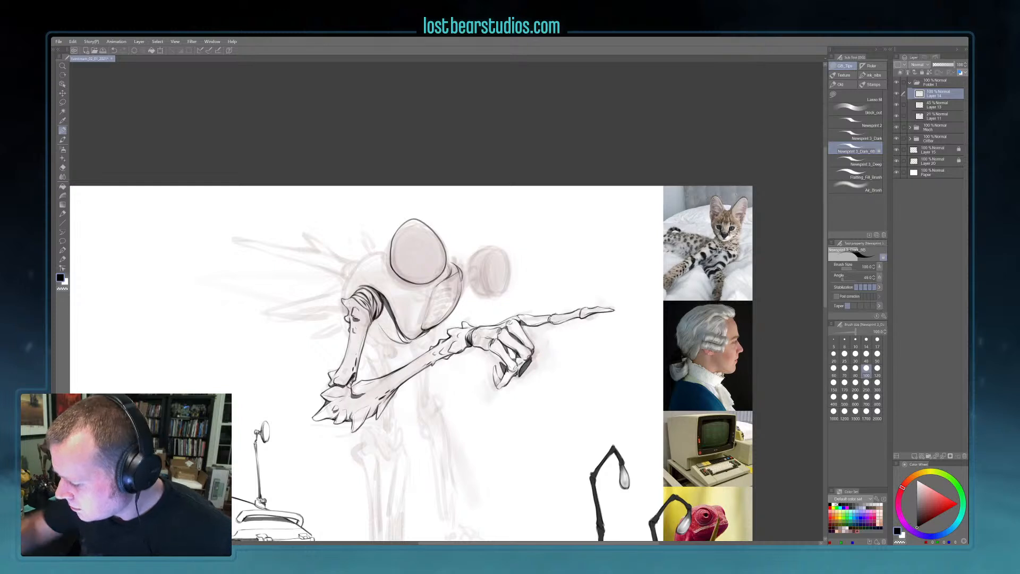
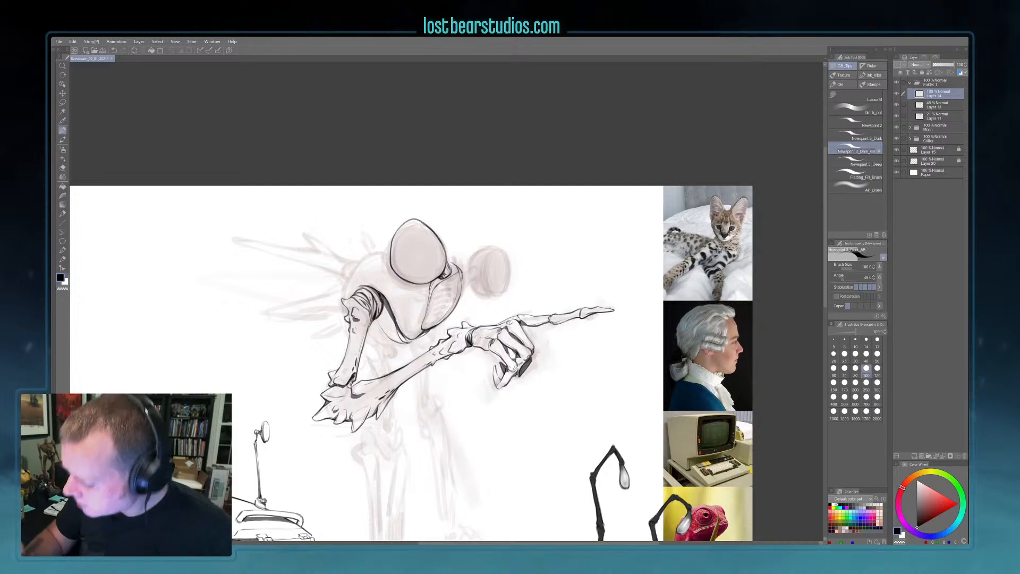
left_click_drag(398, 276, 429, 286)
key("ctrl+z")
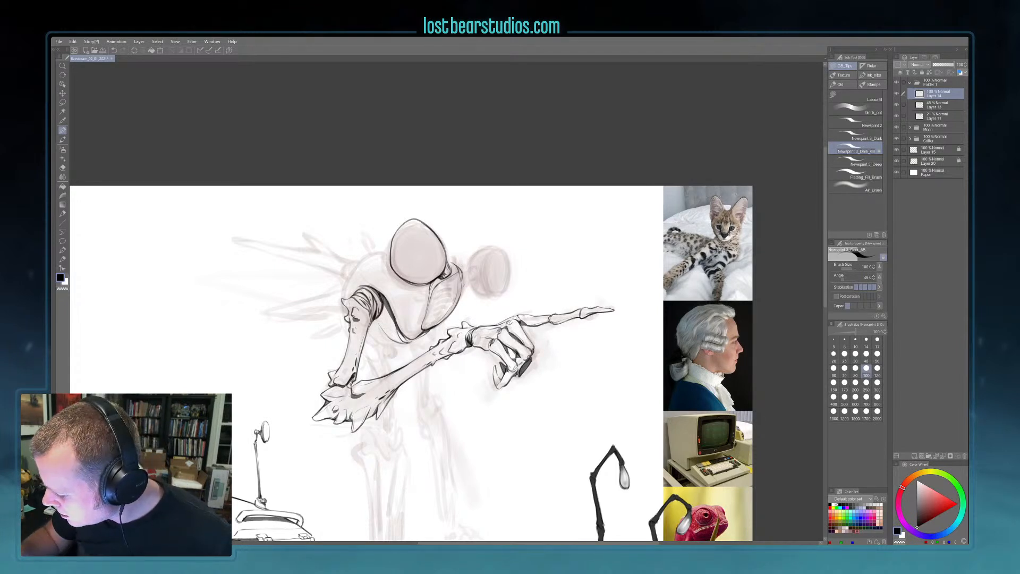
- Ink the short stalk leading to the smaller far eye, and undo the trial outline strokes on that eye
left_click_drag(463, 281, 475, 276)
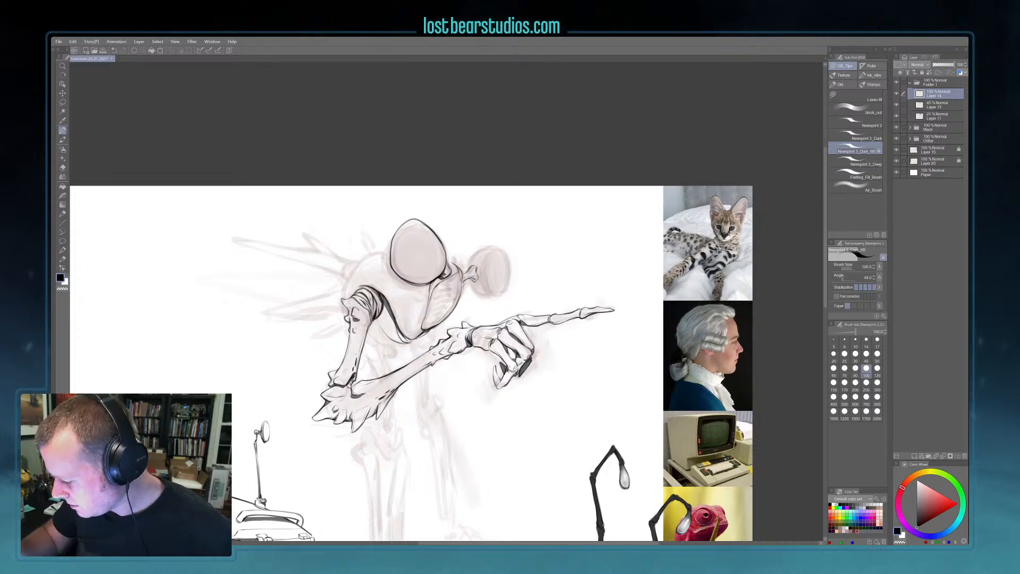
mouse_move(507, 246)
left_mouse_down()
mouse_move(488, 266)
mouse_move(505, 247)
left_mouse_up()
key("ctrl+z")
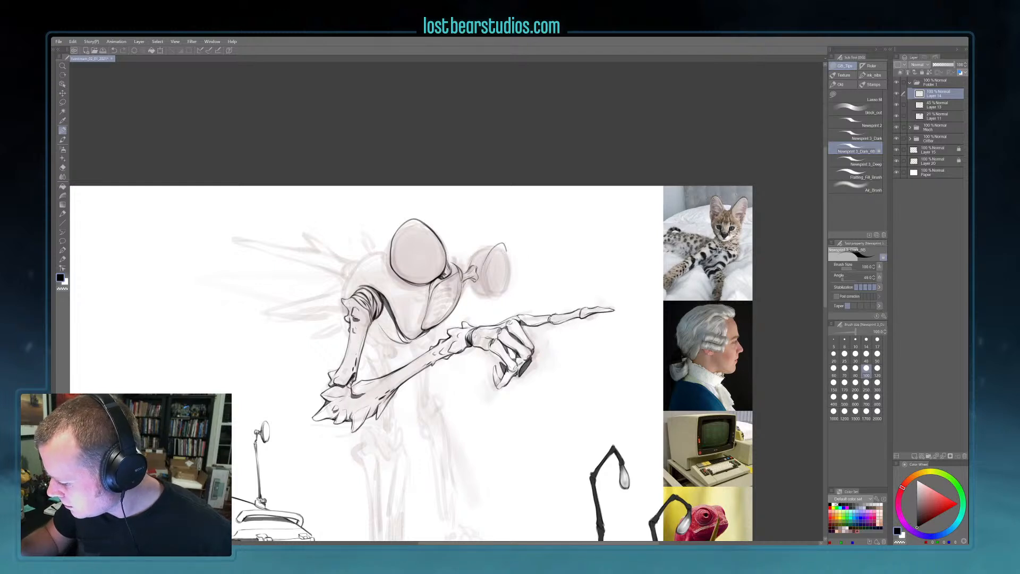
key("ctrl+z")
key("c")
key("c")
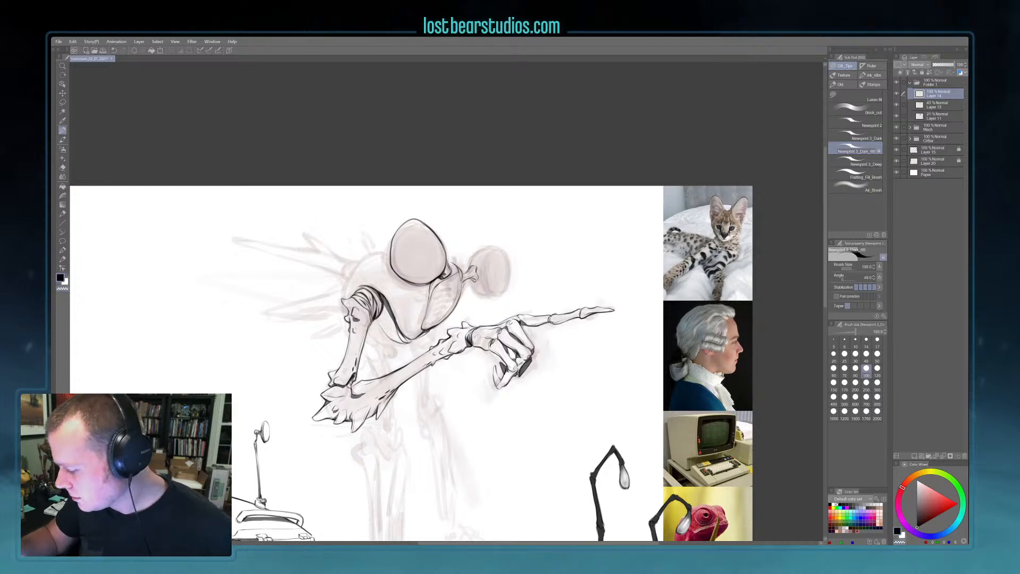
- Ink the outline of the smaller far eye at brush size 100, and darken its stalk at size 80
mouse_move(479, 277)
left_mouse_down()
mouse_move(503, 248)
mouse_move(506, 266)
left_mouse_up()
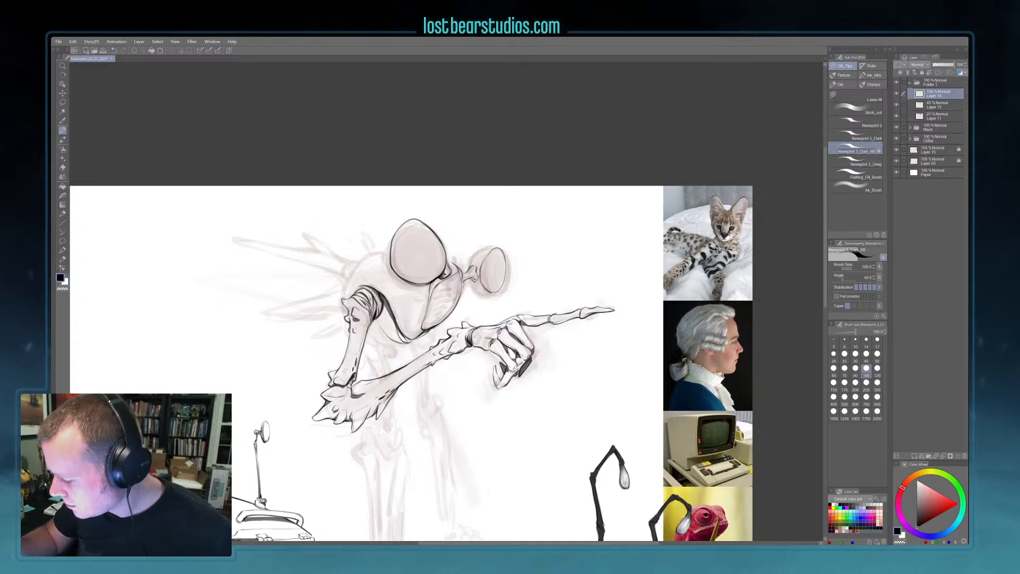
left_click_drag(486, 257, 490, 252)
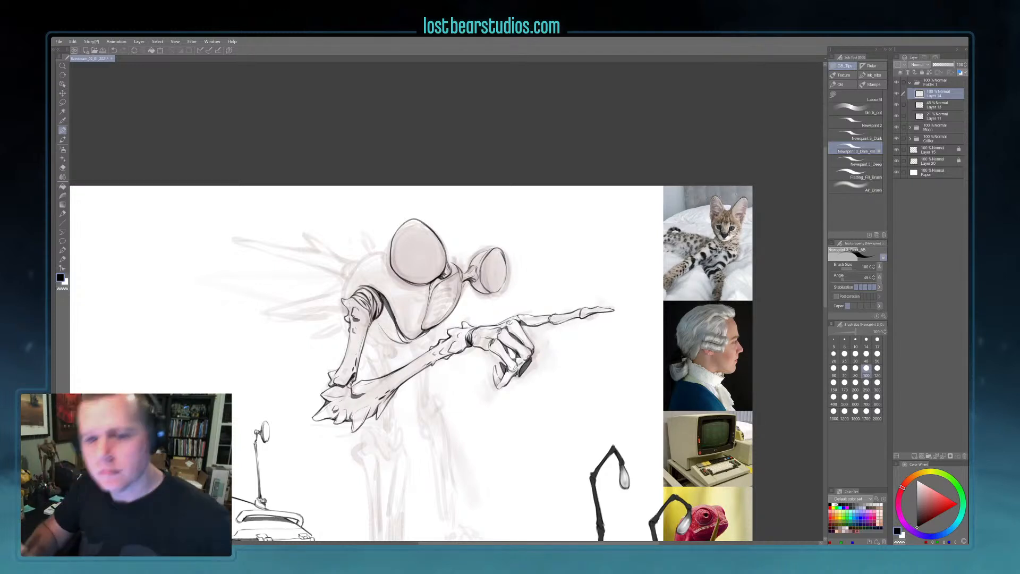
key("bracketleft")
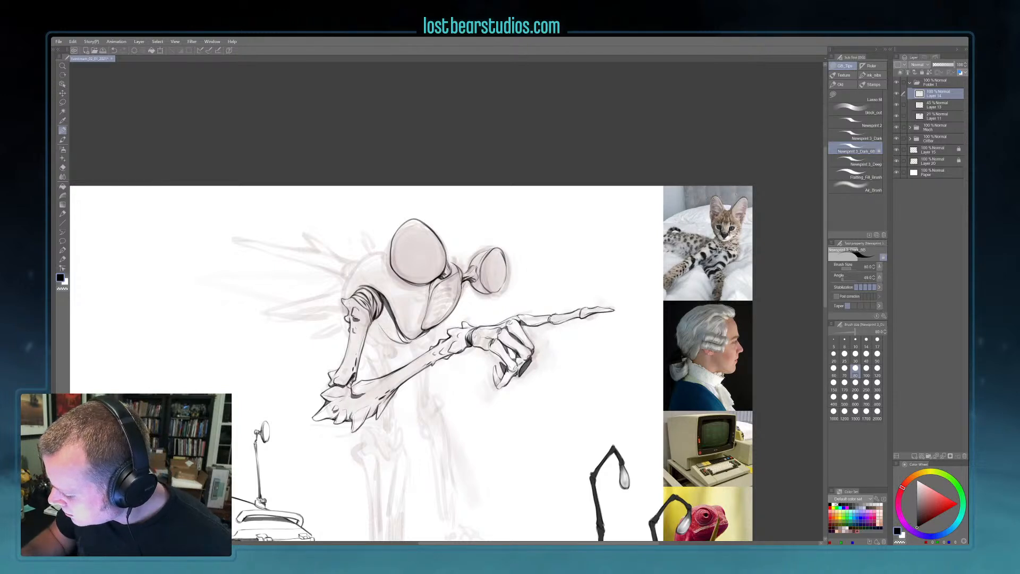
key("c")
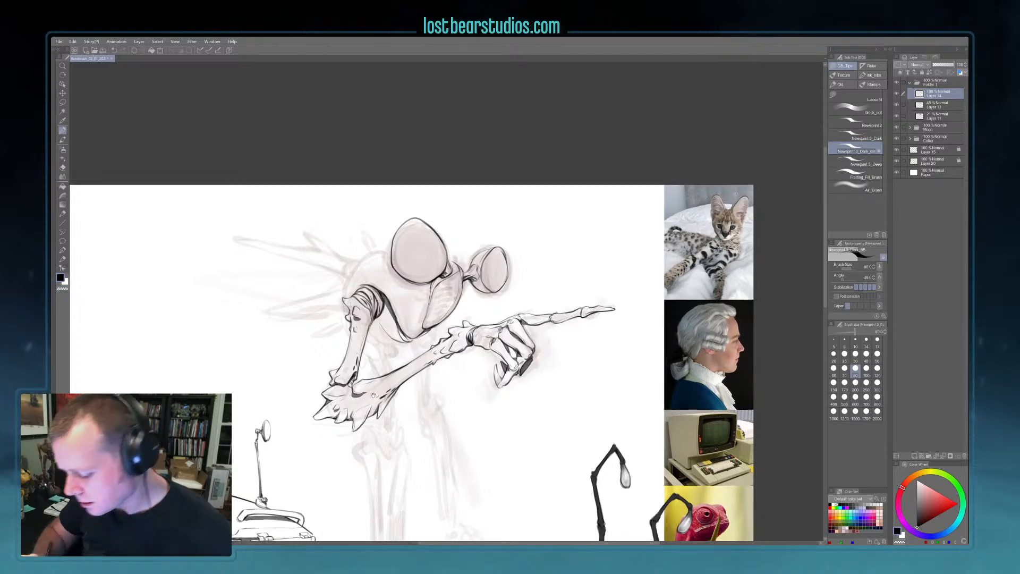
left_click_drag(355, 415, 634, 178)
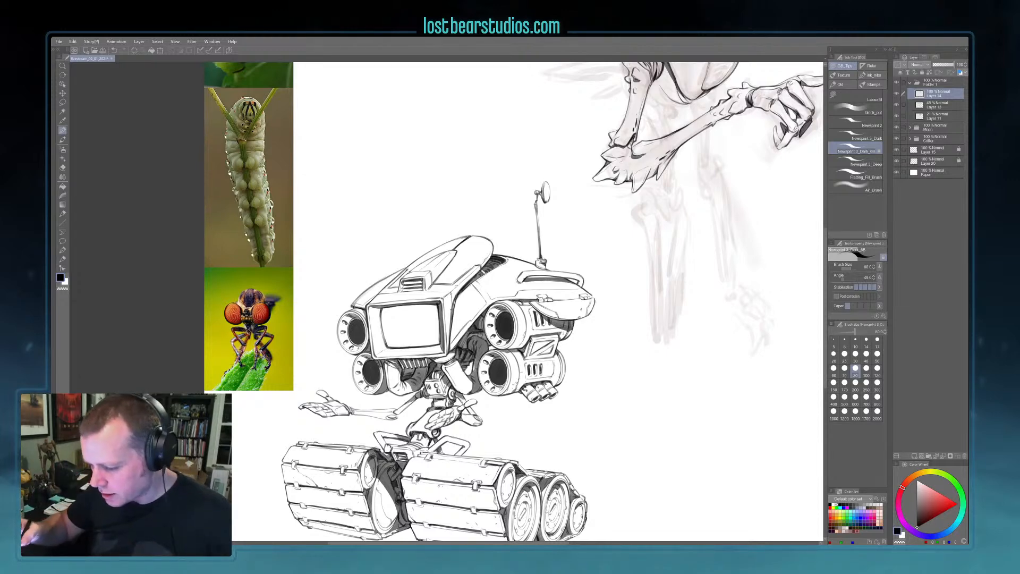
- Ink the slanted rib-like slits along the side of the snout below the eyes at brush size 100
mouse_move(731, 260)
left_mouse_down()
mouse_move(545, 414)
mouse_move(492, 499)
left_mouse_up()
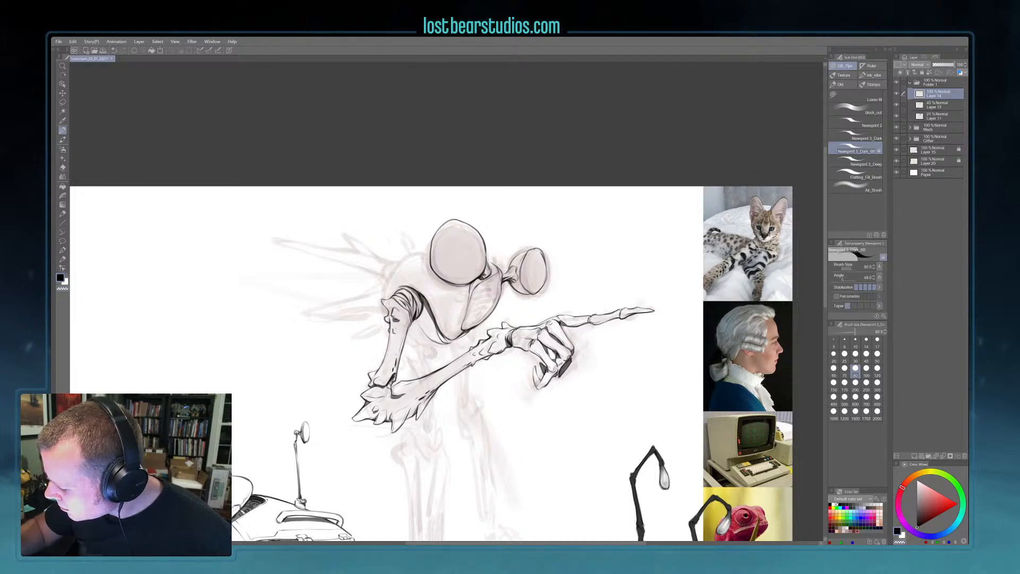
left_click_drag(520, 266, 520, 281)
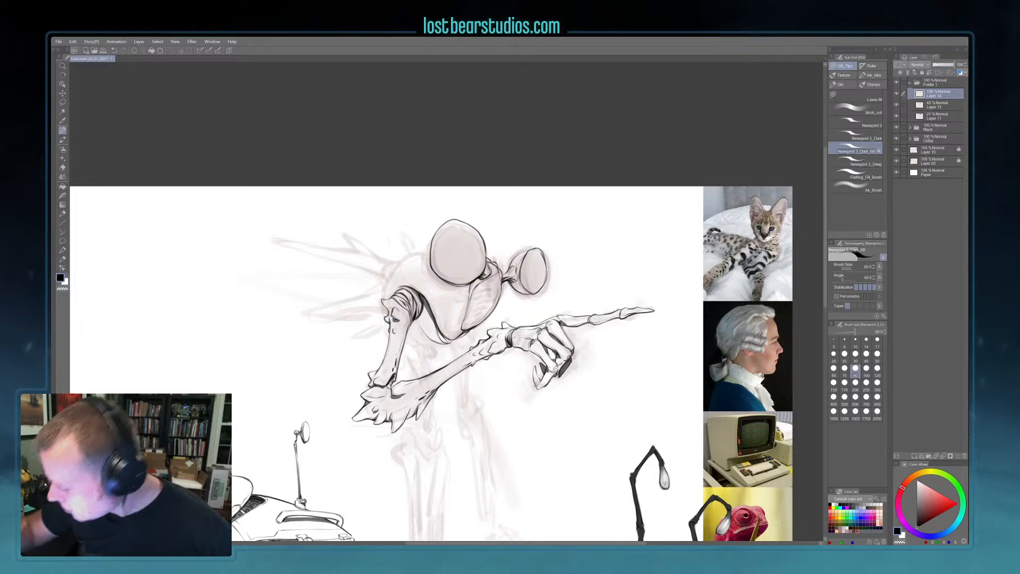
mouse_move(605, 352)
left_mouse_down()
mouse_move(604, 312)
mouse_move(588, 399)
left_mouse_up()
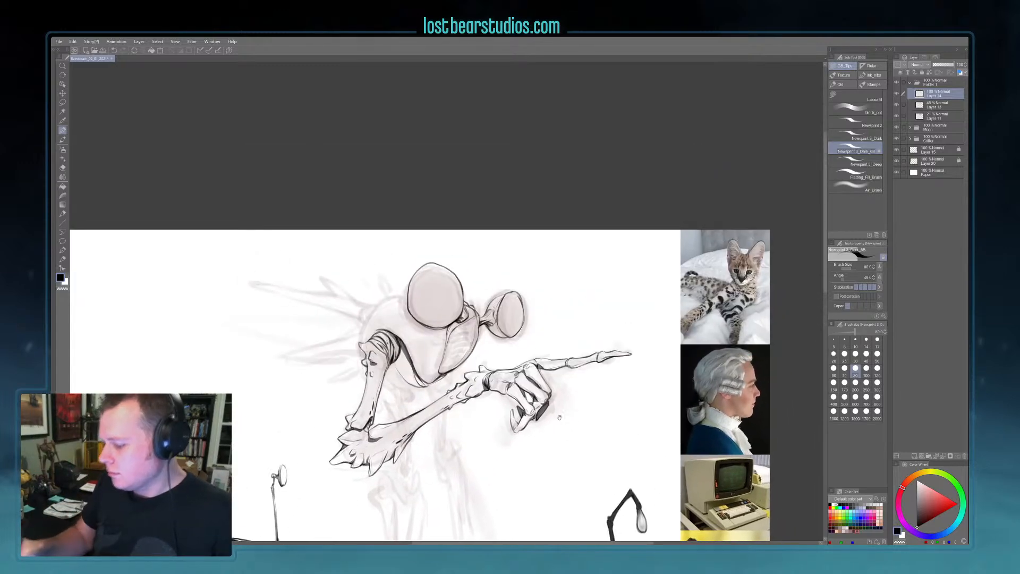
key("bracketright")
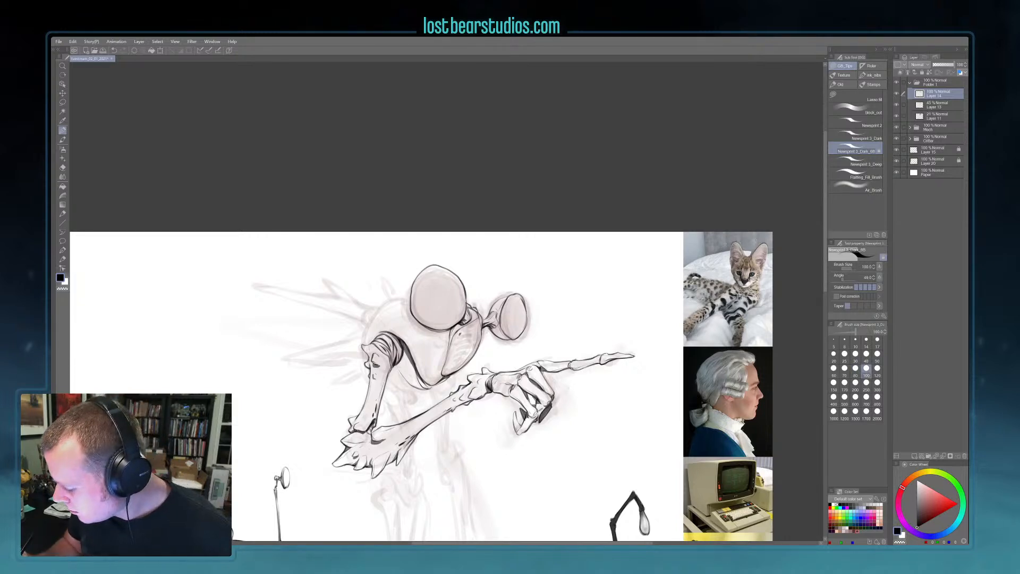
left_click_drag(465, 331, 473, 327)
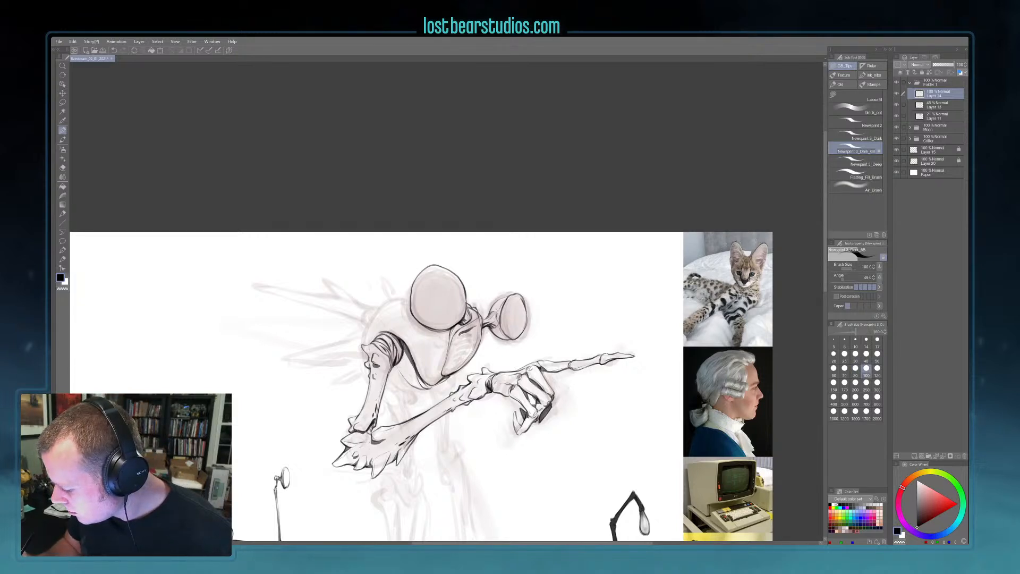
left_click_drag(456, 346, 465, 341)
mouse_move(462, 344)
left_mouse_down()
mouse_move(475, 337)
mouse_move(460, 359)
left_mouse_up()
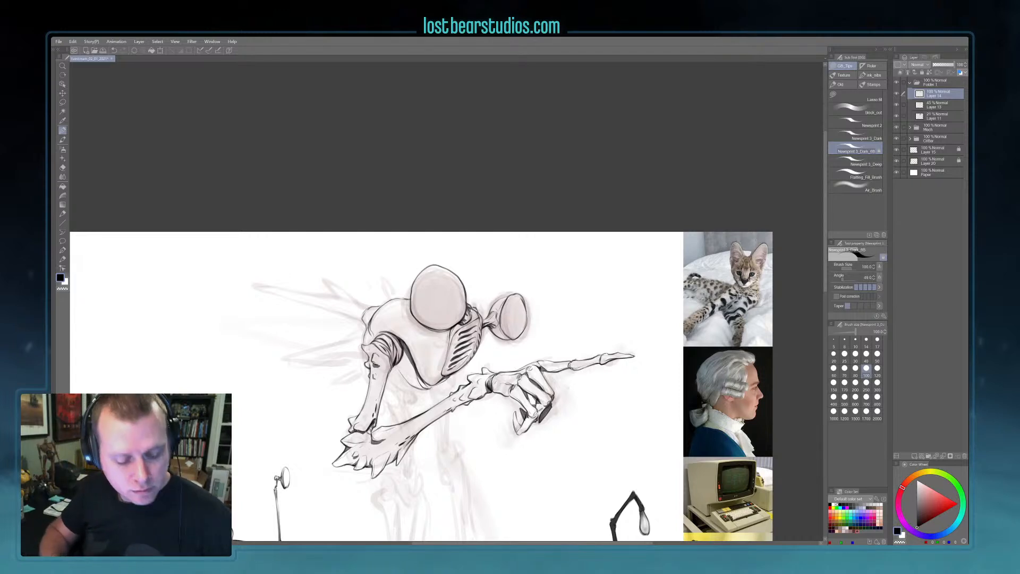
- Ink the curved, pointed ribs hanging beneath the shoulder behind the upper arm, finishing at brush size 100
key("bracketright")
key("bracketright")
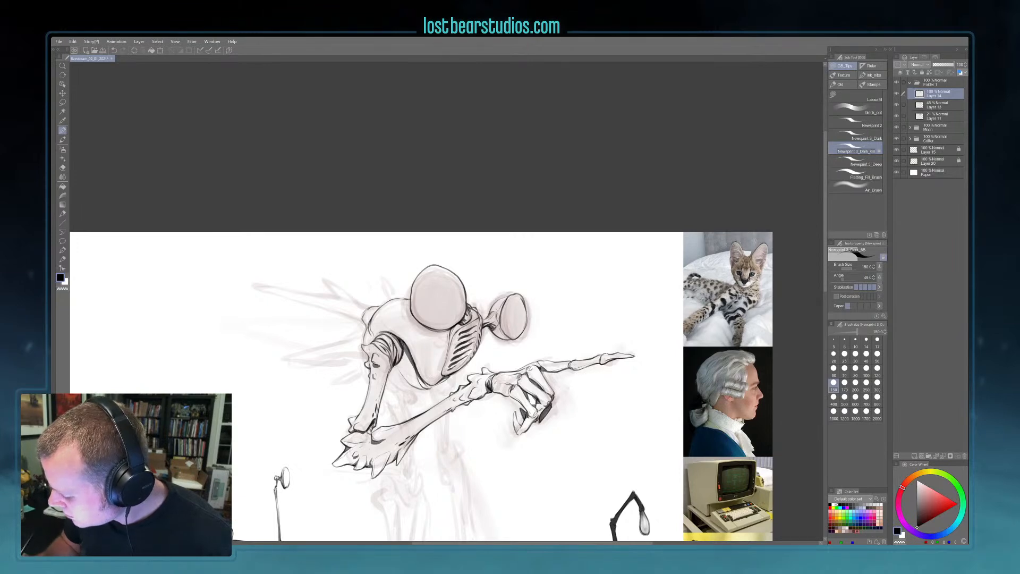
key("ctrl+minus")
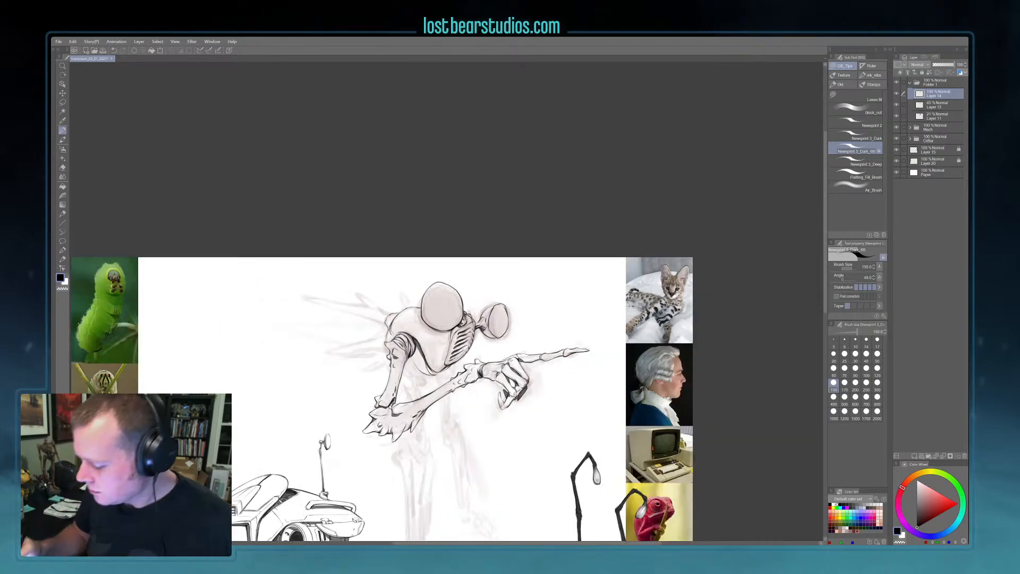
left_click_drag(600, 405, 600, 303)
scroll(600, 303, "up", 1)
left_click_drag(467, 354, 464, 403)
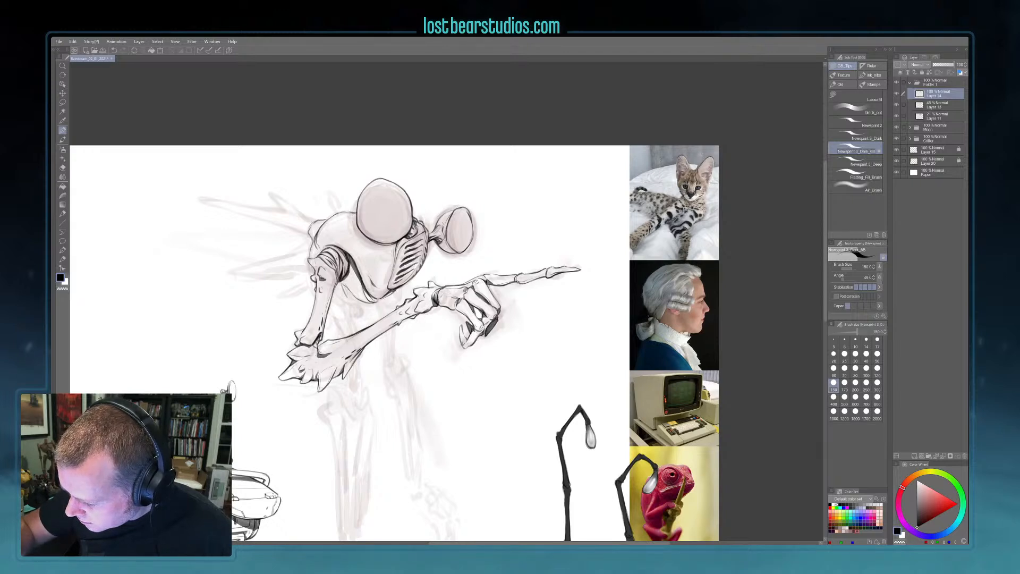
left_click_drag(334, 295, 353, 304)
key("bracketleft")
key("bracketleft")
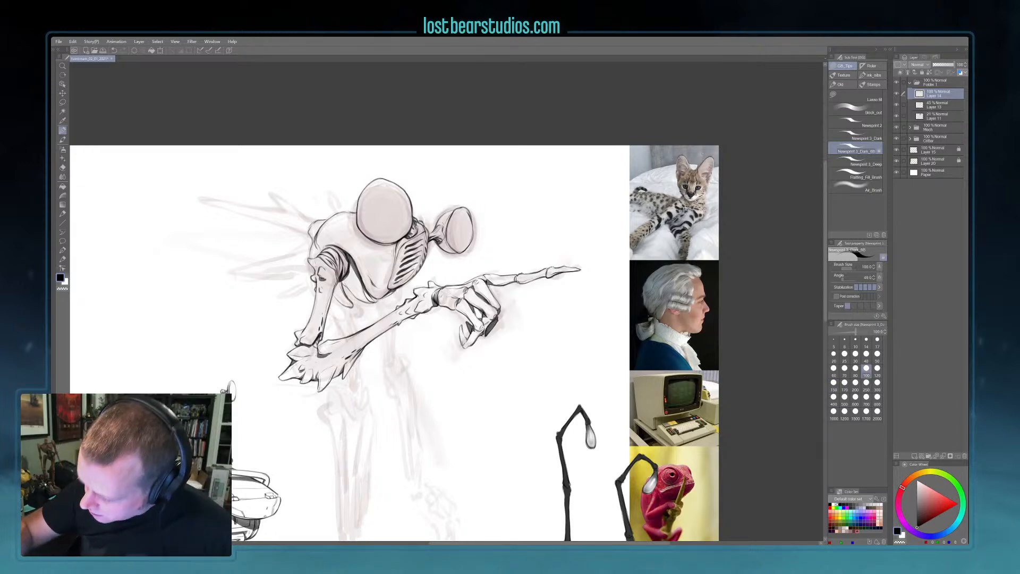
left_click_drag(334, 299, 348, 315)
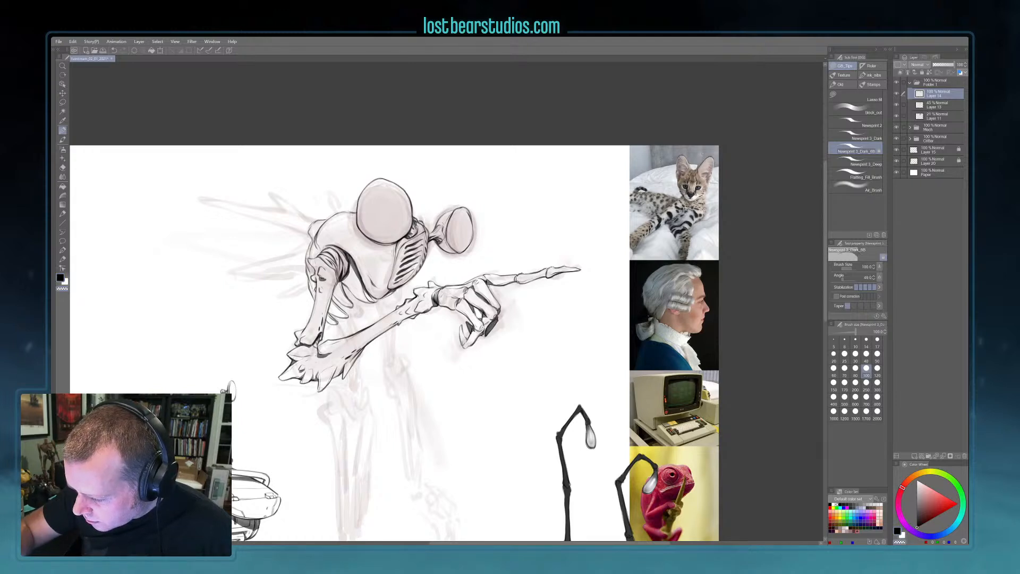
- Ink the forked upper wing spar behind the shoulder, with its short prong and long tapering branch, at brush size 100
key("c")
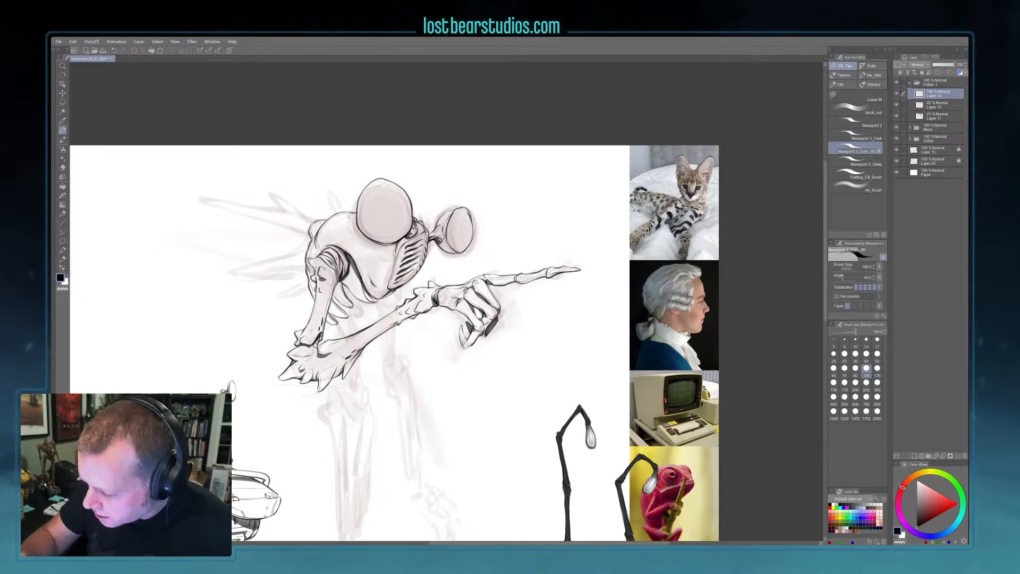
key("c")
key("c")
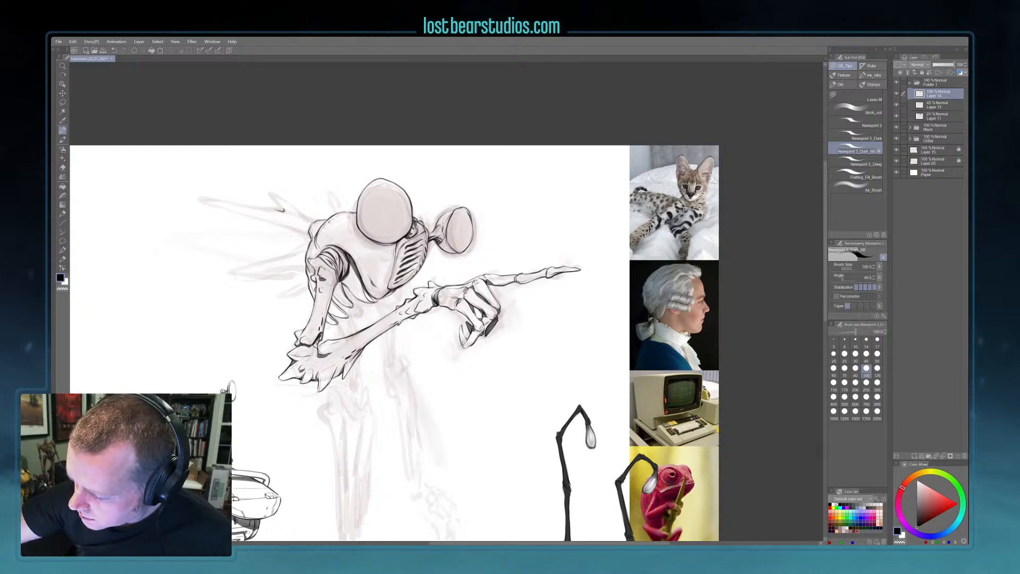
left_click_drag(263, 188, 308, 219)
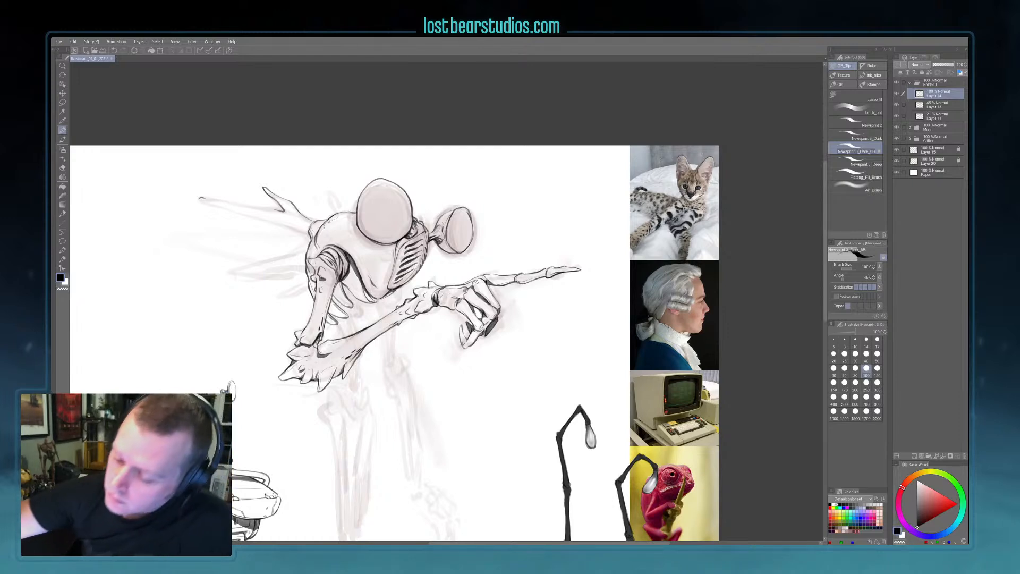
left_click_drag(234, 203, 283, 211)
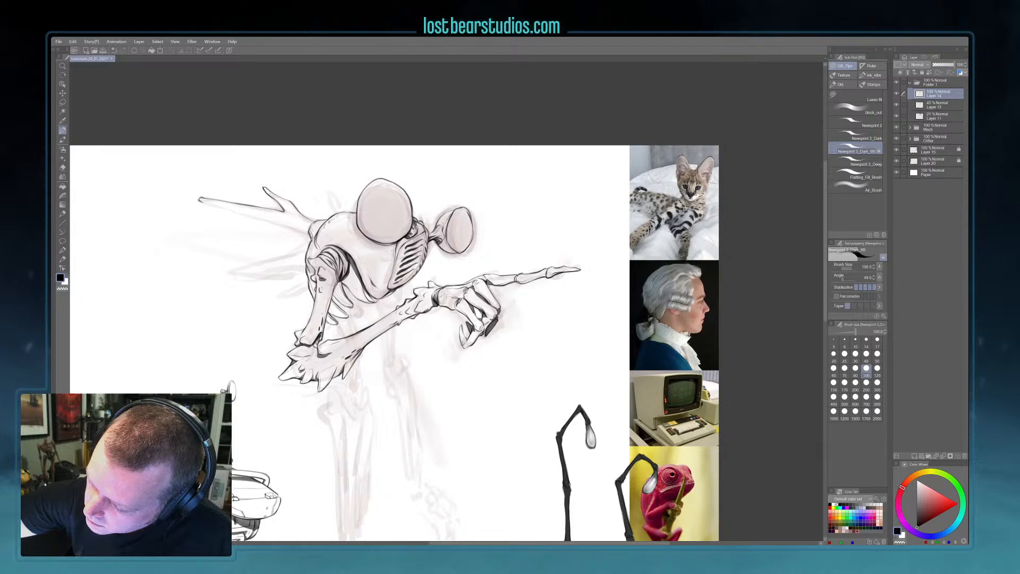
left_click_drag(202, 202, 307, 232)
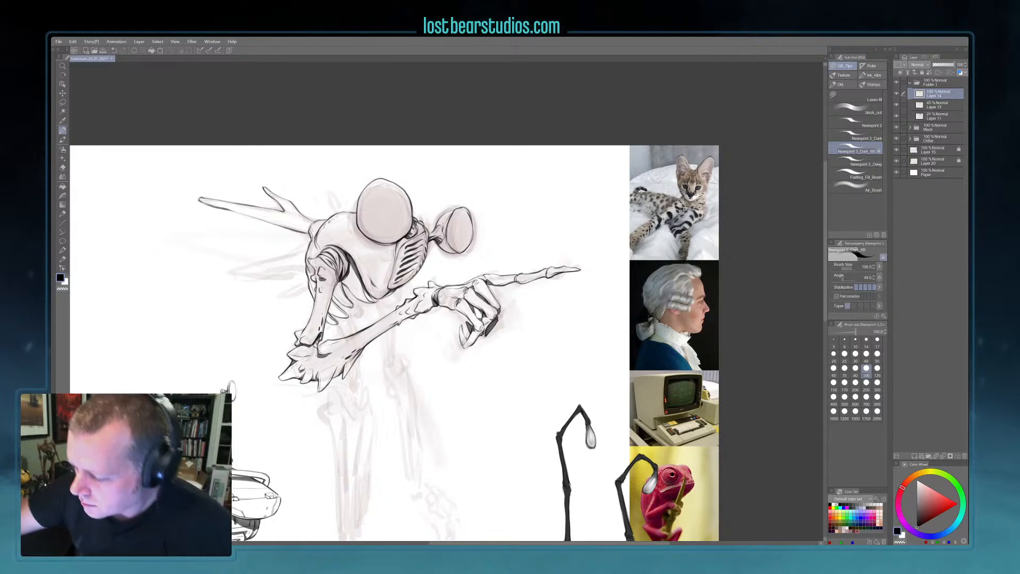
key("ctrl+z")
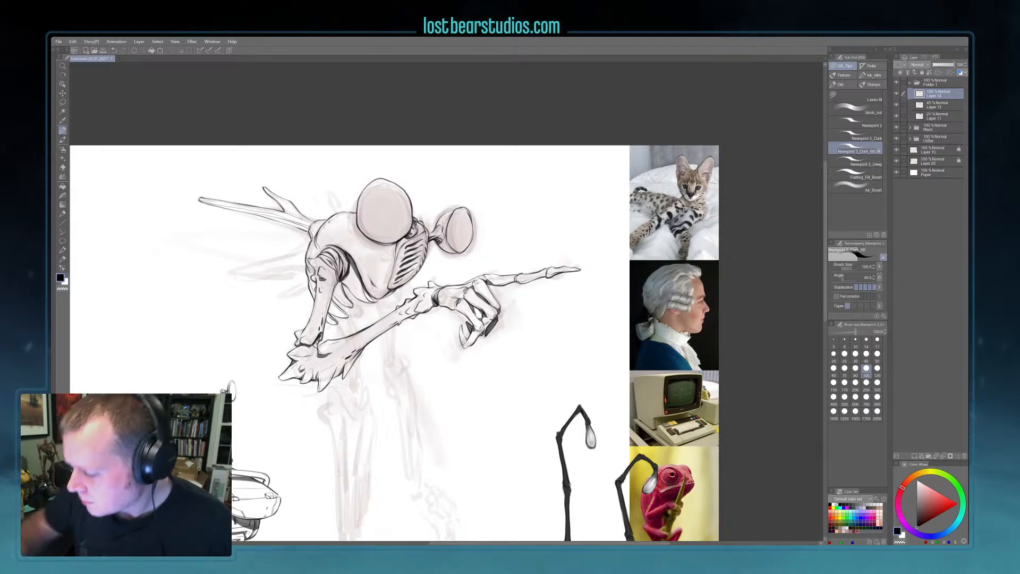
- Fill the gaps between the ribs under the head with dark shading at brush size 120
left_click_drag(476, 370, 518, 373)
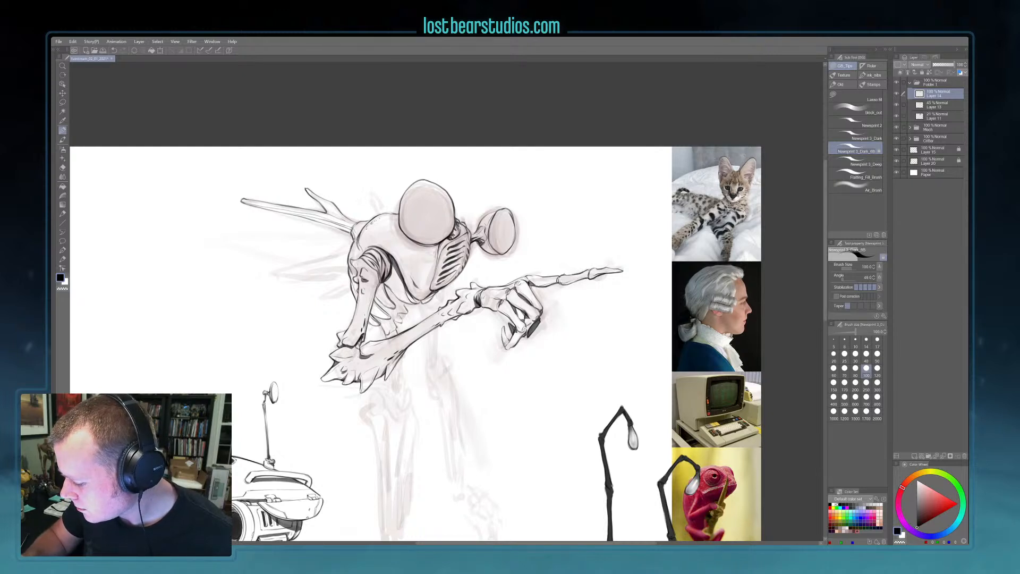
key("bracketleft")
key("bracketleft")
key("bracketleft")
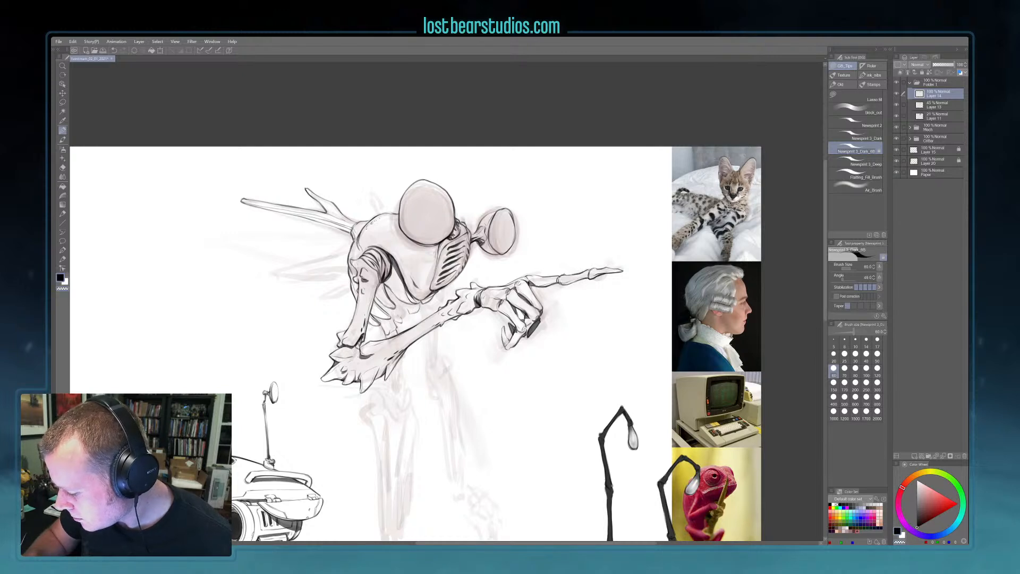
key("bracketright")
key("bracketright")
key("bracketright")
key("bracketright")
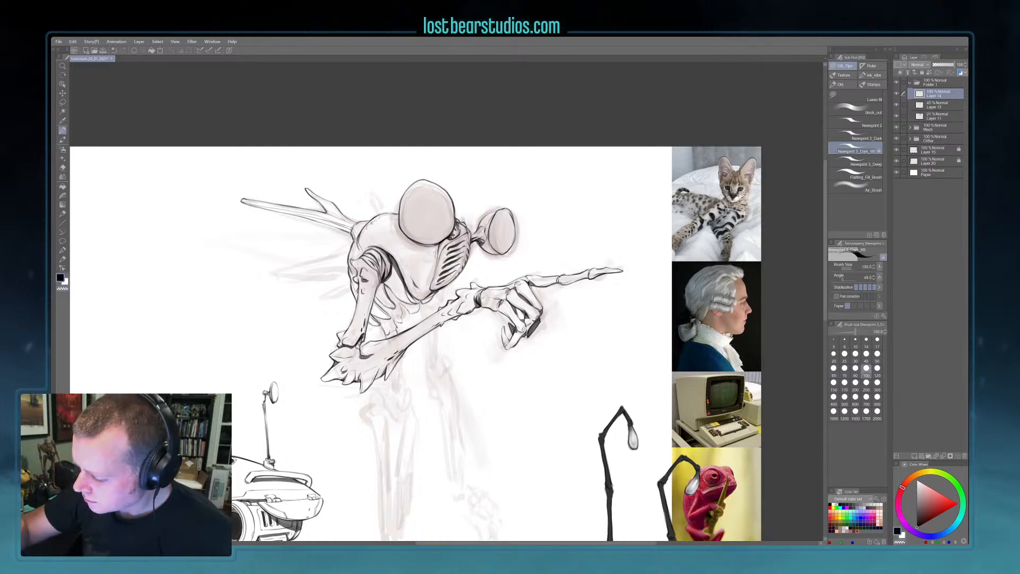
left_click_drag(374, 297, 395, 312)
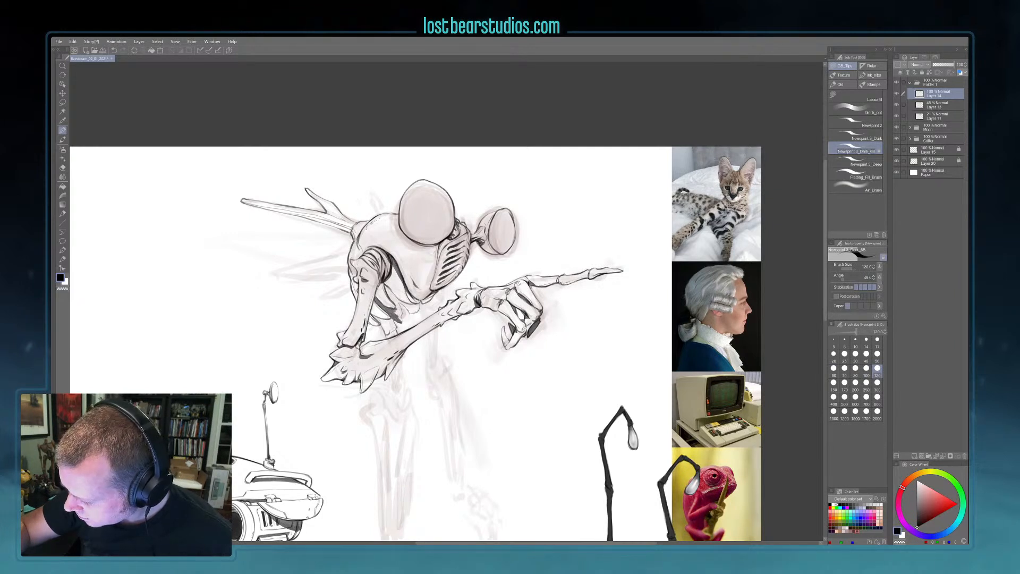
mouse_move(398, 304)
left_mouse_down()
mouse_move(401, 315)
mouse_move(395, 300)
mouse_move(402, 313)
mouse_move(413, 306)
left_mouse_up()
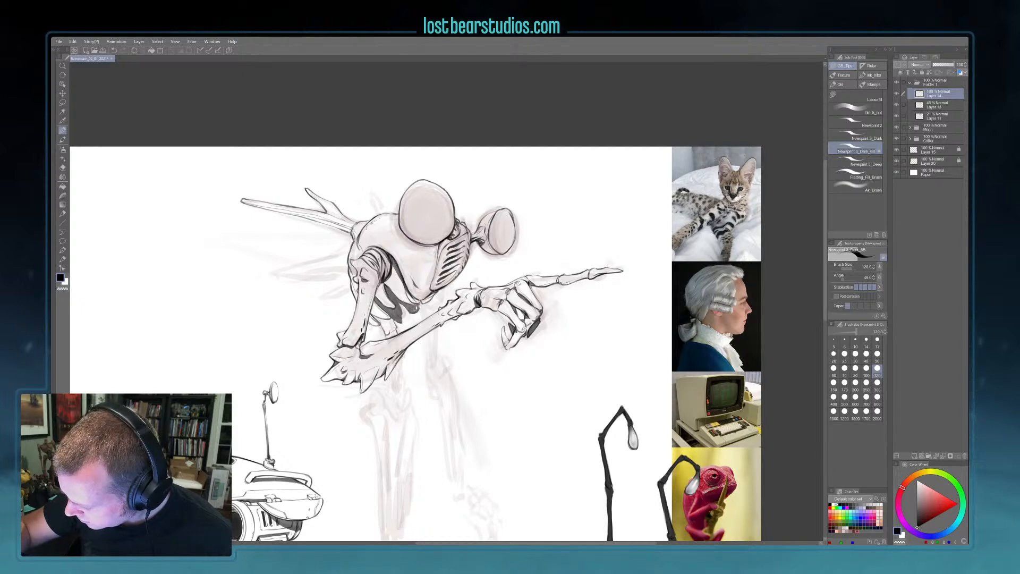
left_click_drag(427, 298, 434, 292)
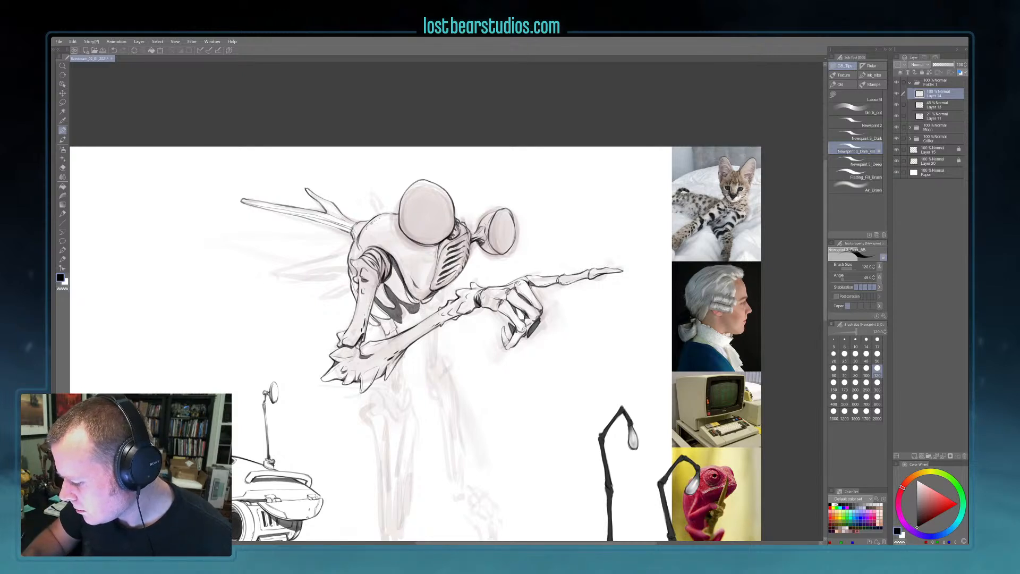
- Refine the small dark details of the ribs between the upper arm and forearm at brush sizes 60 to 80
key("bracketleft")
key("bracketleft")
key("bracketleft")
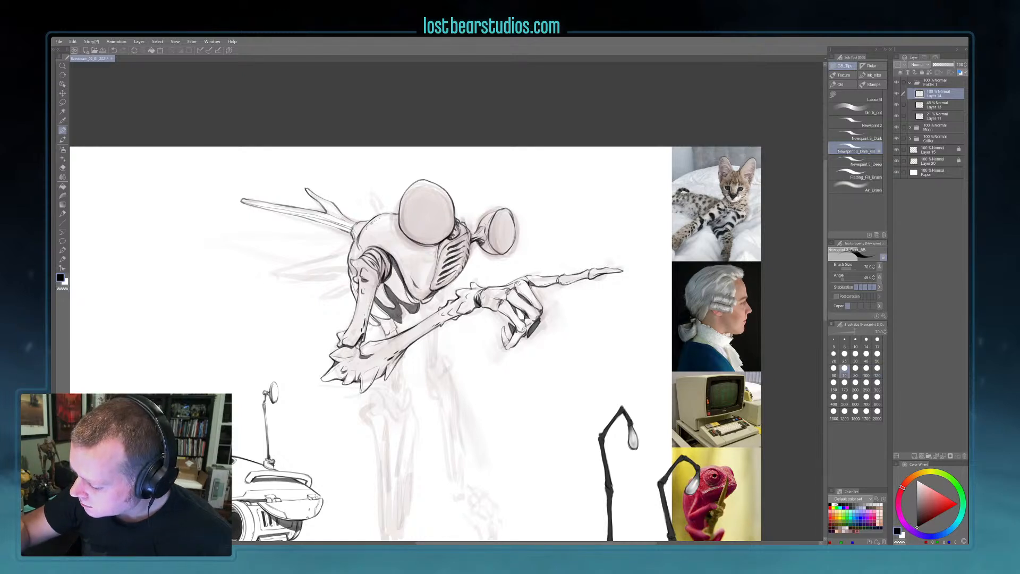
key("bracketright")
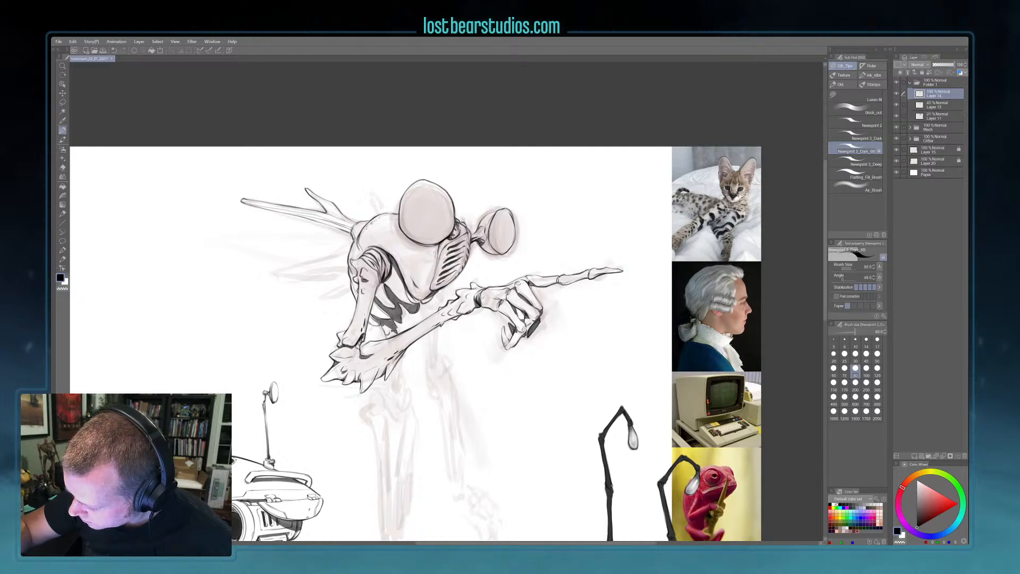
key("bracketleft")
key("bracketleft")
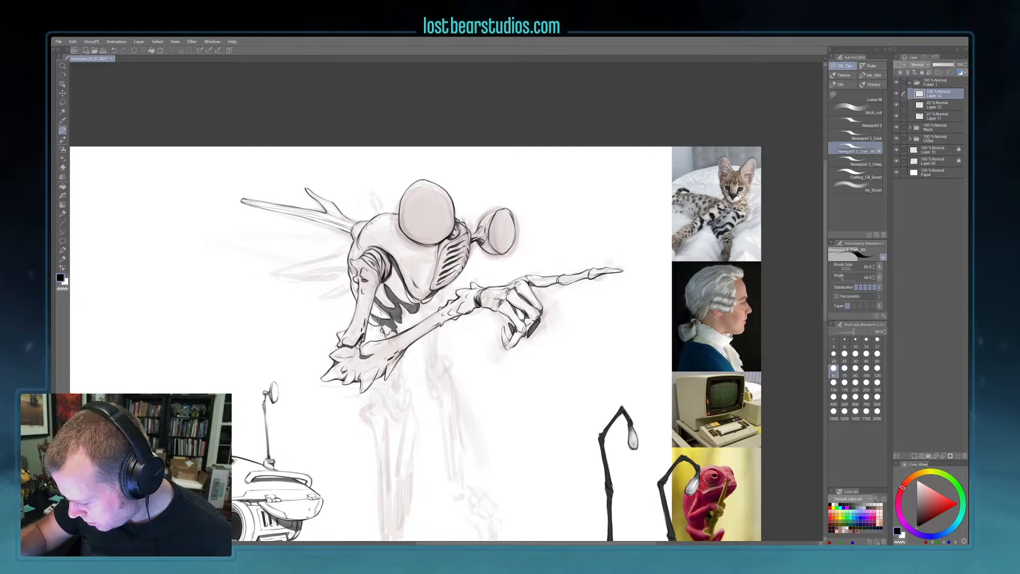
key("]")
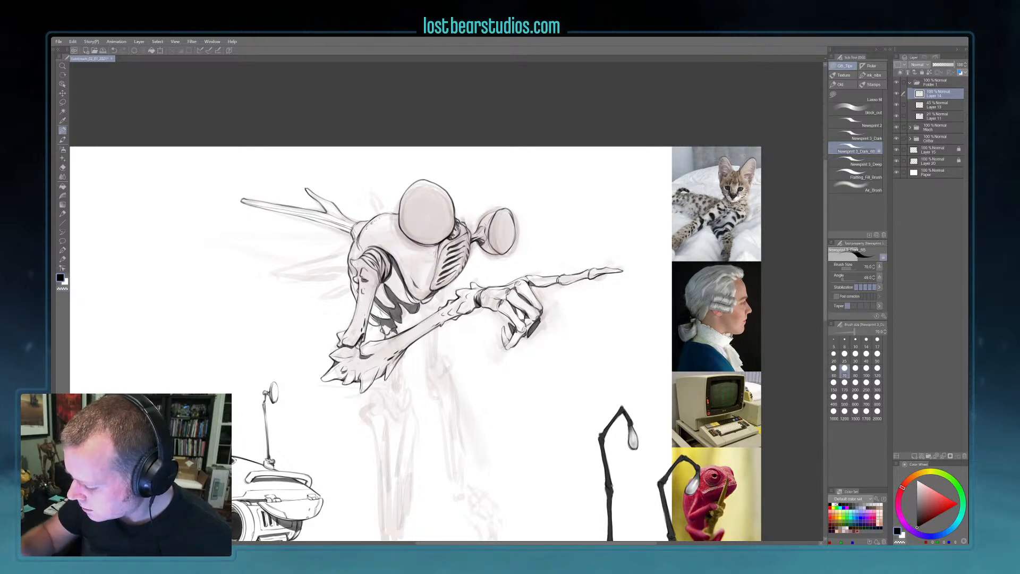
key("]")
key("]")
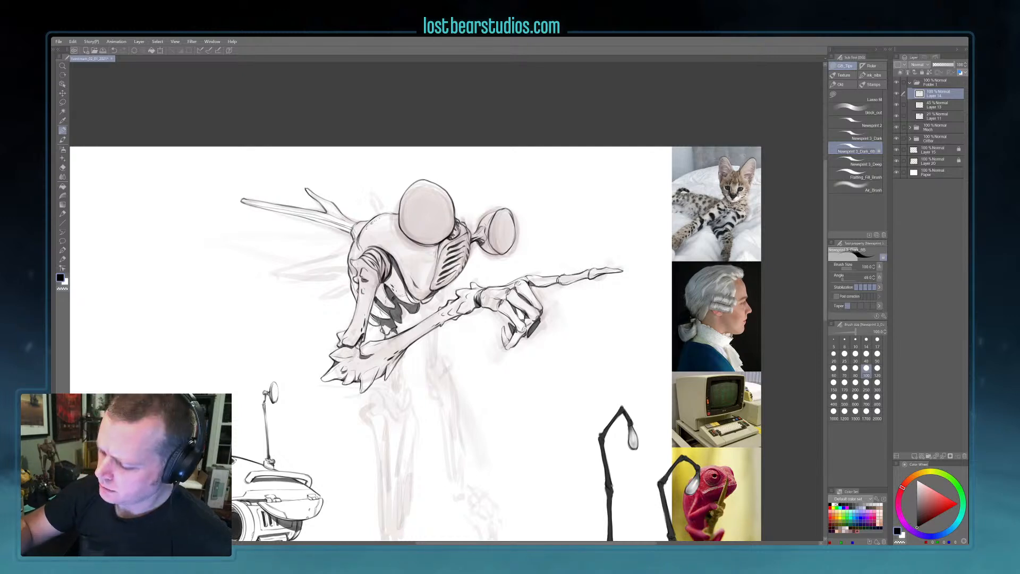
- Deepen the shadow on the torso just behind the upper arm at brush size 150
key("bracketright")
key("bracketright")
left_click_drag(381, 283, 369, 315)
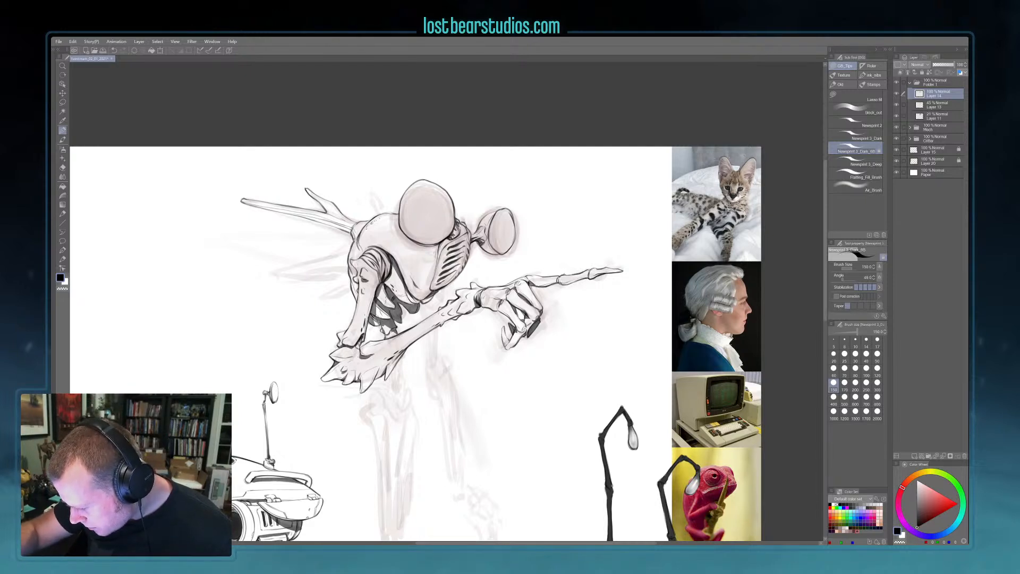
- Ink the small waist section below the forearm near the elbow spikes, filling its shadow at brush size 200
key("bracketleft")
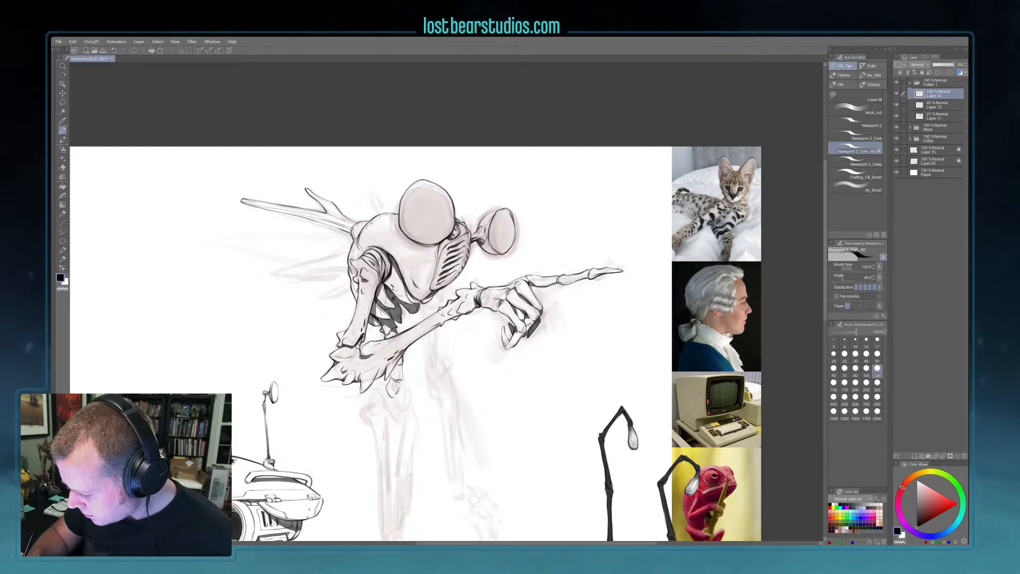
left_click(855, 382)
mouse_move(401, 373)
left_mouse_down()
mouse_move(389, 387)
mouse_move(399, 364)
mouse_move(401, 371)
left_mouse_up()
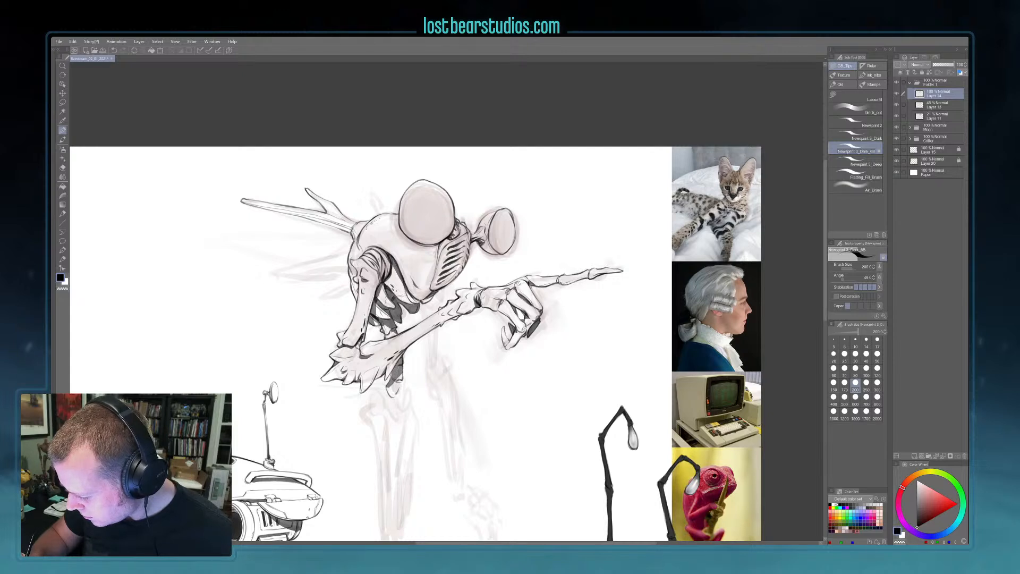
left_click(877, 368)
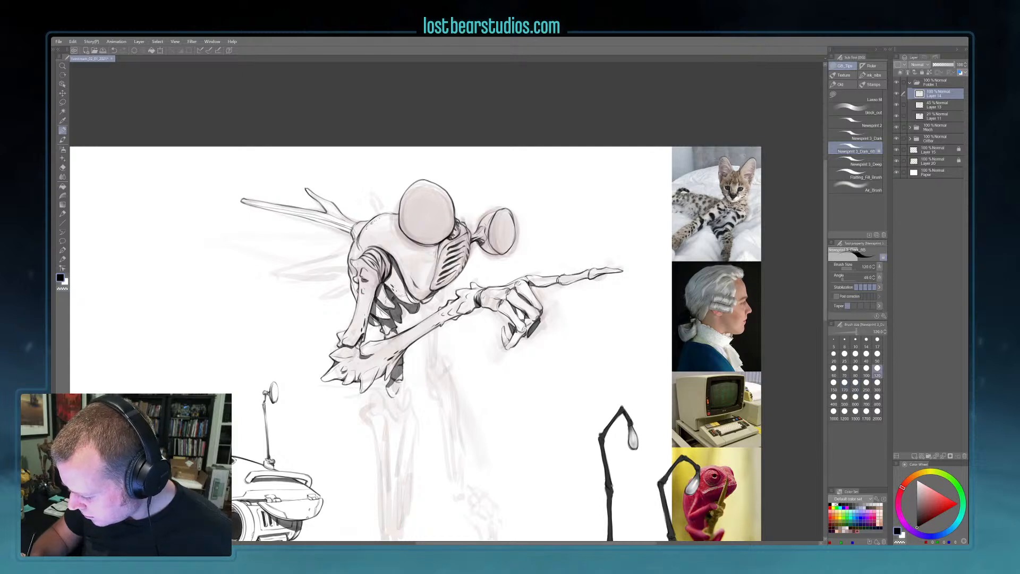
left_click(855, 368)
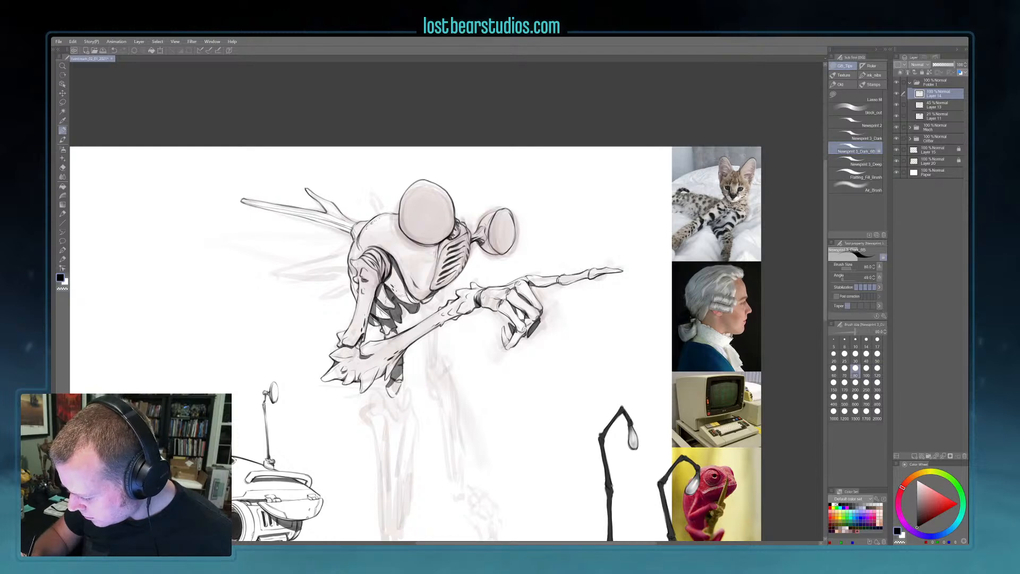
scroll(397, 313, "down", 1)
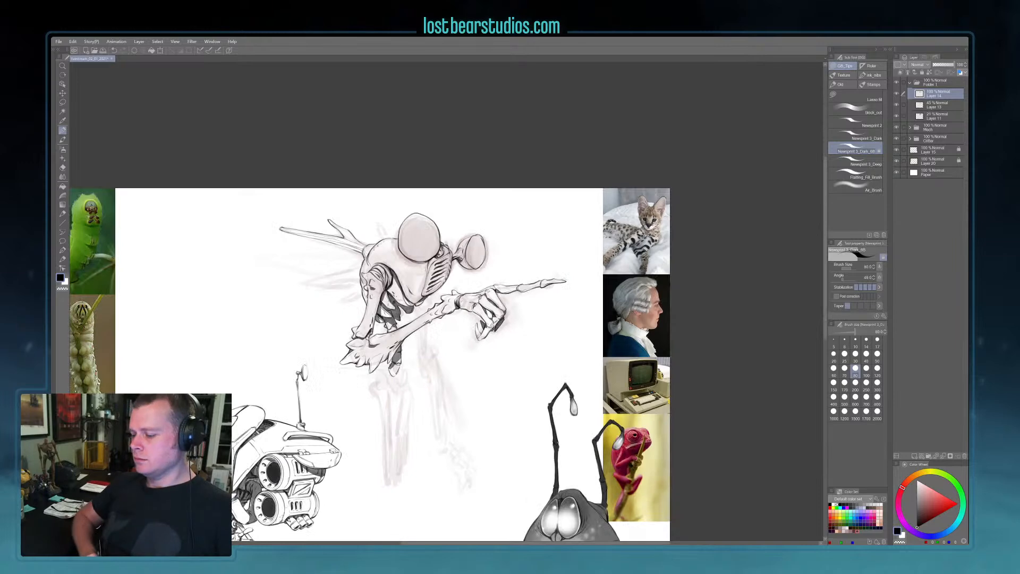
scroll(395, 314, "up", 1)
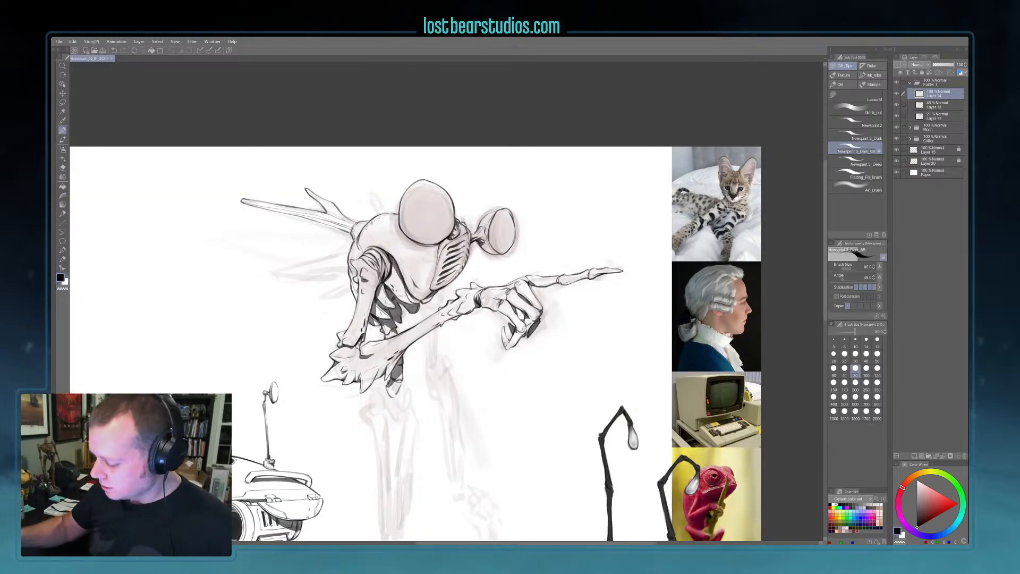
- Ink the creature's pelvis below the waist section and its near hip joint at brush sizes 100 to 120
left_click_drag(562, 466, 569, 381)
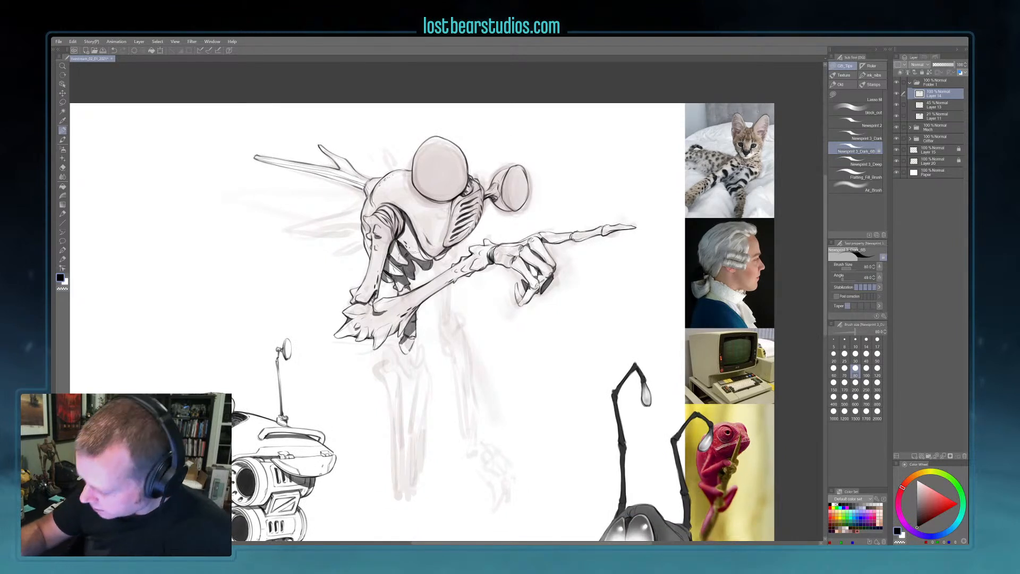
left_click_drag(394, 345, 404, 360)
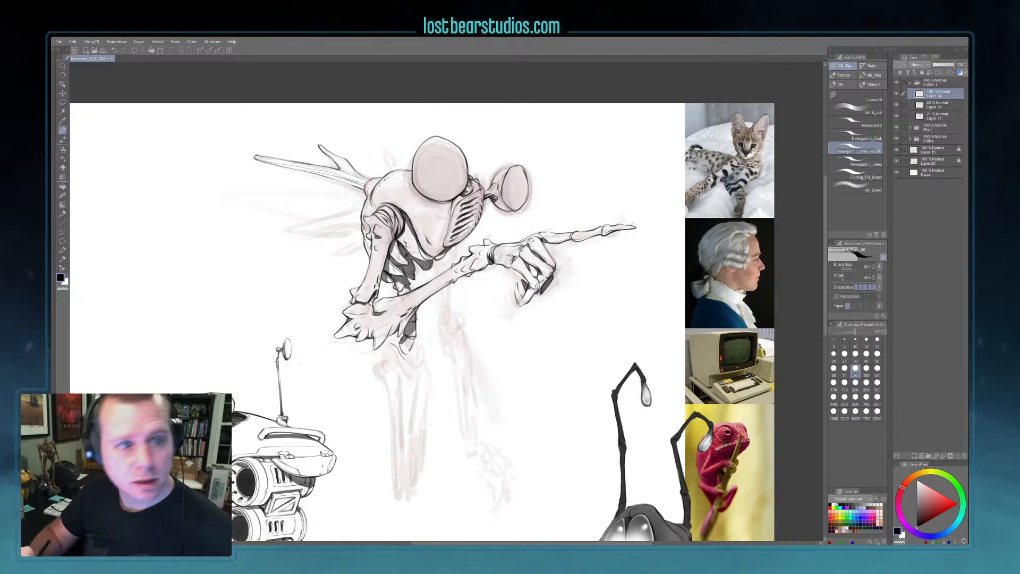
key("]")
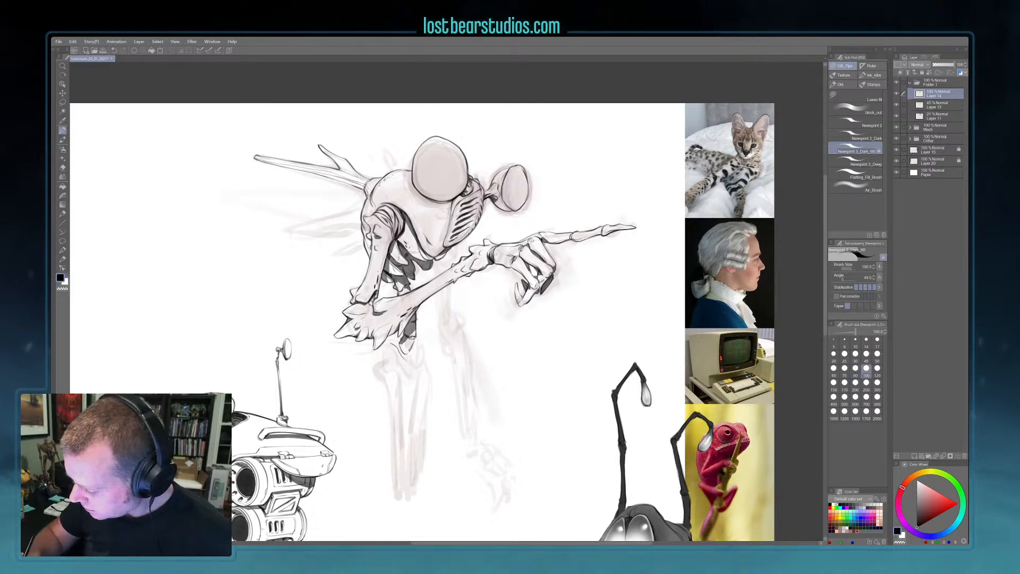
left_click_drag(393, 353, 406, 368)
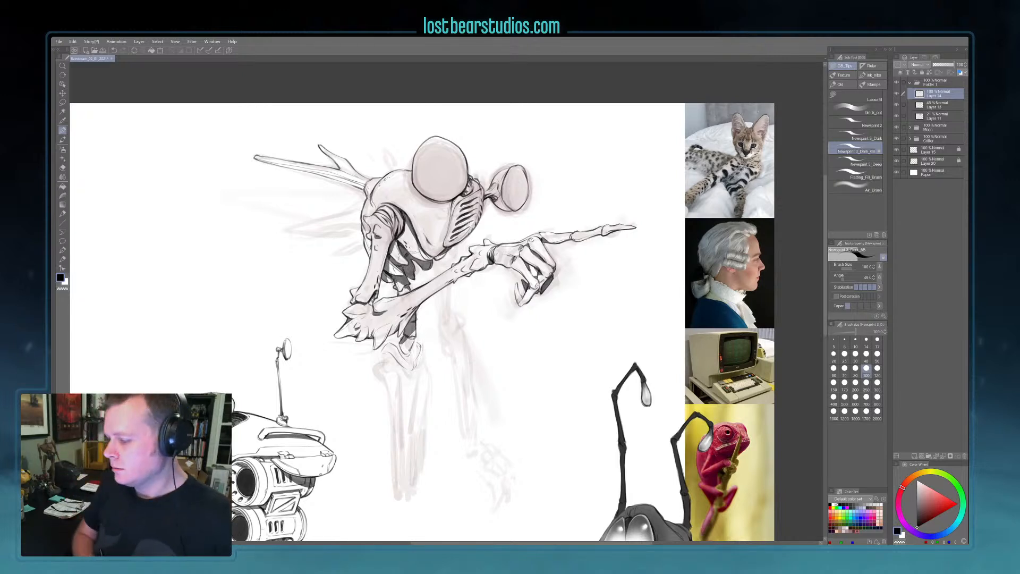
key("]")
left_click_drag(386, 361, 373, 375)
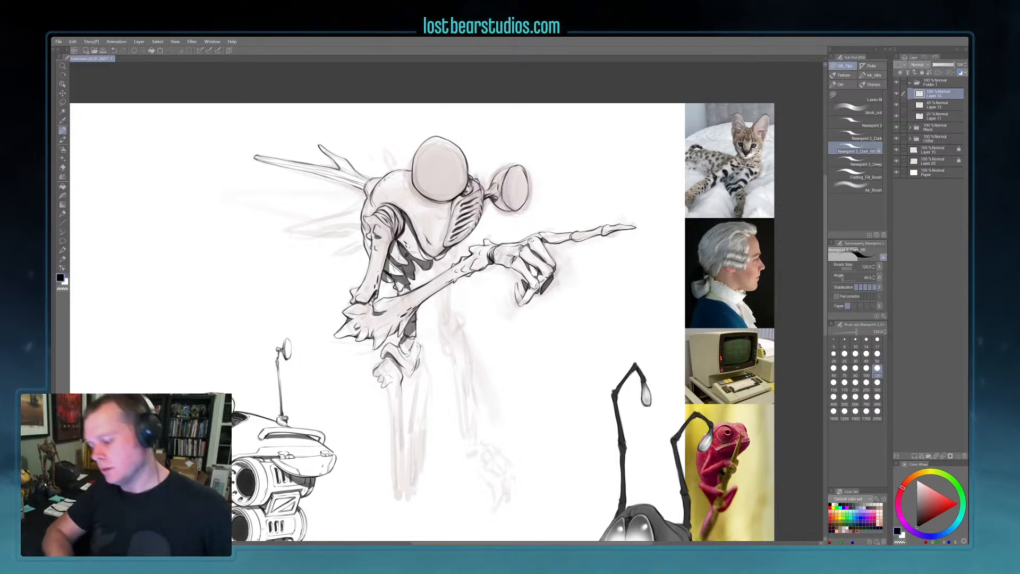
- Shade the pelvis beside the near hip joint, using brush sizes from 170 down to 80, and save the file
key("bracketright")
key("bracketright")
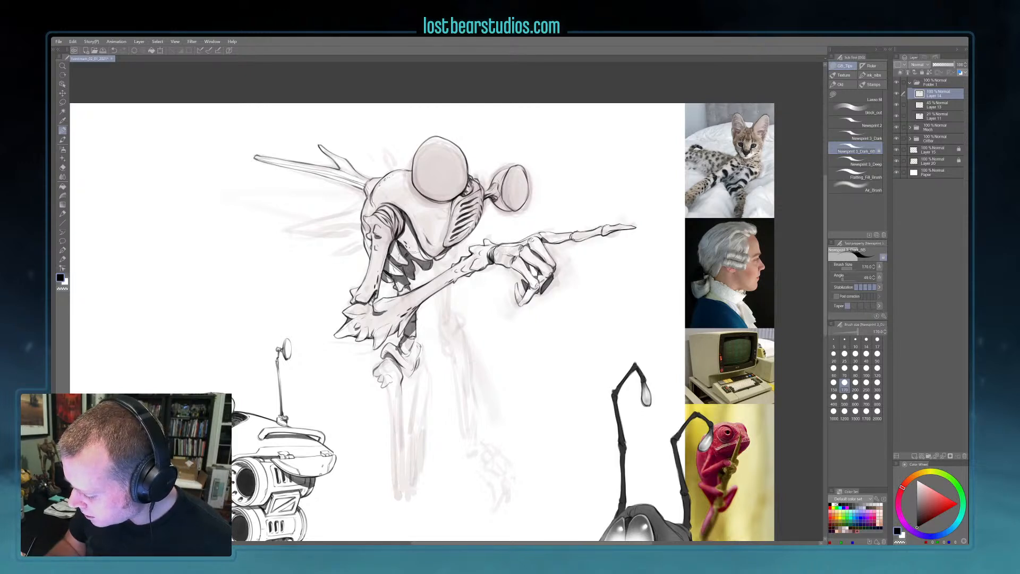
key("bracketleft")
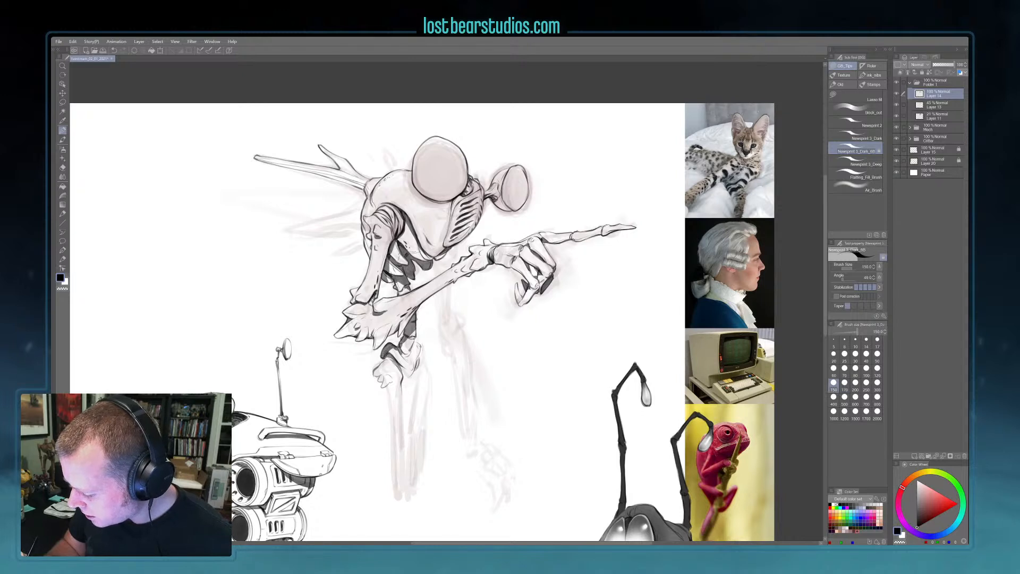
key("bracketleft")
key("bracketleft")
key("bracketleft")
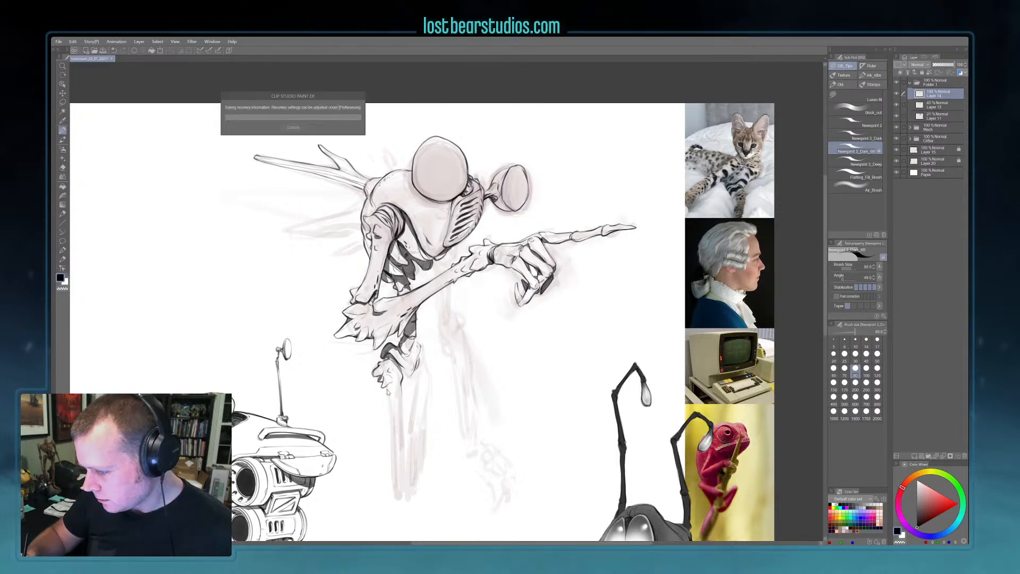
left_click(59, 42)
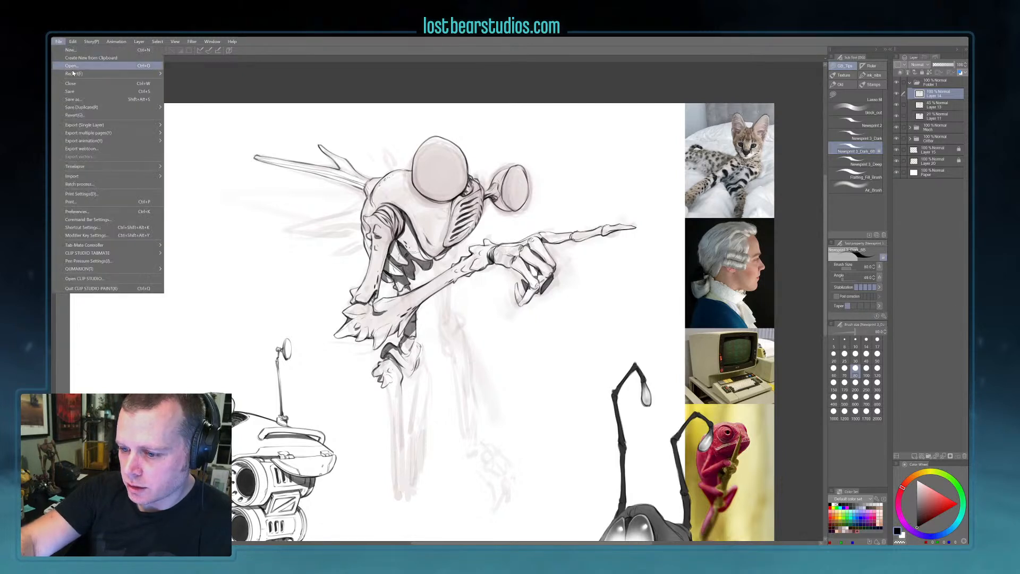
left_click(78, 94)
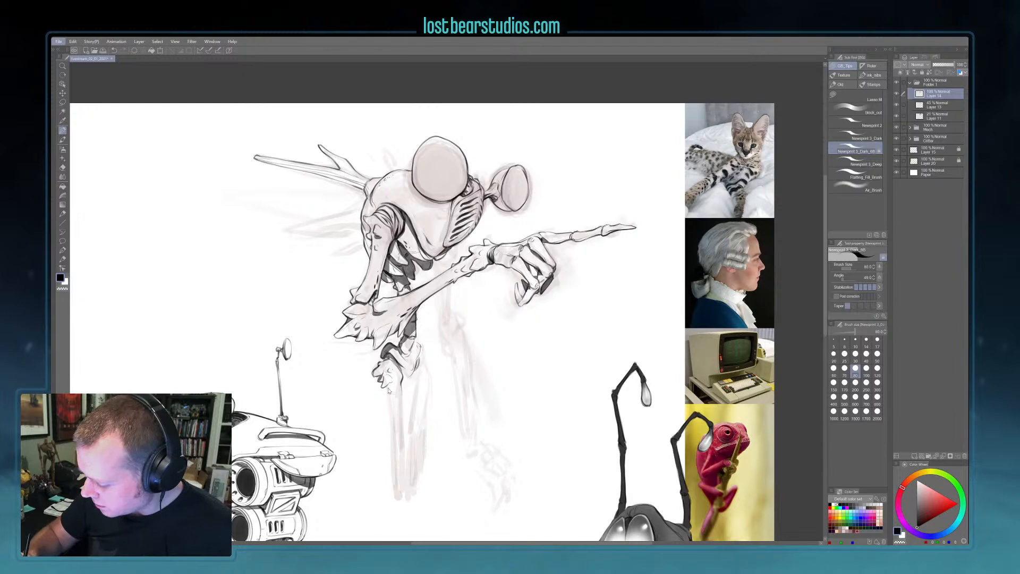
- Outline the near thigh bone below the hip joint at brush size 80 and darken the pelvis edges around it at size 120
left_click_drag(387, 388, 395, 465)
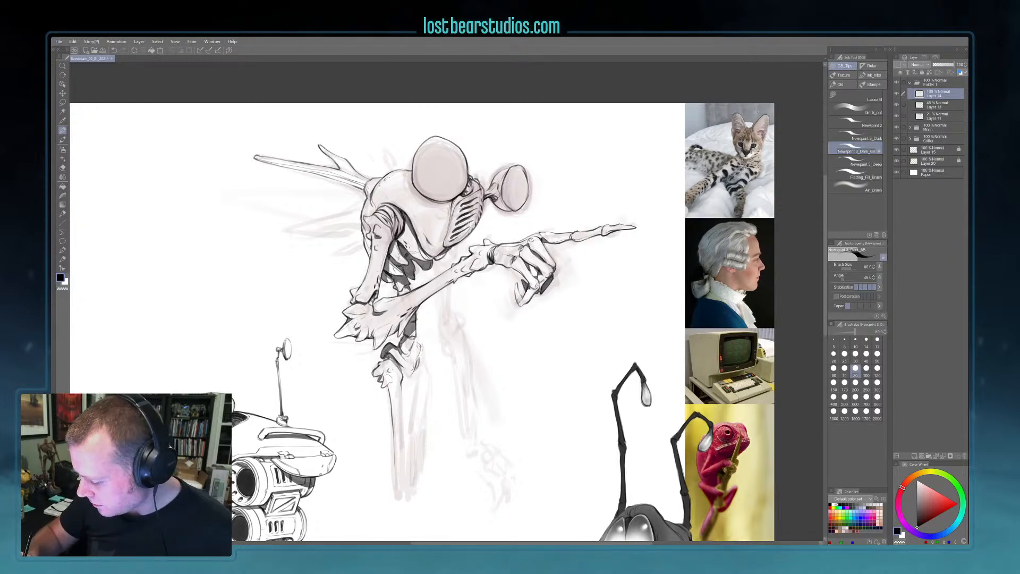
left_click_drag(401, 386, 405, 451)
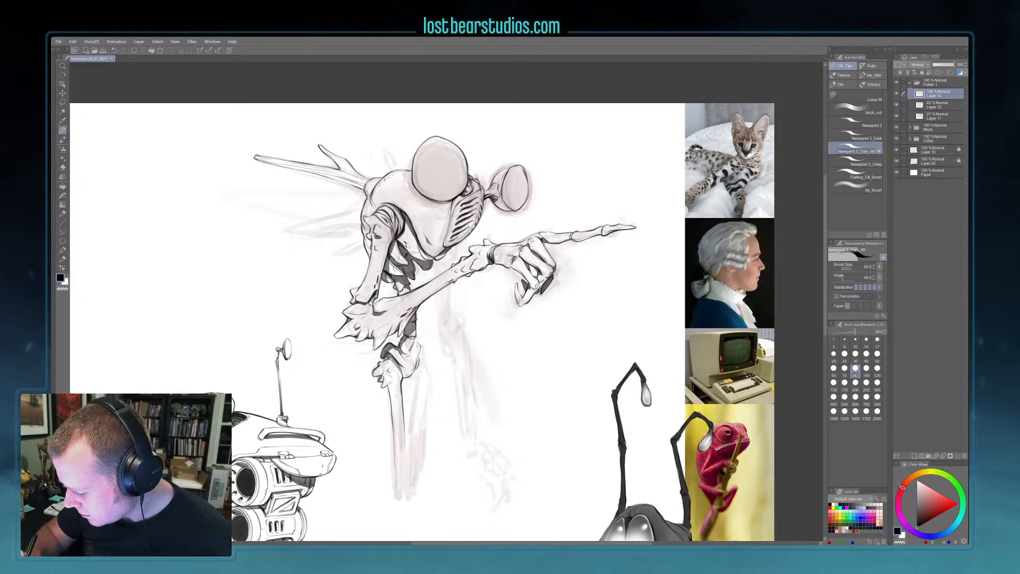
key("bracketright")
key("bracketright")
left_click_drag(403, 371, 406, 379)
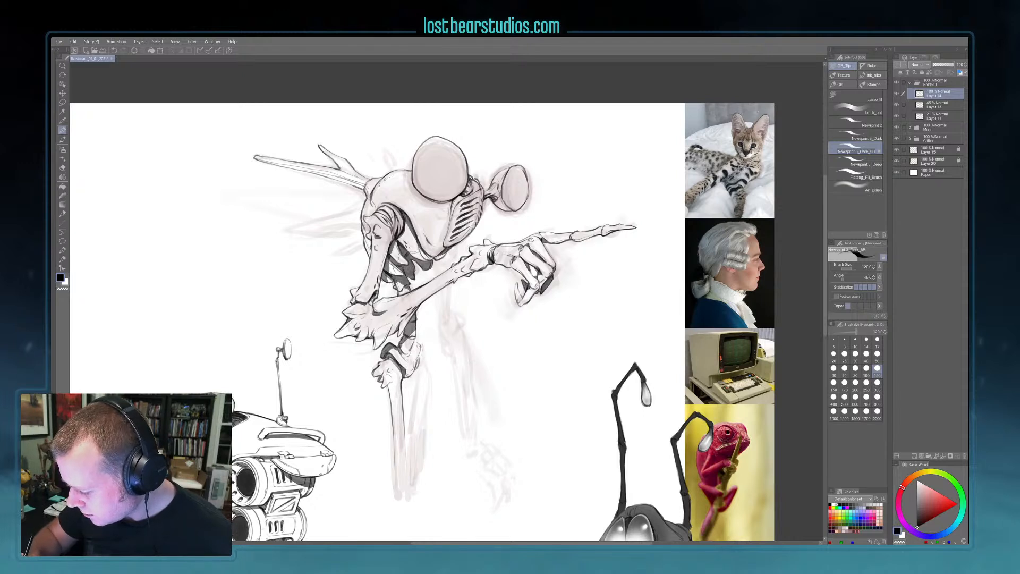
left_click_drag(415, 342, 411, 353)
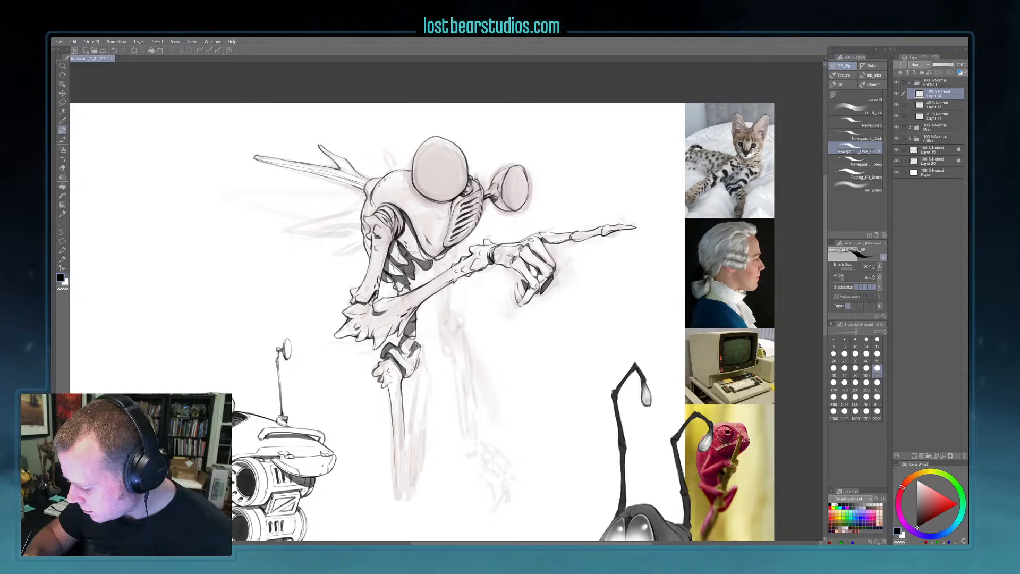
- Ink the far hip joint and the outer contour of the far thigh bone at brush size 80
key("bracketleft")
key("bracketleft")
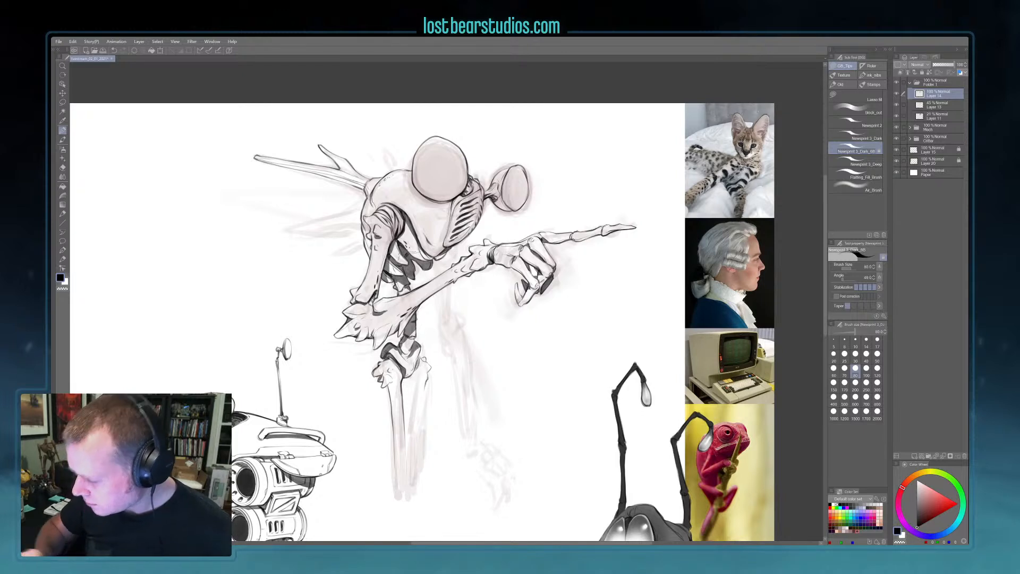
scroll(423, 317, "down", 2)
left_click_drag(411, 388, 412, 424)
left_click_drag(431, 347, 426, 375)
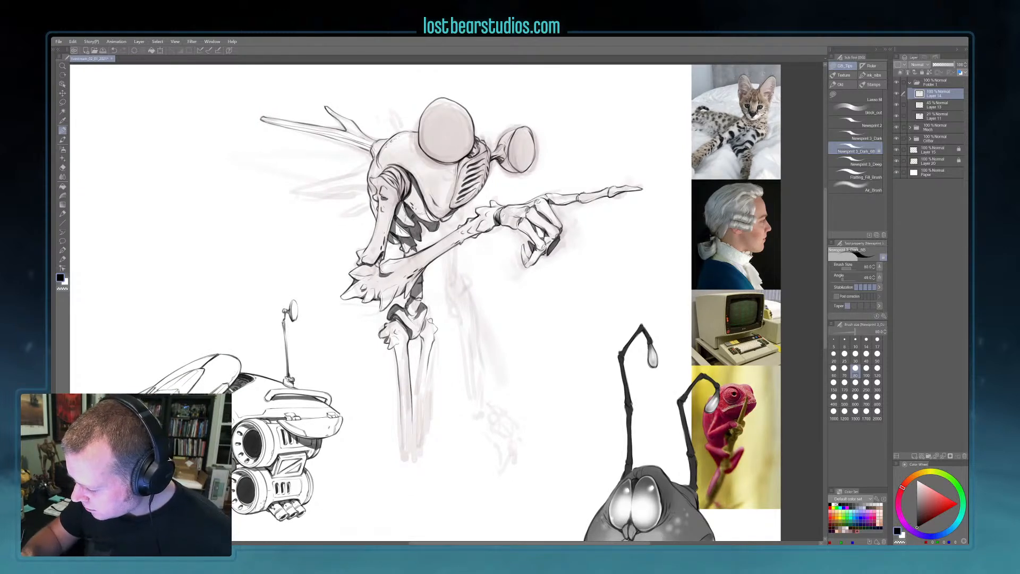
- Fill the shadow between the pelvis and the top of the far thigh at brush size 120
key("bracketright")
key("bracketright")
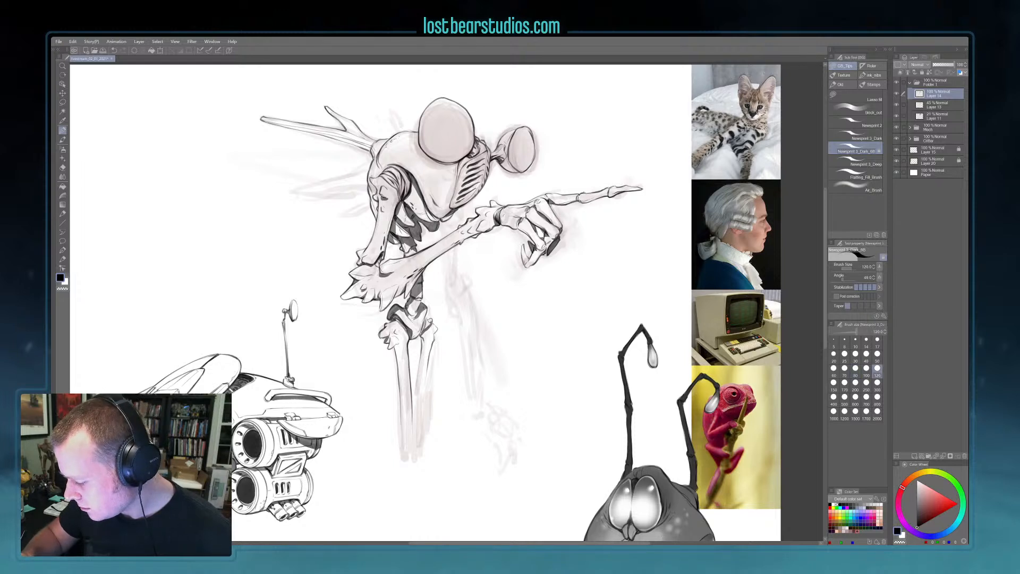
left_click_drag(427, 316, 423, 329)
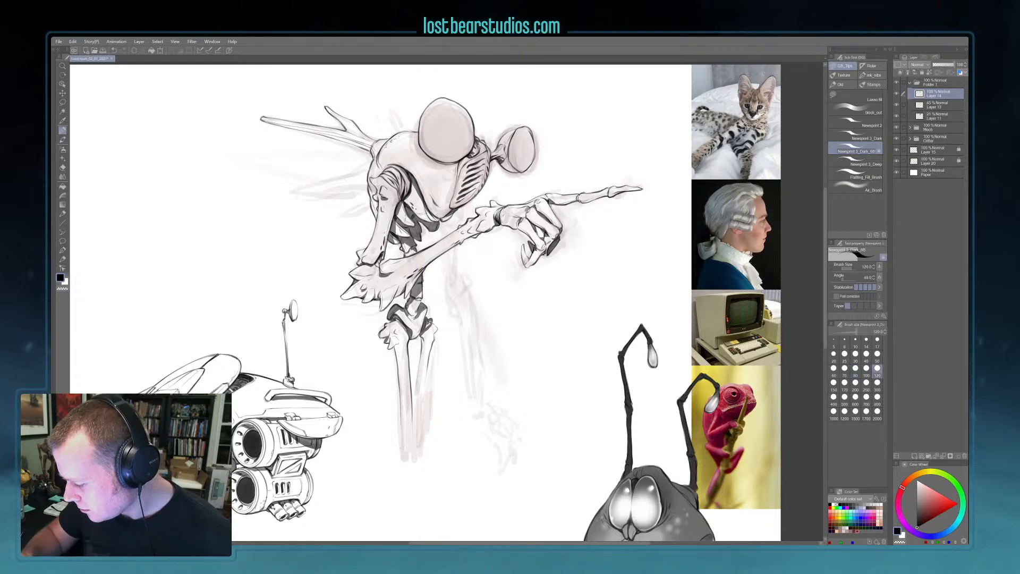
left_click_drag(426, 332, 422, 345)
left_click_drag(429, 328, 422, 352)
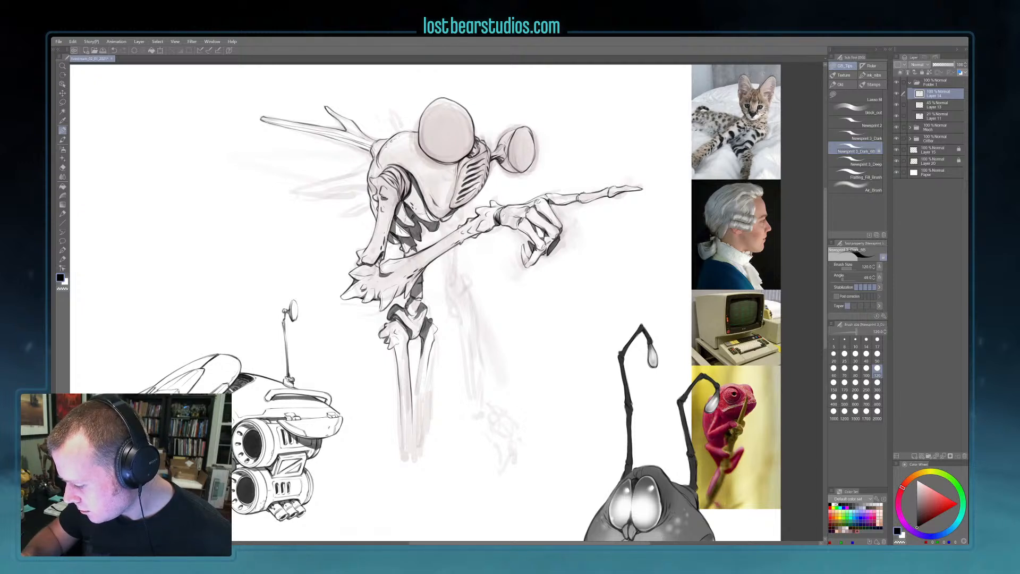
- Ink the inner contour of the far thigh bone at brush size 100
key("[")
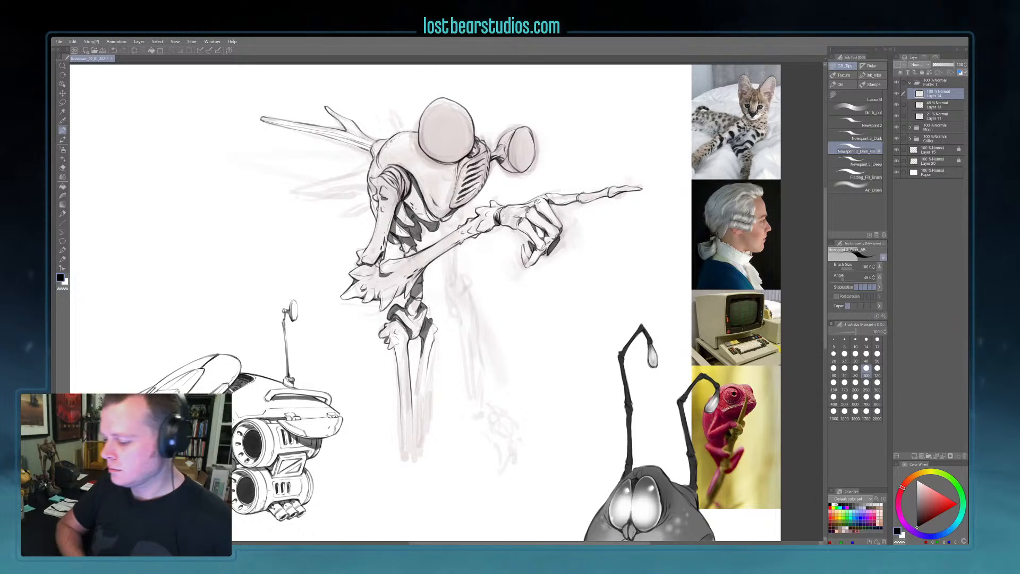
left_click_drag(419, 357, 423, 408)
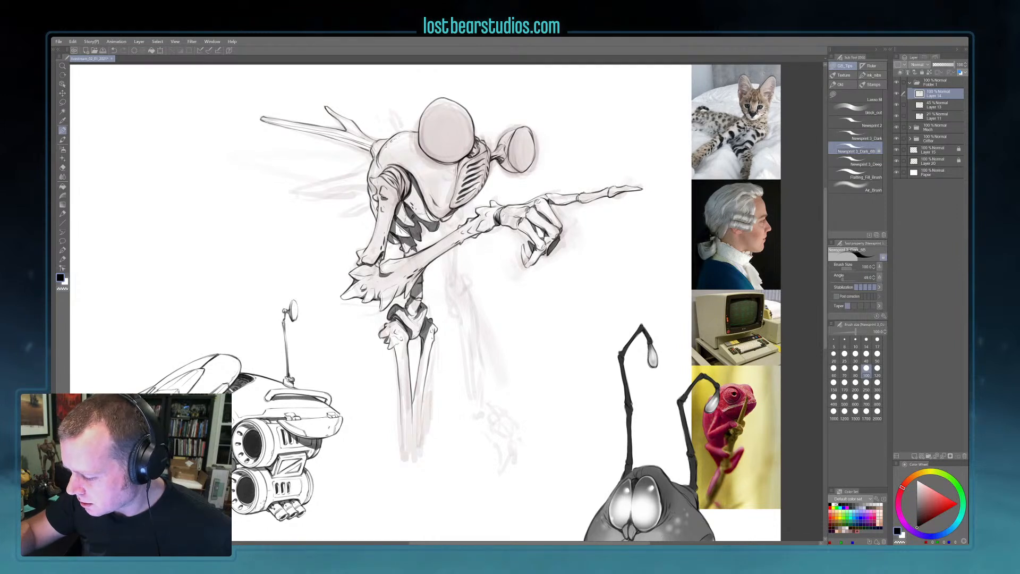
key("c")
key("c")
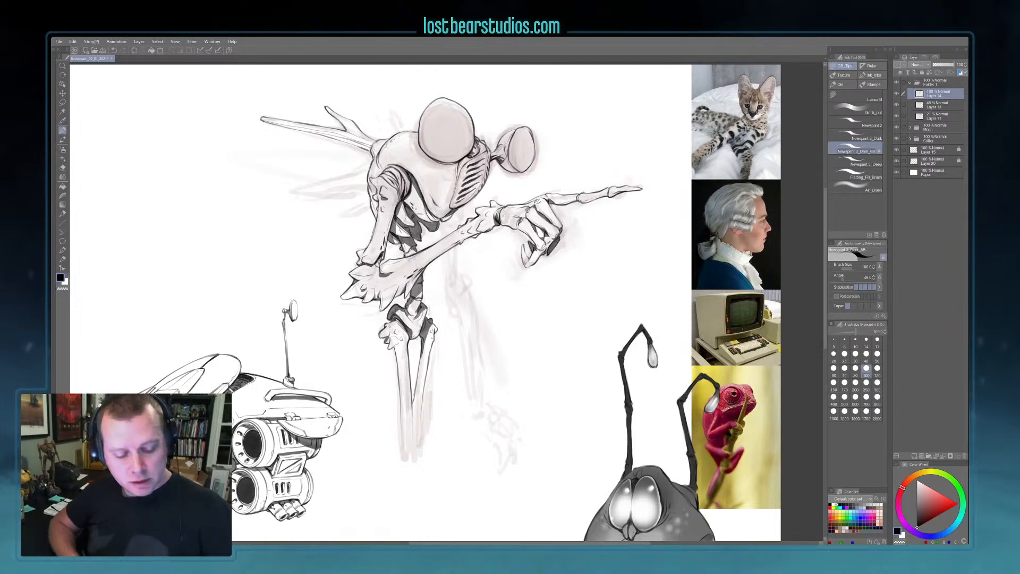
- Outline the far upper arm hanging below the chest behind the pointing forearm at brush sizes 80 to 120
key("bracketright")
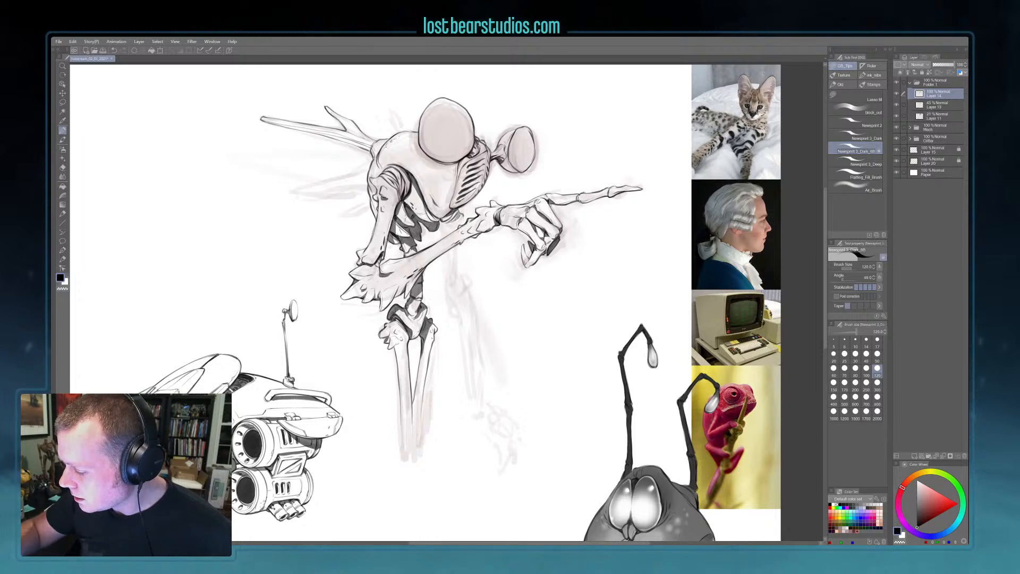
key("bracketleft")
key("bracketleft")
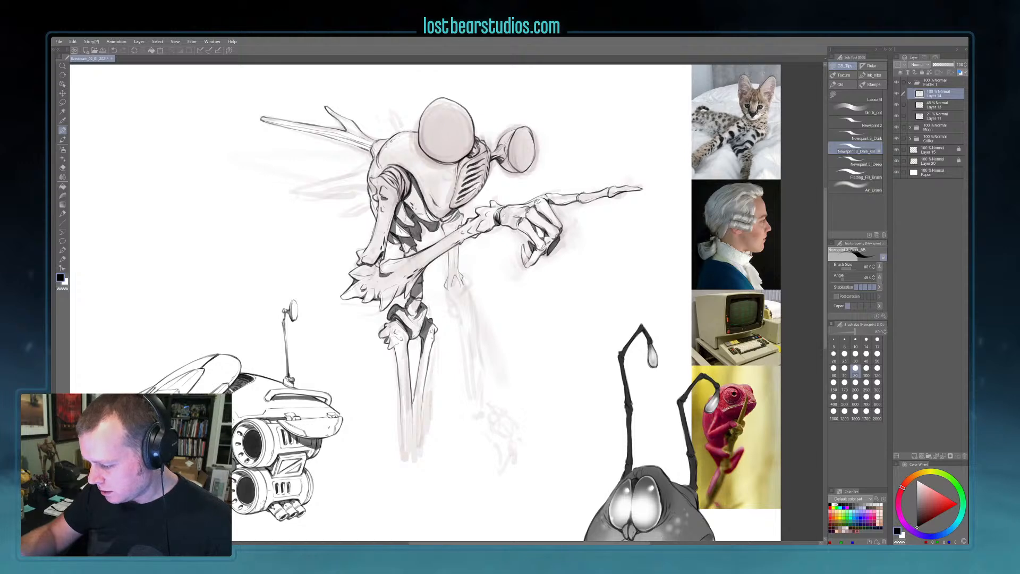
- Fill the far upper arm with dark shading at brush size 120 and its top below the ribs at size 150
key("ctrl+minus")
key("ctrl+plus")
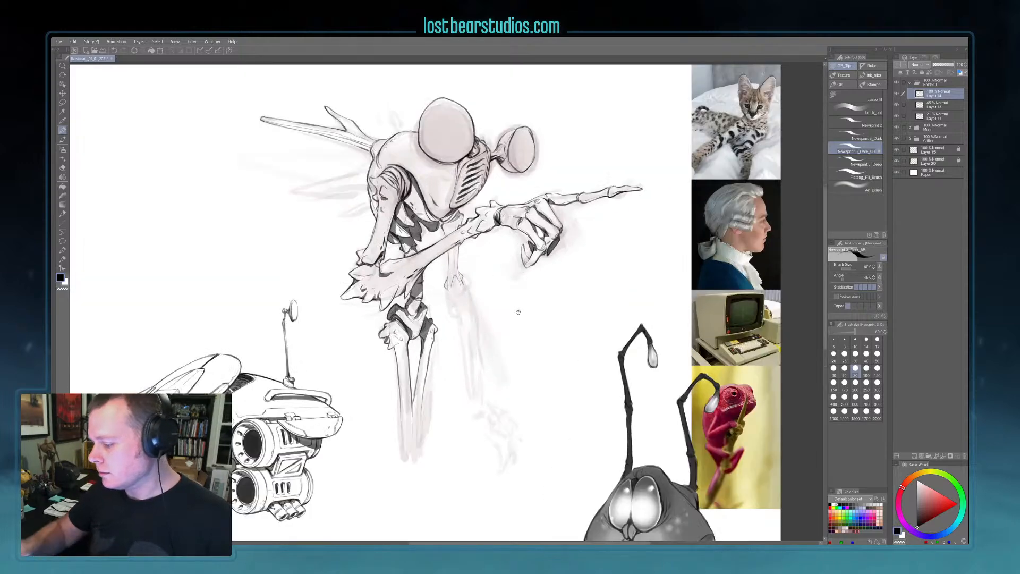
left_click_drag(518, 313, 492, 407)
key("bracketright")
key("bracketright")
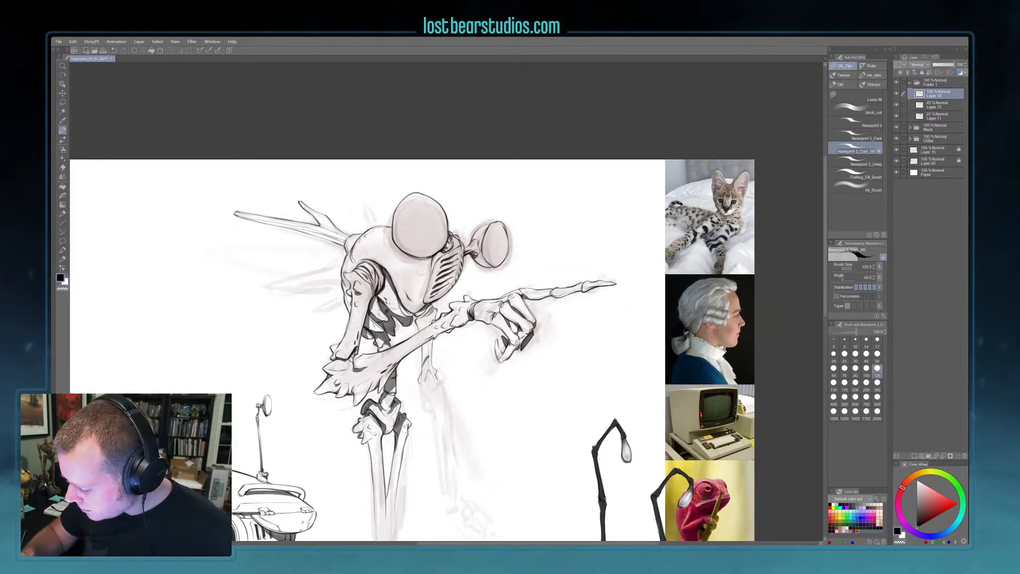
mouse_move(430, 341)
left_mouse_down()
mouse_move(423, 363)
mouse_move(428, 355)
left_mouse_up()
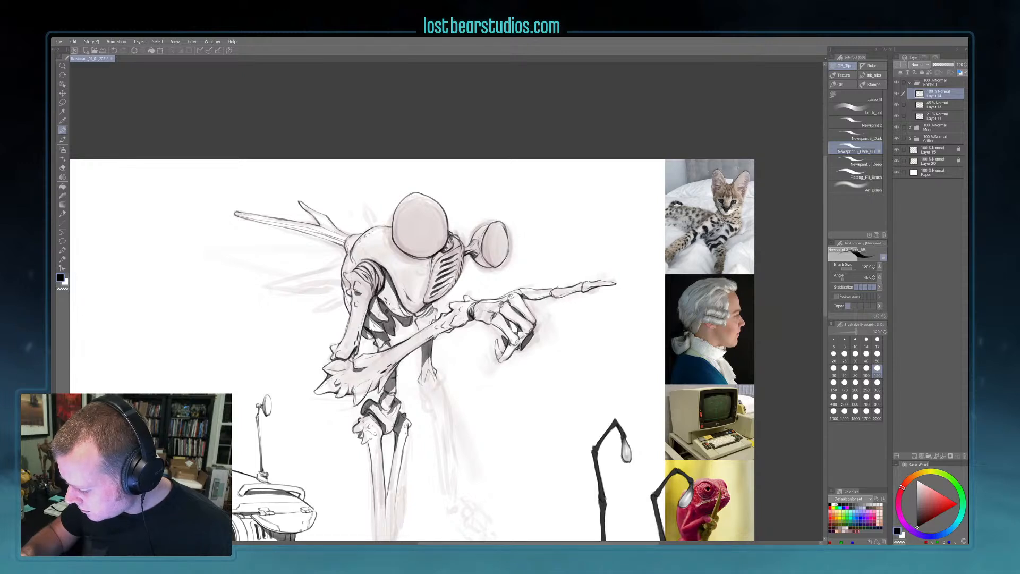
key("bracketleft")
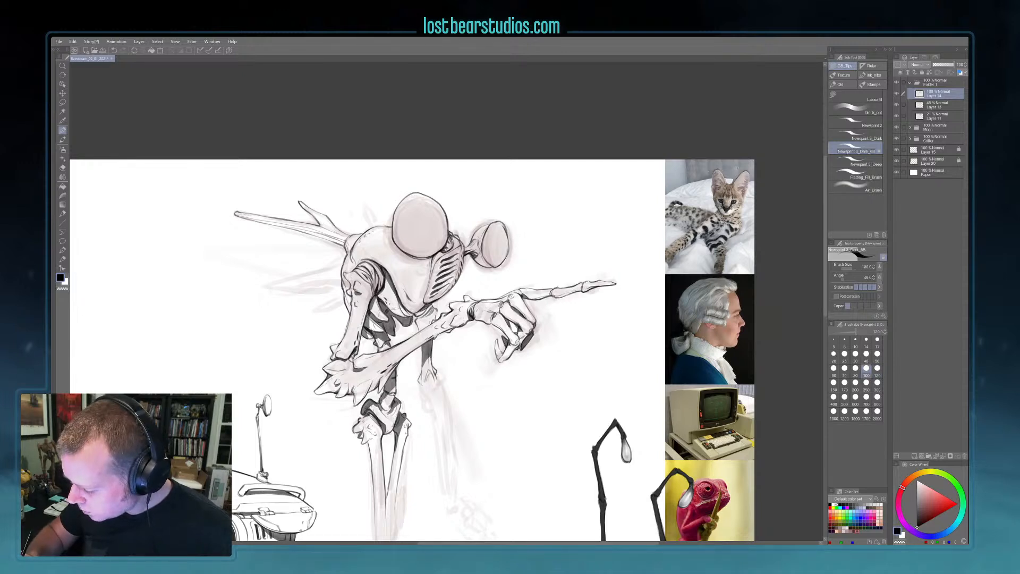
key("bracketright")
key("bracketright")
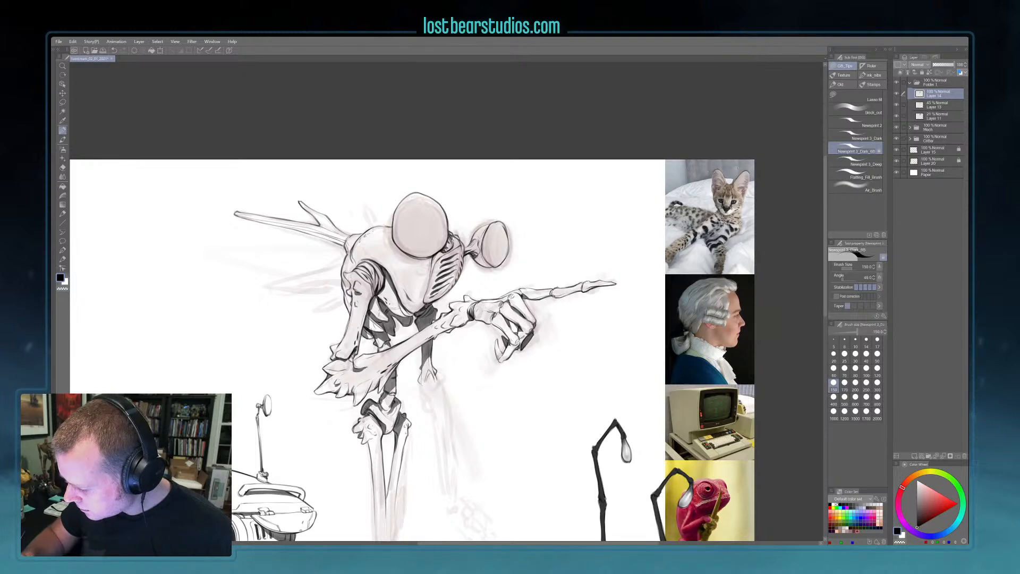
- Ink the small wing stubs behind the head and the lower wing behind the shoulder at brush size 100
key("bracketleft")
key("bracketleft")
key("bracketleft")
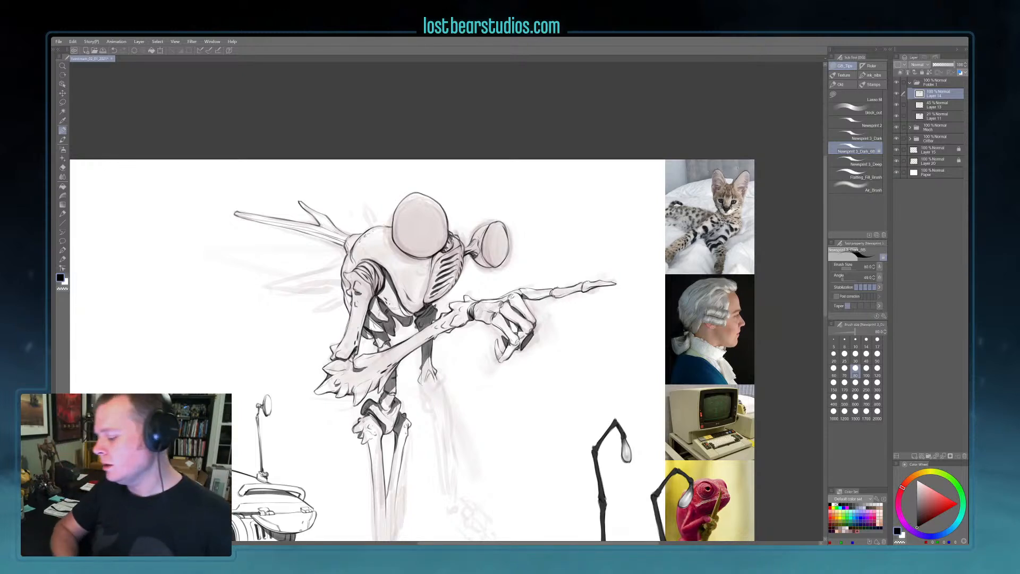
key("bracketright")
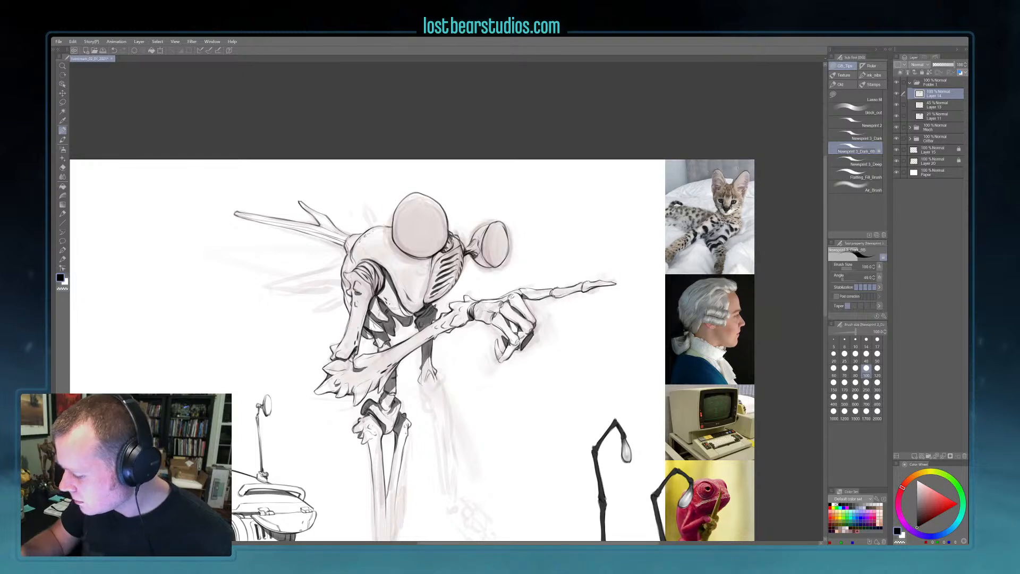
left_click_drag(545, 436, 546, 458)
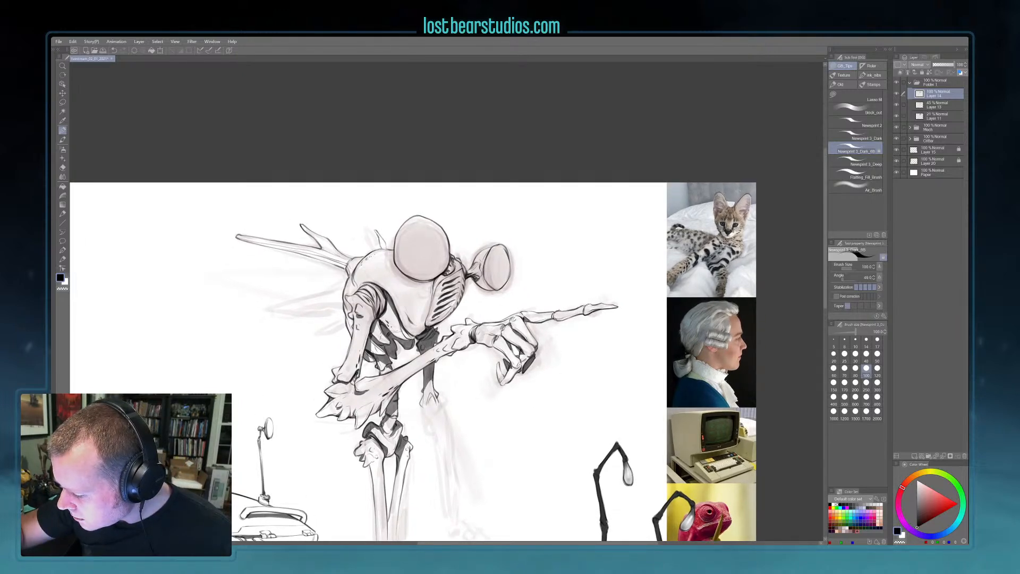
left_click_drag(368, 235, 377, 249)
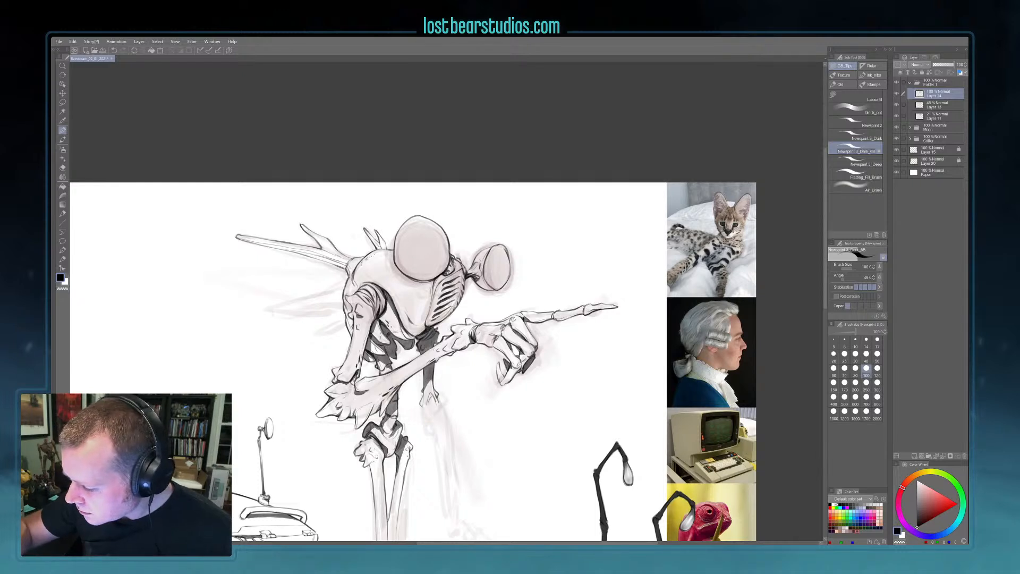
left_click_drag(446, 340, 485, 329)
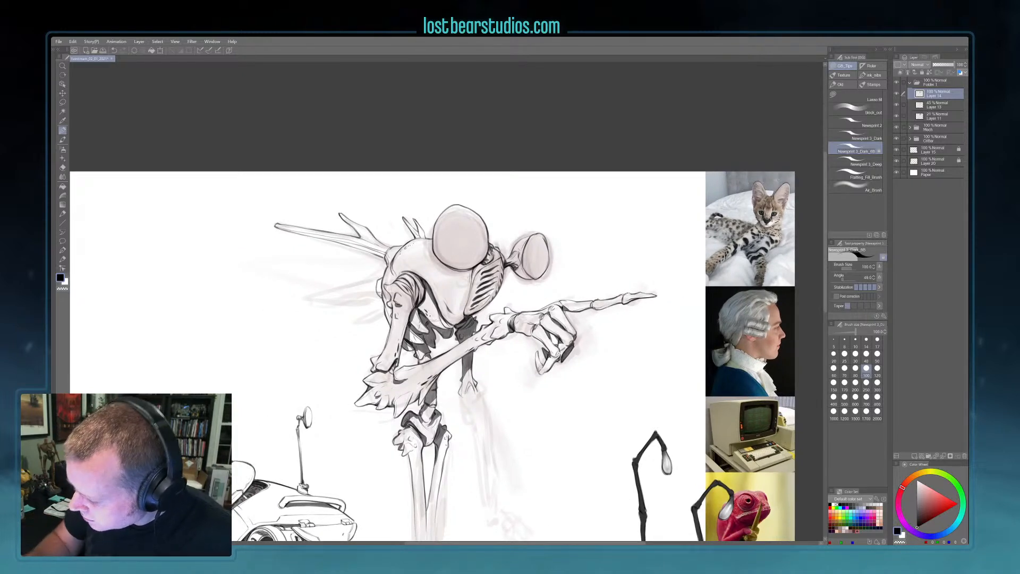
mouse_move(365, 284)
left_mouse_down()
mouse_move(306, 299)
mouse_move(344, 305)
left_mouse_up()
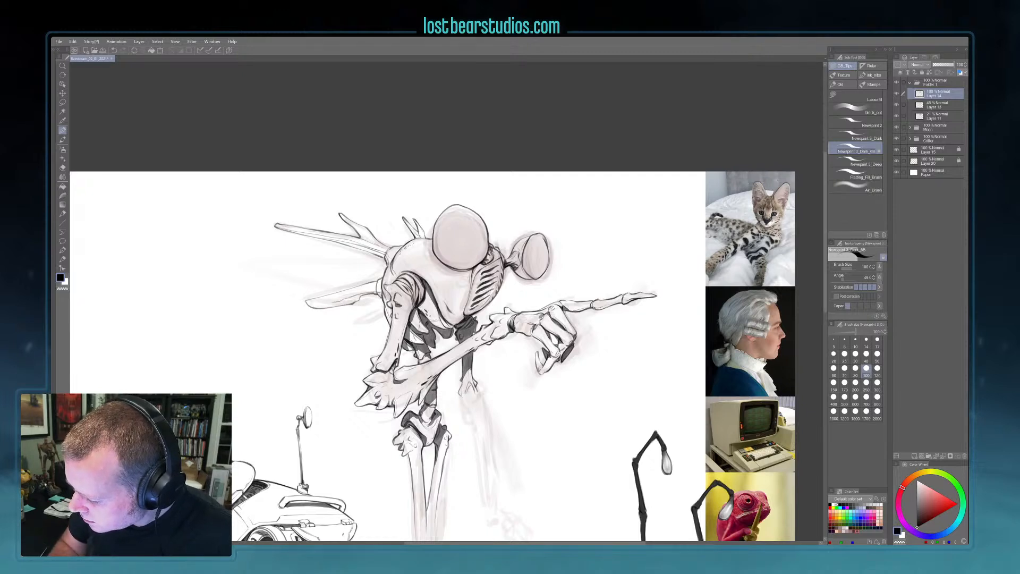
- Ink the lower wing behind the shoulder and the short wing stub beneath it at brush size 100
left_click_drag(319, 308, 382, 287)
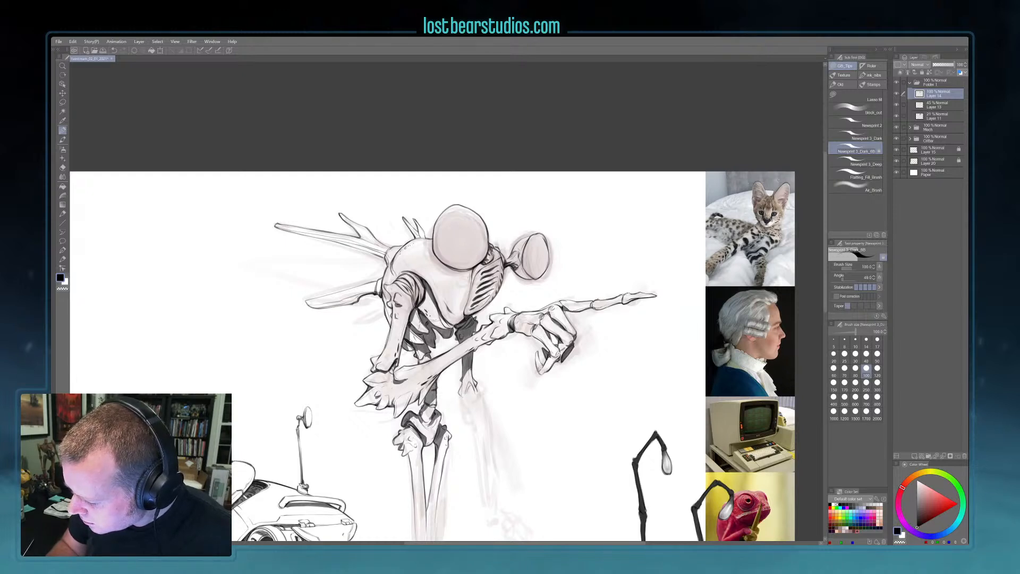
left_click_drag(361, 284, 375, 281)
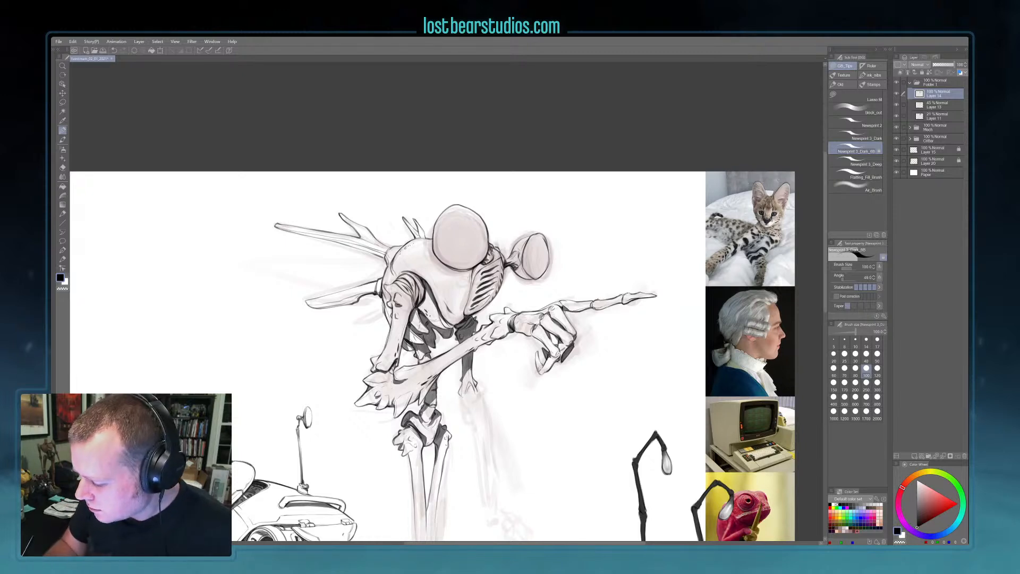
mouse_move(366, 316)
left_mouse_down()
mouse_move(381, 314)
mouse_move(382, 302)
left_mouse_up()
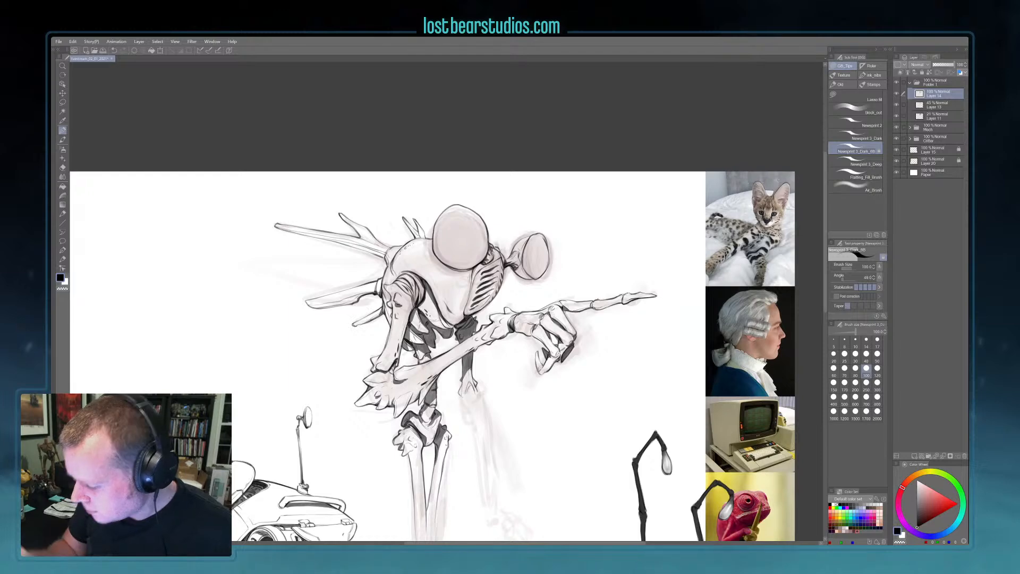
scroll(604, 314, "down", 2)
scroll(604, 316, "up", 3)
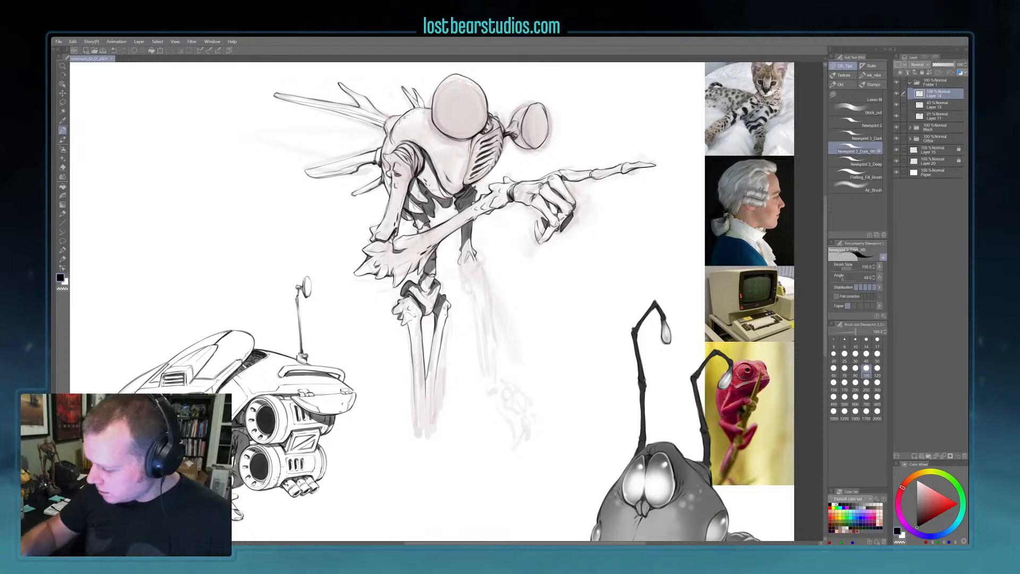
left_click_drag(439, 341, 435, 400)
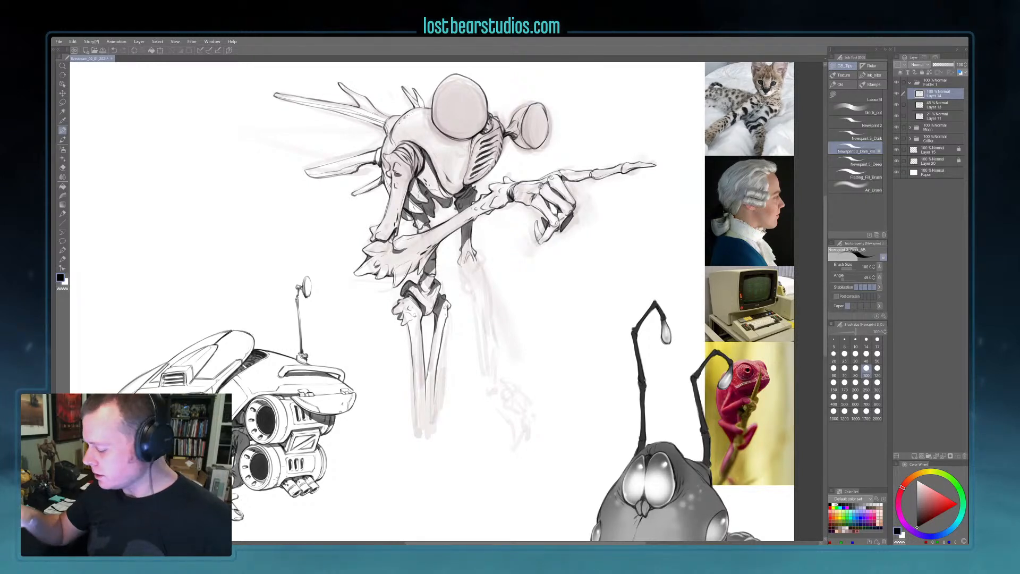
- Erase the old far forearm sketch on its sketch layer and rough in a clawed hand below the pointing hand in dark red at brush size 400
left_click(919, 107)
mouse_move(481, 284)
left_mouse_down()
mouse_move(496, 305)
mouse_move(473, 376)
mouse_move(504, 339)
mouse_move(518, 355)
mouse_move(506, 448)
mouse_move(528, 419)
mouse_move(489, 363)
left_mouse_up()
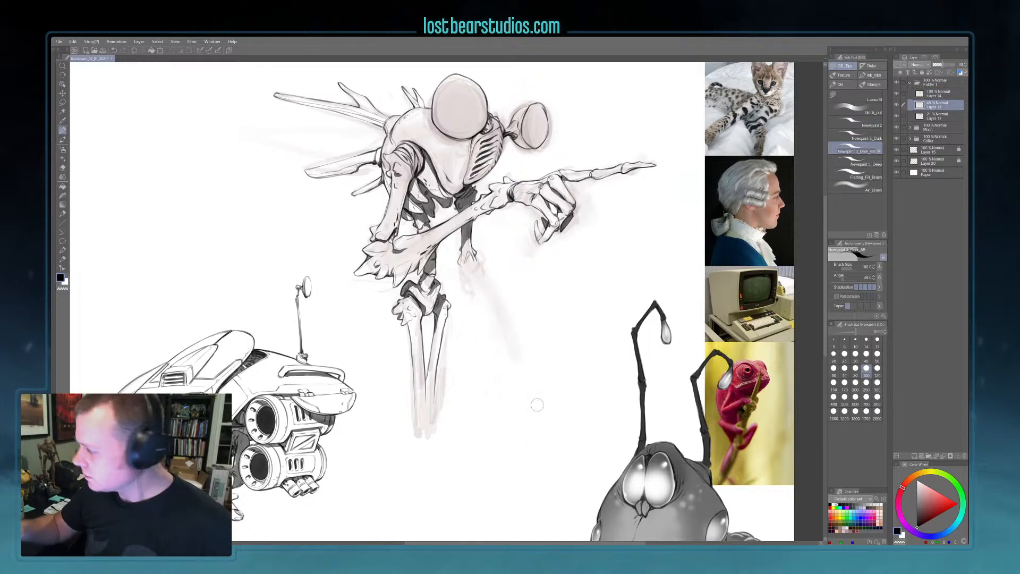
left_click(879, 126)
left_click(857, 528)
left_click(834, 397)
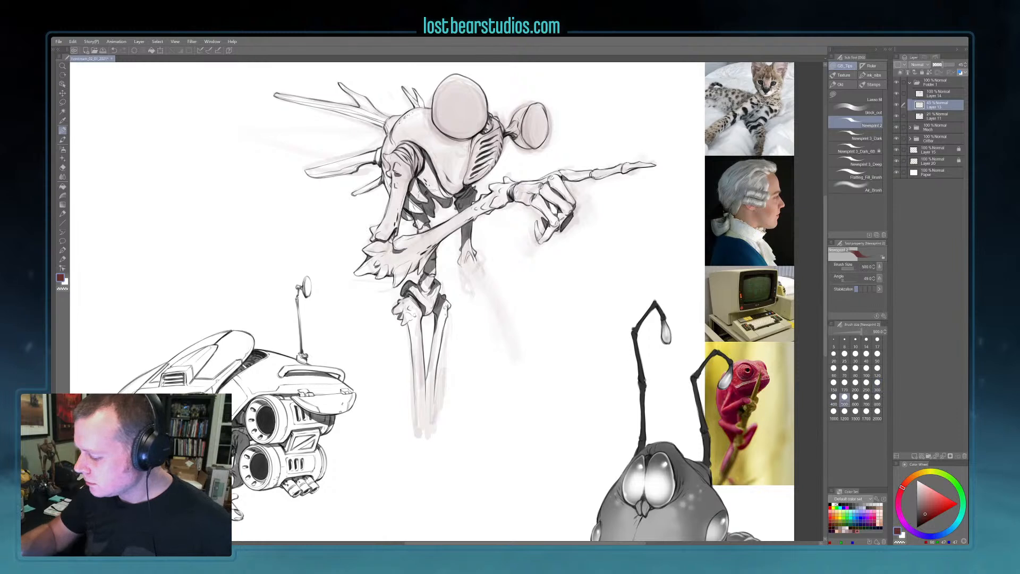
mouse_move(492, 262)
left_mouse_down()
mouse_move(505, 293)
mouse_move(515, 292)
mouse_move(503, 306)
mouse_move(519, 266)
mouse_move(520, 298)
left_mouse_up()
left_click_drag(530, 275, 536, 307)
mouse_move(526, 292)
left_mouse_down()
mouse_move(532, 320)
mouse_move(479, 310)
left_mouse_up()
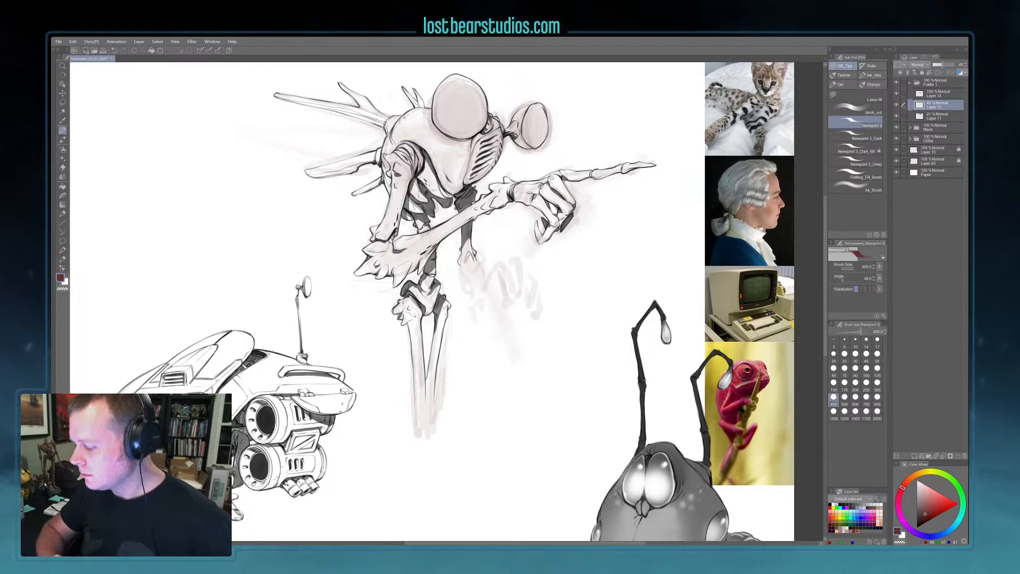
left_click_drag(486, 317, 488, 334)
mouse_move(491, 298)
left_mouse_down()
mouse_move(484, 305)
mouse_move(489, 295)
mouse_move(518, 314)
left_mouse_up()
left_click_drag(513, 306, 516, 315)
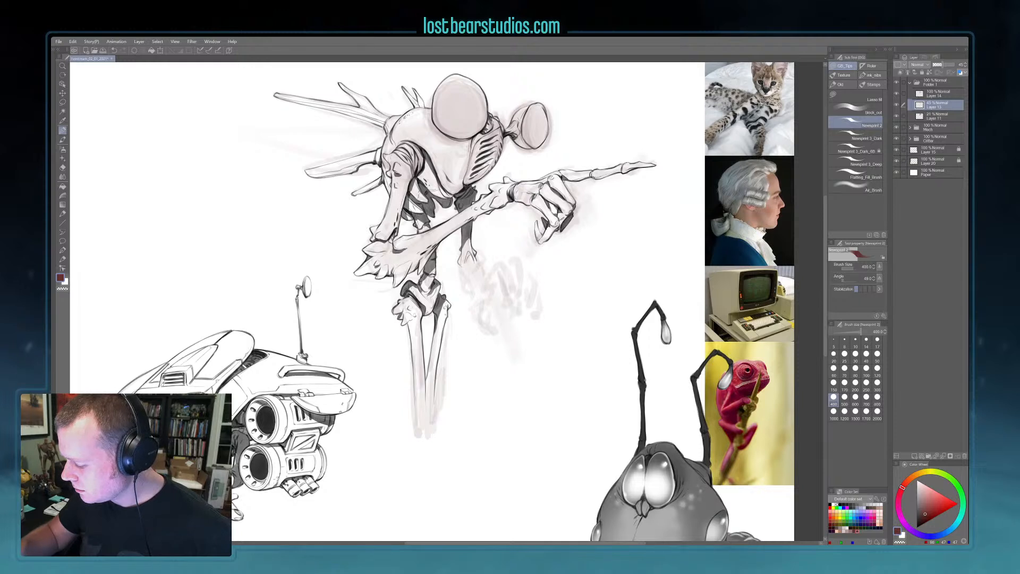
- Ink the knuckles and middle fingers of the far hand in black on the line art layer at brush size 100
left_click(926, 94)
left_click(879, 159)
left_click(877, 151)
left_click(916, 528)
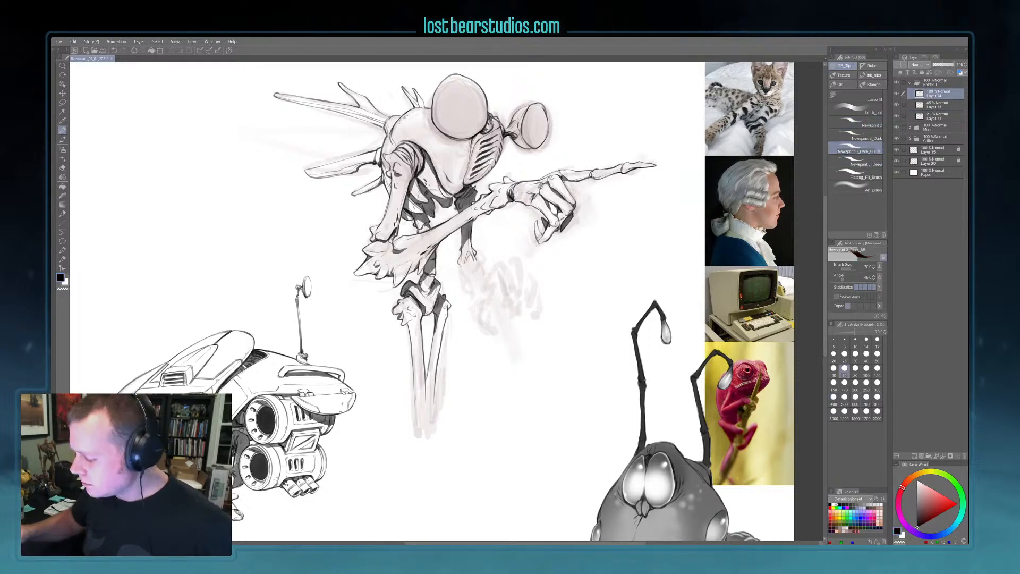
left_click(866, 368)
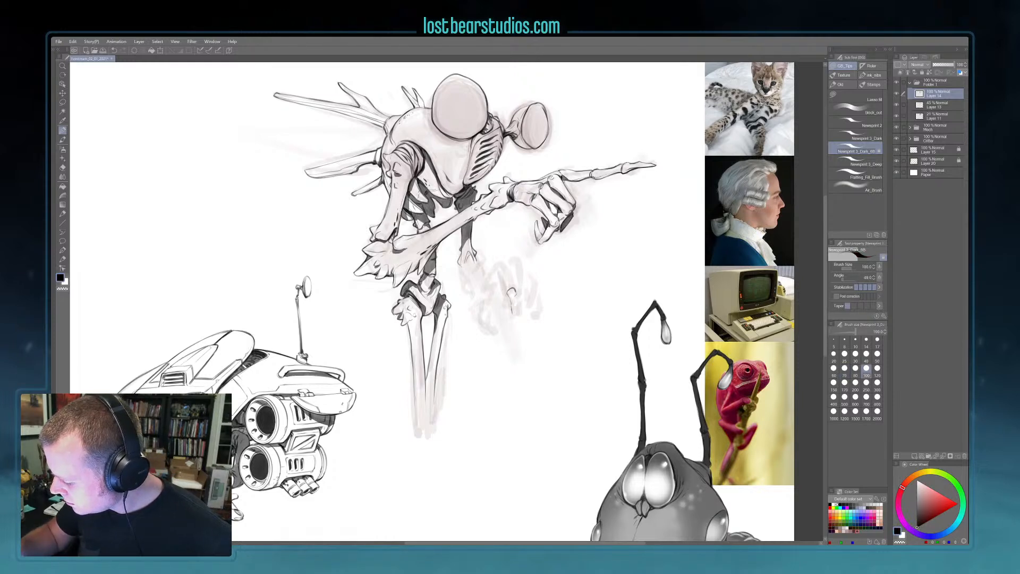
left_click_drag(511, 291, 514, 314)
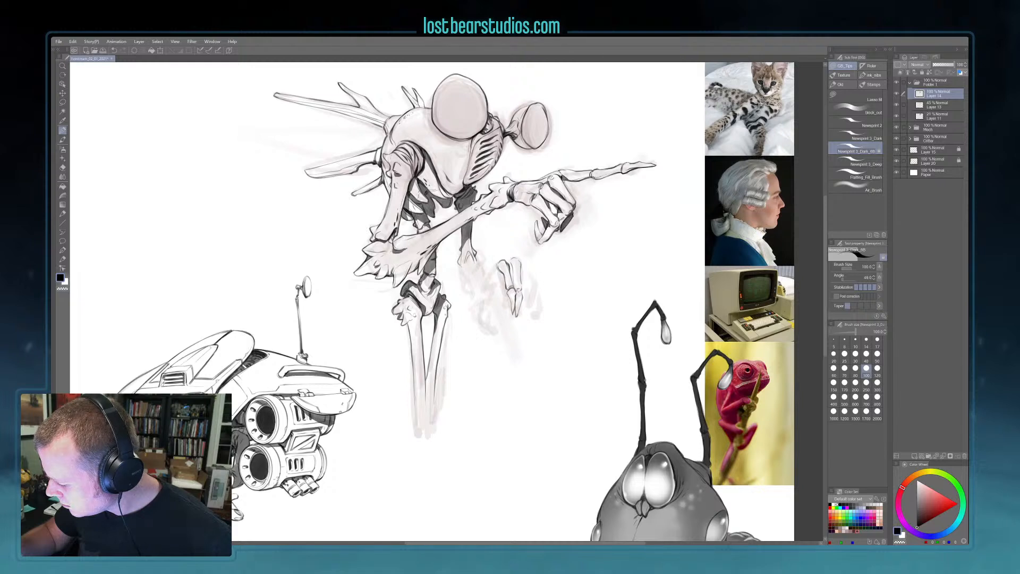
left_click_drag(518, 291, 515, 306)
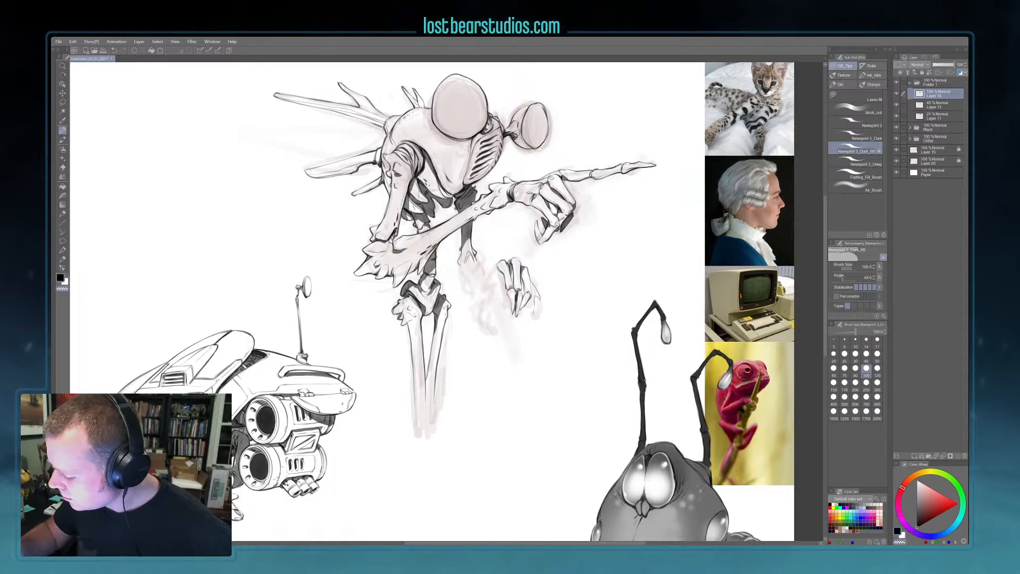
- Ink the far hand's remaining finger details and curved thumb claw at brush sizes 70 to 80
key("bracketleft")
key("bracketleft")
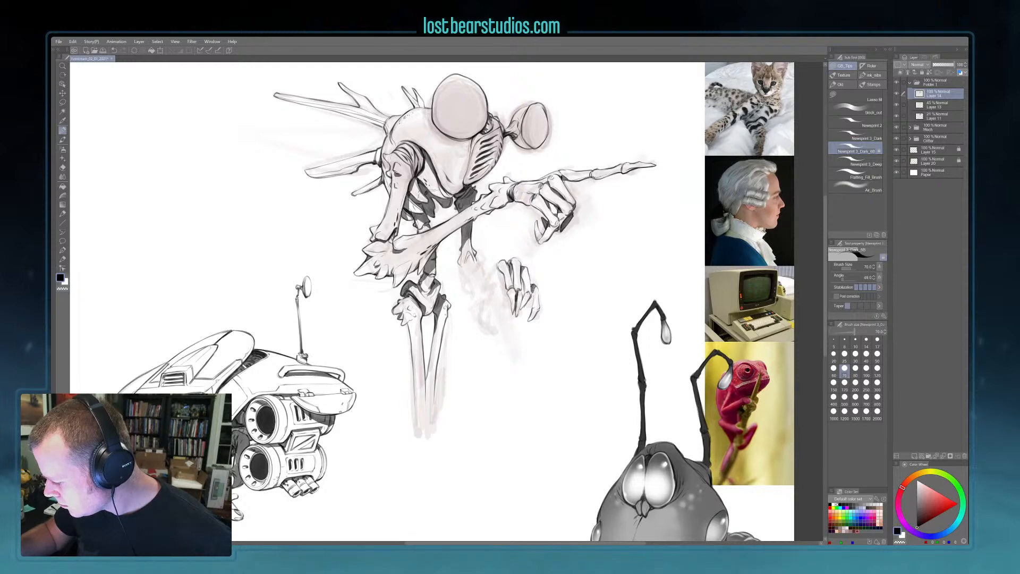
key("]")
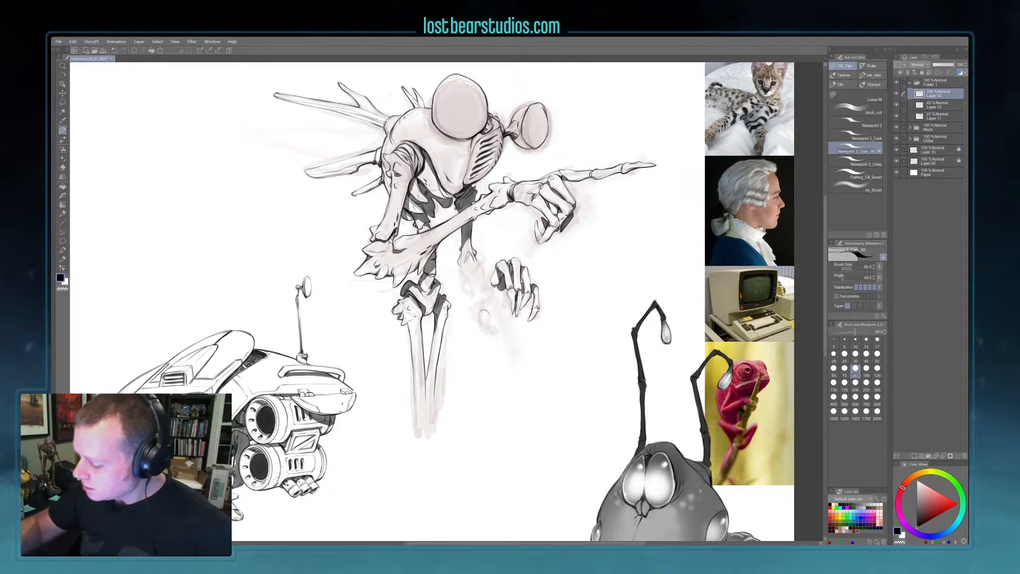
left_click_drag(481, 312, 491, 331)
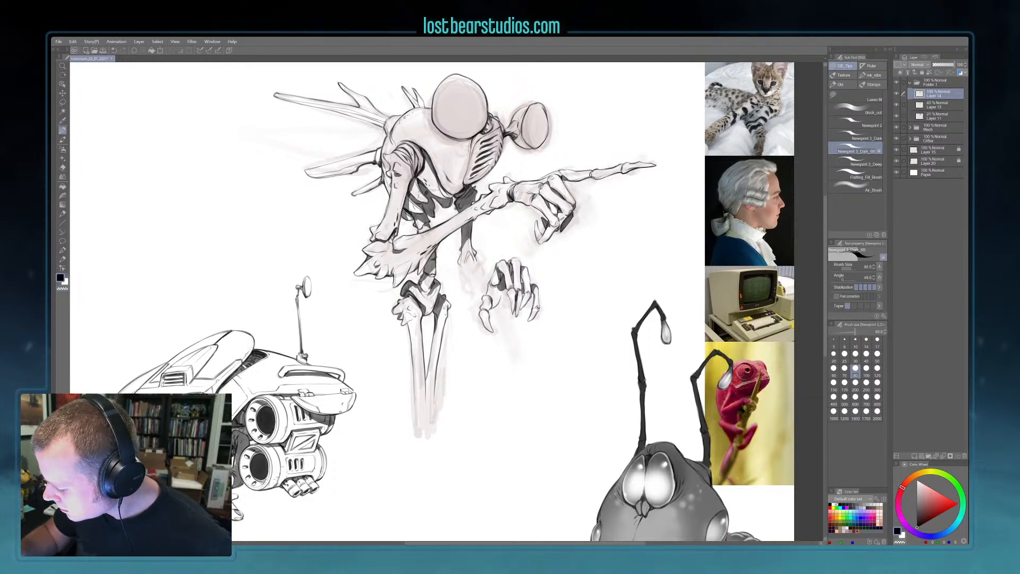
- Shade the far hand's palm and ink the spiked wrist linking it to the far arm at brush size 120
key("bracketright")
key("bracketright")
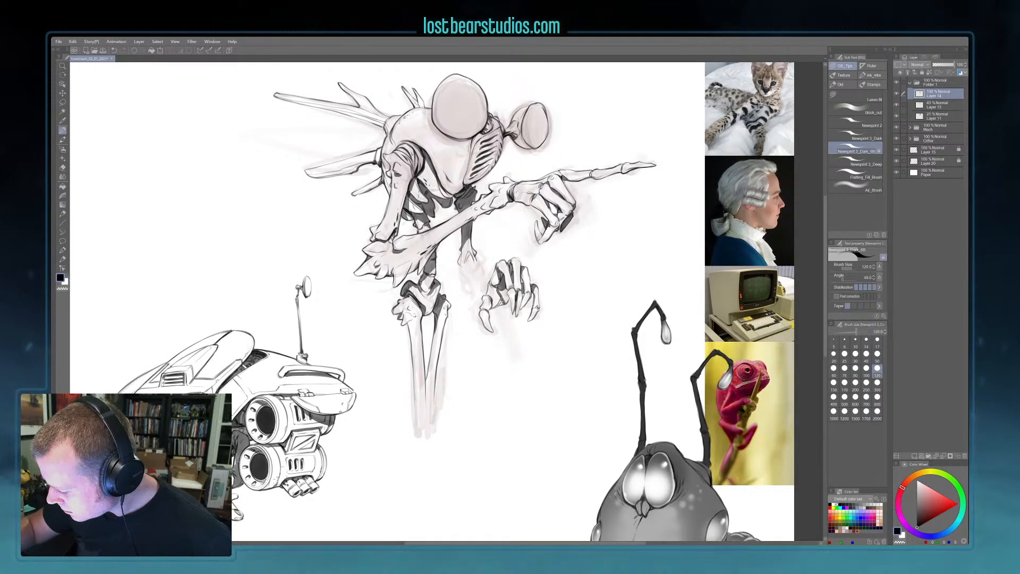
left_click_drag(504, 294, 506, 304)
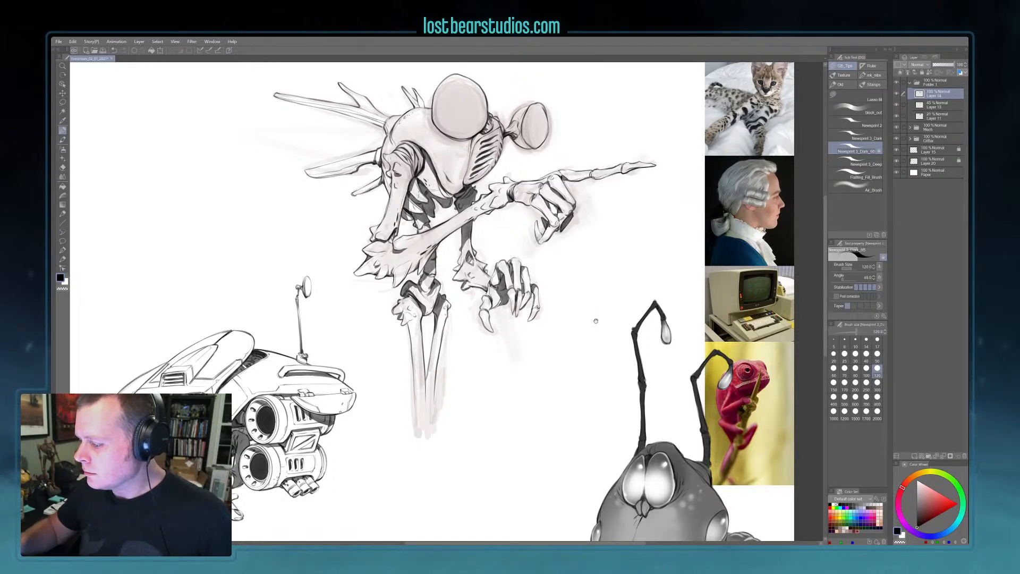
- Hide the two rough sketch layers beneath the creature's line art
left_click_drag(594, 308, 596, 327)
left_click(943, 107)
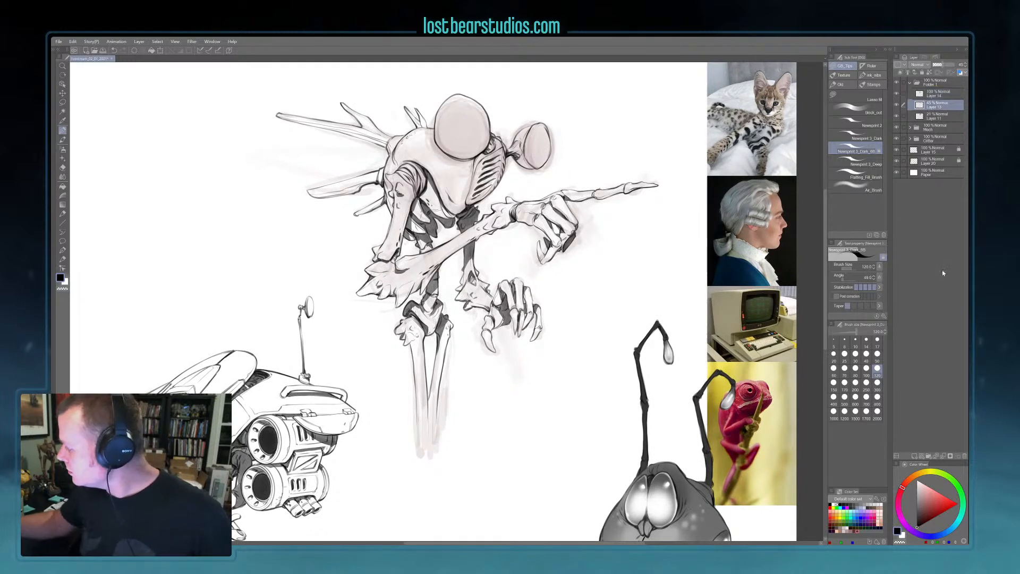
left_click(896, 104)
left_click(896, 116)
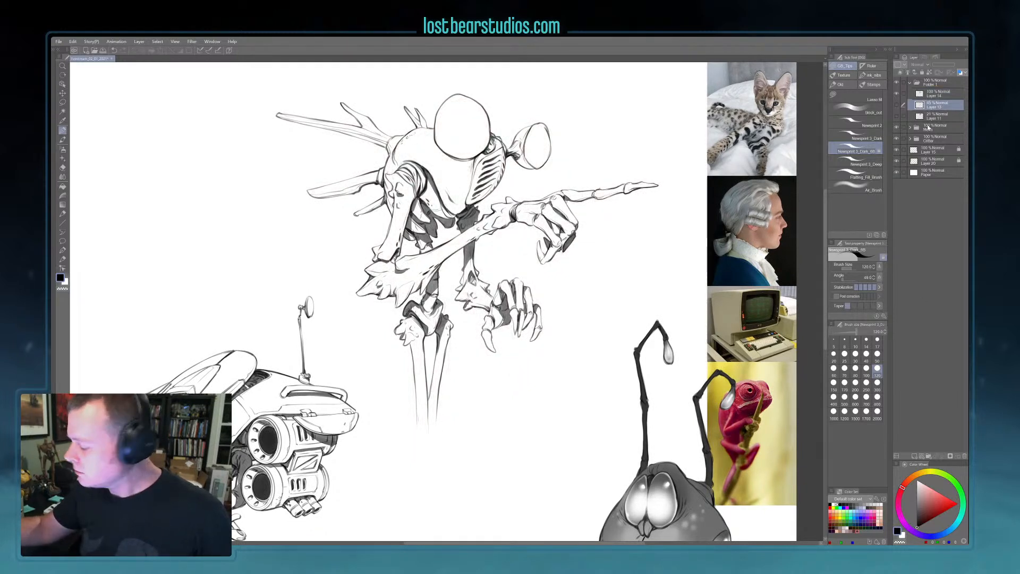
- Fill the legs and hip joints with dark grey on a new layer below the inks, using the Flatting_Fill_Brush at size 150
left_click(918, 504)
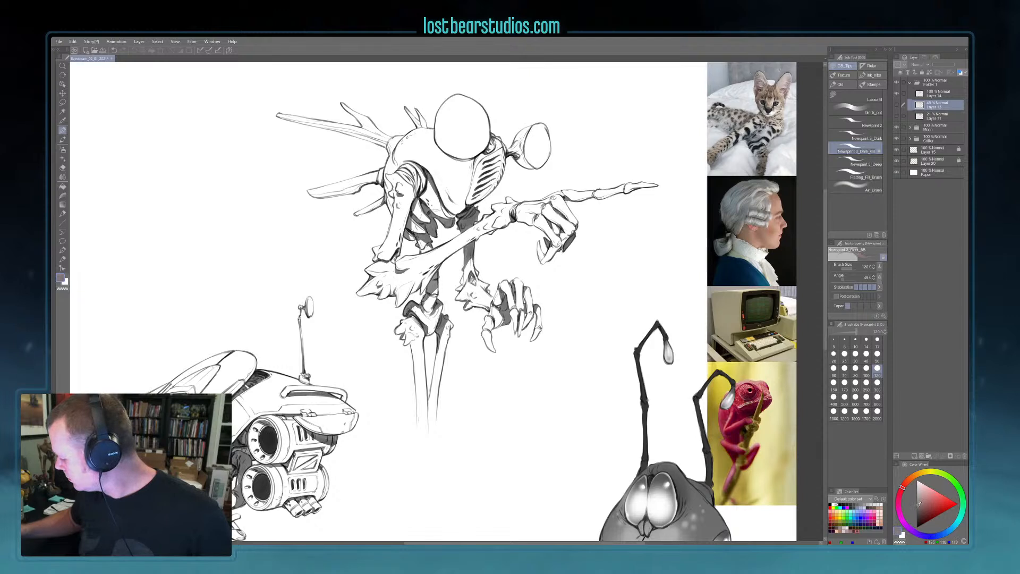
left_click(858, 173)
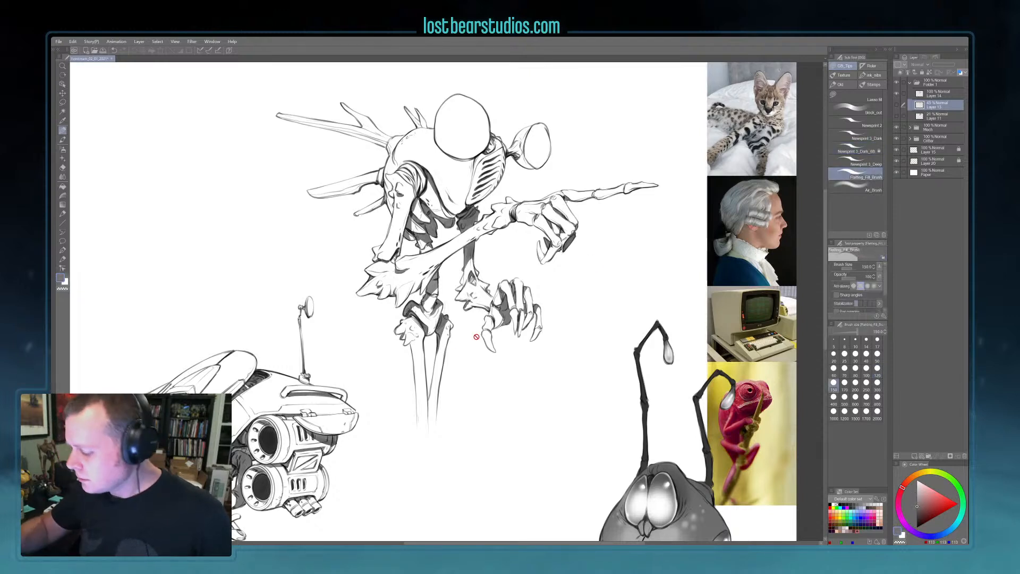
left_click(913, 456)
mouse_move(419, 420)
left_mouse_down()
mouse_move(410, 334)
mouse_move(424, 417)
mouse_move(417, 325)
mouse_move(445, 314)
mouse_move(429, 417)
mouse_move(449, 329)
mouse_move(409, 340)
left_mouse_up()
mouse_move(412, 332)
left_mouse_down()
mouse_move(408, 343)
mouse_move(402, 327)
mouse_move(396, 334)
mouse_move(414, 317)
mouse_move(403, 332)
left_mouse_up()
left_click_drag(412, 324, 407, 331)
key("x")
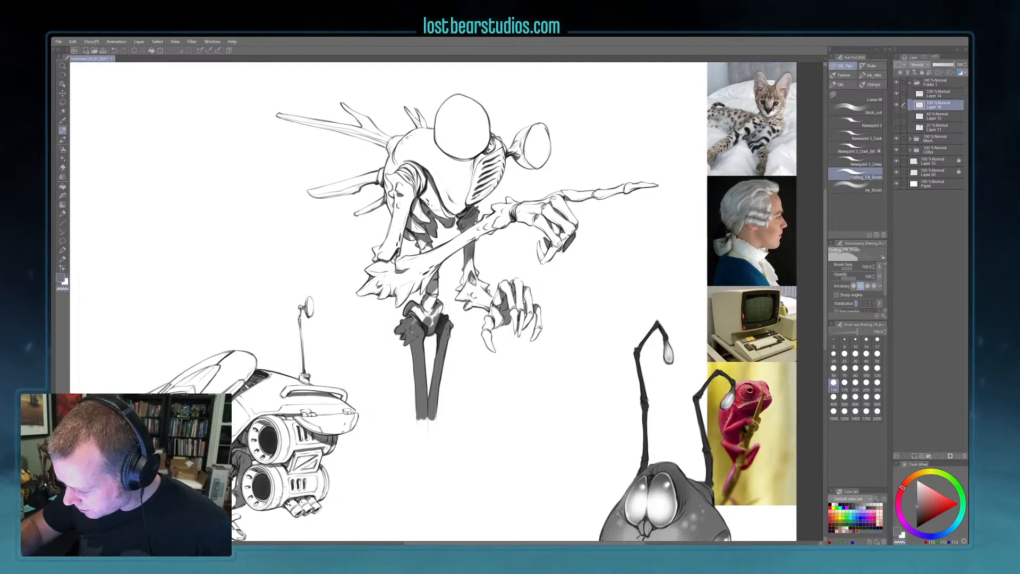
- Fill the pelvis, far arm, spiked wrist and thumb with the same dark grey at brush size 150
mouse_move(418, 322)
left_mouse_down()
mouse_move(403, 305)
mouse_move(419, 306)
mouse_move(428, 267)
mouse_move(430, 309)
mouse_move(460, 299)
mouse_move(468, 232)
mouse_move(471, 261)
left_mouse_up()
key("c")
left_click_drag(475, 243, 468, 286)
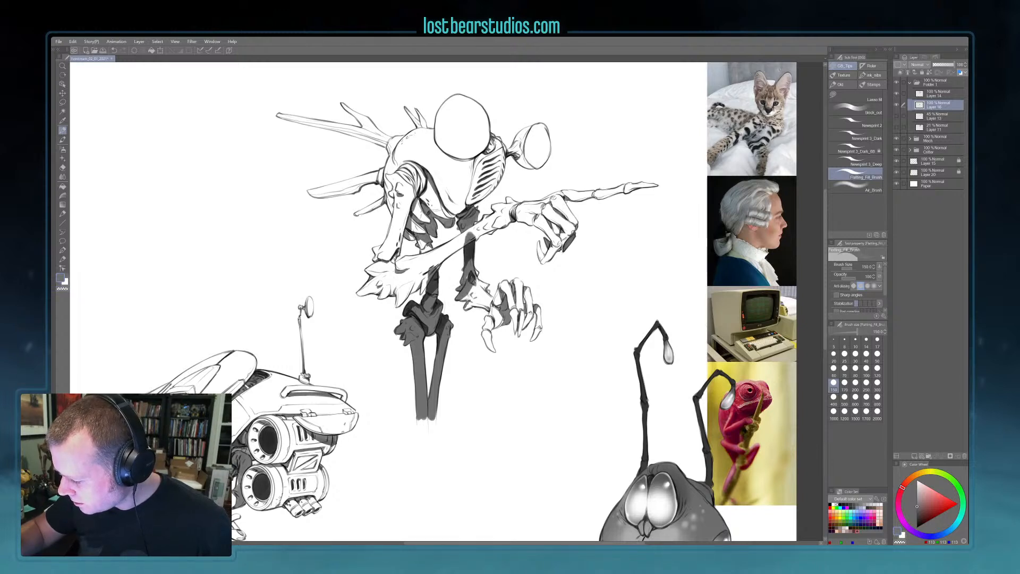
mouse_move(464, 294)
left_mouse_down()
mouse_move(499, 313)
mouse_move(477, 290)
mouse_move(499, 283)
mouse_move(484, 278)
mouse_move(494, 320)
mouse_move(485, 340)
left_mouse_up()
mouse_move(495, 300)
left_mouse_down()
mouse_move(501, 290)
mouse_move(491, 346)
mouse_move(489, 335)
left_mouse_up()
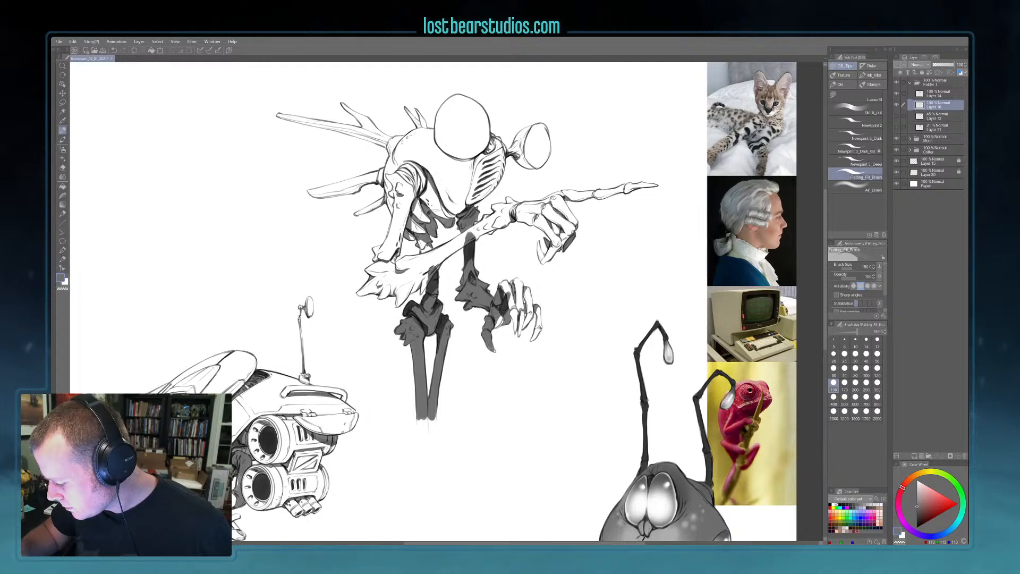
- Fill the fingers and claws of the far hand with dark grey at brush size 150
mouse_move(496, 326)
left_mouse_down()
mouse_move(510, 312)
mouse_move(505, 282)
mouse_move(520, 291)
mouse_move(513, 311)
mouse_move(531, 290)
mouse_move(520, 336)
mouse_move(523, 313)
left_mouse_up()
left_click_drag(532, 315, 524, 329)
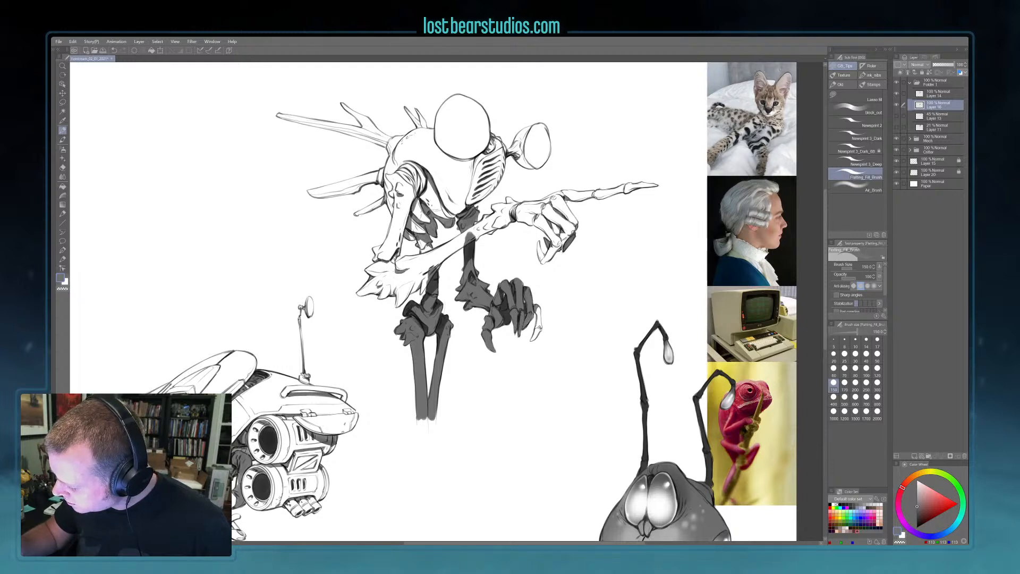
key("c")
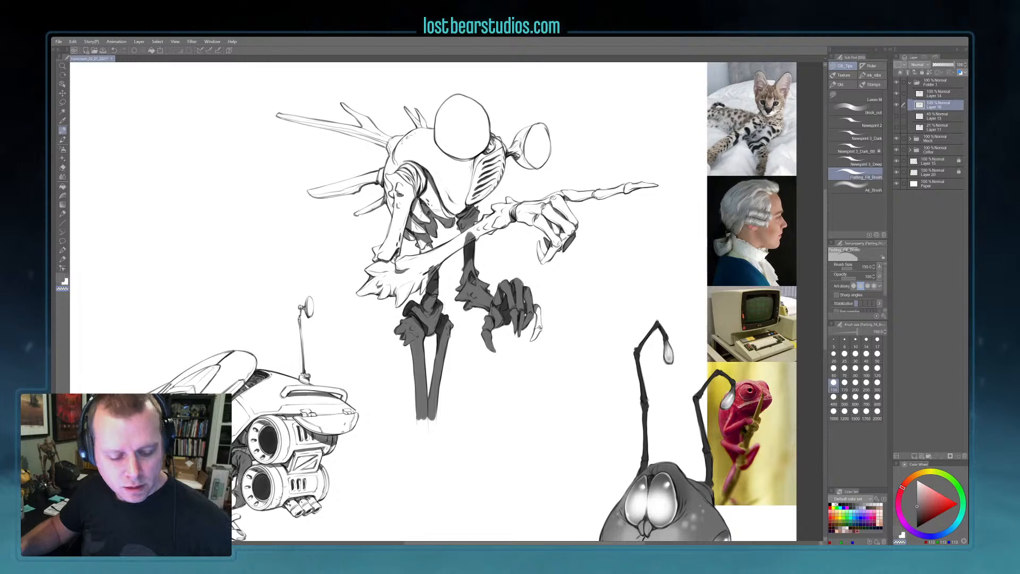
key("c")
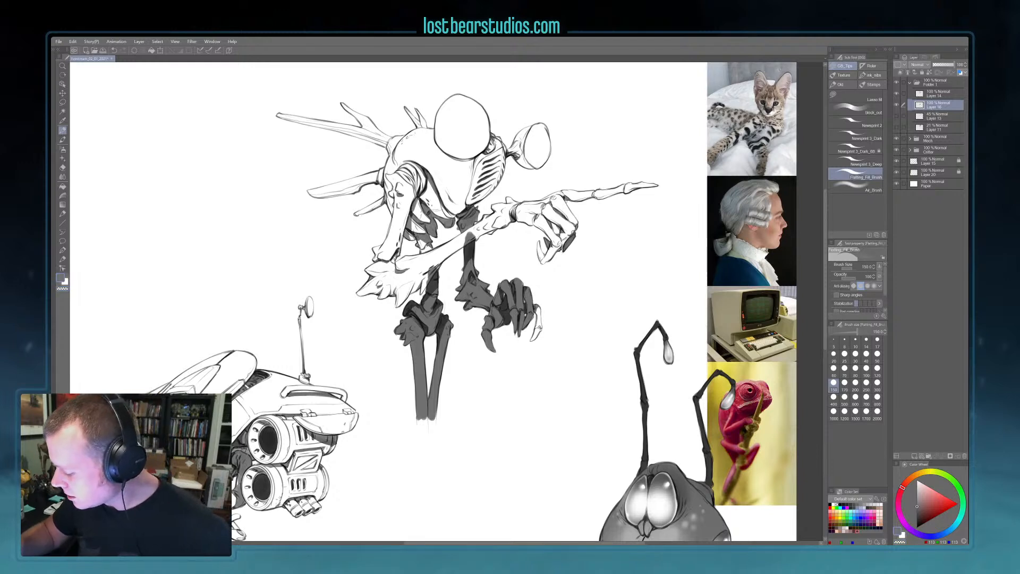
left_click_drag(540, 317, 538, 329)
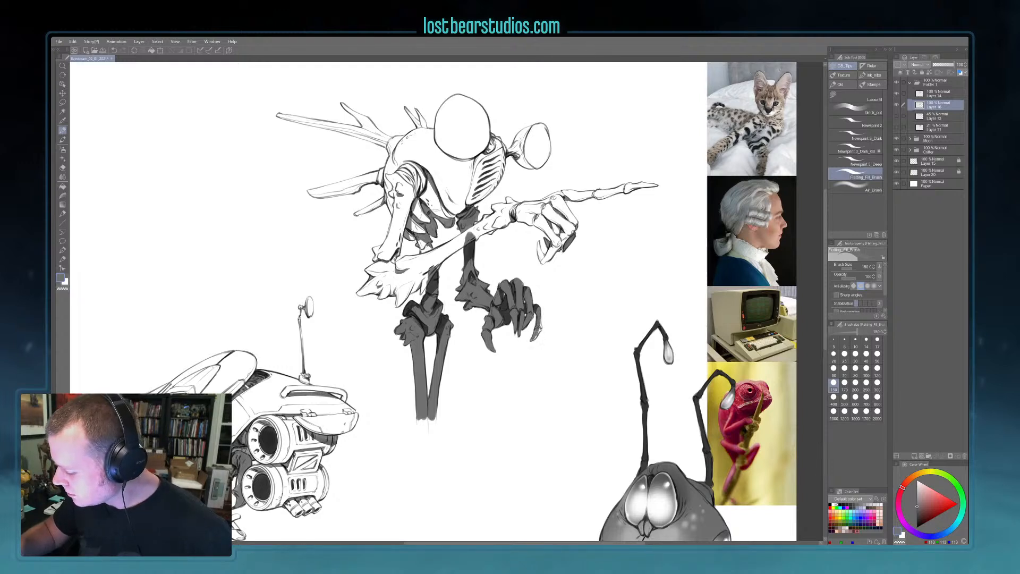
left_click_drag(538, 330, 533, 339)
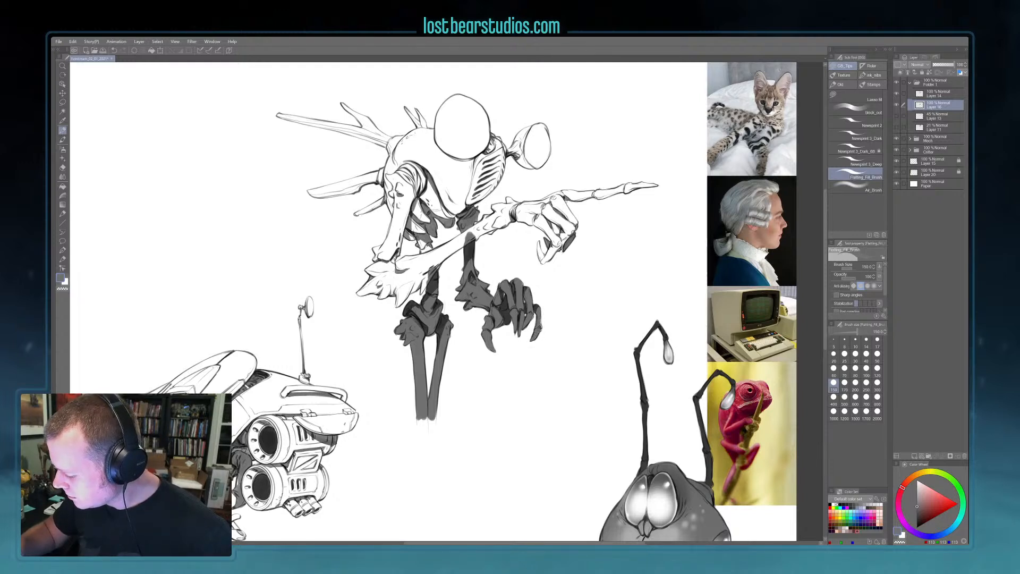
- Fill the pointing hand, its extended finger and the forearm toward the elbow with dark grey at brush sizes 150 and 120
mouse_move(472, 236)
left_mouse_down()
mouse_move(508, 214)
mouse_move(494, 208)
mouse_move(514, 204)
mouse_move(501, 226)
mouse_move(530, 212)
mouse_move(518, 205)
mouse_move(556, 199)
mouse_move(534, 222)
mouse_move(557, 240)
mouse_move(541, 261)
mouse_move(552, 247)
left_mouse_up()
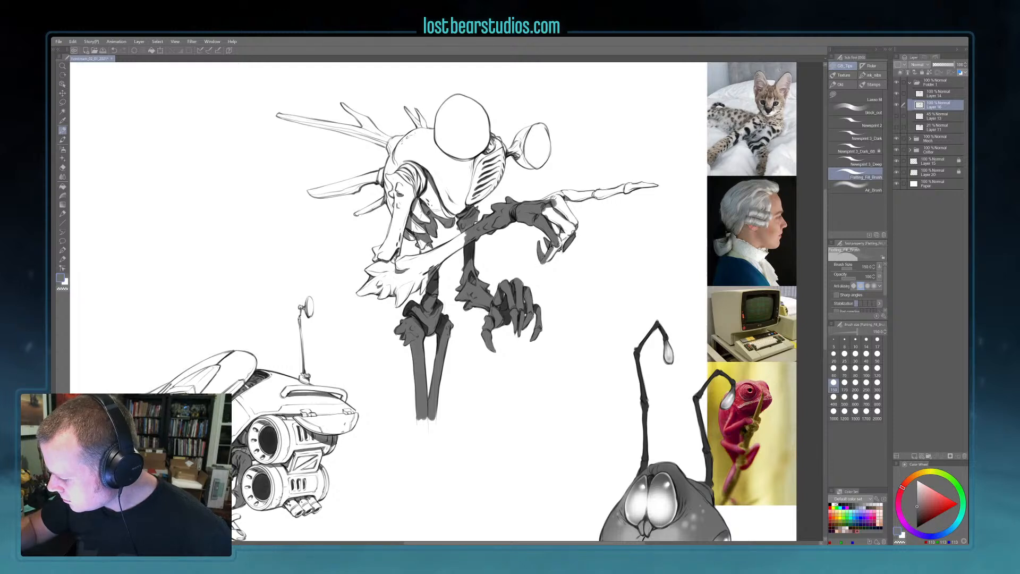
mouse_move(548, 260)
left_mouse_down()
mouse_move(569, 234)
mouse_move(564, 227)
mouse_move(570, 233)
mouse_move(561, 202)
mouse_move(574, 218)
mouse_move(552, 198)
mouse_move(597, 192)
left_mouse_up()
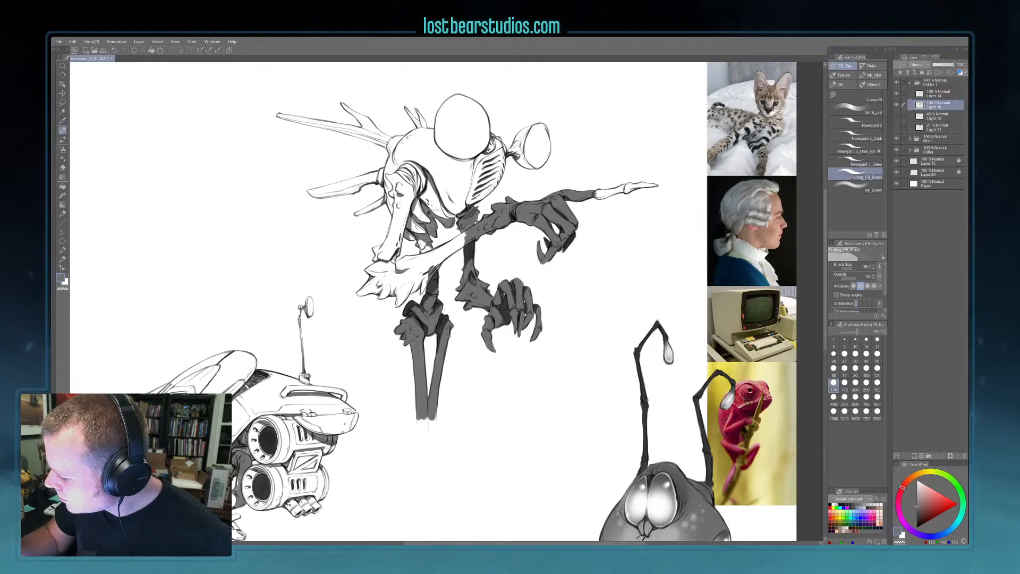
left_click_drag(632, 270, 535, 349)
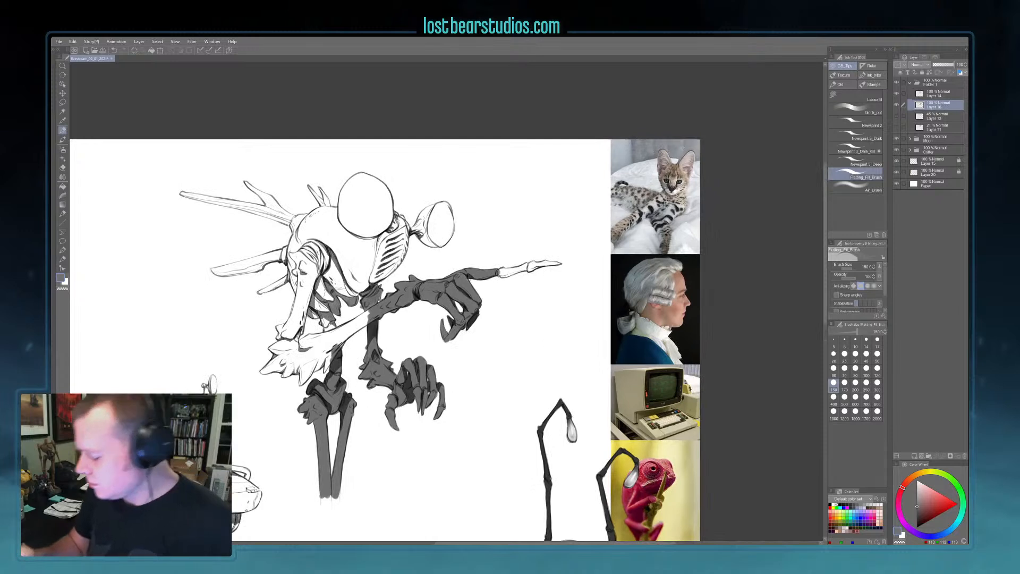
left_click_drag(427, 380, 446, 438)
key("[")
left_click_drag(519, 332, 576, 320)
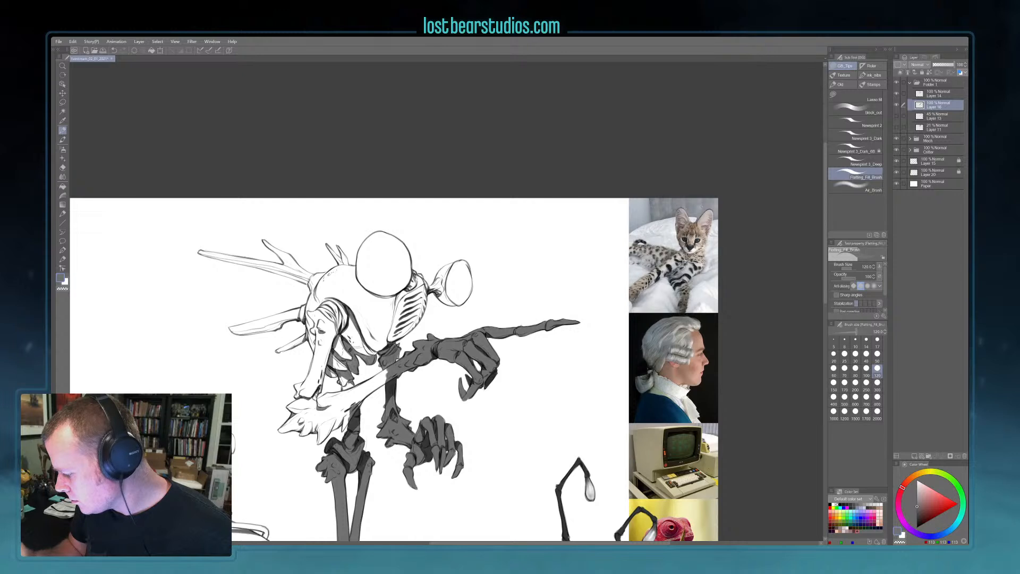
mouse_move(388, 372)
left_mouse_down()
mouse_move(373, 382)
mouse_move(395, 357)
mouse_move(390, 344)
mouse_move(349, 406)
left_mouse_up()
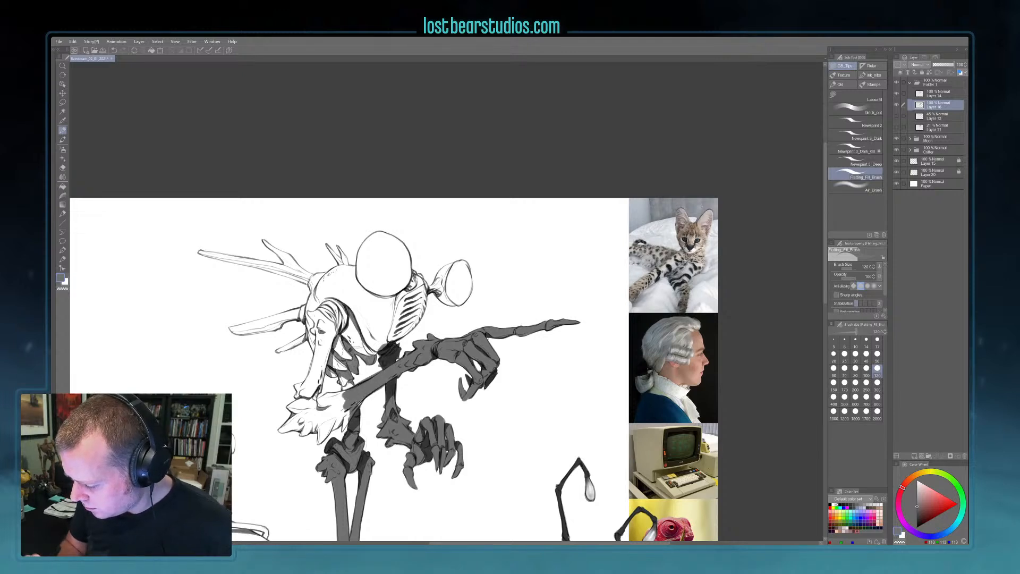
- Fill the ribs, small eye, large eye's outer edge and top of the head with dark grey at brush size 120
mouse_move(340, 364)
left_mouse_down()
mouse_move(348, 388)
mouse_move(355, 354)
mouse_move(368, 360)
mouse_move(377, 328)
left_mouse_up()
mouse_move(375, 353)
left_mouse_down()
mouse_move(384, 314)
mouse_move(417, 314)
mouse_move(425, 291)
mouse_move(416, 270)
mouse_move(439, 280)
mouse_move(449, 266)
mouse_move(457, 299)
mouse_move(447, 271)
mouse_move(465, 260)
mouse_move(458, 298)
mouse_move(474, 283)
left_mouse_up()
mouse_move(407, 286)
left_mouse_down()
mouse_move(402, 248)
mouse_move(410, 267)
mouse_move(381, 231)
mouse_move(408, 254)
left_mouse_up()
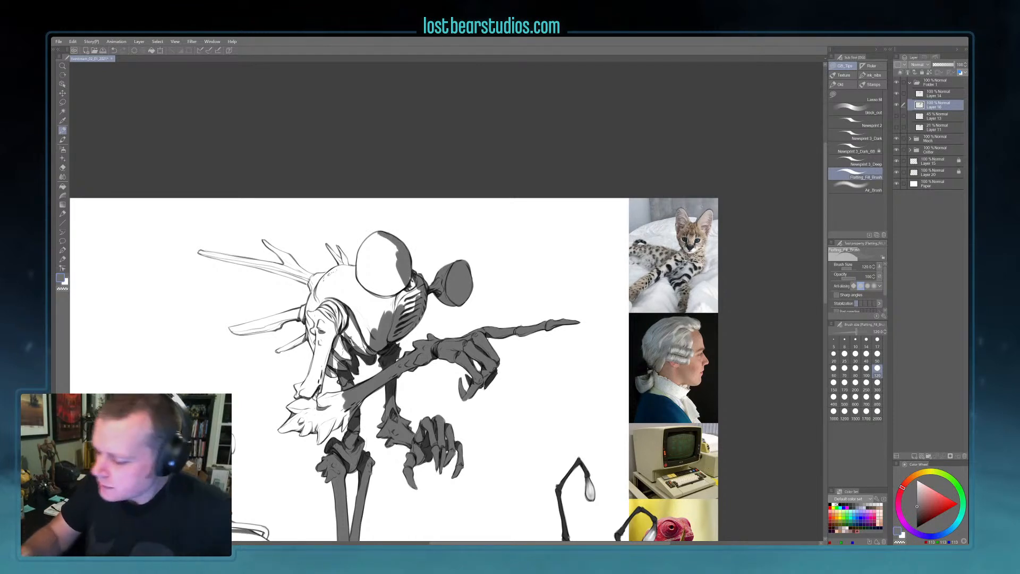
mouse_move(380, 232)
left_mouse_down()
mouse_move(364, 245)
mouse_move(358, 290)
mouse_move(335, 254)
mouse_move(340, 275)
mouse_move(337, 266)
left_mouse_up()
key("c")
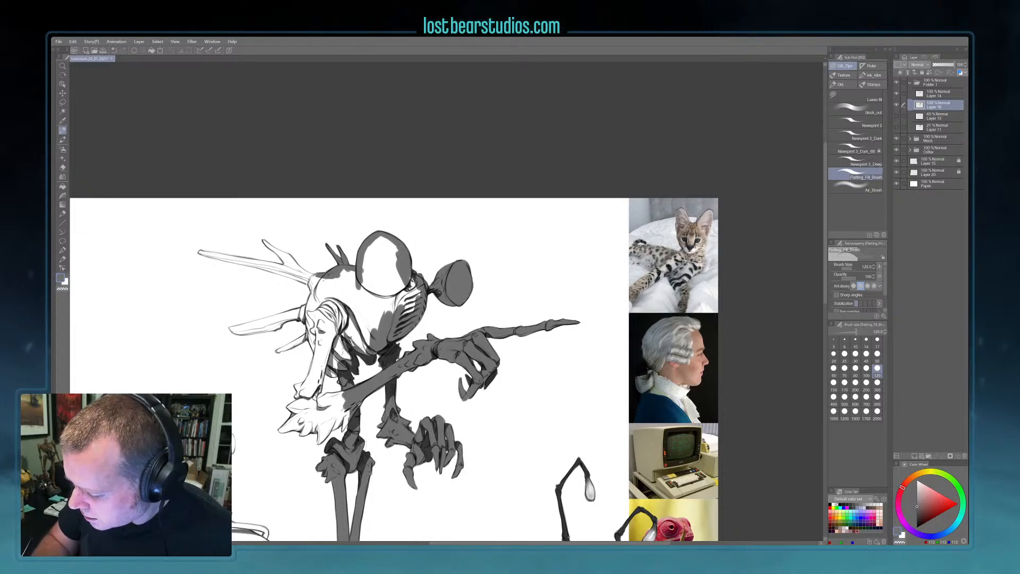
- Fill the upper wings and their base on the back with dark grey at brush sizes 120 and 170
left_click_drag(262, 240, 318, 281)
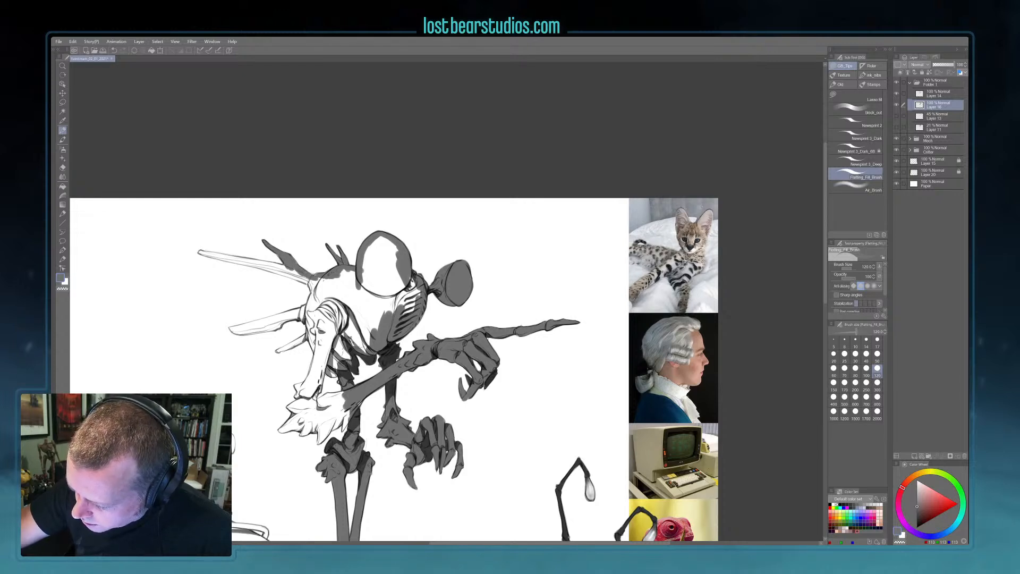
left_click_drag(201, 252, 319, 285)
mouse_move(232, 256)
left_mouse_down()
mouse_move(299, 275)
mouse_move(312, 294)
mouse_move(333, 280)
left_mouse_up()
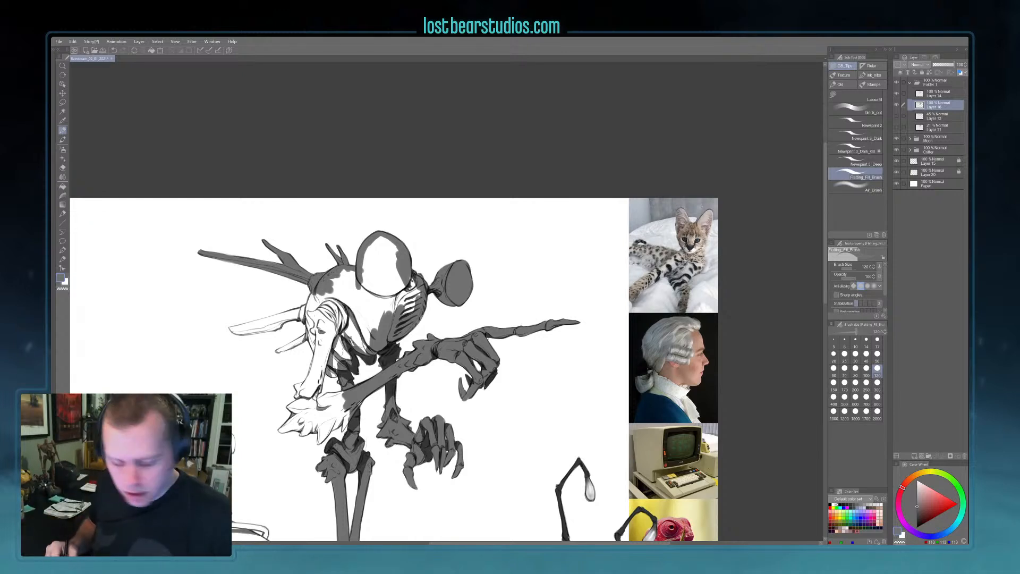
key("bracketright")
key("bracketright")
left_click_drag(264, 261, 281, 263)
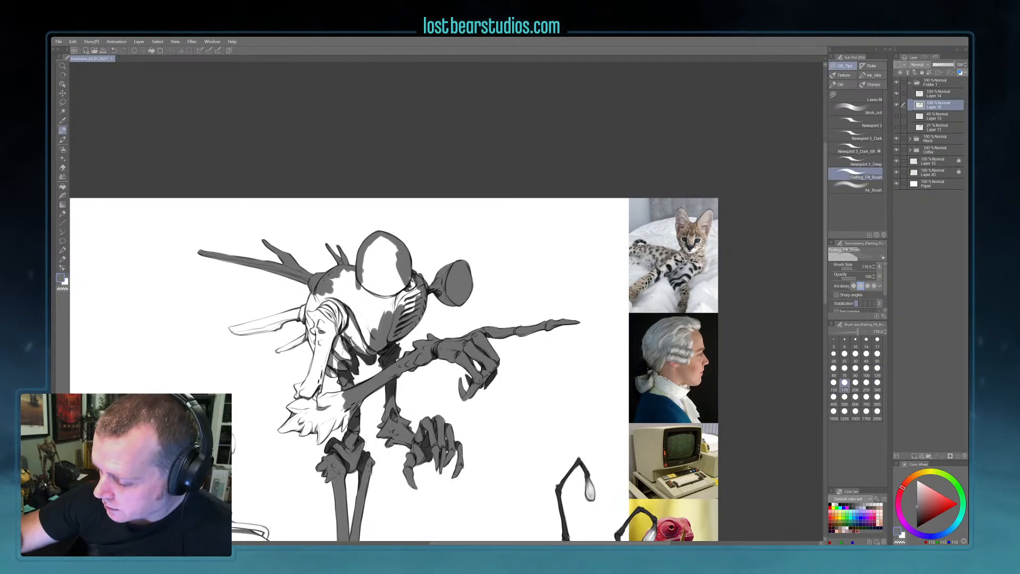
- Fill the lower wings and the near upper arm with dark grey at brush size 170
left_click_drag(508, 342, 592, 324)
left_click_drag(317, 309, 388, 293)
key("c")
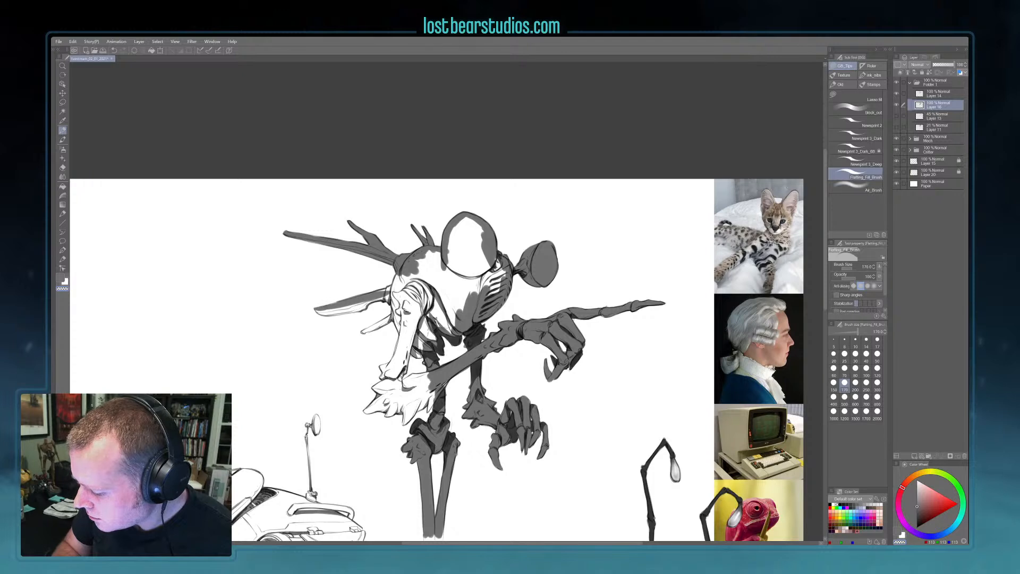
key("c")
mouse_move(318, 312)
left_mouse_down()
mouse_move(360, 309)
mouse_move(403, 277)
mouse_move(395, 323)
mouse_move(360, 333)
mouse_move(389, 317)
mouse_move(368, 327)
mouse_move(401, 327)
mouse_move(394, 363)
mouse_move(403, 367)
mouse_move(384, 378)
mouse_move(428, 374)
mouse_move(417, 408)
mouse_move(432, 397)
left_mouse_up()
key("c")
mouse_move(409, 342)
left_mouse_down()
mouse_move(420, 356)
mouse_move(414, 332)
mouse_move(433, 314)
mouse_move(409, 300)
left_mouse_up()
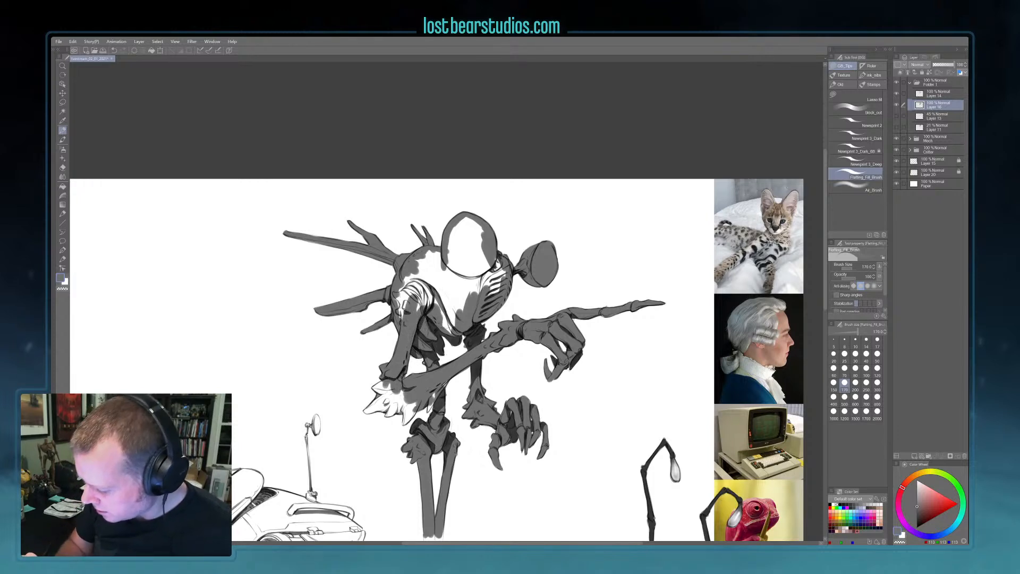
- Complete the dark grey silhouette over the spiked elbow, shoulder, back and large eye at brush size 170
mouse_move(383, 383)
left_mouse_down()
mouse_move(374, 389)
mouse_move(390, 394)
mouse_move(367, 410)
mouse_move(399, 395)
mouse_move(391, 408)
mouse_move(412, 407)
mouse_move(412, 422)
mouse_move(427, 413)
left_mouse_up()
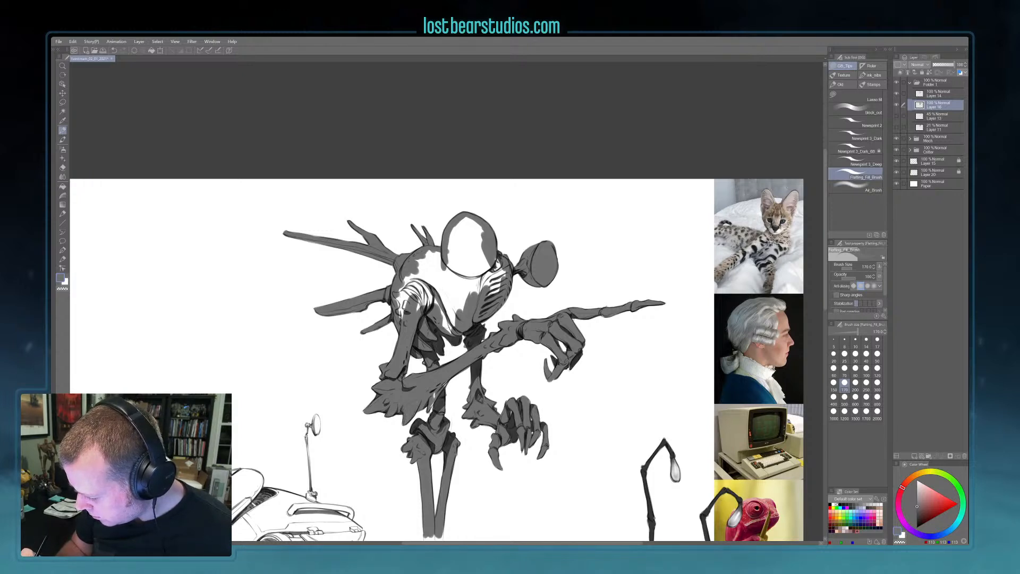
key("x")
key("x")
mouse_move(402, 284)
left_mouse_down()
mouse_move(399, 313)
mouse_move(412, 276)
mouse_move(470, 318)
mouse_move(467, 295)
mouse_move(494, 281)
mouse_move(486, 263)
mouse_move(473, 276)
mouse_move(478, 234)
mouse_move(460, 221)
mouse_move(449, 269)
mouse_move(468, 234)
mouse_move(465, 281)
mouse_move(425, 266)
left_mouse_up()
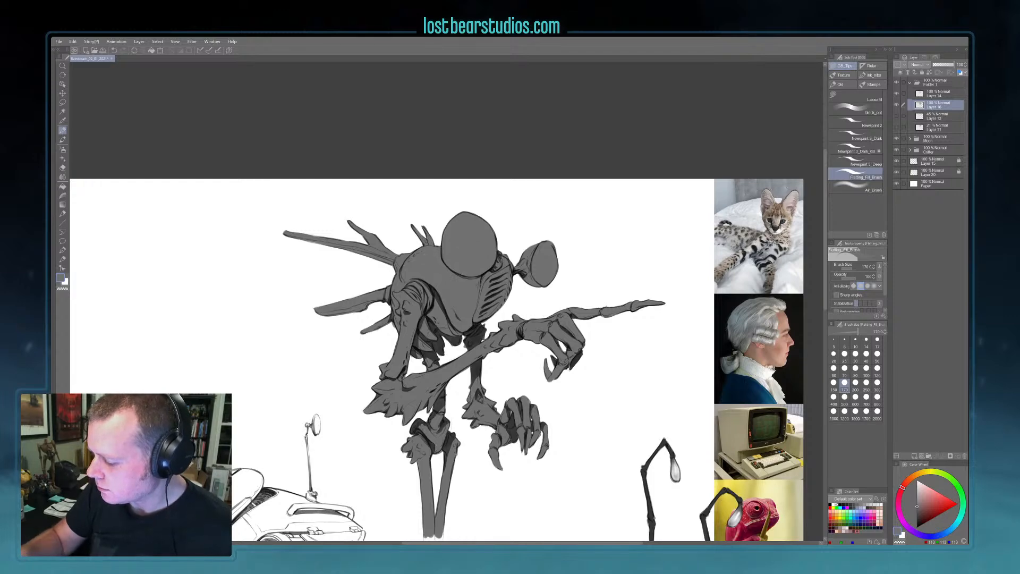
left_click_drag(595, 402, 535, 293)
left_click_drag(558, 358, 551, 379)
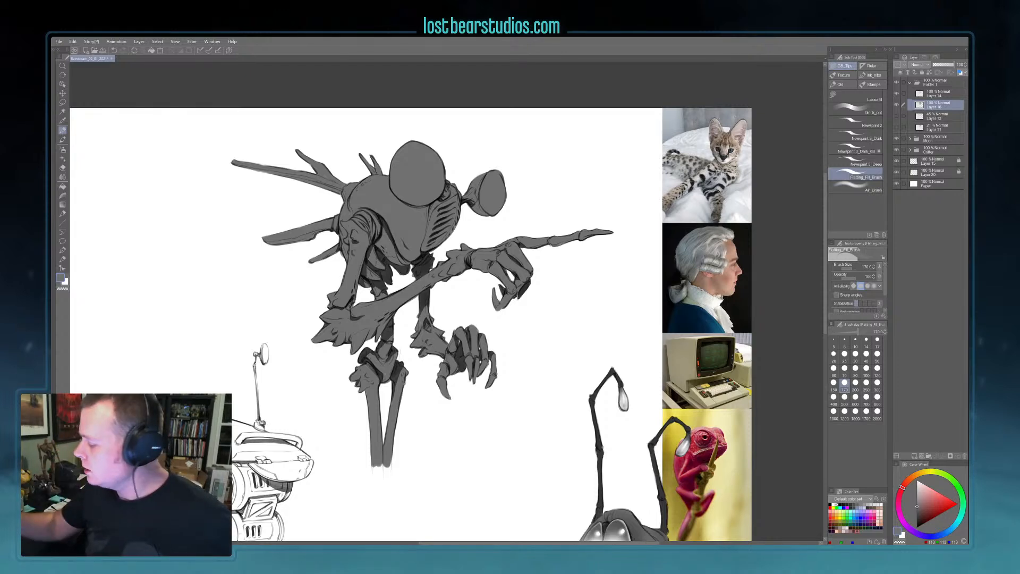
- Airbrush light grey sampled from the artwork onto the lower head and belly on a new layer above the fill, at size 300
left_click(914, 456)
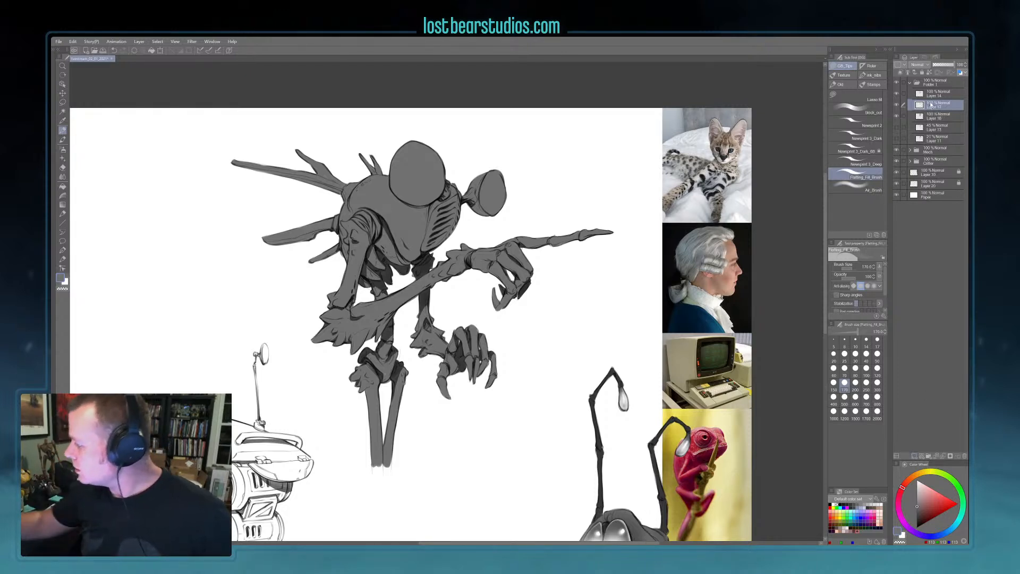
left_click(858, 187)
left_click_drag(629, 373, 613, 197)
left_click(596, 437, "alt")
left_click_drag(500, 239, 553, 498)
key("bracketright")
key("bracketright")
key("bracketright")
key("bracketright")
key("bracketright")
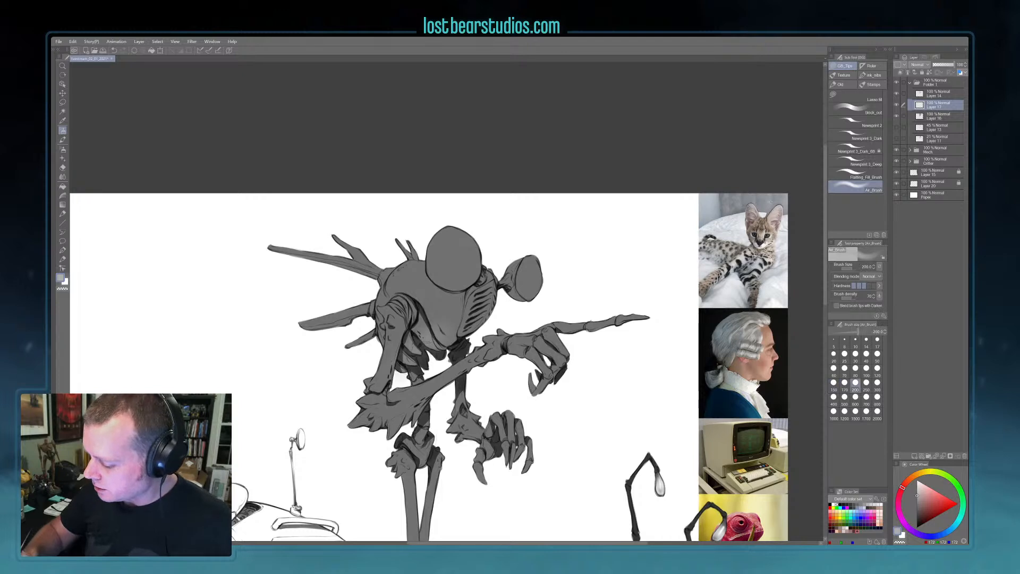
key("bracketright")
left_click_drag(458, 312, 431, 343)
mouse_move(402, 379)
left_mouse_down()
mouse_move(436, 402)
mouse_move(429, 439)
left_mouse_up()
left_click_drag(391, 355, 400, 322)
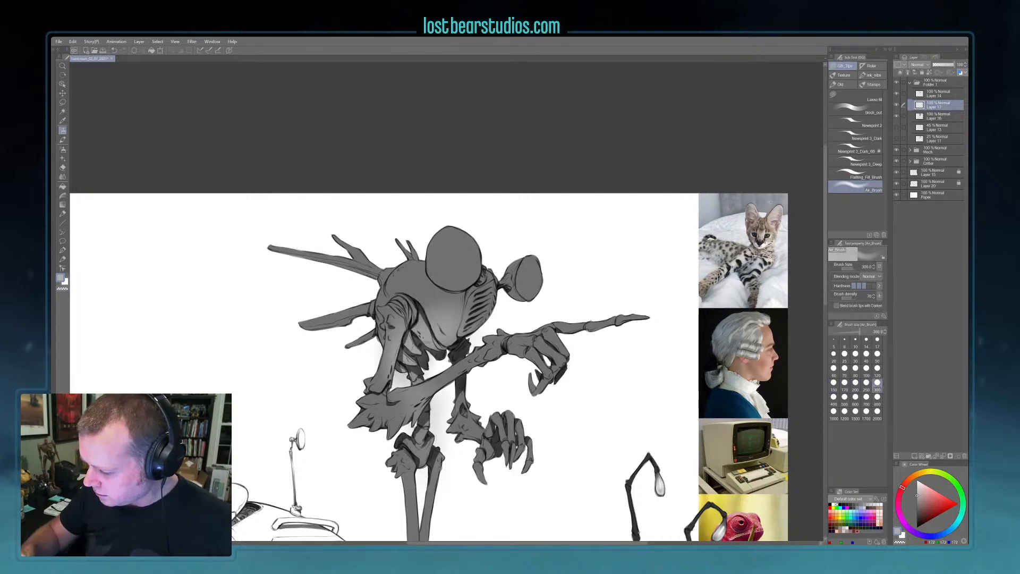
left_click_drag(447, 372, 465, 313)
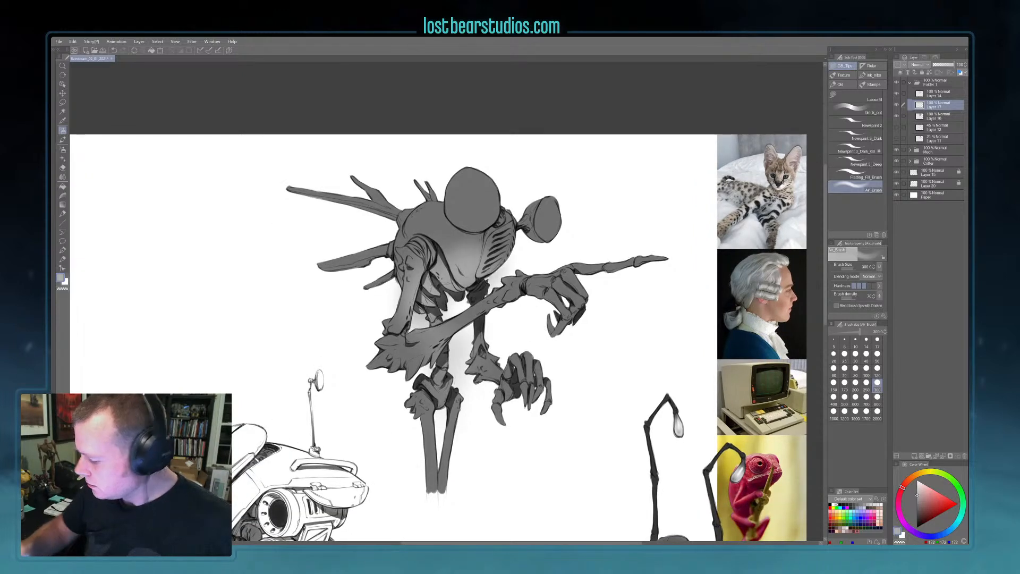
left_click(474, 261, "alt")
left_click_drag(475, 260, 460, 293)
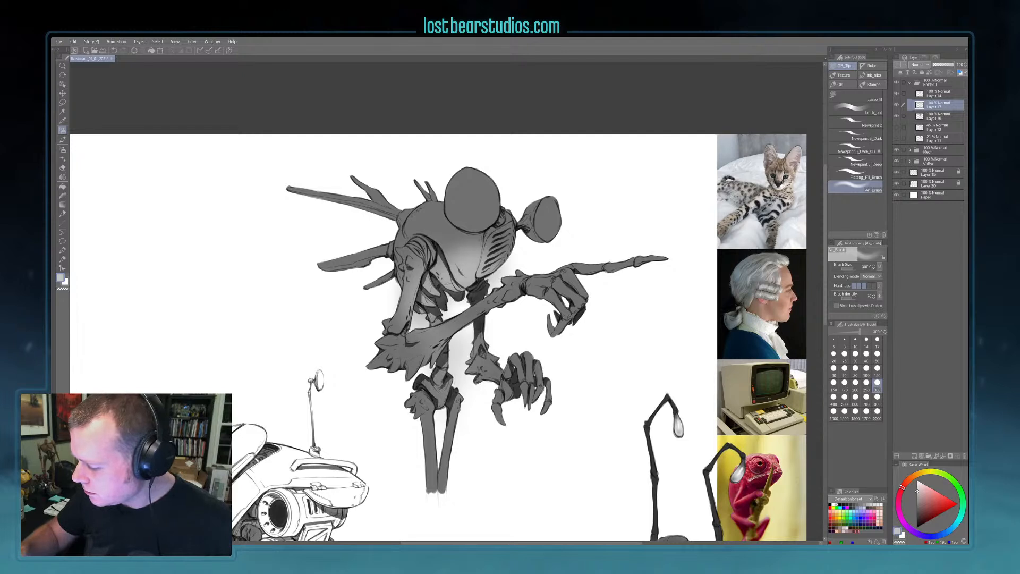
- Paint the rib slats light grey with the Flatting_Fill_Brush at size 170
left_click(856, 175)
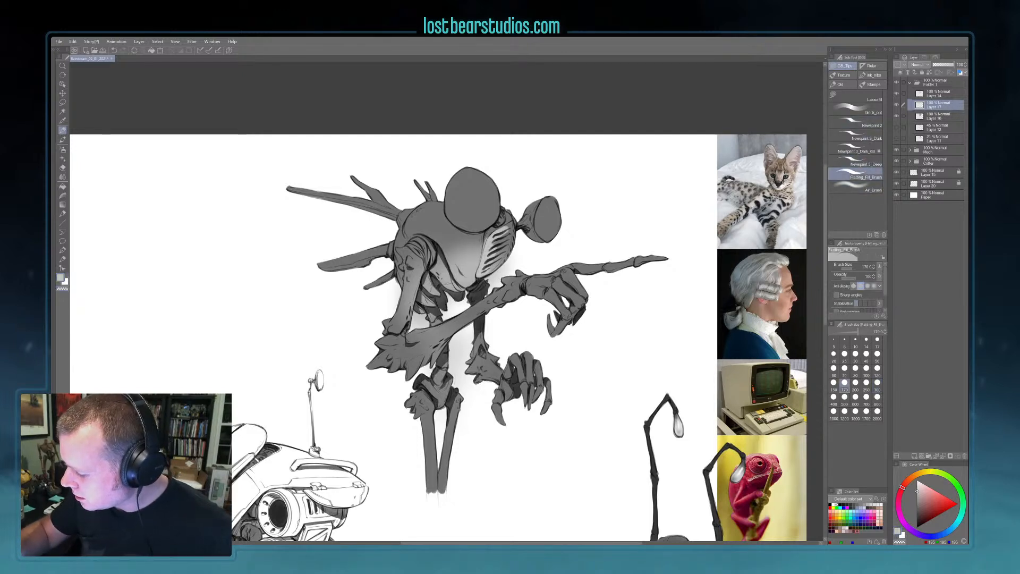
key("c")
mouse_move(488, 238)
left_mouse_down()
mouse_move(483, 250)
mouse_move(513, 223)
left_mouse_up()
left_click(504, 229, "alt")
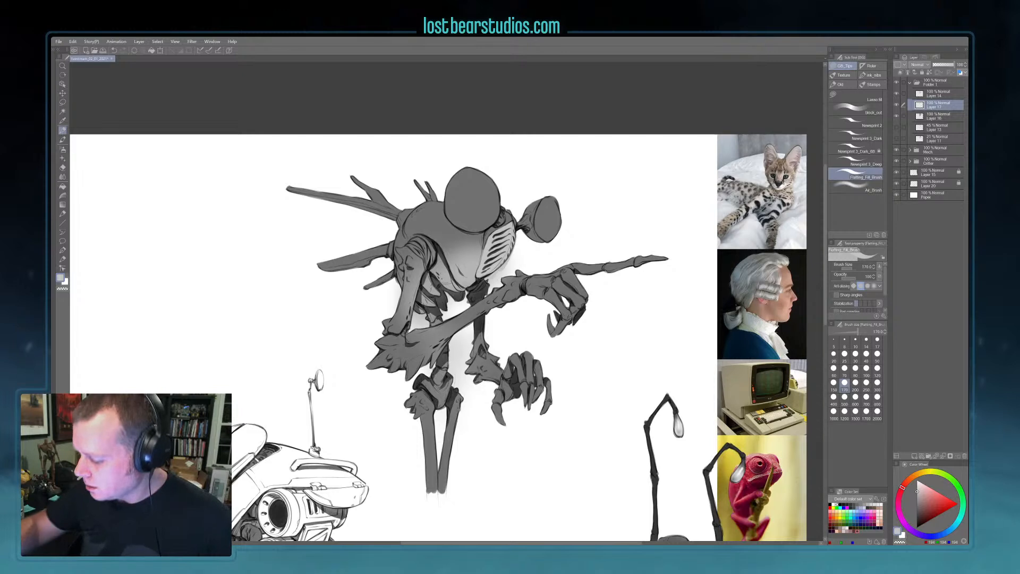
- Paint the shoulder bands and the arm and wrist joints with a darker shade of the sampled body grey
left_click(457, 199, "alt")
left_click_drag(919, 508, 916, 516)
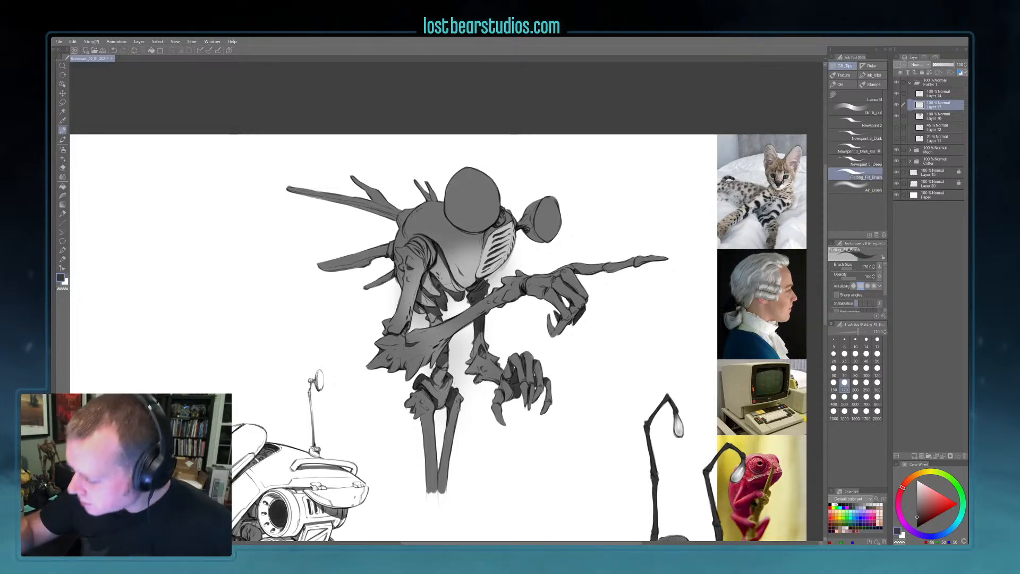
left_click_drag(421, 239, 423, 261)
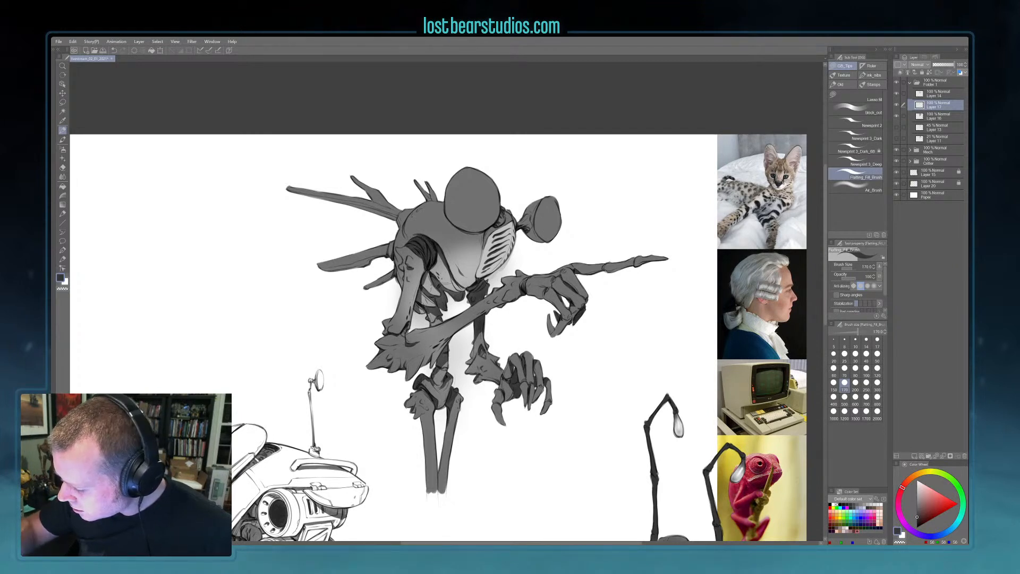
left_click_drag(407, 331, 402, 336)
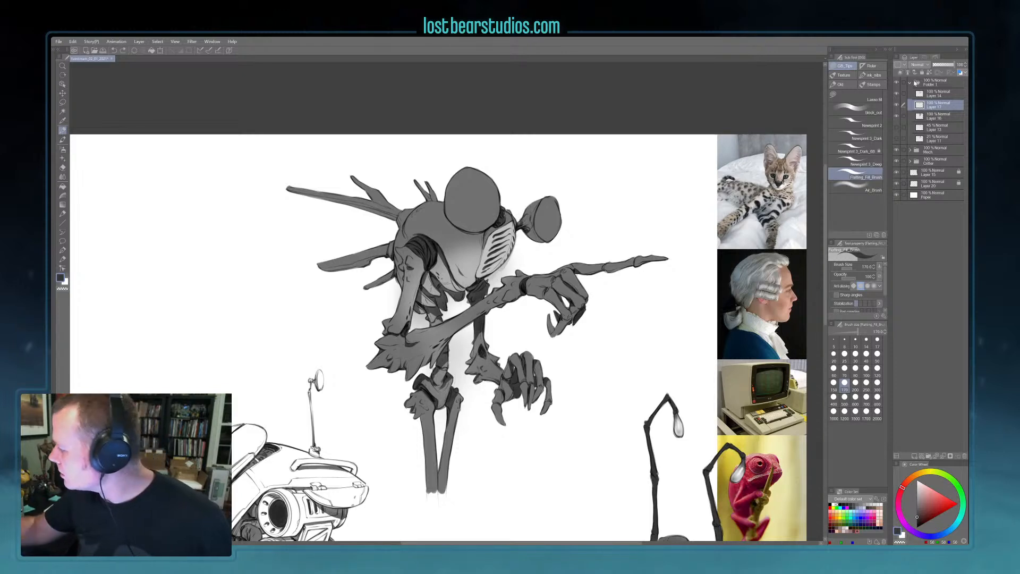
- Clip the tone layer to the dark grey fill and darken the small eye's stalk and the wing bases
left_click(900, 72)
mouse_move(522, 221)
left_mouse_down()
mouse_move(541, 239)
mouse_move(533, 204)
mouse_move(537, 223)
mouse_move(543, 200)
left_mouse_up()
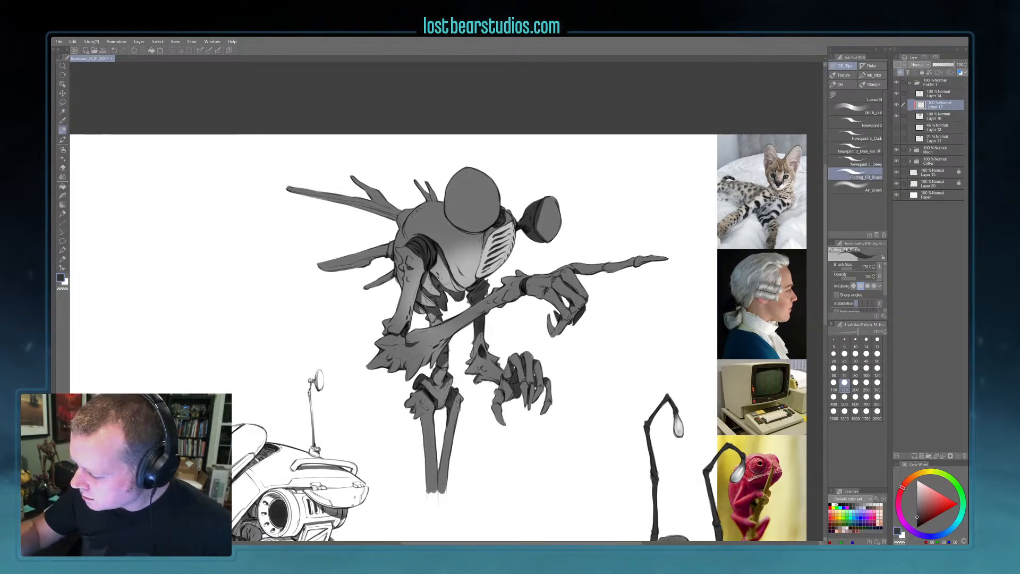
mouse_move(381, 200)
left_mouse_down()
mouse_move(388, 217)
mouse_move(435, 196)
mouse_move(420, 186)
left_mouse_up()
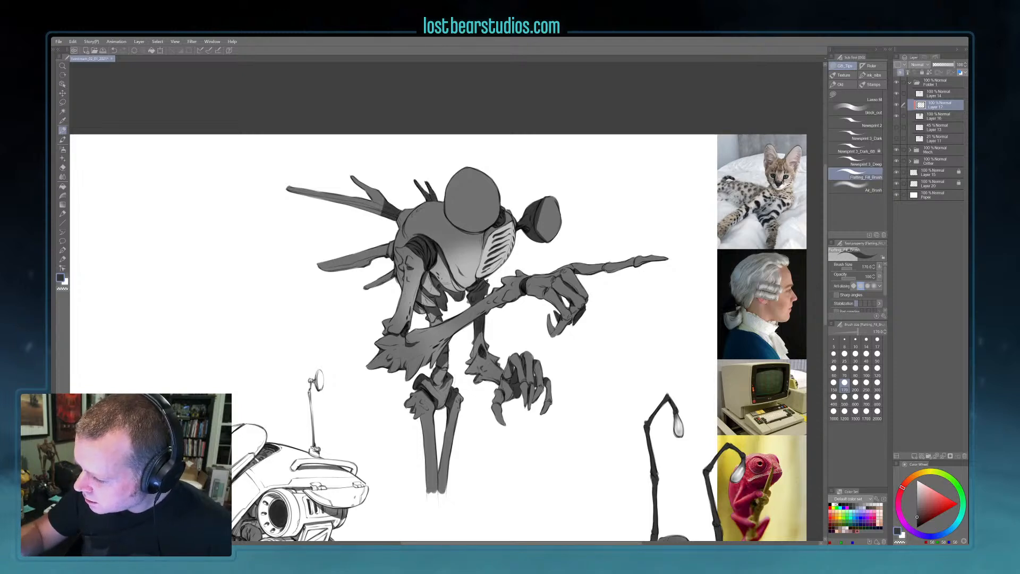
mouse_move(379, 247)
left_mouse_down()
mouse_move(386, 278)
mouse_move(366, 287)
left_mouse_up()
- Darken the full length of the upper and lower wings with the near-black grey at brush size 300
key("bracketright")
key("bracketright")
key("bracketright")
left_click_drag(288, 189, 317, 195)
left_click_drag(320, 266, 334, 264)
left_click_drag(313, 232, 359, 229)
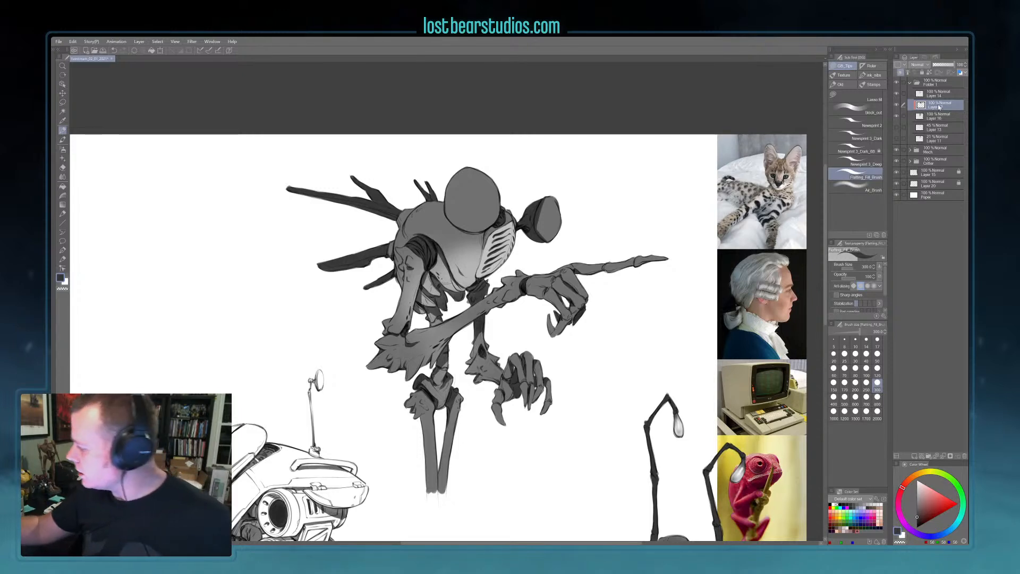
- Fill both eyes with light grey sampled from the caterpillar's bulb on a new clipped layer
key("ctrl+shift+n")
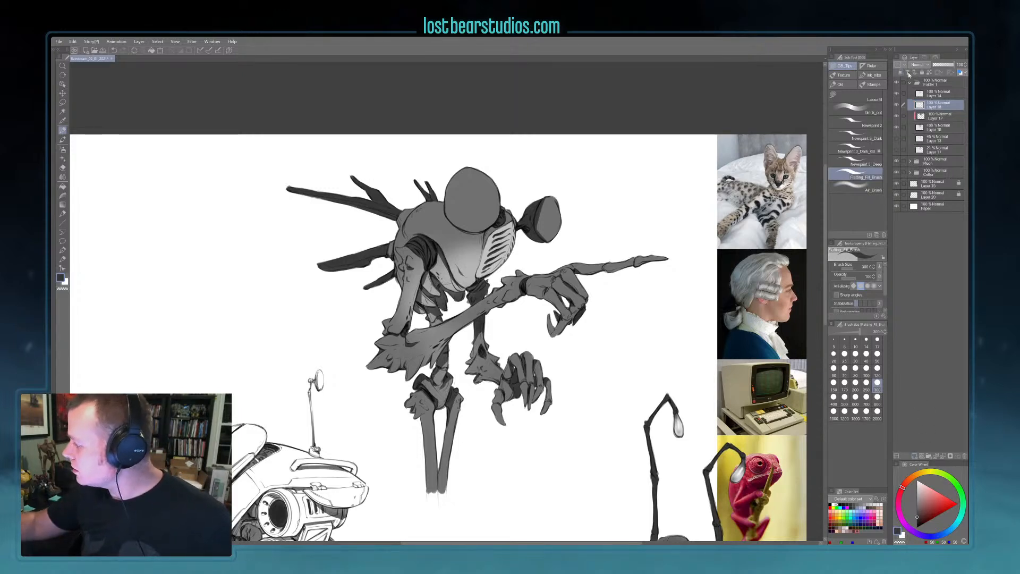
left_click(680, 427, "alt")
mouse_move(464, 189)
left_mouse_down()
mouse_move(469, 210)
mouse_move(480, 180)
mouse_move(451, 219)
mouse_move(474, 226)
mouse_move(491, 207)
mouse_move(493, 225)
mouse_move(489, 175)
mouse_move(471, 216)
left_mouse_up()
mouse_move(546, 217)
left_mouse_down()
mouse_move(552, 201)
mouse_move(539, 229)
mouse_move(537, 207)
mouse_move(555, 240)
mouse_move(558, 201)
left_mouse_up()
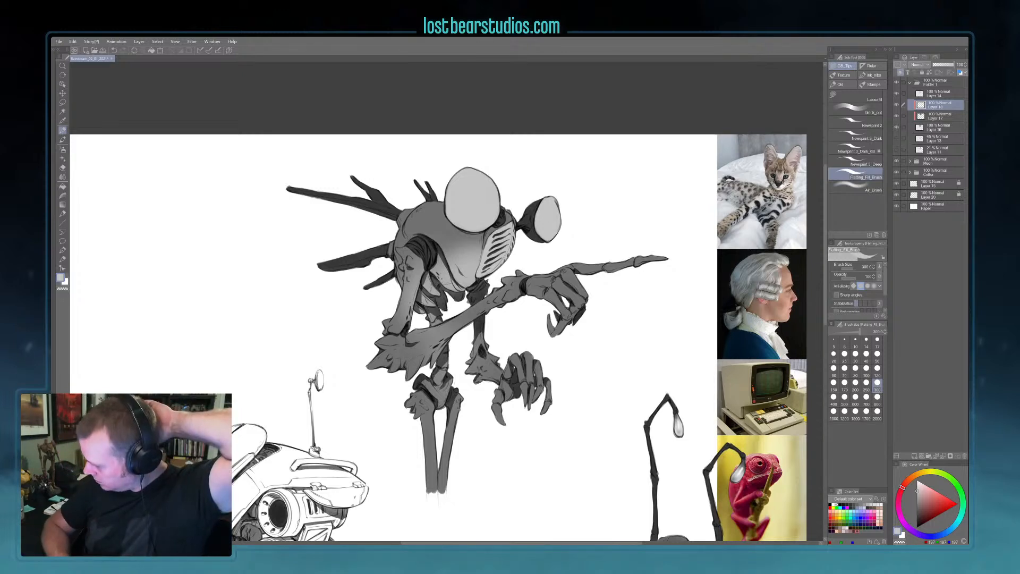
- Paint dark stripes across the back and head on a new clipped layer below the eye layer, using a 3_Dark brush at size 200
left_click(914, 456)
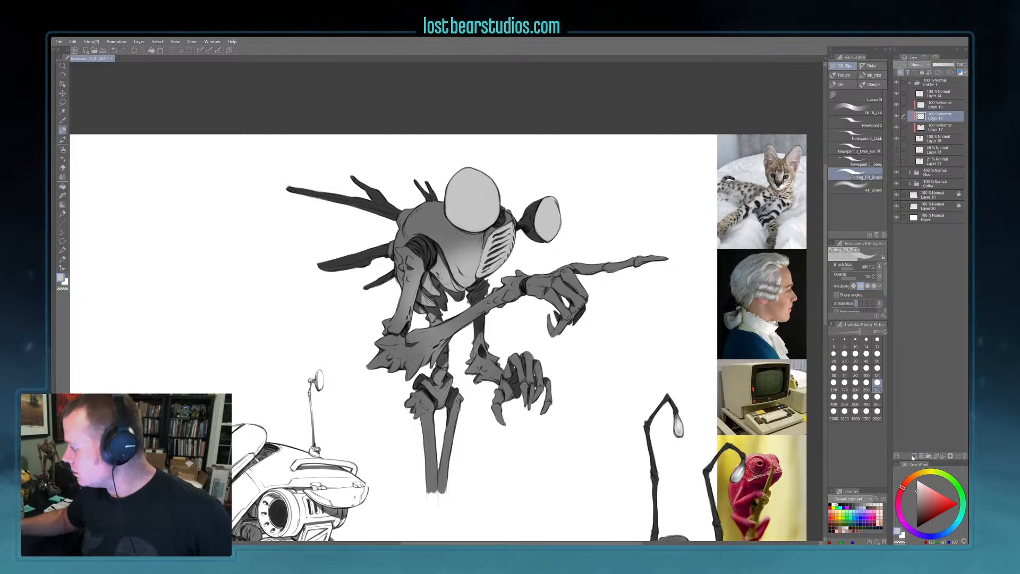
left_click(861, 151)
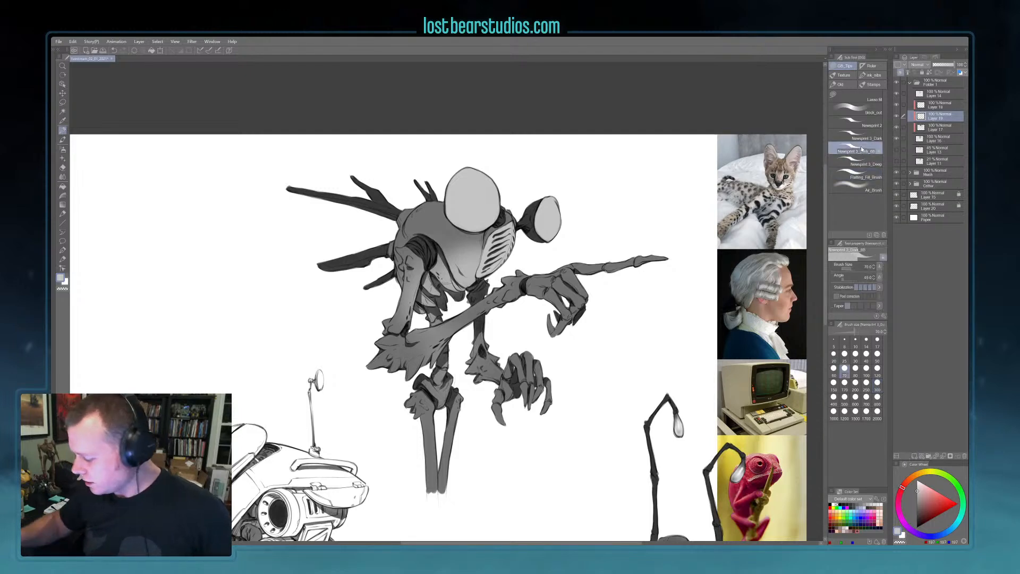
left_click(384, 195, "alt")
key("bracketright")
key("bracketright")
key("bracketright")
key("bracketright")
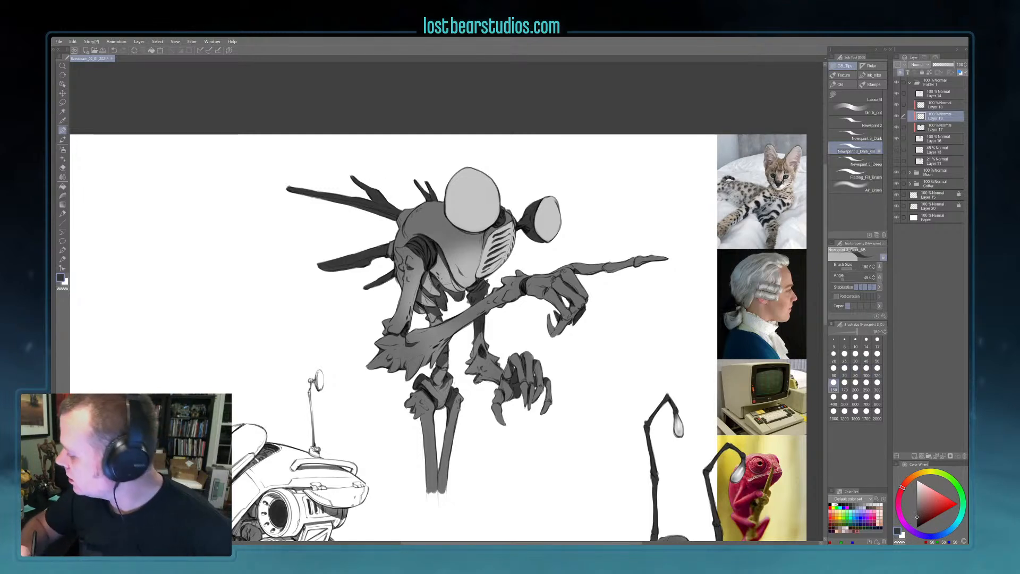
key("bracketright")
key("bracketright")
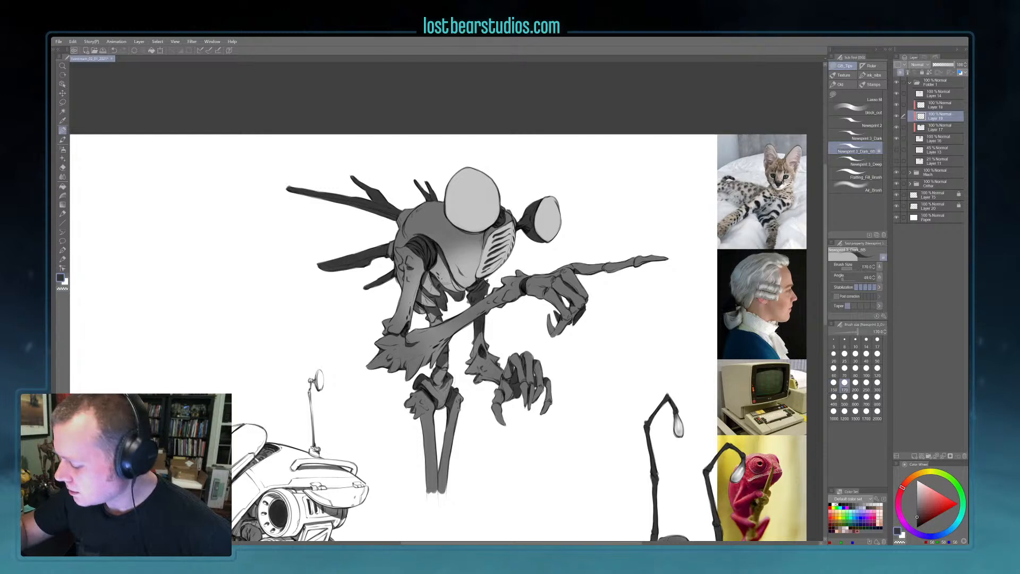
left_click_drag(444, 229, 445, 216)
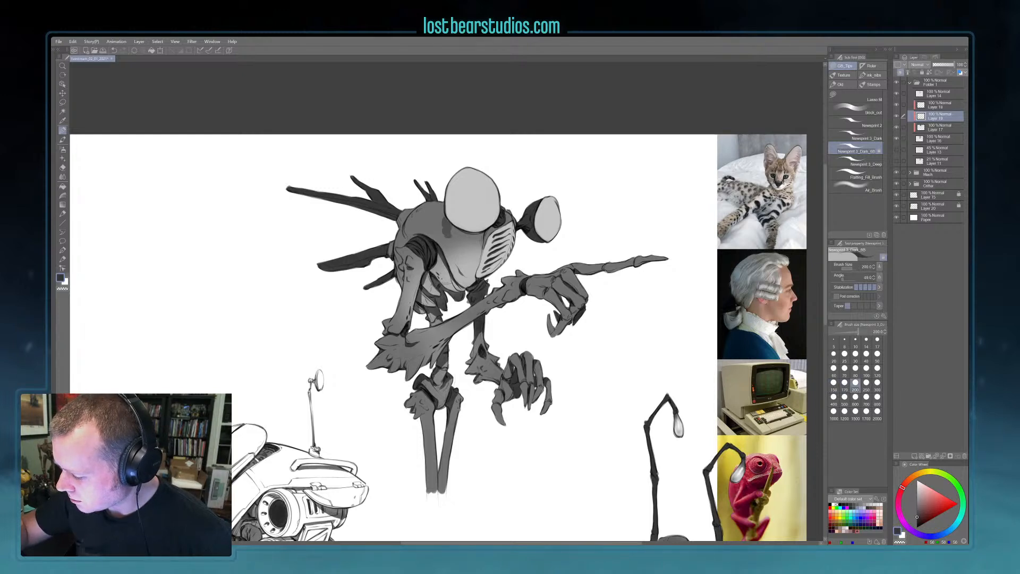
left_click_drag(433, 225, 429, 201)
mouse_move(429, 220)
left_mouse_down()
mouse_move(429, 207)
mouse_move(431, 218)
left_mouse_up()
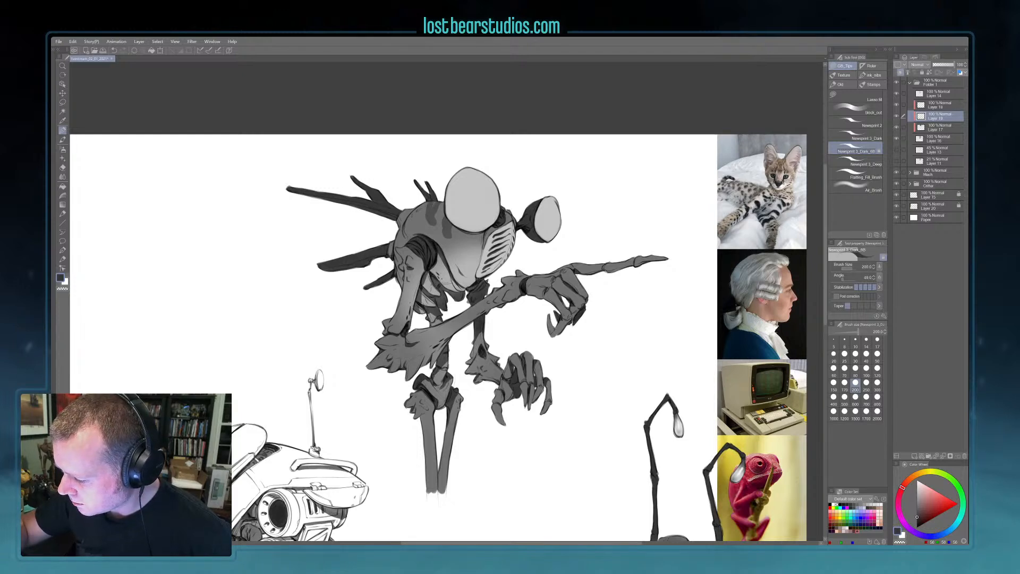
mouse_move(421, 228)
left_mouse_down()
mouse_move(419, 204)
mouse_move(400, 217)
mouse_move(403, 230)
left_mouse_up()
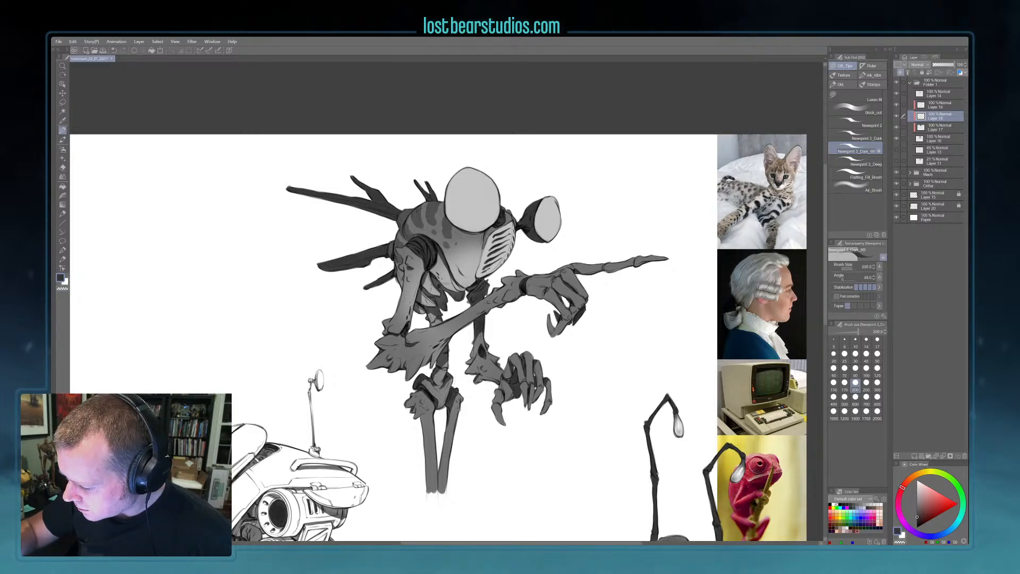
- Paint dark spots down the near shoulder and upper arm at brush size 200, and set the brush size to 250
left_click_drag(403, 271, 400, 278)
left_click_drag(402, 275, 396, 284)
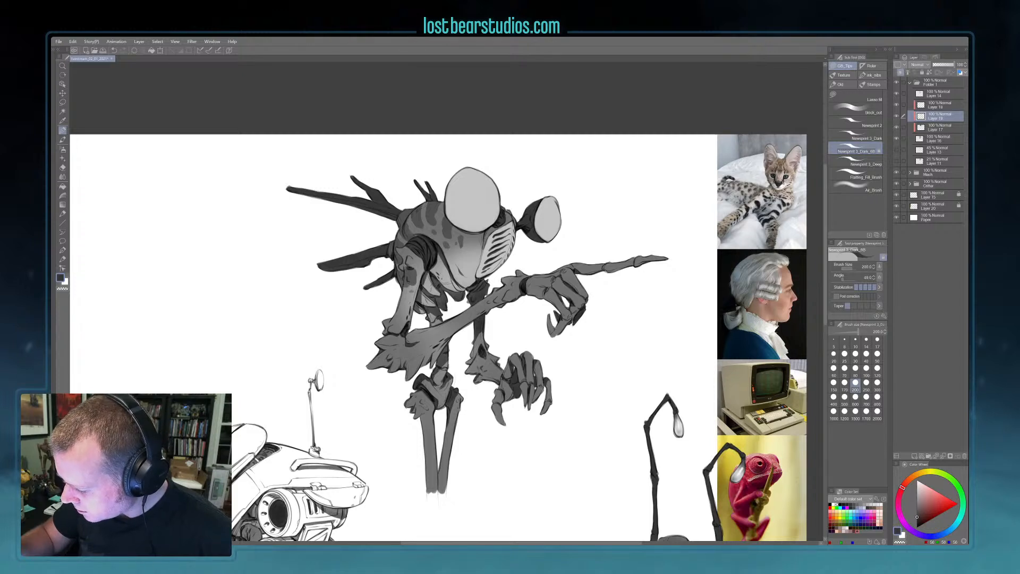
left_click_drag(408, 301, 384, 336)
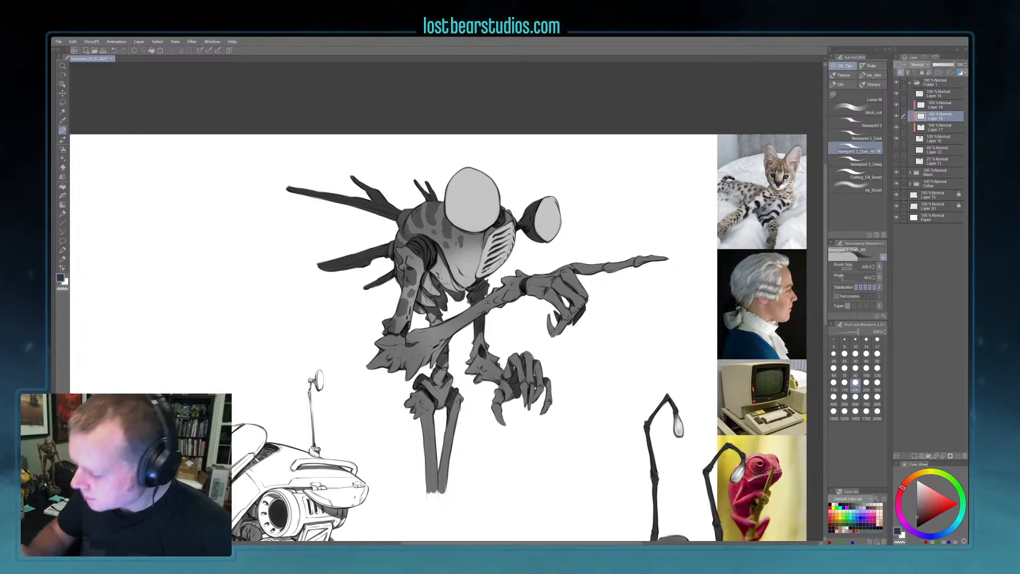
key("]")
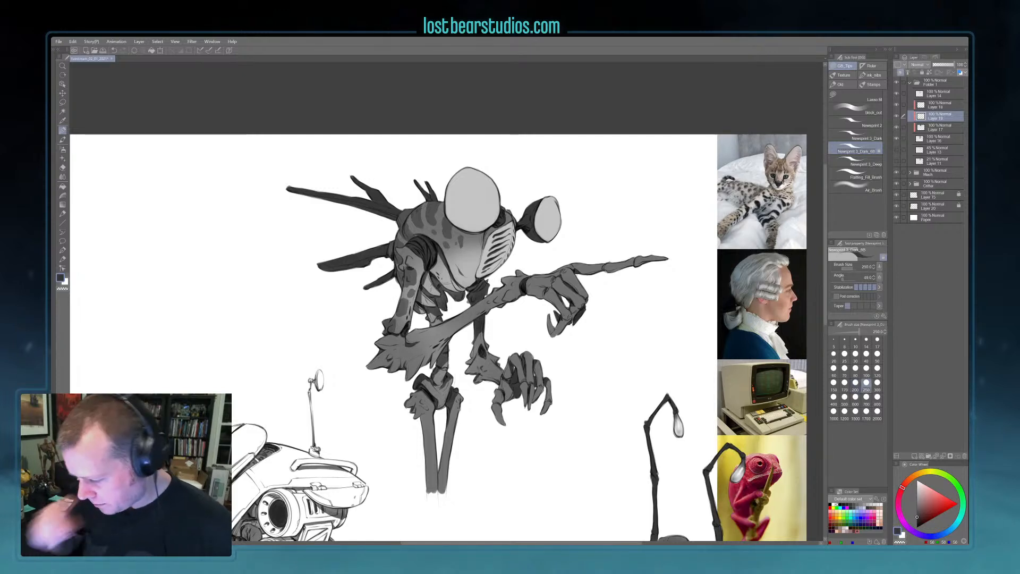
- Darken the forearms and both hands with the near-black grey, enlarging the 3_Dark brush to size 700
key("]")
key("]")
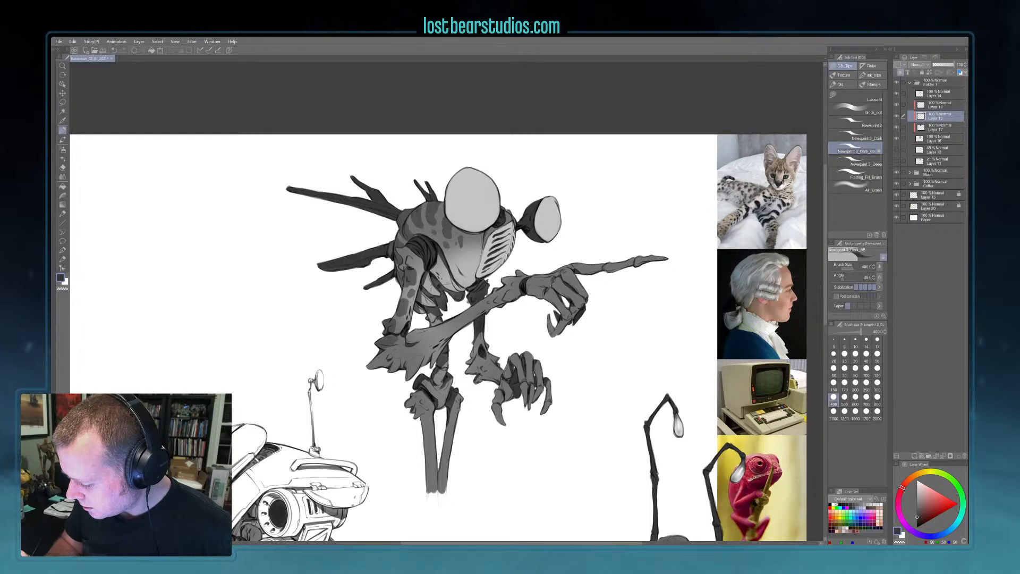
key("]")
key("]")
key("]")
mouse_move(390, 366)
left_mouse_down()
mouse_move(400, 348)
mouse_move(428, 345)
mouse_move(412, 372)
left_mouse_up()
key("ctrl+z")
mouse_move(417, 335)
left_mouse_down()
mouse_move(380, 356)
mouse_move(415, 359)
mouse_move(412, 368)
mouse_move(424, 360)
mouse_move(435, 349)
mouse_move(426, 341)
mouse_move(471, 318)
mouse_move(479, 292)
mouse_move(486, 315)
mouse_move(520, 281)
mouse_move(605, 268)
mouse_move(554, 332)
left_mouse_up()
key("ctrl+z")
key("ctrl+z")
left_click_drag(646, 260, 661, 258)
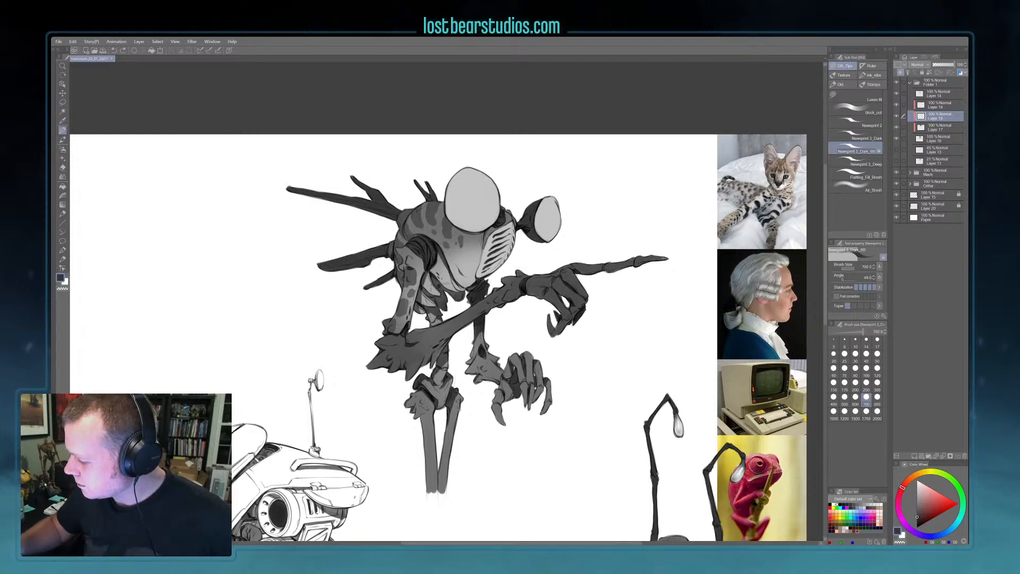
mouse_move(536, 355)
left_mouse_down()
mouse_move(516, 365)
mouse_move(500, 419)
mouse_move(547, 409)
mouse_move(538, 369)
mouse_move(494, 369)
mouse_move(490, 359)
mouse_move(470, 367)
mouse_move(479, 376)
left_mouse_up()
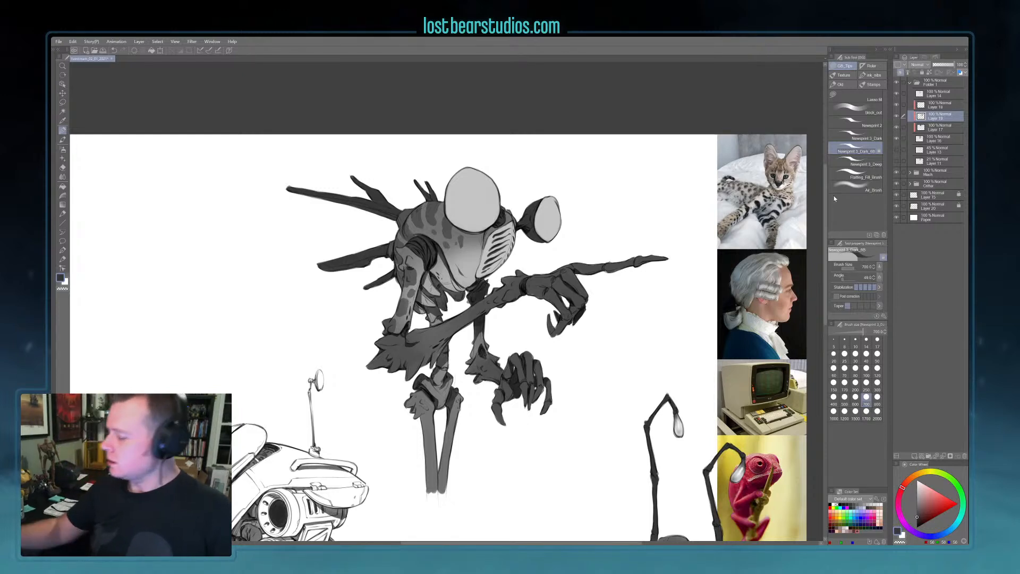
- Darken the lower ends of the legs softly with the Air_Brush at size 700
left_click(871, 177)
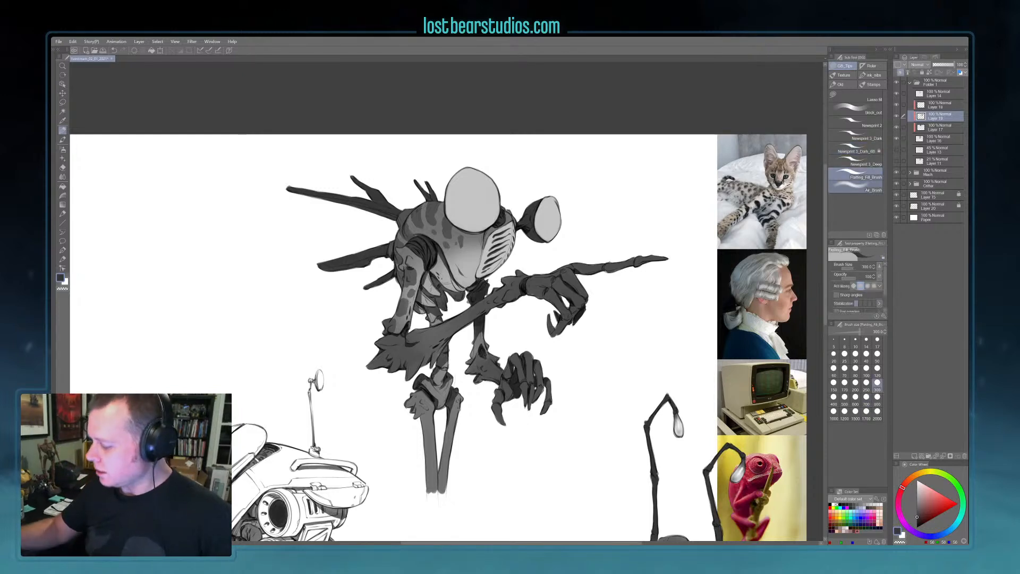
left_click(871, 187)
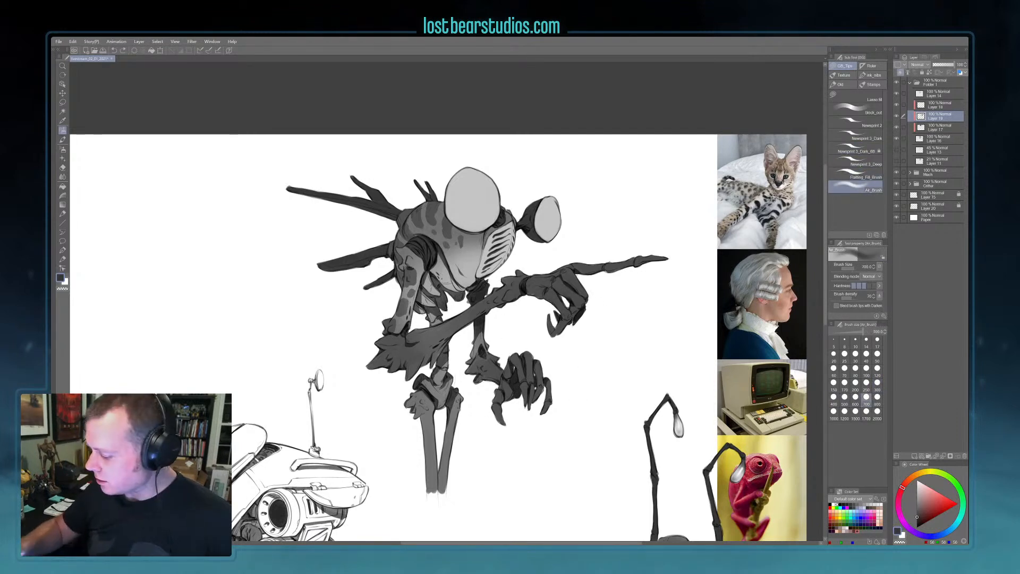
left_click_drag(449, 497, 431, 502)
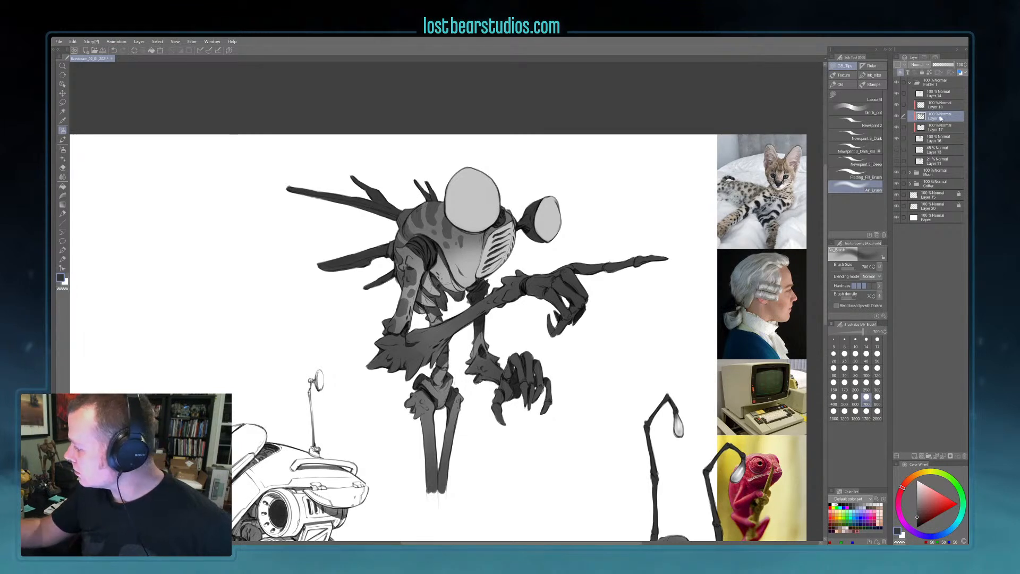
- Paint light grey highlights over the striped back on a new clipped layer above the markings, using the 3_Dark brush at sizes up to 200
left_click(914, 456)
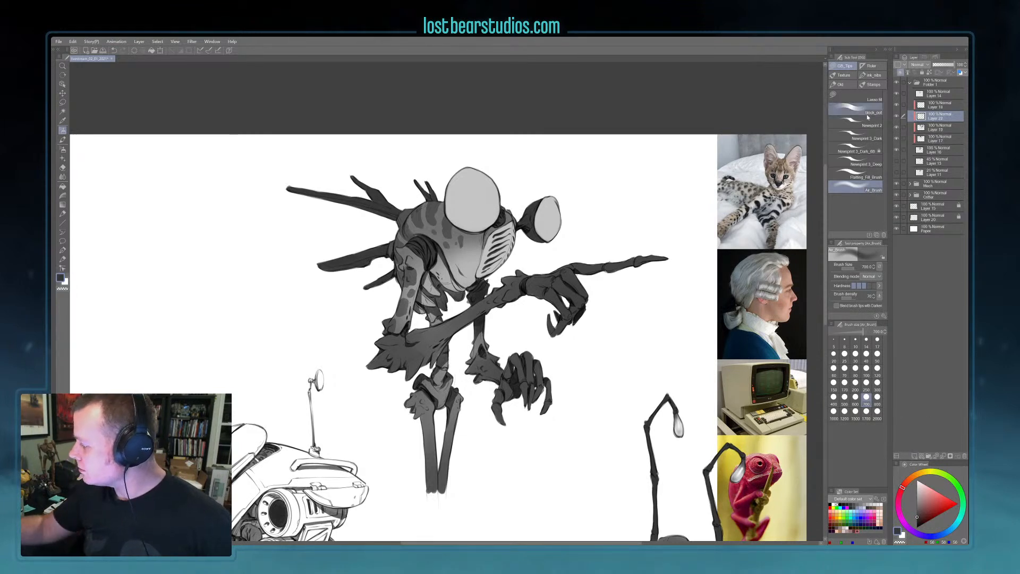
left_click(863, 136)
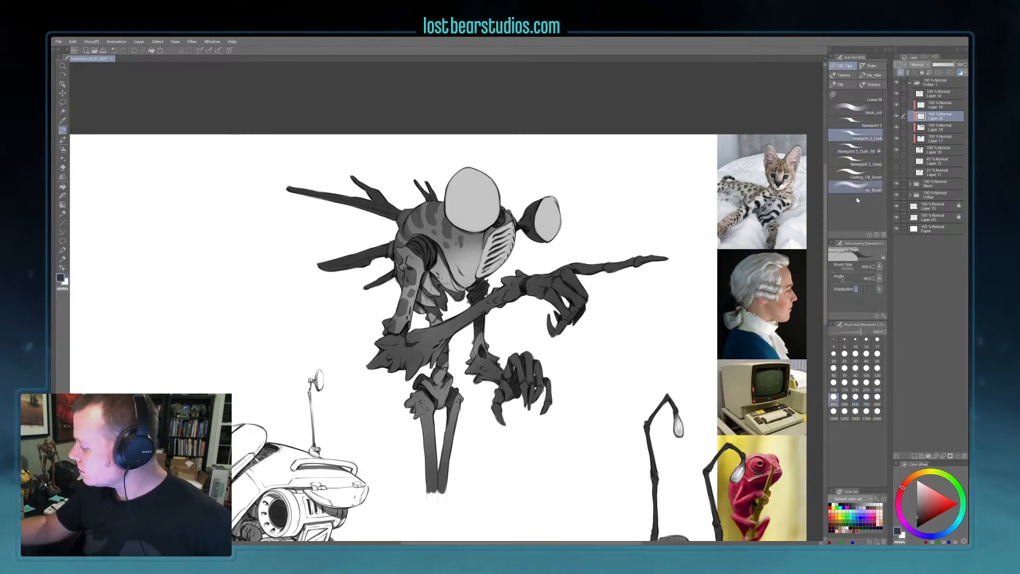
left_click(916, 497)
left_click(855, 397)
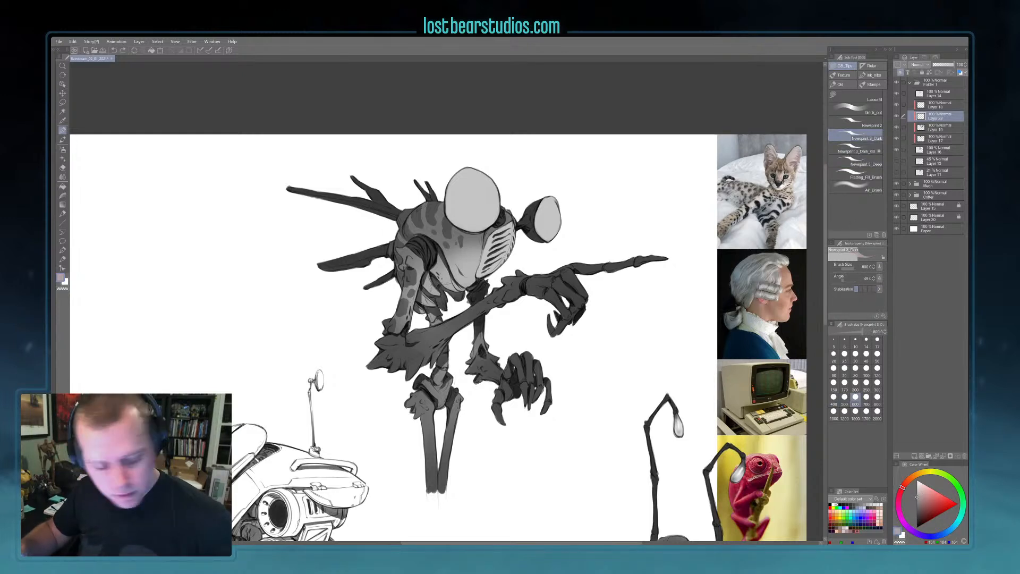
left_click(866, 381)
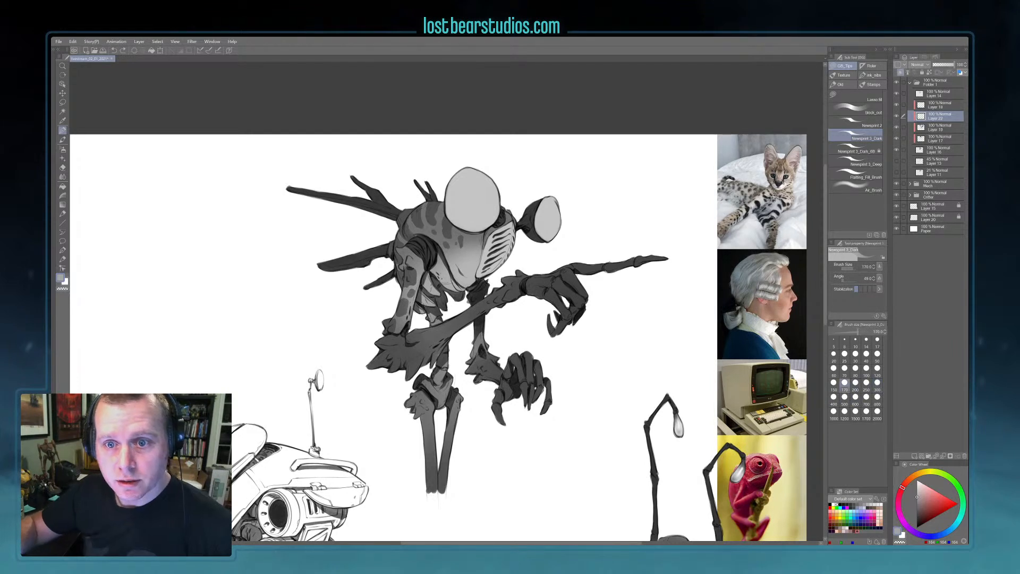
left_click(877, 368)
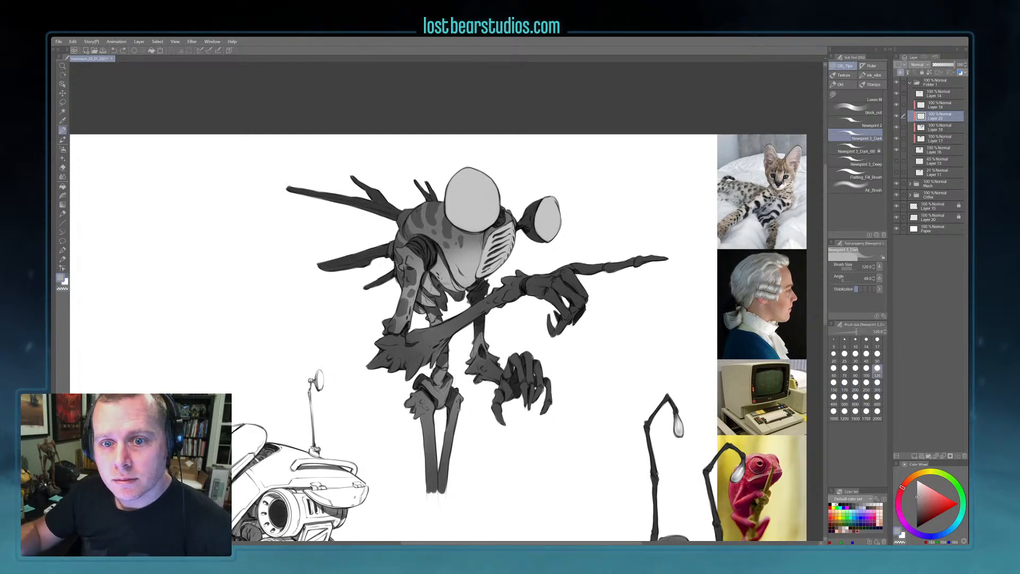
key("bracketleft")
key("bracketleft")
key("bracketright")
key("bracketright")
key("bracketright")
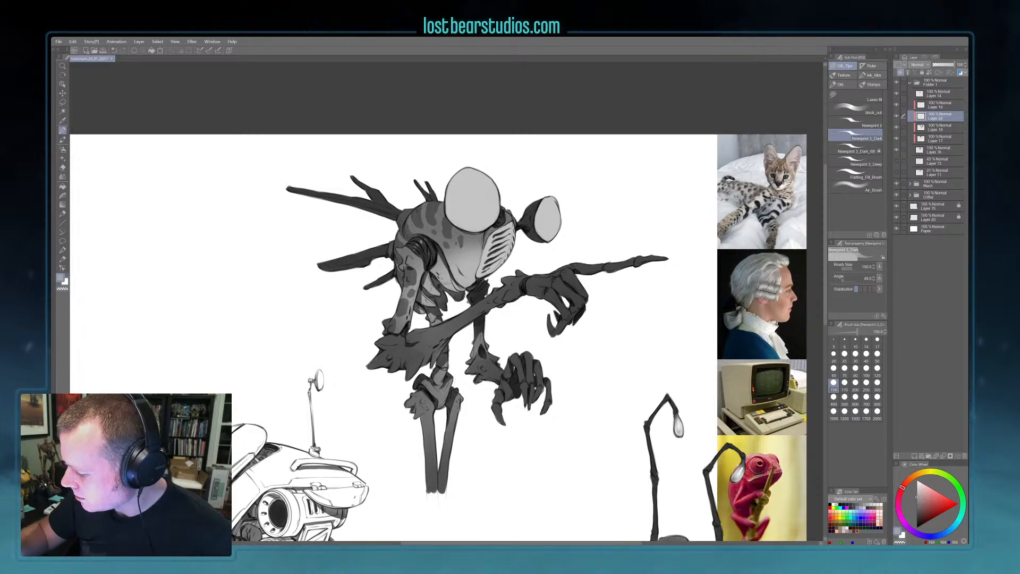
key("bracketright")
key("bracketright")
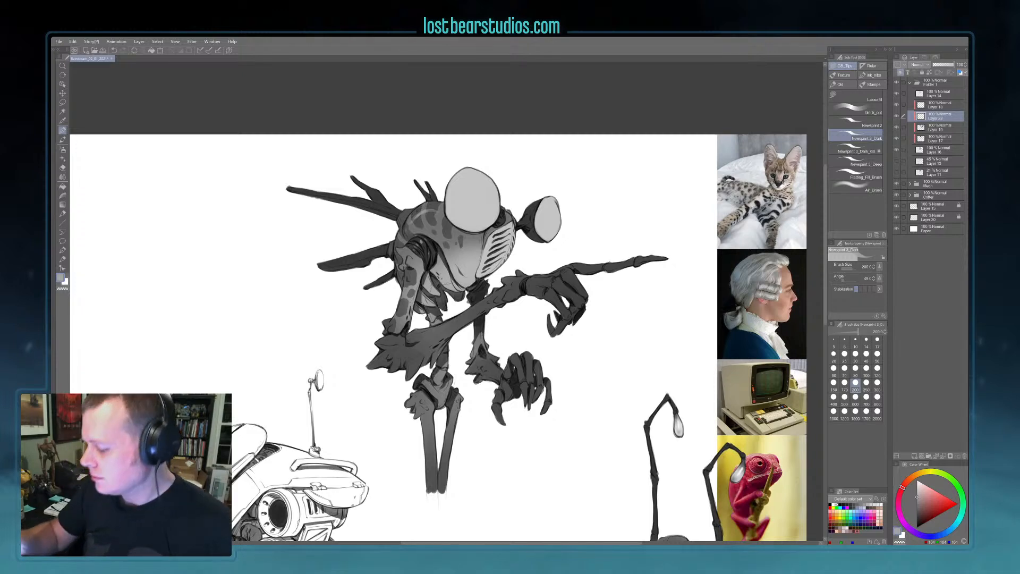
- Airbrush soft light grey accents onto the back and upper body, varying the Air_Brush size from 17 to 100
left_click(856, 186)
left_click(833, 353)
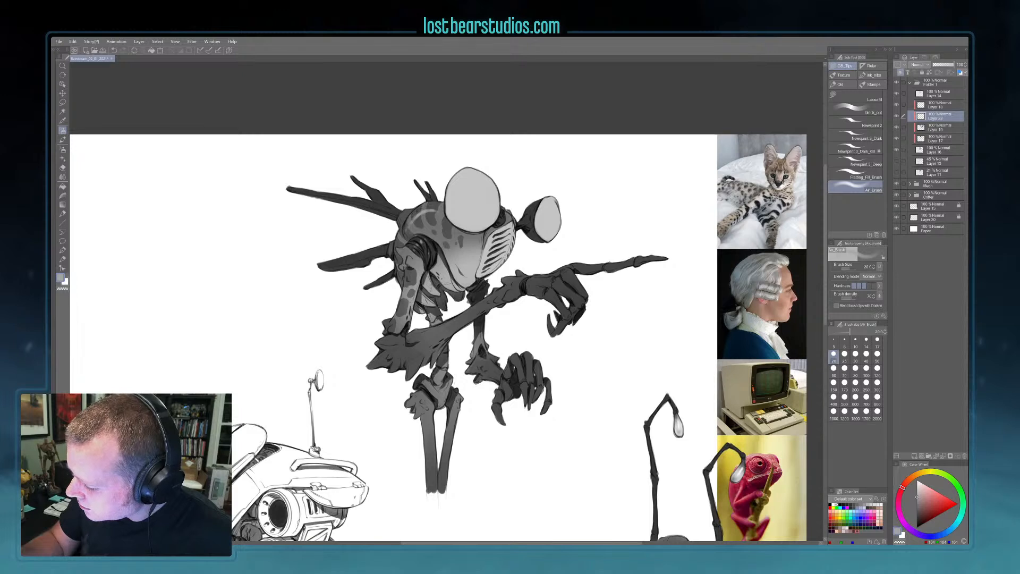
key("bracketleft")
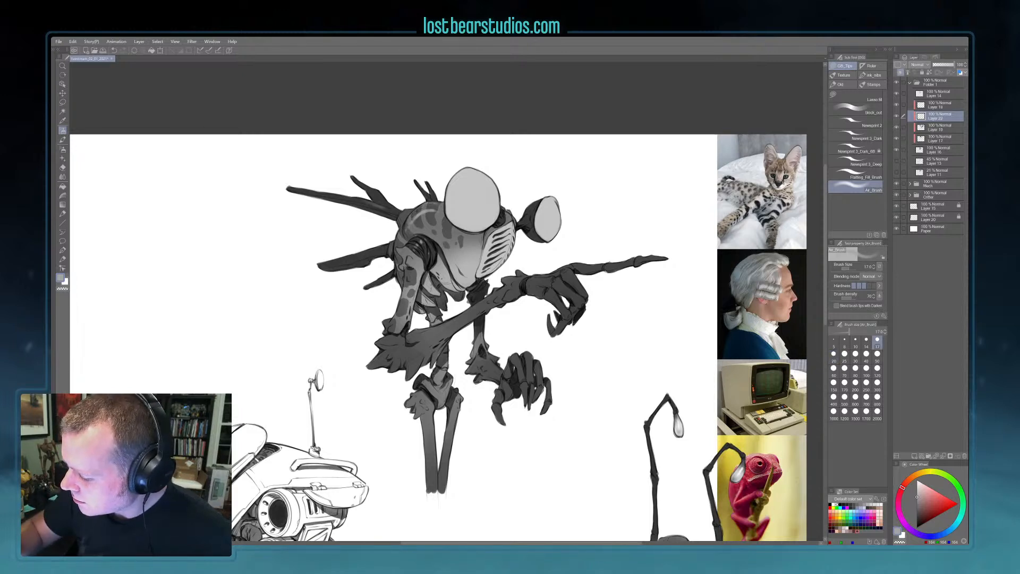
key("bracketright")
key("bracketright")
key("bracketright")
key("bracketright")
key("bracketright")
key("bracketright")
key("bracketright")
key("bracketright")
key("bracketright")
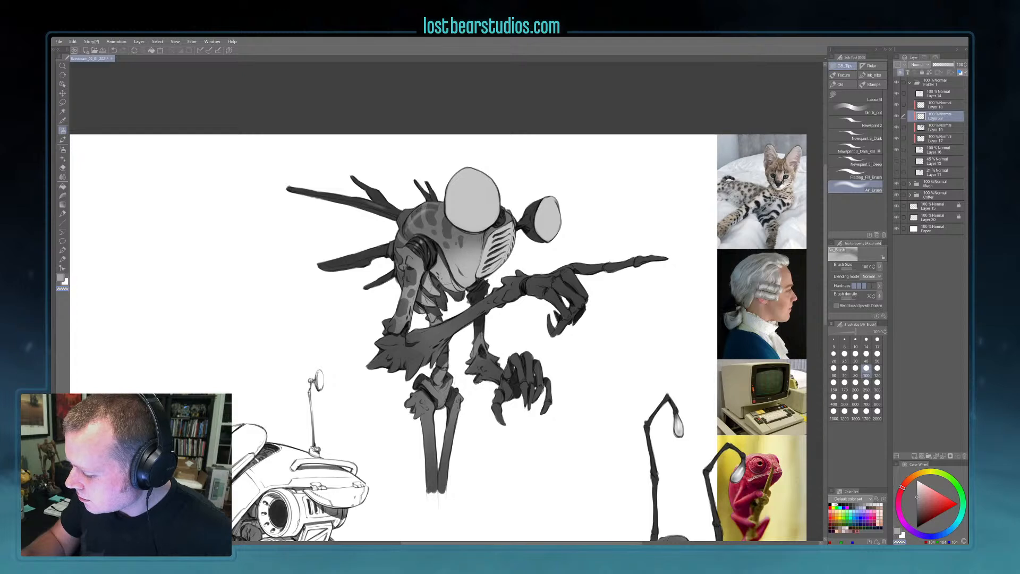
- Add fine light grey highlights along the wings, arms and hands with the Air_Brush at size 25
key("bracketleft")
key("bracketleft")
key("bracketleft")
key("bracketleft")
key("bracketleft")
key("bracketleft")
key("bracketleft")
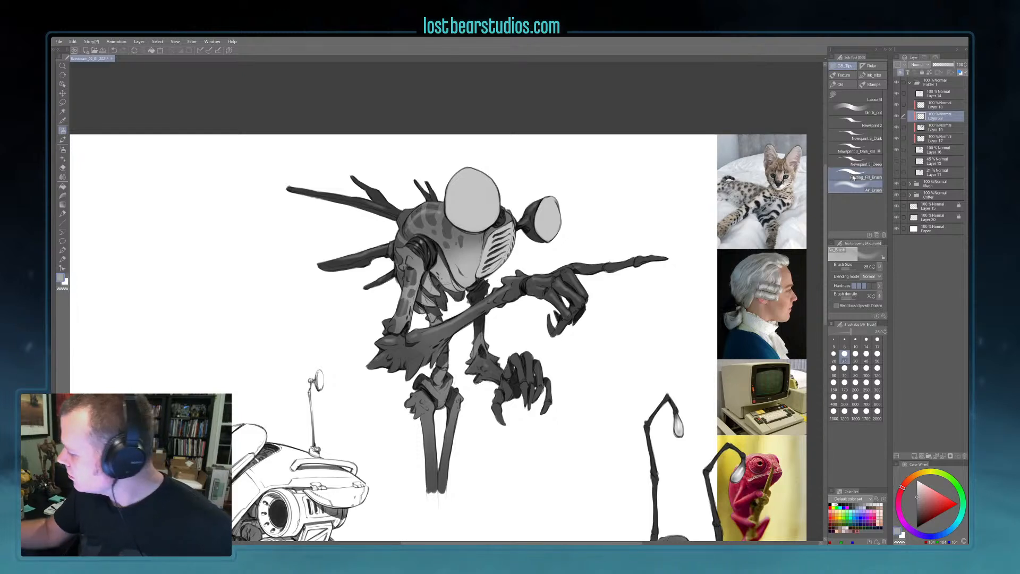
- Sharpen the highlights on the arms, hands and legs with a lighter grey, using the stabilised 3_Dark brush at size 120
left_click(858, 150)
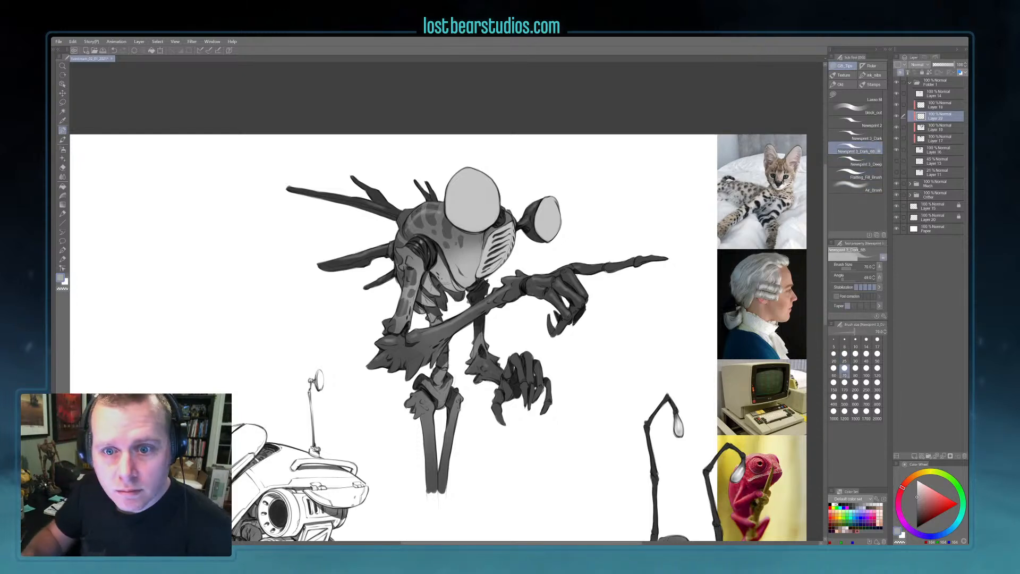
left_click(877, 368)
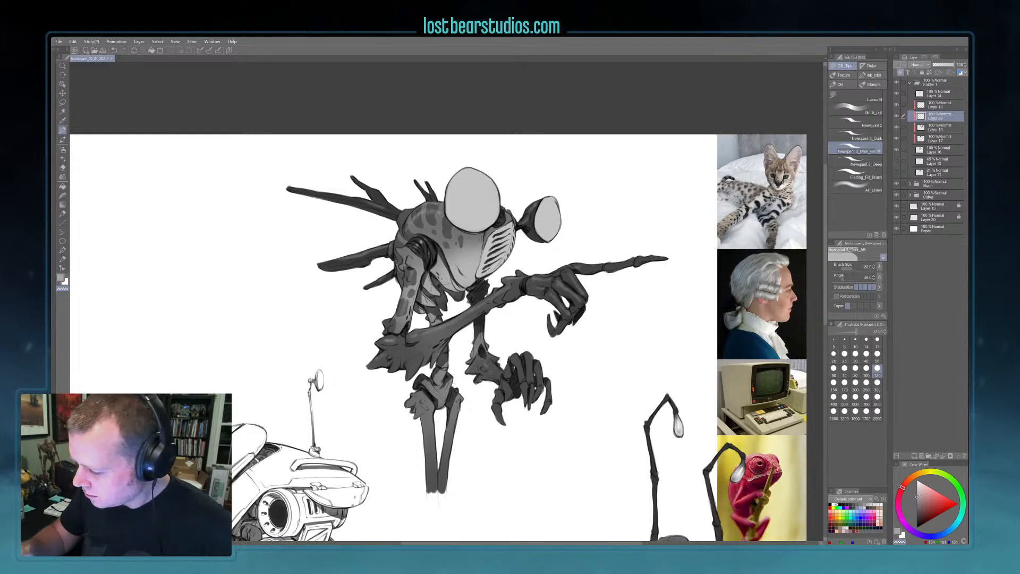
left_click(917, 492)
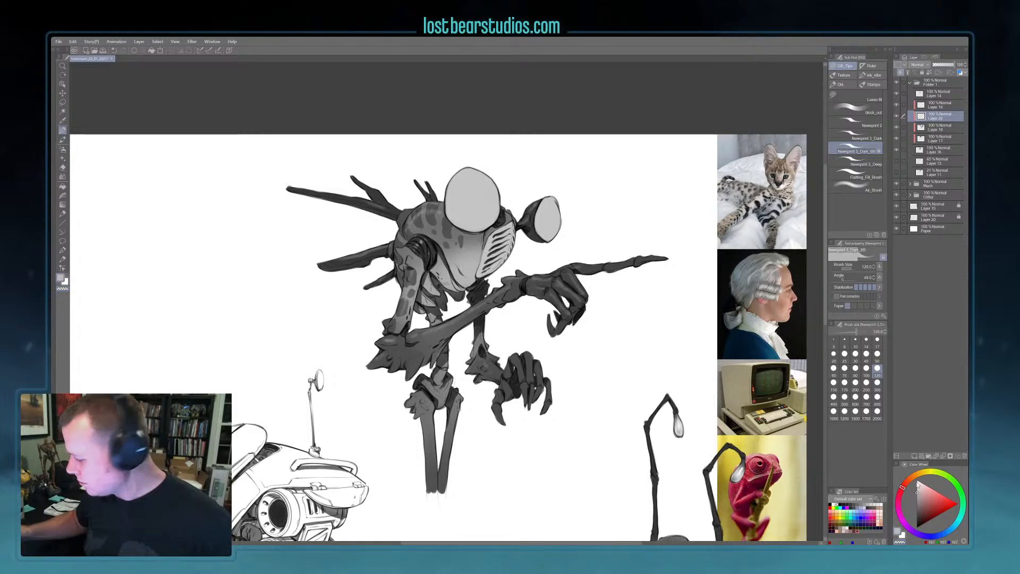
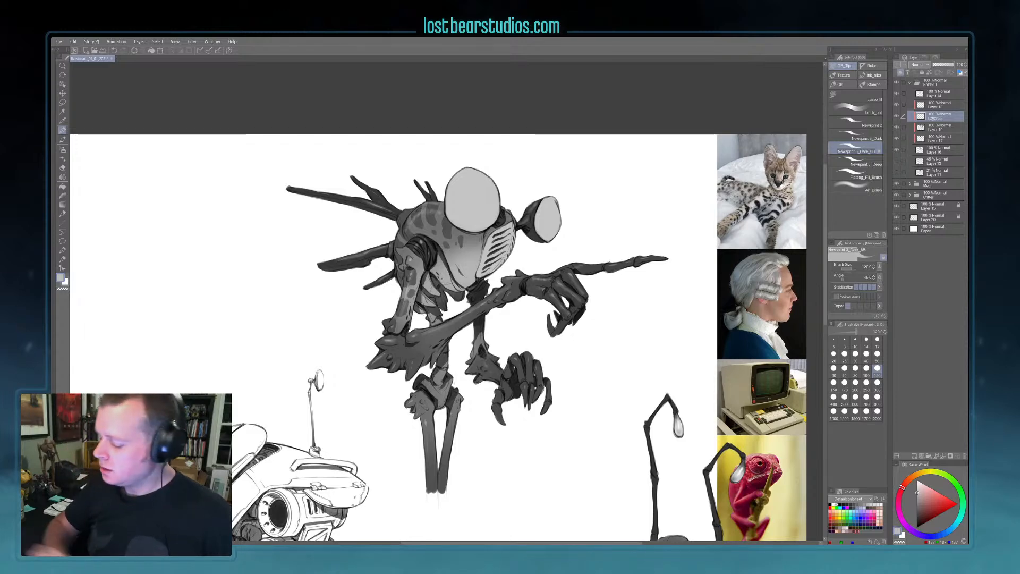
scroll(536, 374, "down", 2)
scroll(537, 374, "up", 1)
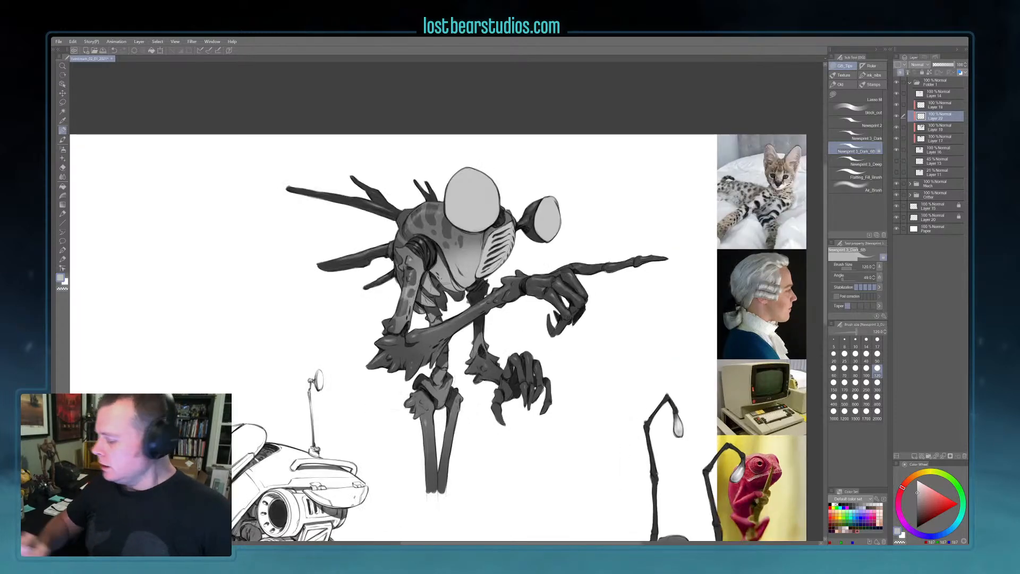
- Shade the upper edge of the near eye on the eye layer with sampled dark grey, using the Air_Brush at size 170
key("alt+bracketright")
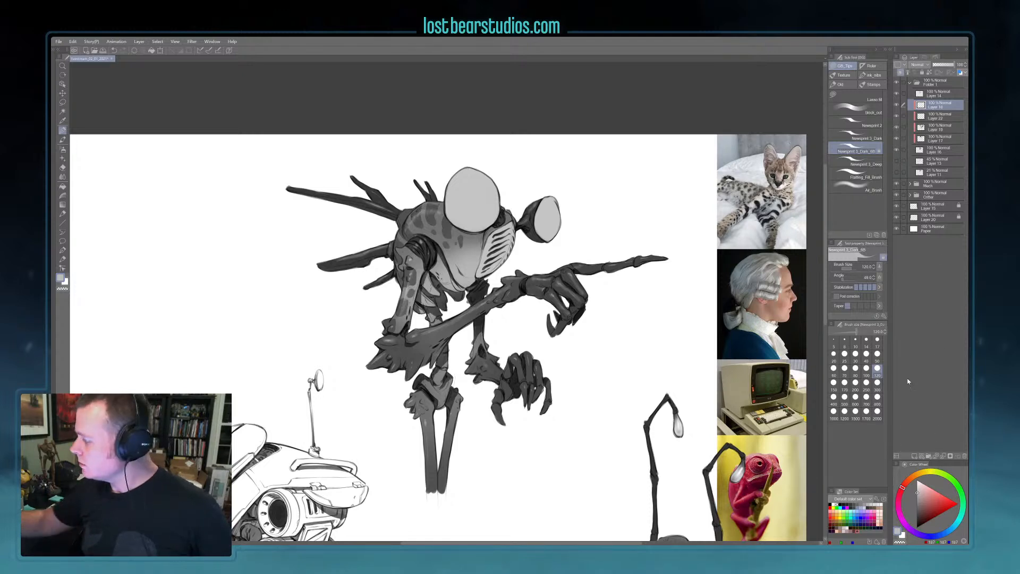
left_click(856, 186)
left_click(466, 235, "alt")
left_click_drag(449, 193, 487, 170)
key("ctrl+z")
key("bracketright")
key("bracketright")
key("bracketright")
key("bracketright")
key("bracketright")
key("bracketright")
key("bracketright")
key("bracketright")
key("bracketright")
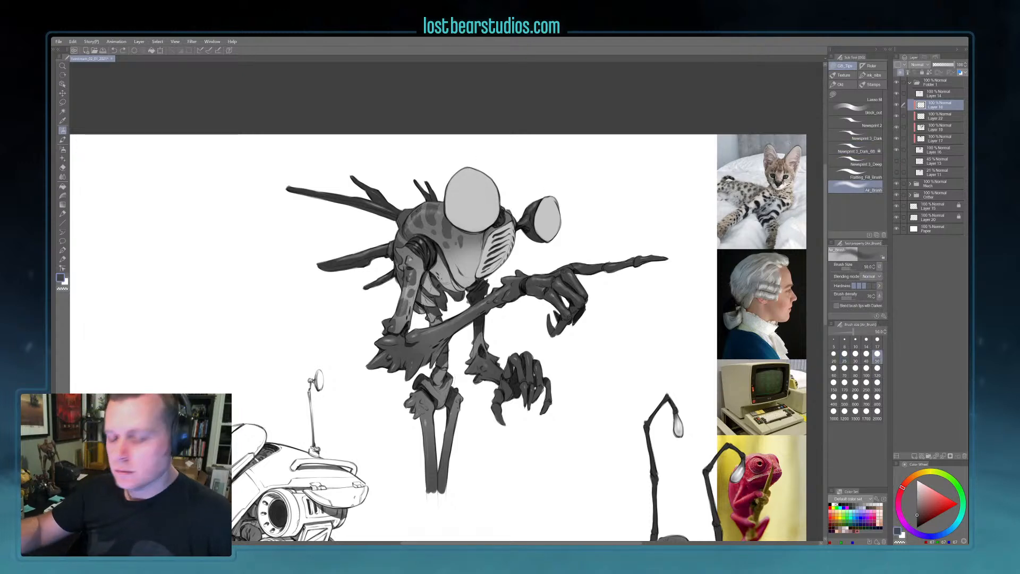
key("bracketright")
key("bracketright")
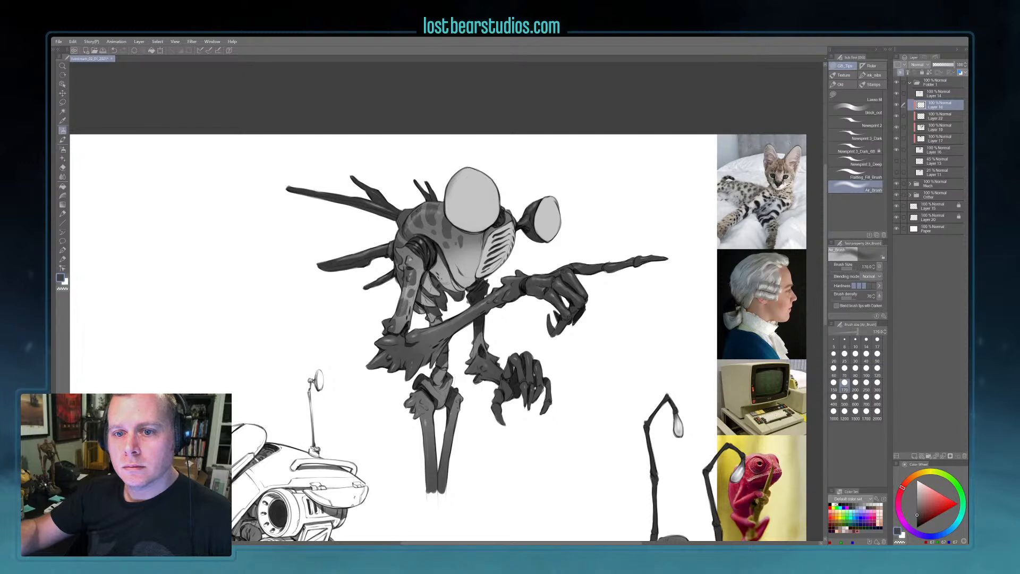
mouse_move(460, 175)
left_mouse_down()
mouse_move(457, 183)
mouse_move(492, 192)
mouse_move(455, 196)
mouse_move(487, 186)
mouse_move(494, 199)
mouse_move(452, 207)
left_mouse_up()
- Spread the dark gradient across the tops of both eyes with the Air_Brush at size 300
key("bracketright")
key("bracketright")
key("bracketright")
mouse_move(539, 199)
left_mouse_down()
mouse_move(550, 218)
mouse_move(555, 210)
left_mouse_up()
mouse_move(478, 175)
left_mouse_down()
mouse_move(498, 202)
mouse_move(556, 212)
left_mouse_up()
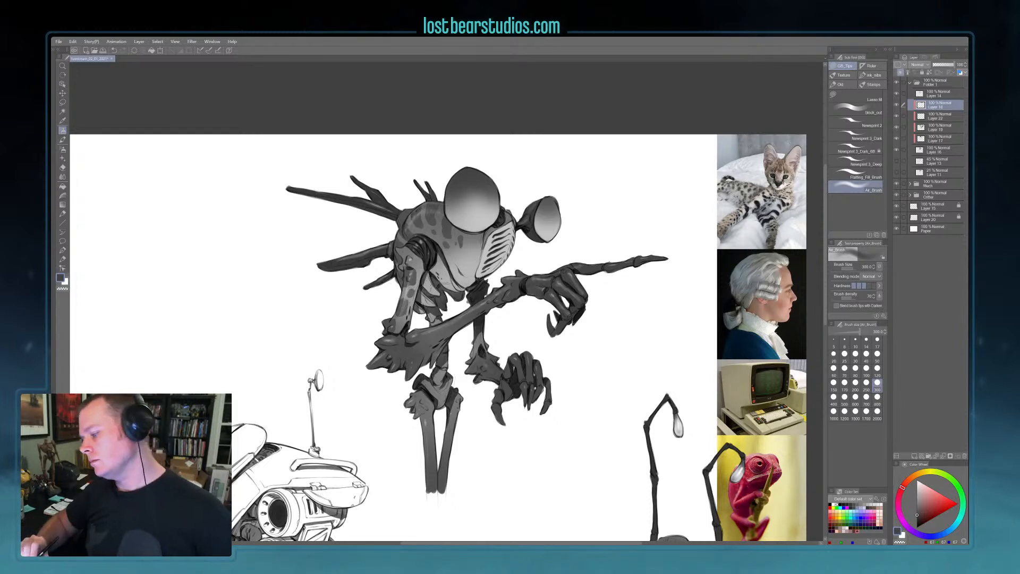
- Airbrush a soft white glow into both eyes on a new clipped layer above the eye layer, sampling white from the canvas
left_click(914, 456)
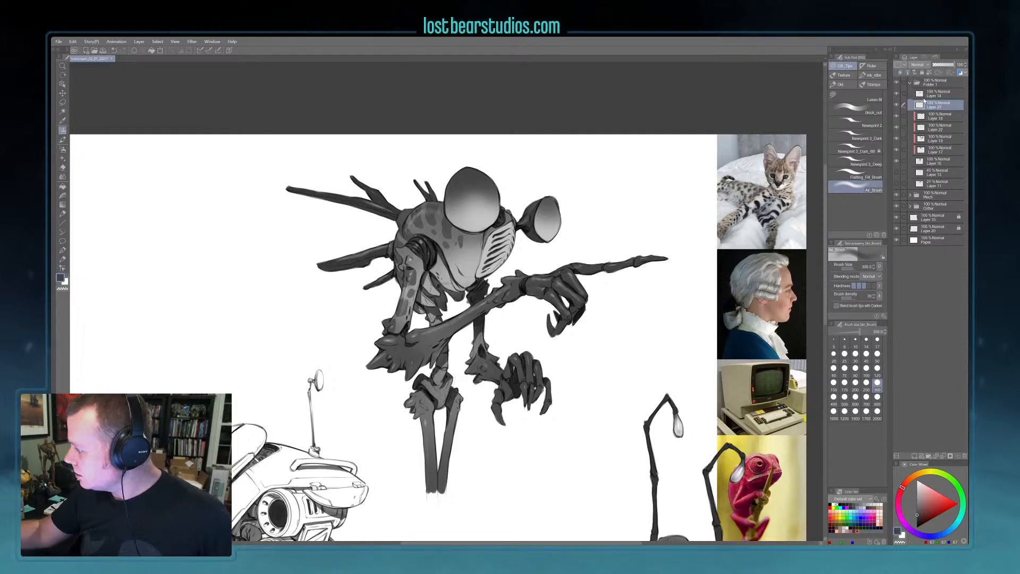
left_click(900, 73)
left_click(579, 224, "alt")
left_click_drag(467, 211, 477, 191)
left_click_drag(546, 213, 552, 210)
- Shape a jagged horizon reflection across both eyes with the Flatting_Fill_Brush, cutting back its edge with transparent colour at size 150
left_click(856, 174)
mouse_move(451, 217)
left_mouse_down()
mouse_move(464, 206)
mouse_move(479, 213)
left_mouse_up()
key("c")
key("bracketleft")
key("bracketleft")
key("bracketleft")
key("bracketleft")
left_click_drag(477, 206, 493, 207)
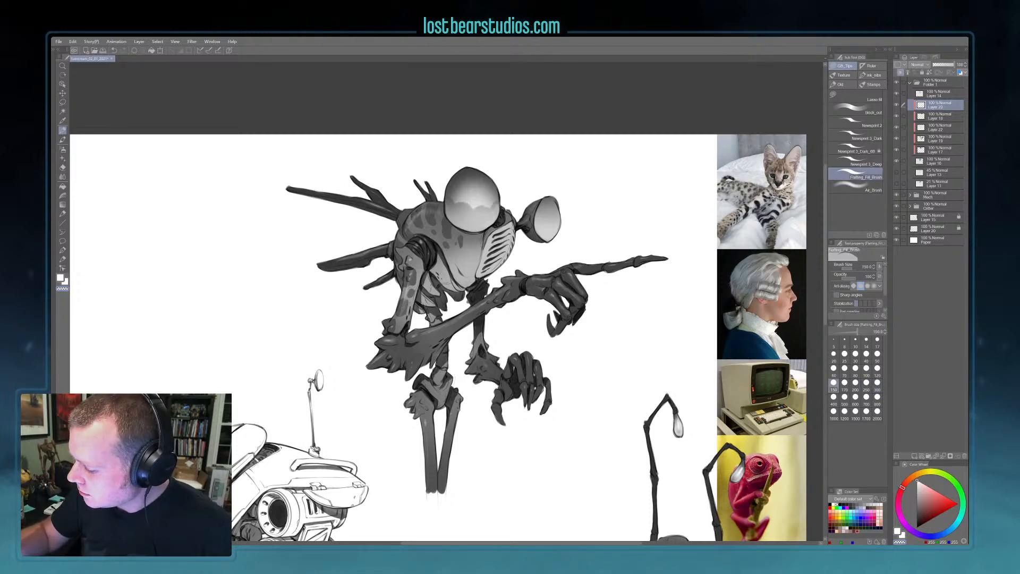
left_click_drag(464, 201, 470, 204)
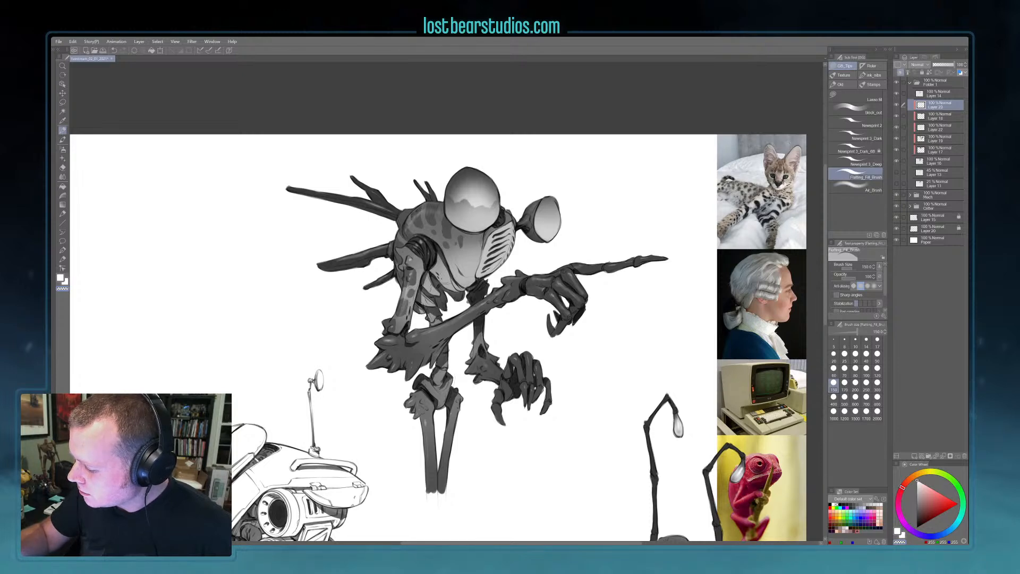
mouse_move(542, 225)
left_mouse_down()
mouse_move(535, 236)
mouse_move(559, 217)
mouse_move(533, 229)
left_mouse_up()
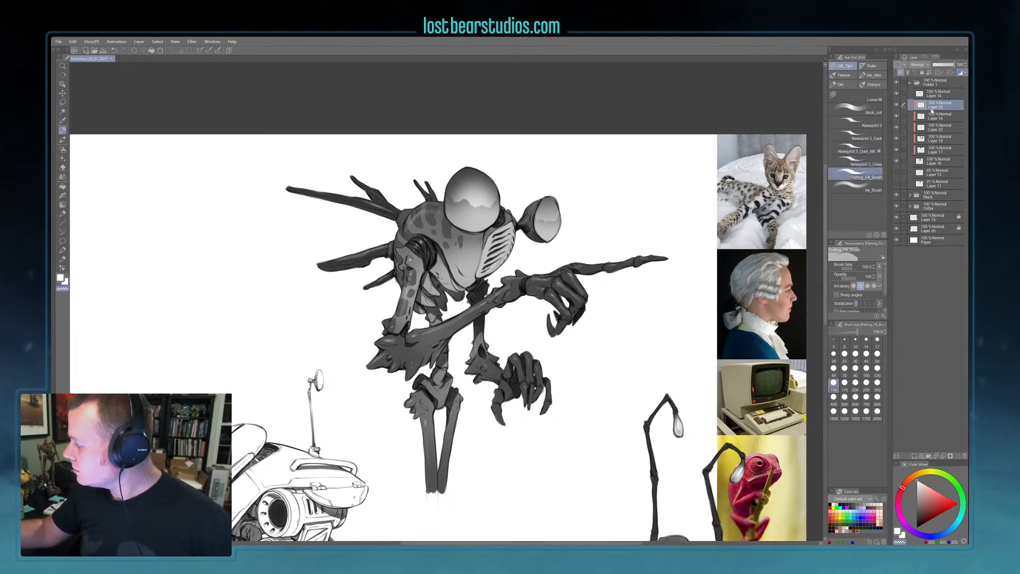
- Dot white highlights onto both eyes on a new layer with the Flatting_Fill_Brush at size 150, and select the Air_Brush
left_click(913, 456)
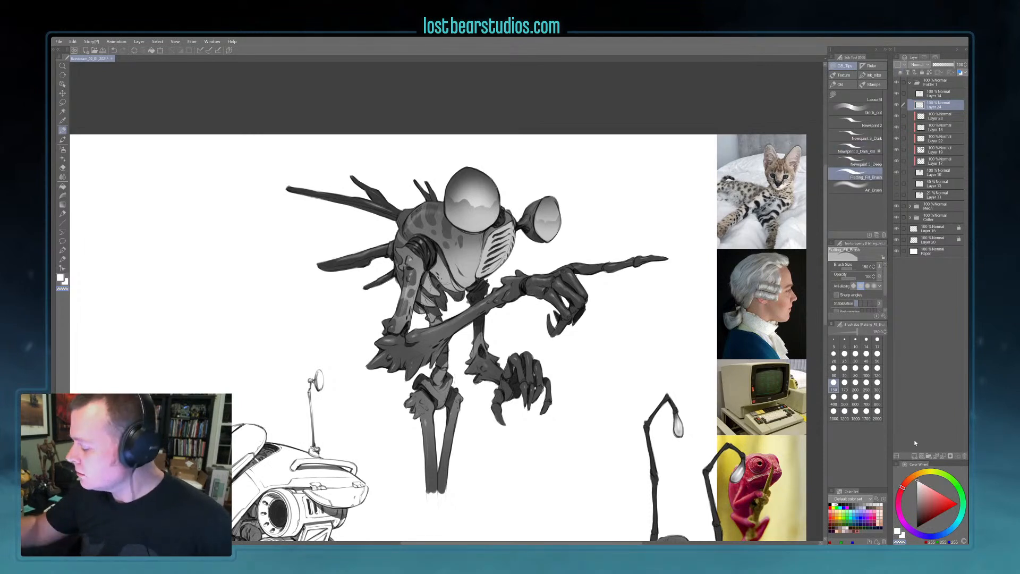
left_click(856, 163)
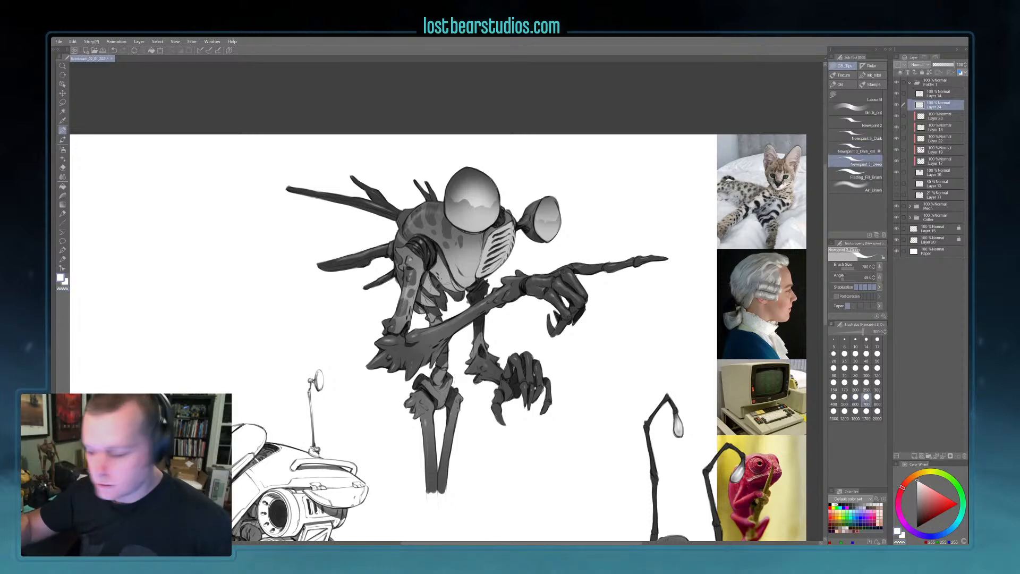
left_click(877, 403)
left_click(856, 175)
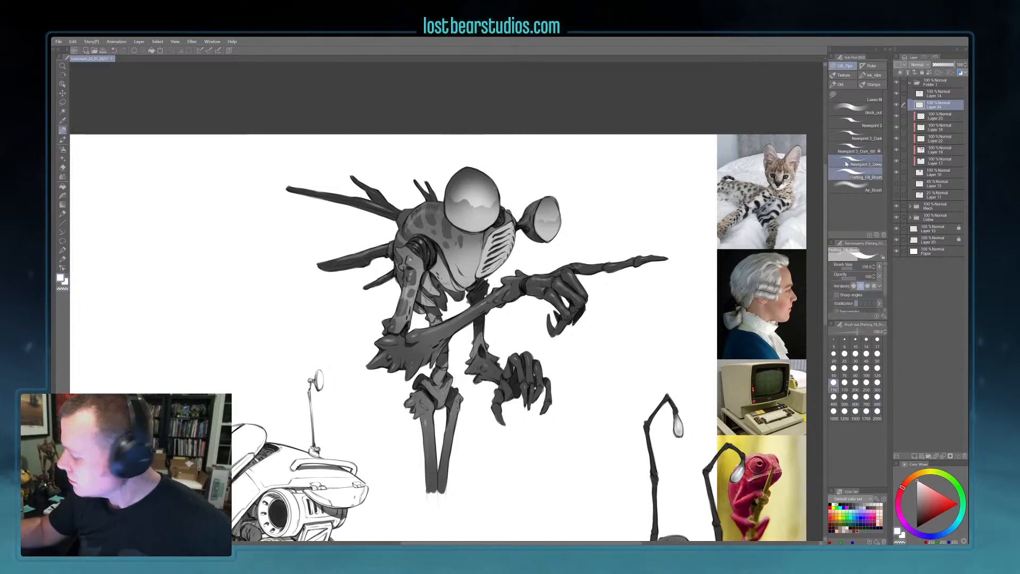
left_click(485, 187)
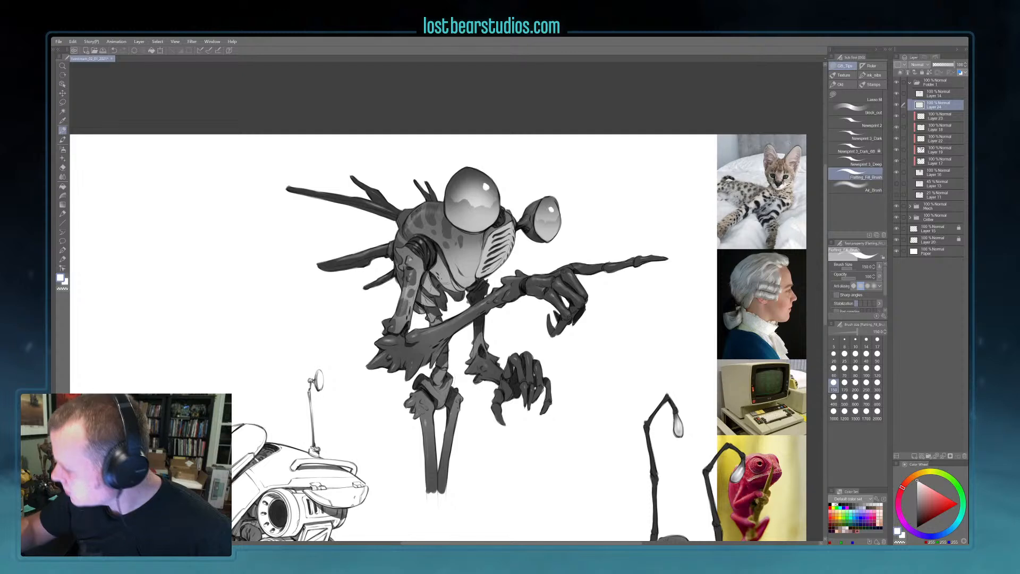
left_click(855, 187)
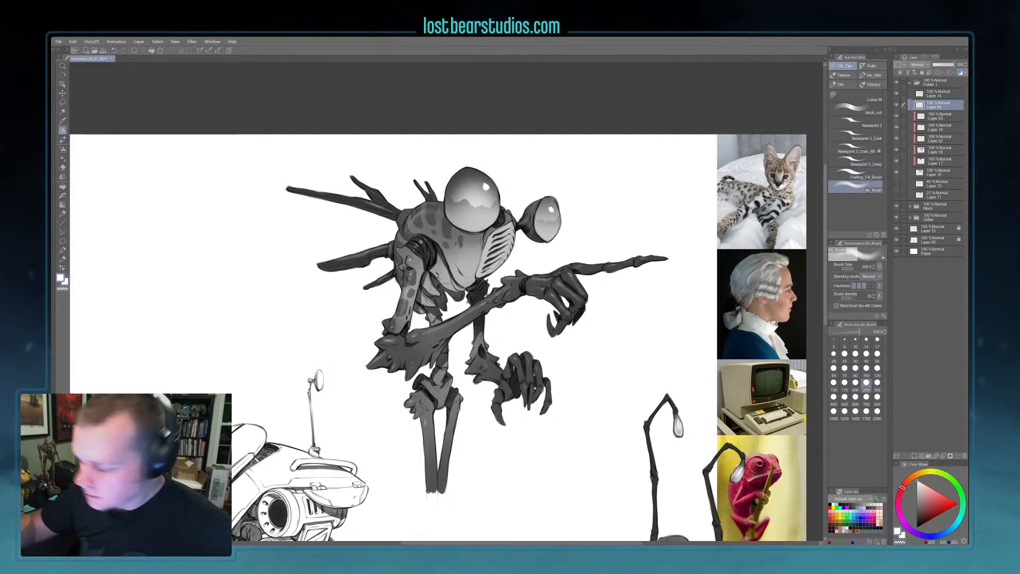
- Airbrush soft white accents into the lower parts of both eyes, varying the brush size between 80, 50, 30 and 60
left_click(855, 368)
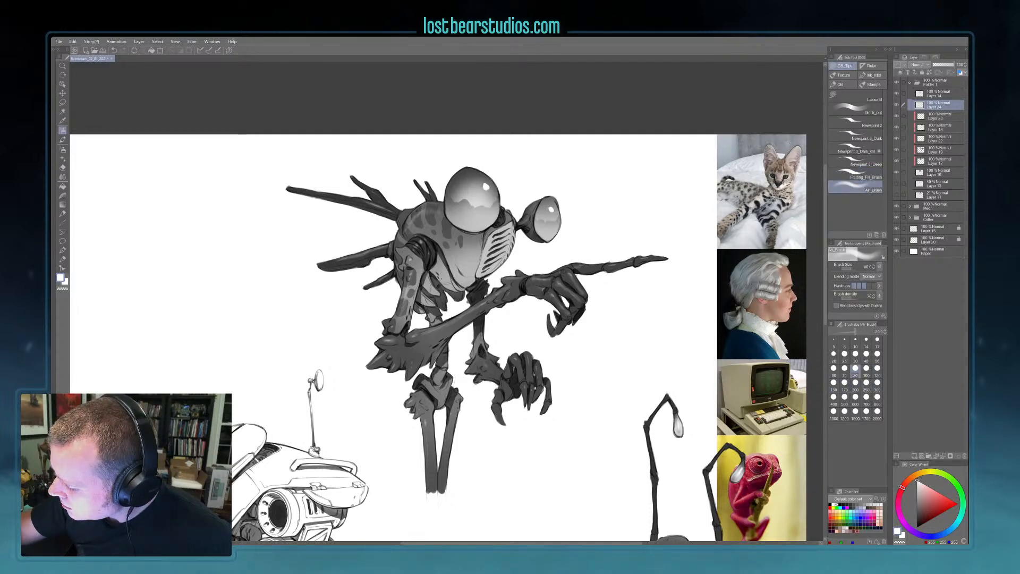
left_click(877, 360)
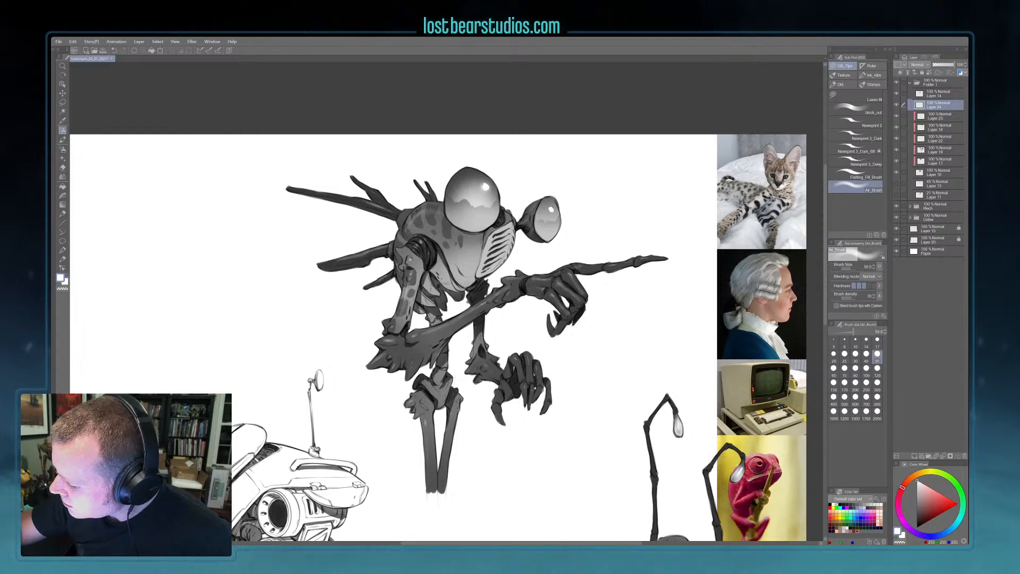
left_click(855, 354)
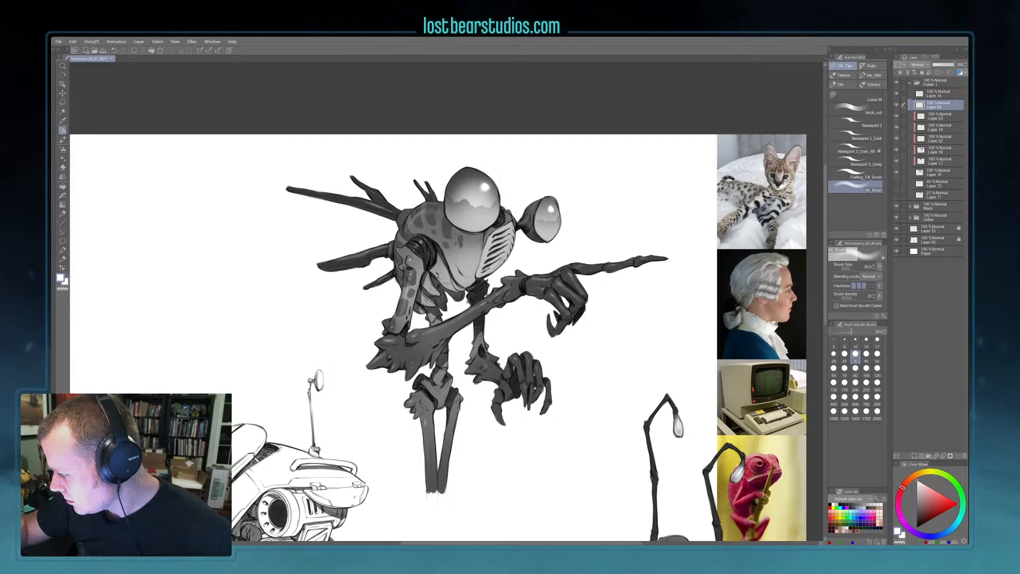
left_click(834, 367)
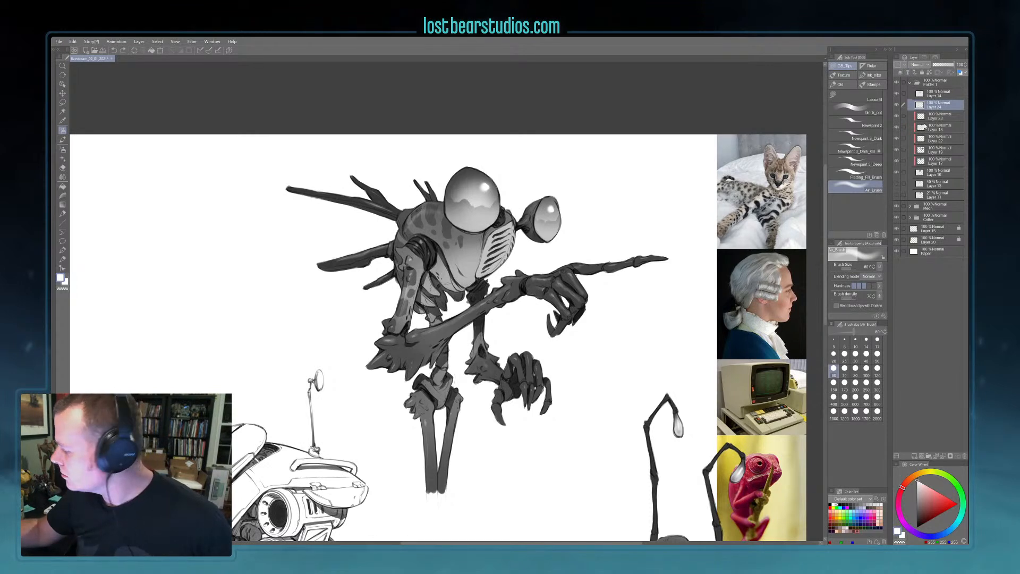
- Examine which layer holds the dark eye gradient by loading layer contents as selections and toggling its visibility, leaving nothing selected
left_click(921, 128, "ctrl")
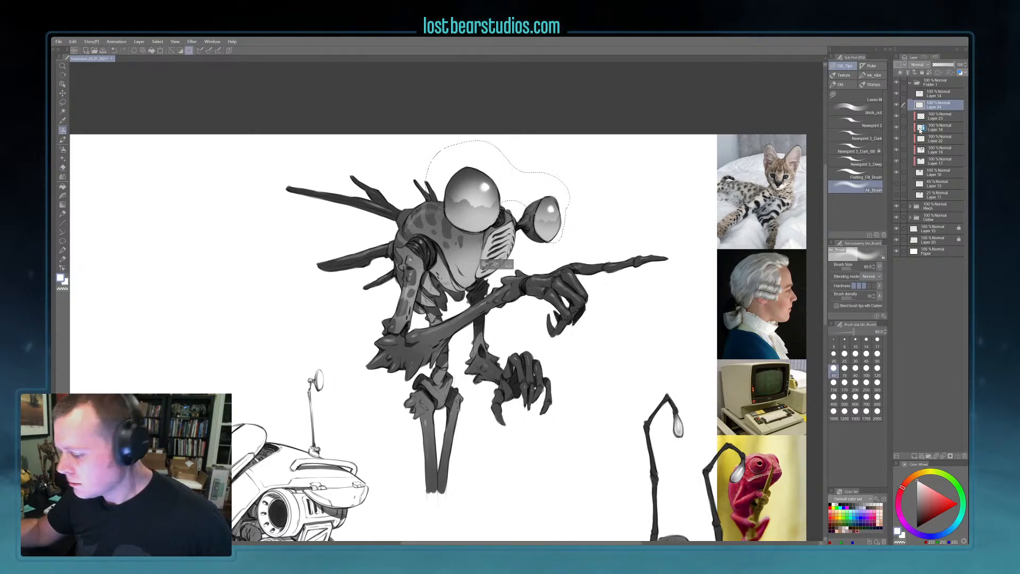
left_click(921, 138, "ctrl")
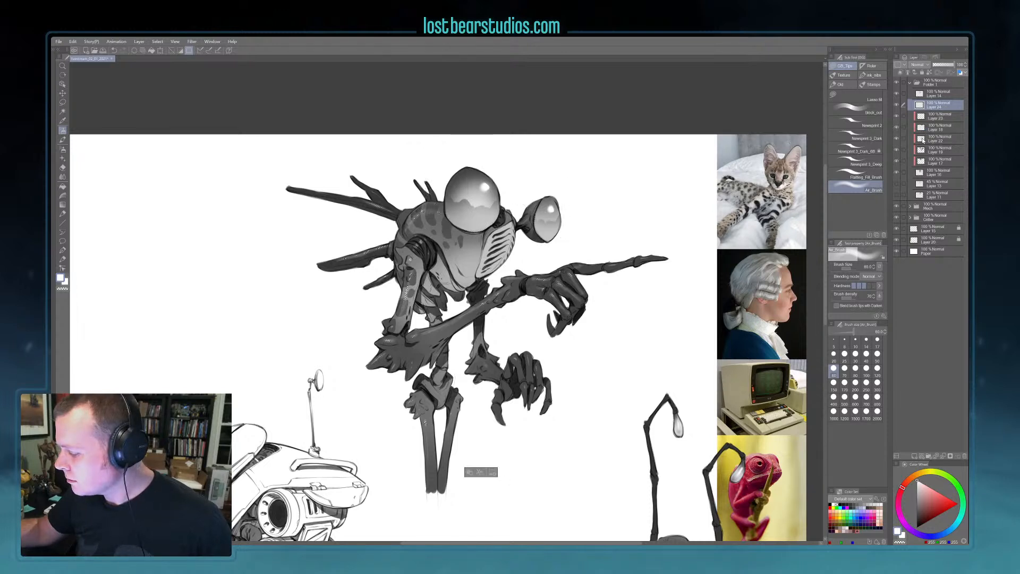
left_click(922, 129, "ctrl")
left_click(922, 139, "ctrl")
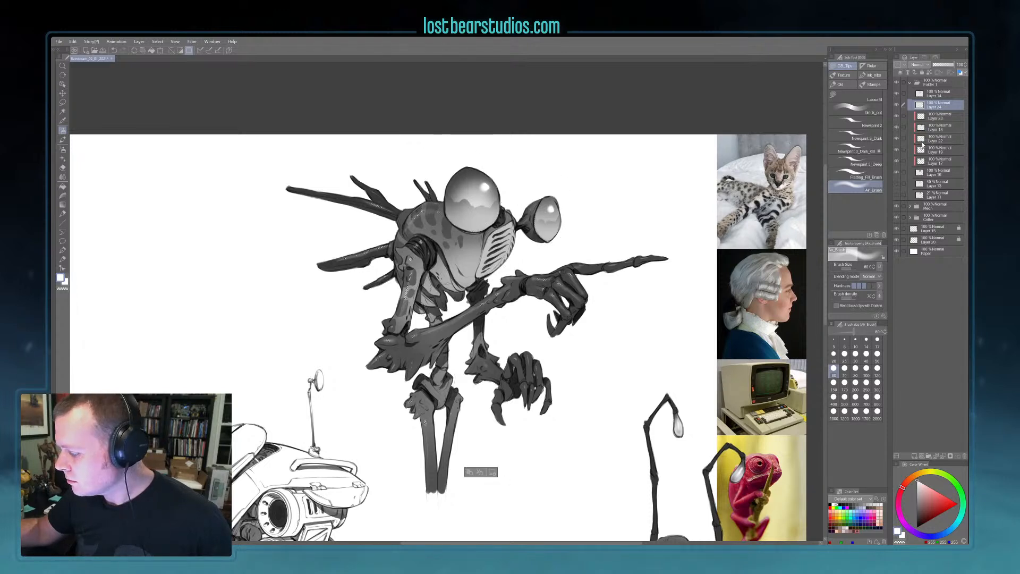
left_click(922, 128, "ctrl")
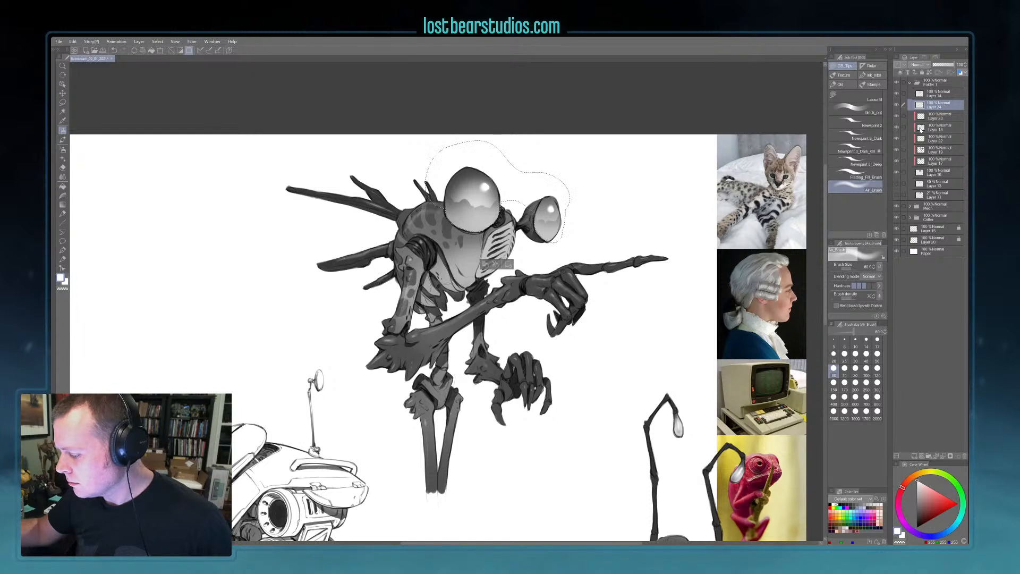
left_click(898, 129)
left_click(897, 129)
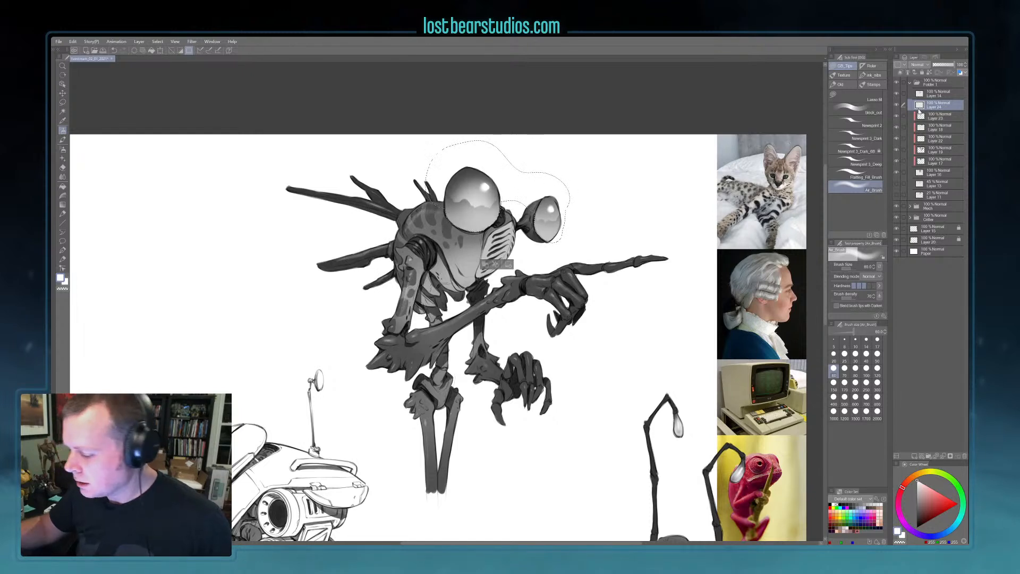
key("ctrl+d")
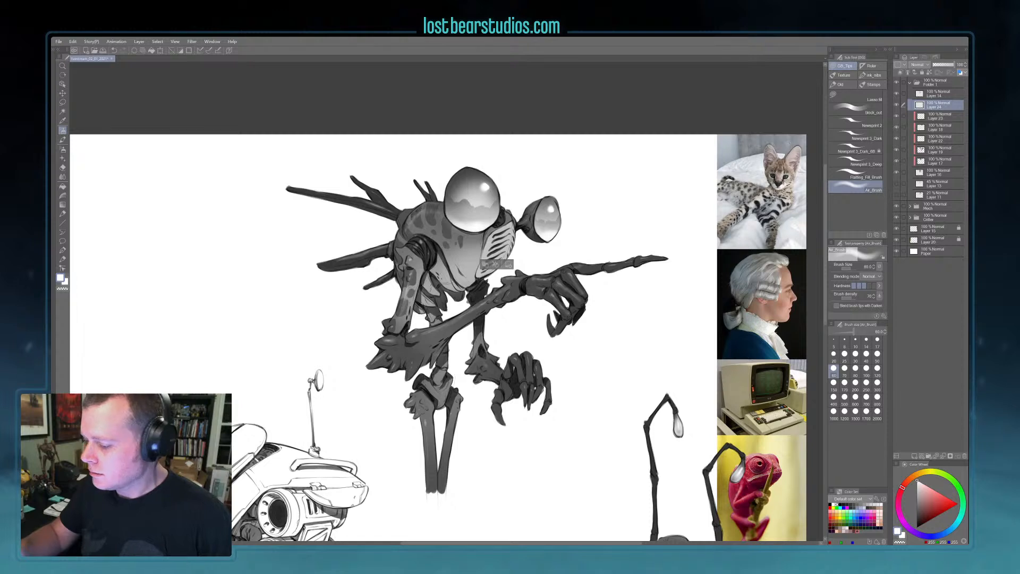
key("ctrl+d")
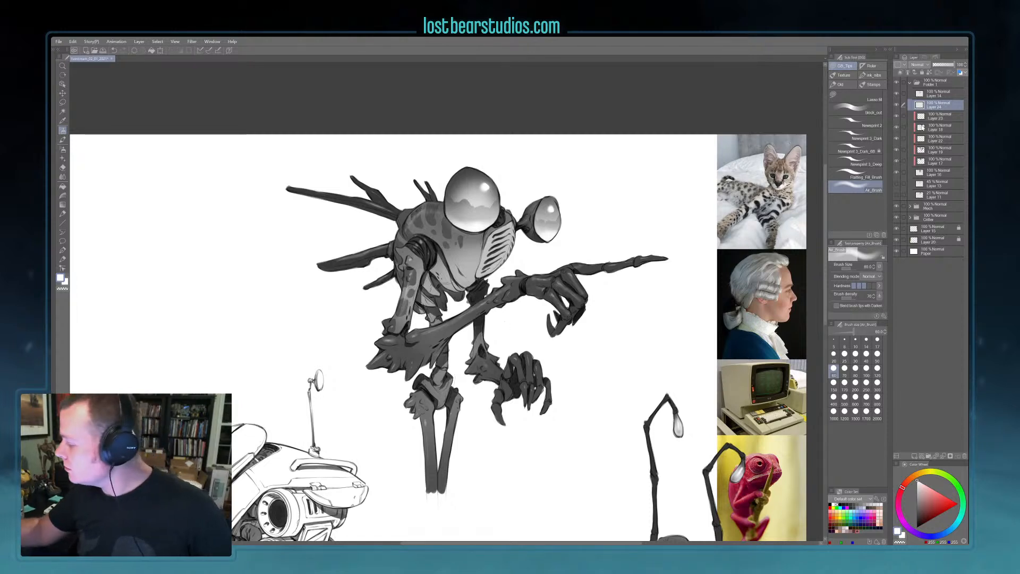
- Lighten the dark gradient layer across both eyes by raising its luminosity with Hue/Saturation/Luminosity
left_click(922, 128)
left_click(899, 129)
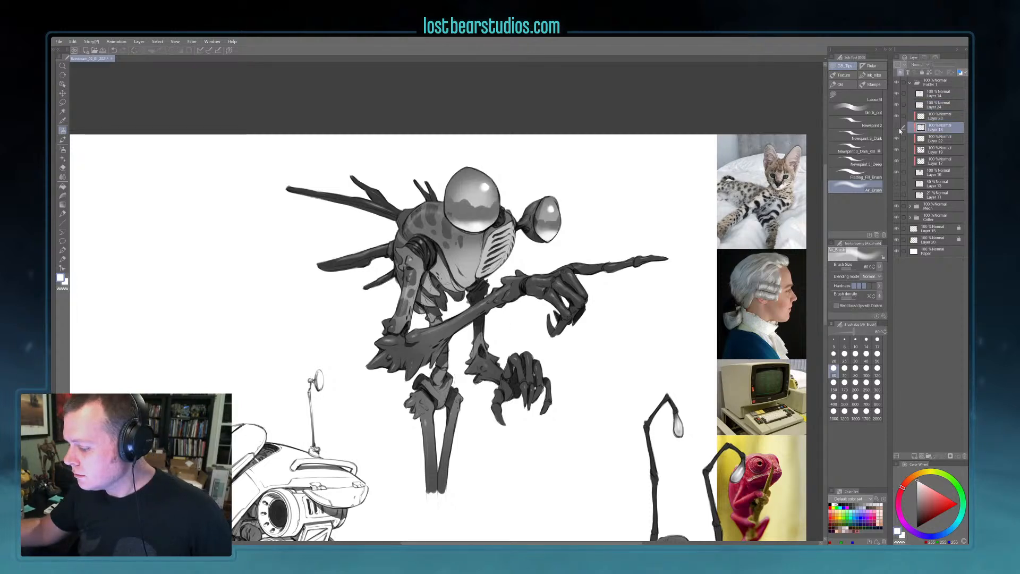
left_click(898, 129)
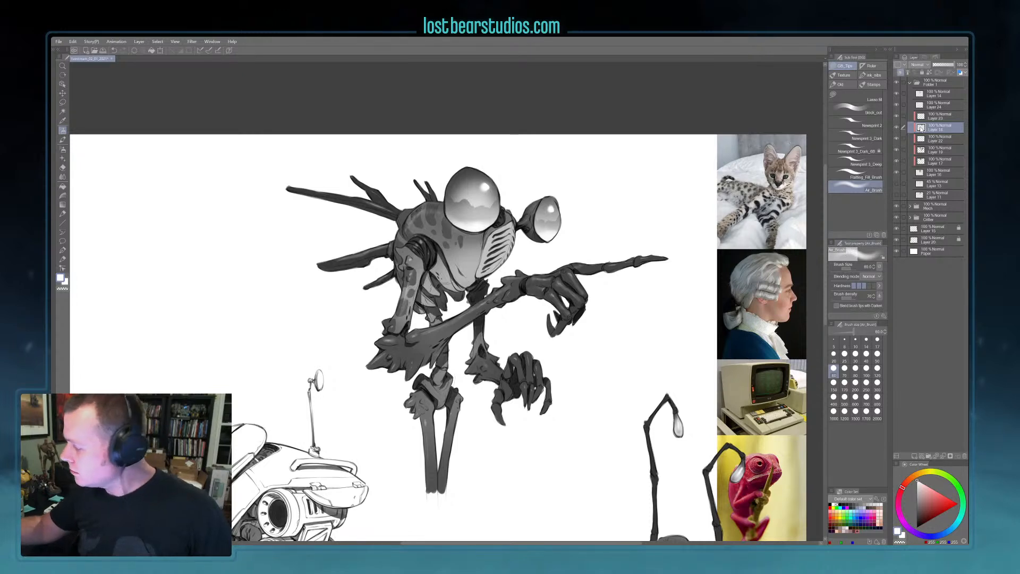
key("ctrl+u")
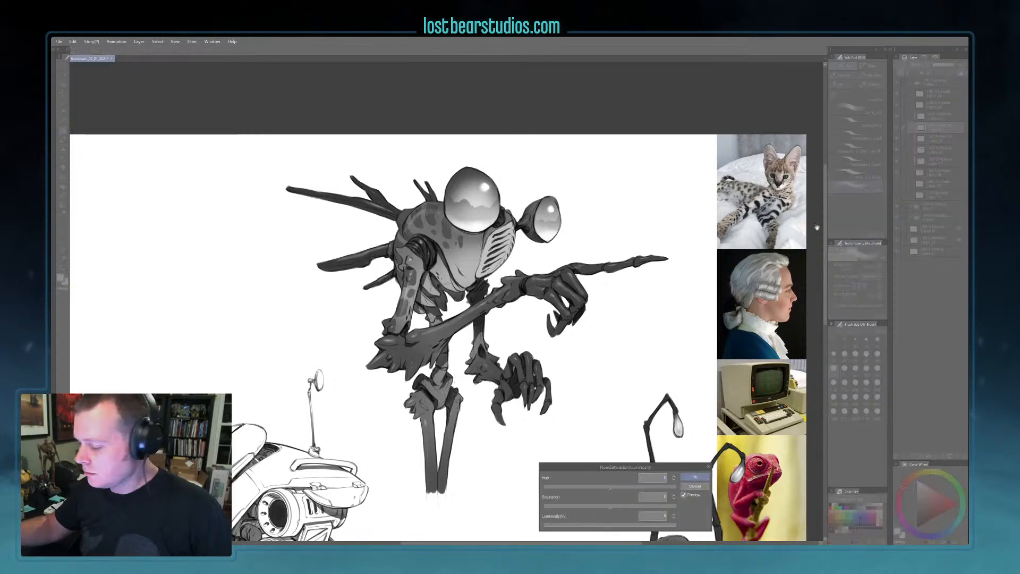
left_click_drag(608, 529, 635, 531)
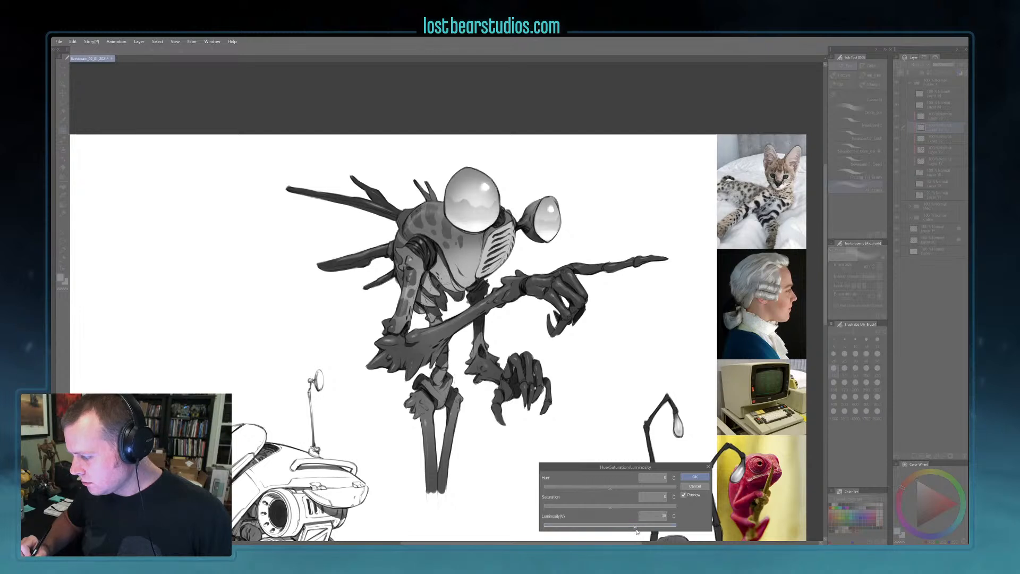
left_click(695, 477)
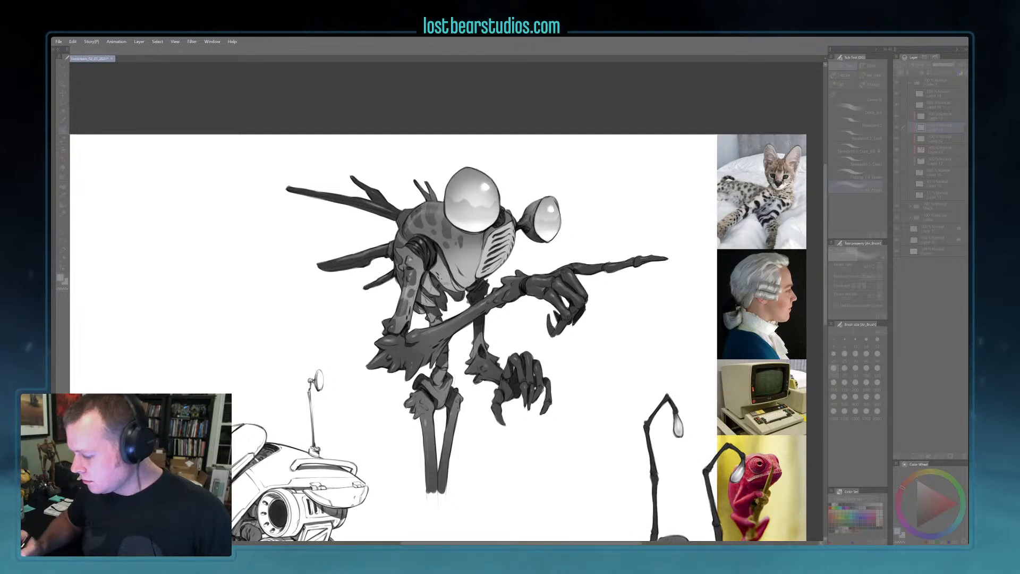
scroll(642, 506, "down", 2)
left_click_drag(651, 470, 586, 414)
scroll(583, 456, "up", 1)
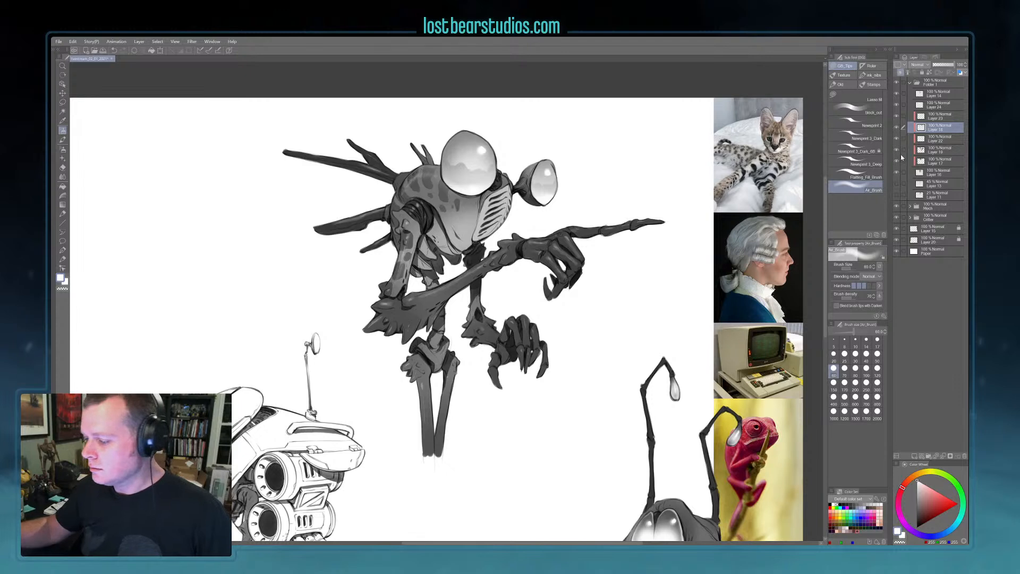
- Add a new layer above the eyes' clipped white glow layer, clip it to the layer below and set its blending mode to Add
left_click(938, 93)
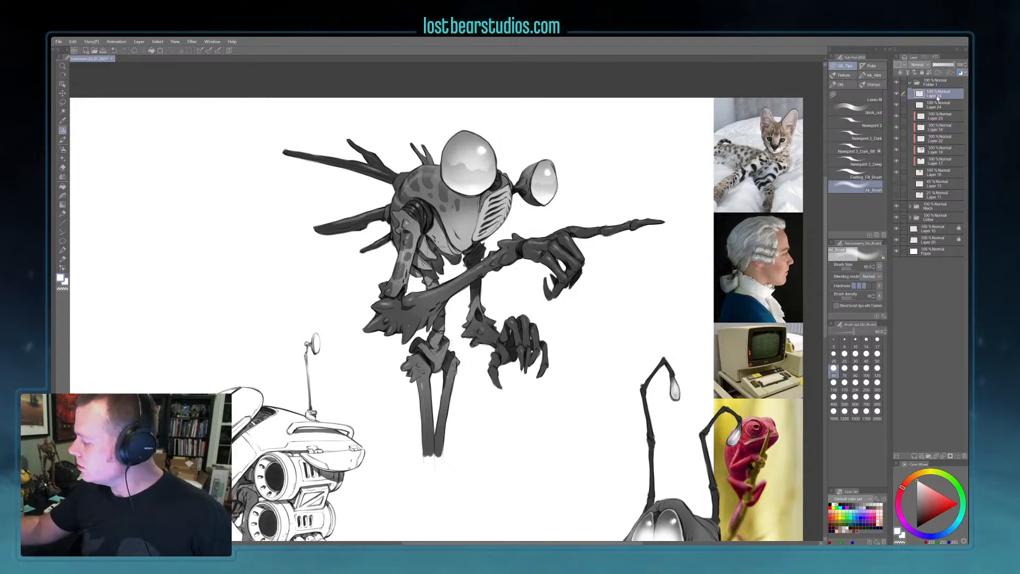
left_click(939, 116)
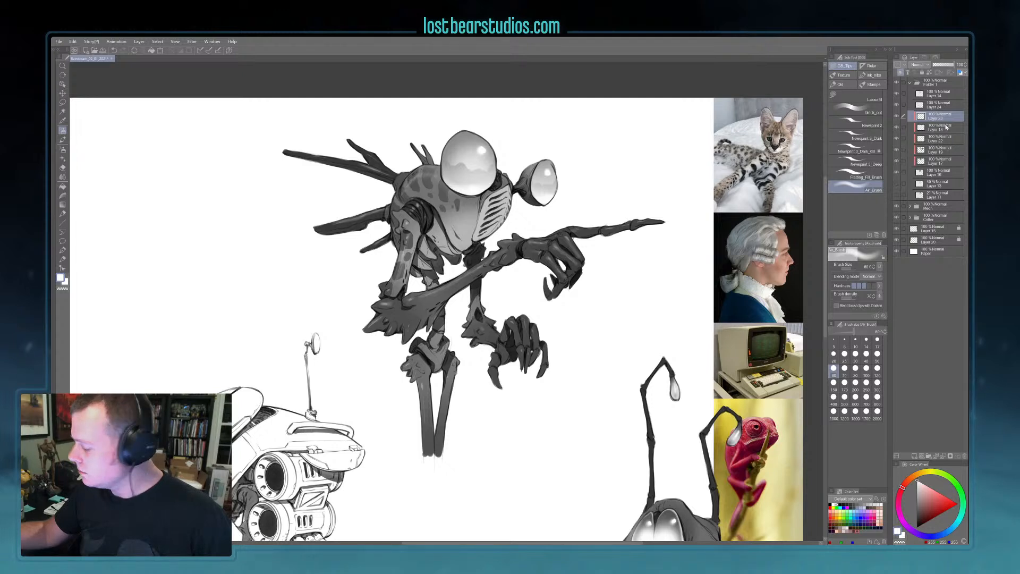
left_click(914, 456)
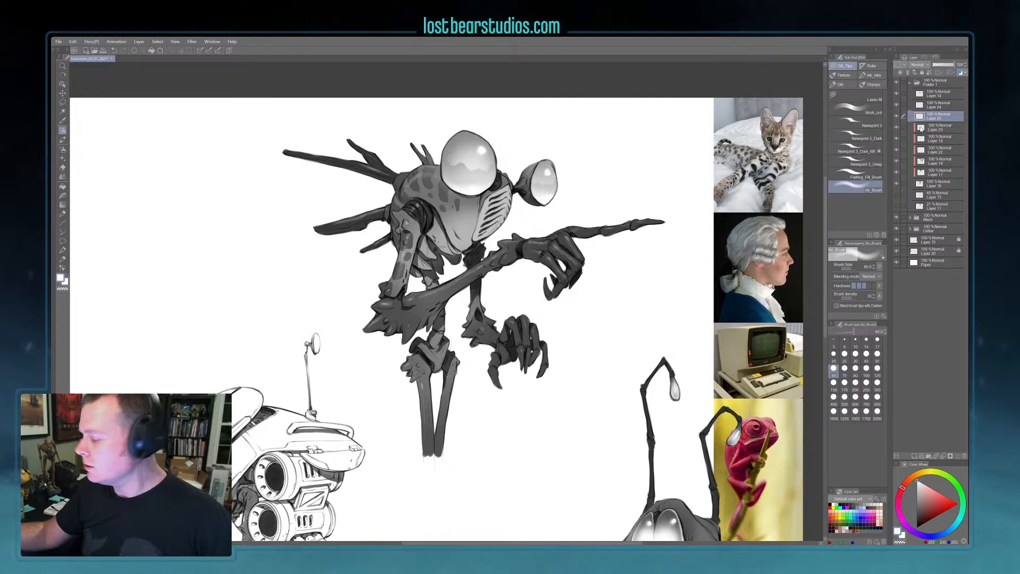
left_click(907, 72)
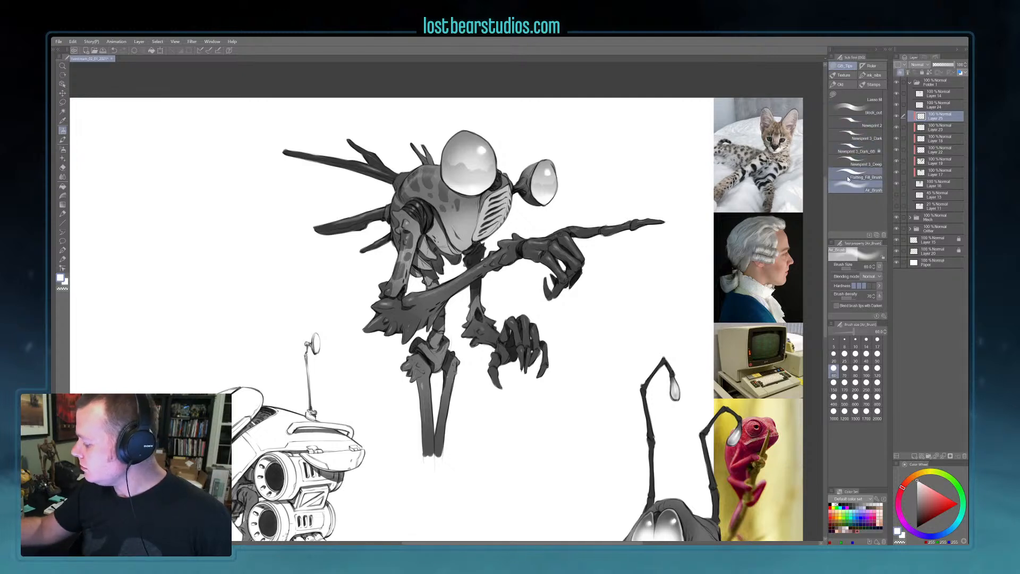
left_click(917, 64)
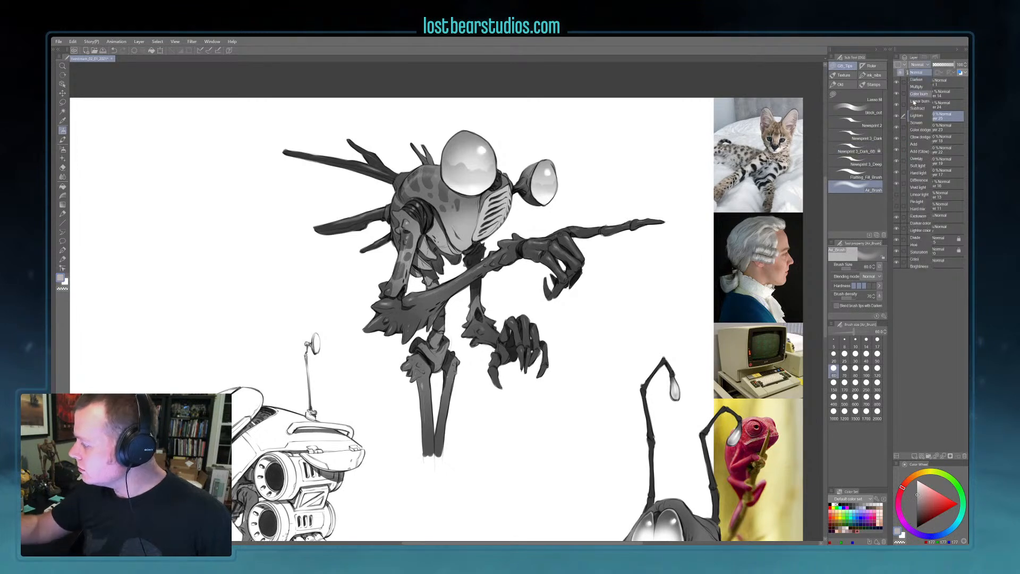
left_click(909, 144)
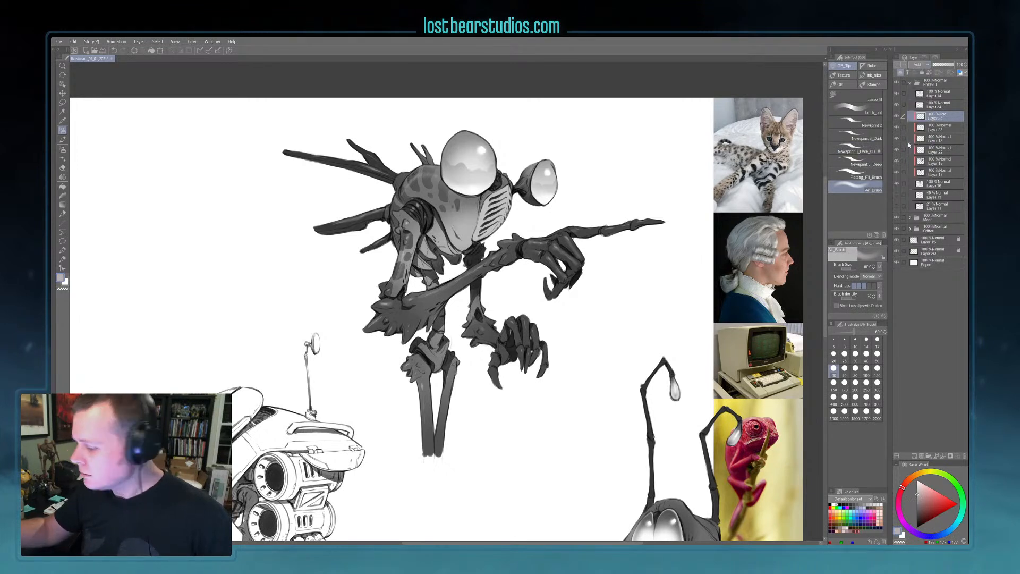
- Airbrush light highlights along the top of the creature's back and the upper wing spine at size 17
key("bracketleft")
key("bracketleft")
key("bracketleft")
key("bracketleft")
key("bracketleft")
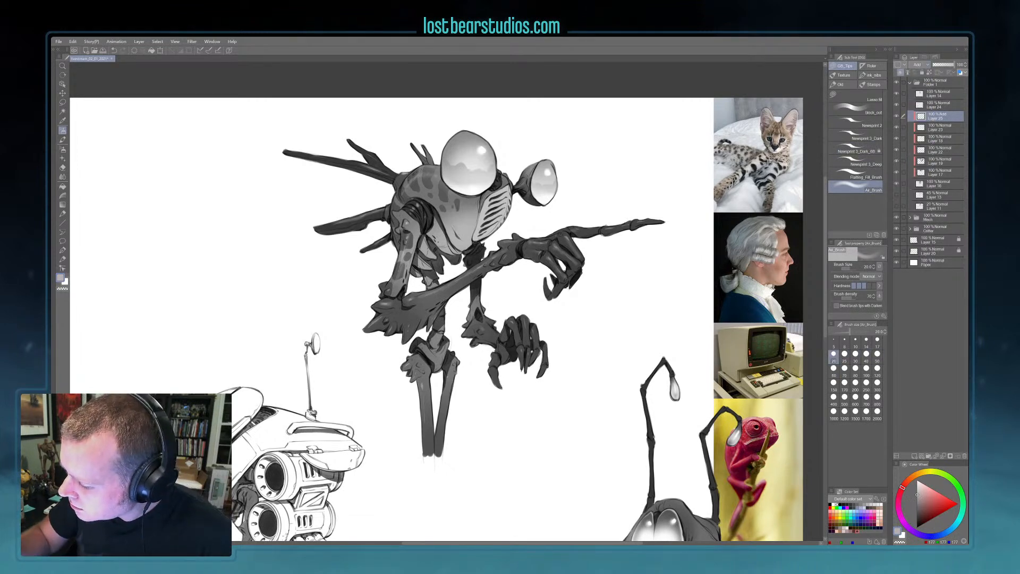
key("bracketleft")
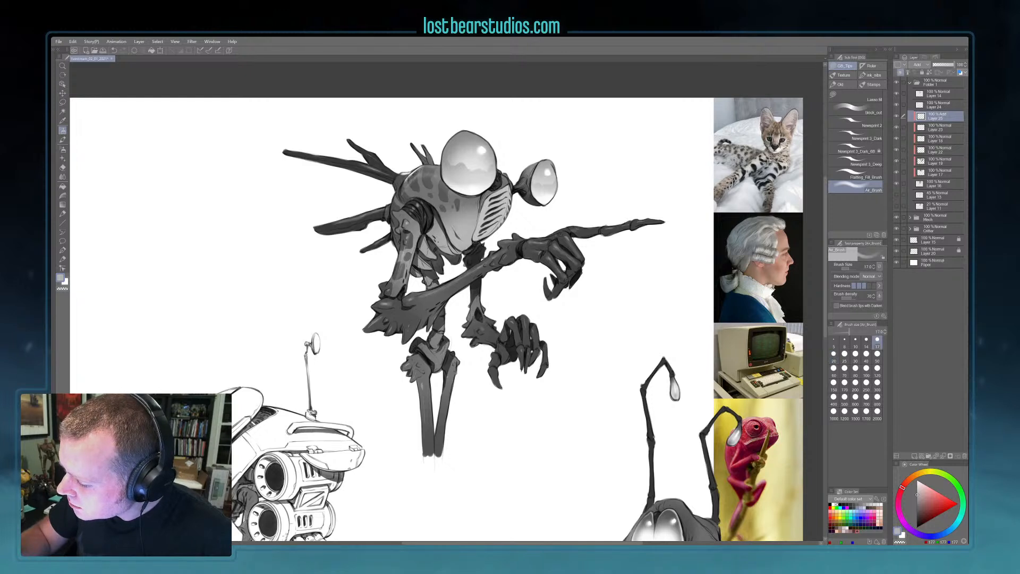
left_click_drag(417, 166, 440, 167)
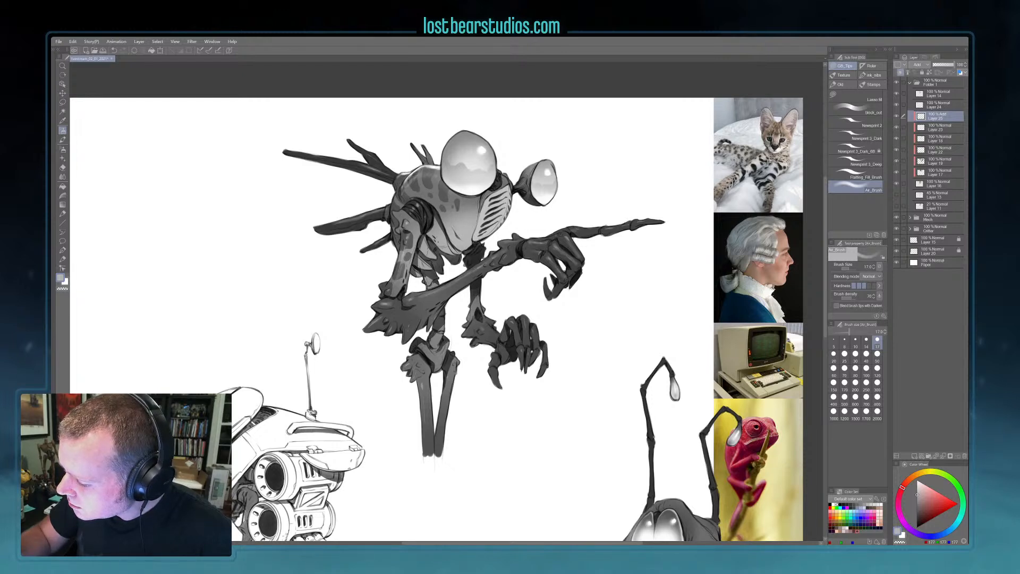
left_click_drag(350, 142, 372, 154)
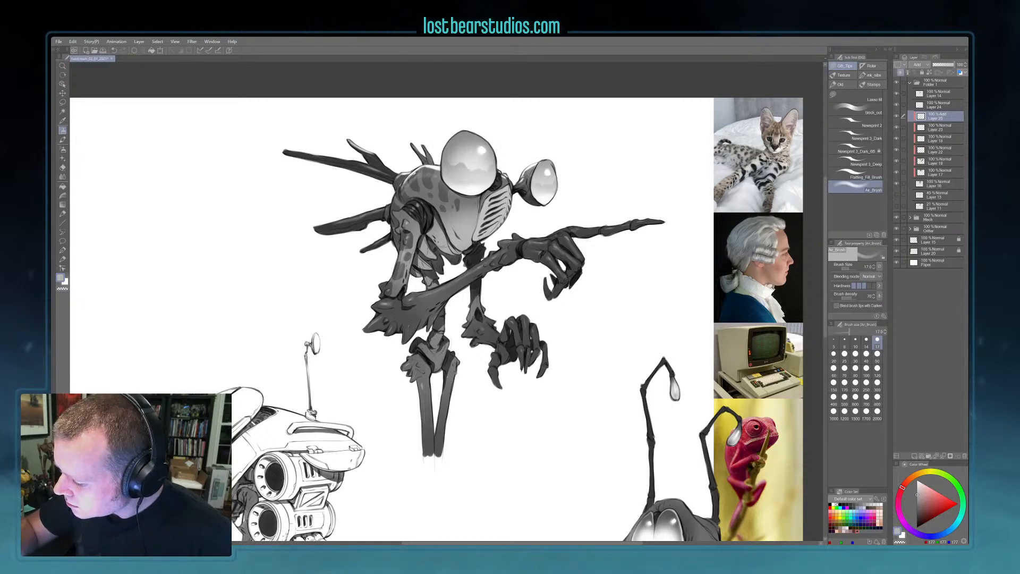
- Brighten the upper edges of the long pointing finger, wrist and back of the hand with size 17 highlights
key("c")
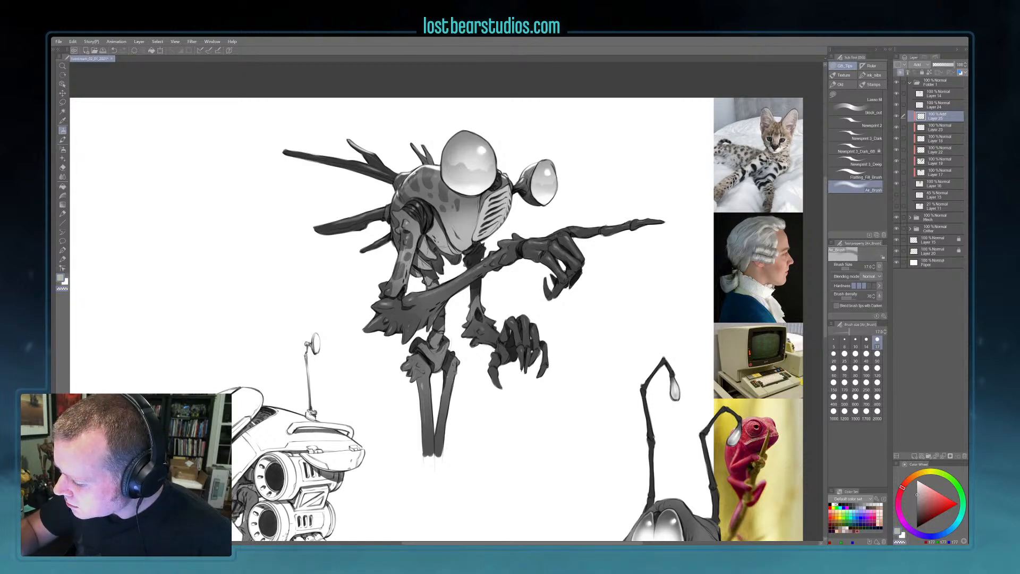
key("c")
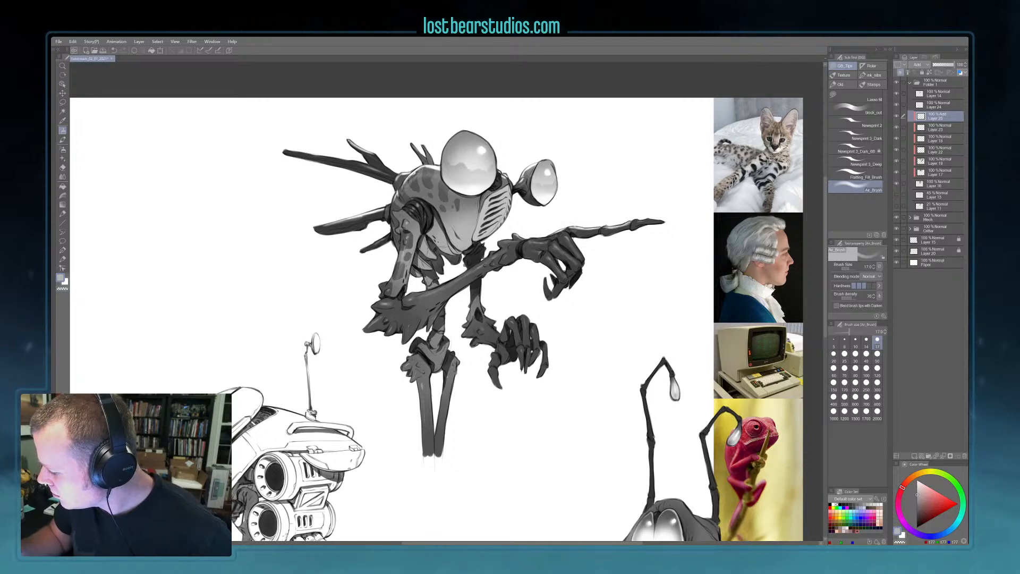
left_click_drag(634, 222, 662, 222)
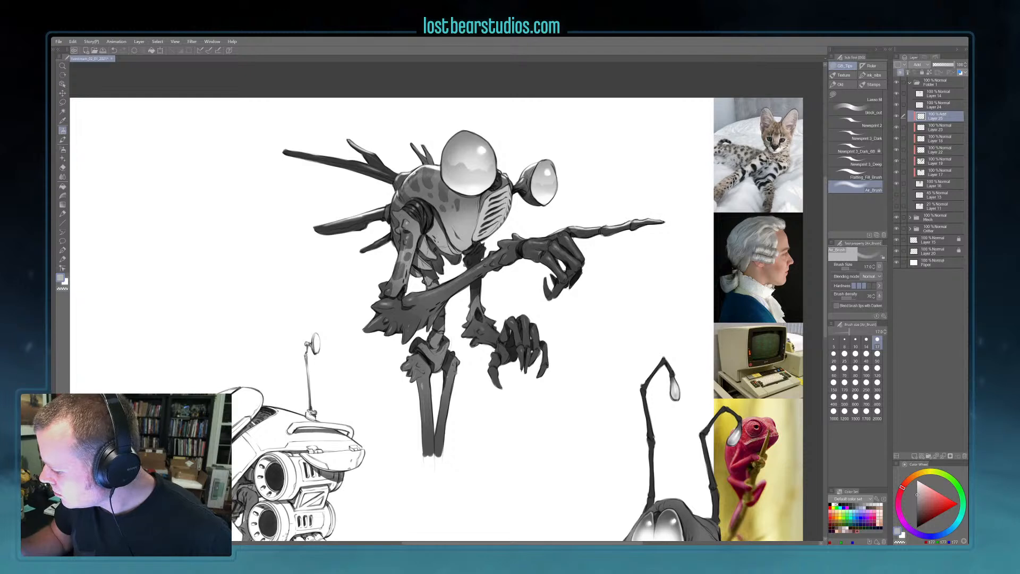
left_click_drag(498, 241, 560, 232)
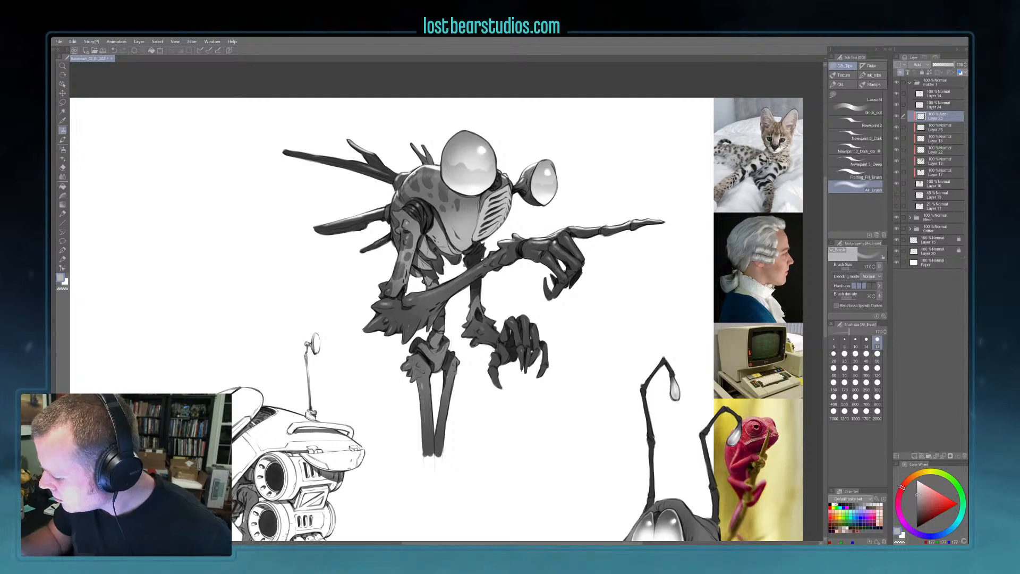
- Refine small highlights on the hand and shoulder with a finer airbrush, and brighten the lower wing's upper edge at size 17
key("bracketleft")
key("bracketleft")
key("bracketleft")
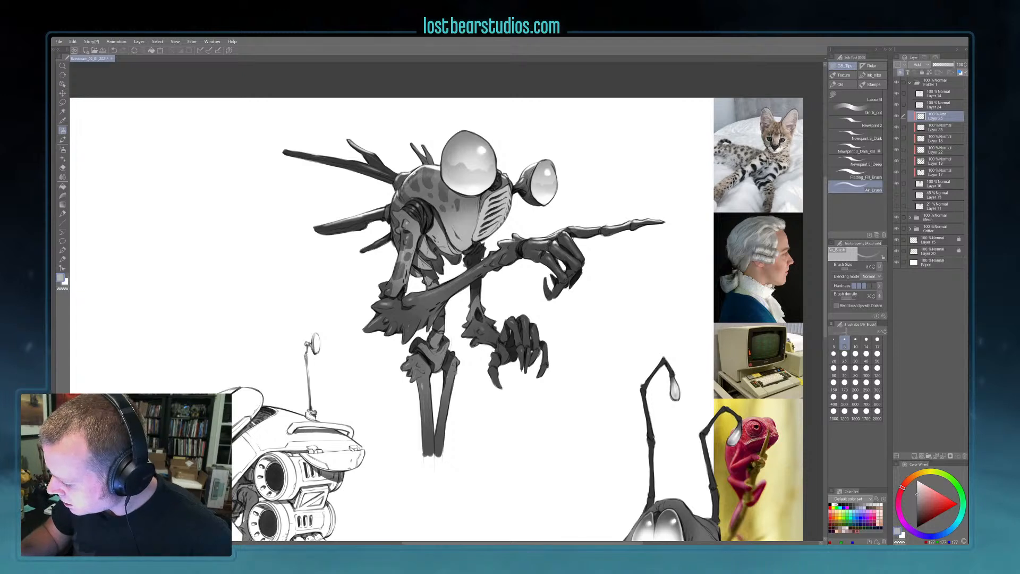
key("bracketright")
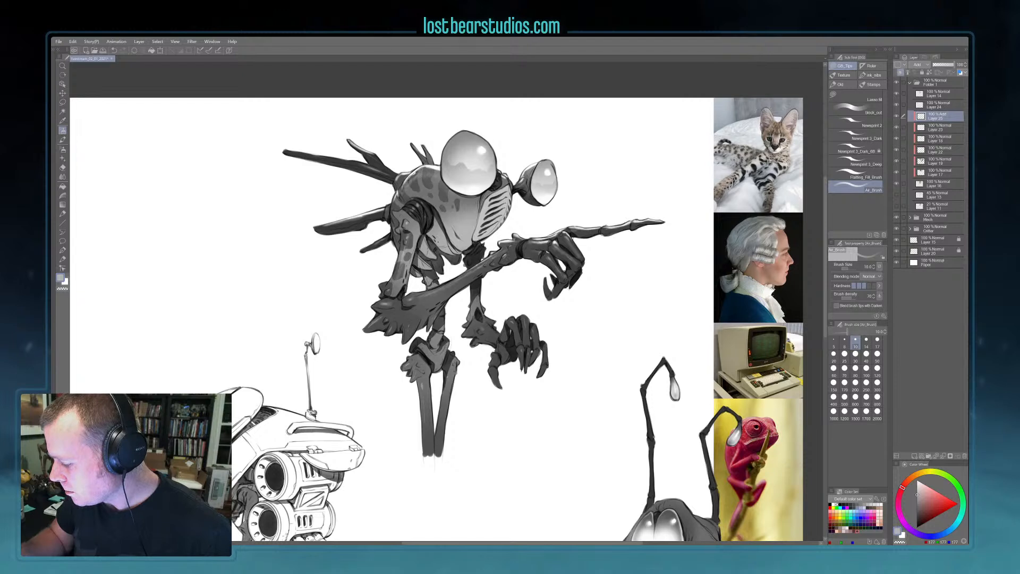
key("bracketright")
key("bracketright")
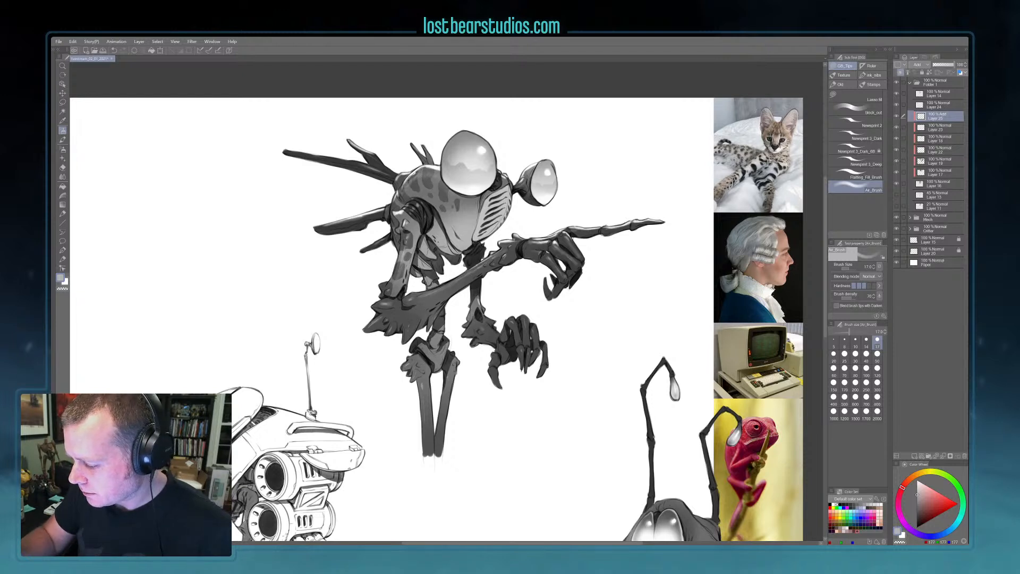
left_click_drag(316, 227, 375, 213)
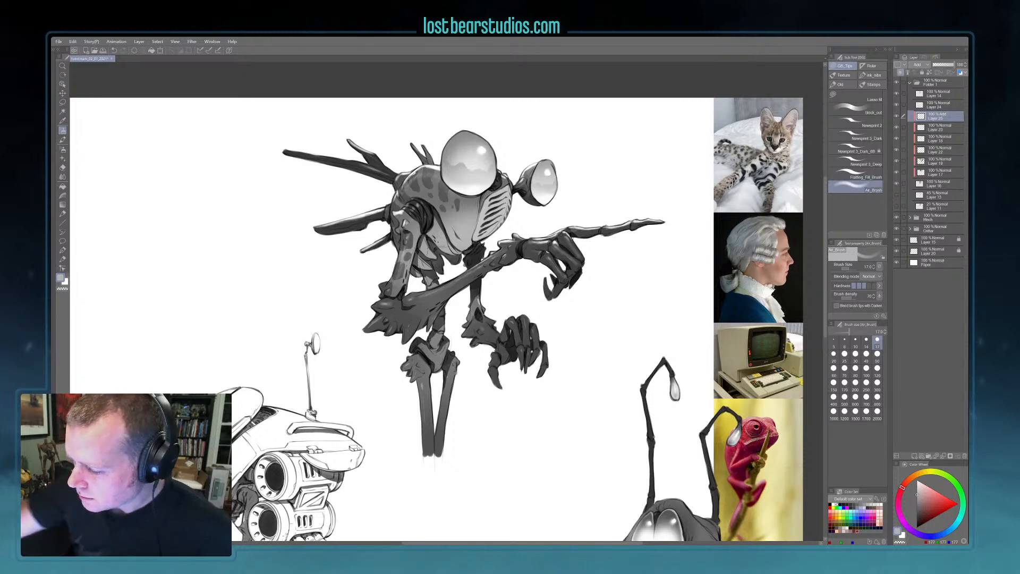
- Airbrush light highlights along the creature's upper wing spine and the small spikes behind its head at size 17
left_click_drag(295, 154, 388, 175)
key("c")
key("c")
left_click_drag(424, 148, 430, 162)
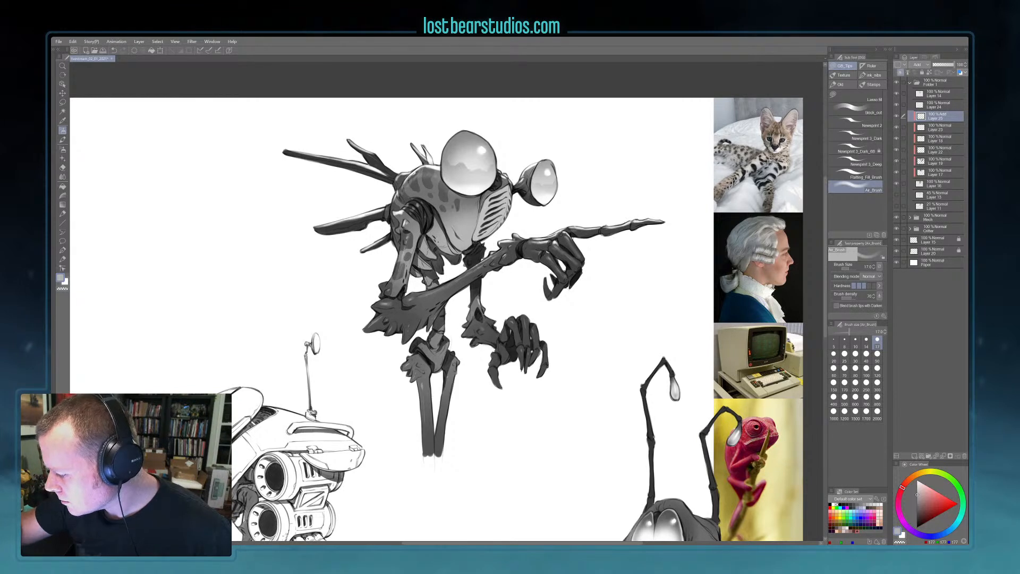
- Add a highlight along the upper edge of the creature's extended forearm with a slightly smaller airbrush
key("bracketleft")
key("bracketleft")
key("bracketleft")
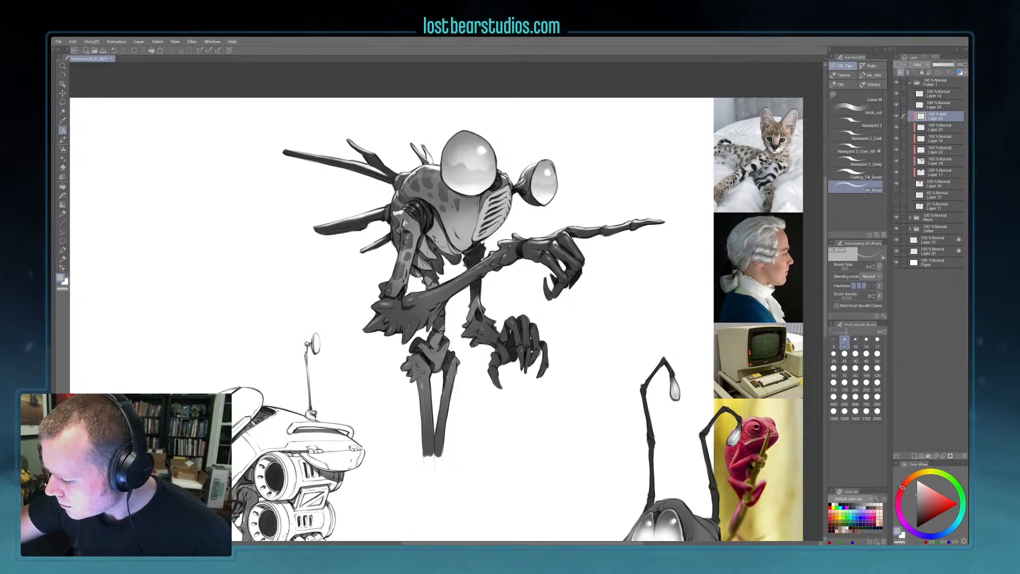
key("]")
key("]")
key("]")
key("]")
key("]")
key("]")
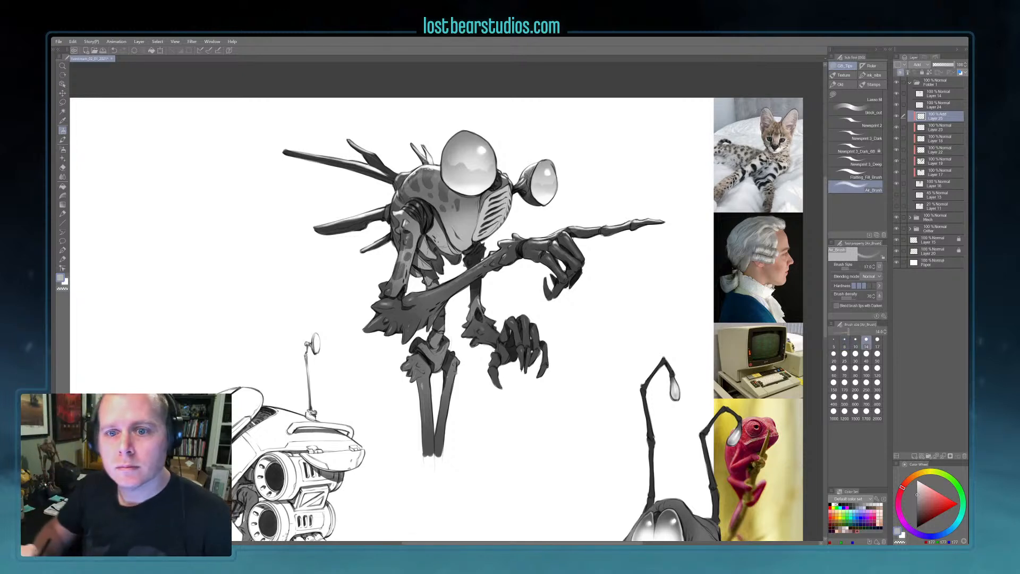
key("[")
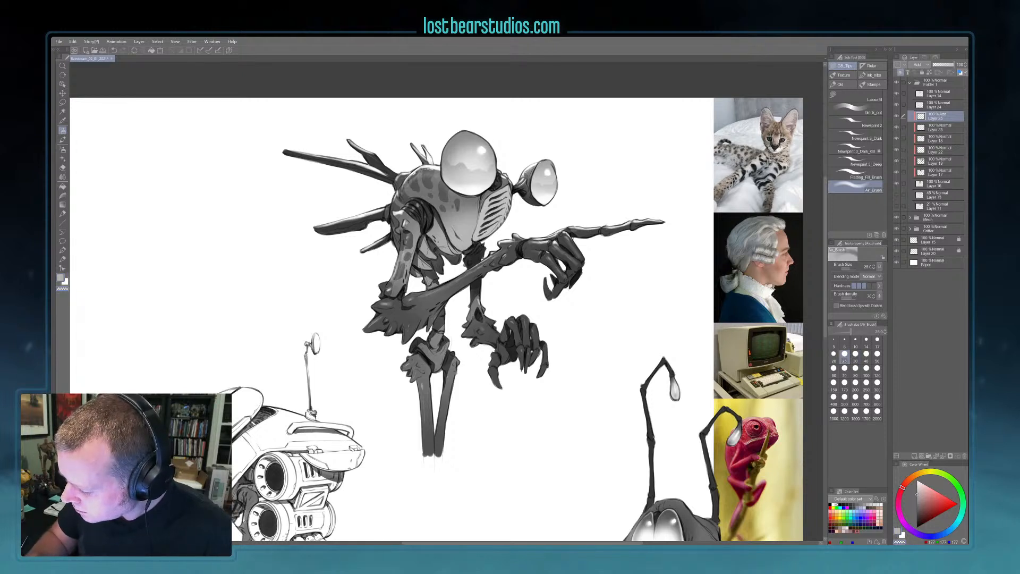
key("[")
key("[")
key("[")
left_click_drag(453, 281, 477, 266)
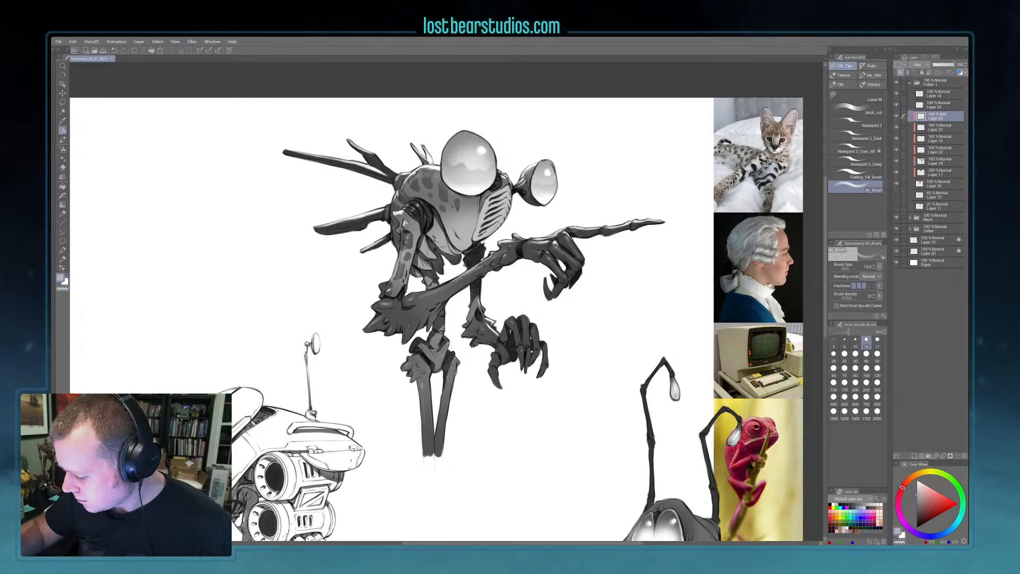
- Enlarge the airbrush to size 120 for broad, soft highlights on the creature's body
scroll(449, 324, "down", 1)
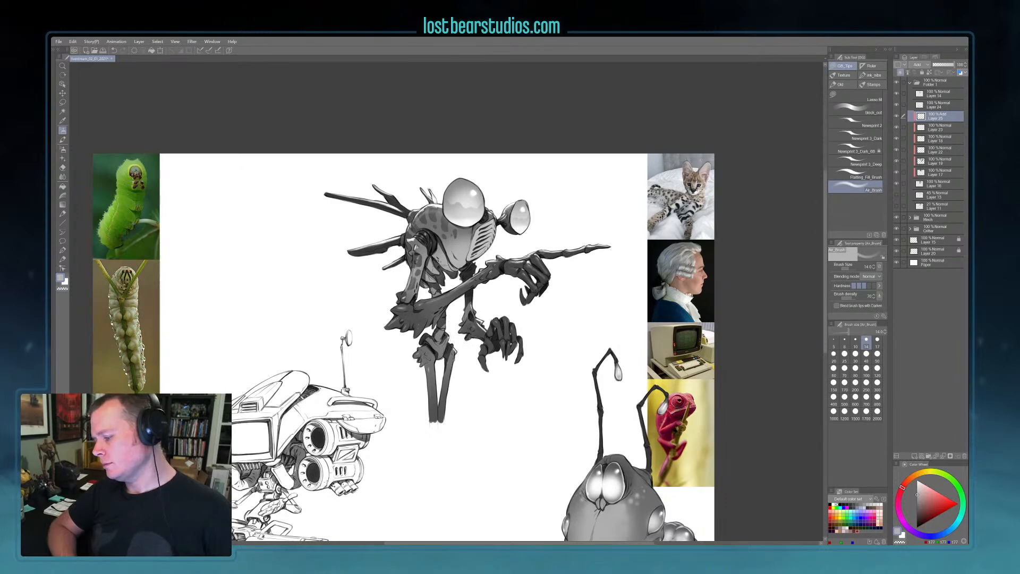
scroll(449, 324, "up", 1)
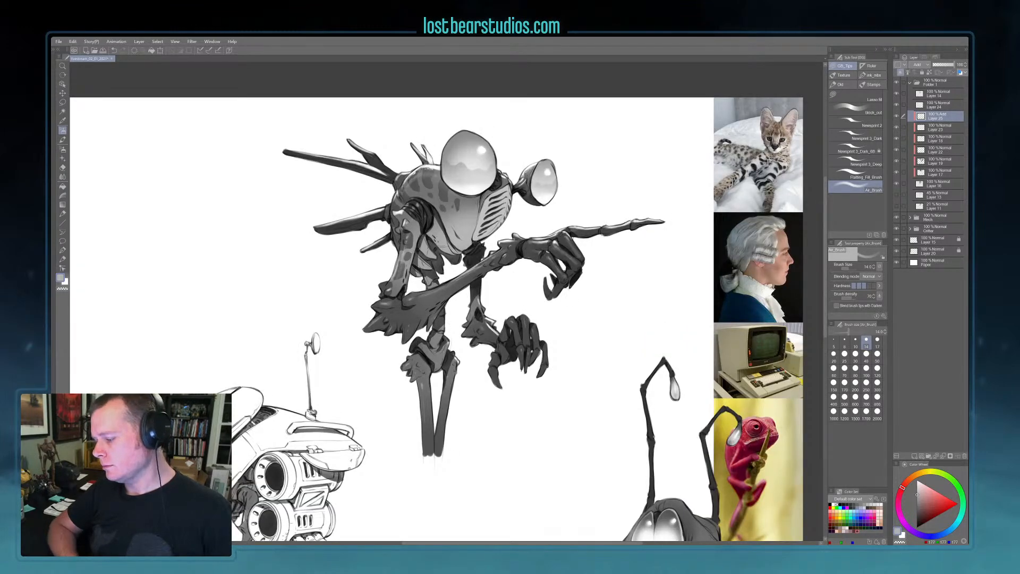
key("bracketleft")
key("bracketleft")
key("bracketleft")
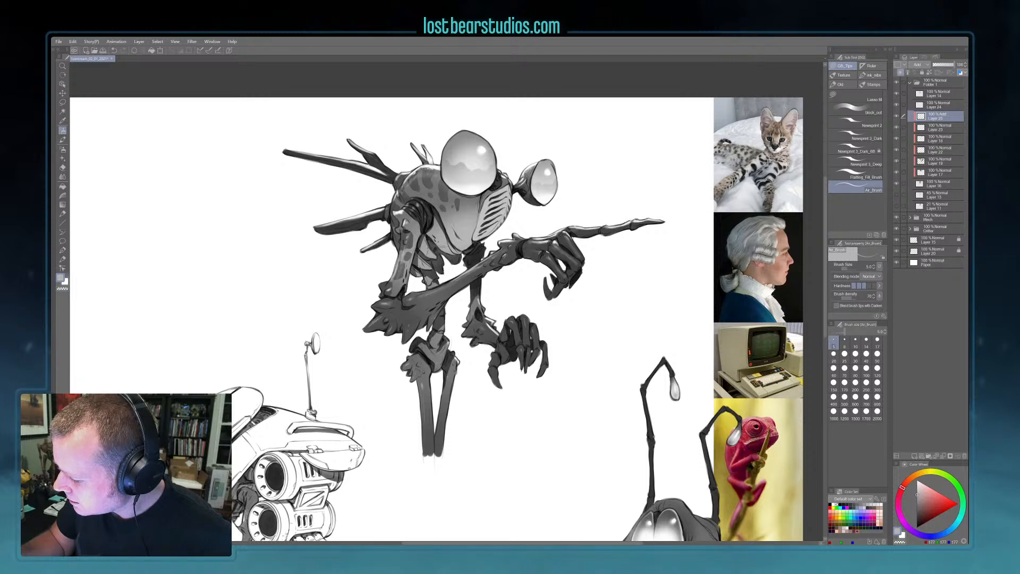
key("bracketright")
key("bracketright")
key("bracketright")
key("bracketright")
key("bracketright")
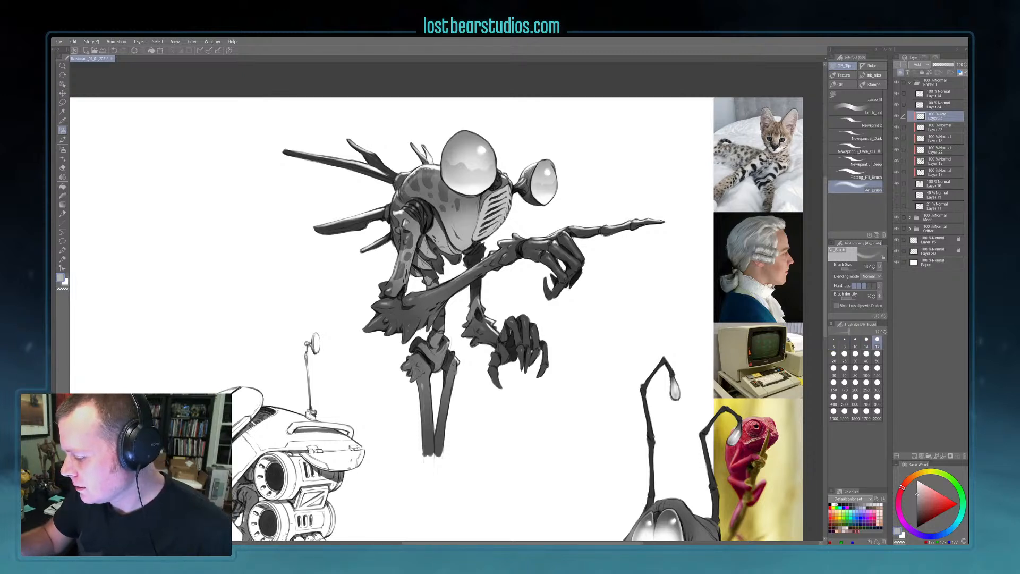
key("bracketright")
key("bracketright")
key("bracketright")
key("bracketright")
key("bracketright")
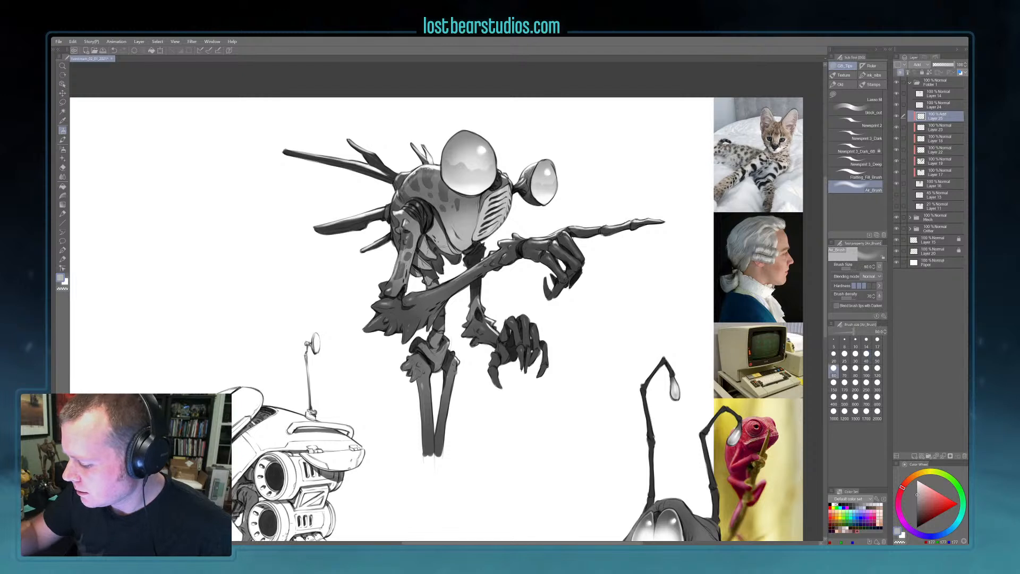
key("bracketright")
key("bracketright")
key("bracketright")
key("bracketright")
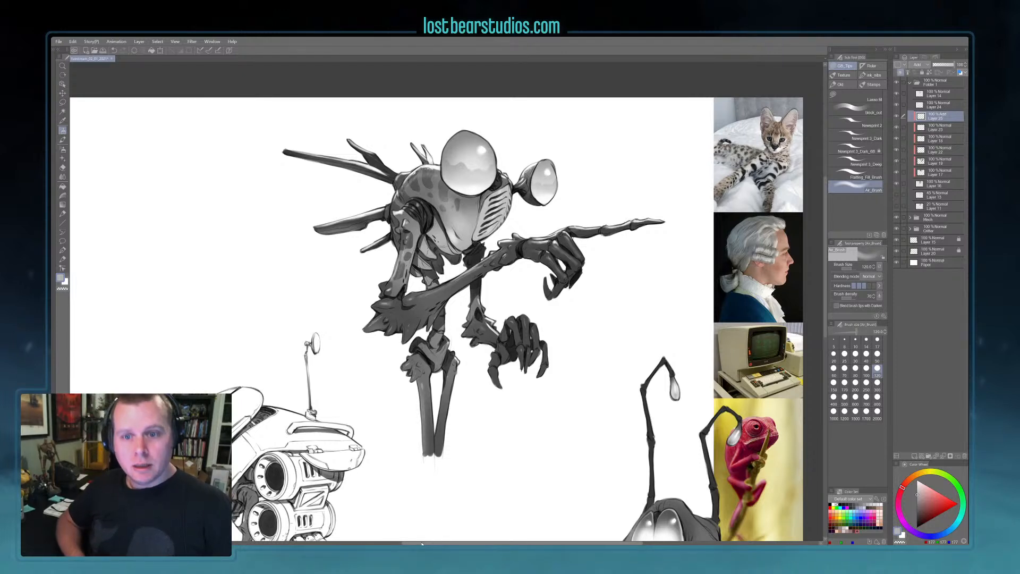
- Collapse the fly-eyed creature's layer folder and rename it Plymouth
key("ctrl+minus")
left_click_drag(726, 482, 737, 377)
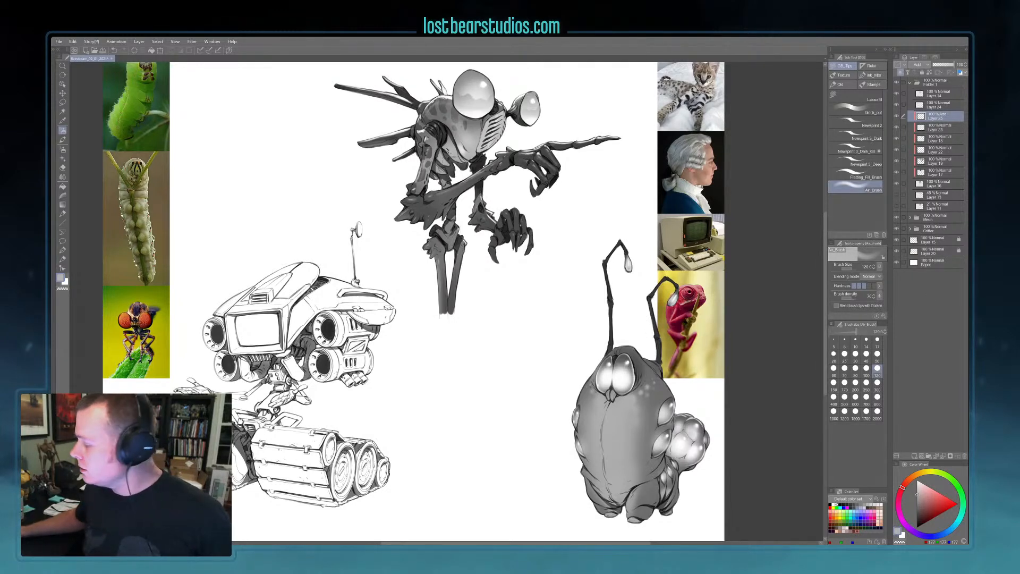
left_click(911, 83)
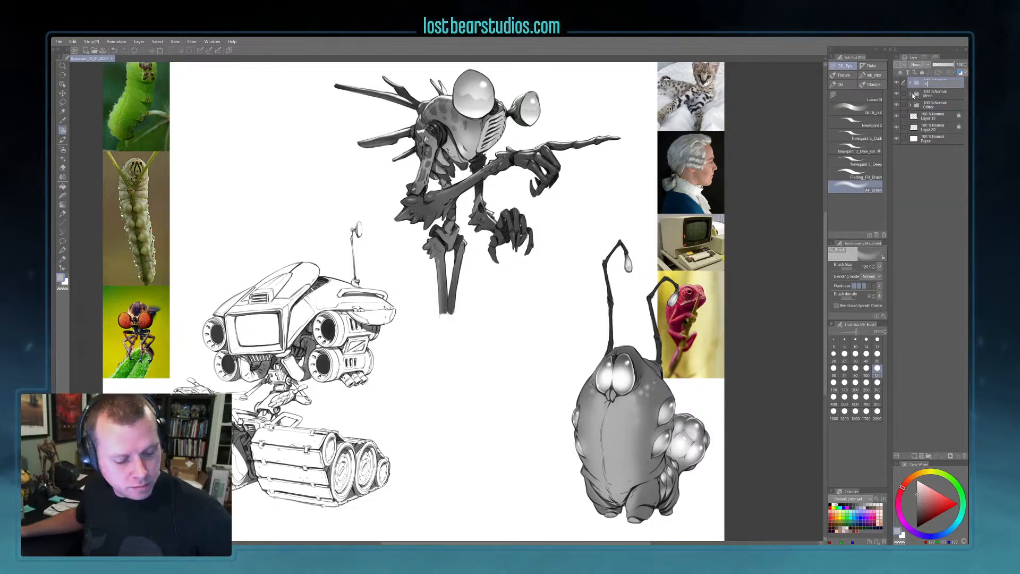
key("BackSpace")
key("BackSpace")
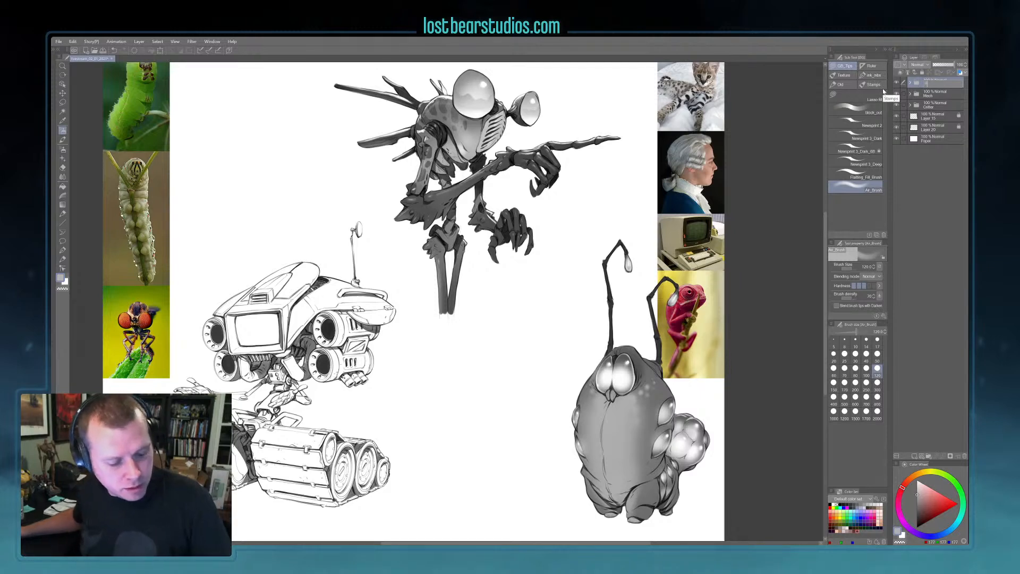
type("Plymout")
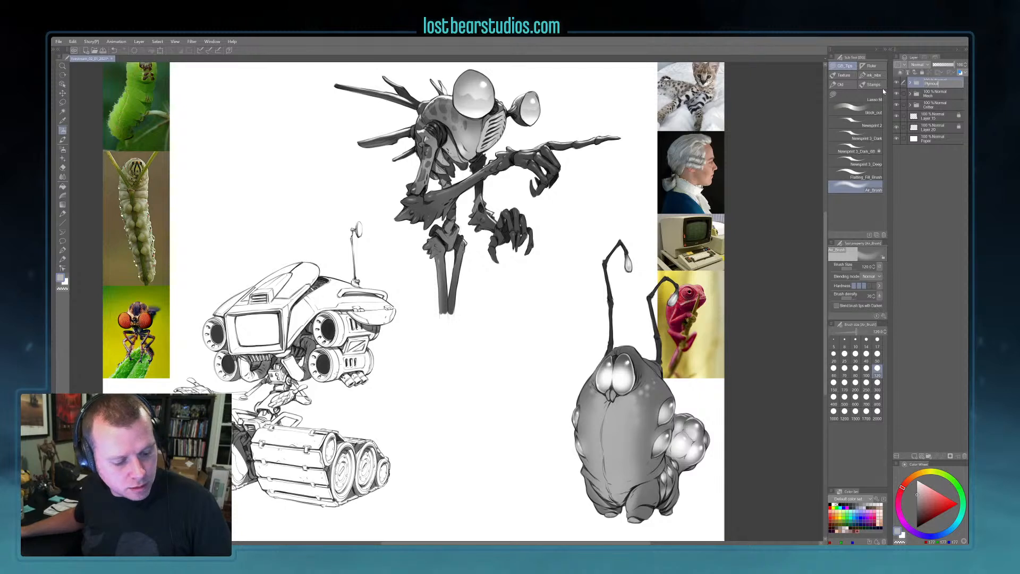
type("h")
key("Return")
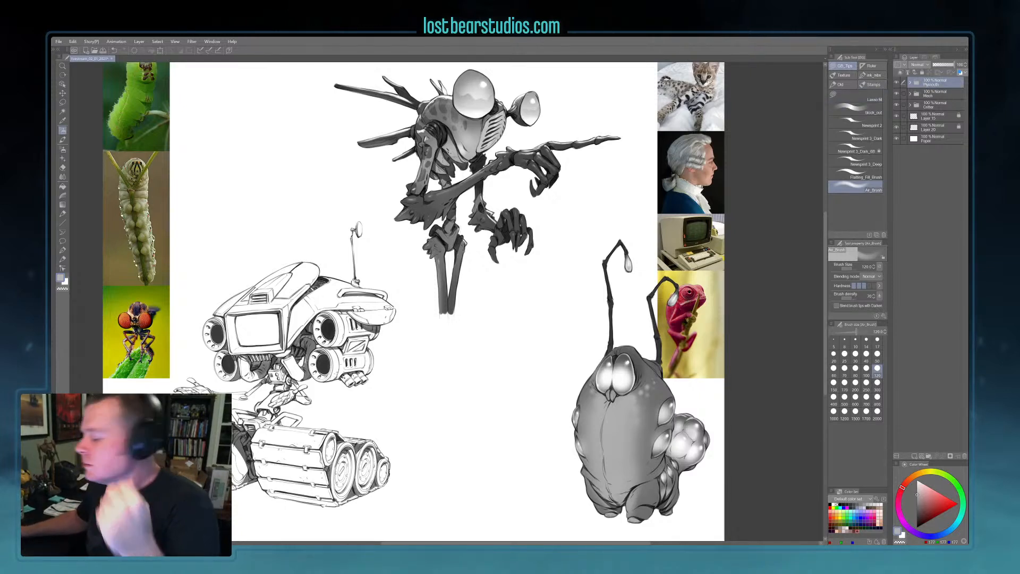
- Rearrange the three character folders: the winged creature at upper left, the mech at right, and the caterpillar at lower left
left_click(62, 93)
left_click_drag(455, 151, 303, 155)
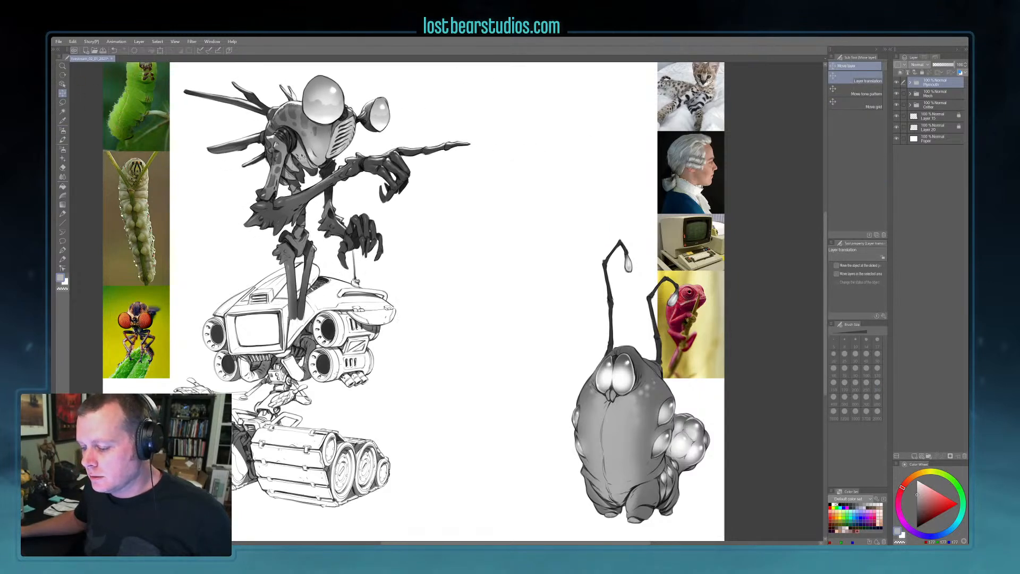
left_click(931, 94)
mouse_move(319, 345)
left_mouse_down()
mouse_move(372, 361)
mouse_move(539, 254)
mouse_move(581, 171)
mouse_move(573, 223)
left_mouse_up()
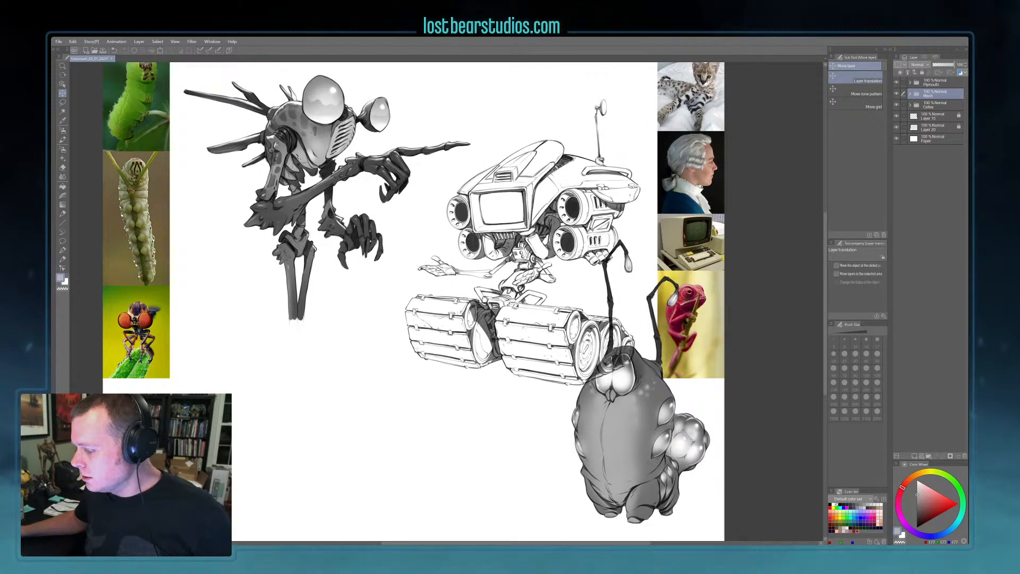
left_click(923, 107)
left_click_drag(639, 413, 240, 355)
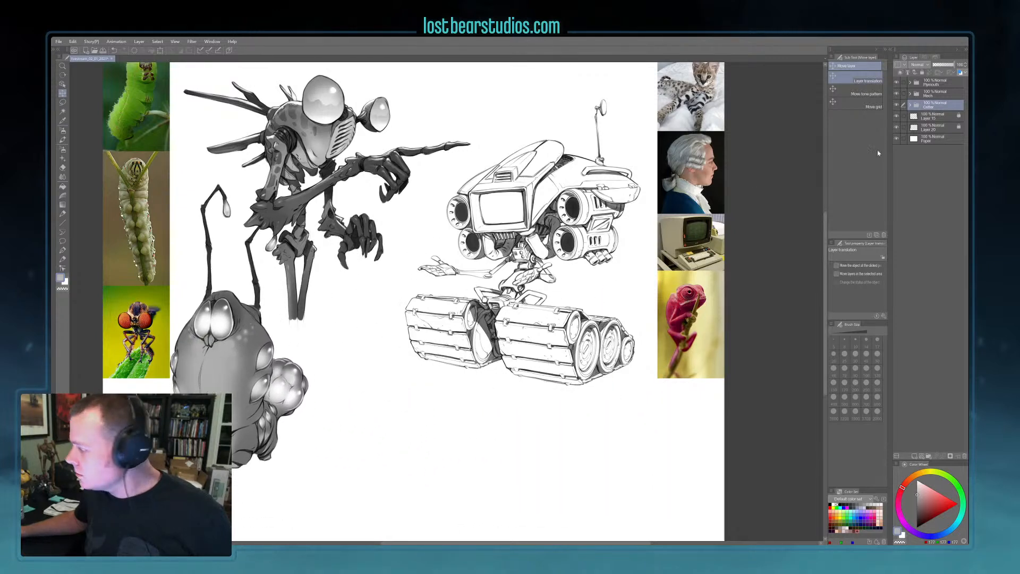
- Shift the mech slightly down and the winged creature slightly right to space them on the page
left_click(937, 93)
left_click_drag(528, 289, 523, 338)
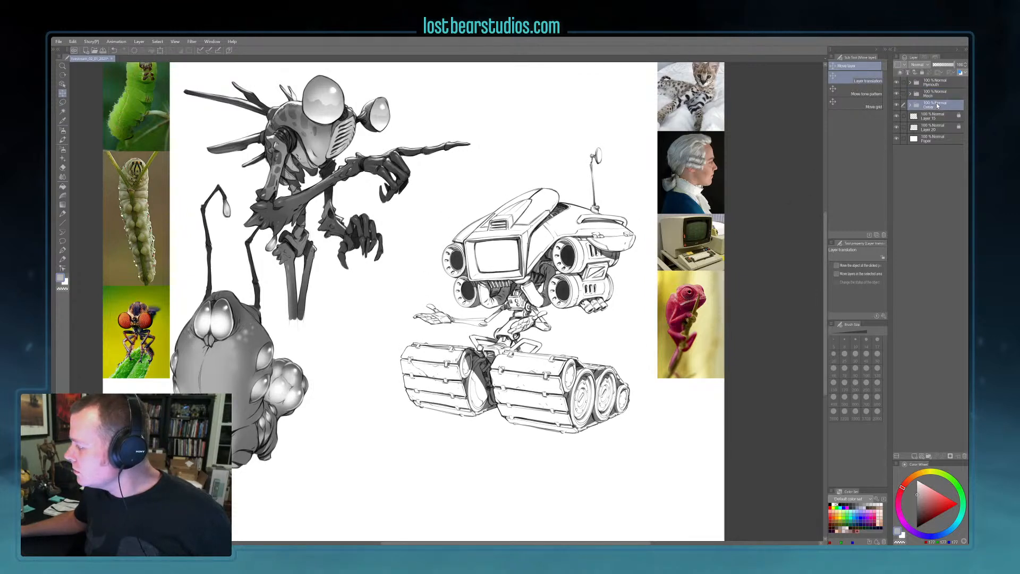
left_click(943, 82)
mouse_move(339, 183)
left_mouse_down()
mouse_move(395, 186)
mouse_move(380, 183)
left_mouse_up()
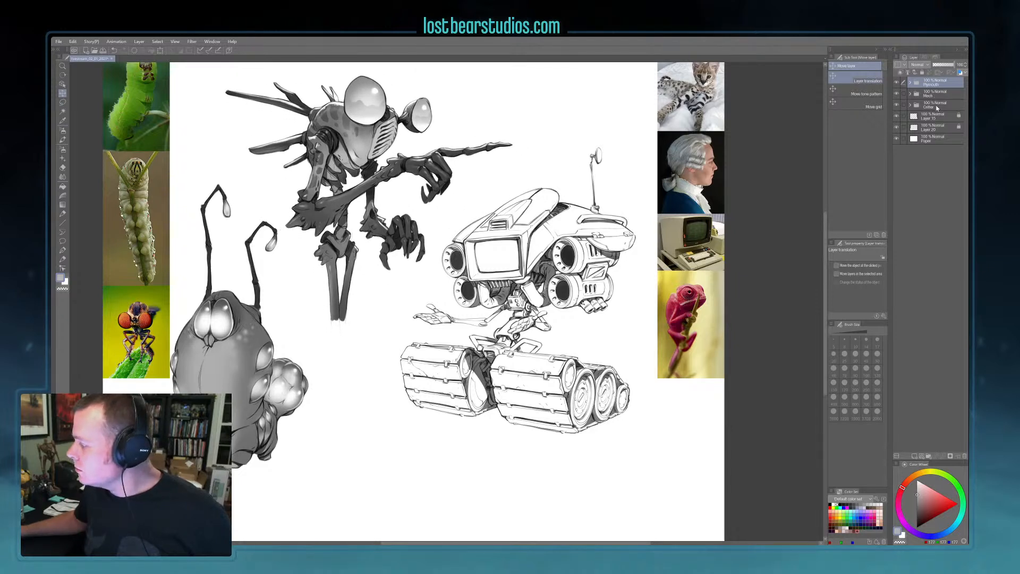
- Scale the caterpillar down and reposition it beneath the winged creature's wings, beside the reference photos
left_click(935, 105)
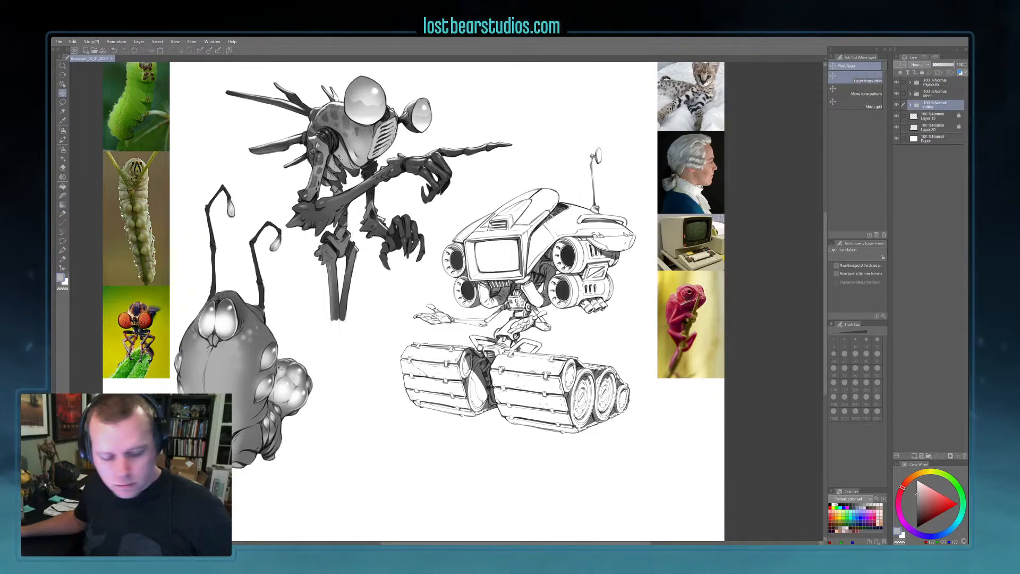
key("ctrl+t")
left_click_drag(136, 479, 157, 442)
key("Return")
left_click_drag(257, 376, 250, 360)
- Scale the mech up slightly beside the reference photos and save the drawing
left_click(935, 94)
mouse_move(542, 253)
left_mouse_down()
mouse_move(548, 246)
mouse_move(542, 255)
left_mouse_up()
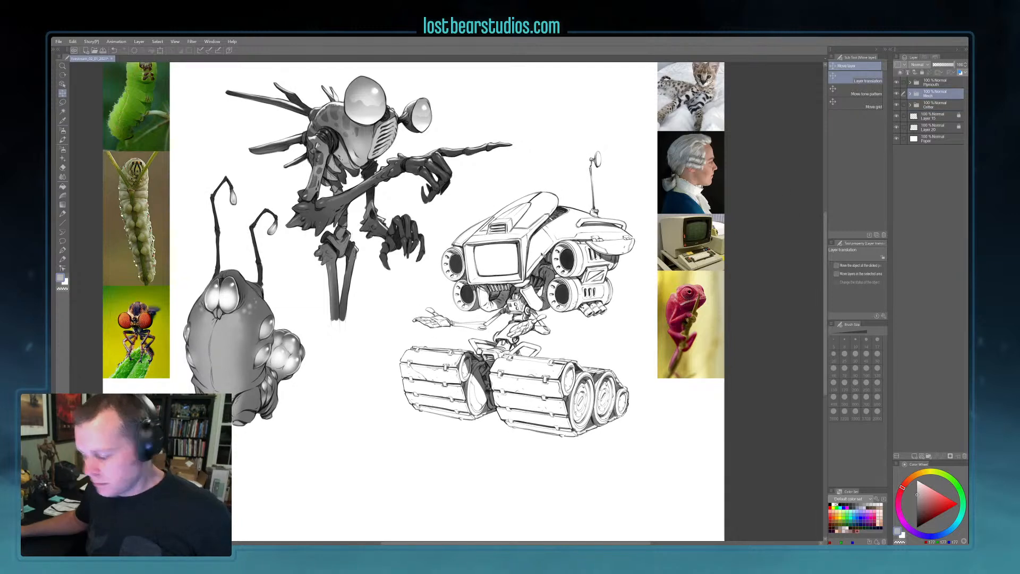
key("ctrl+t")
left_click_drag(640, 150, 650, 141)
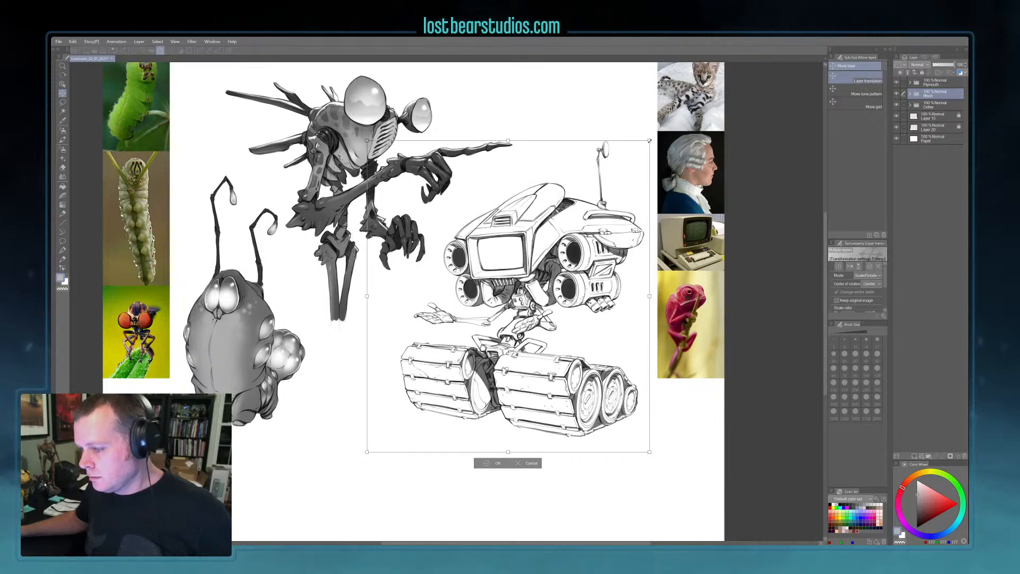
key("Return")
left_click_drag(551, 236, 571, 257)
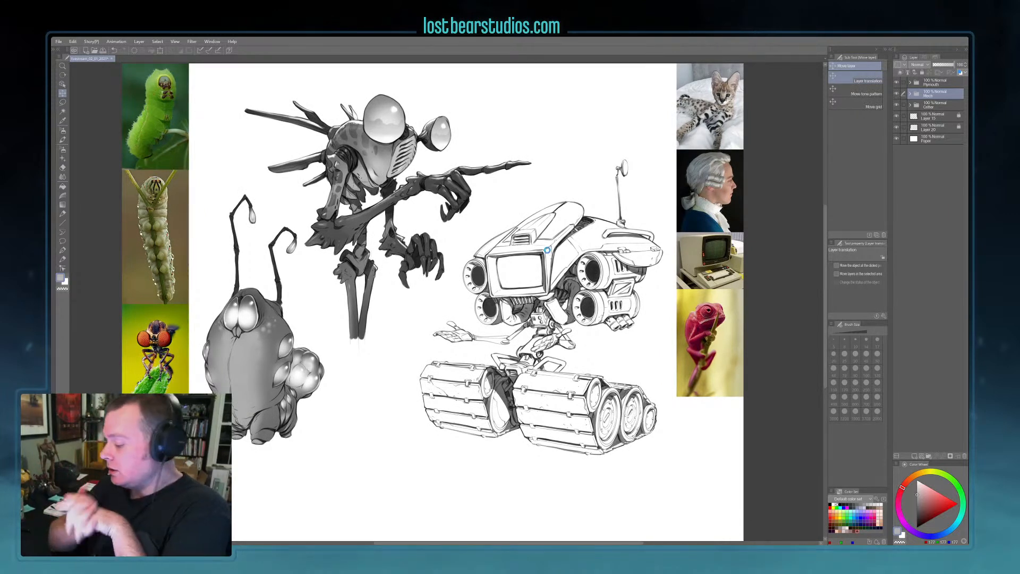
key("ctrl+s")
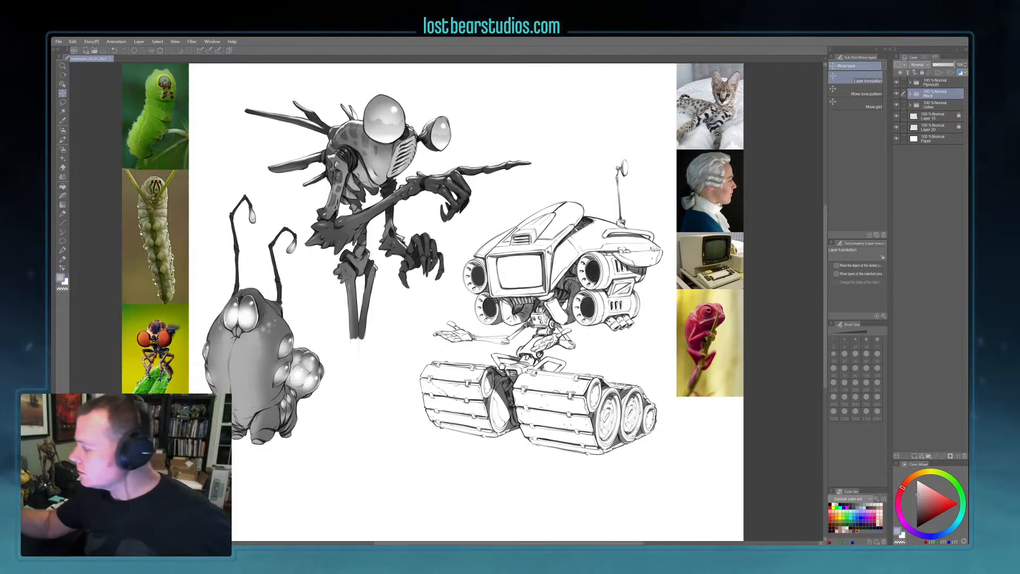
- Expand the Mech folder, select its visible line-art layer, and set up the dark ink brush at size 70 with black
left_click(910, 93)
left_click(921, 127)
left_click(896, 128)
left_click(897, 128)
left_click(62, 130)
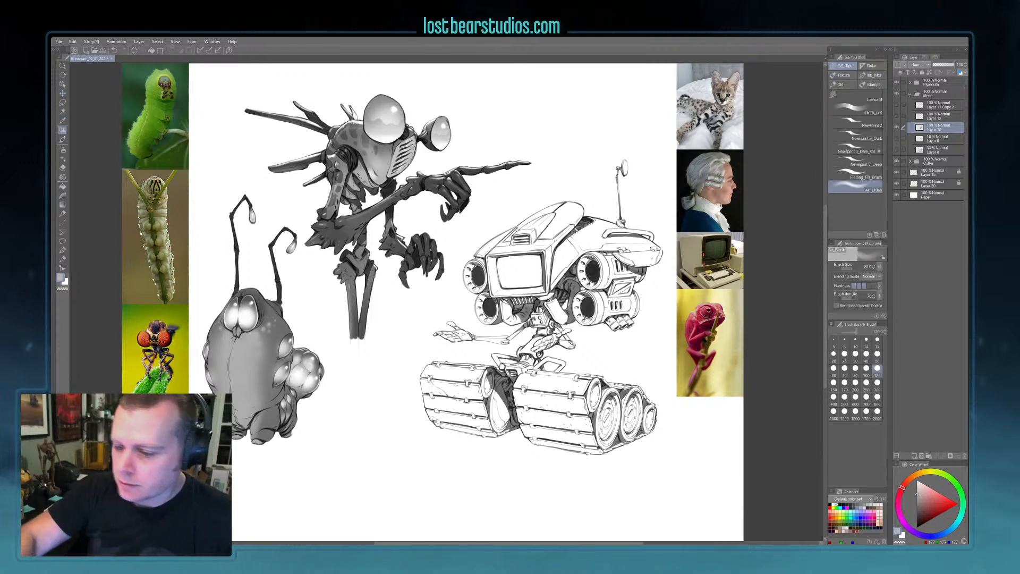
left_click(866, 137)
left_click(871, 150)
left_click(916, 527)
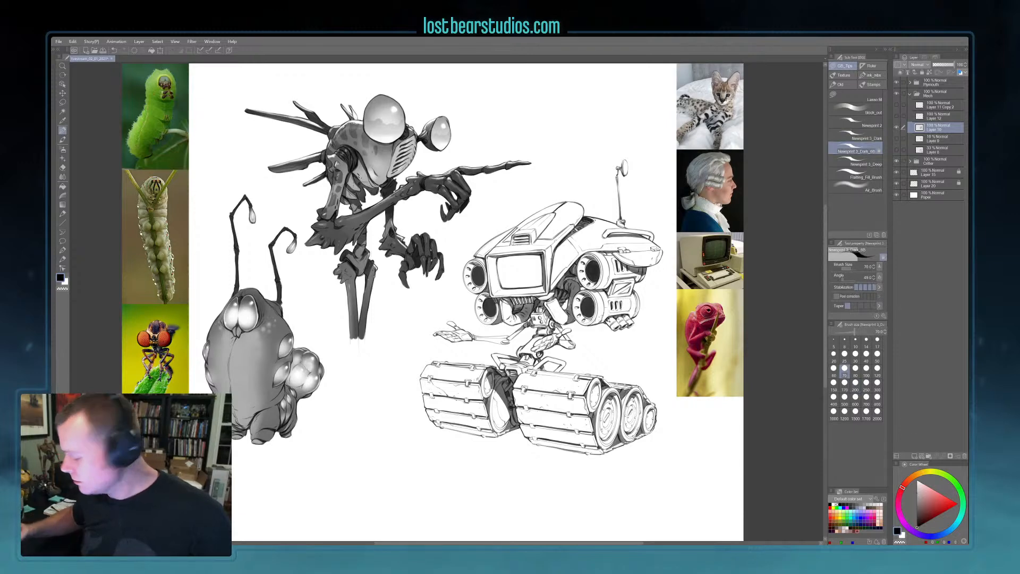
scroll(566, 423, "up", 1)
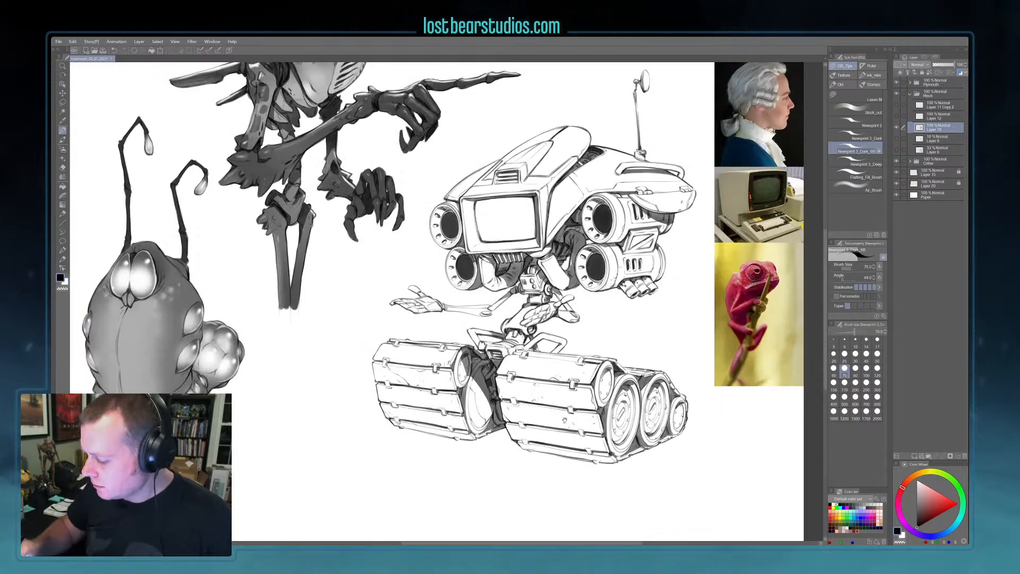
left_click_drag(566, 423, 568, 454)
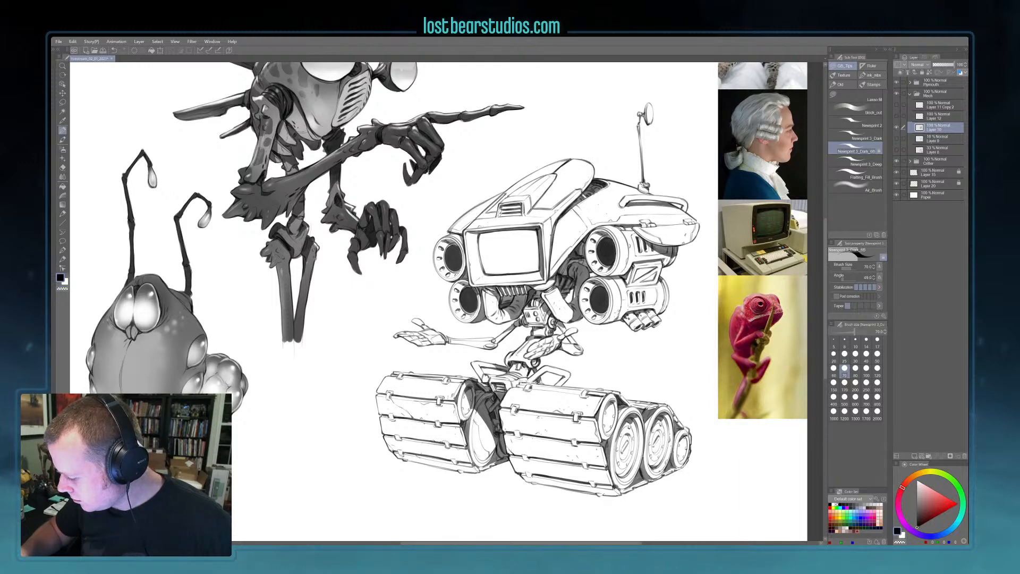
scroll(532, 342, "down", 1)
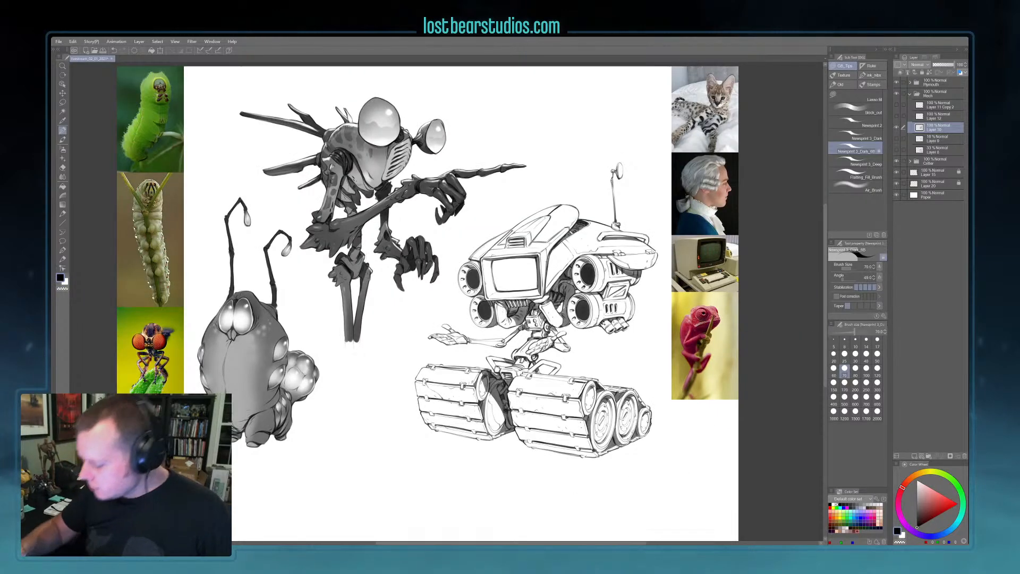